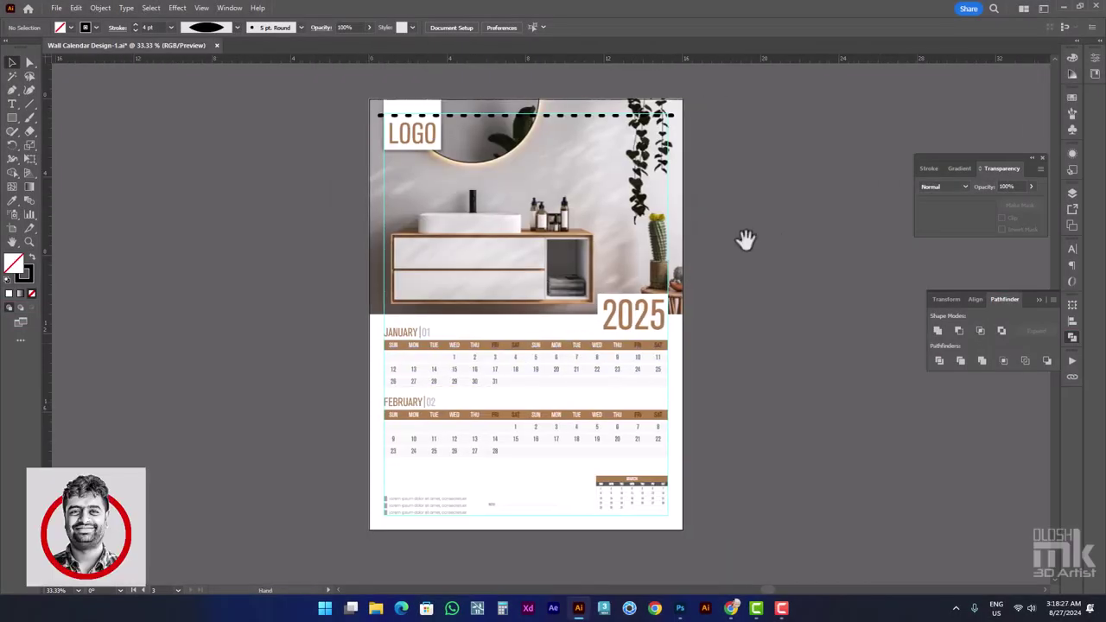
Pan and zoom around the finished first page's January and February grids
{"action": "scroll", "coordinate": [631, 368], "scroll_direction": "up", "scroll_amount": 1}
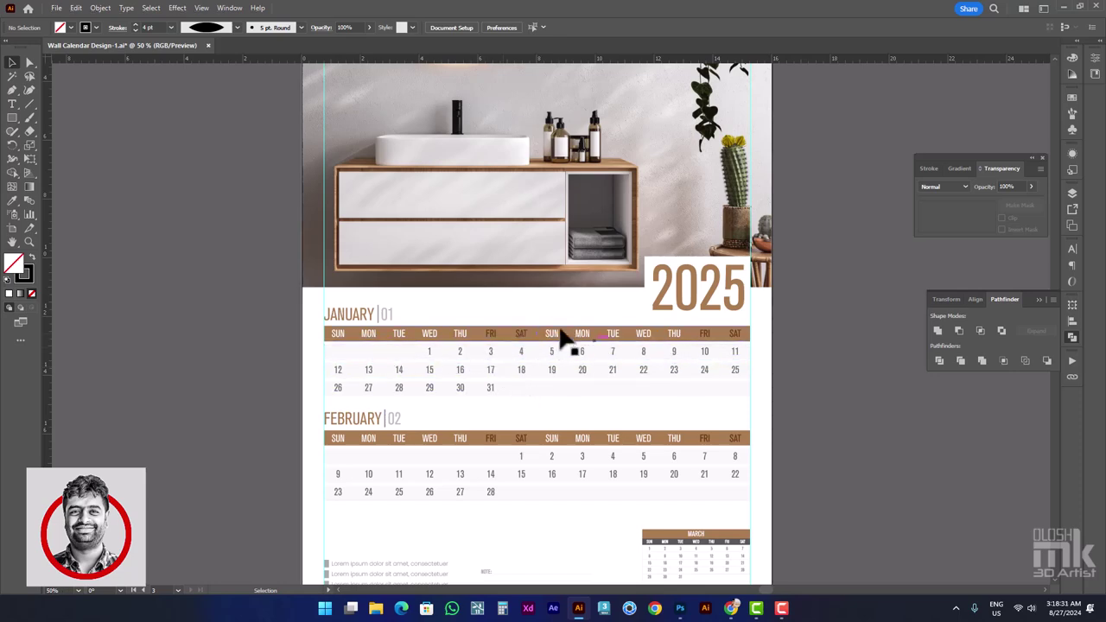
{"action": "left_click_drag", "start_coordinate": [827, 389], "coordinate": [807, 368]}
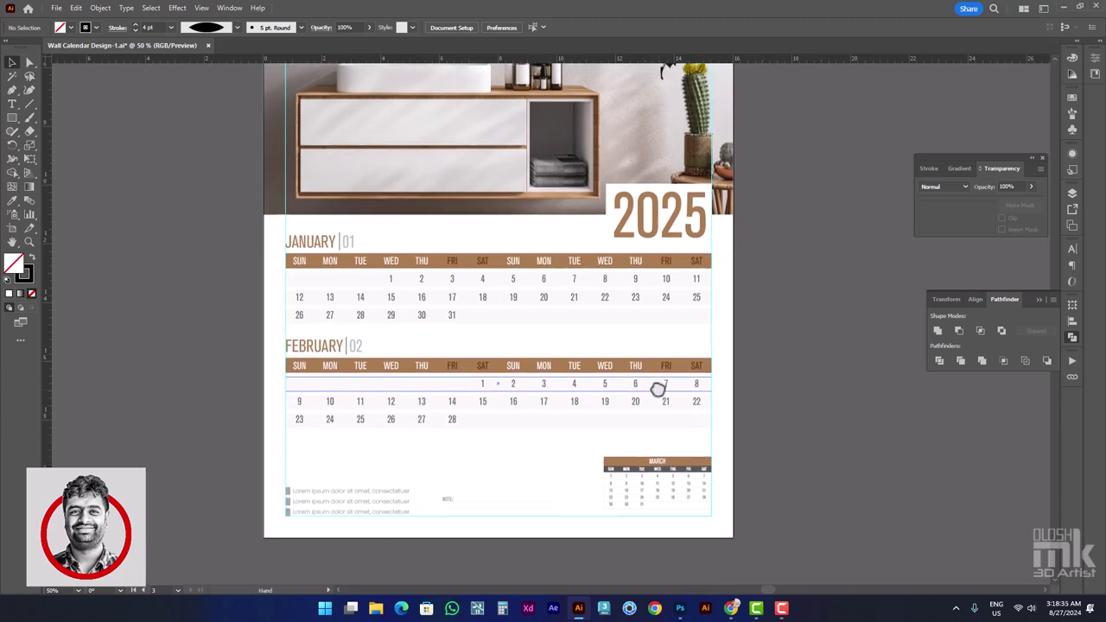
{"action": "left_click_drag", "start_coordinate": [677, 440], "coordinate": [657, 388]}
{"action": "scroll", "coordinate": [678, 475], "scroll_direction": "up", "scroll_amount": 1}
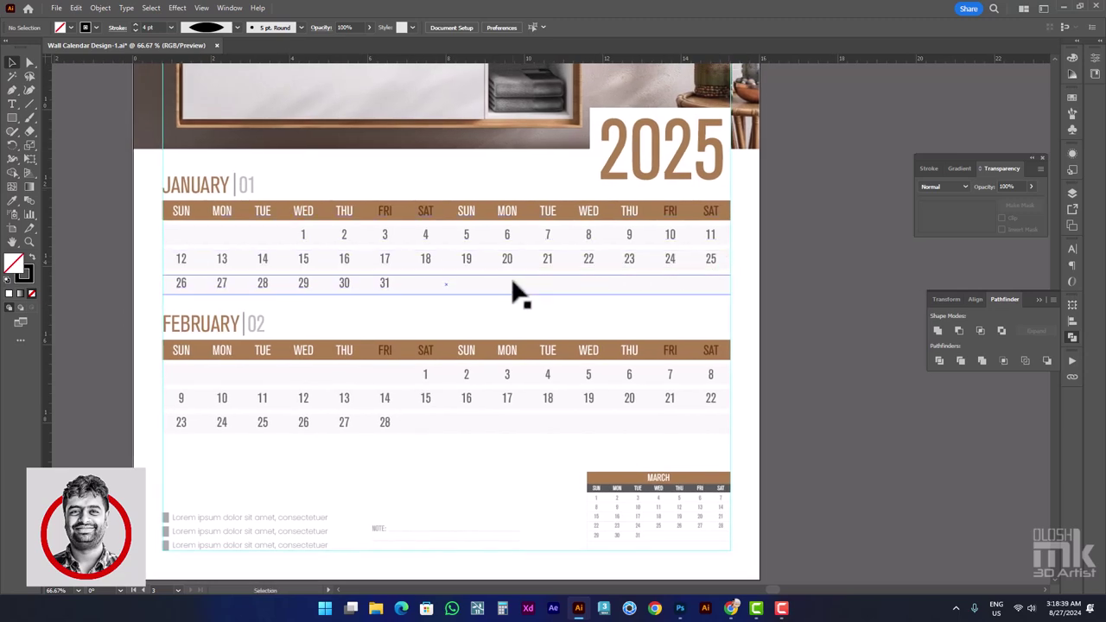
{"action": "scroll", "coordinate": [511, 292], "scroll_direction": "down", "scroll_amount": 1}
{"action": "scroll", "coordinate": [592, 217], "scroll_direction": "up", "scroll_amount": 2}
{"action": "scroll", "coordinate": [563, 248], "scroll_direction": "down", "scroll_amount": 1}
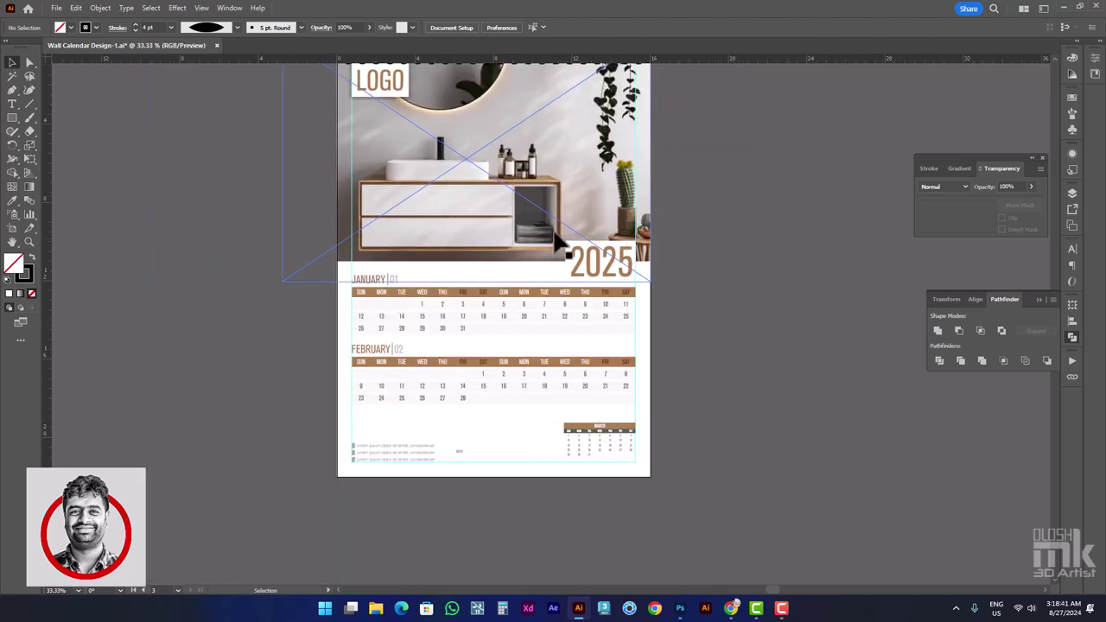
{"action": "scroll", "coordinate": [656, 233], "scroll_direction": "up", "scroll_amount": 1}
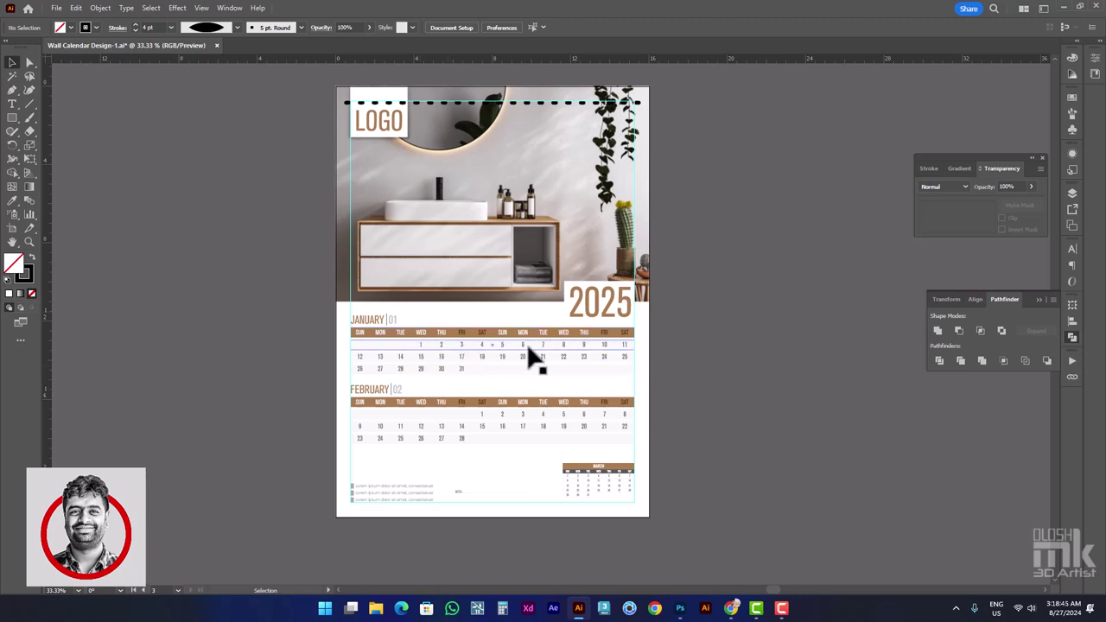
{"action": "scroll", "coordinate": [767, 380], "scroll_direction": "down", "scroll_amount": 1}
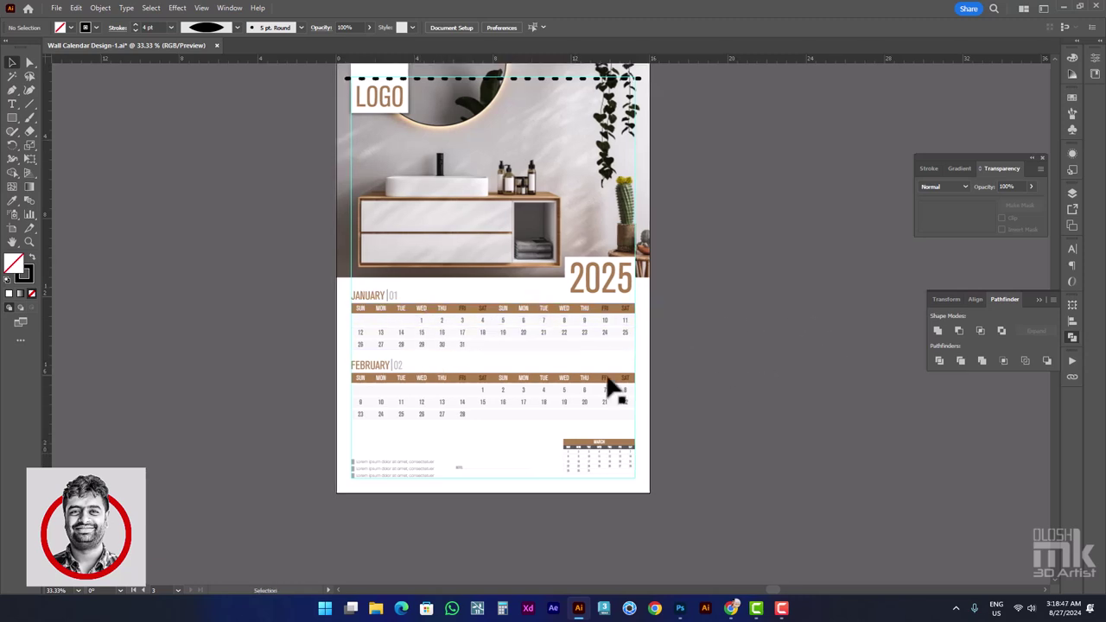
{"action": "scroll", "coordinate": [604, 457], "scroll_direction": "up", "scroll_amount": 3}
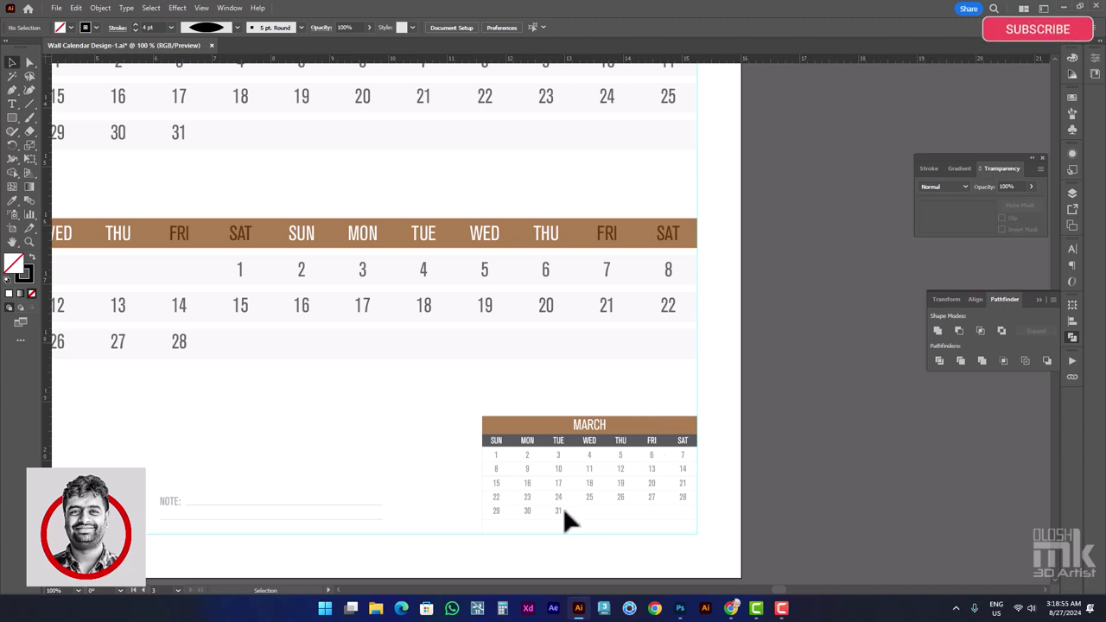
{"action": "scroll", "coordinate": [771, 399], "scroll_direction": "down", "scroll_amount": 2}
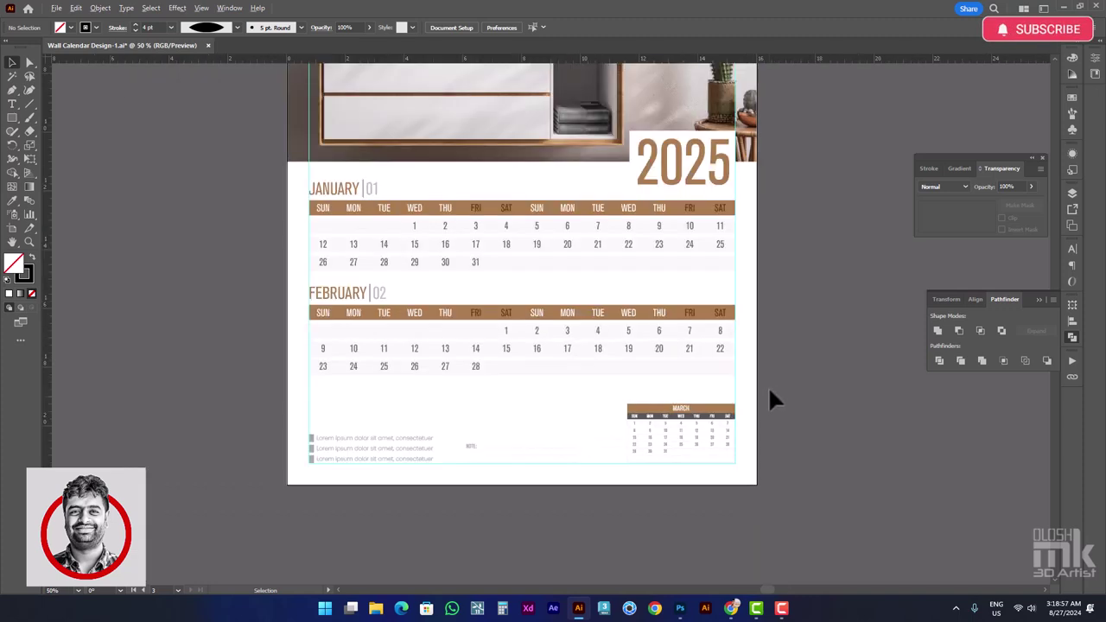
{"action": "scroll", "coordinate": [762, 265], "scroll_direction": "up", "scroll_amount": 3}
{"action": "scroll", "coordinate": [620, 312], "scroll_direction": "down", "scroll_amount": 1}
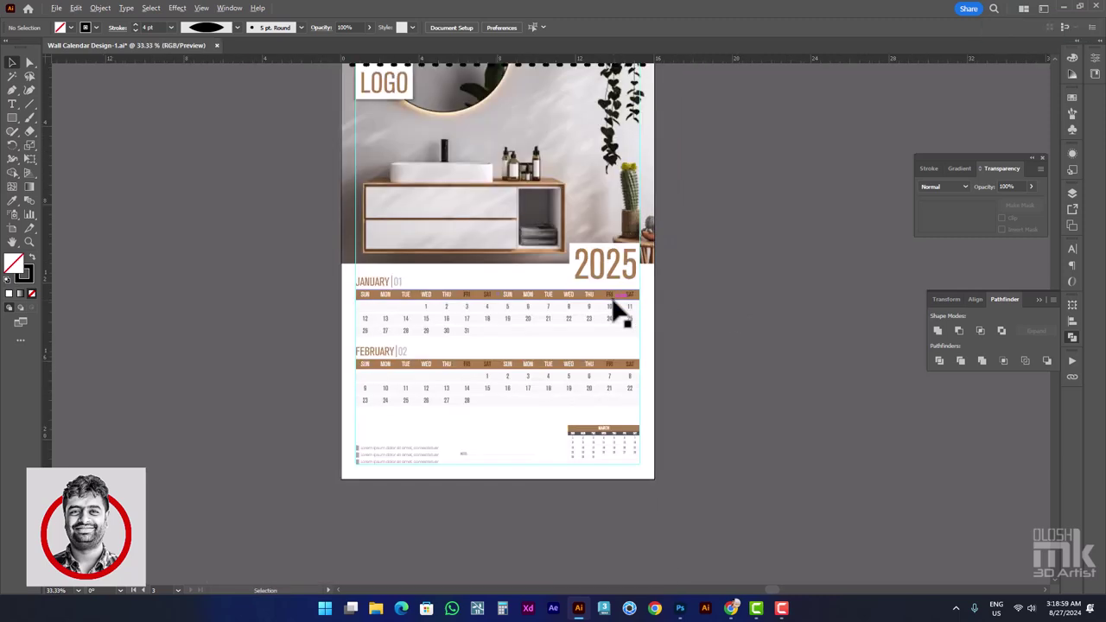
{"action": "left_click_drag", "start_coordinate": [748, 163], "coordinate": [708, 210]}
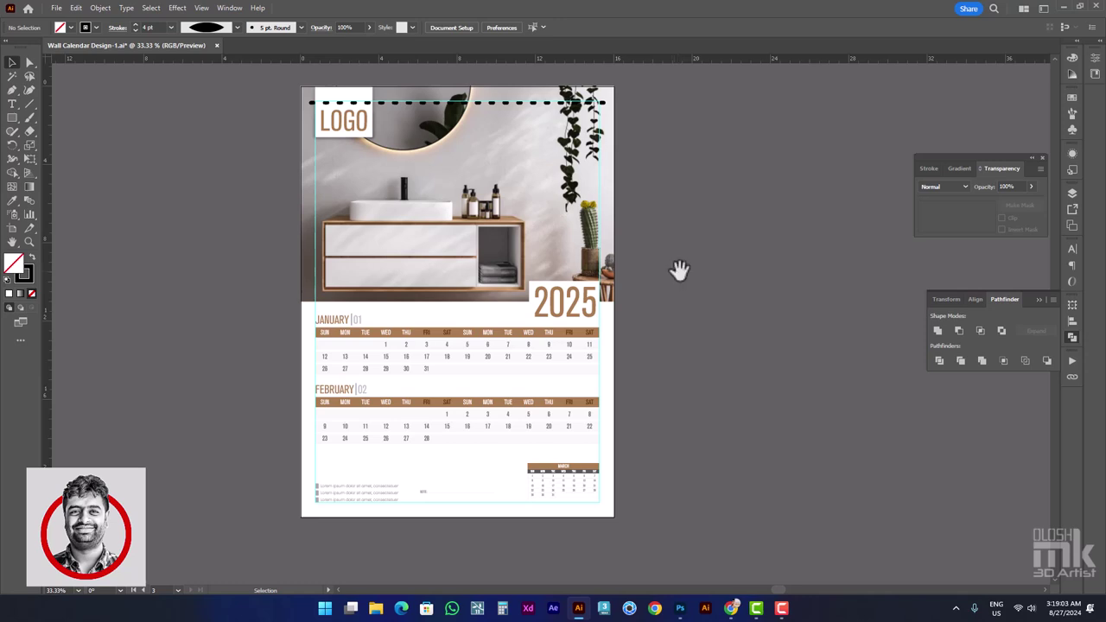
{"action": "left_click_drag", "start_coordinate": [678, 270], "coordinate": [529, 298]}
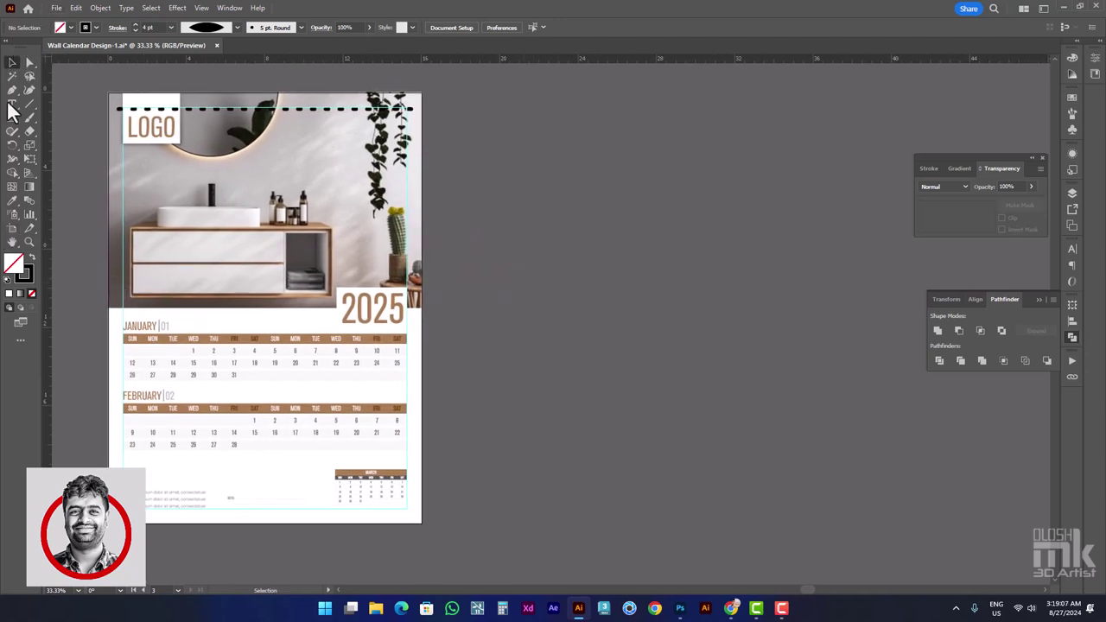
Add Artboard 5, a blank 16 × 22 in page, to the right of the first page
{"action": "left_click", "coordinate": [13, 230]}
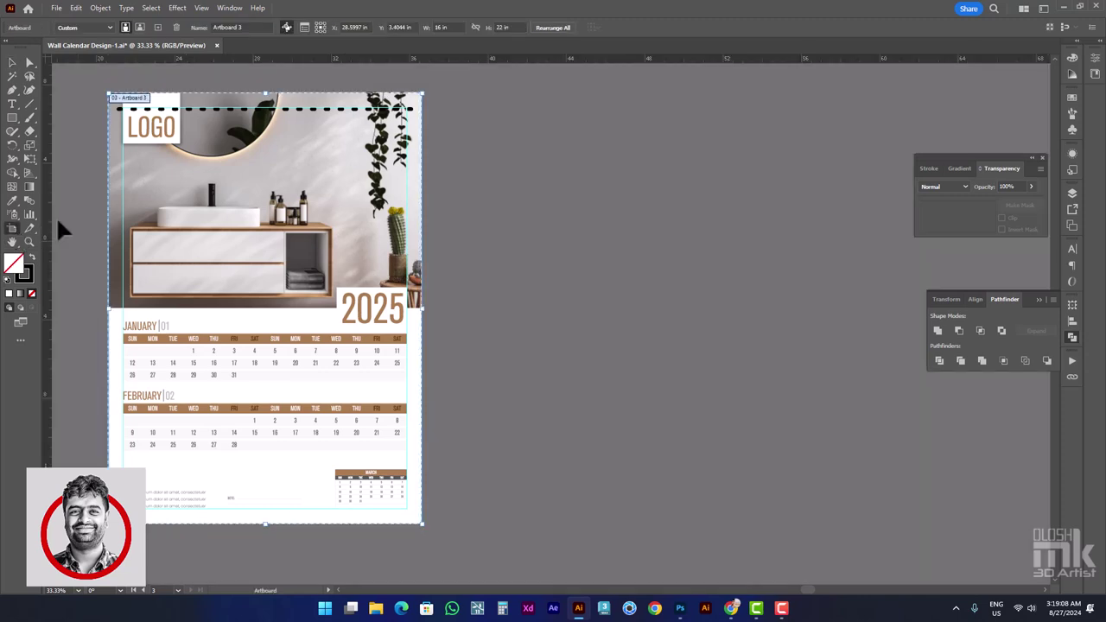
{"action": "left_click", "coordinate": [56, 8]}
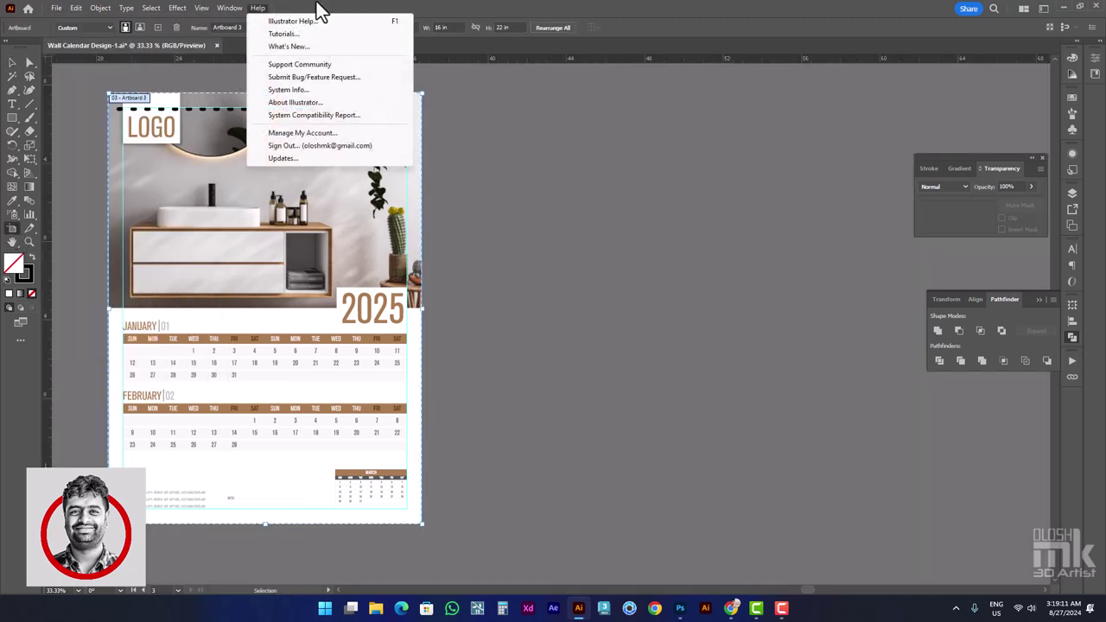
{"action": "left_click", "coordinate": [318, 10]}
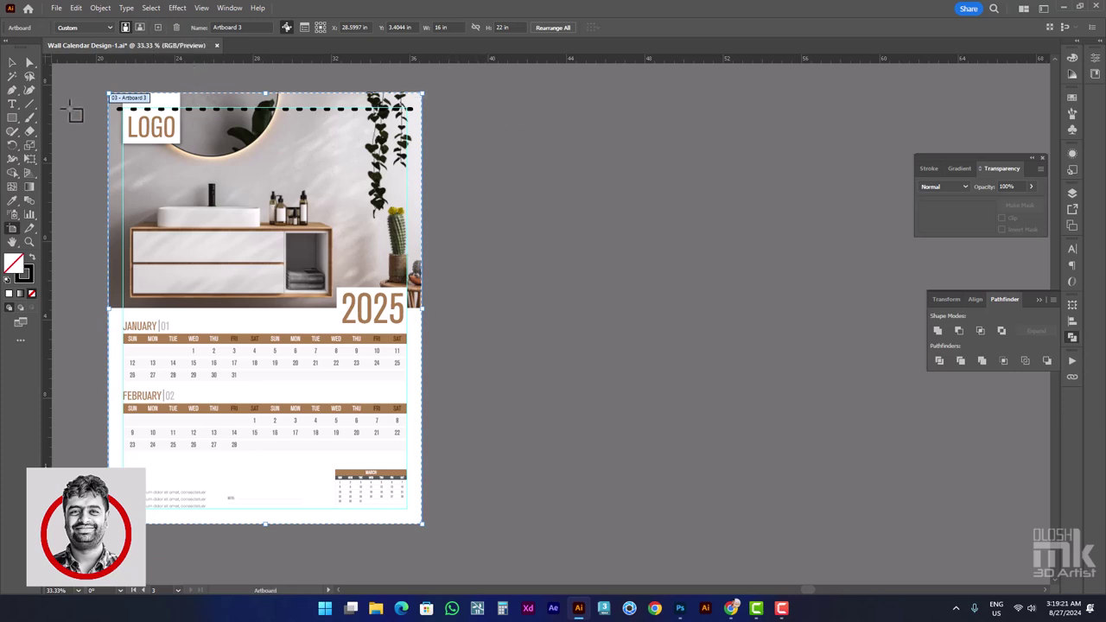
{"action": "left_click", "coordinate": [156, 28]}
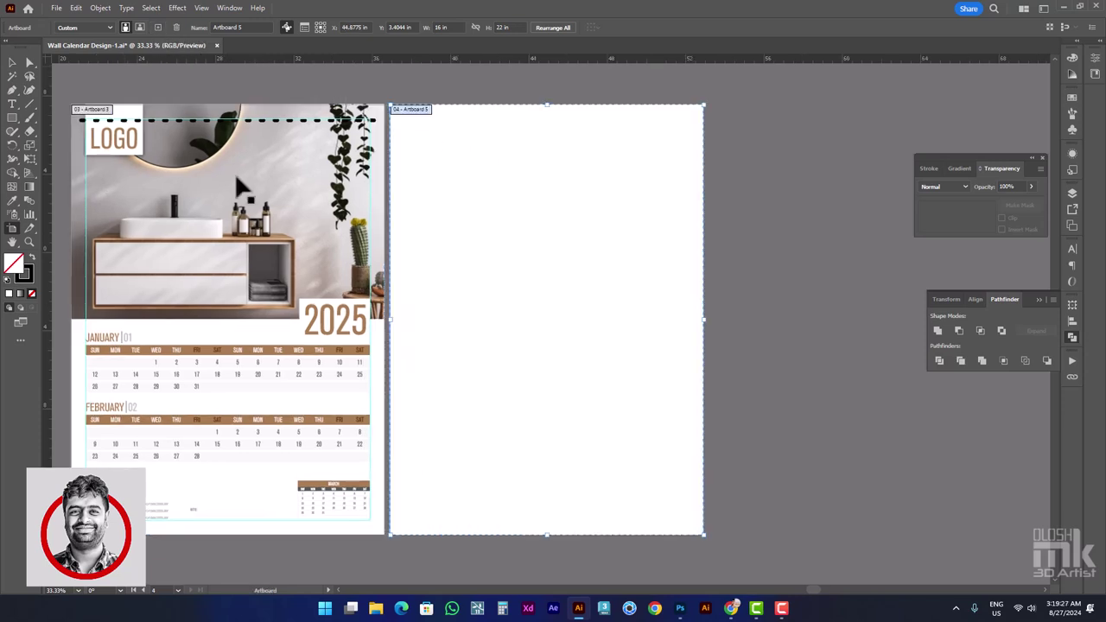
{"action": "left_click", "coordinate": [12, 63]}
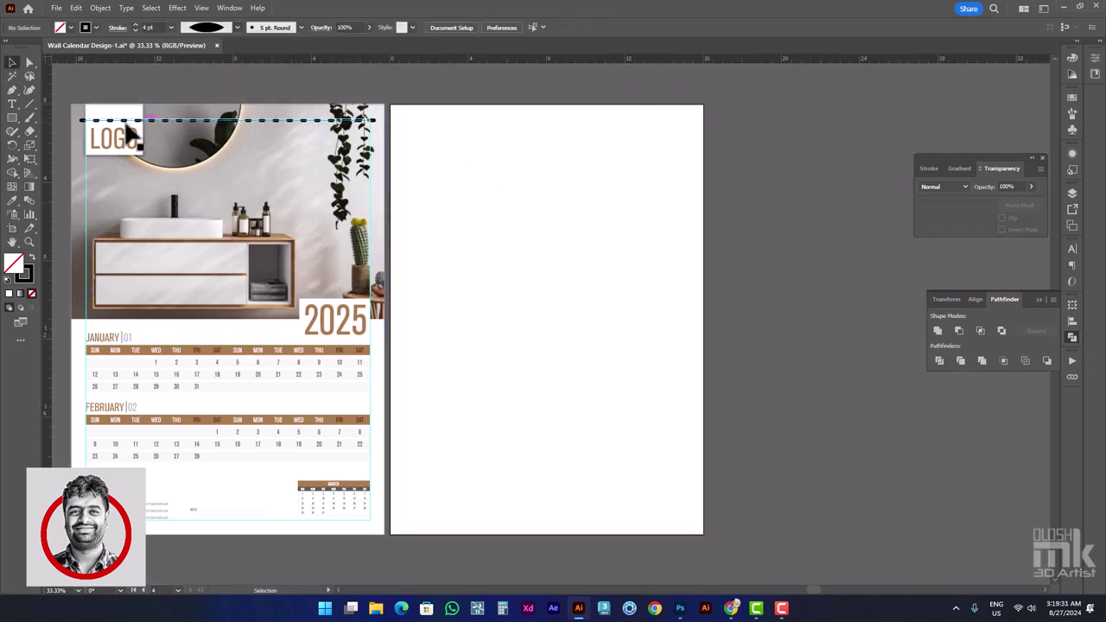
Draw a 16 × 22 in rectangle covering the entire new artboard
{"action": "left_click", "coordinate": [12, 117]}
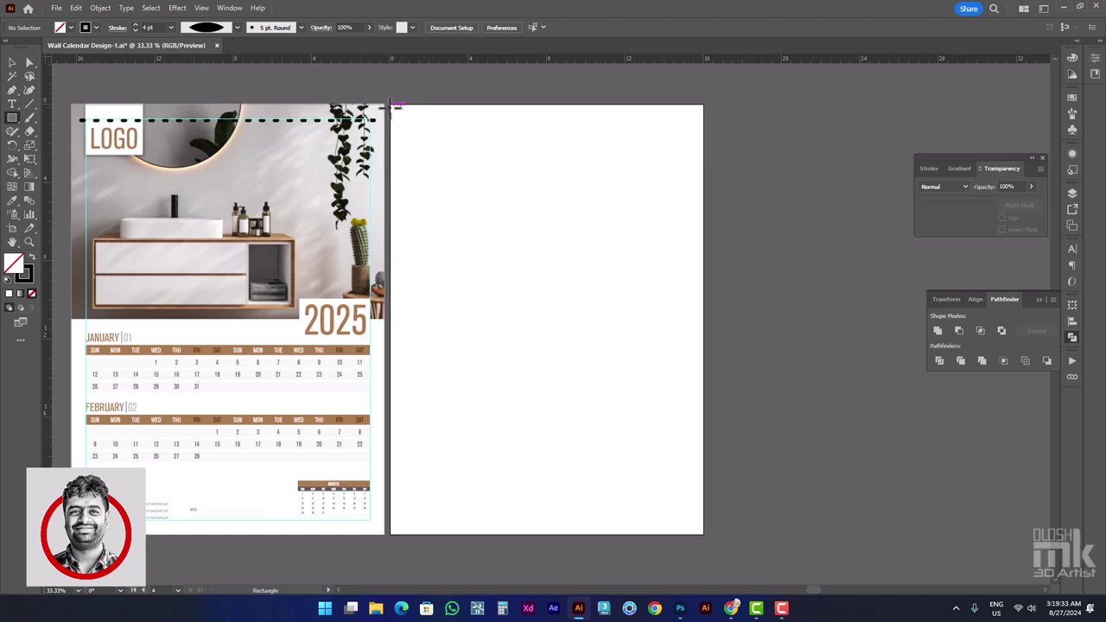
{"action": "left_click_drag", "start_coordinate": [390, 104], "coordinate": [703, 534]}
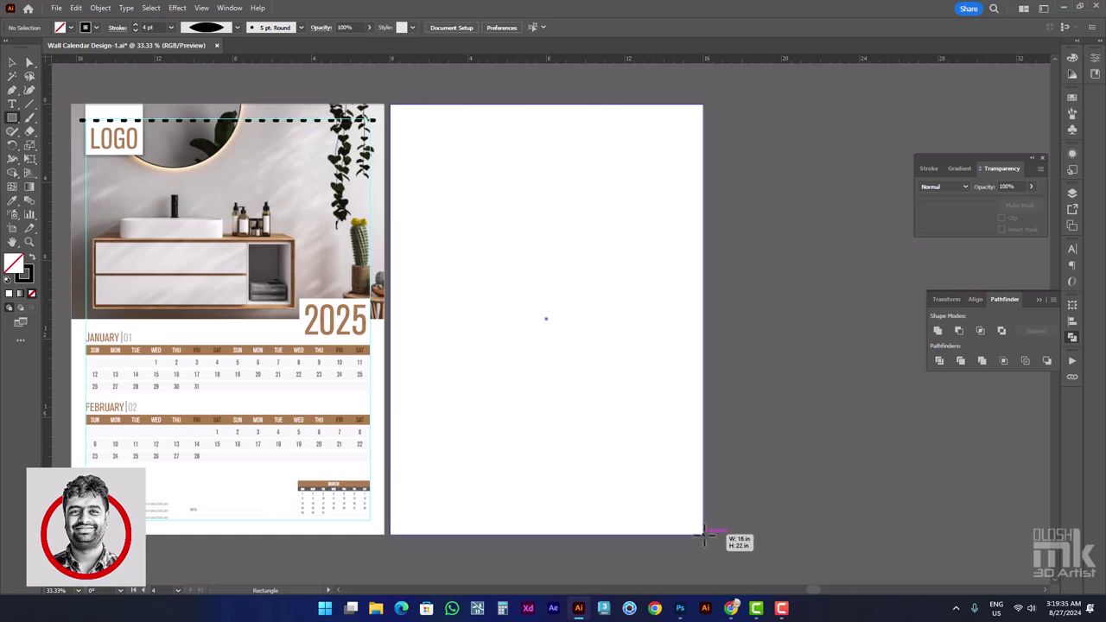
{"action": "left_click", "coordinate": [24, 274]}
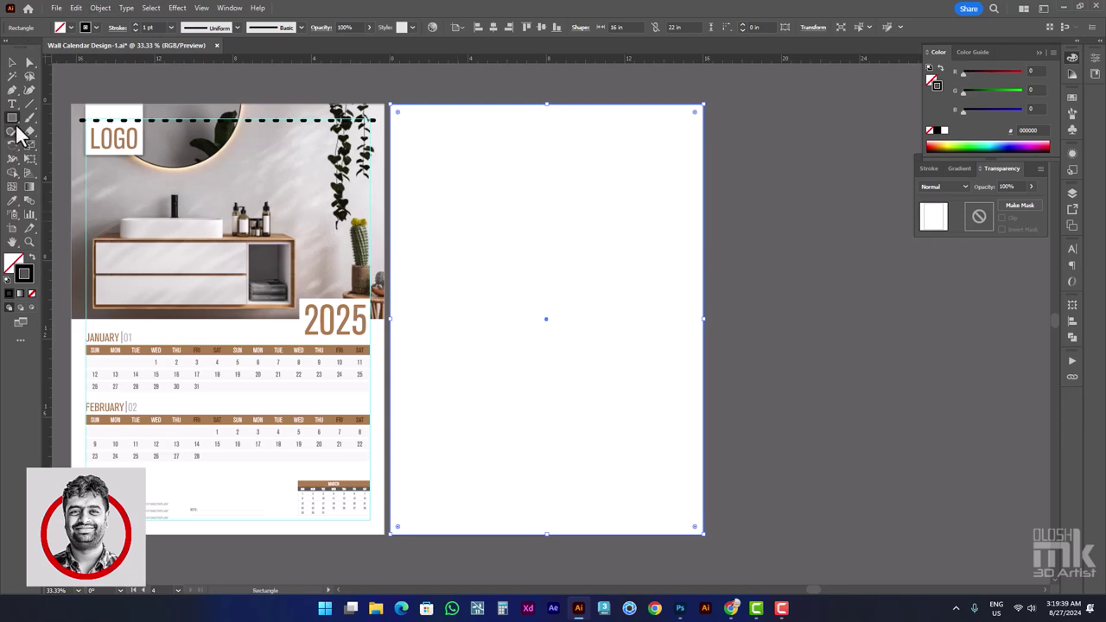
{"action": "left_click", "coordinate": [100, 9]}
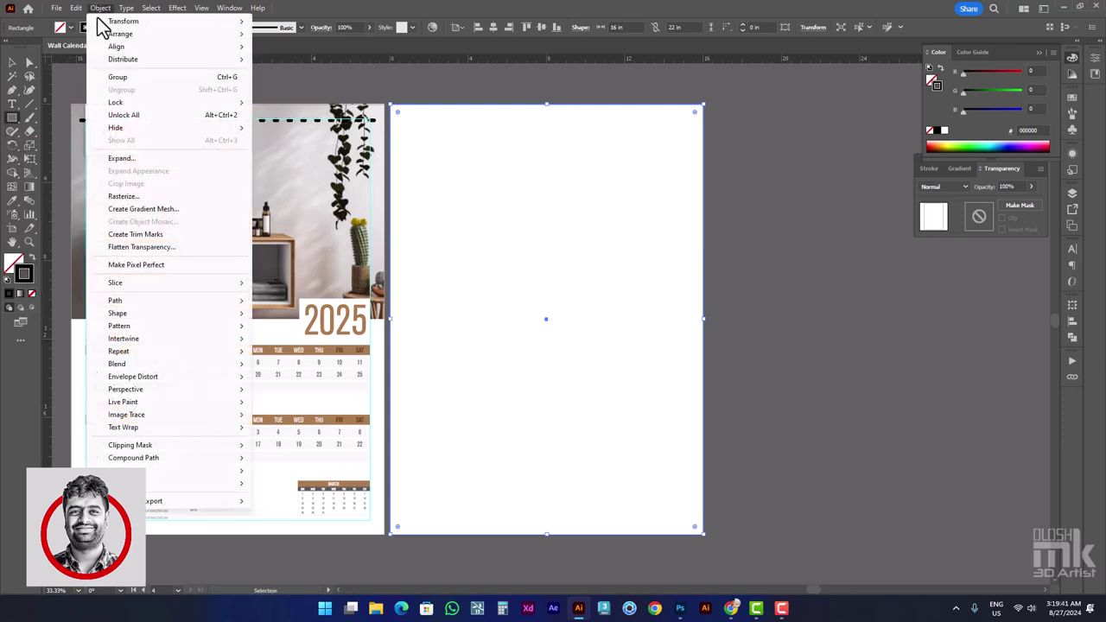
{"action": "mouse_move", "coordinate": [115, 300]}
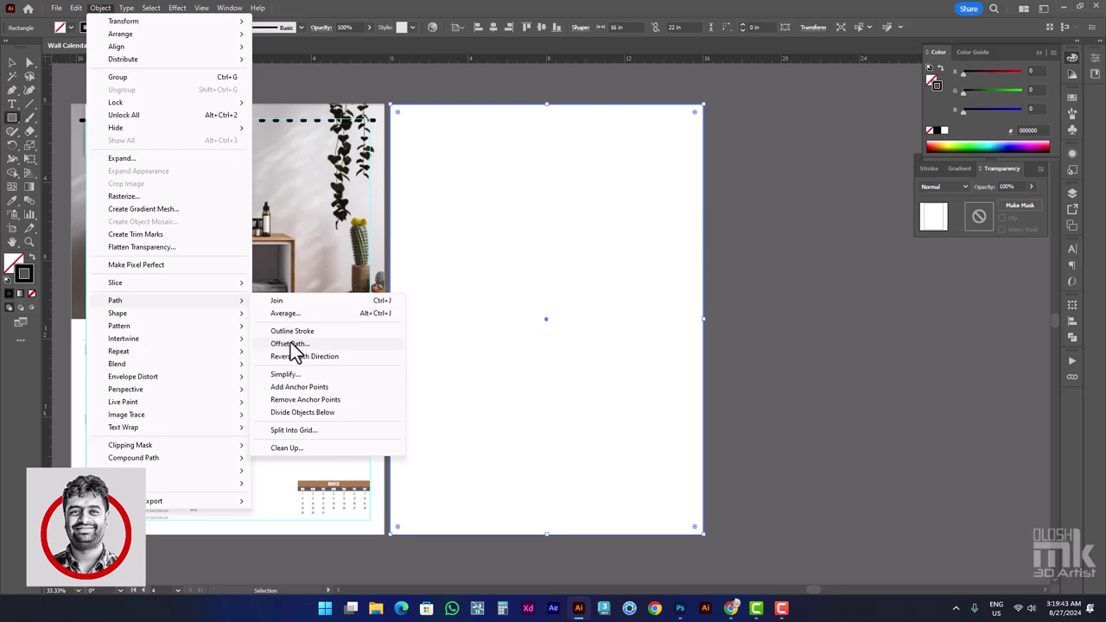
Offset the page rectangle by -0.75 in and make the inset rectangle into margin guides
{"action": "left_click", "coordinate": [281, 341]}
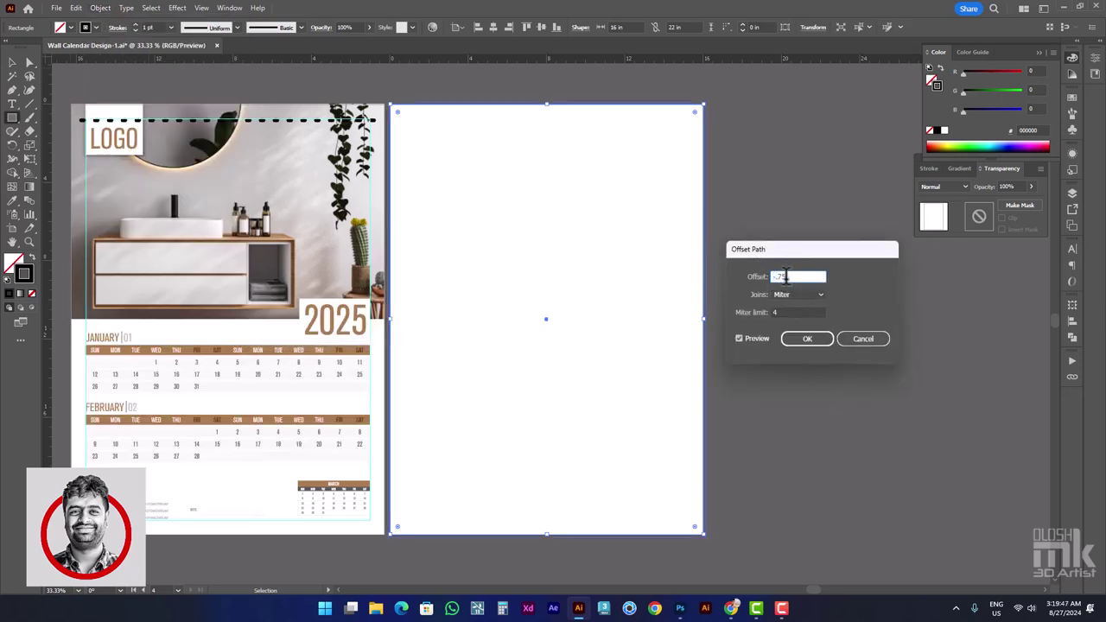
{"action": "key", "text": "Tab"}
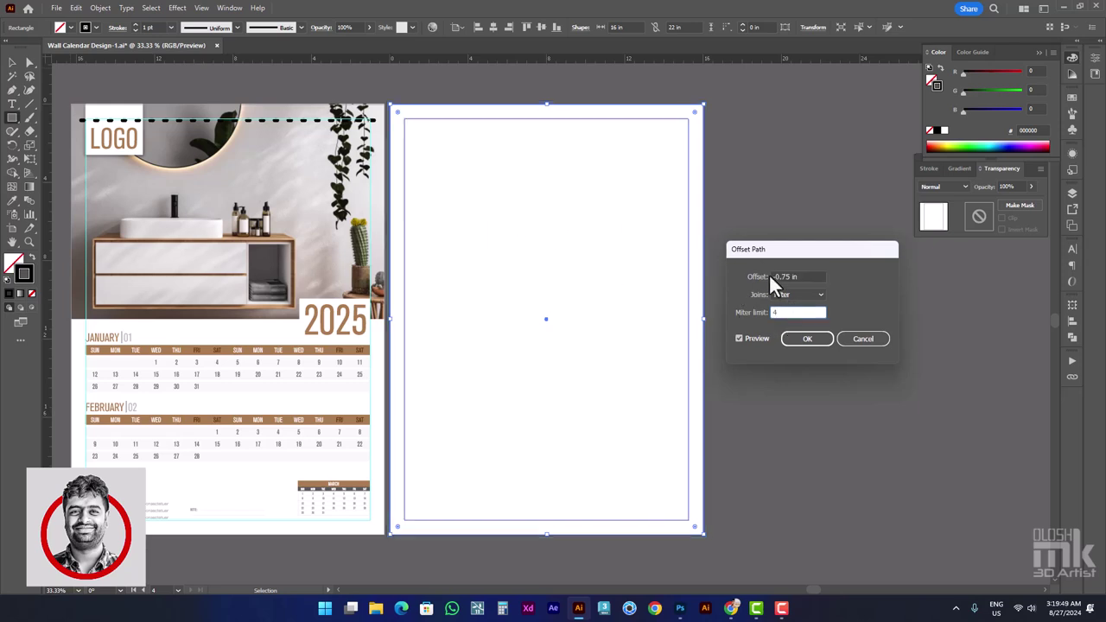
{"action": "left_click", "coordinate": [807, 338]}
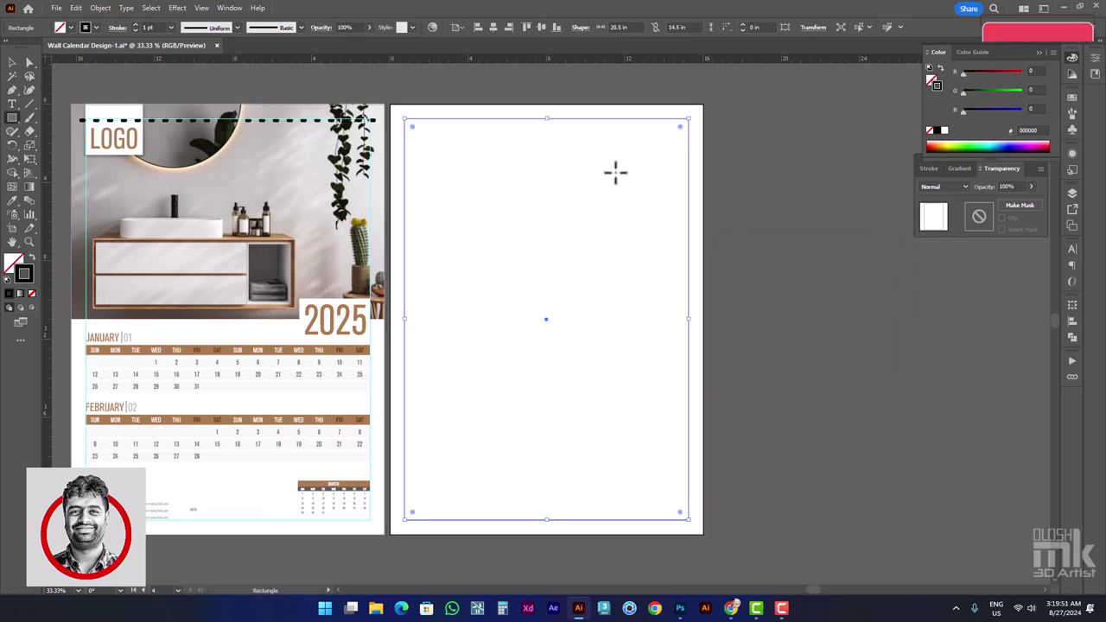
{"action": "left_click", "coordinate": [12, 63]}
{"action": "left_click", "coordinate": [439, 104]}
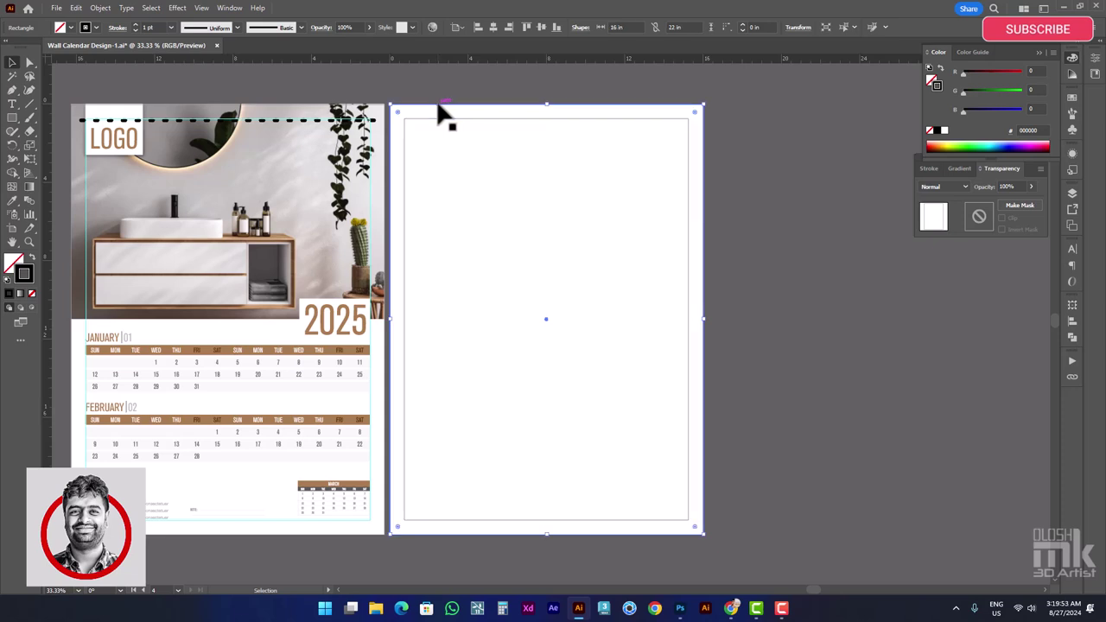
{"action": "left_click", "coordinate": [425, 102]}
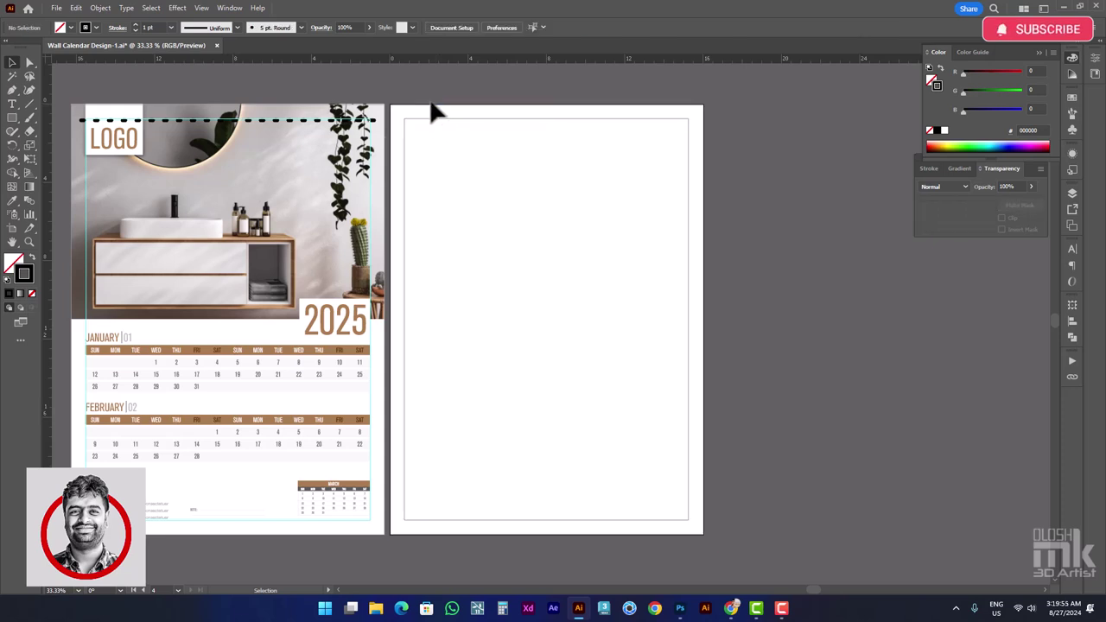
{"action": "left_click", "coordinate": [453, 135]}
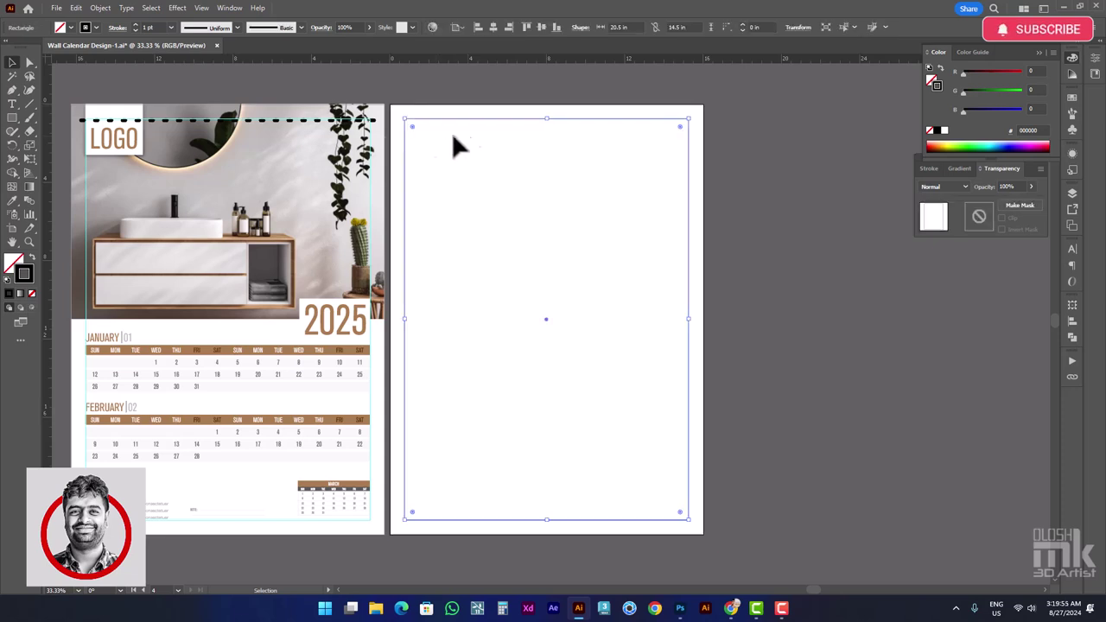
{"action": "left_click", "coordinate": [177, 7]}
{"action": "mouse_move", "coordinate": [201, 7]}
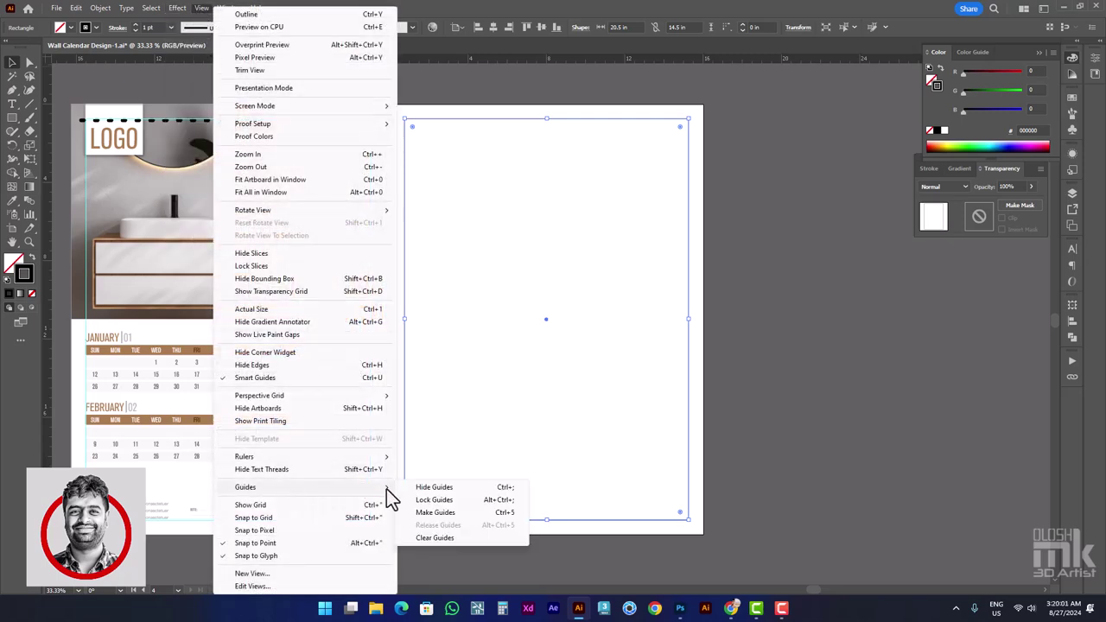
{"action": "mouse_move", "coordinate": [246, 487]}
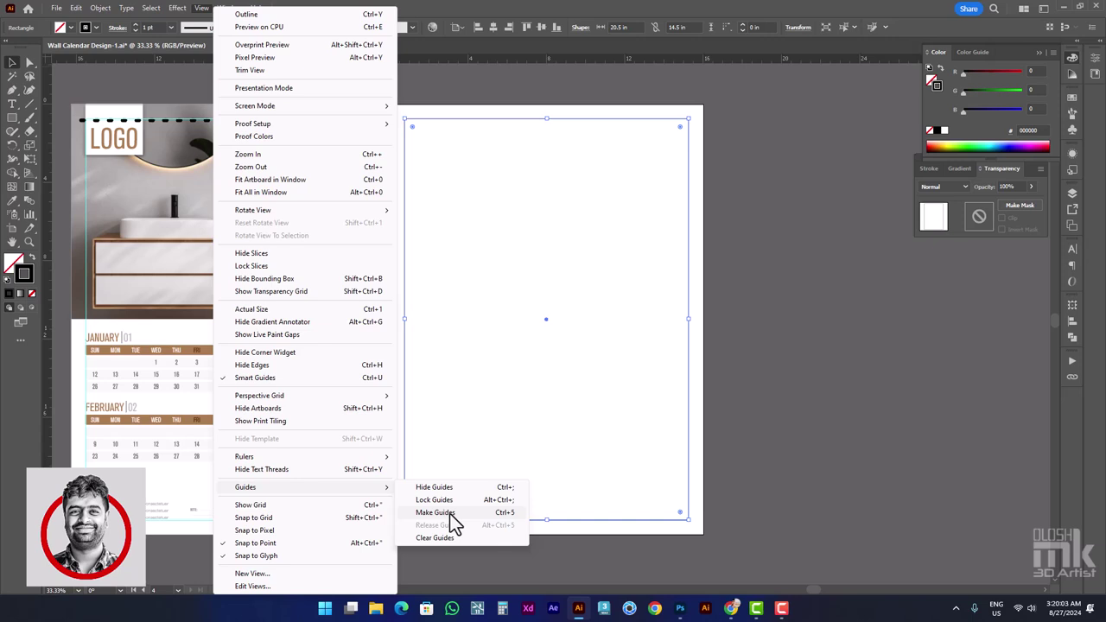
{"action": "left_click", "coordinate": [450, 513]}
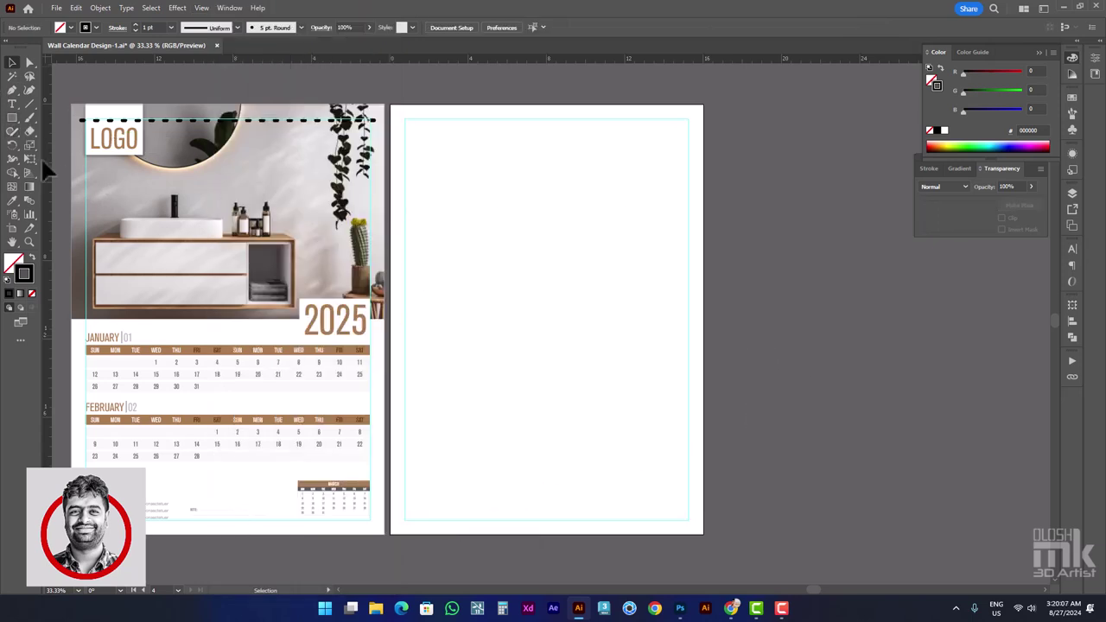
Draw a 16 × 11 in header rectangle aligned to the new artboard's top edge
{"action": "left_click", "coordinate": [12, 117]}
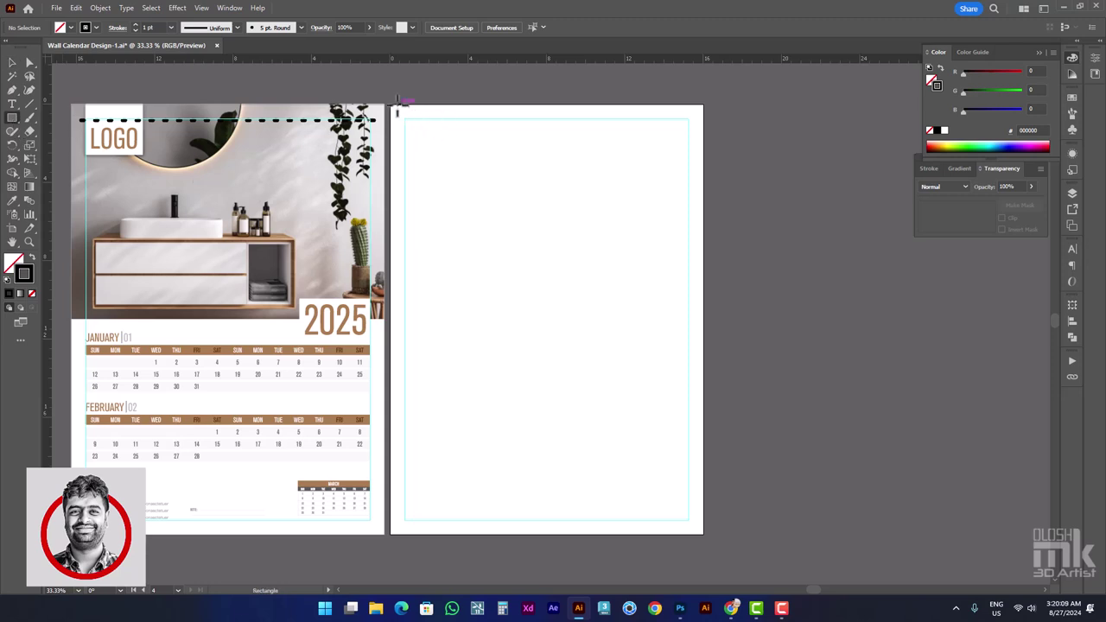
{"action": "left_click_drag", "start_coordinate": [397, 105], "coordinate": [704, 327]}
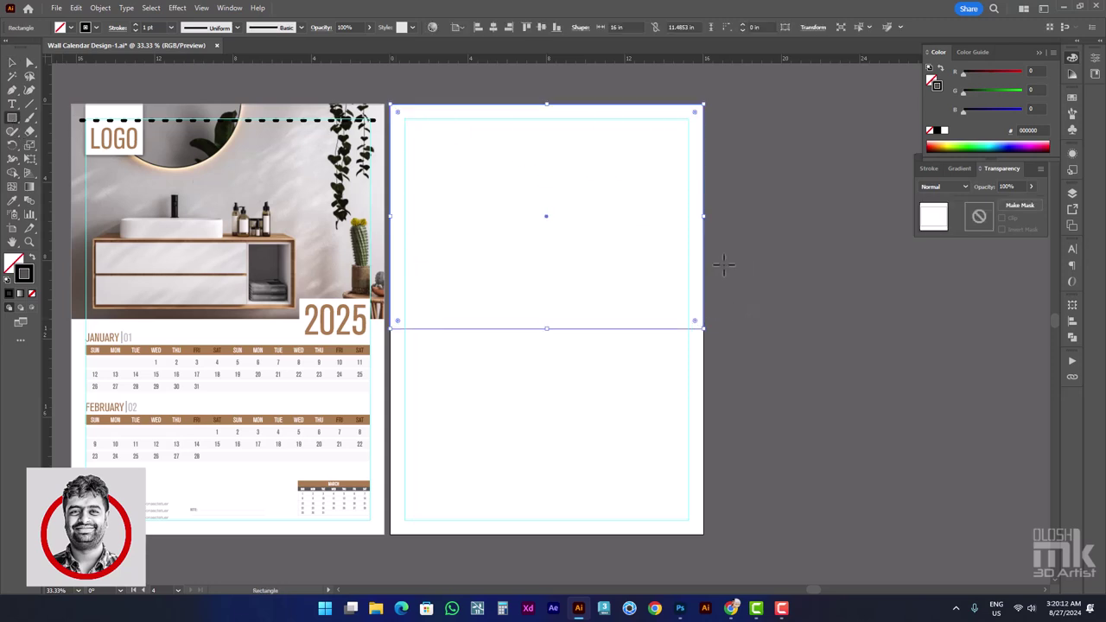
{"action": "double_click", "coordinate": [701, 27]}
{"action": "type", "text": "11"}
{"action": "key", "text": "Return"}
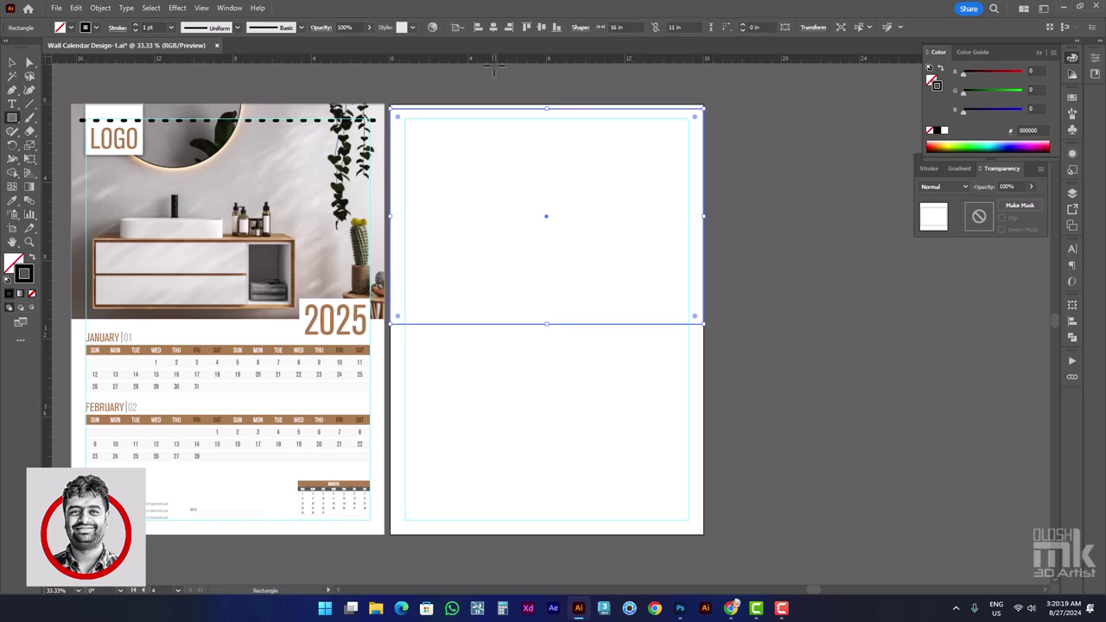
{"action": "left_click", "coordinate": [523, 27]}
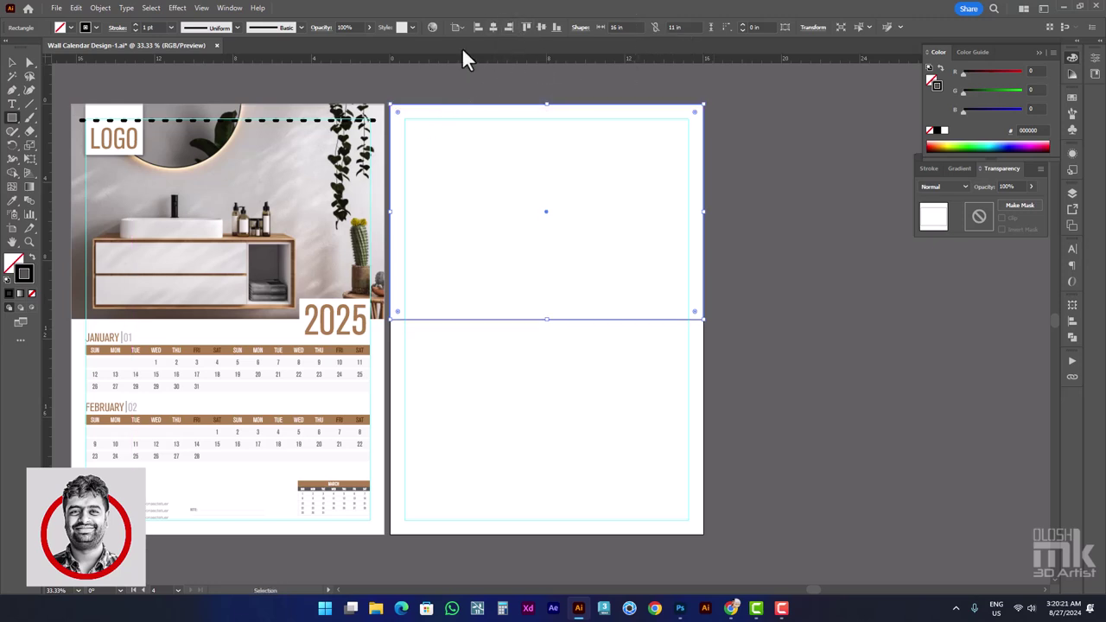
{"action": "left_click", "coordinate": [13, 63]}
{"action": "left_click", "coordinate": [831, 263]}
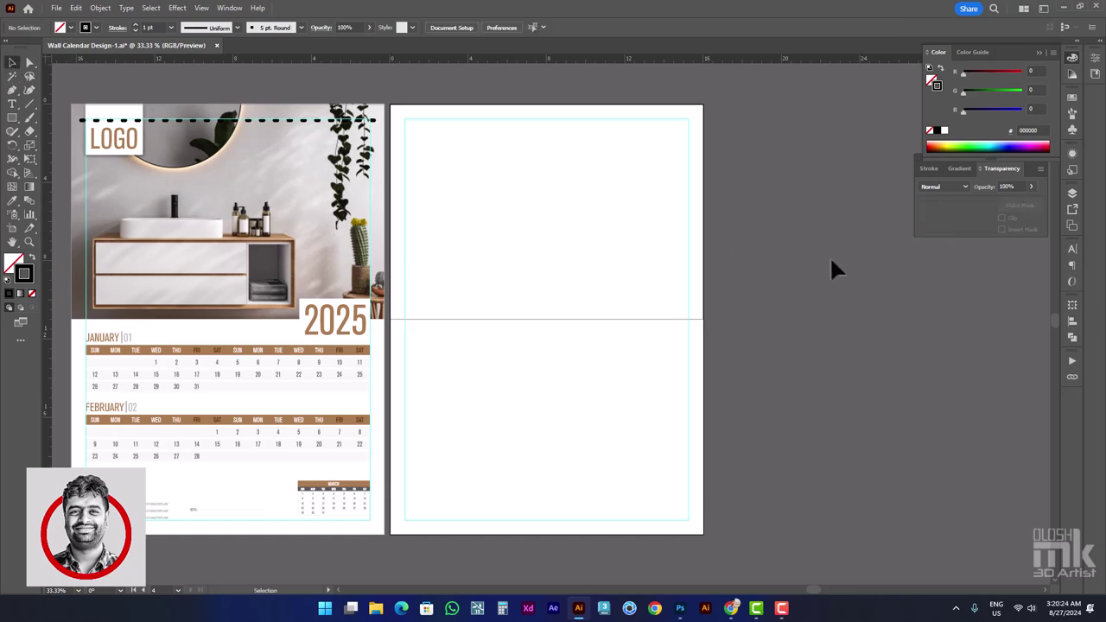
{"action": "left_click", "coordinate": [57, 7]}
Place the bathroom vanity photo from Downloads, scaled to about 18.18 × 12.12 in over the page top
{"action": "left_click", "coordinate": [84, 222]}
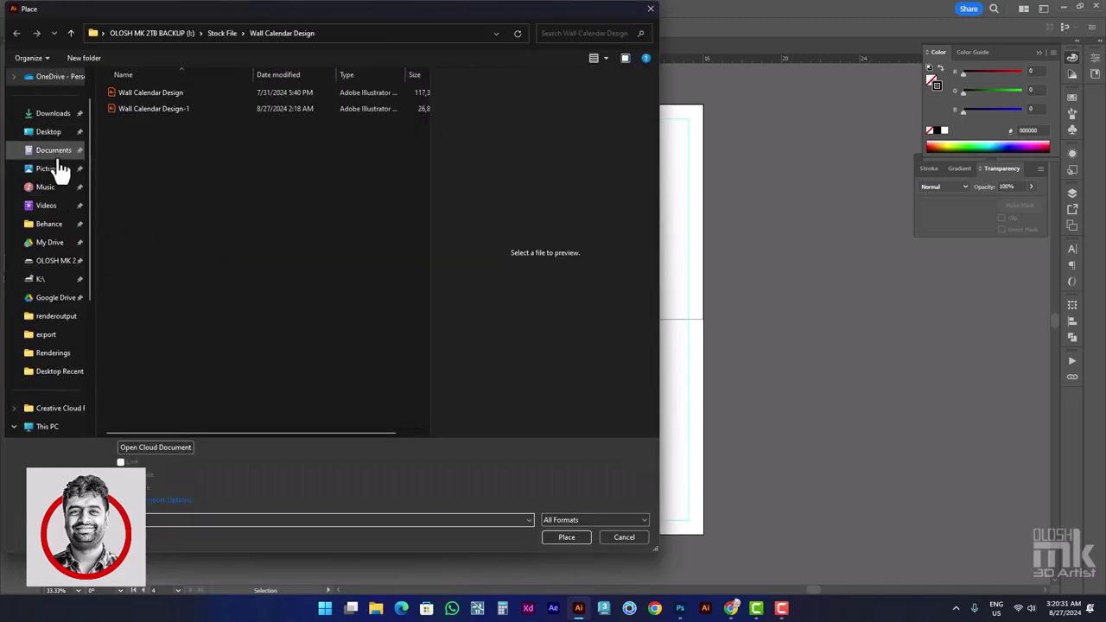
{"action": "left_click", "coordinate": [39, 113]}
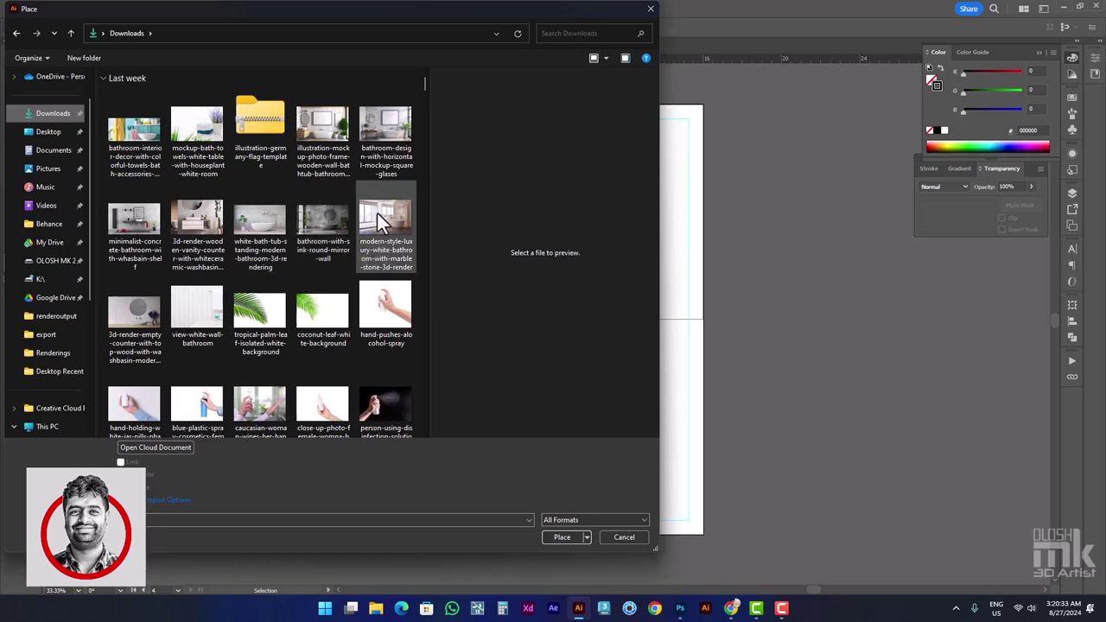
{"action": "double_click", "coordinate": [206, 230]}
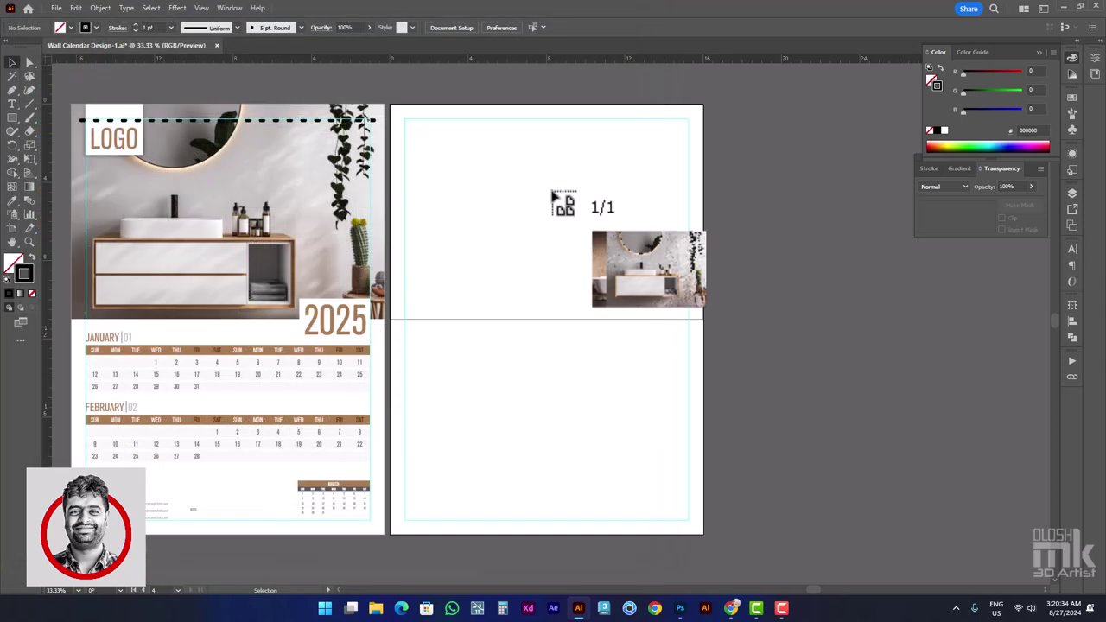
{"action": "left_click", "coordinate": [498, 166]}
{"action": "mouse_move", "coordinate": [596, 229]}
{"action": "left_mouse_down"}
{"action": "mouse_move", "coordinate": [490, 163]}
{"action": "mouse_move", "coordinate": [451, 153]}
{"action": "left_mouse_up"}
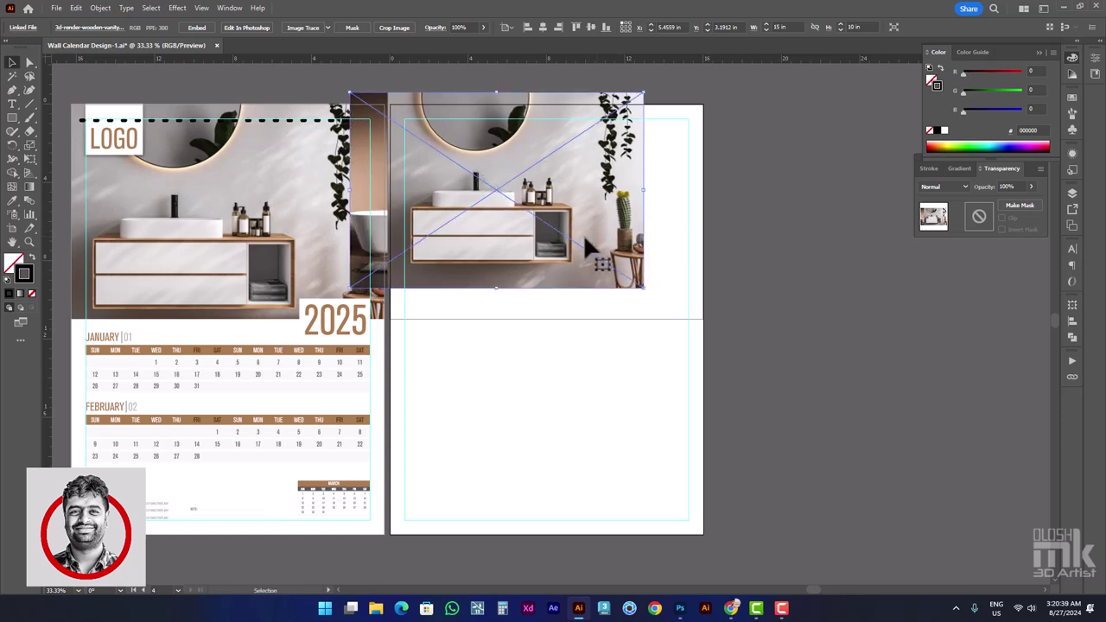
{"action": "mouse_move", "coordinate": [640, 287]}
{"action": "left_mouse_down"}
{"action": "mouse_move", "coordinate": [688, 325]}
{"action": "mouse_move", "coordinate": [705, 244]}
{"action": "left_mouse_up"}
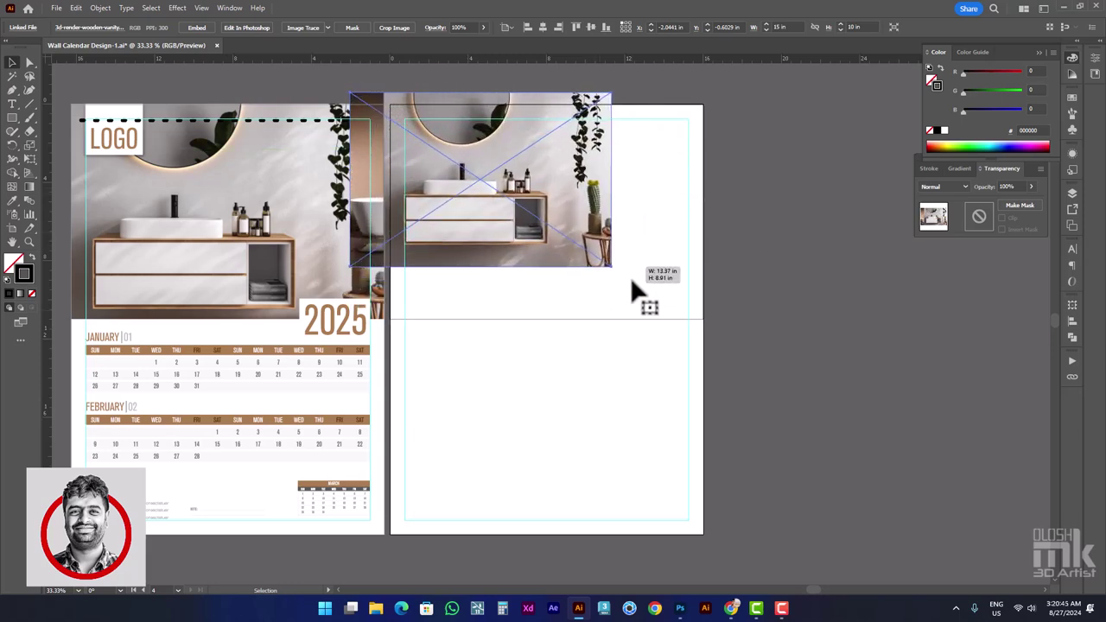
{"action": "mouse_move", "coordinate": [706, 245]}
{"action": "left_mouse_down"}
{"action": "mouse_move", "coordinate": [686, 329]}
{"action": "mouse_move", "coordinate": [704, 338]}
{"action": "left_mouse_up"}
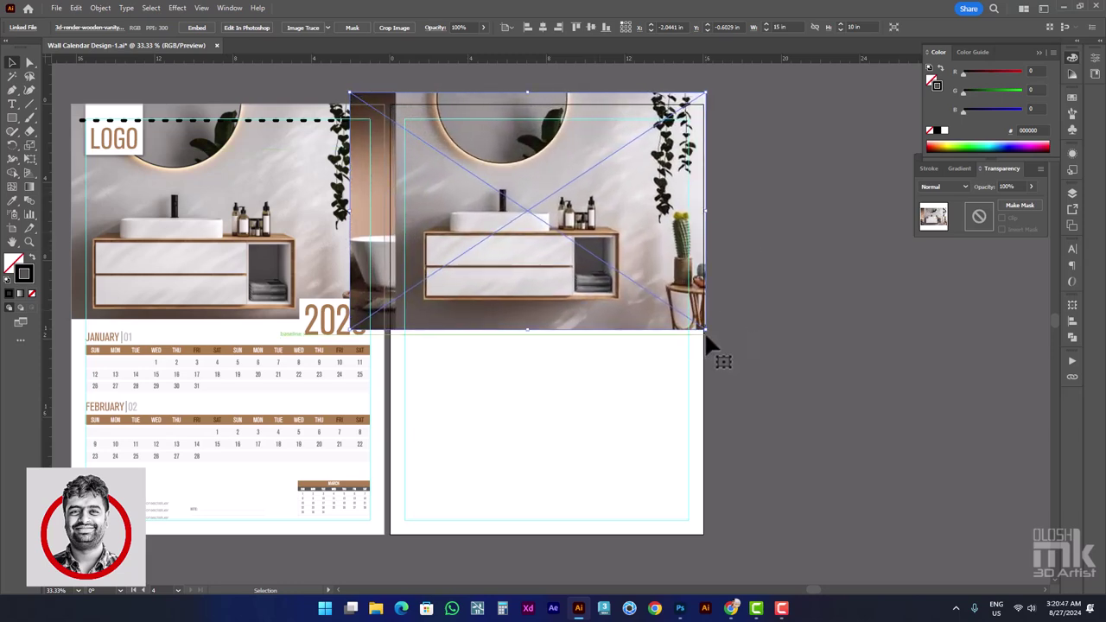
Send the bathroom photo to back and attempt clipping it with the header rectangle
{"action": "right_click", "coordinate": [654, 244]}
{"action": "mouse_move", "coordinate": [691, 396]}
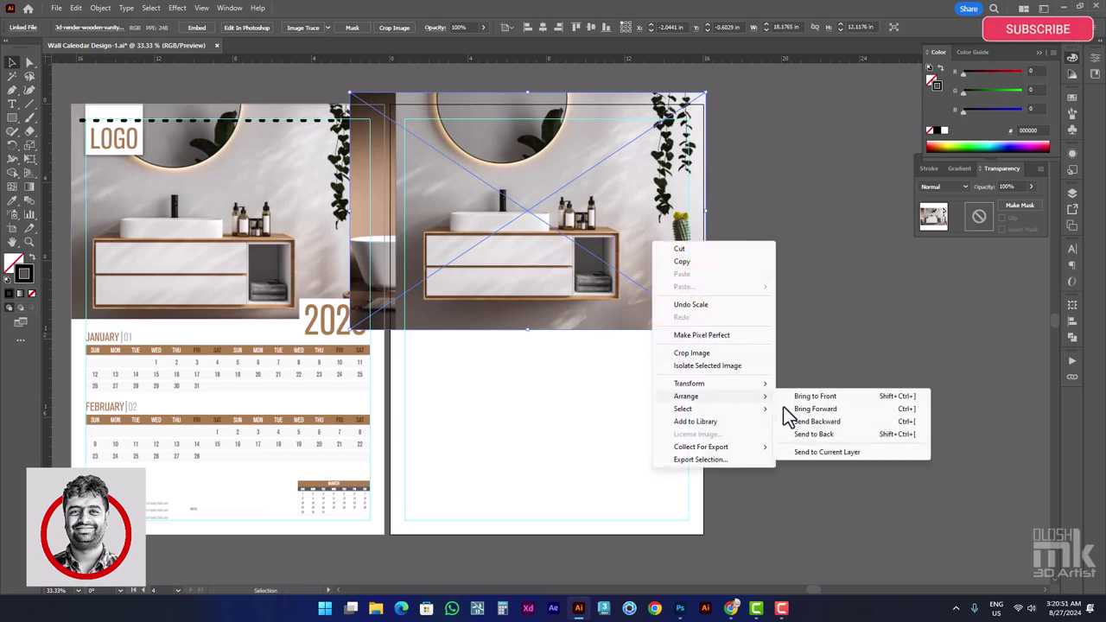
{"action": "left_click", "coordinate": [813, 433]}
{"action": "left_click", "coordinate": [780, 343]}
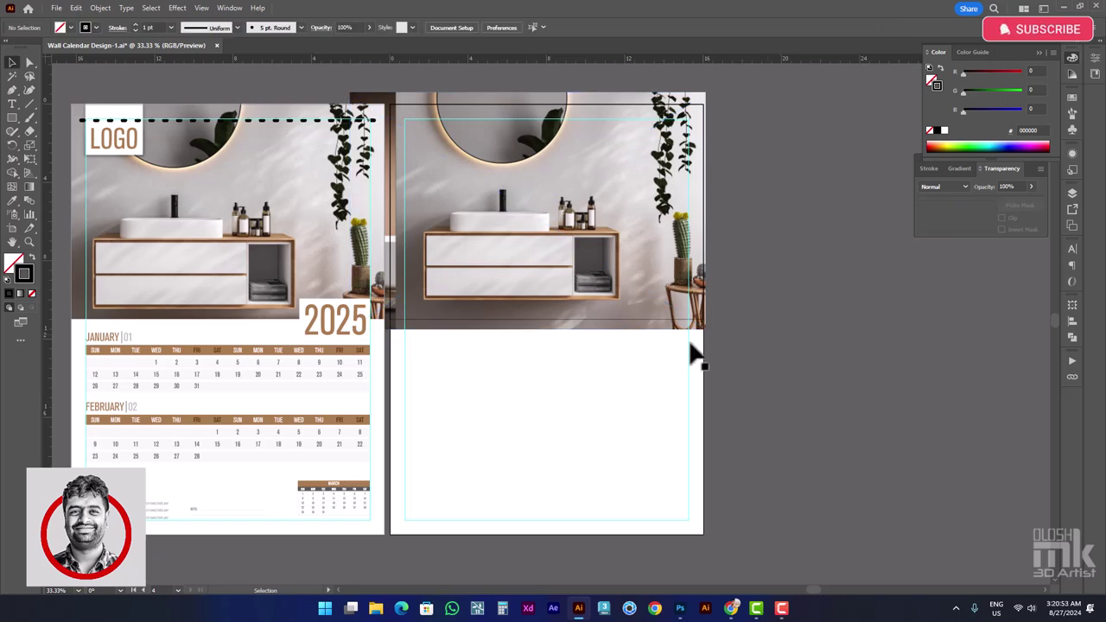
{"action": "left_click", "coordinate": [643, 332]}
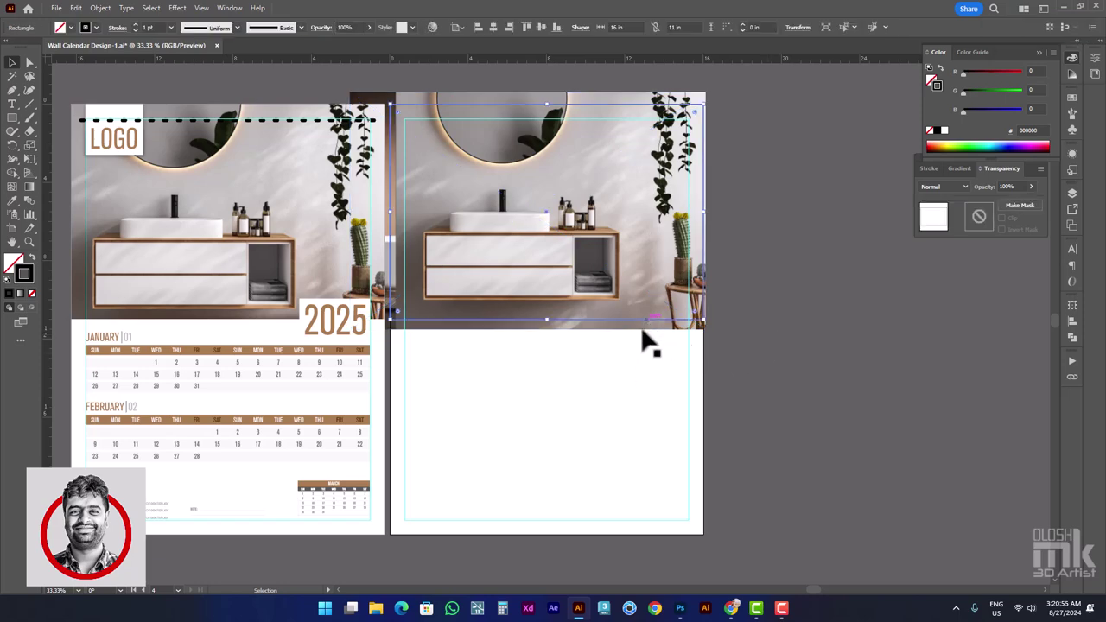
{"action": "left_click", "coordinate": [611, 281], "text": "shift"}
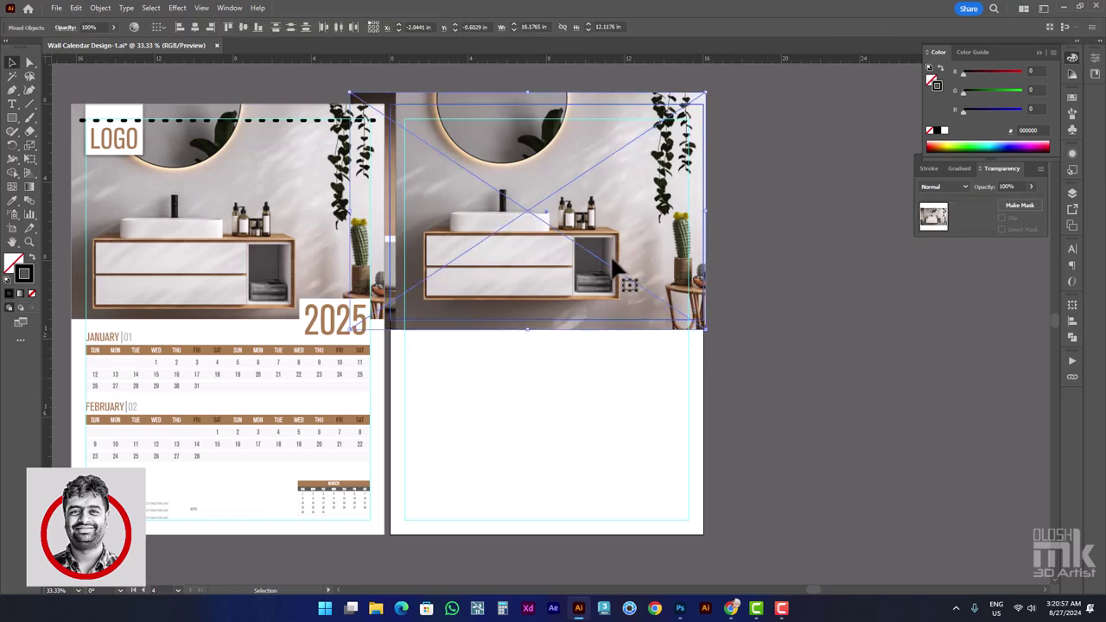
{"action": "right_click", "coordinate": [607, 228]}
{"action": "left_click", "coordinate": [766, 209]}
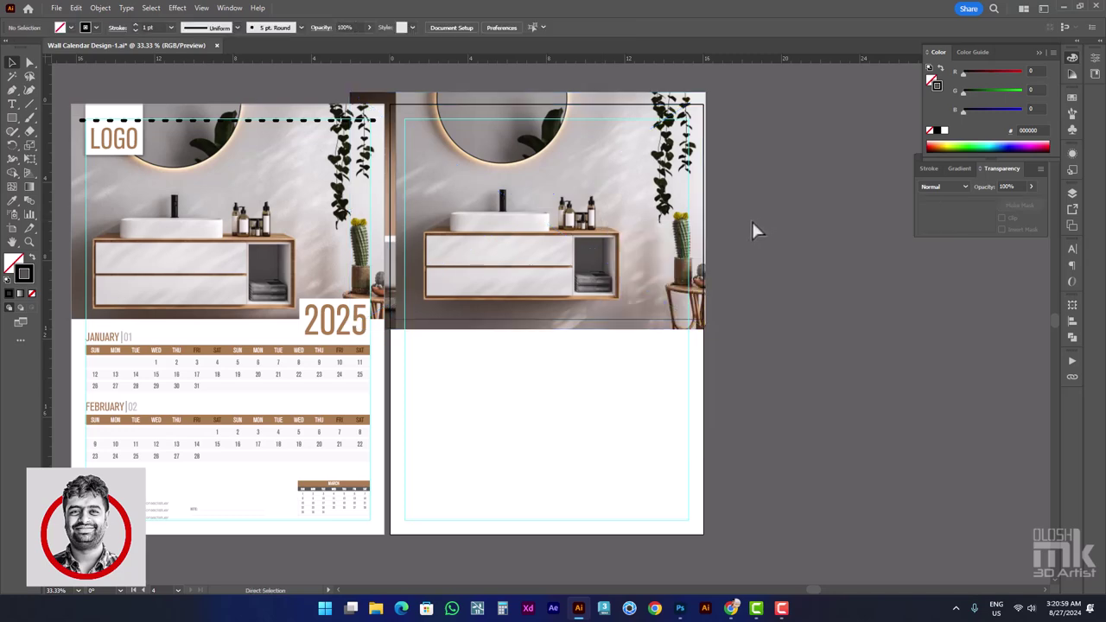
{"action": "key", "text": "ctrl+z"}
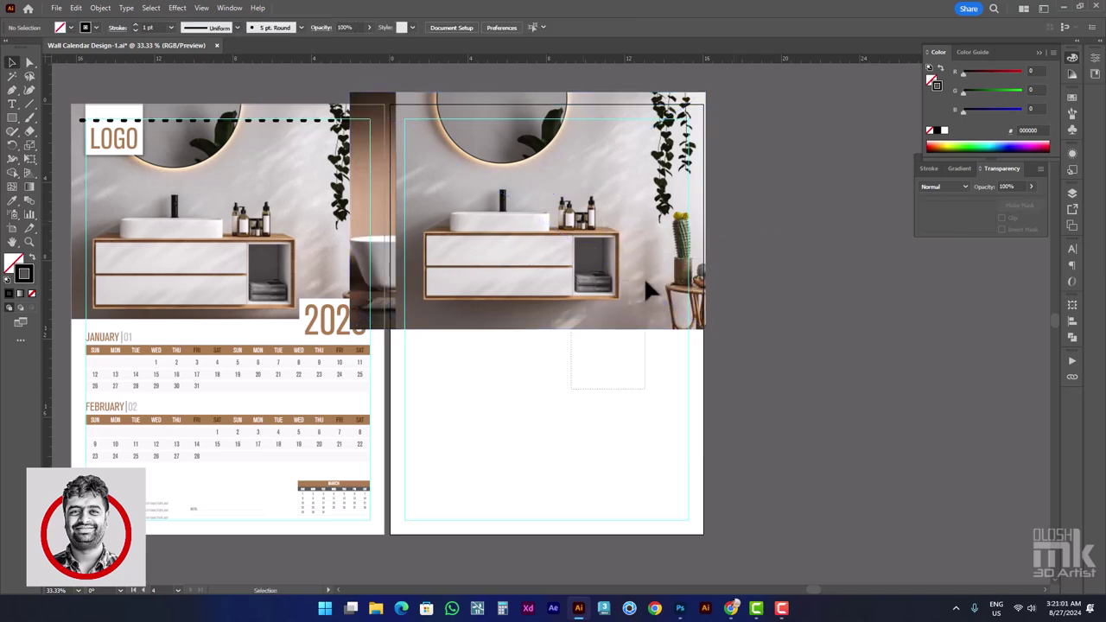
{"action": "right_click", "coordinate": [645, 278]}
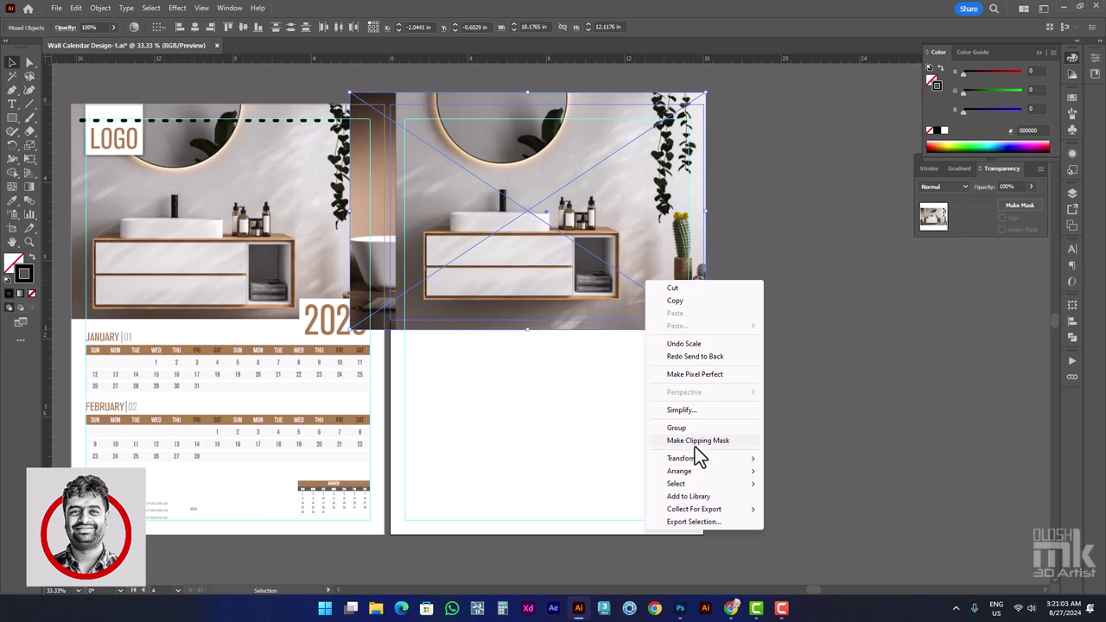
{"action": "left_click", "coordinate": [695, 442]}
{"action": "left_click", "coordinate": [664, 320]}
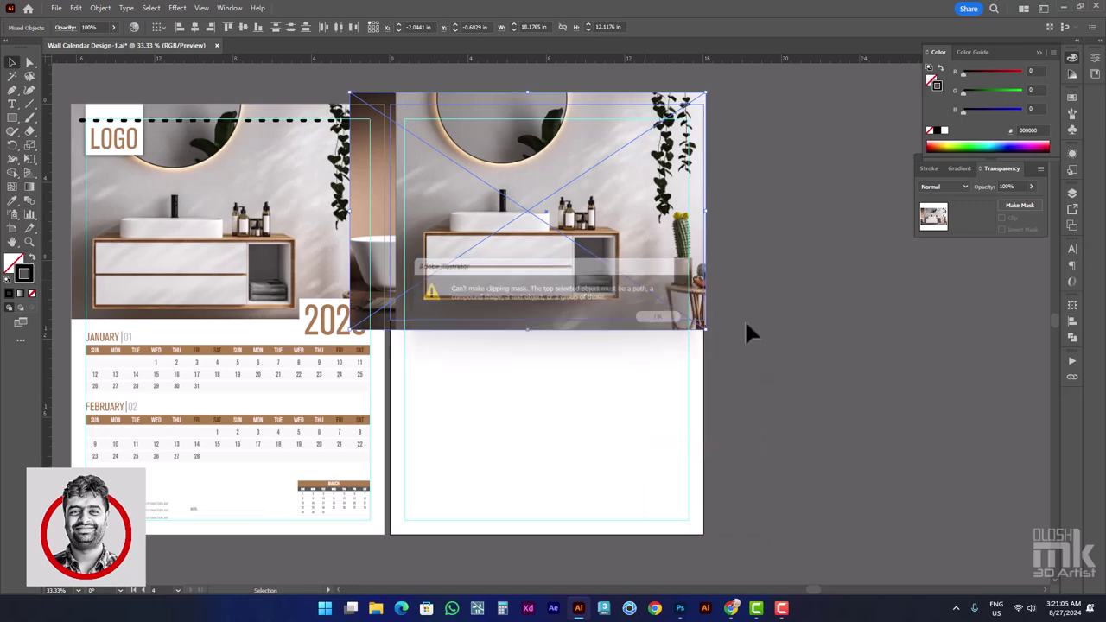
Clip the photo to the 16 × 11 in header rectangle with Make Clipping Mask
{"action": "left_click", "coordinate": [619, 279]}
{"action": "right_click", "coordinate": [629, 280]}
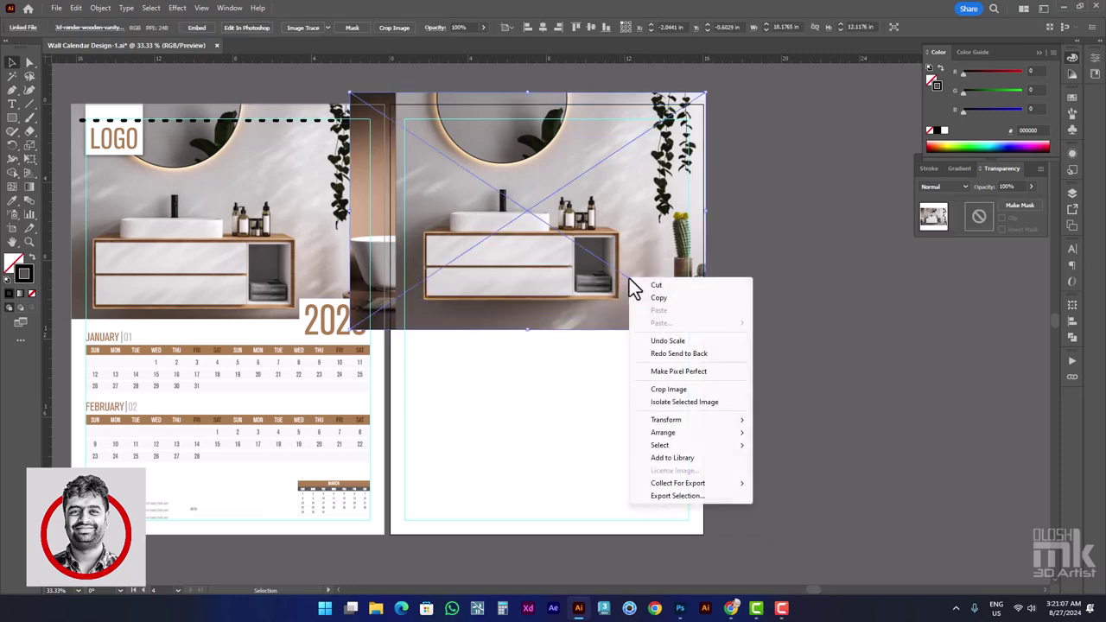
{"action": "mouse_move", "coordinate": [663, 432]}
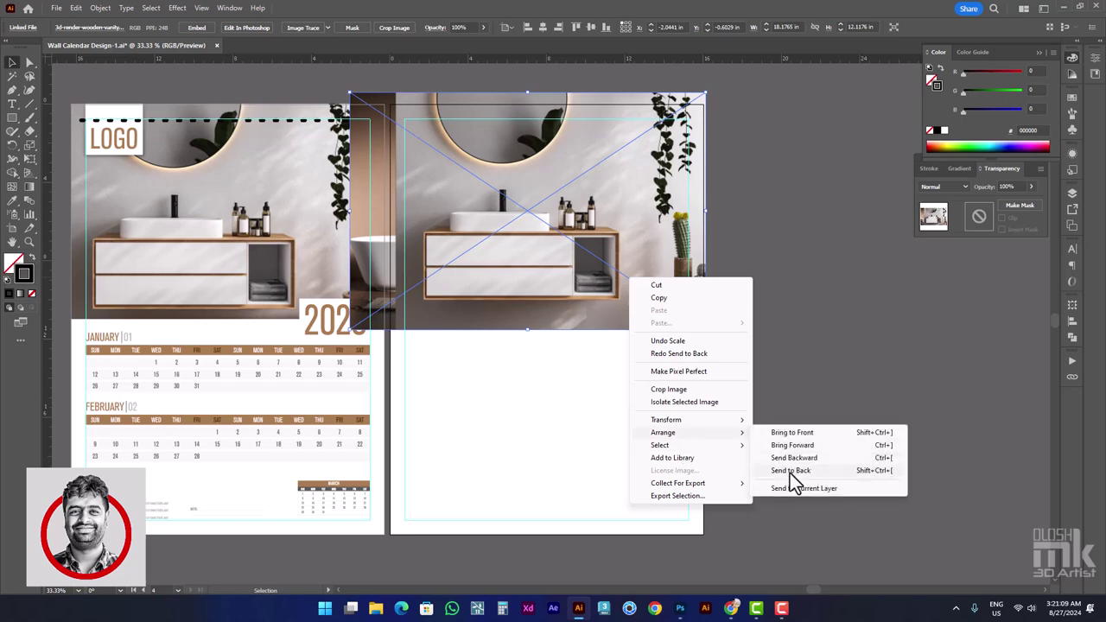
{"action": "left_click", "coordinate": [790, 472]}
{"action": "left_click_drag", "start_coordinate": [602, 437], "coordinate": [589, 342]}
{"action": "right_click", "coordinate": [594, 342]}
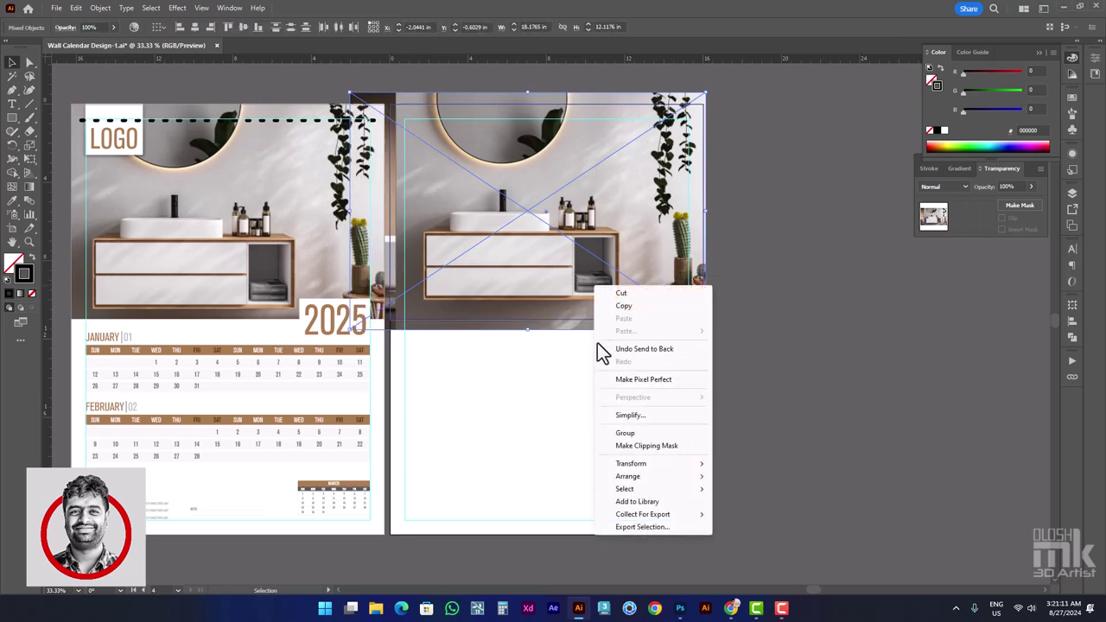
{"action": "left_click", "coordinate": [646, 446]}
{"action": "left_click", "coordinate": [799, 285]}
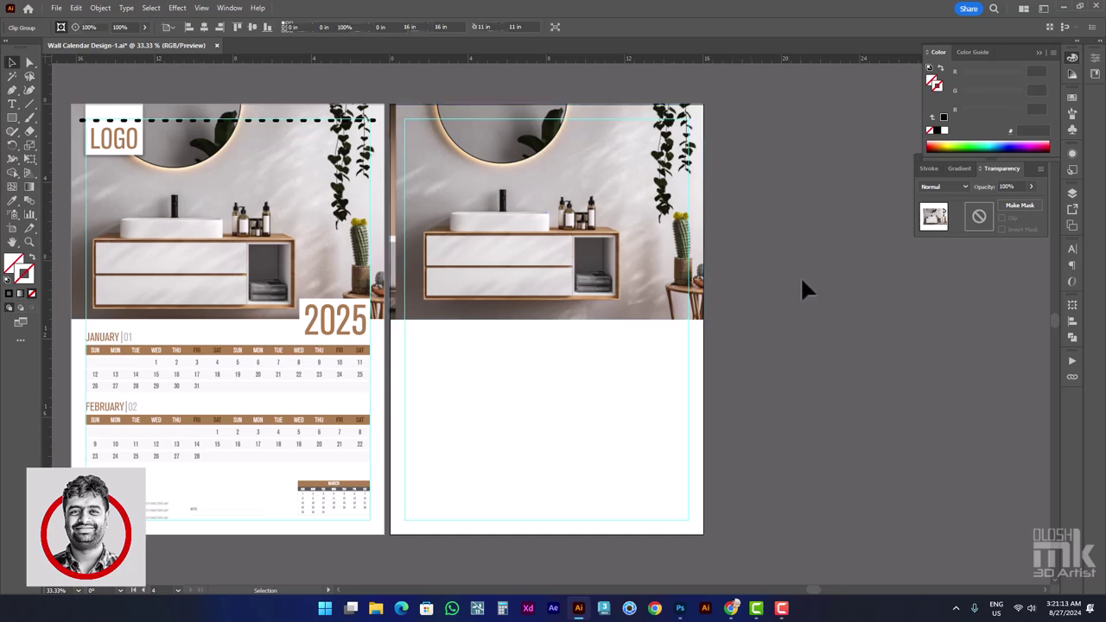
{"action": "mouse_move", "coordinate": [794, 330]}
{"action": "left_mouse_down"}
{"action": "mouse_move", "coordinate": [812, 340]}
{"action": "mouse_move", "coordinate": [804, 301]}
{"action": "left_mouse_up"}
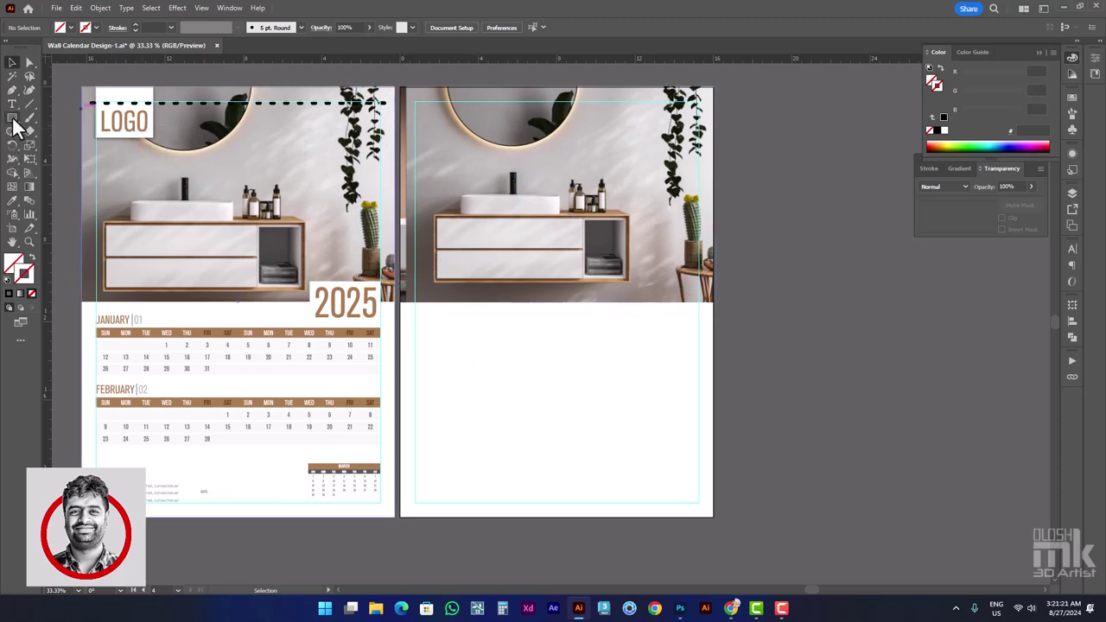
Draw a 2.9191 in white square at the second page's top-left corner
{"action": "left_click", "coordinate": [12, 118]}
{"action": "left_click_drag", "start_coordinate": [416, 86], "coordinate": [474, 147]}
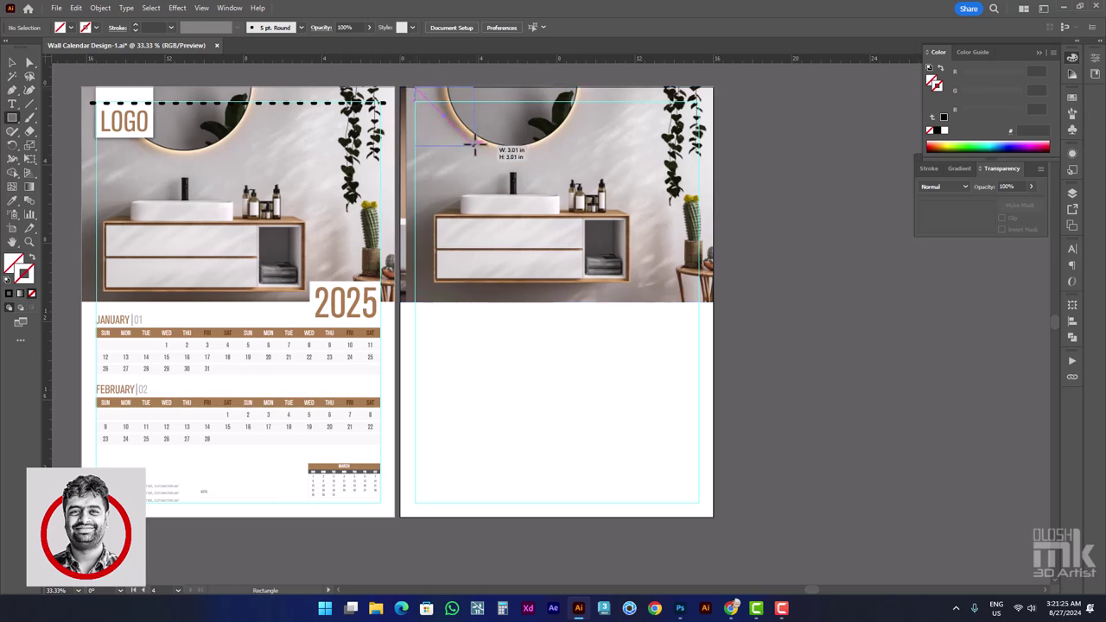
{"action": "left_click_drag", "start_coordinate": [474, 146], "coordinate": [472, 143]}
{"action": "left_click", "coordinate": [11, 63]}
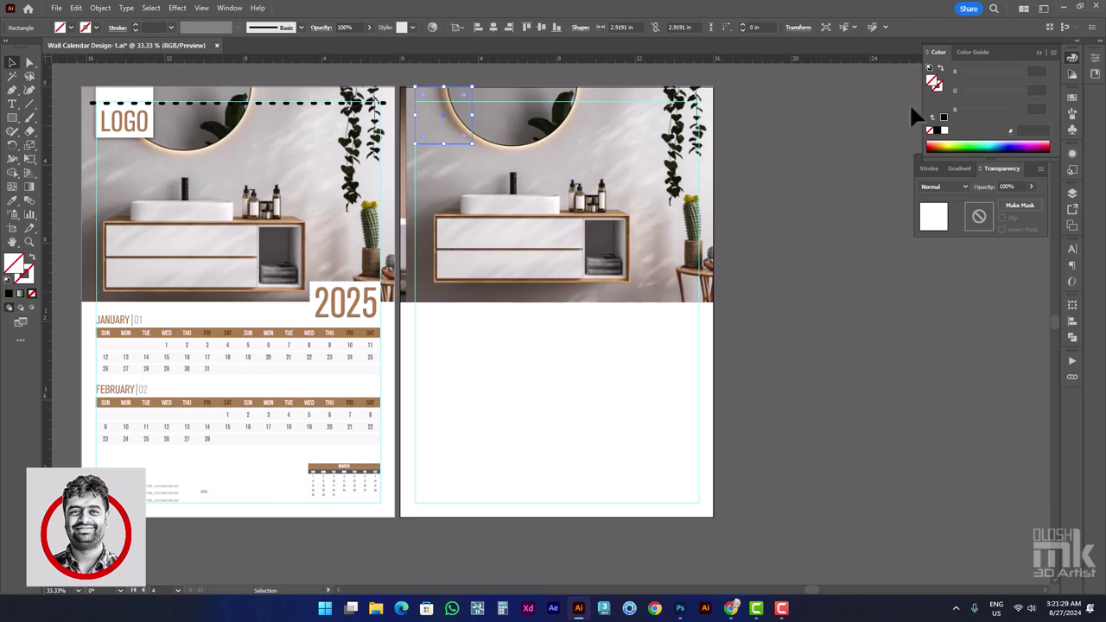
{"action": "left_click", "coordinate": [943, 131]}
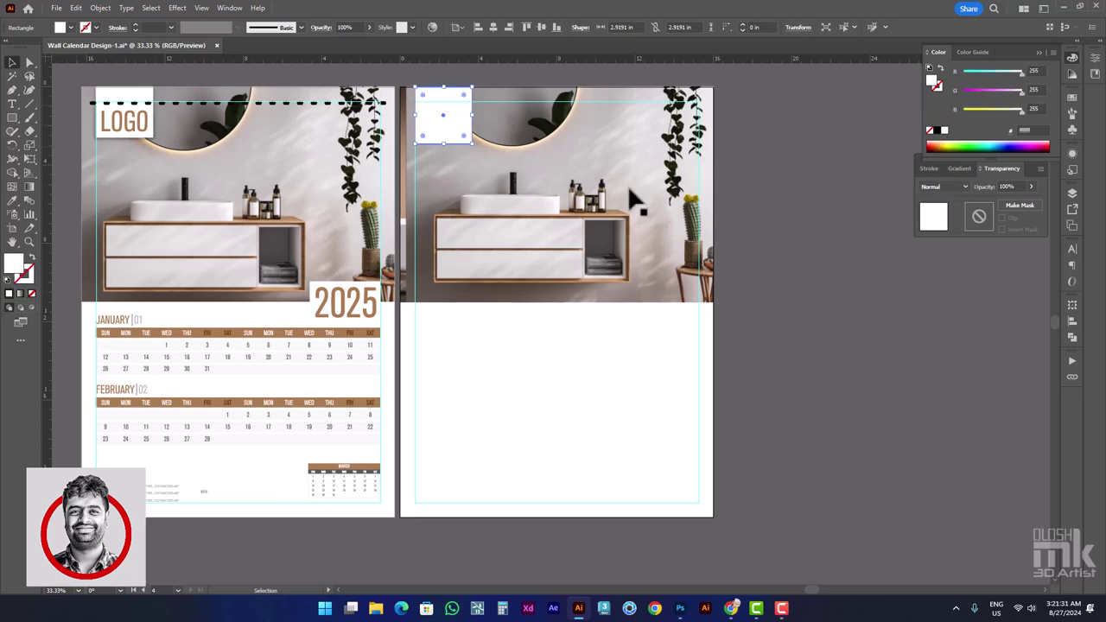
{"action": "left_click", "coordinate": [782, 165]}
{"action": "scroll", "coordinate": [440, 121], "scroll_direction": "up", "scroll_amount": 2}
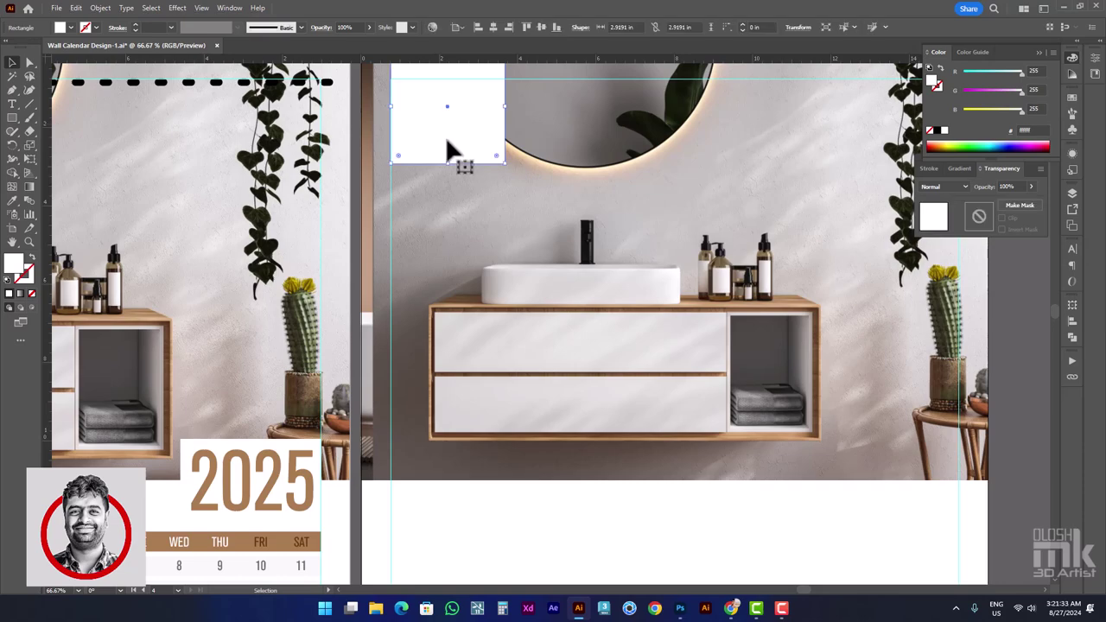
{"action": "scroll", "coordinate": [445, 137], "scroll_direction": "down", "scroll_amount": 2}
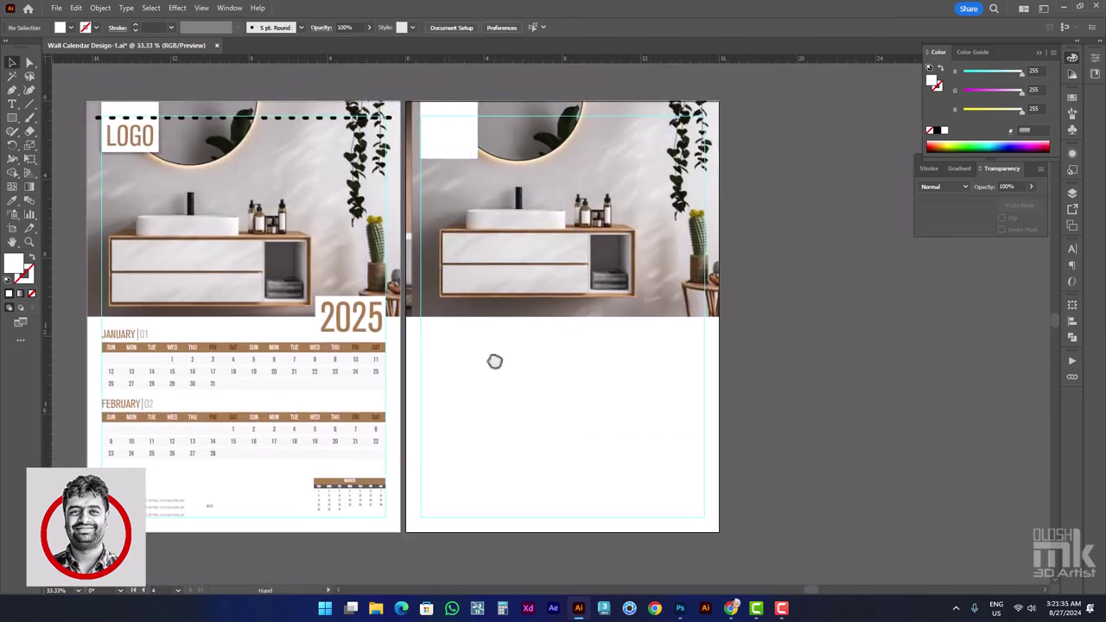
{"action": "scroll", "coordinate": [488, 358], "scroll_direction": "down", "scroll_amount": 1}
Type LOGO and move and enlarge it into the white square
{"action": "left_click", "coordinate": [12, 104]}
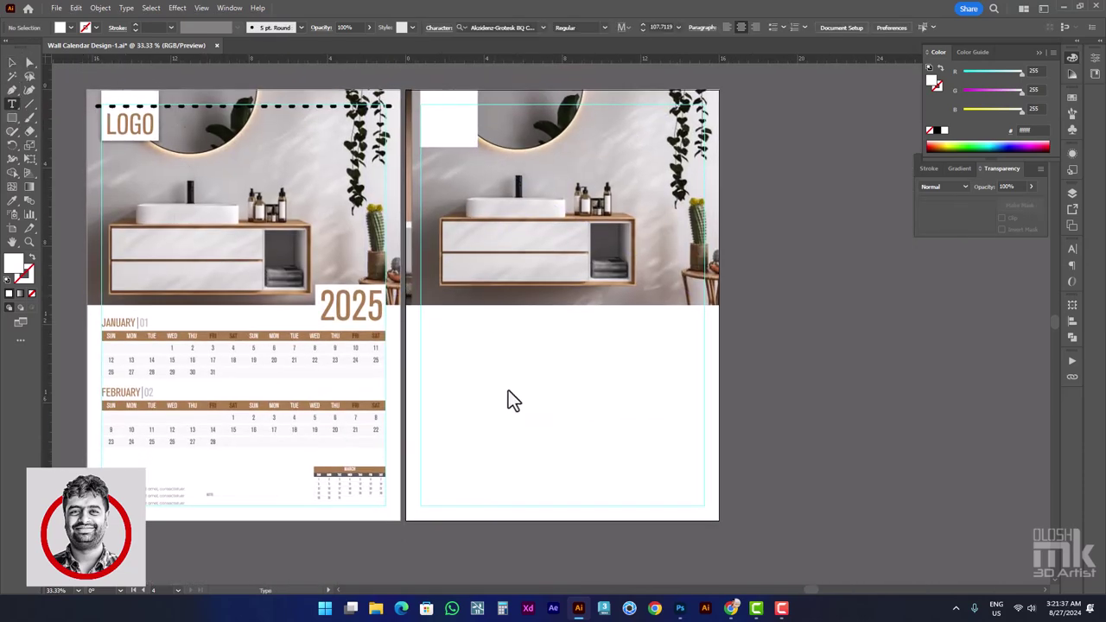
{"action": "left_click", "coordinate": [527, 416]}
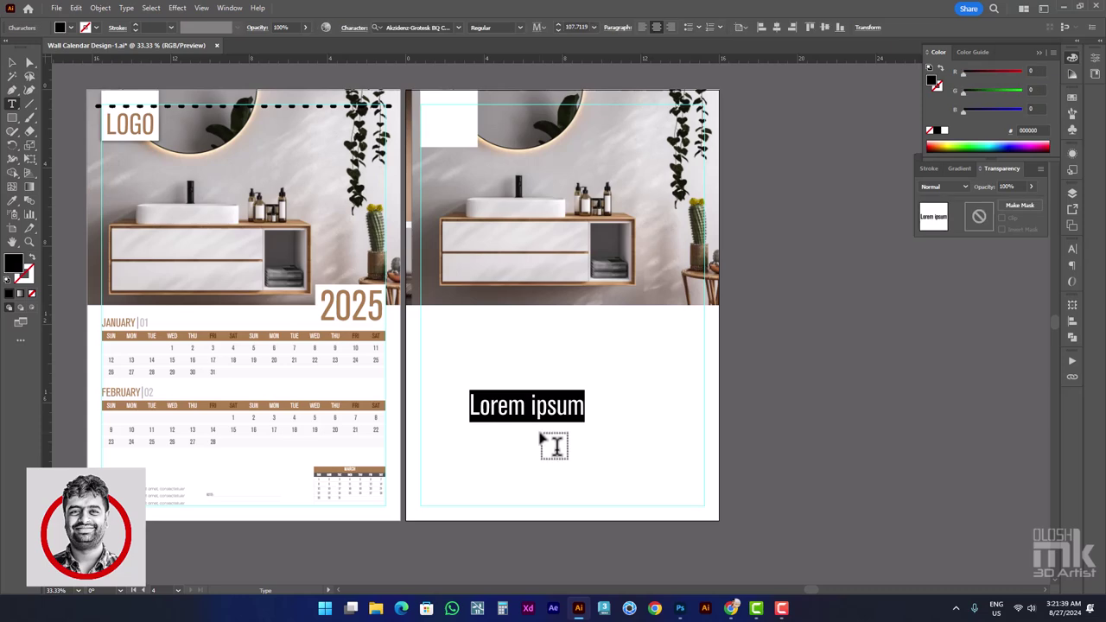
{"action": "type", "text": "LOGO"}
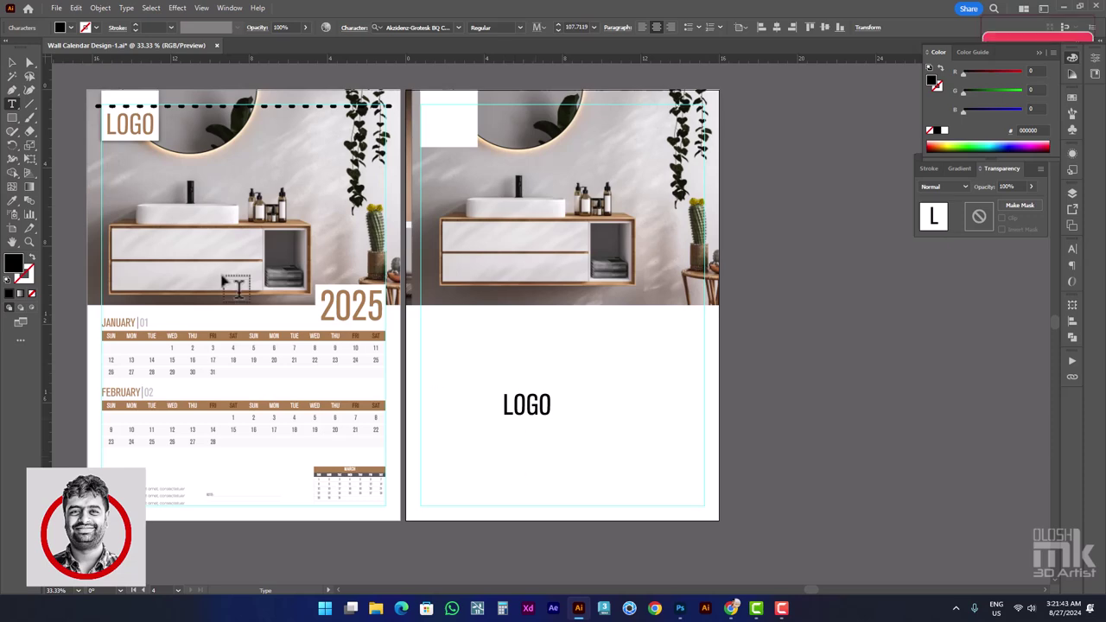
{"action": "left_click", "coordinate": [12, 62]}
{"action": "left_click_drag", "start_coordinate": [541, 419], "coordinate": [460, 130]}
{"action": "scroll", "coordinate": [460, 134], "scroll_direction": "up", "scroll_amount": 3}
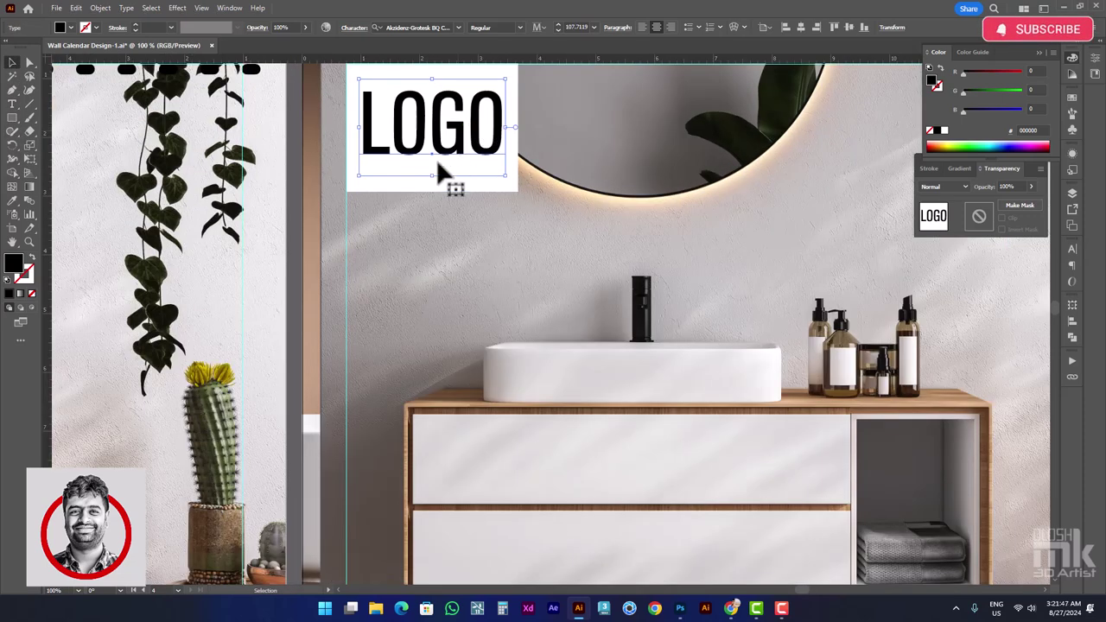
{"action": "mouse_move", "coordinate": [432, 175]}
{"action": "left_mouse_down"}
{"action": "mouse_move", "coordinate": [444, 168]}
{"action": "mouse_move", "coordinate": [511, 249]}
{"action": "left_mouse_up"}
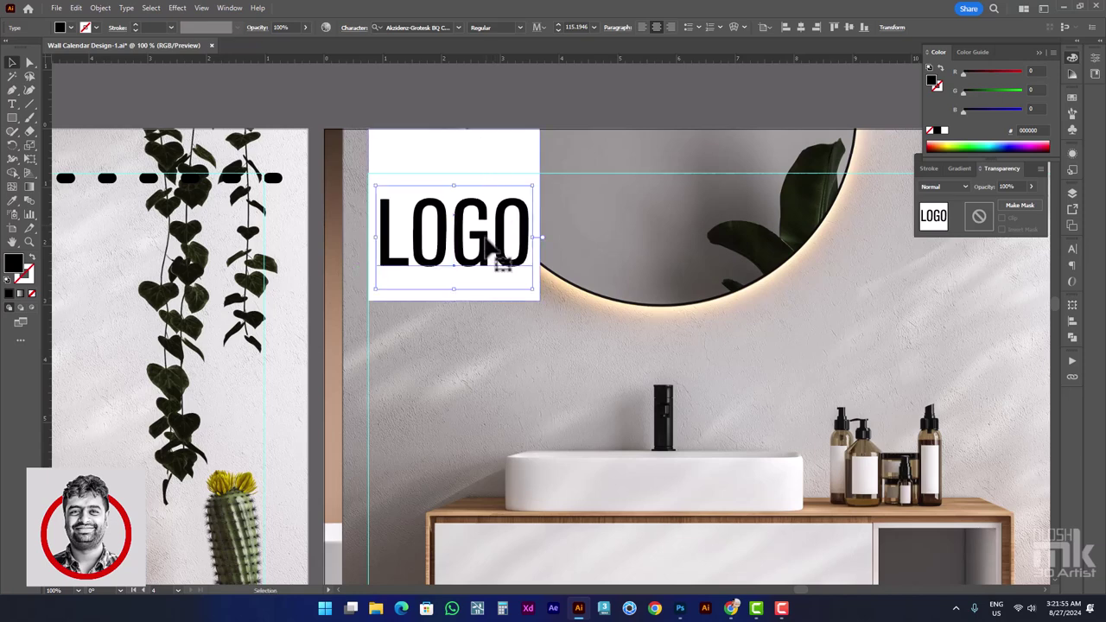
Shorten the white square to about 2.9191 × 2.5589 in to fit LOGO
{"action": "left_click", "coordinate": [458, 298]}
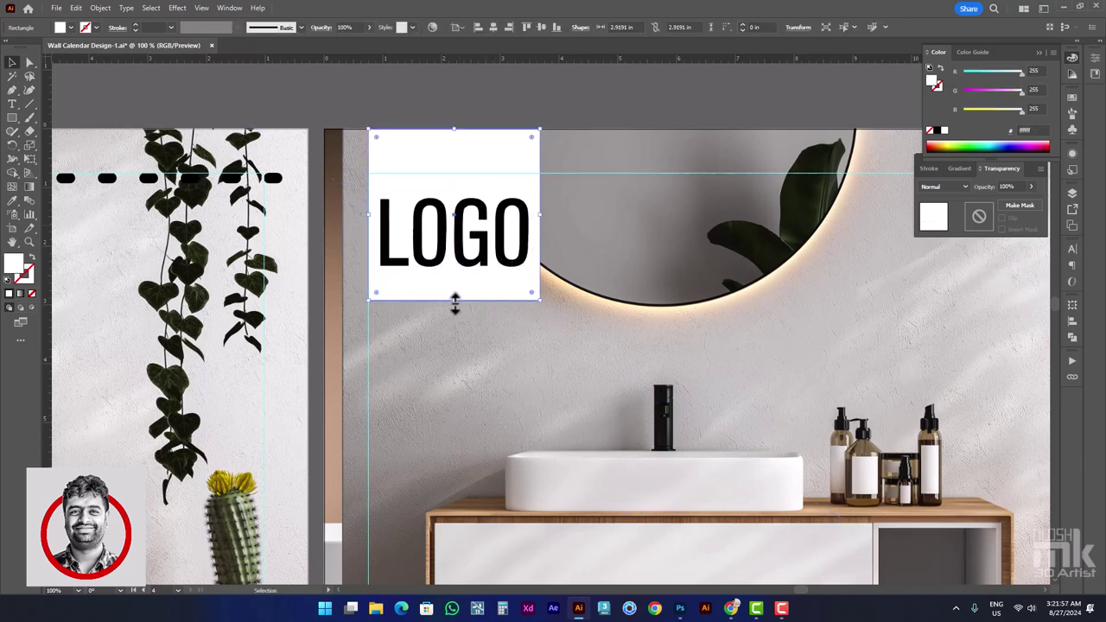
{"action": "left_click_drag", "start_coordinate": [456, 300], "coordinate": [457, 283]}
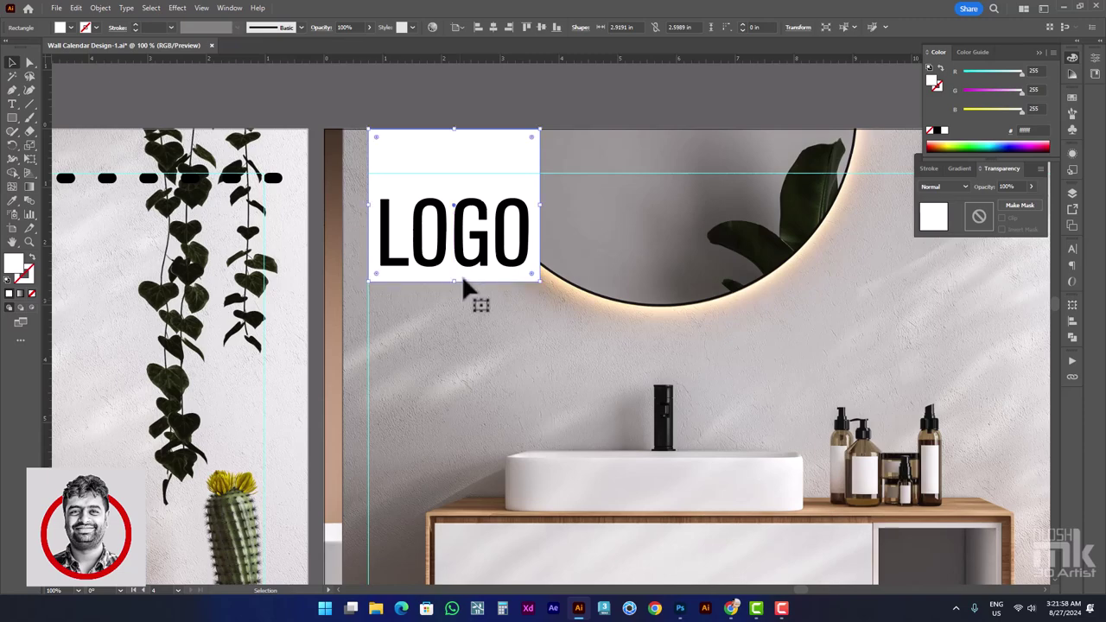
{"action": "left_click", "coordinate": [490, 240]}
{"action": "scroll", "coordinate": [414, 272], "scroll_direction": "down", "scroll_amount": 2}
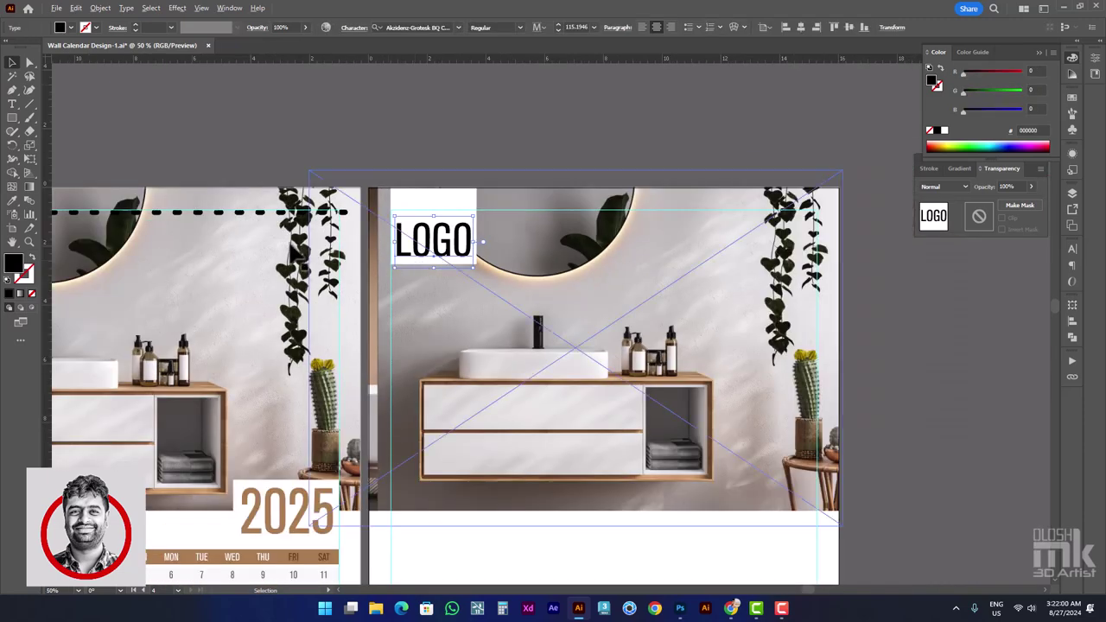
Eyedrop the first page's 2025 numerals to colour the LOGO text tan
{"action": "left_click", "coordinate": [23, 202]}
{"action": "left_click_drag", "start_coordinate": [479, 462], "coordinate": [466, 426]}
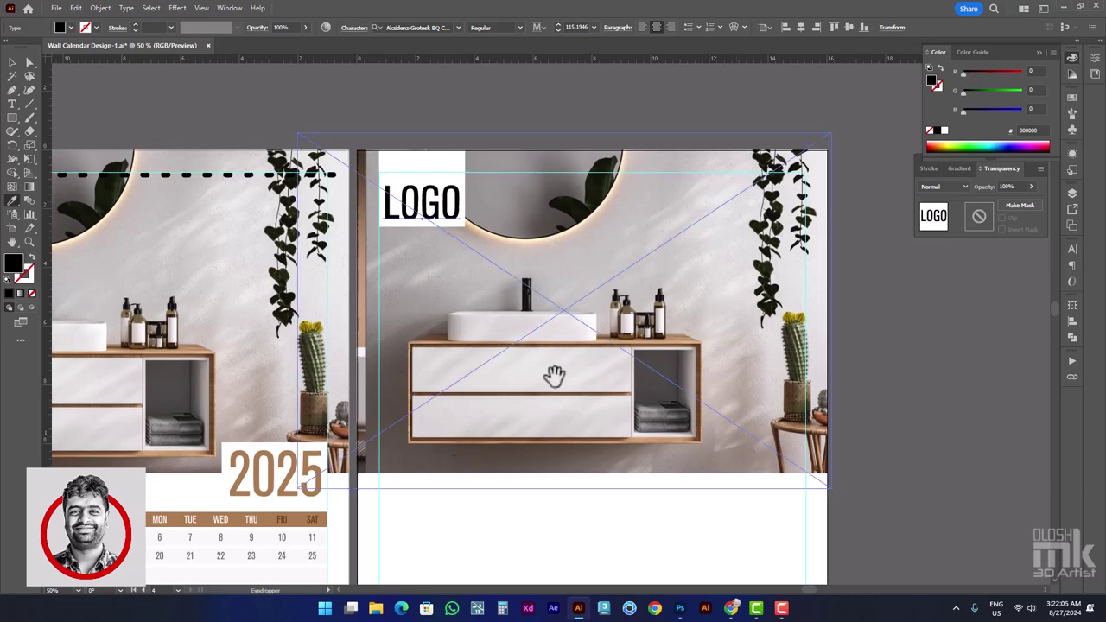
{"action": "left_click", "coordinate": [371, 300]}
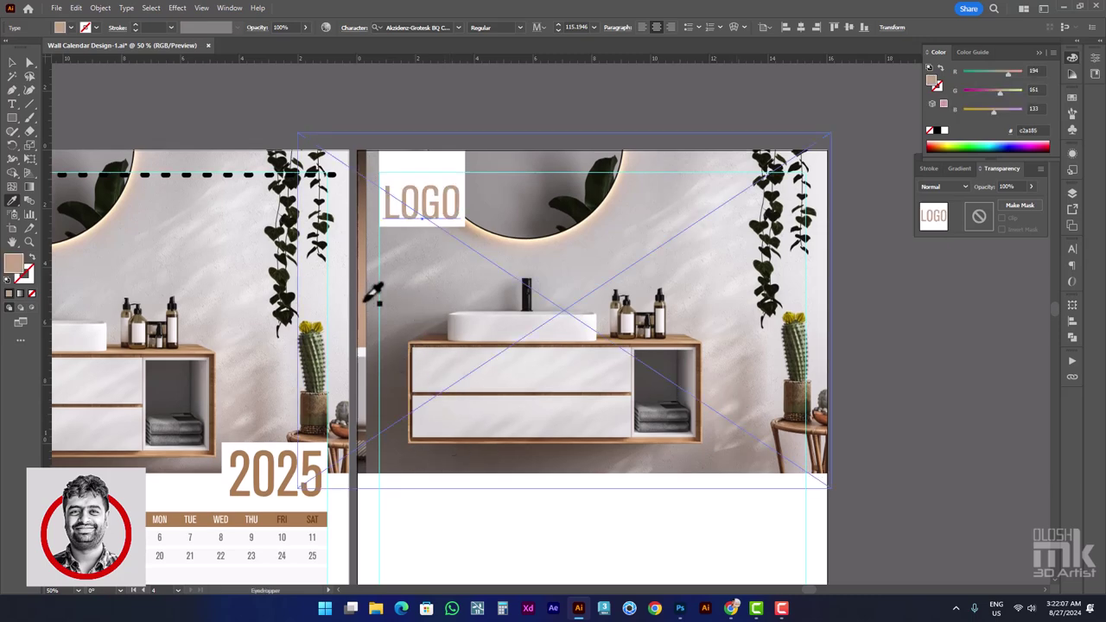
{"action": "left_click", "coordinate": [371, 278]}
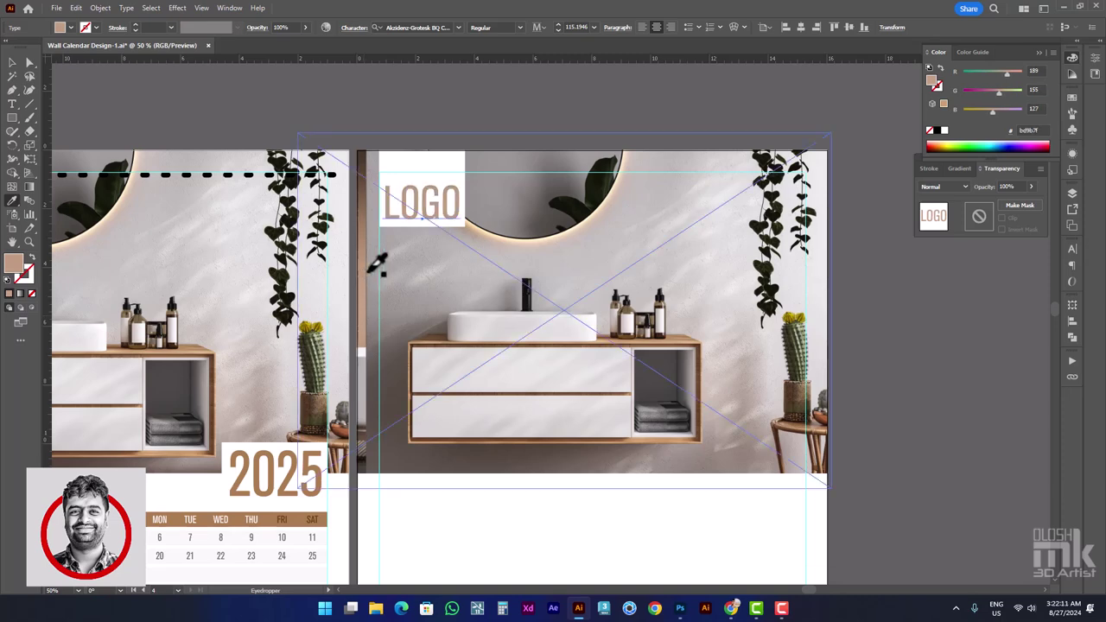
{"action": "left_click", "coordinate": [1074, 98]}
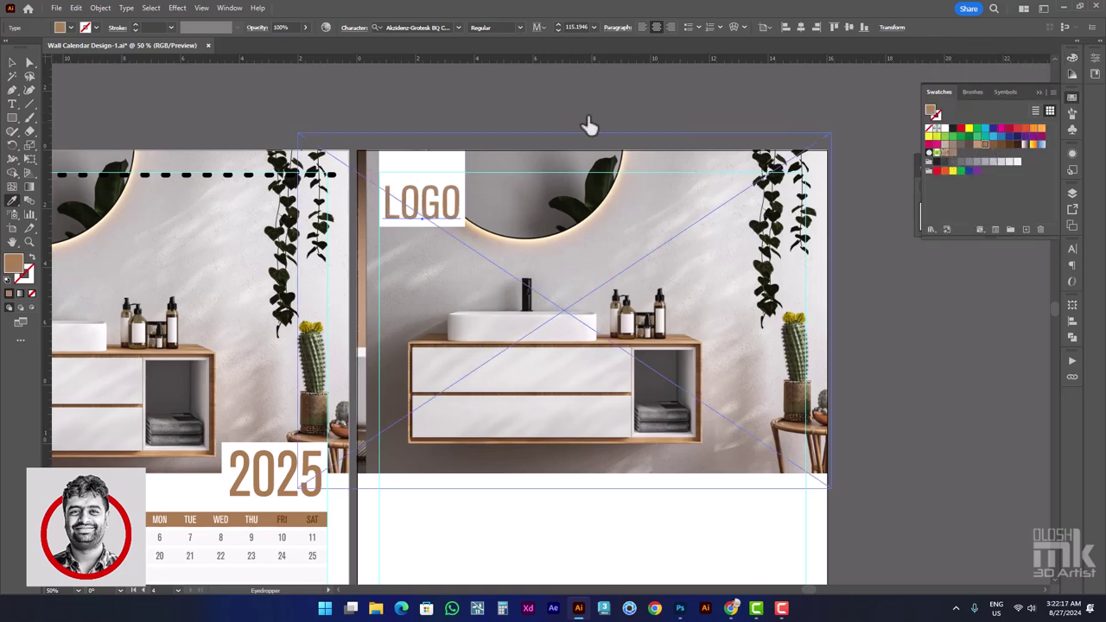
{"action": "left_click", "coordinate": [12, 63]}
Enlarge the photo inside the header clip group to about 18.68 × 12.45 in
{"action": "left_click", "coordinate": [521, 345]}
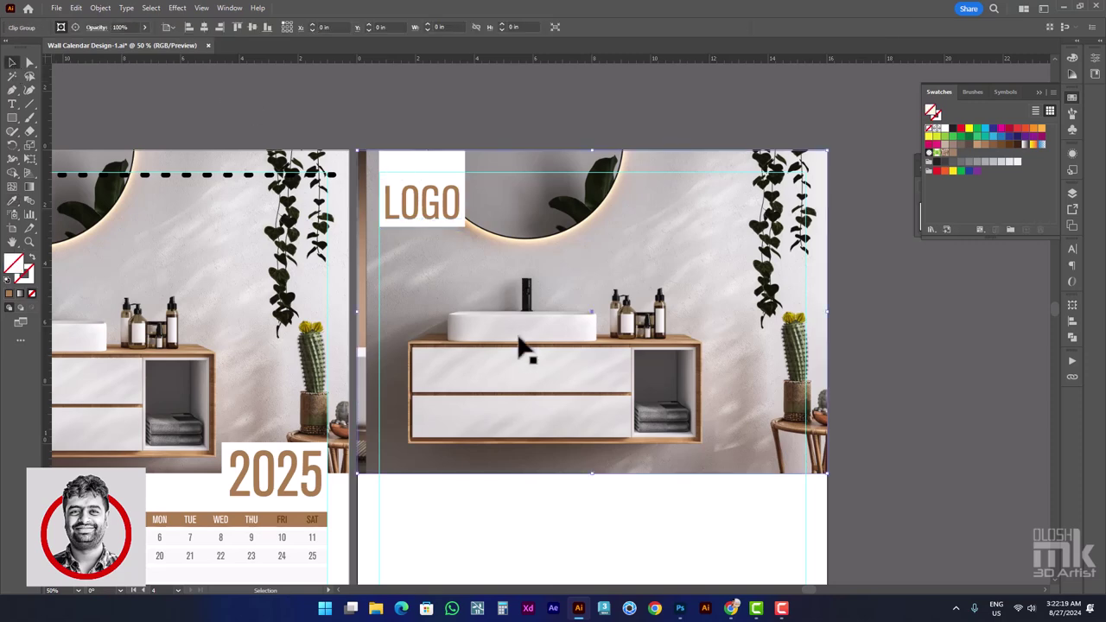
{"action": "double_click", "coordinate": [518, 341]}
{"action": "scroll", "coordinate": [527, 345], "scroll_direction": "down", "scroll_amount": 1}
{"action": "scroll", "coordinate": [553, 311], "scroll_direction": "down", "scroll_amount": 1}
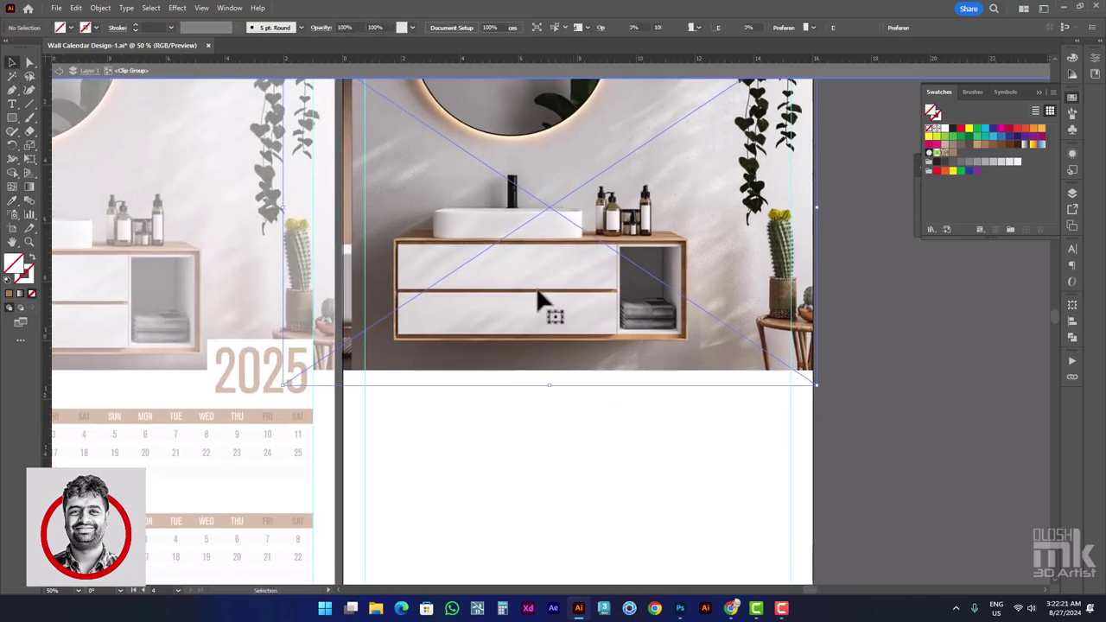
{"action": "left_click", "coordinate": [537, 296]}
{"action": "left_click_drag", "start_coordinate": [285, 385], "coordinate": [270, 395]}
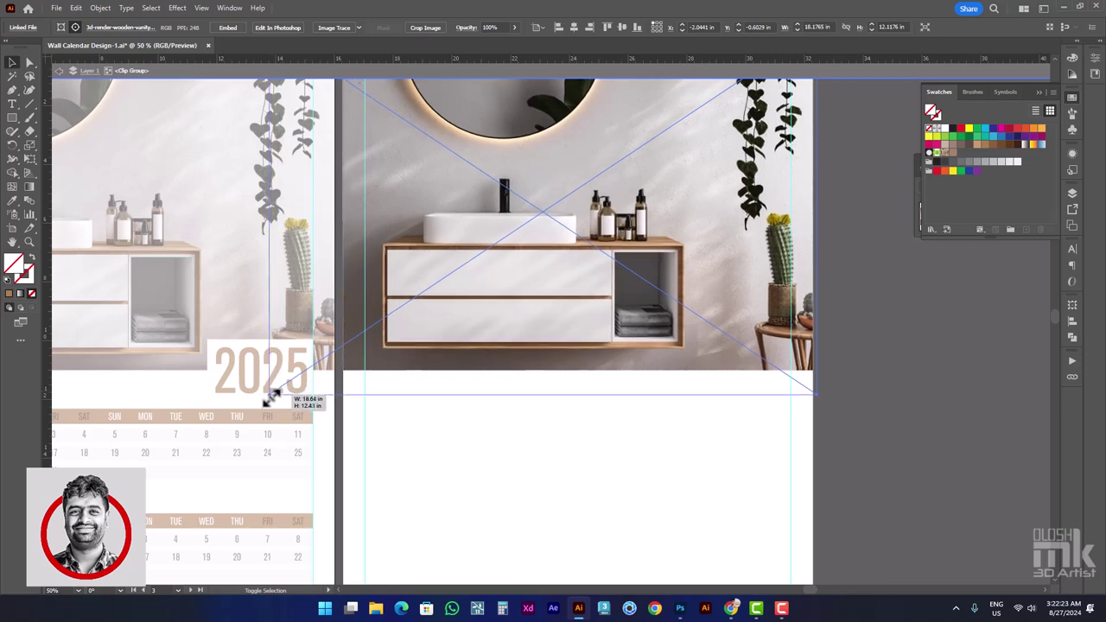
{"action": "left_click_drag", "start_coordinate": [635, 229], "coordinate": [609, 330]}
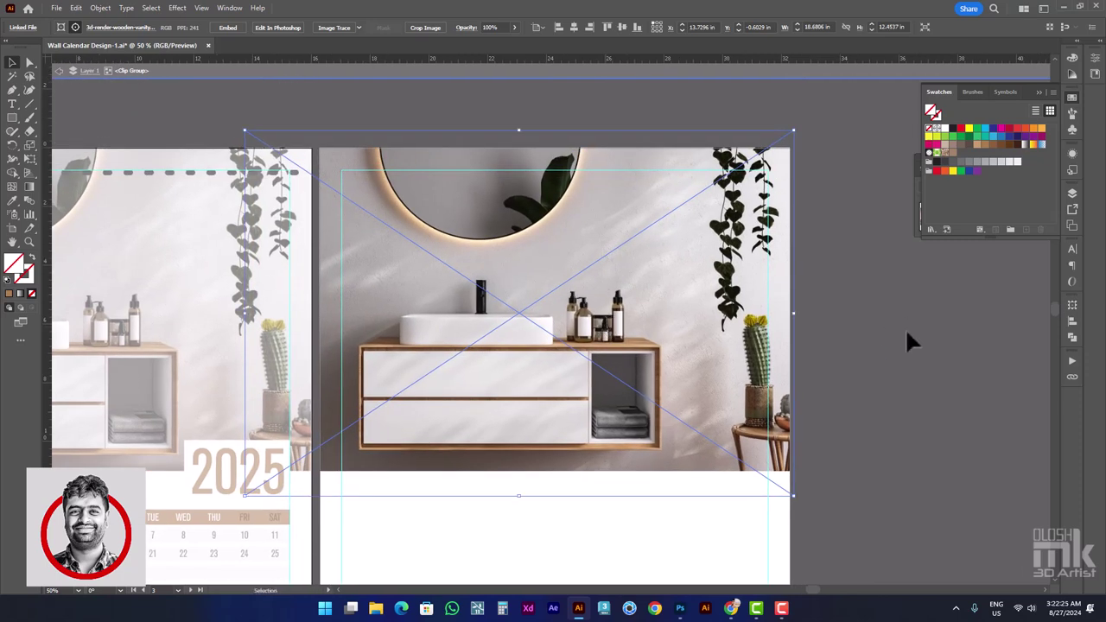
{"action": "double_click", "coordinate": [906, 334]}
{"action": "scroll", "coordinate": [854, 273], "scroll_direction": "down", "scroll_amount": 1}
{"action": "scroll", "coordinate": [842, 285], "scroll_direction": "down", "scroll_amount": 2, "text": "alt"}
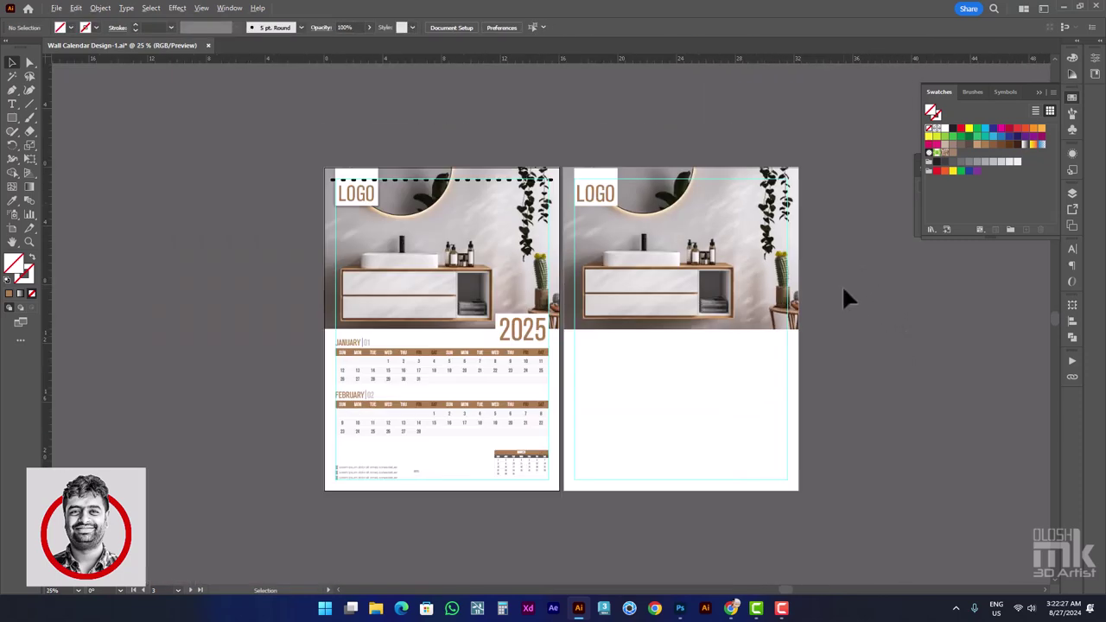
{"action": "left_click_drag", "start_coordinate": [844, 291], "coordinate": [827, 308]}
{"action": "scroll", "coordinate": [666, 337], "scroll_direction": "up", "scroll_amount": 2, "text": "alt"}
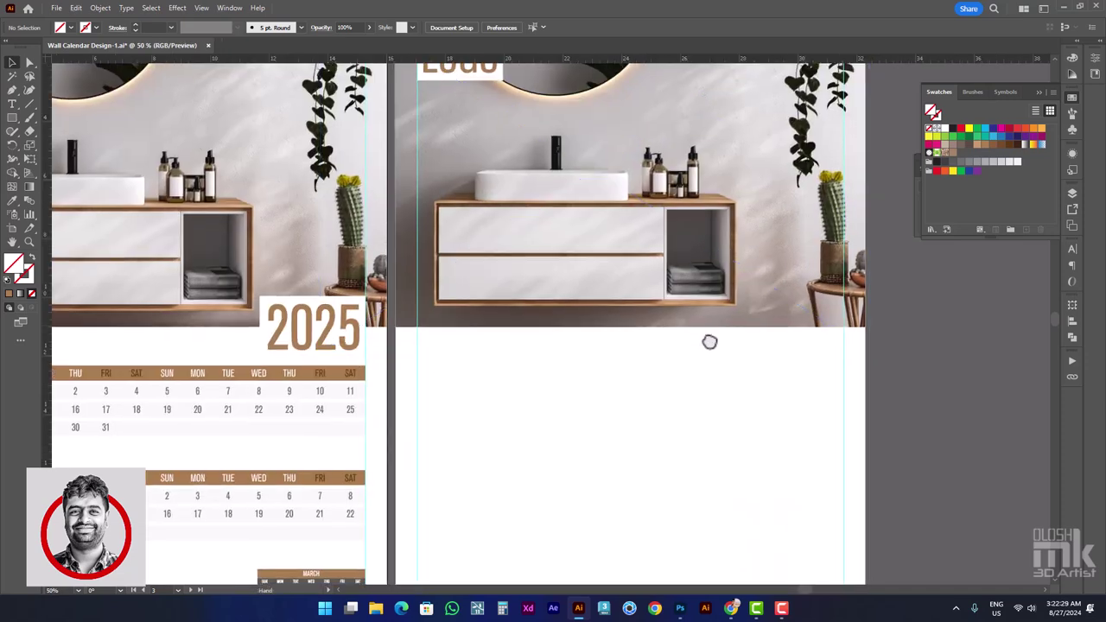
{"action": "left_click_drag", "start_coordinate": [709, 342], "coordinate": [663, 264]}
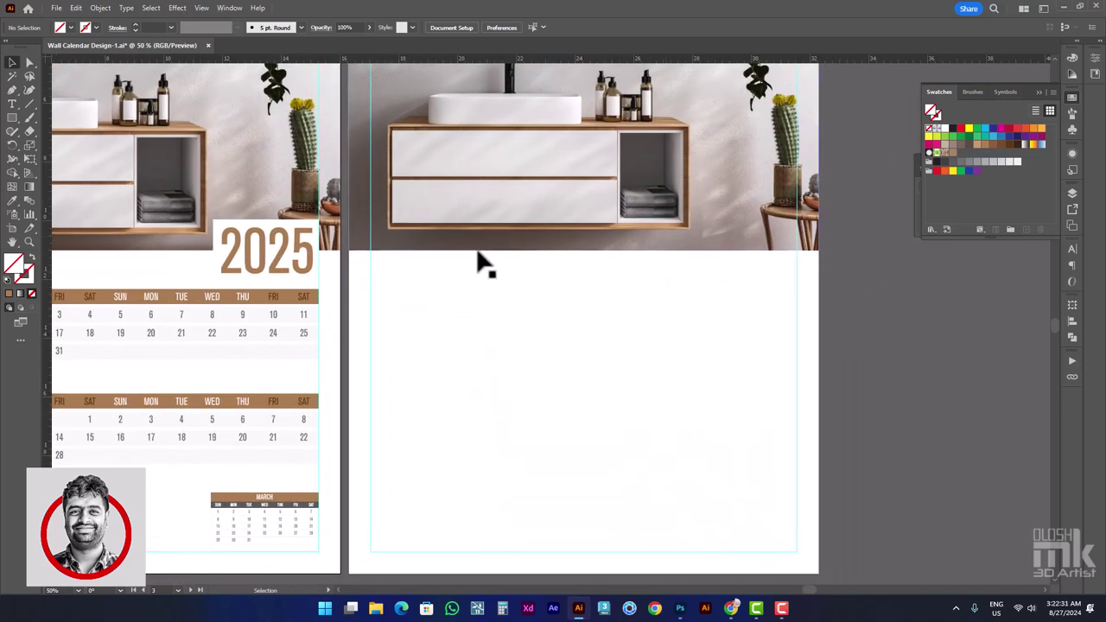
Draw a rectangle covering the lower area of the second page
{"action": "left_click", "coordinate": [12, 117]}
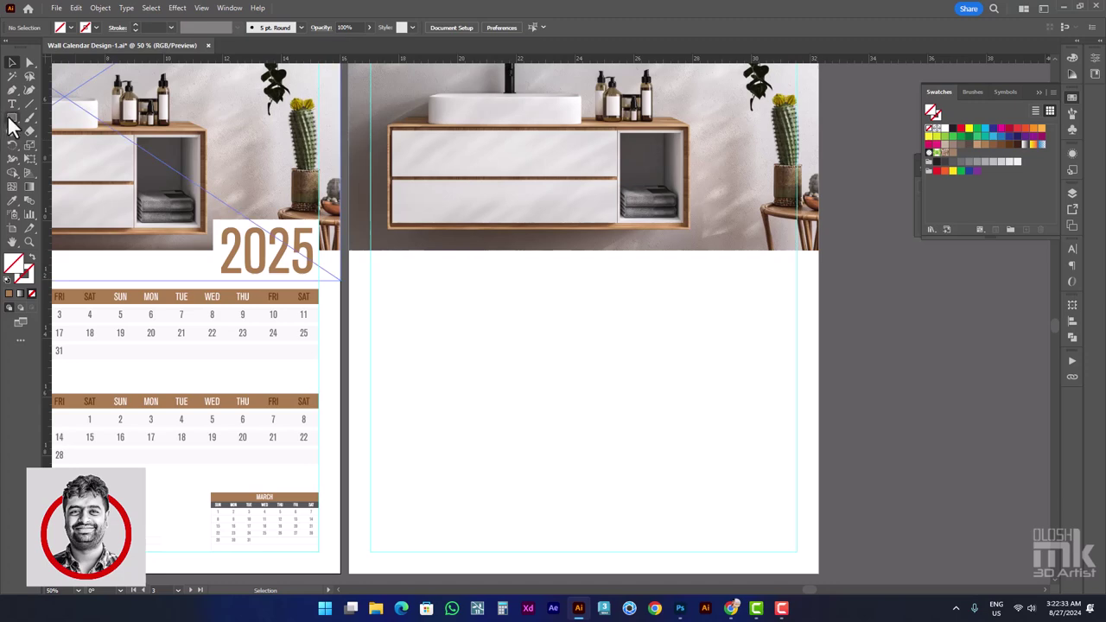
{"action": "scroll", "coordinate": [457, 242], "scroll_direction": "down", "scroll_amount": 3}
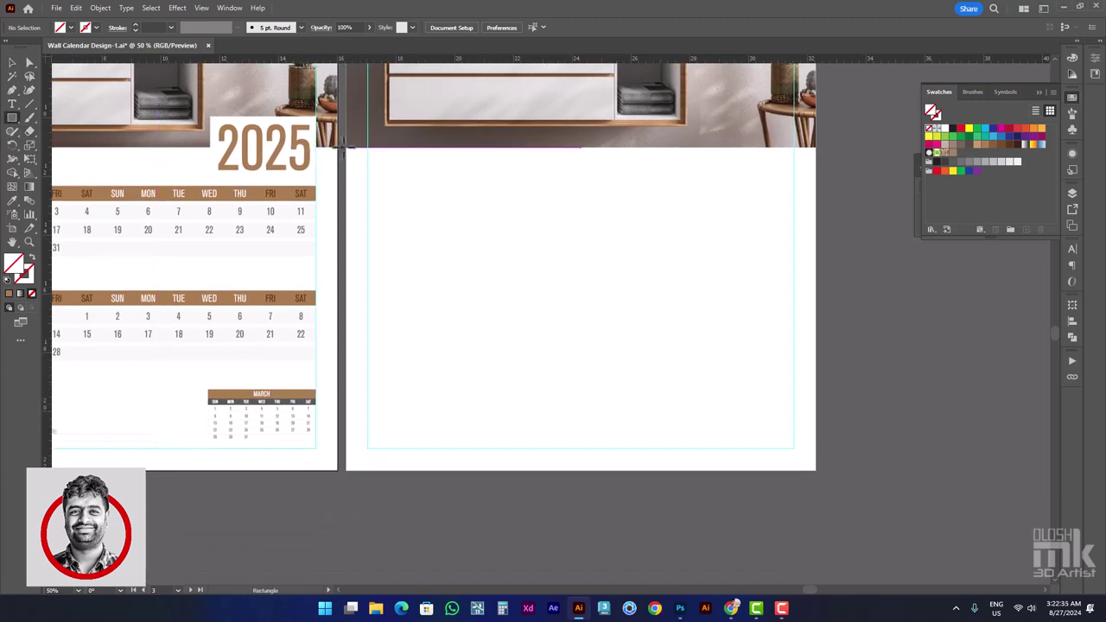
{"action": "left_click_drag", "start_coordinate": [345, 147], "coordinate": [815, 471]}
{"action": "left_click", "coordinate": [12, 62]}
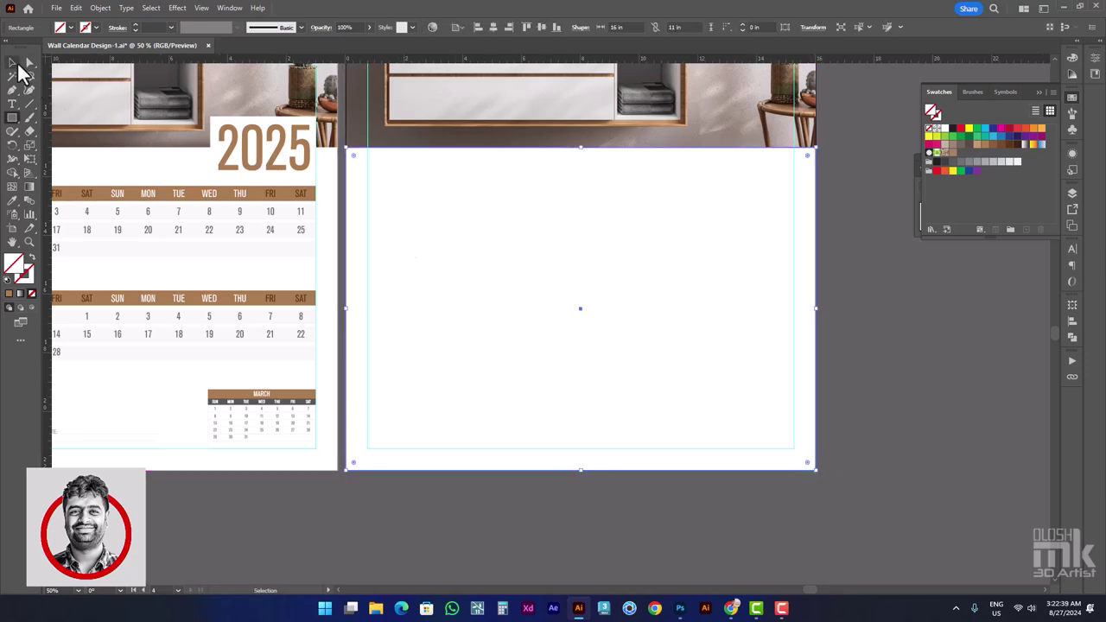
{"action": "left_click", "coordinate": [884, 313]}
{"action": "left_click_drag", "start_coordinate": [781, 225], "coordinate": [769, 294]}
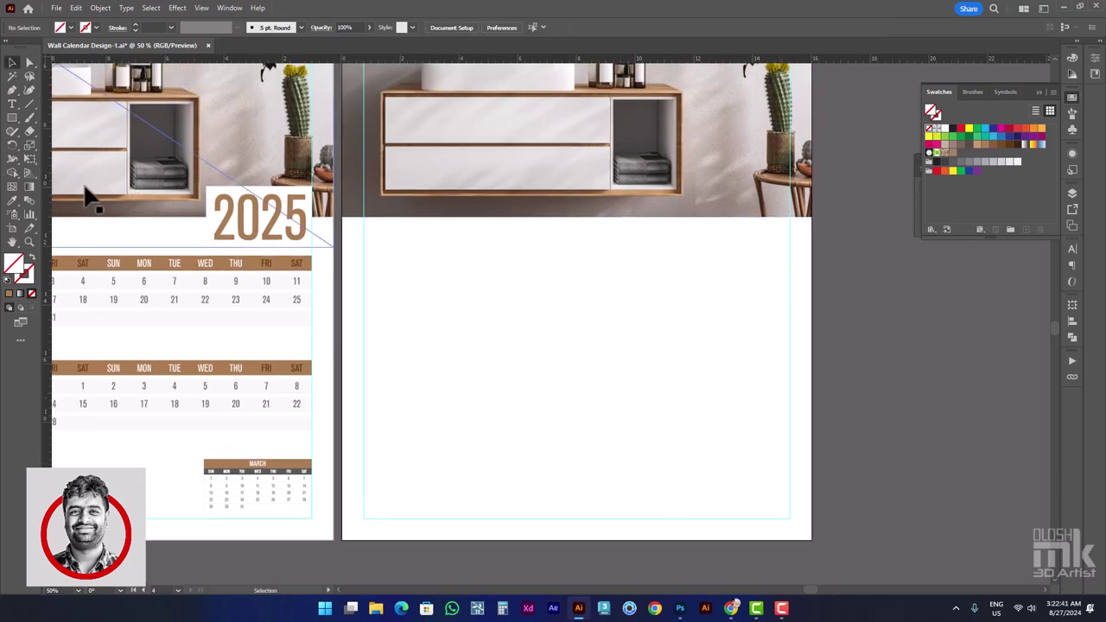
Draw a straight line from the photo's bottom-left edge to the page's right edge
{"action": "left_click", "coordinate": [12, 90]}
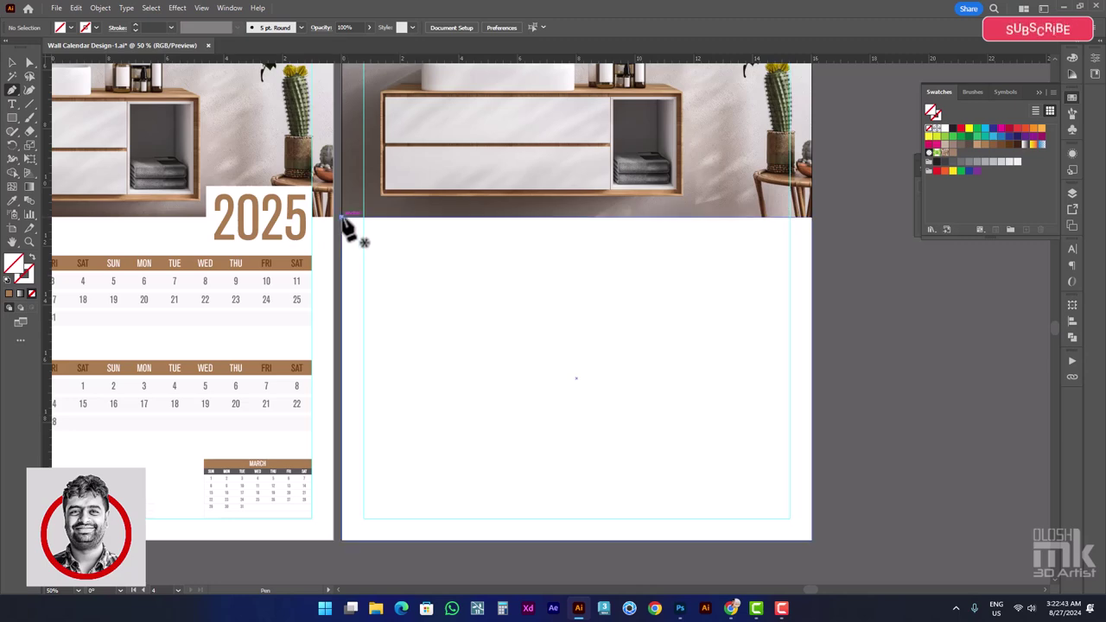
{"action": "left_click", "coordinate": [342, 216]}
{"action": "left_click", "coordinate": [812, 217]}
{"action": "left_click", "coordinate": [12, 63]}
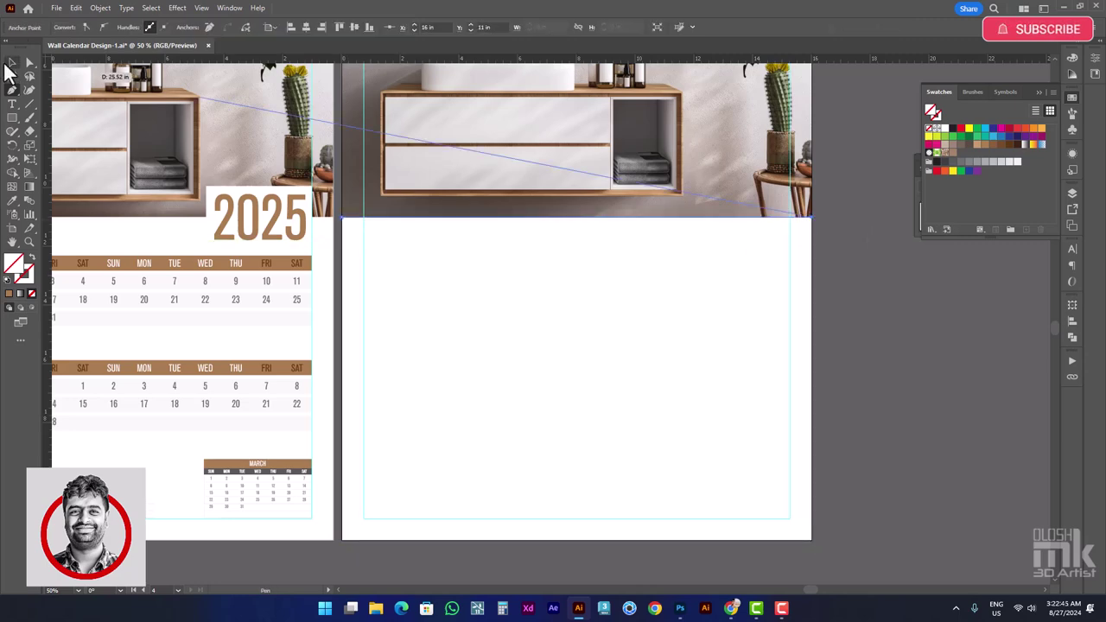
{"action": "left_click", "coordinate": [869, 362]}
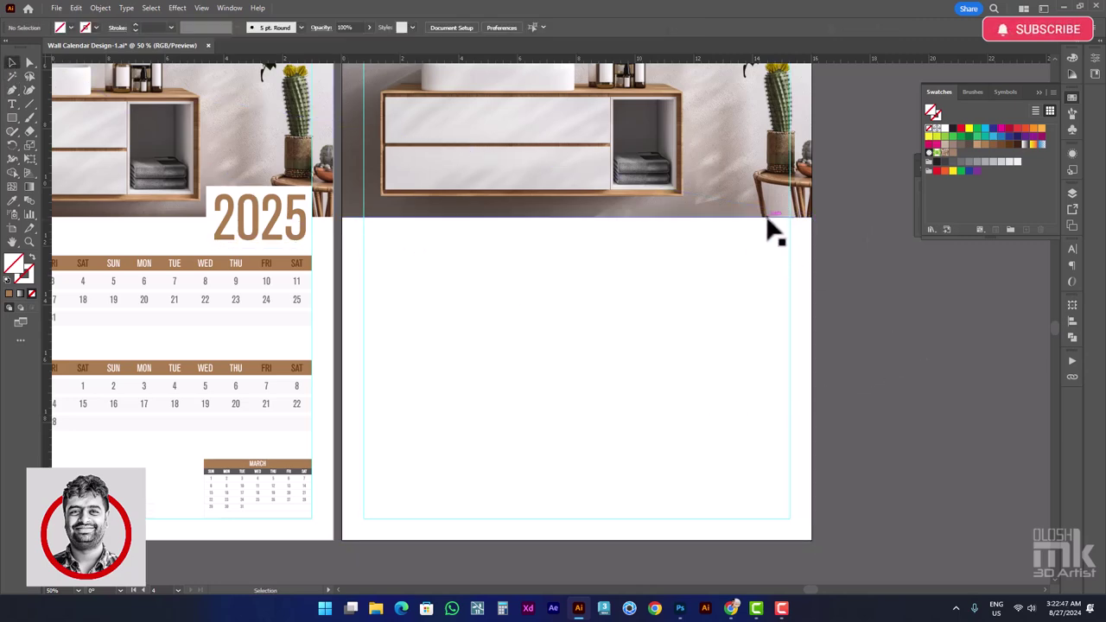
{"action": "left_click", "coordinate": [767, 218]}
Give the line a black 10 pt stroke with tapered Width Profile 1
{"action": "left_click", "coordinate": [9, 294]}
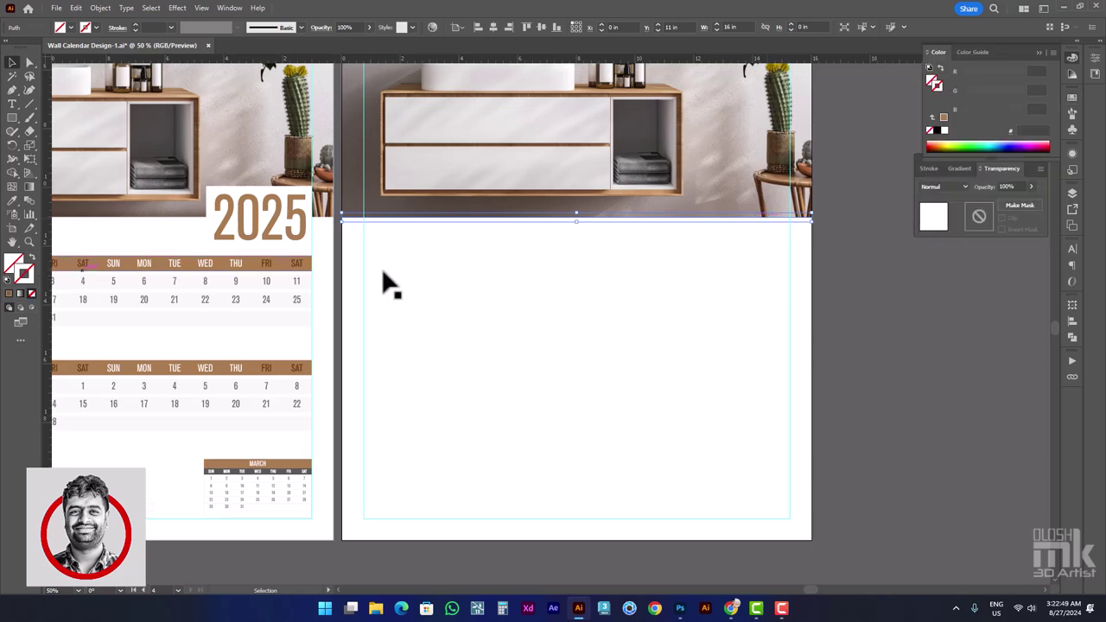
{"action": "left_click", "coordinate": [938, 131]}
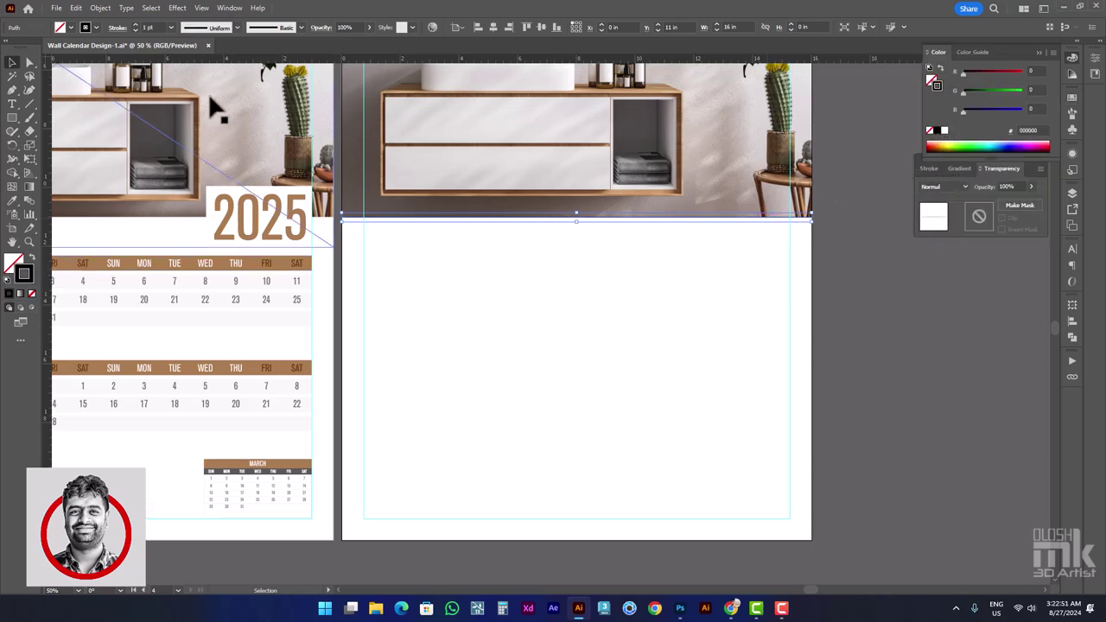
{"action": "left_click", "coordinate": [172, 28]}
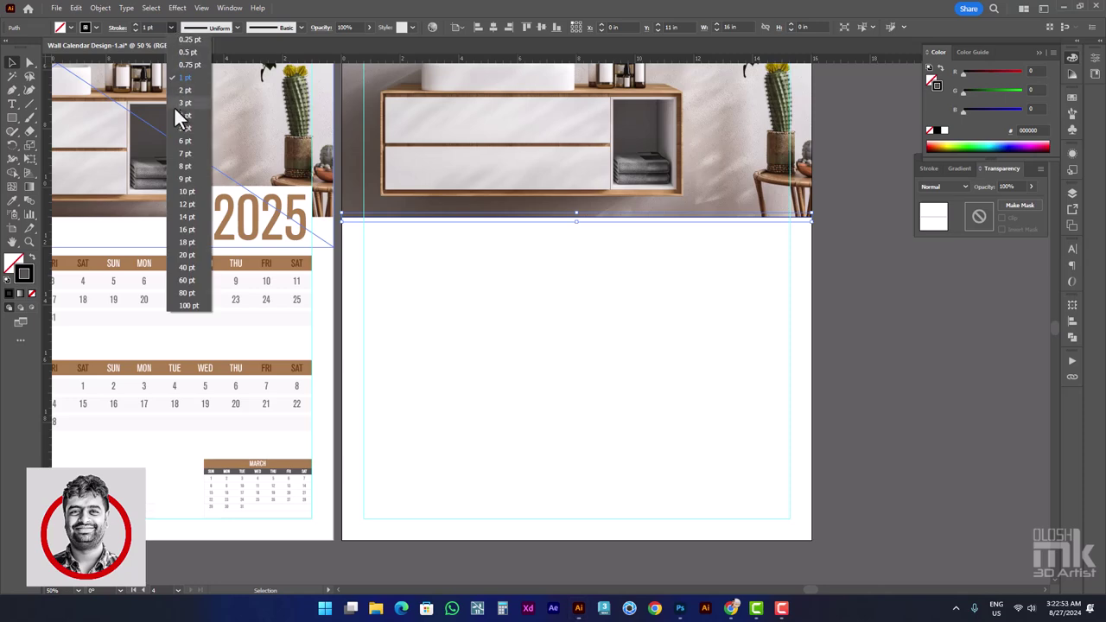
{"action": "left_click", "coordinate": [192, 194]}
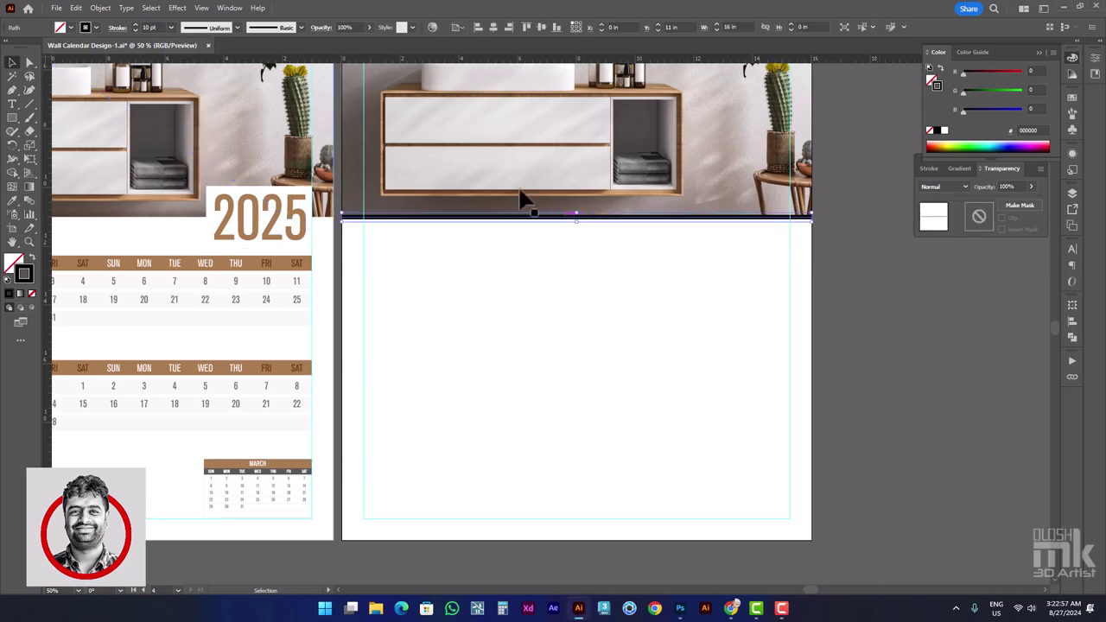
{"action": "left_click", "coordinate": [235, 28]}
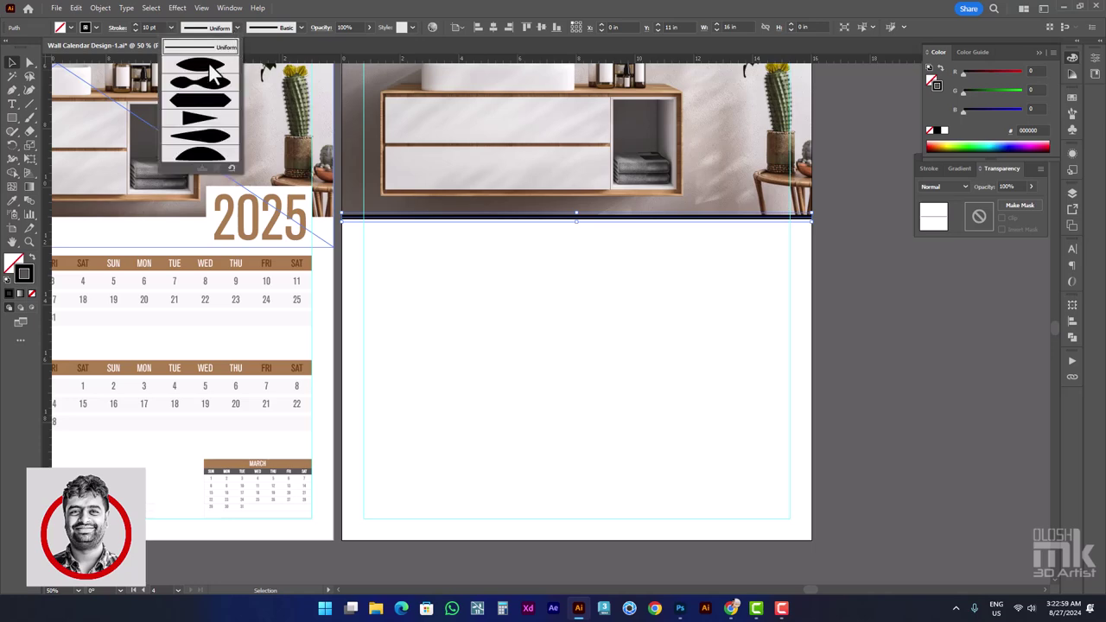
{"action": "left_click", "coordinate": [239, 27]}
{"action": "left_click", "coordinate": [212, 65]}
{"action": "left_click", "coordinate": [587, 226]}
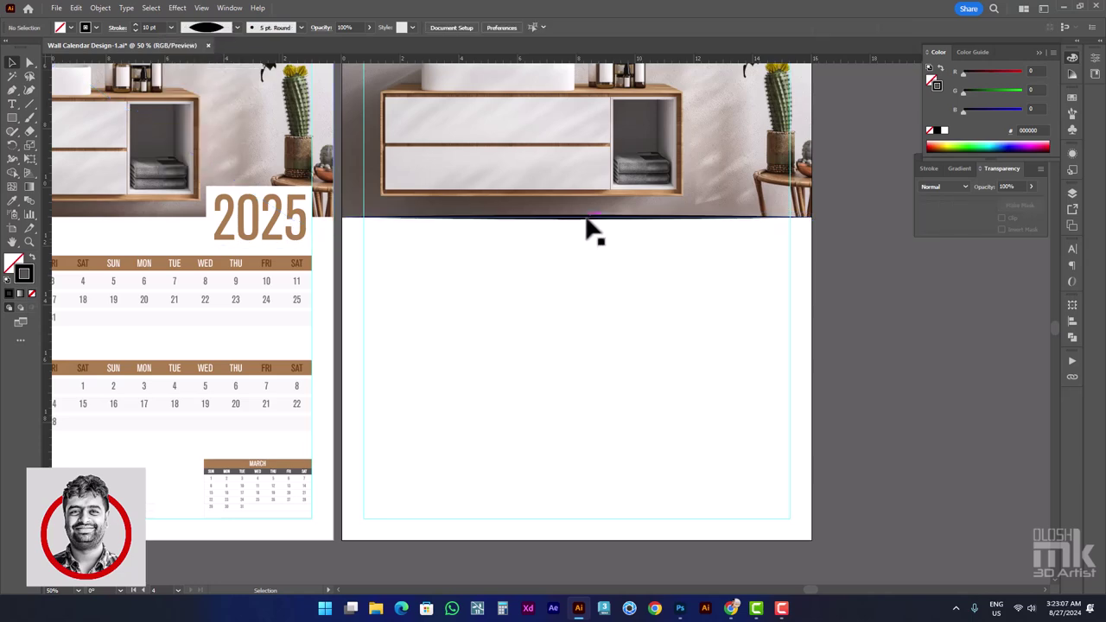
{"action": "left_click", "coordinate": [587, 226]}
Target the line's stroke in Appearance, then try and cancel a Drop Shadow effect
{"action": "left_click", "coordinate": [1073, 159]}
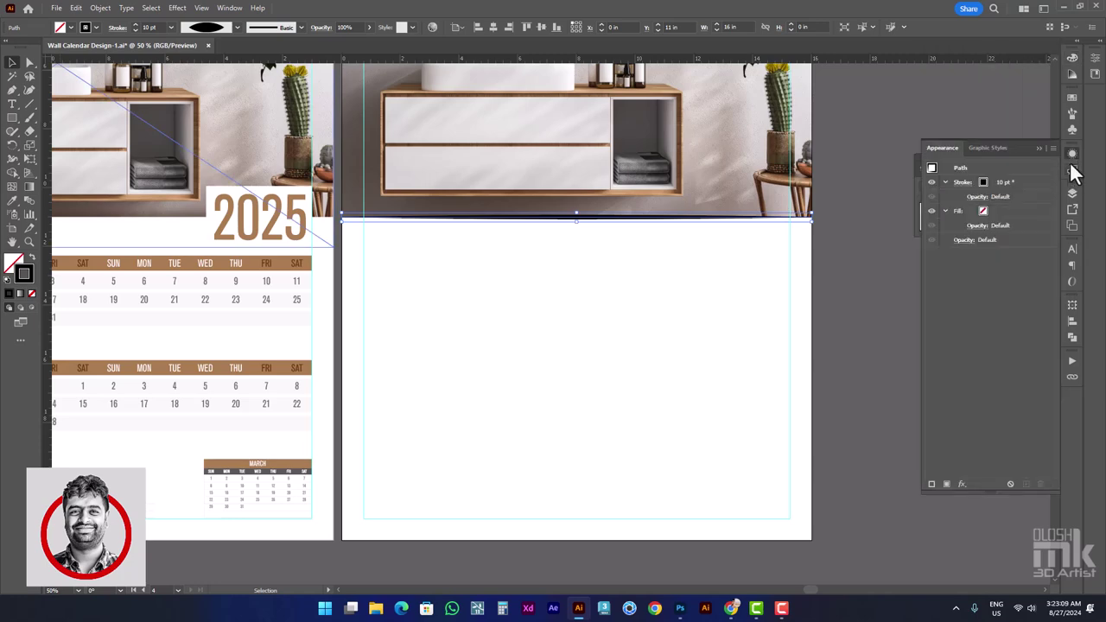
{"action": "left_click", "coordinate": [1032, 183]}
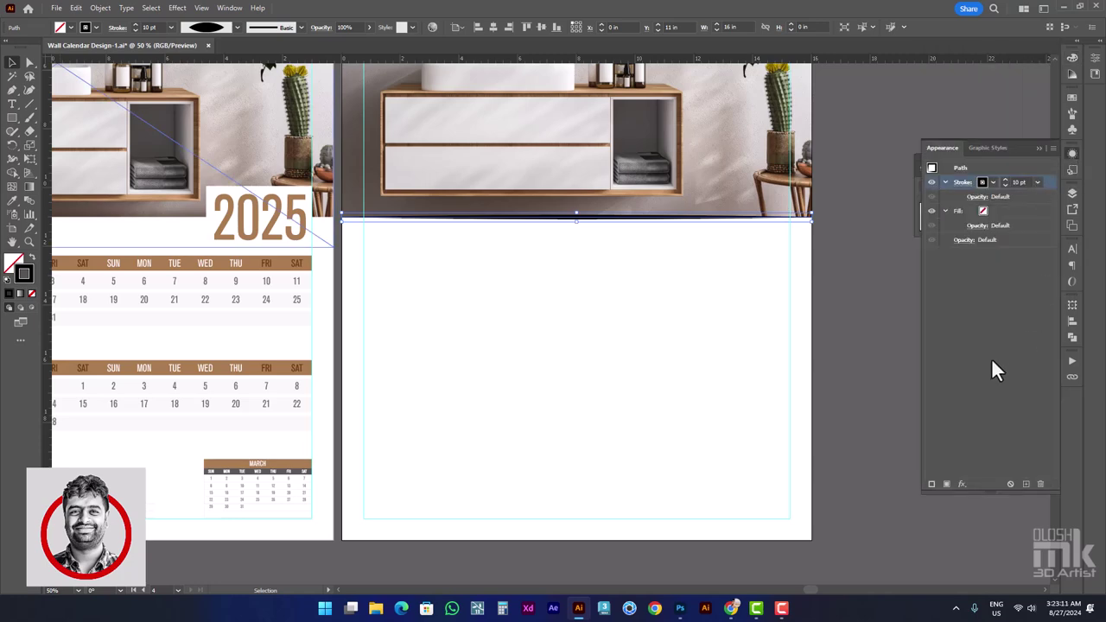
{"action": "left_click", "coordinate": [962, 479]}
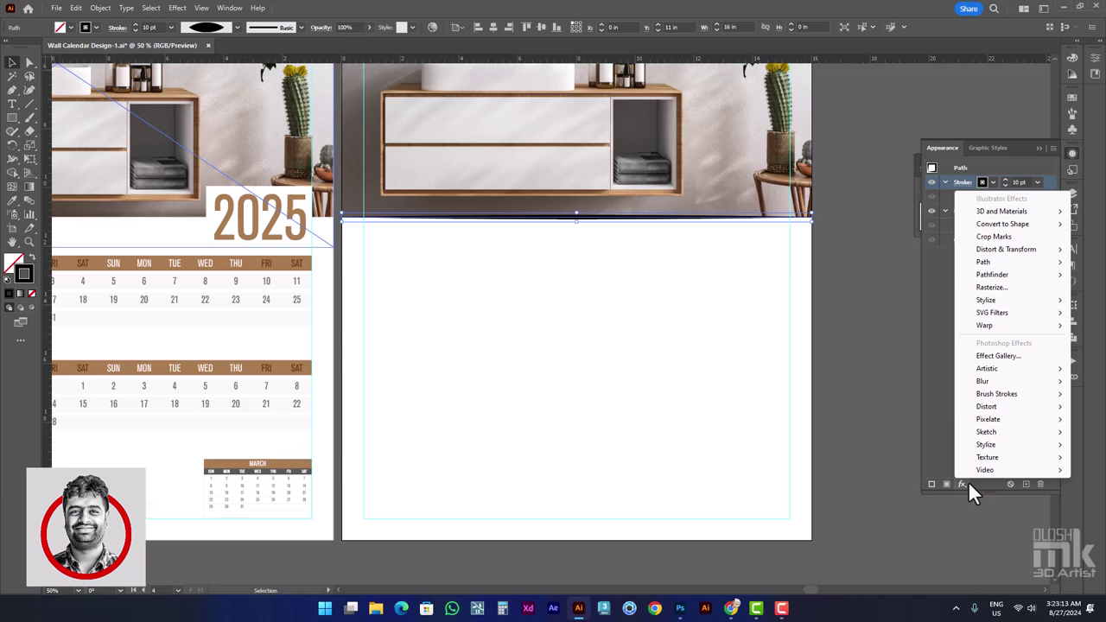
{"action": "left_click", "coordinate": [223, 9]}
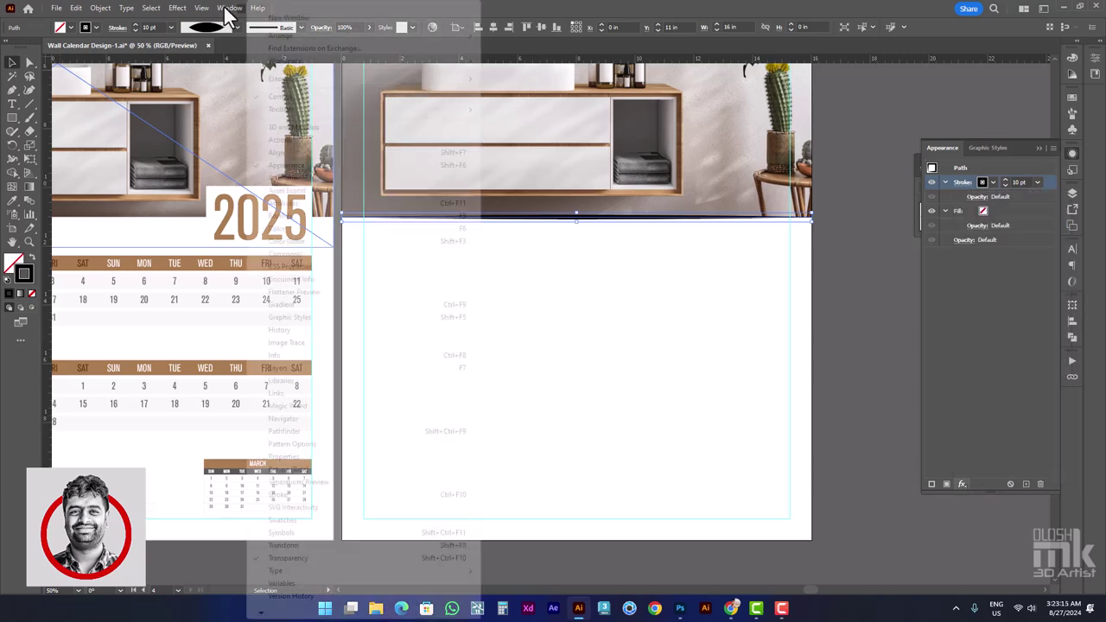
{"action": "left_click", "coordinate": [223, 8]}
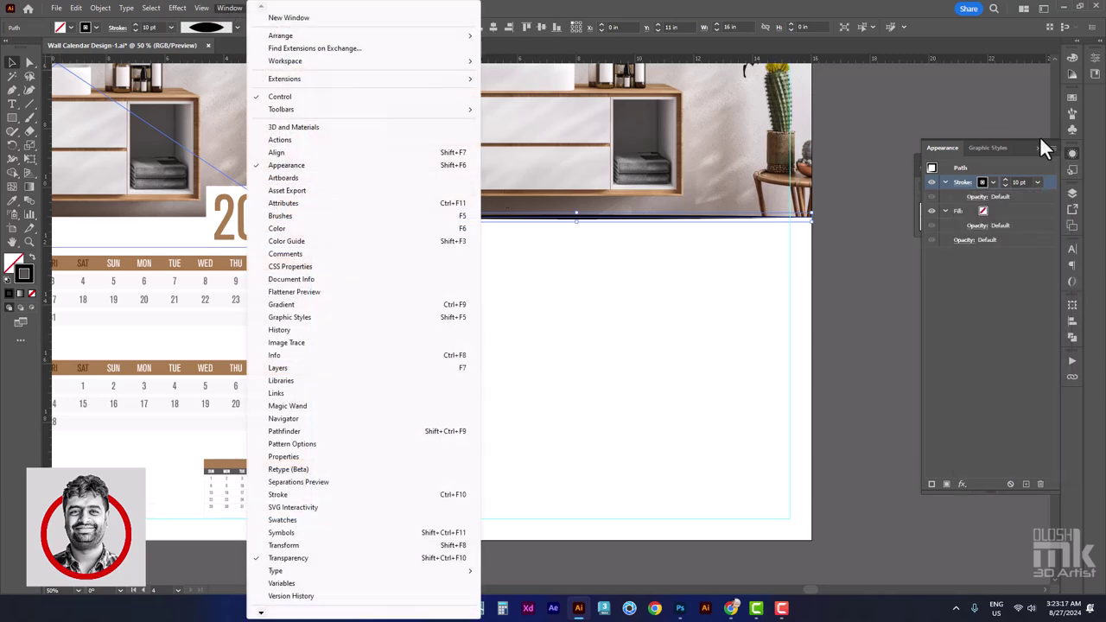
{"action": "left_click", "coordinate": [1042, 181]}
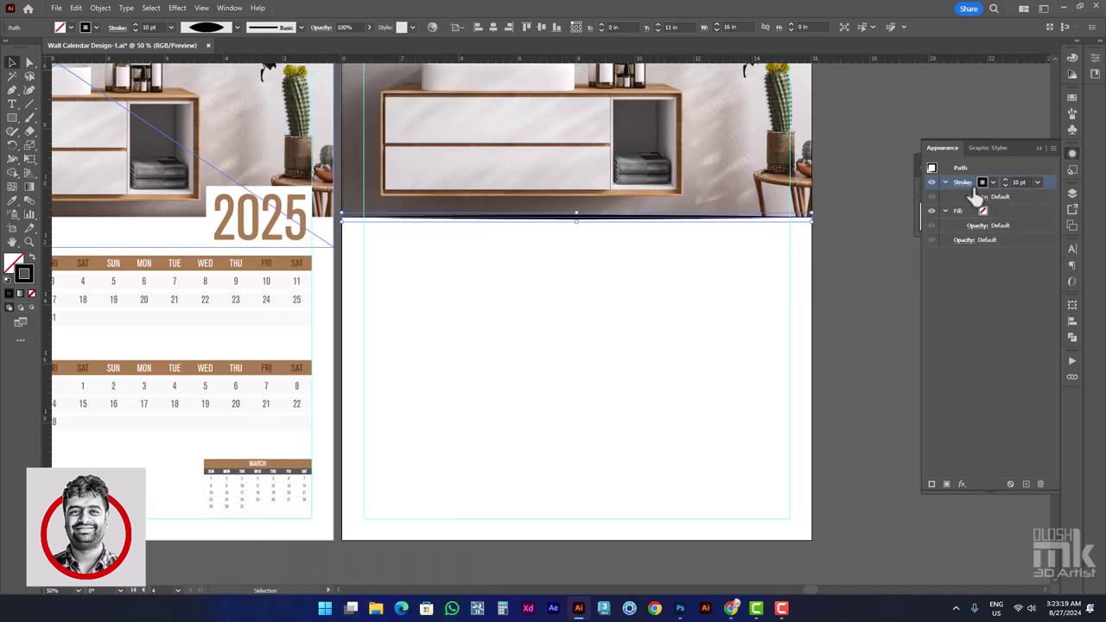
{"action": "left_click", "coordinate": [959, 484]}
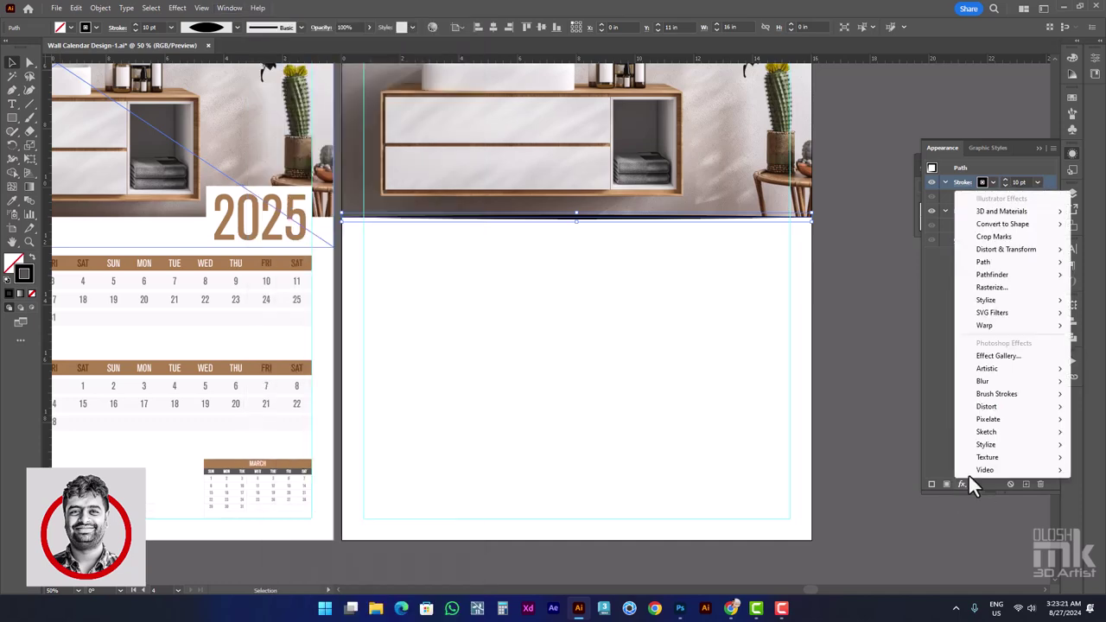
{"action": "mouse_move", "coordinate": [986, 300]}
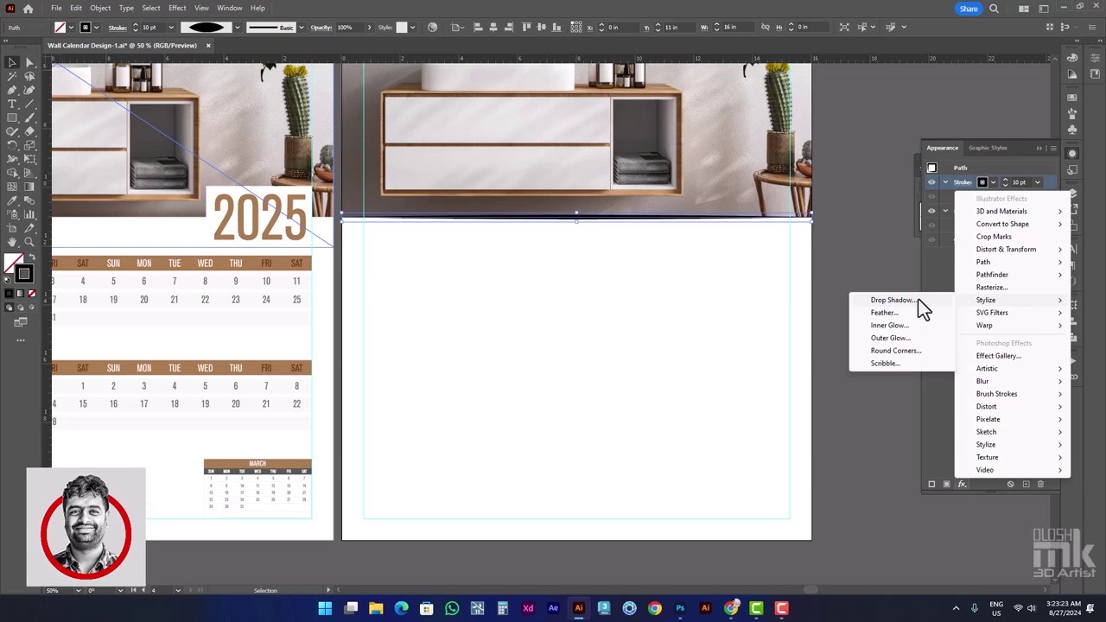
{"action": "left_click", "coordinate": [914, 299]}
{"action": "left_click", "coordinate": [1034, 245]}
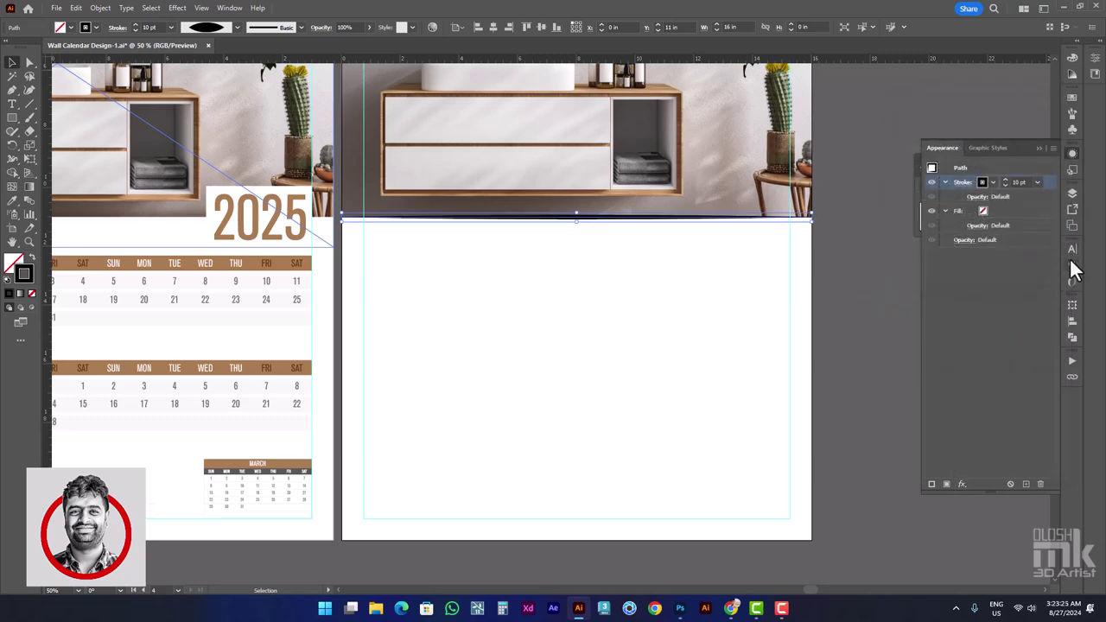
Apply a Gaussian Blur with a 13-pixel radius to the line
{"action": "left_click", "coordinate": [959, 484]}
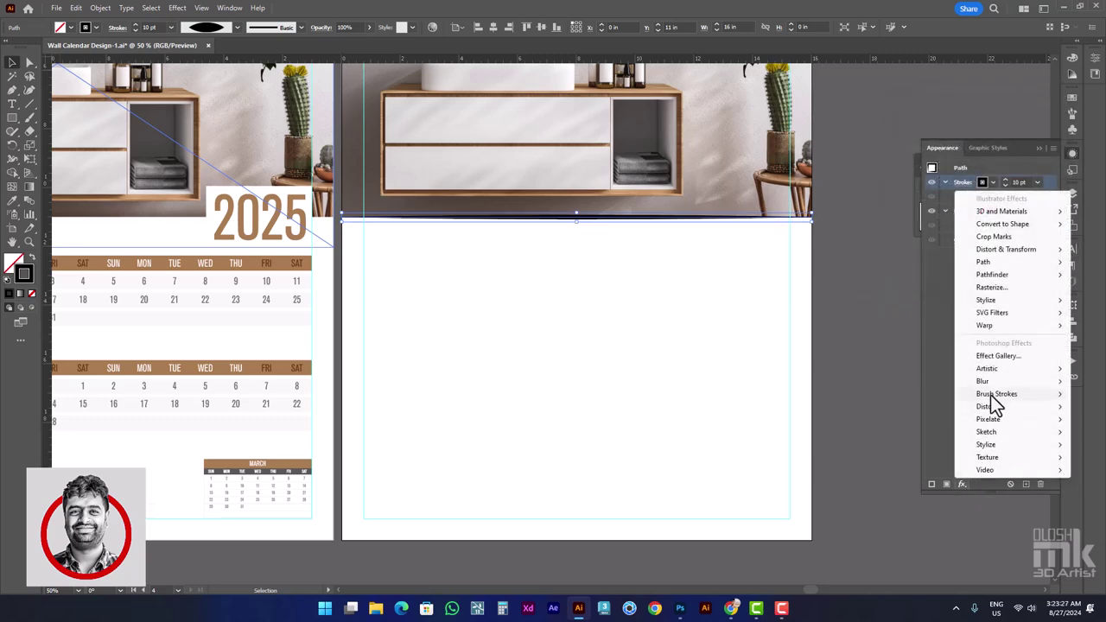
{"action": "mouse_move", "coordinate": [1002, 381]}
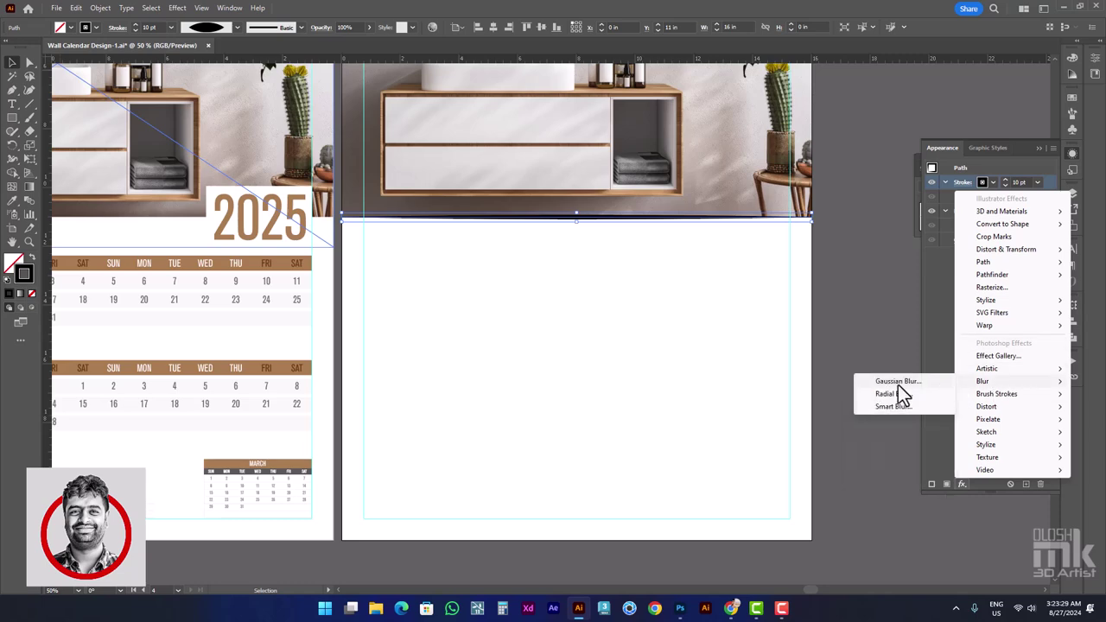
{"action": "left_click", "coordinate": [896, 382]}
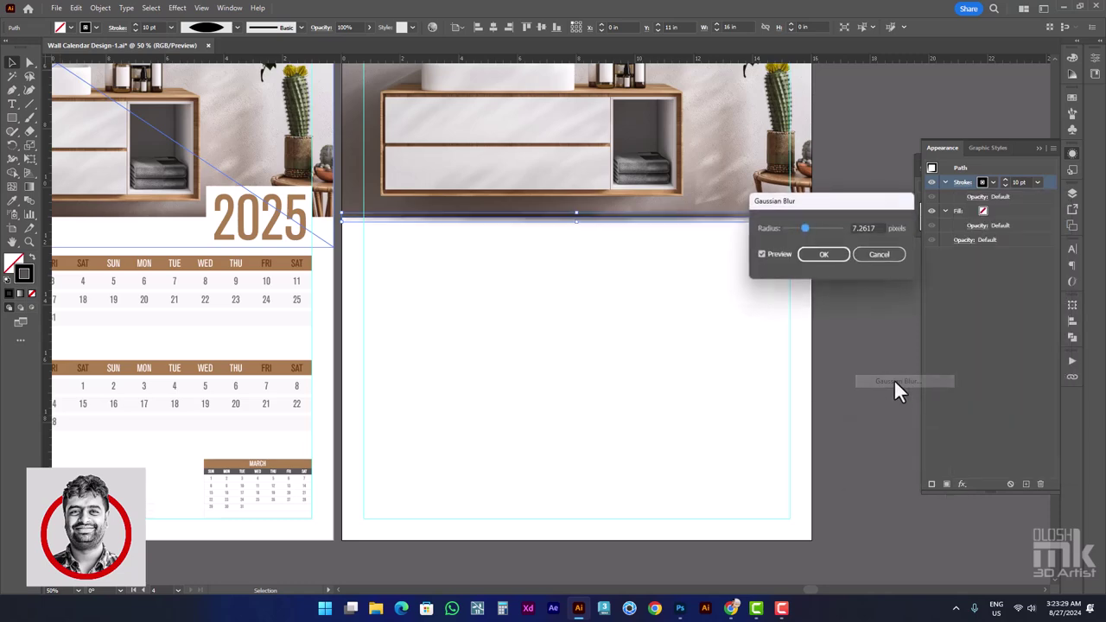
{"action": "left_click", "coordinate": [812, 227]}
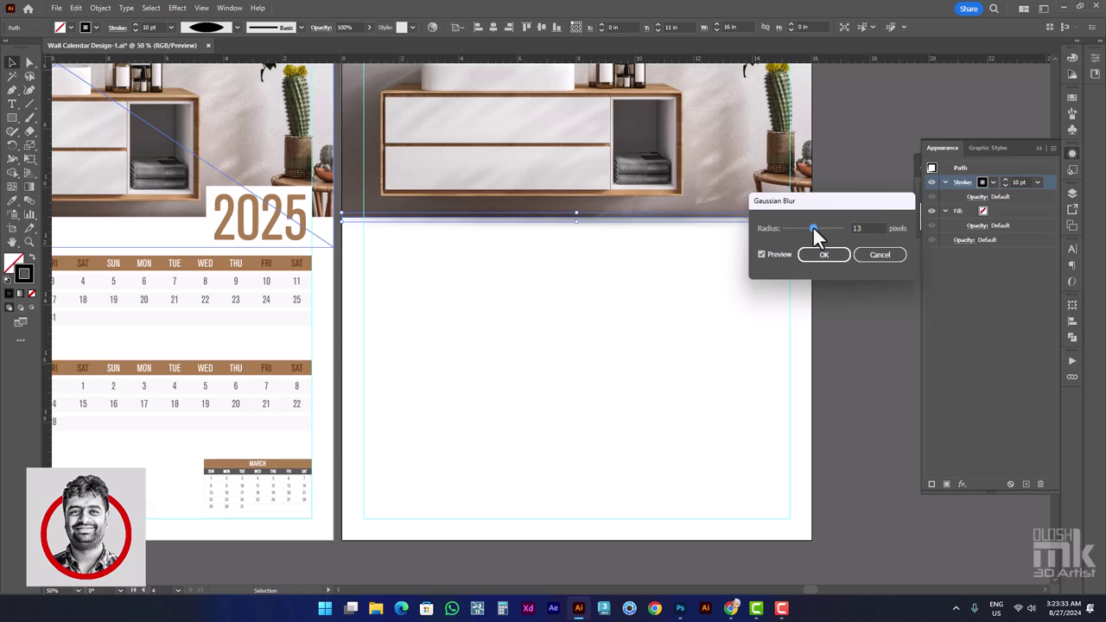
{"action": "left_click", "coordinate": [803, 262]}
{"action": "left_click", "coordinate": [596, 312]}
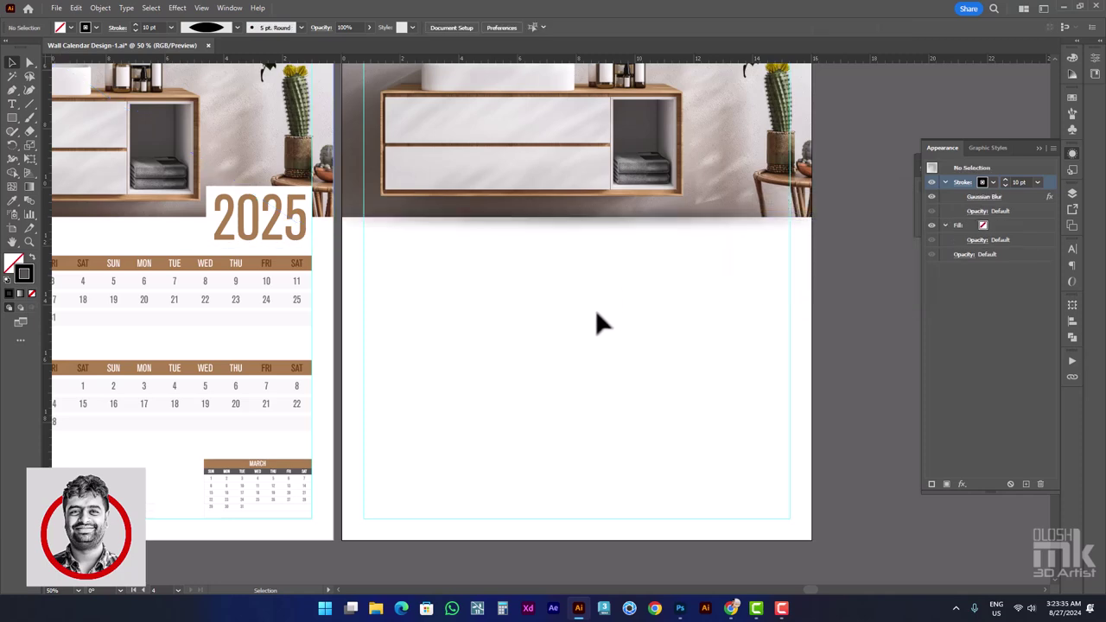
Select the large lower-page rectangle and fill it white
{"action": "left_click", "coordinate": [811, 386]}
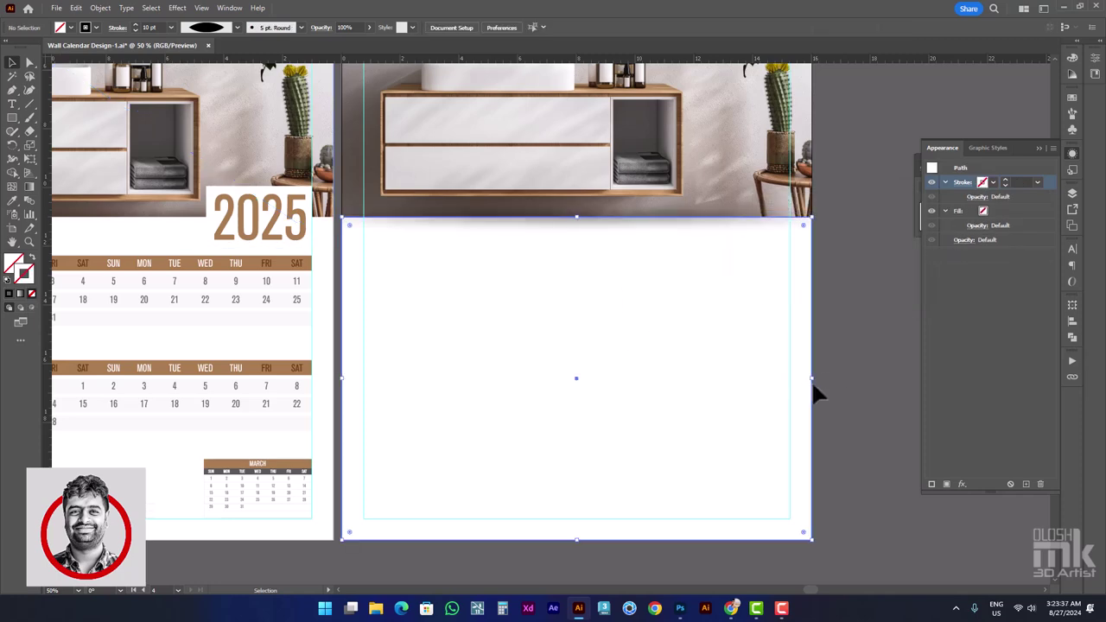
{"action": "left_click", "coordinate": [856, 380]}
{"action": "left_click", "coordinate": [812, 393]}
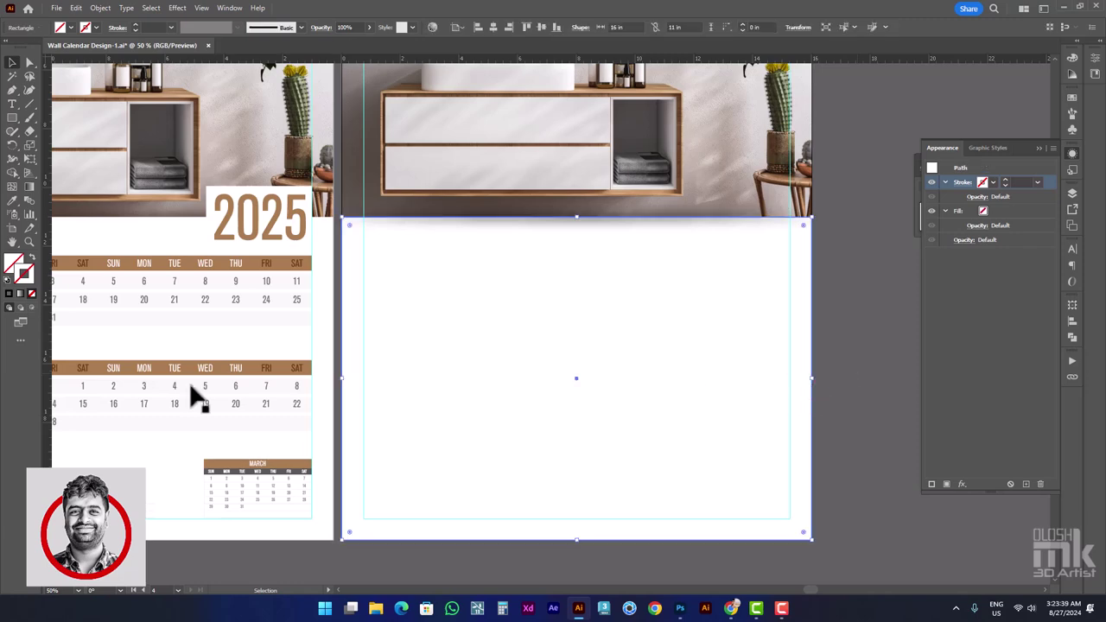
{"action": "left_click", "coordinate": [13, 265]}
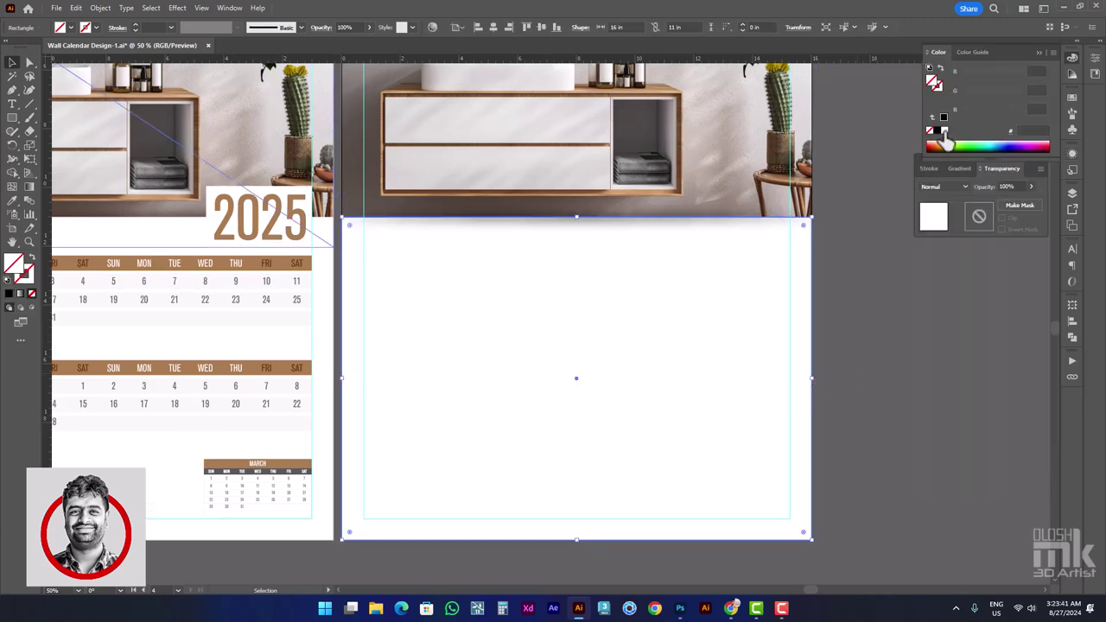
{"action": "left_click", "coordinate": [934, 137]}
Bring the white rectangle to the front, then select the blurred line above it
{"action": "right_click", "coordinate": [582, 311]}
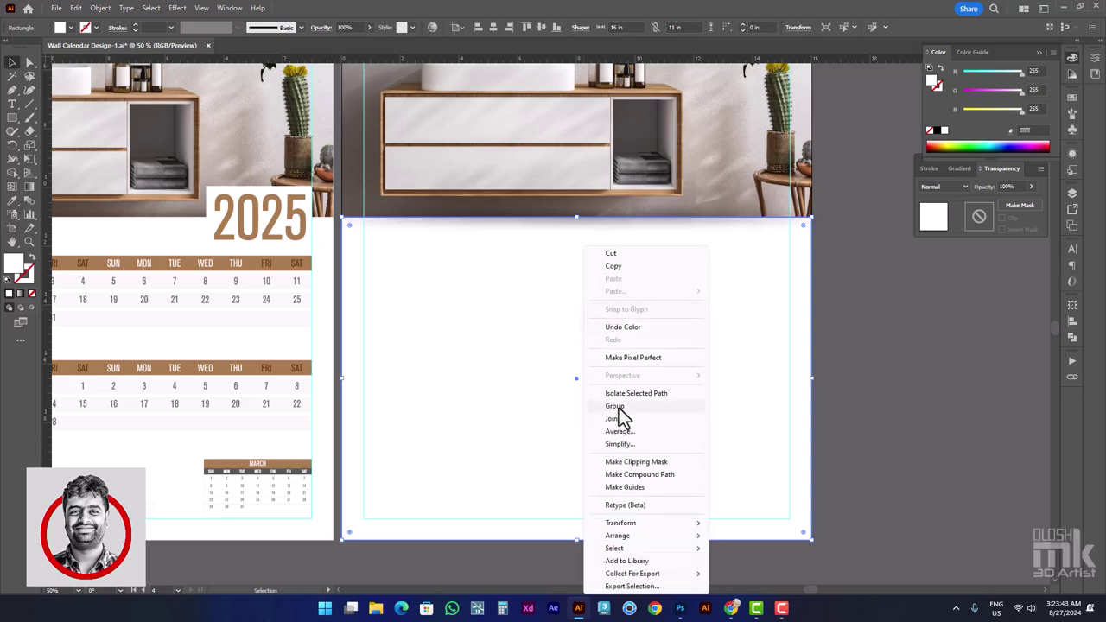
{"action": "mouse_move", "coordinate": [616, 535]}
{"action": "left_click", "coordinate": [752, 531]}
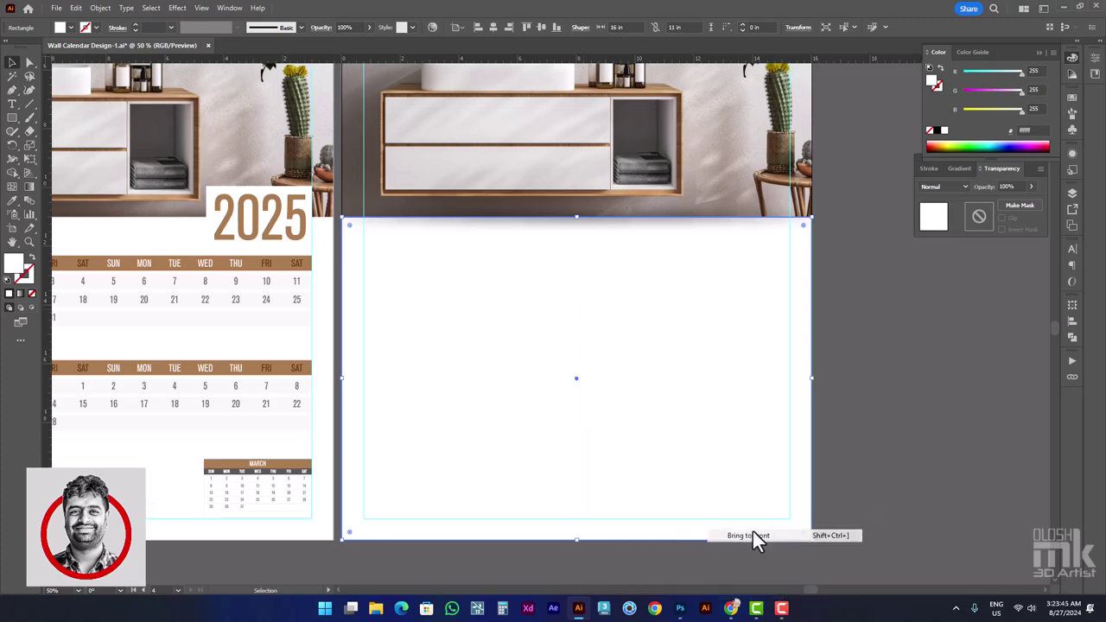
{"action": "left_click", "coordinate": [968, 338]}
{"action": "left_click", "coordinate": [691, 223]}
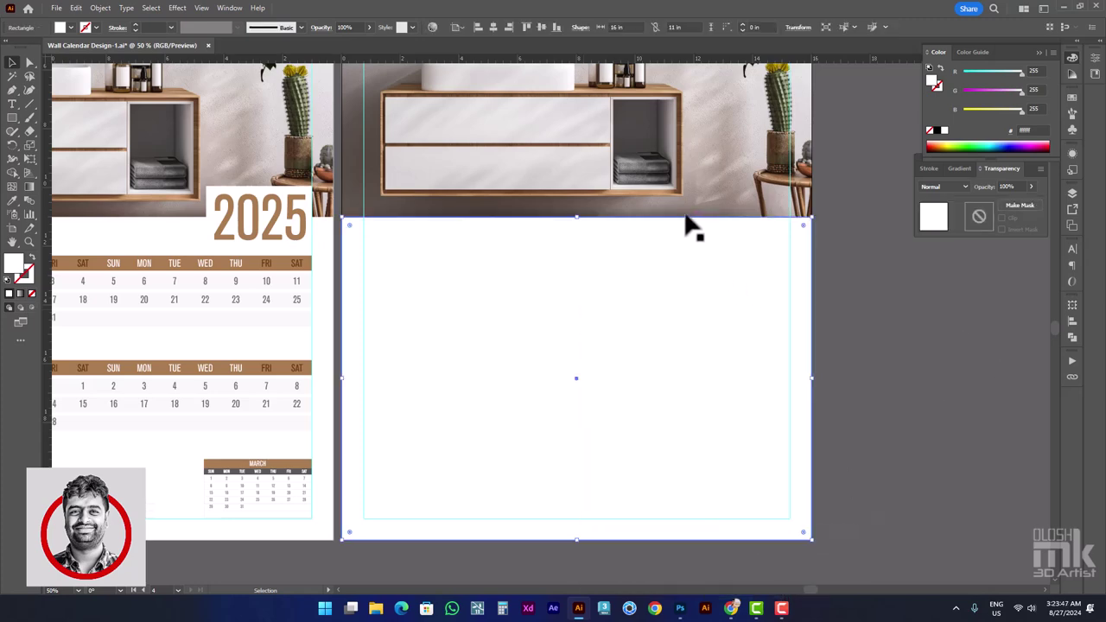
{"action": "left_click", "coordinate": [686, 216]}
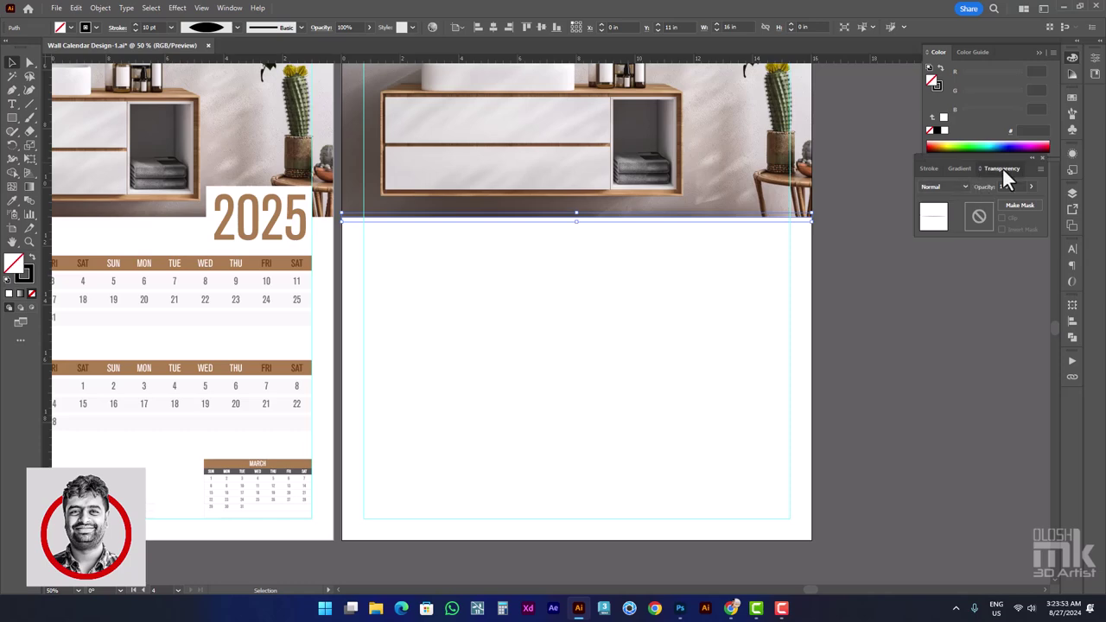
Try Screen and Multiply, then set the blurred line's blend mode to Overlay
{"action": "left_click", "coordinate": [229, 7]}
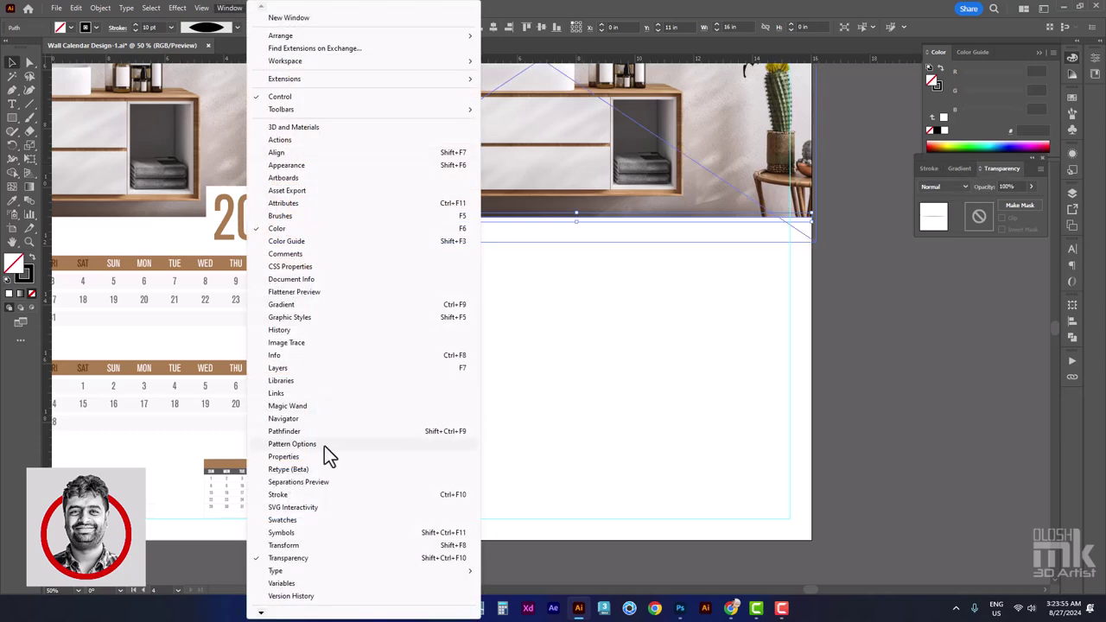
{"action": "left_click", "coordinate": [988, 169]}
{"action": "left_click", "coordinate": [955, 186]}
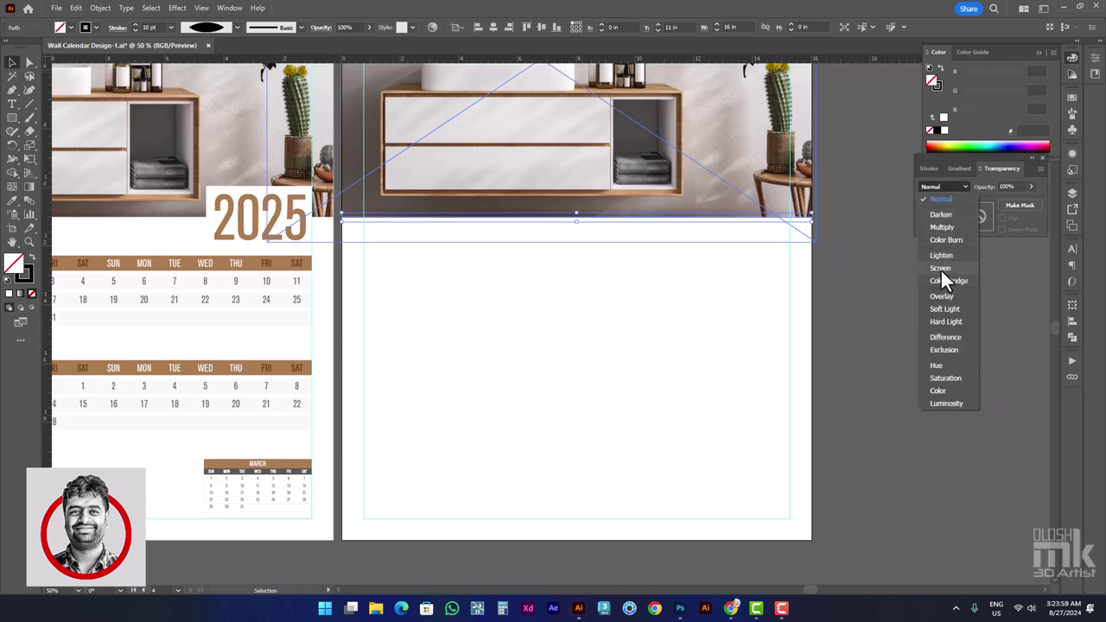
{"action": "left_click", "coordinate": [942, 268]}
{"action": "left_click", "coordinate": [951, 187]}
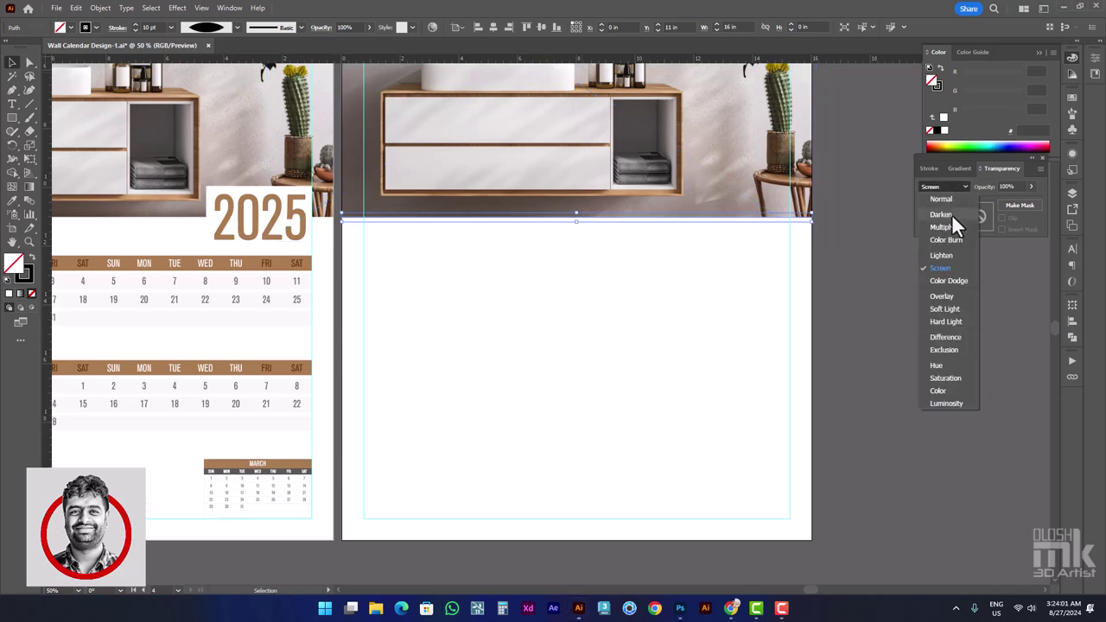
{"action": "left_click", "coordinate": [951, 222]}
{"action": "left_click", "coordinate": [940, 192]}
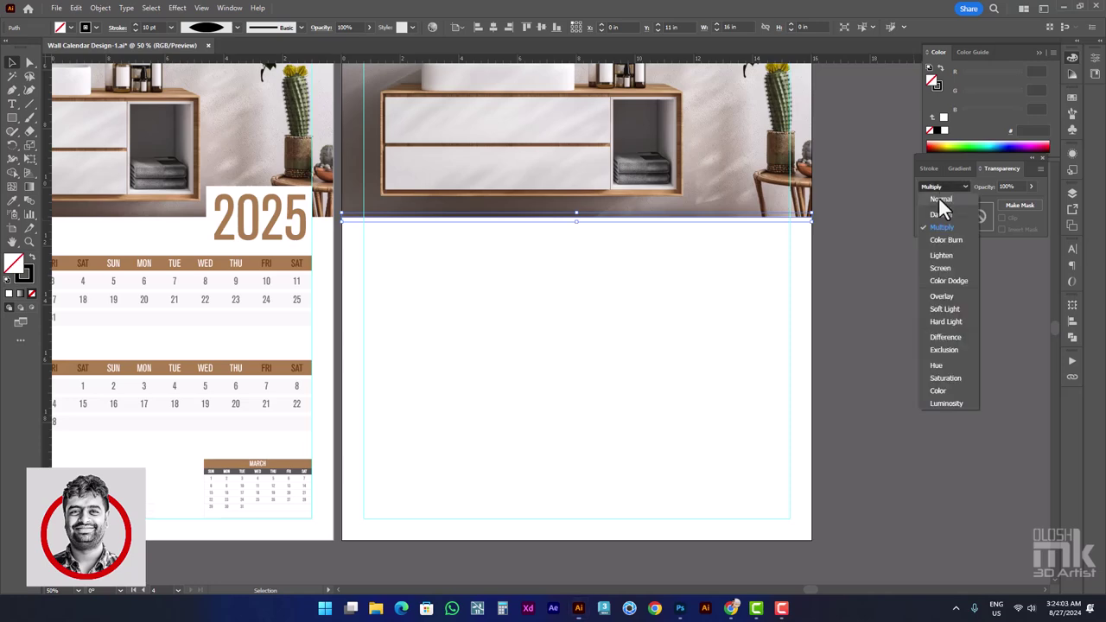
{"action": "left_click", "coordinate": [950, 300]}
Nudge the blurred shadow line slightly down under the photo
{"action": "left_click", "coordinate": [944, 302]}
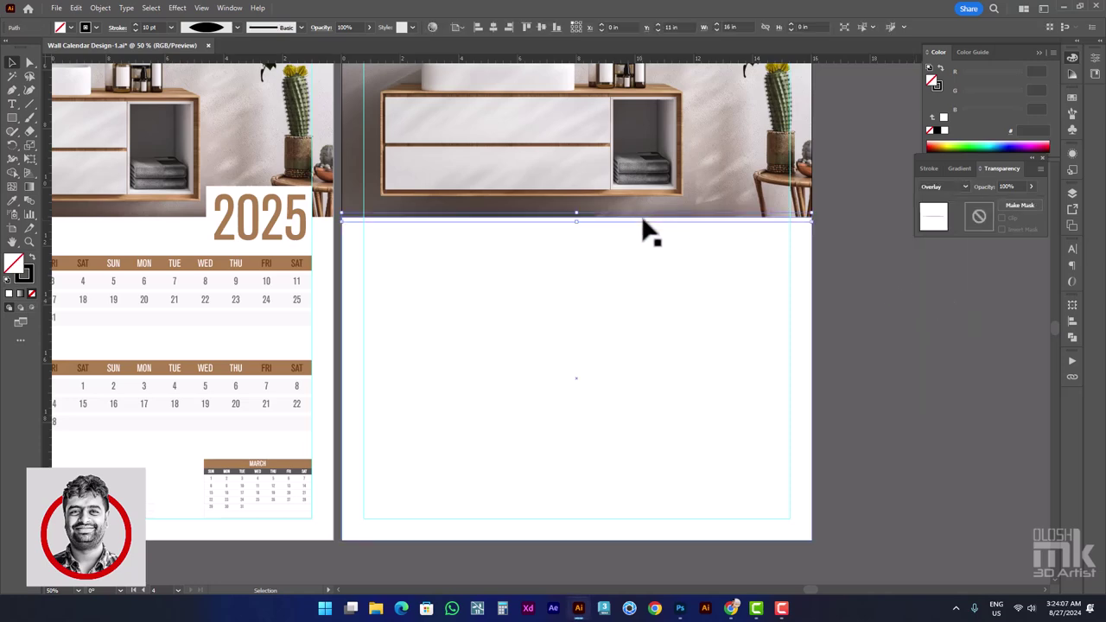
{"action": "left_click_drag", "start_coordinate": [648, 226], "coordinate": [660, 309]}
{"action": "left_click", "coordinate": [890, 322]}
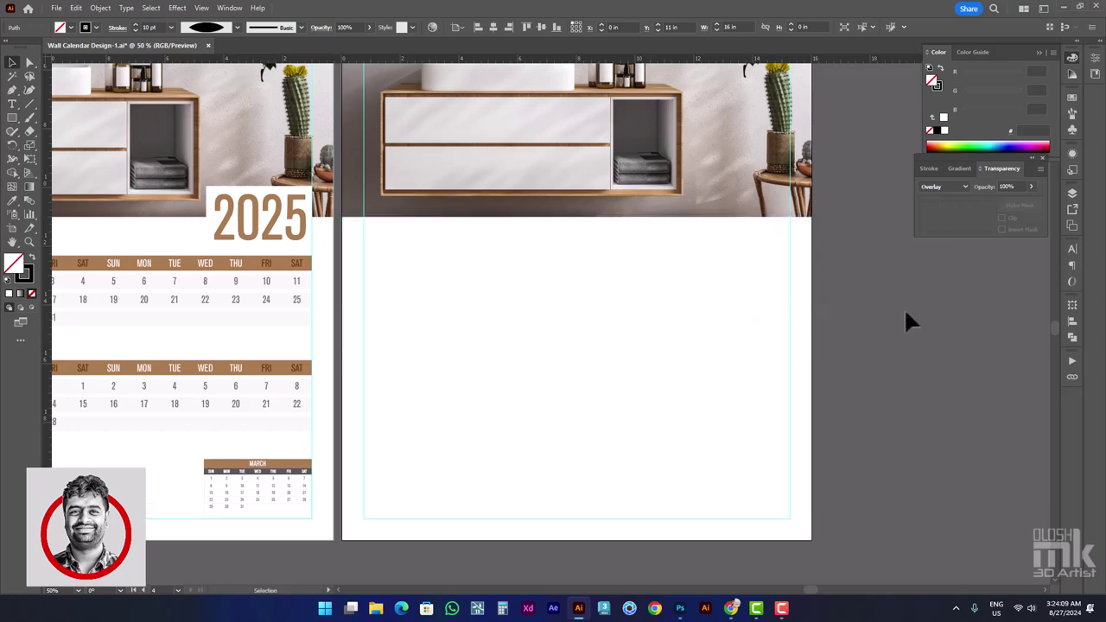
{"action": "scroll", "coordinate": [859, 294], "scroll_direction": "down", "scroll_amount": 1}
Inspect the right page's white rectangle anchor points, then clear the selection
{"action": "left_click_drag", "start_coordinate": [886, 299], "coordinate": [859, 299]}
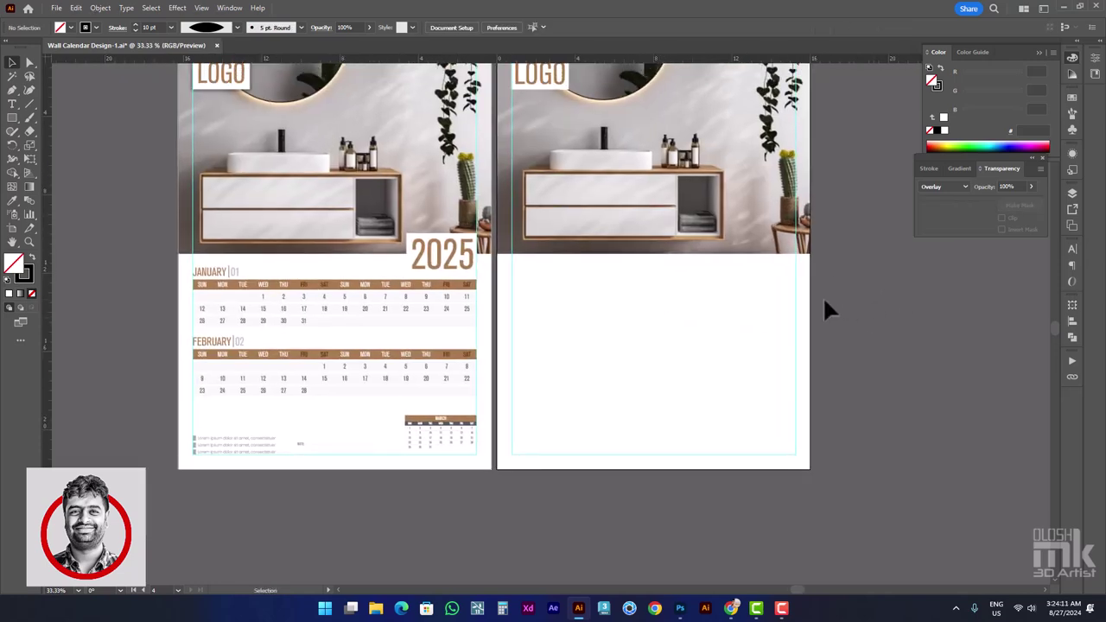
{"action": "left_click", "coordinate": [734, 260]}
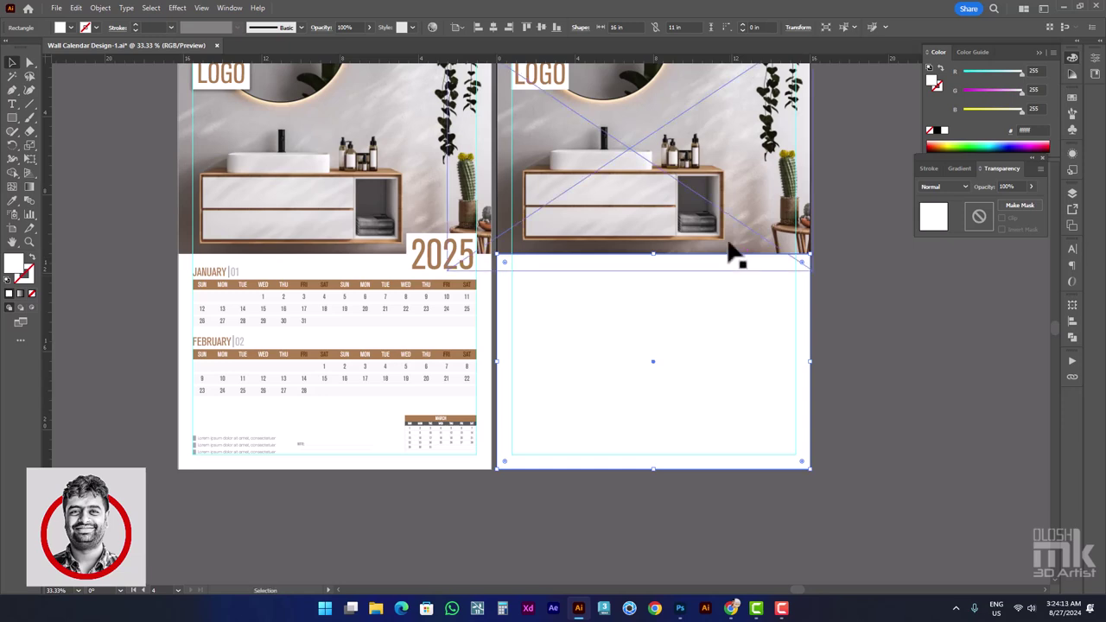
{"action": "key", "text": "a"}
{"action": "left_click", "coordinate": [727, 228]}
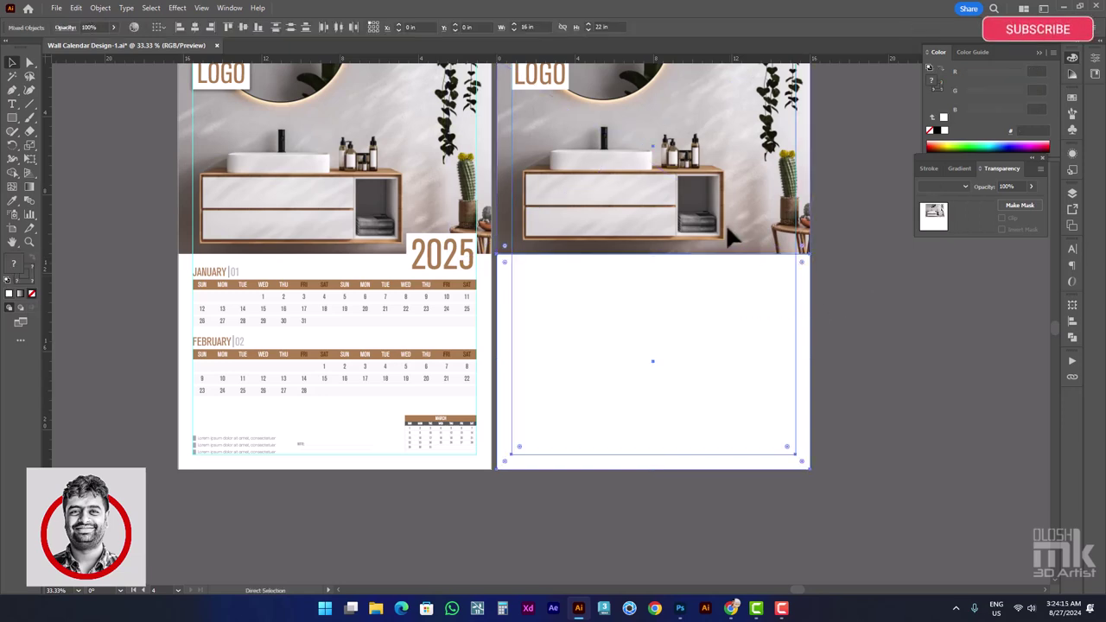
{"action": "key", "text": "ctrl+shift+a"}
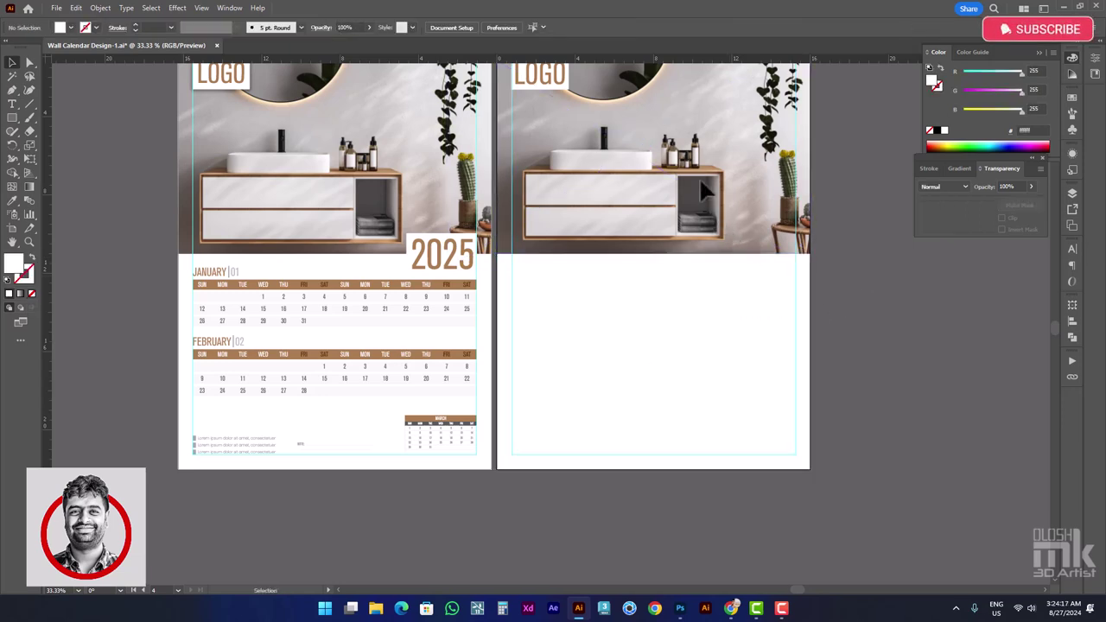
{"action": "left_click_drag", "start_coordinate": [659, 148], "coordinate": [643, 167]}
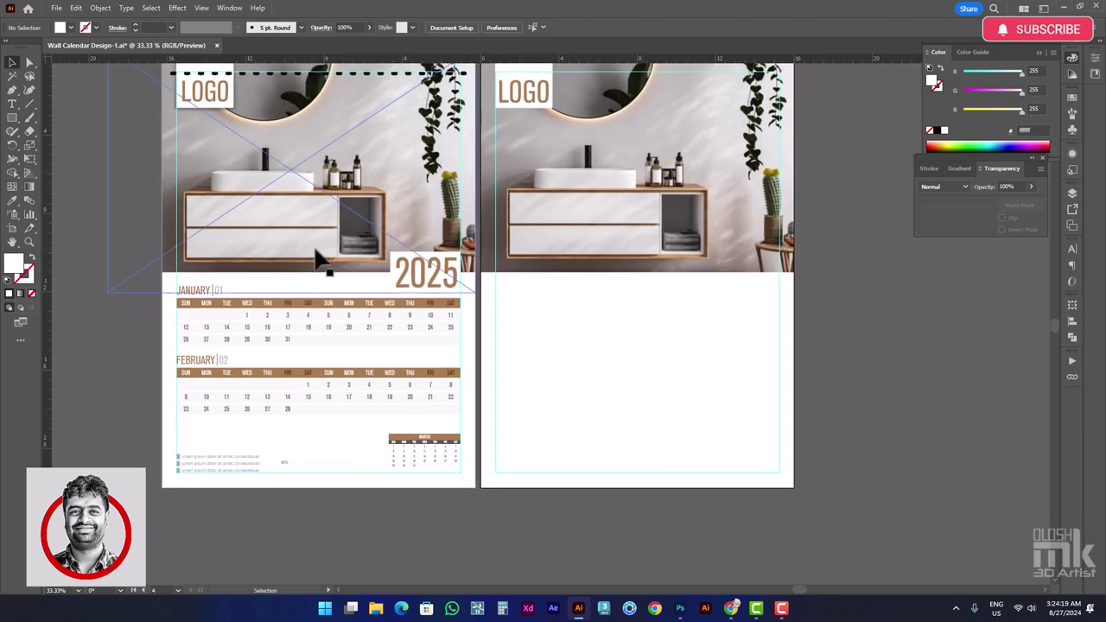
Add the text '2025' below the photo on the right page
{"action": "left_click", "coordinate": [12, 107]}
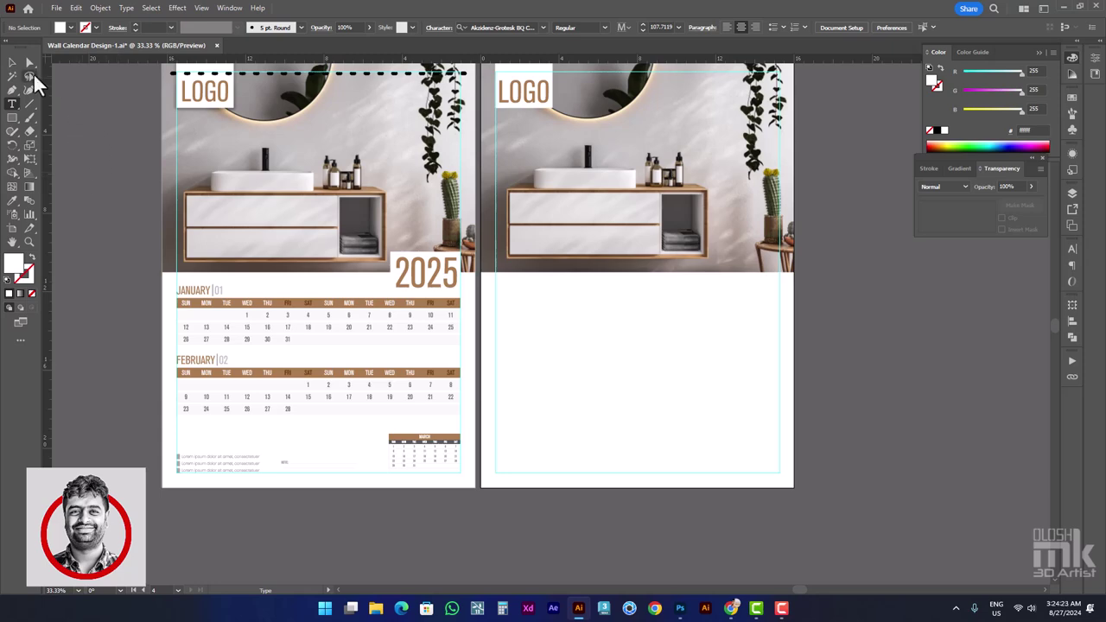
{"action": "left_click", "coordinate": [581, 346]}
{"action": "type", "text": "2"}
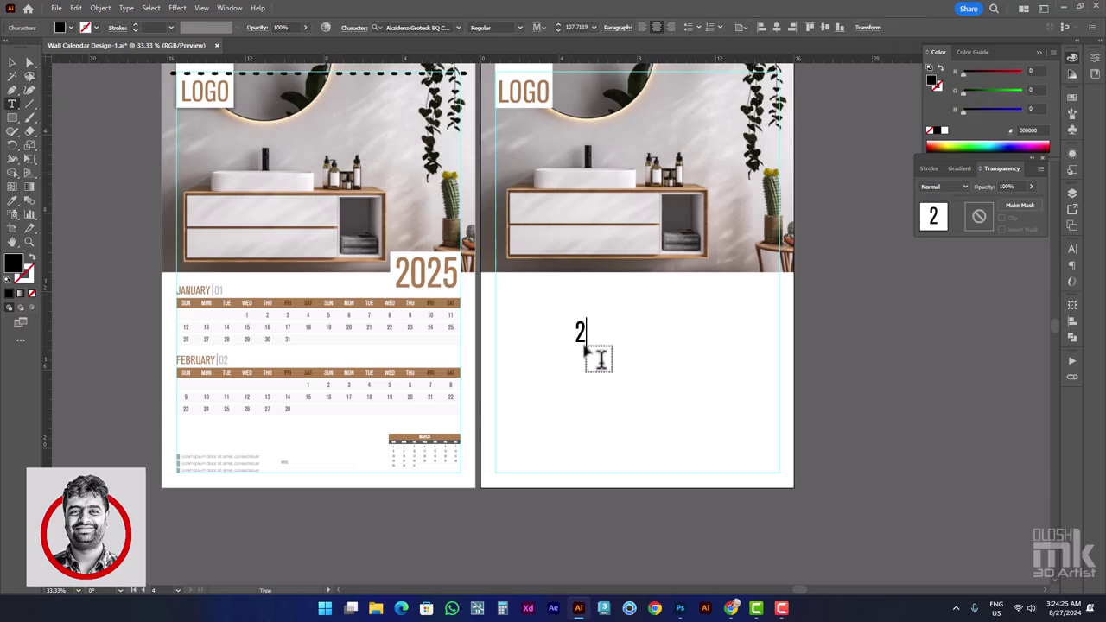
{"action": "type", "text": "025"}
{"action": "left_click", "coordinate": [13, 62]}
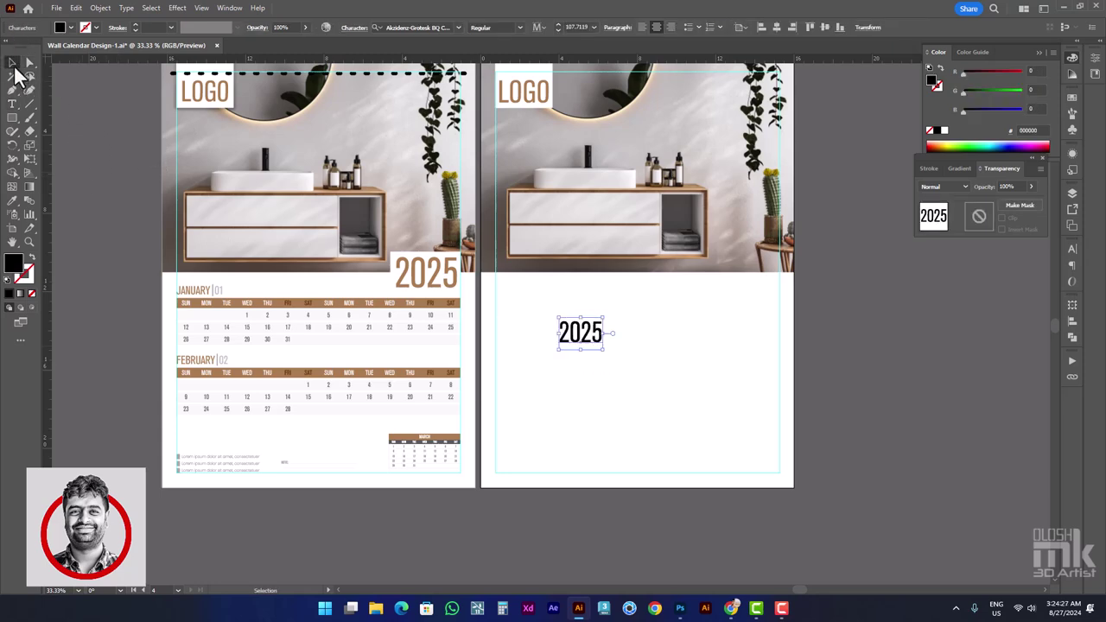
{"action": "left_click", "coordinate": [789, 358]}
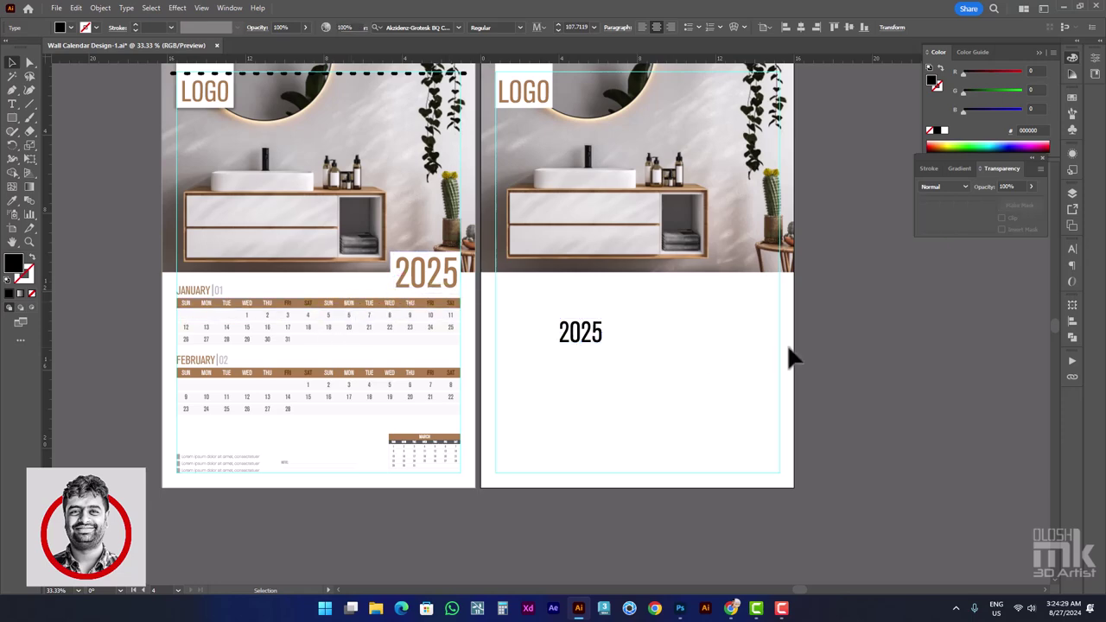
{"action": "left_click", "coordinate": [12, 118]}
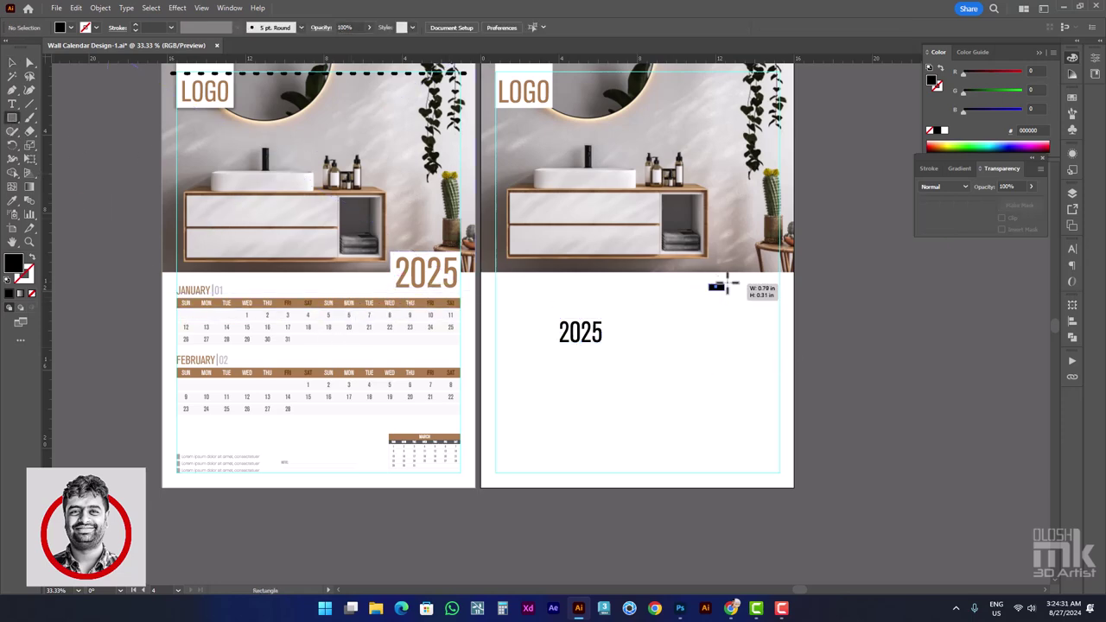
Draw a small white rectangle at the photo's lower-right corner, narrowed against the page edge
{"action": "left_click_drag", "start_coordinate": [708, 288], "coordinate": [774, 251]}
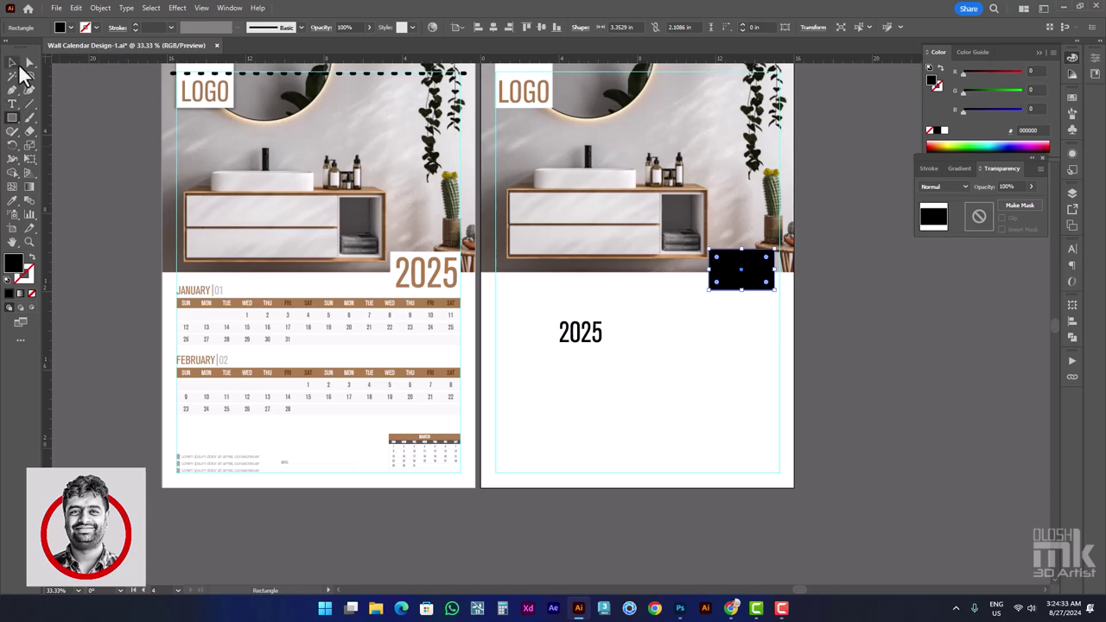
{"action": "left_click", "coordinate": [13, 63]}
{"action": "left_click", "coordinate": [1052, 54]}
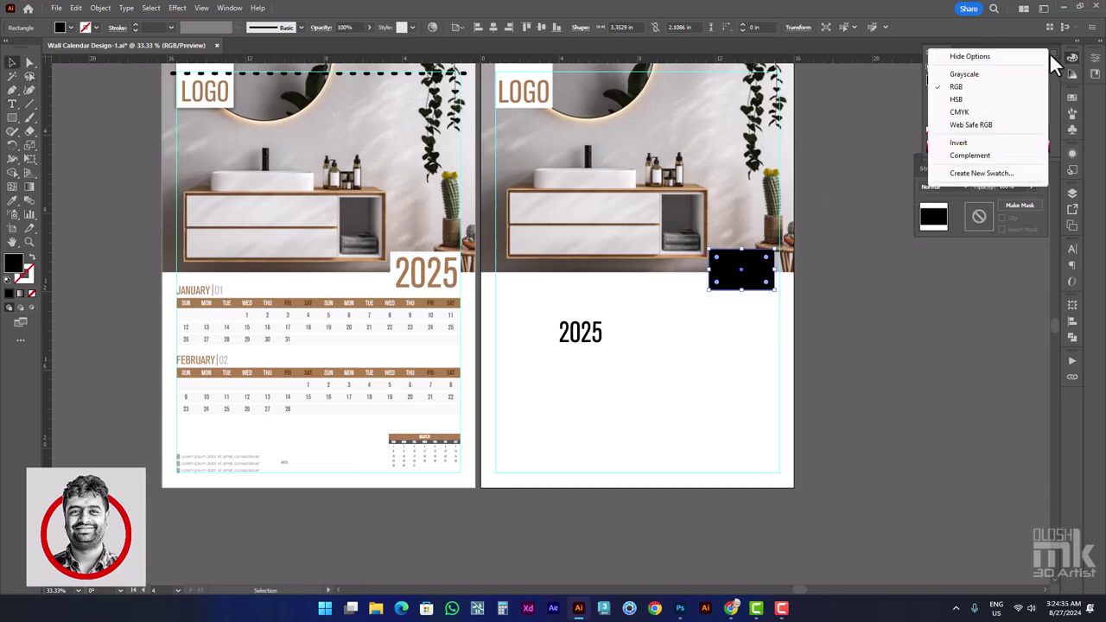
{"action": "left_click", "coordinate": [943, 131]}
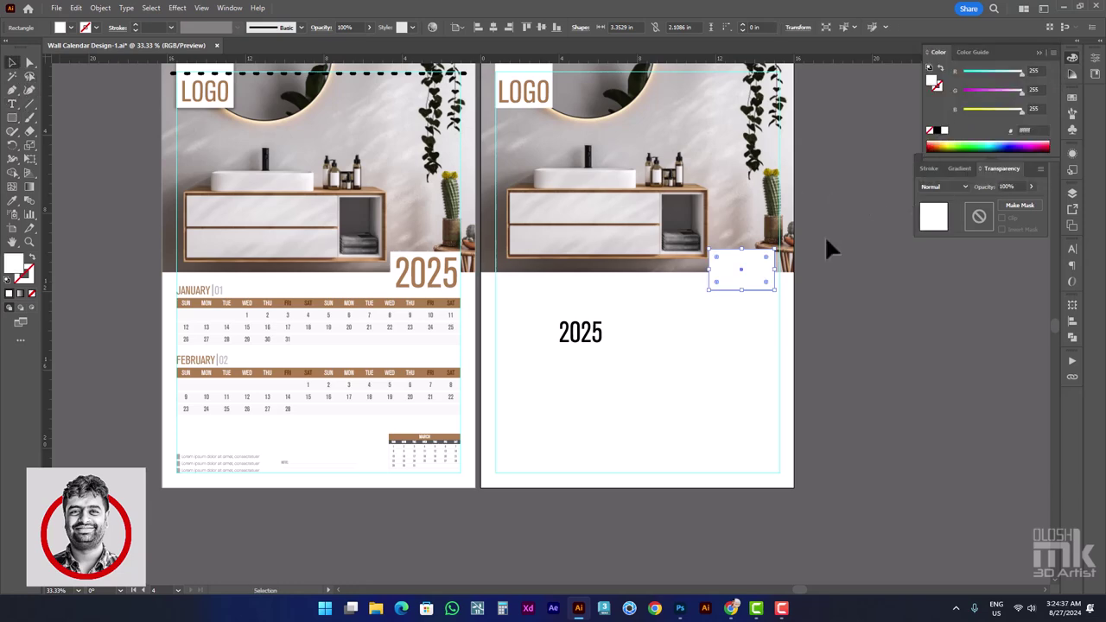
{"action": "left_click_drag", "start_coordinate": [750, 263], "coordinate": [773, 270]}
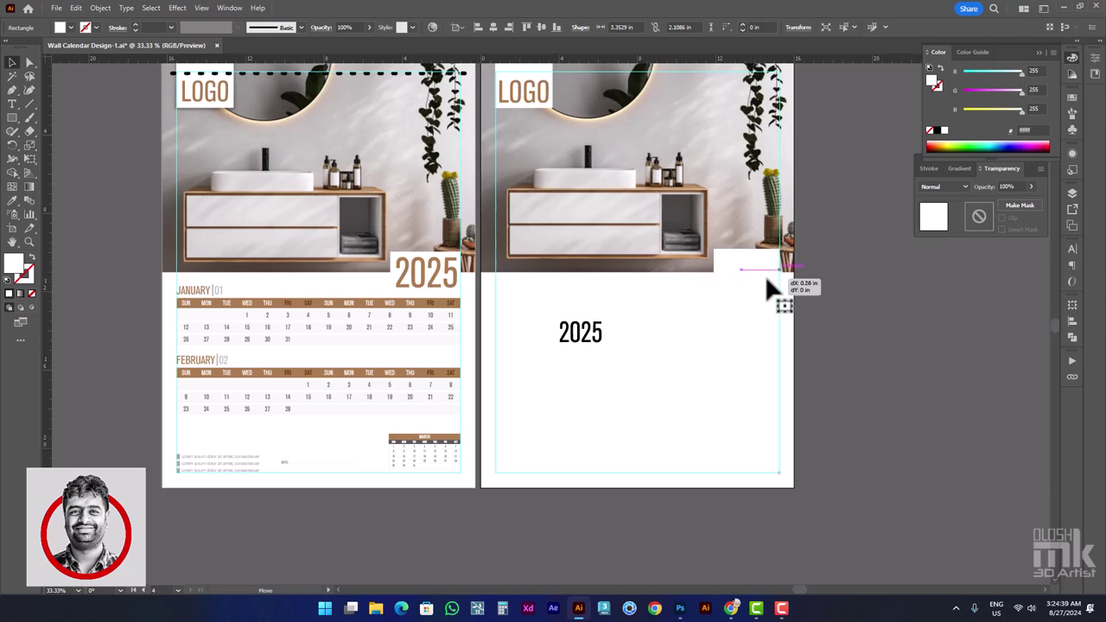
{"action": "scroll", "coordinate": [773, 275], "scroll_direction": "up", "scroll_amount": 1}
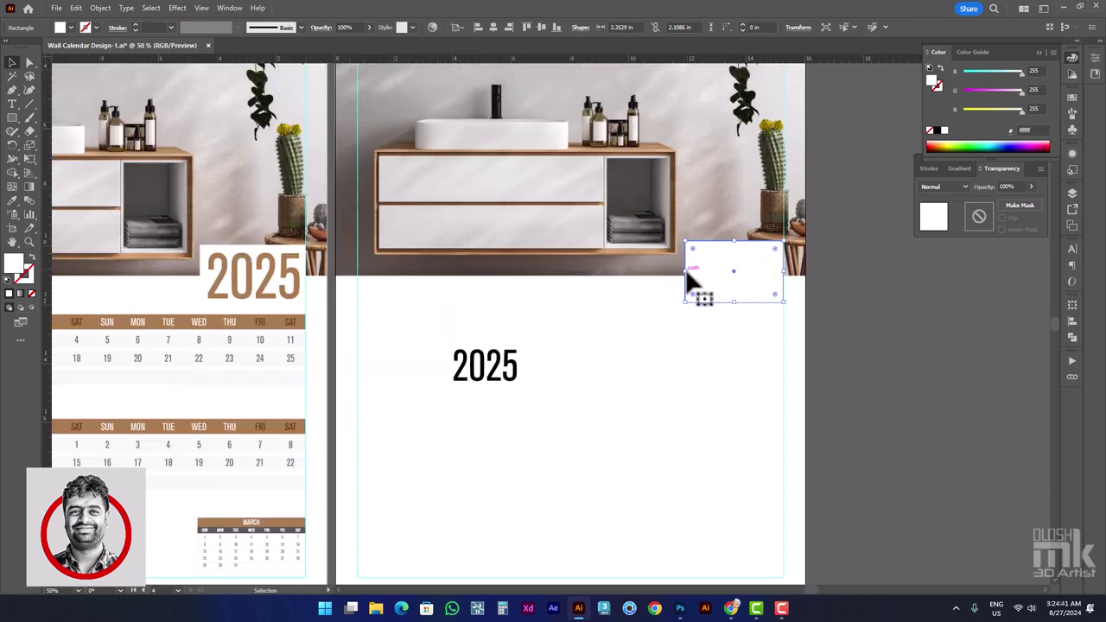
{"action": "left_click_drag", "start_coordinate": [686, 271], "coordinate": [715, 273]}
Move the 2025 text onto the header's lower-right corner, where it ends up behind the rectangle
{"action": "left_click_drag", "start_coordinate": [708, 273], "coordinate": [706, 273]}
{"action": "left_click_drag", "start_coordinate": [518, 370], "coordinate": [741, 279]}
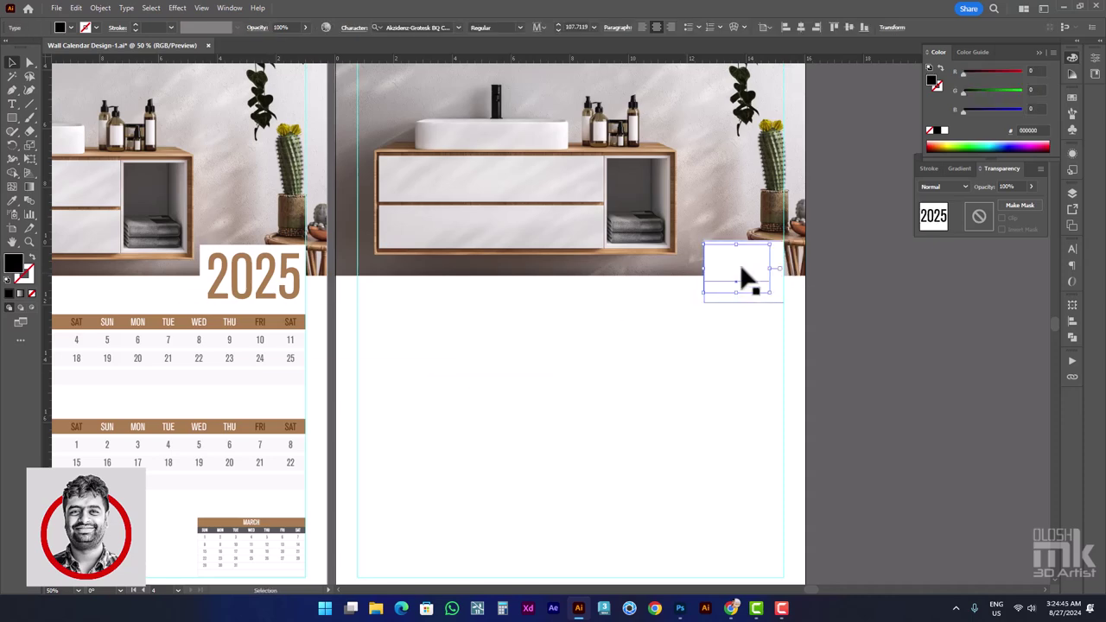
{"action": "right_click", "coordinate": [741, 278]}
{"action": "left_click", "coordinate": [696, 388]}
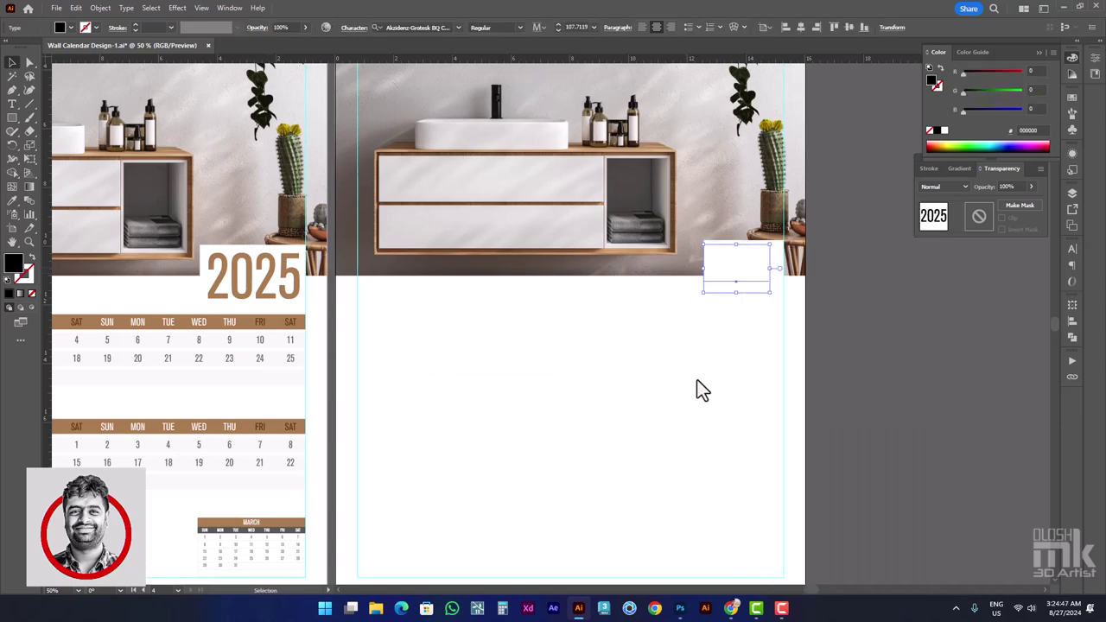
{"action": "left_click", "coordinate": [740, 278]}
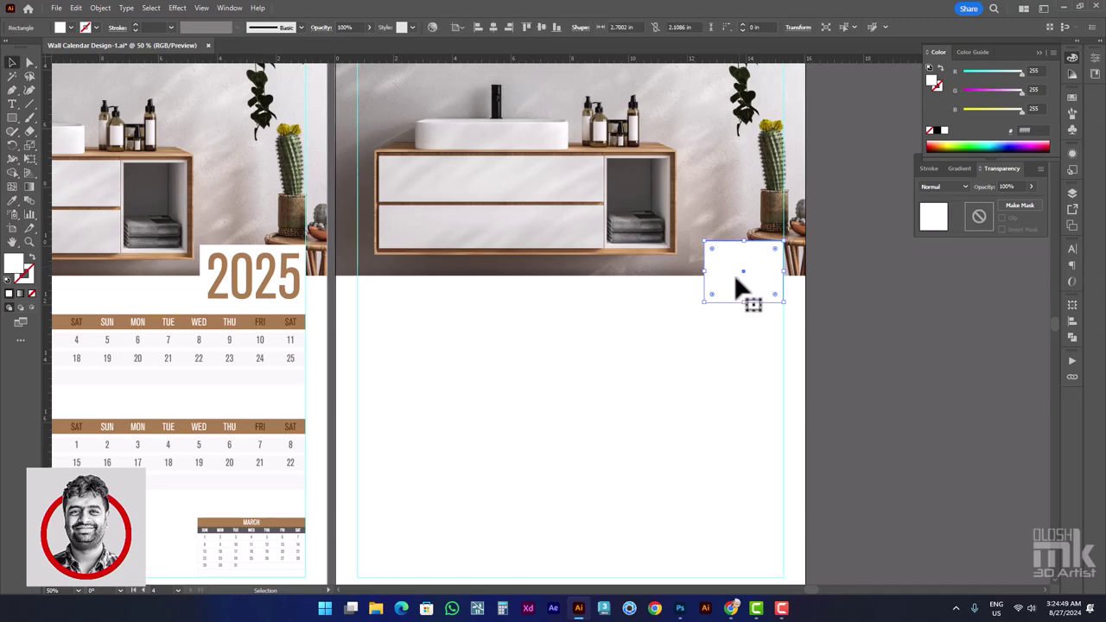
Locate the hidden 2025 in Outline view (Ctrl+Y), reposition it, and bring it to the front
{"action": "key", "text": "a"}
{"action": "key", "text": "ctrl+y"}
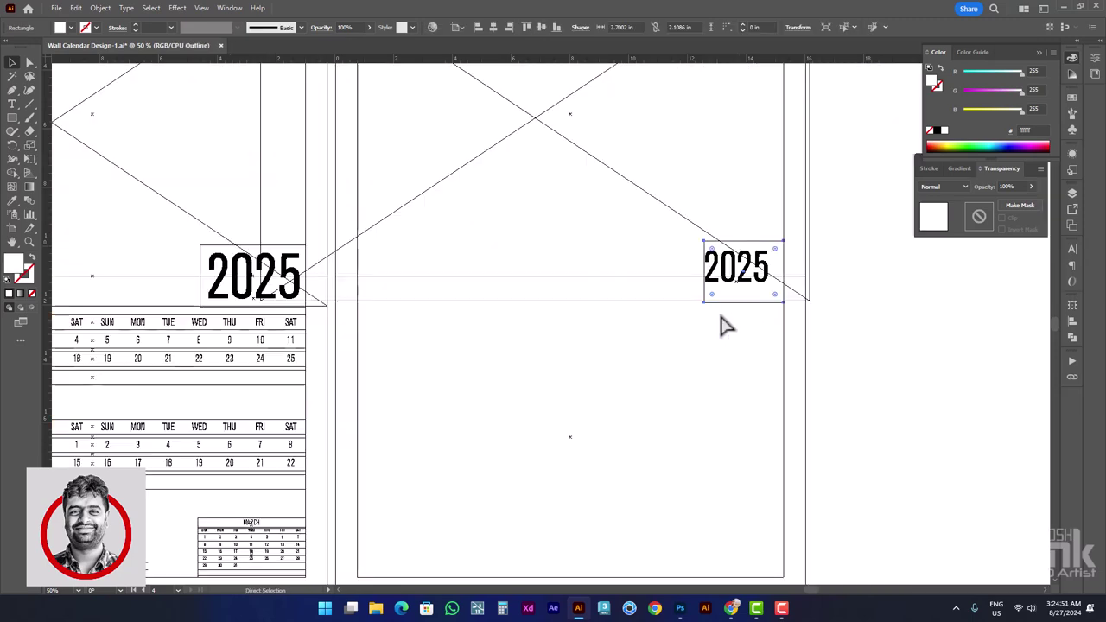
{"action": "left_click_drag", "start_coordinate": [736, 278], "coordinate": [729, 270]}
{"action": "right_click", "coordinate": [733, 278]}
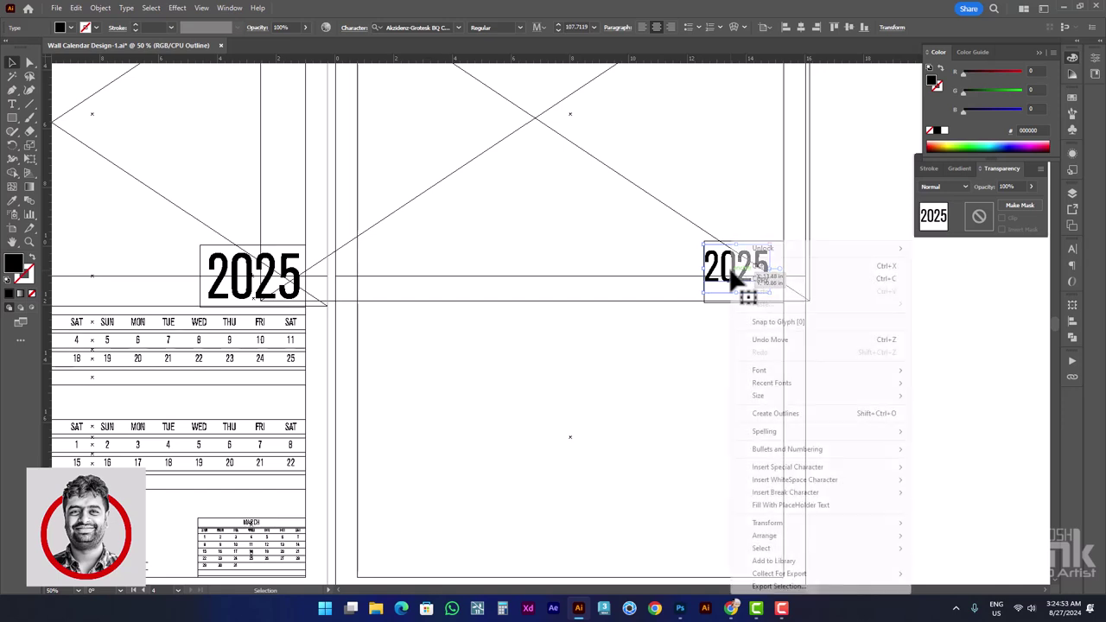
{"action": "left_click", "coordinate": [718, 282]}
{"action": "left_click_drag", "start_coordinate": [717, 282], "coordinate": [718, 283]}
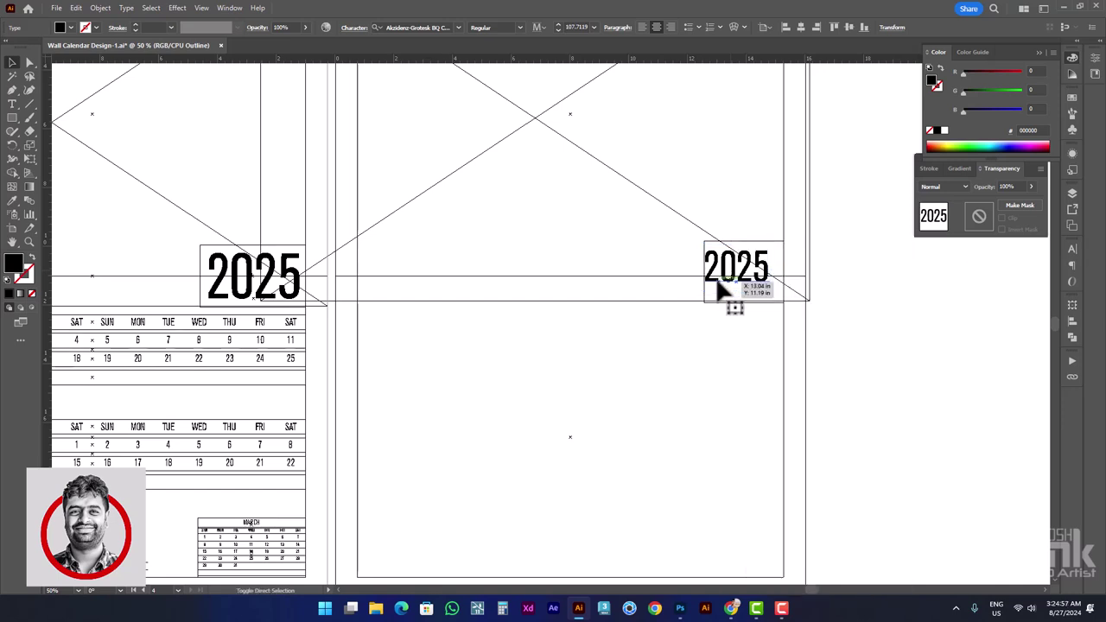
{"action": "key", "text": "ctrl+y"}
{"action": "left_click_drag", "start_coordinate": [718, 280], "coordinate": [749, 266]}
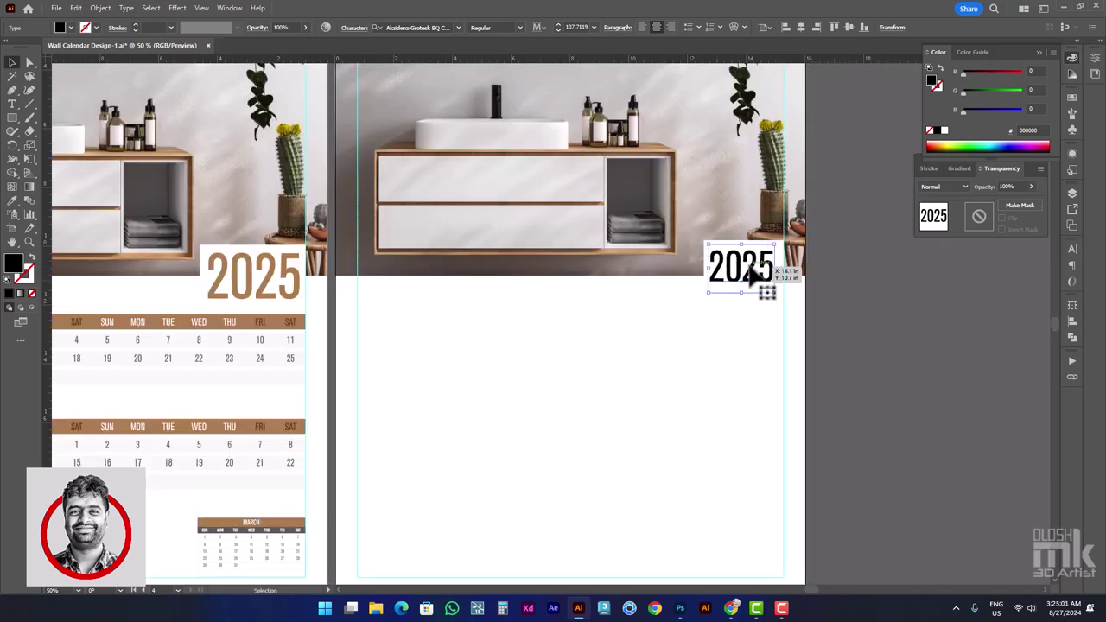
{"action": "right_click", "coordinate": [749, 266]}
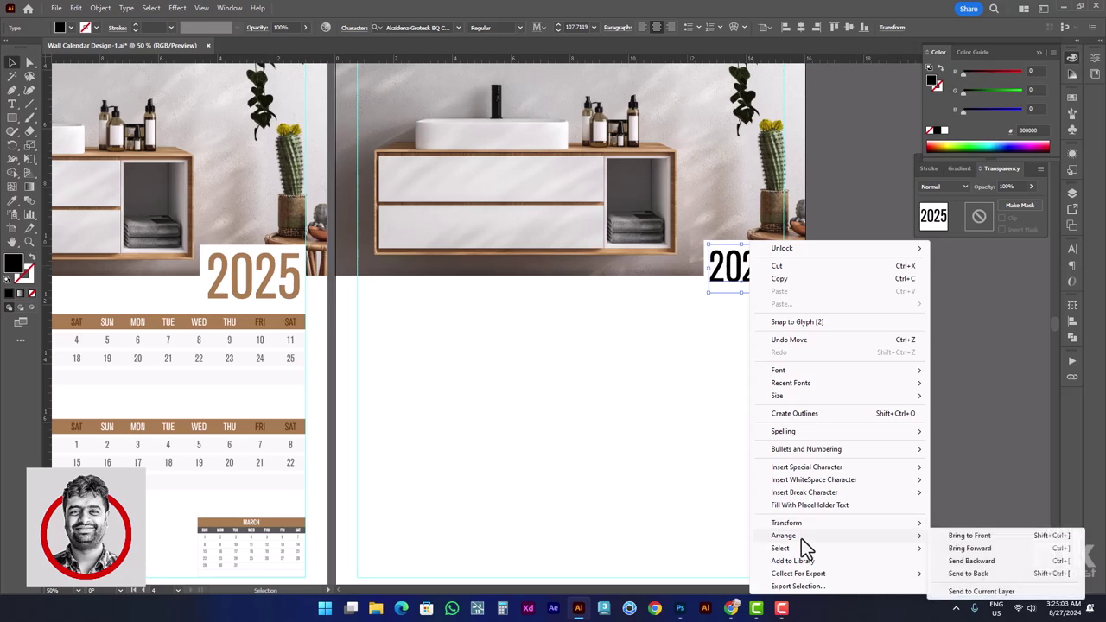
{"action": "mouse_move", "coordinate": [783, 536]}
{"action": "left_click", "coordinate": [966, 536]}
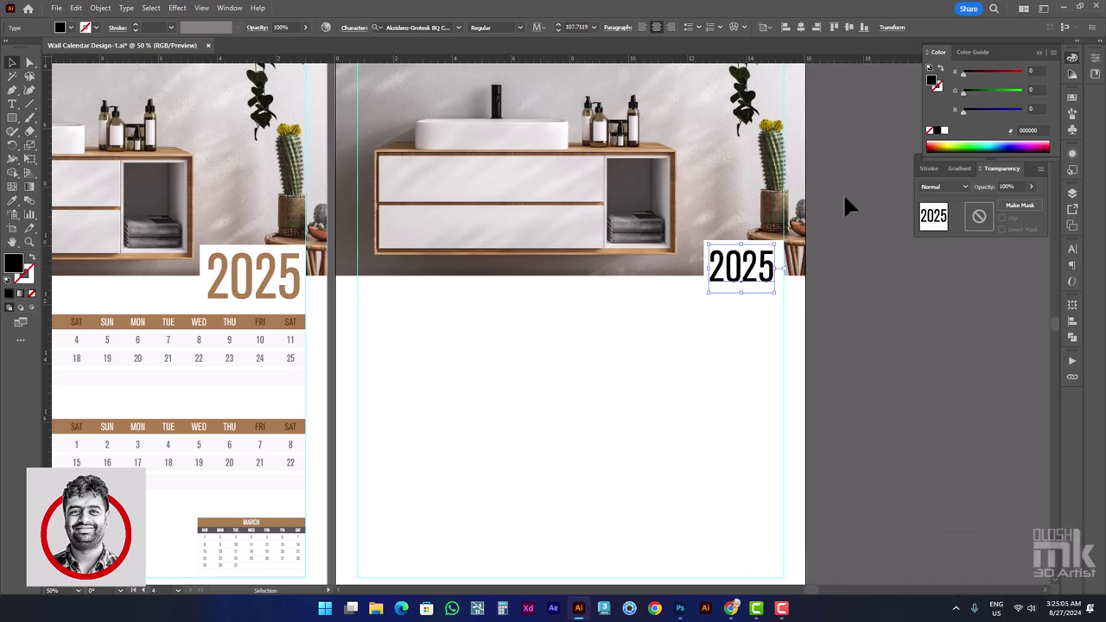
{"action": "left_click", "coordinate": [12, 200]}
Copy the first page's brown 2025 style onto this 2025 with the Eyedropper and reposition it
{"action": "left_click", "coordinate": [243, 260]}
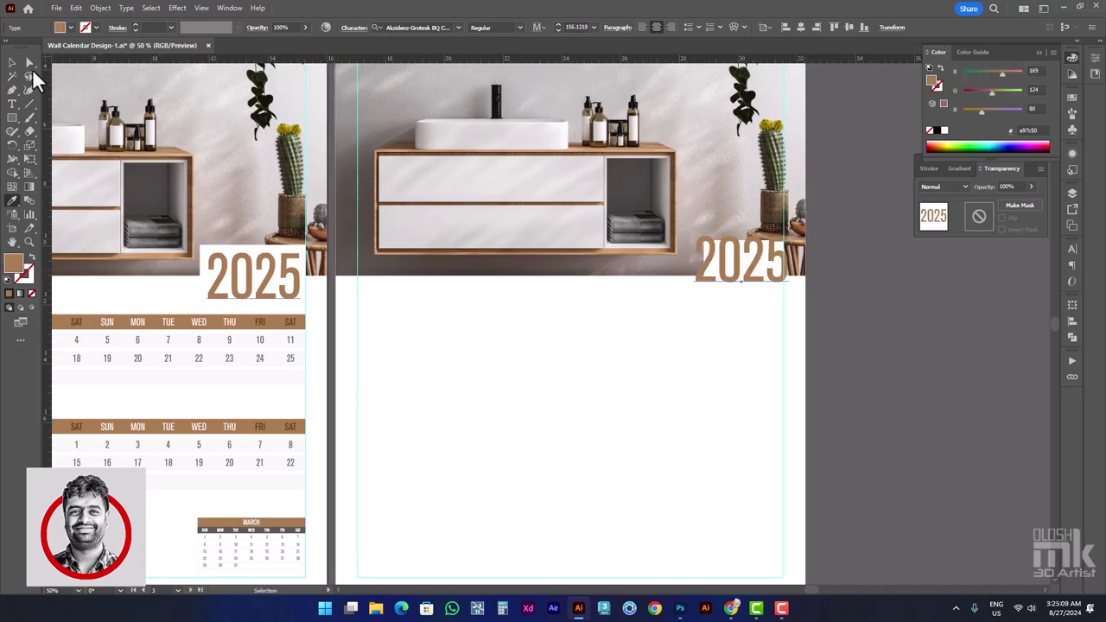
{"action": "left_click", "coordinate": [12, 62]}
{"action": "left_click", "coordinate": [734, 259]}
{"action": "scroll", "coordinate": [757, 267], "scroll_direction": "up", "scroll_amount": 2}
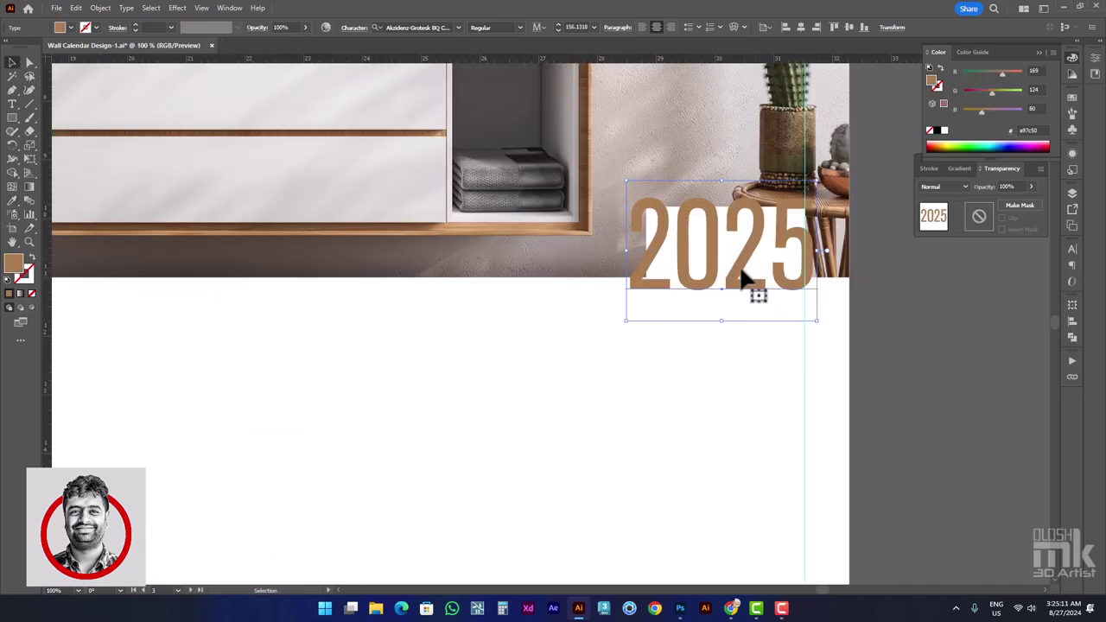
{"action": "left_click_drag", "start_coordinate": [744, 274], "coordinate": [730, 304]}
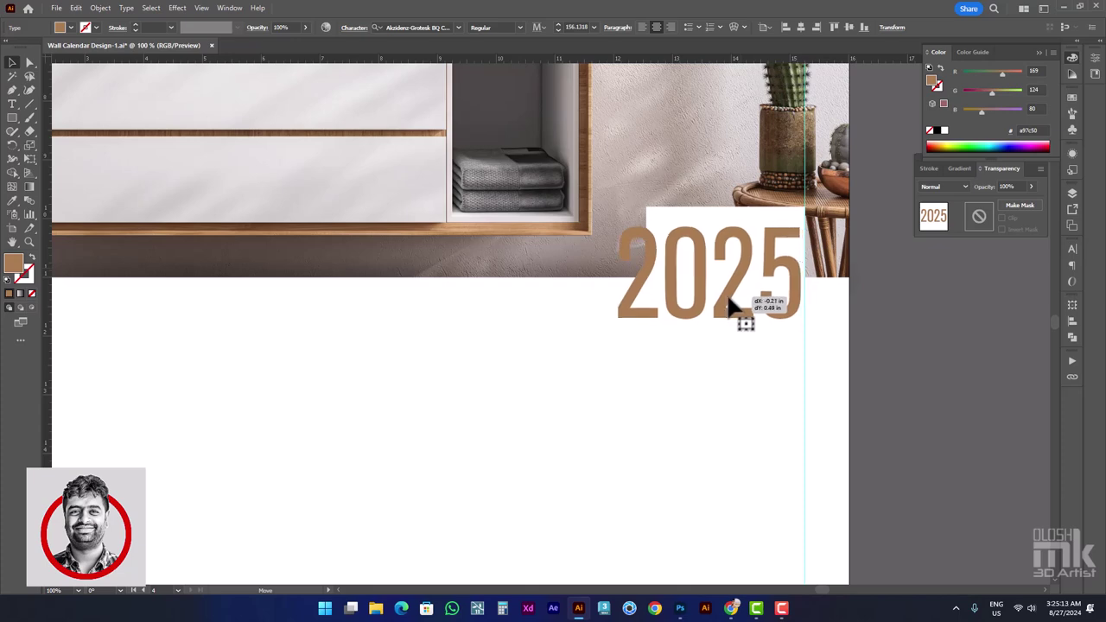
{"action": "left_click_drag", "start_coordinate": [730, 304], "coordinate": [708, 247]}
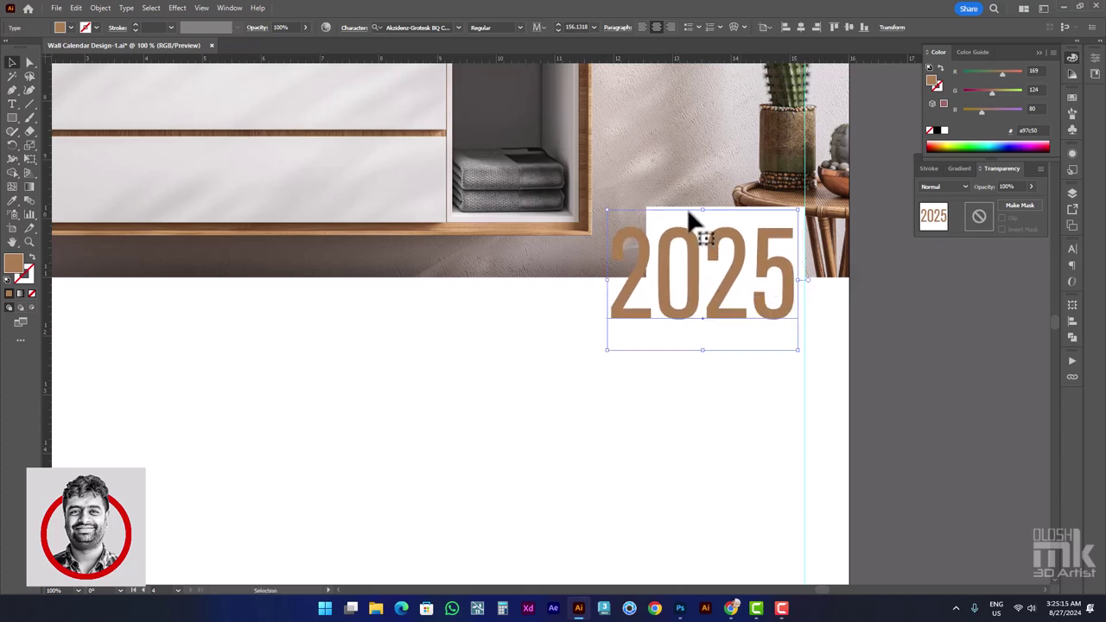
Resize the white box to about 3.47 × 1.91 in to frame the 2025
{"action": "left_click", "coordinate": [658, 215]}
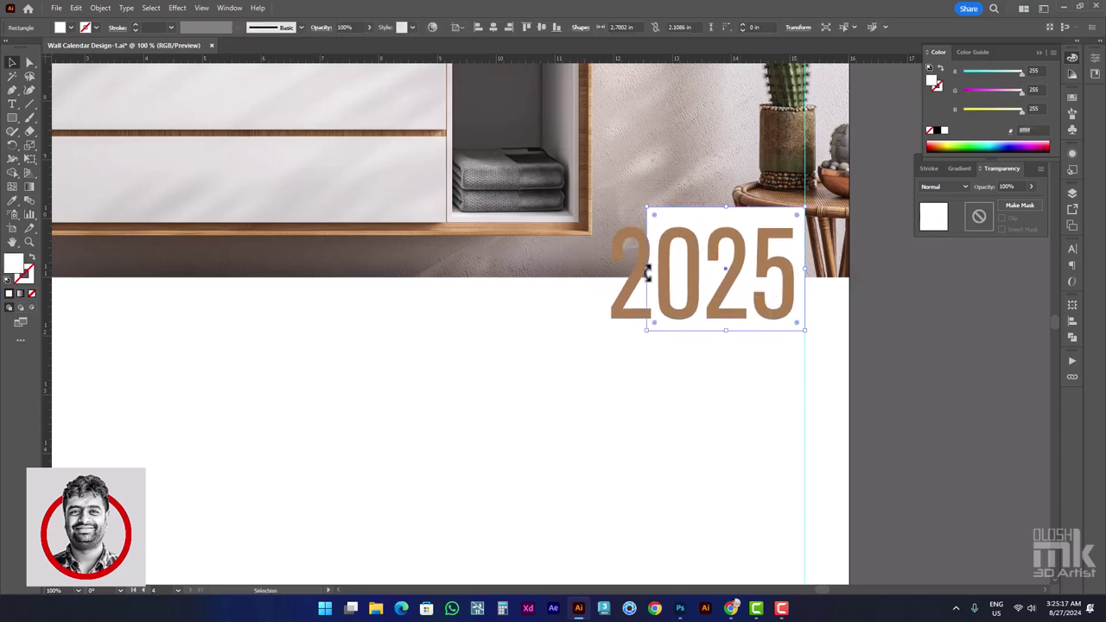
{"action": "left_click_drag", "start_coordinate": [648, 272], "coordinate": [601, 274]}
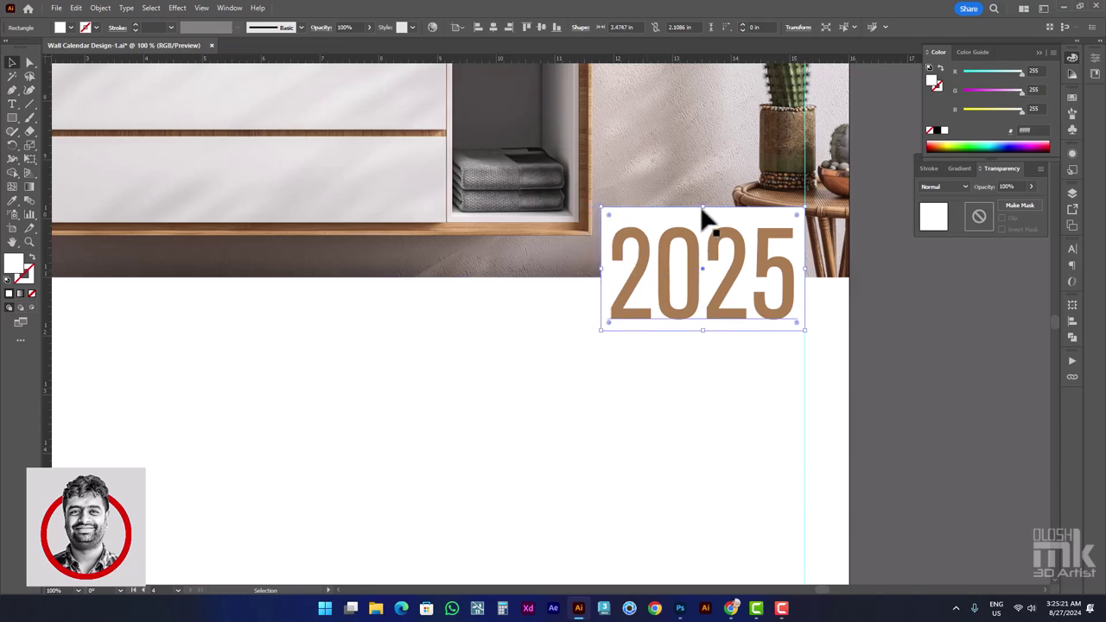
{"action": "left_click_drag", "start_coordinate": [703, 208], "coordinate": [701, 221]}
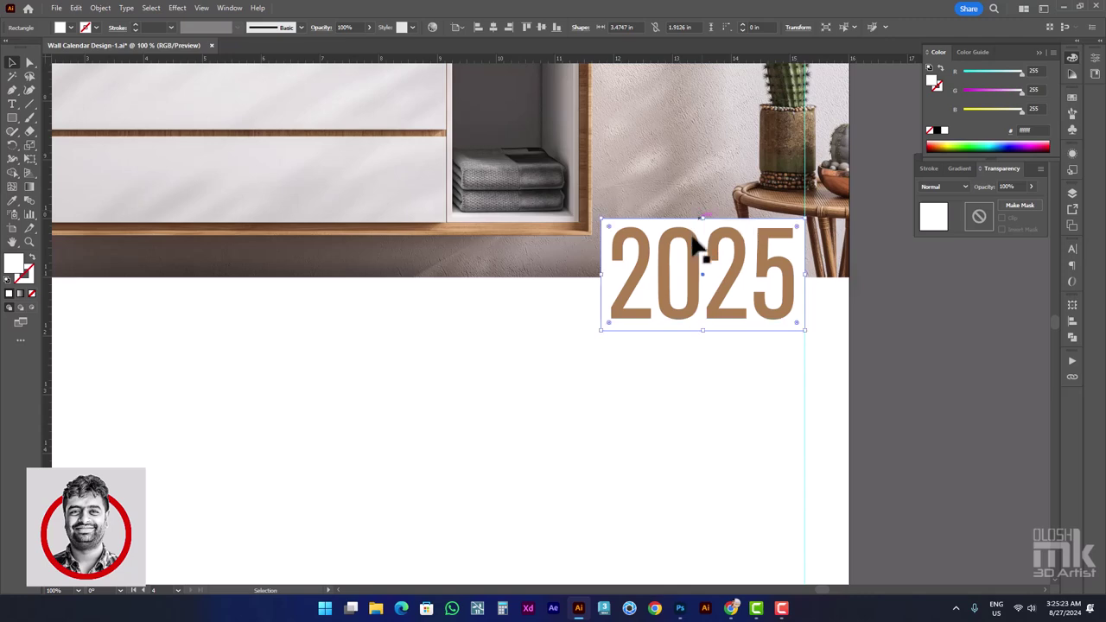
{"action": "scroll", "coordinate": [616, 284], "scroll_direction": "up", "scroll_amount": 3}
{"action": "left_click_drag", "start_coordinate": [608, 277], "coordinate": [603, 287]}
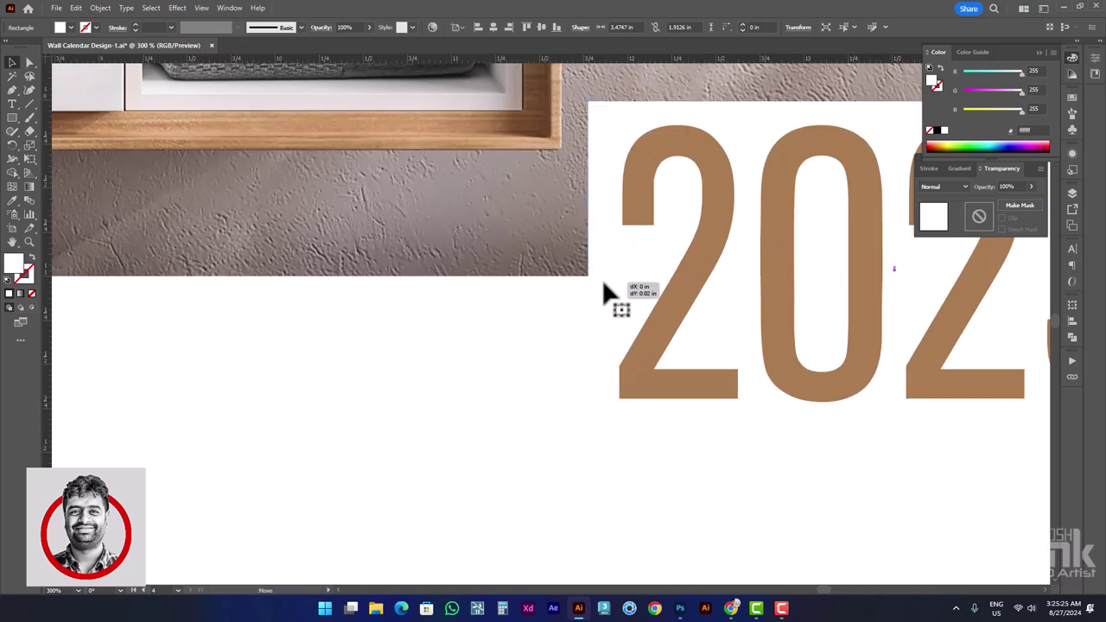
{"action": "left_click_drag", "start_coordinate": [678, 309], "coordinate": [679, 316]}
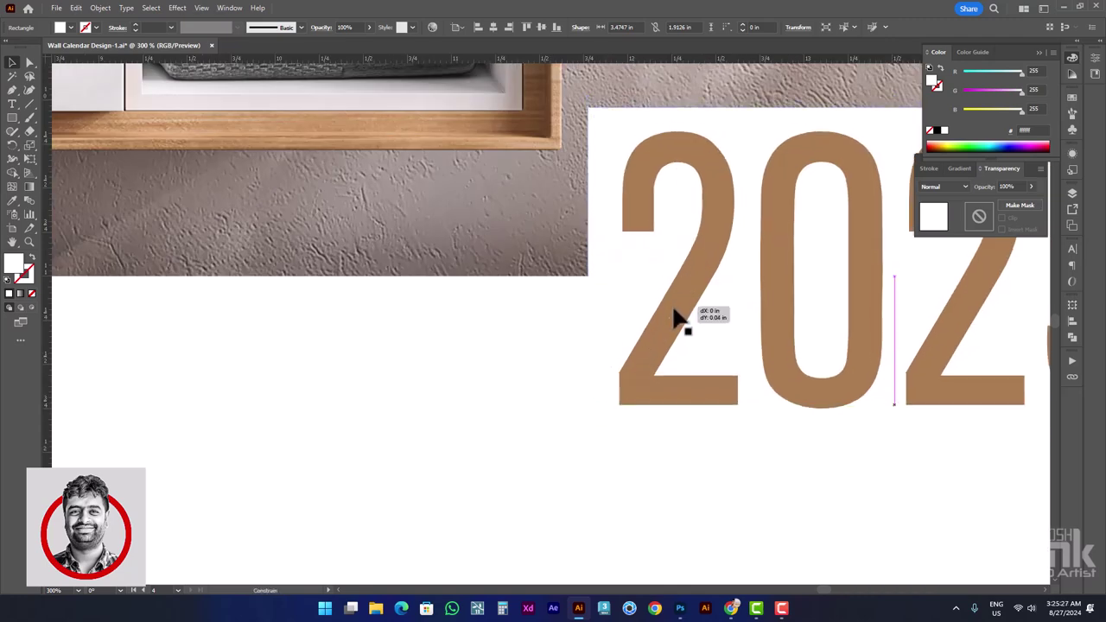
{"action": "scroll", "coordinate": [630, 313], "scroll_direction": "down", "scroll_amount": 4}
Drag a page-wide text area below the header, set it to 36 pt, and clear the placeholder
{"action": "left_click", "coordinate": [898, 352]}
{"action": "scroll", "coordinate": [863, 347], "scroll_direction": "down", "scroll_amount": 2}
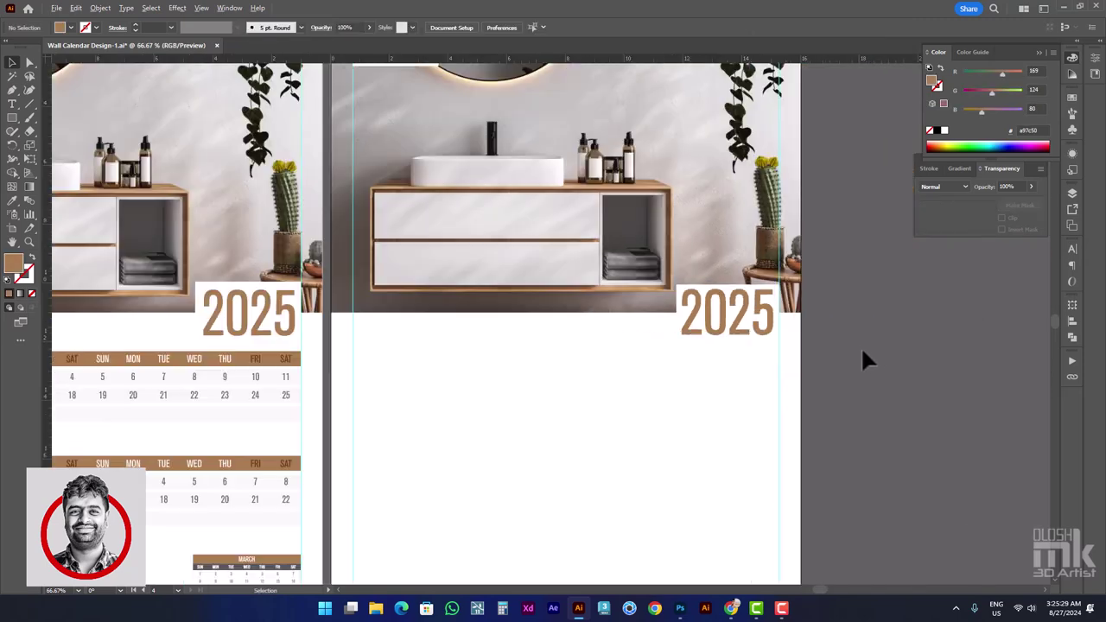
{"action": "scroll", "coordinate": [860, 345], "scroll_direction": "down", "scroll_amount": 1}
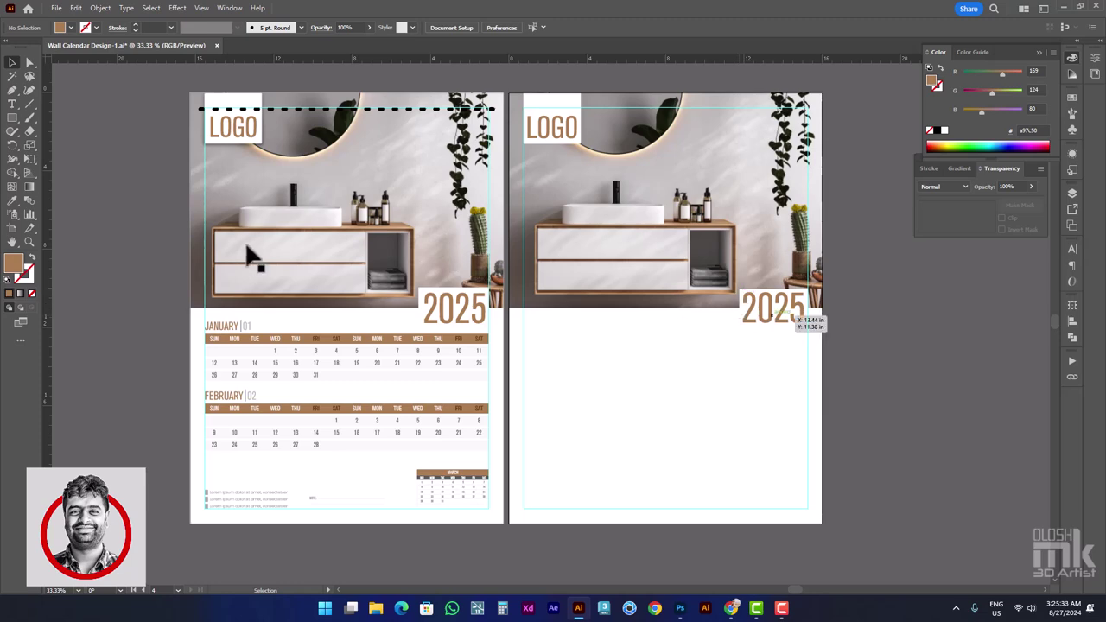
{"action": "left_click", "coordinate": [12, 107]}
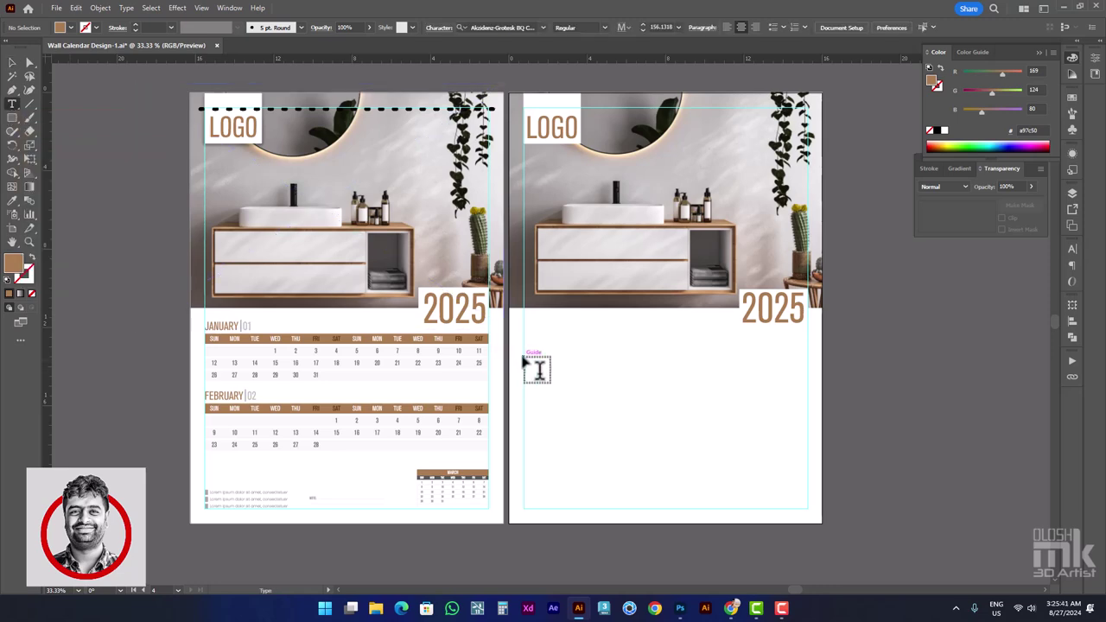
{"action": "left_click_drag", "start_coordinate": [523, 357], "coordinate": [808, 413]}
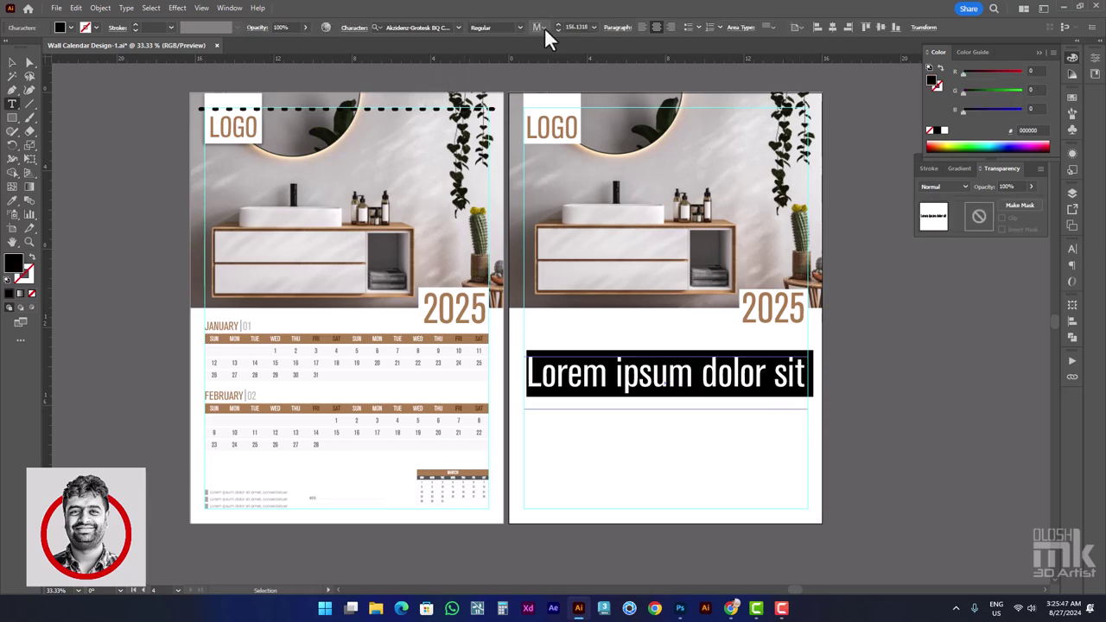
{"action": "left_click", "coordinate": [595, 27]}
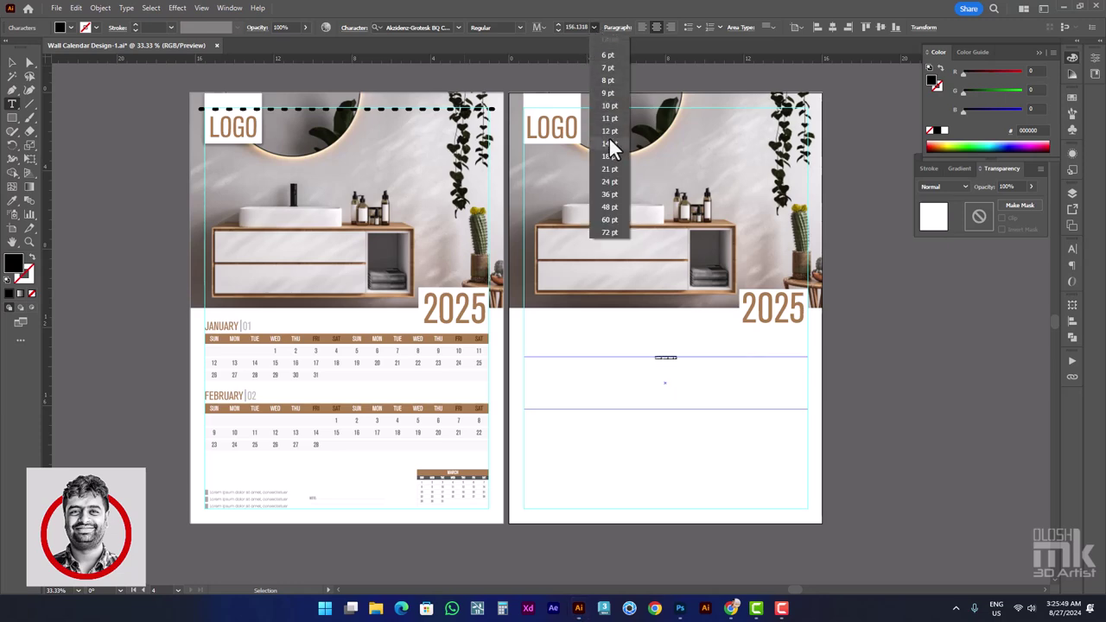
{"action": "left_click", "coordinate": [610, 195]}
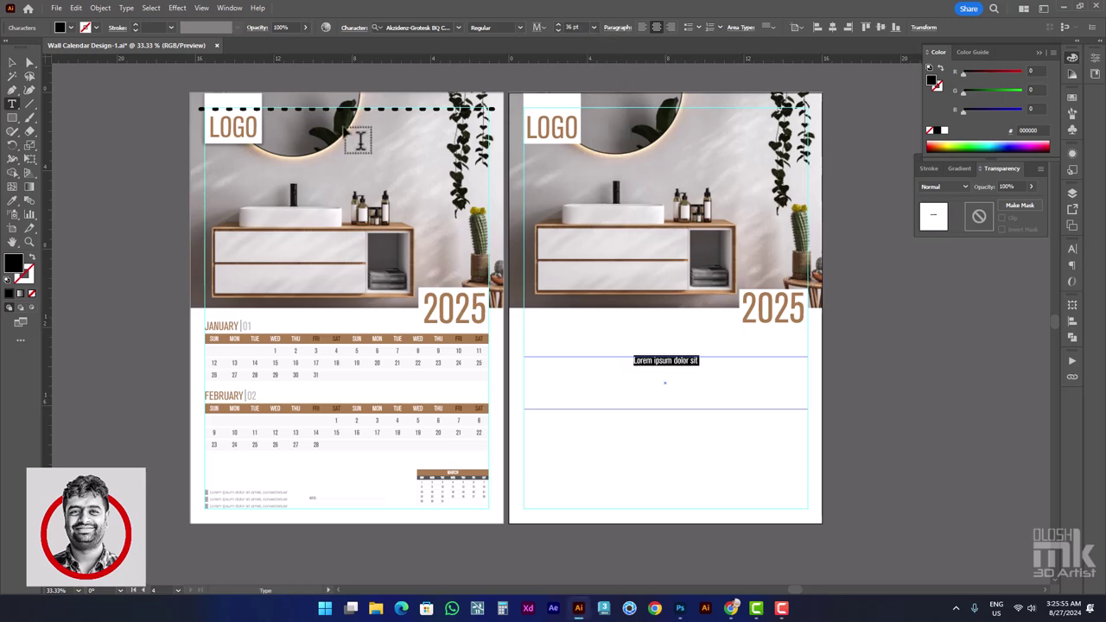
{"action": "key", "text": "BackSpace"}
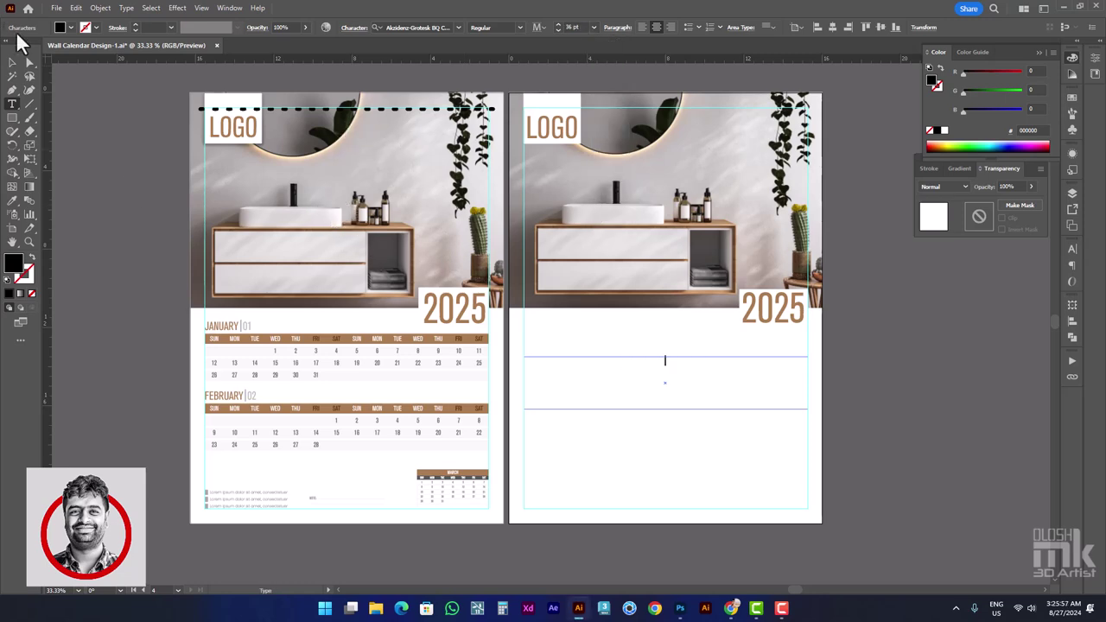
{"action": "left_click", "coordinate": [12, 63]}
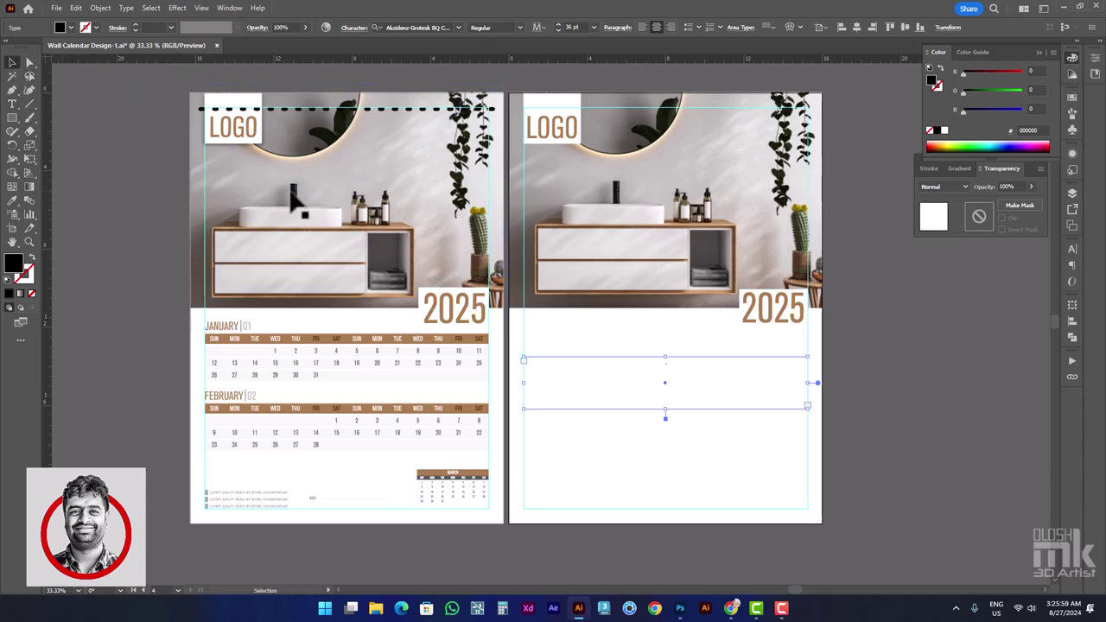
{"action": "left_click", "coordinate": [658, 480]}
{"action": "left_click_drag", "start_coordinate": [627, 406], "coordinate": [602, 372]}
Set the text area to 4 rows and 14 columns in Area Type Options
{"action": "left_click", "coordinate": [127, 9]}
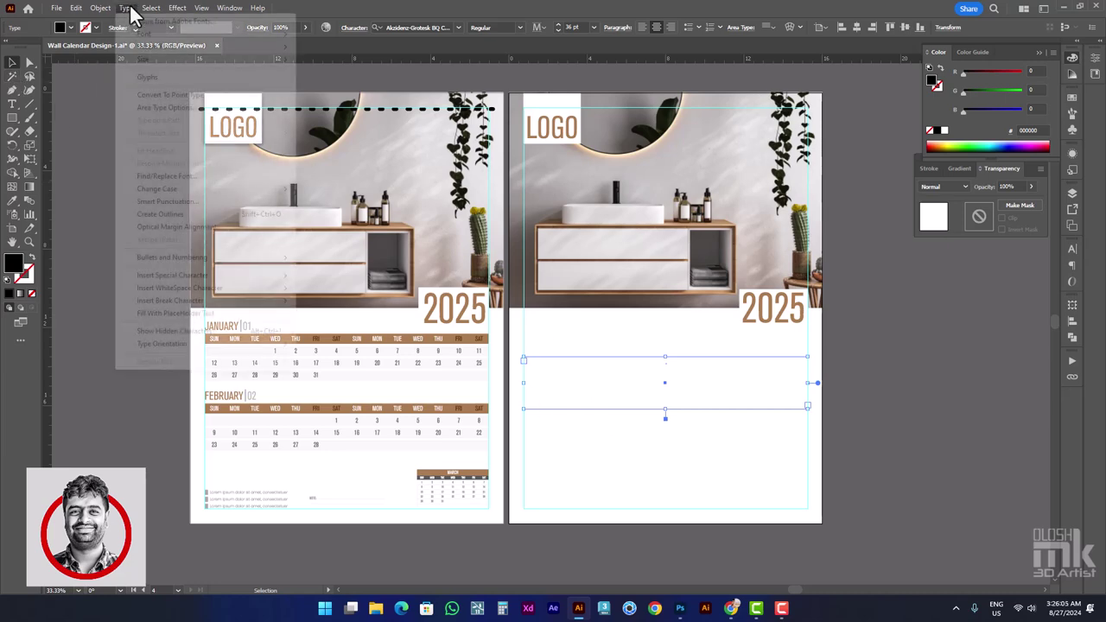
{"action": "left_click", "coordinate": [166, 108]}
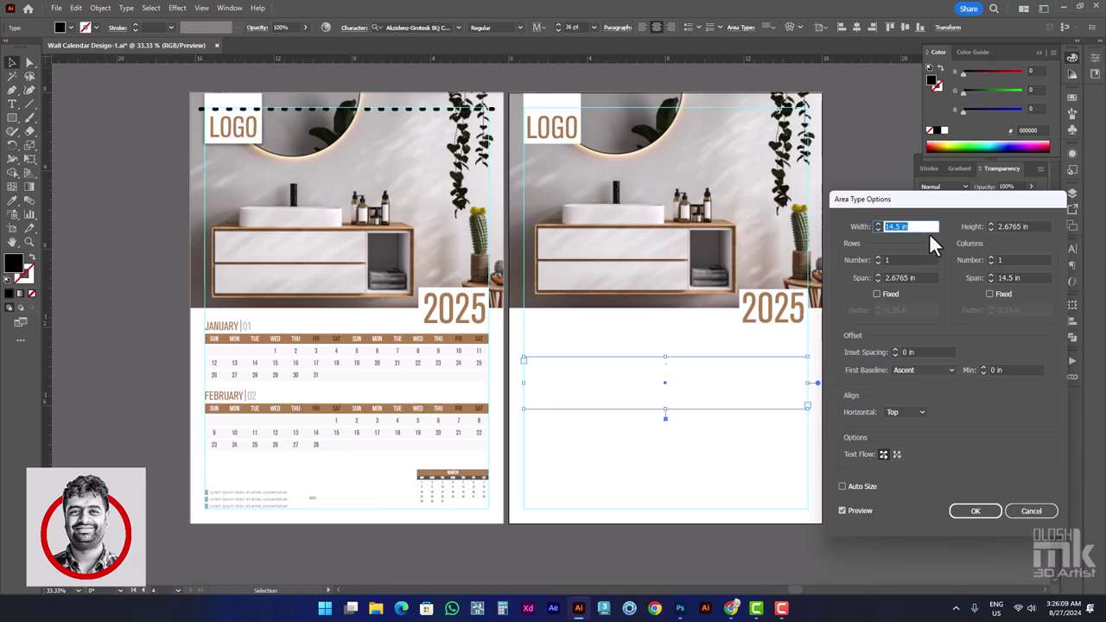
{"action": "left_click", "coordinate": [877, 258]}
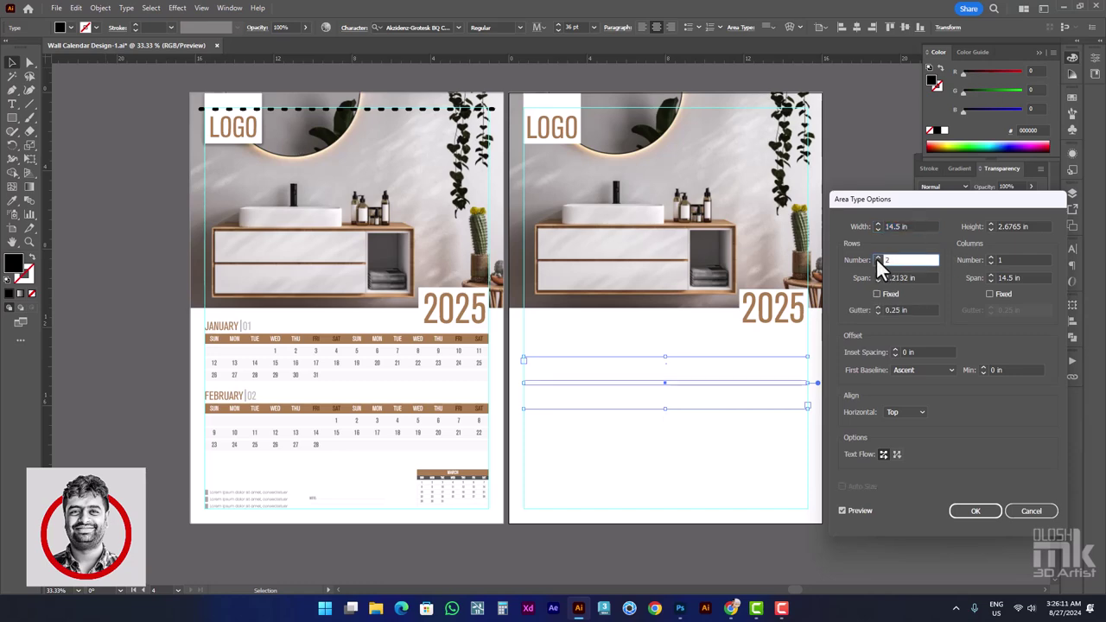
{"action": "left_click", "coordinate": [876, 258]}
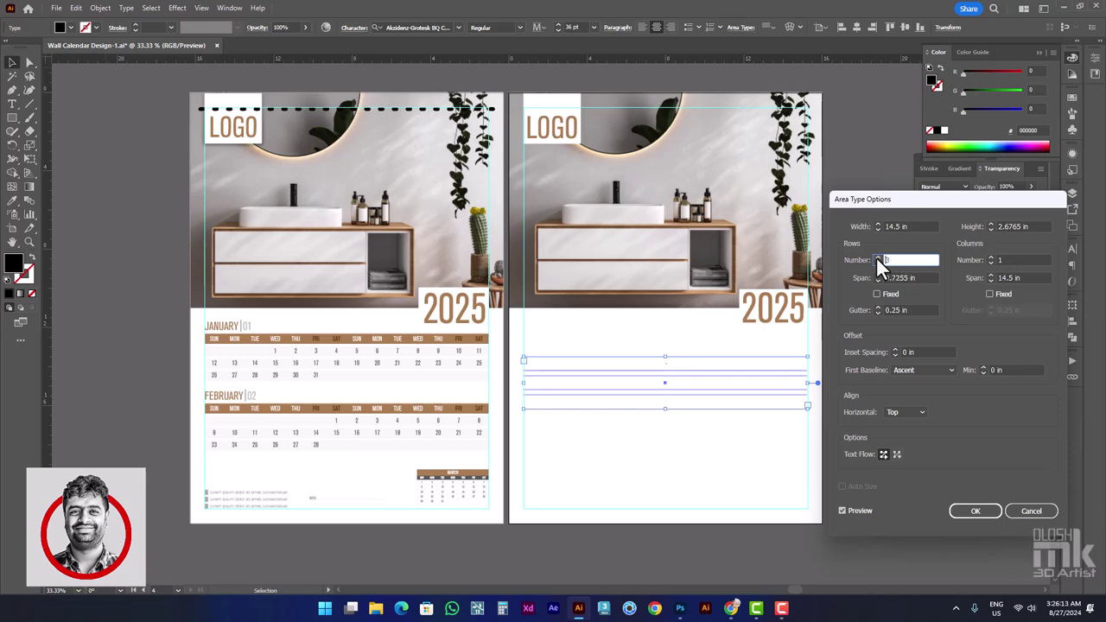
{"action": "left_click", "coordinate": [876, 257]}
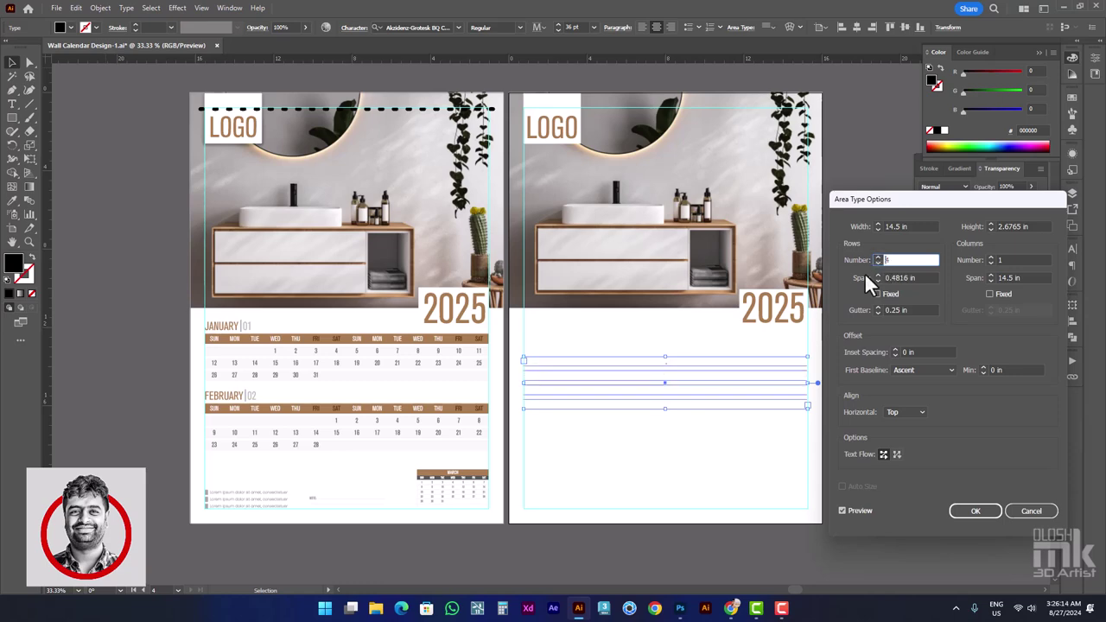
{"action": "left_click", "coordinate": [990, 256]}
{"action": "left_click", "coordinate": [990, 257]}
{"action": "left_click", "coordinate": [991, 256]}
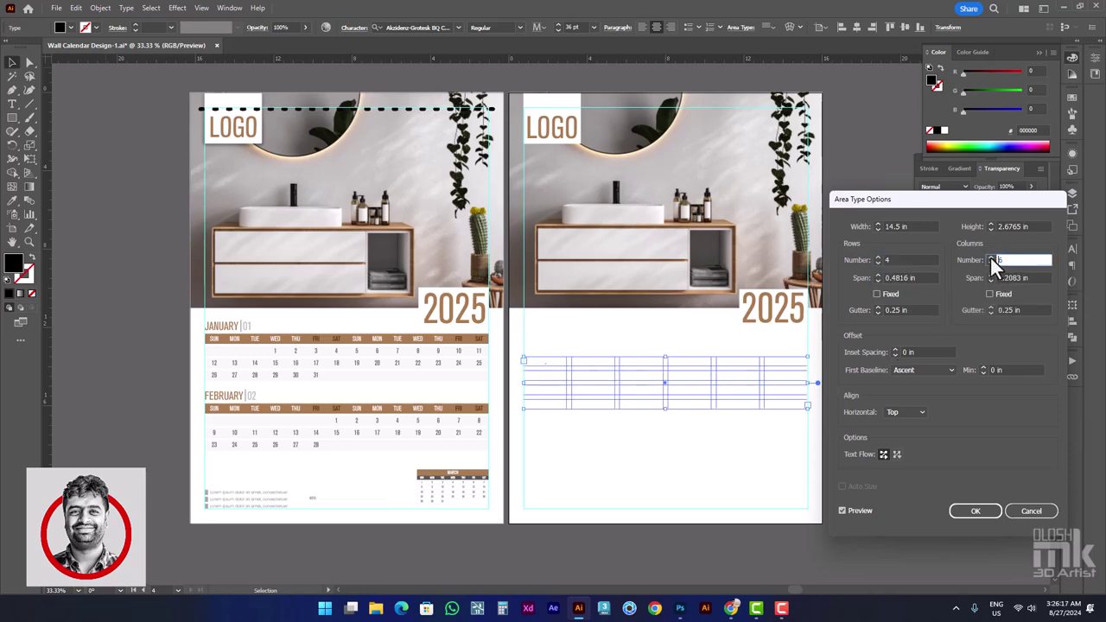
{"action": "left_click", "coordinate": [990, 256]}
{"action": "left_click", "coordinate": [991, 257]}
{"action": "left_click", "coordinate": [991, 256]}
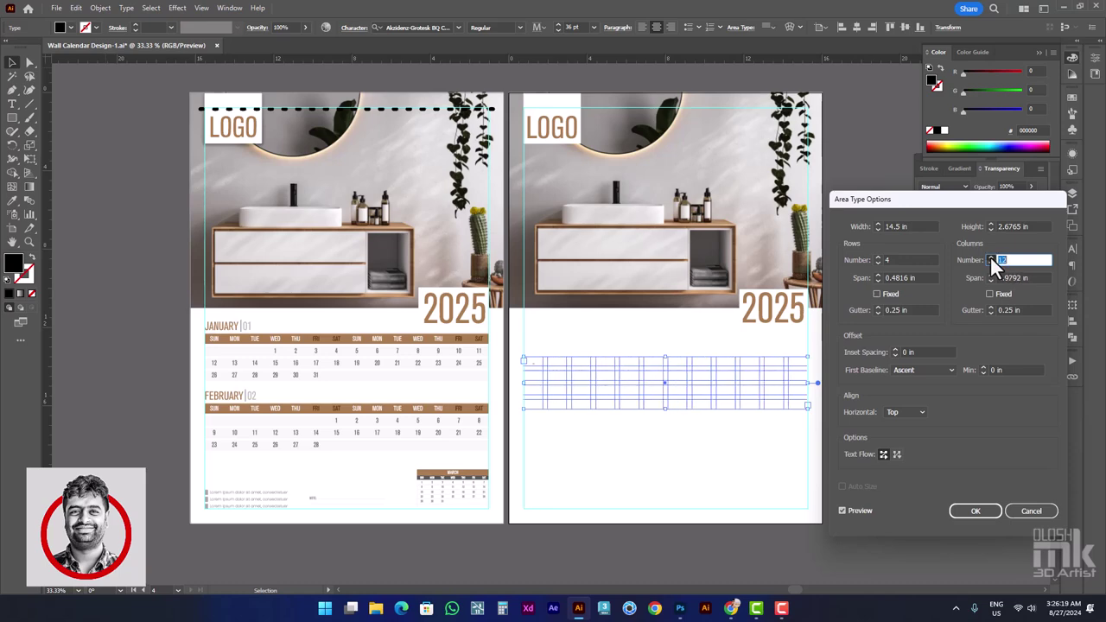
{"action": "left_click", "coordinate": [990, 257]}
{"action": "type", "text": "14"}
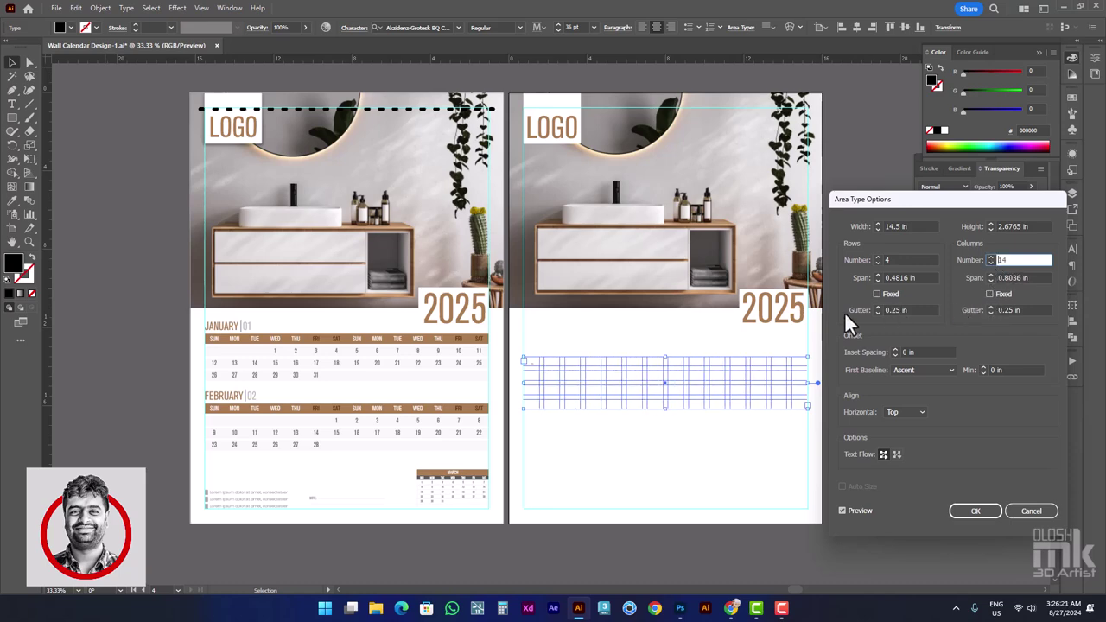
Set row and column gutters to 0.125 in and First Baseline to Leading
{"action": "left_click", "coordinate": [878, 312]}
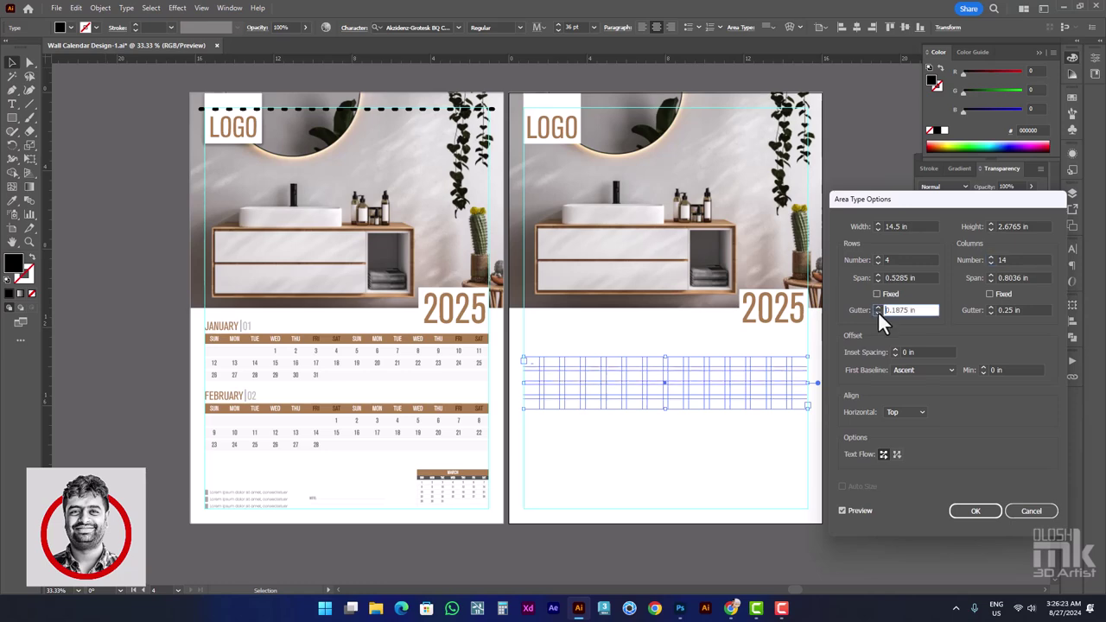
{"action": "left_click", "coordinate": [877, 308]}
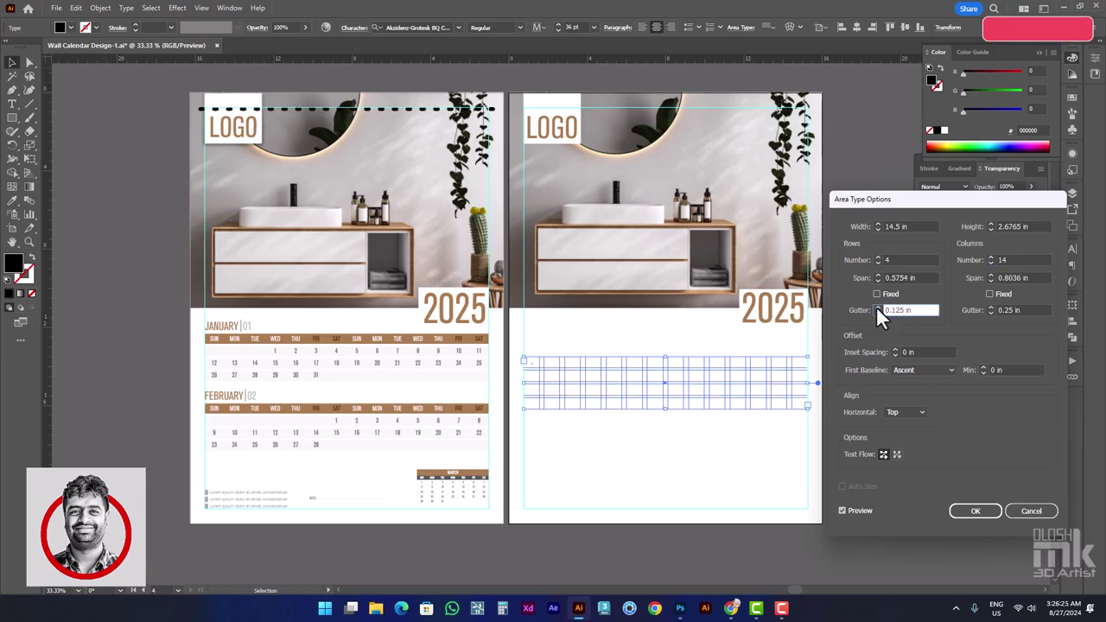
{"action": "left_click", "coordinate": [991, 313]}
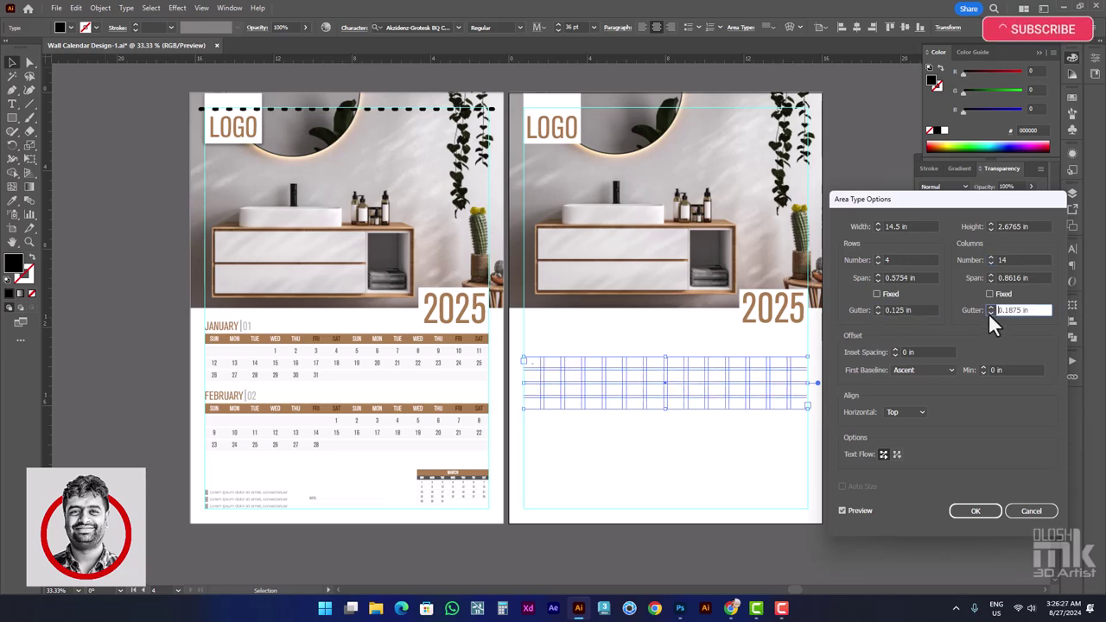
{"action": "left_click", "coordinate": [939, 368]}
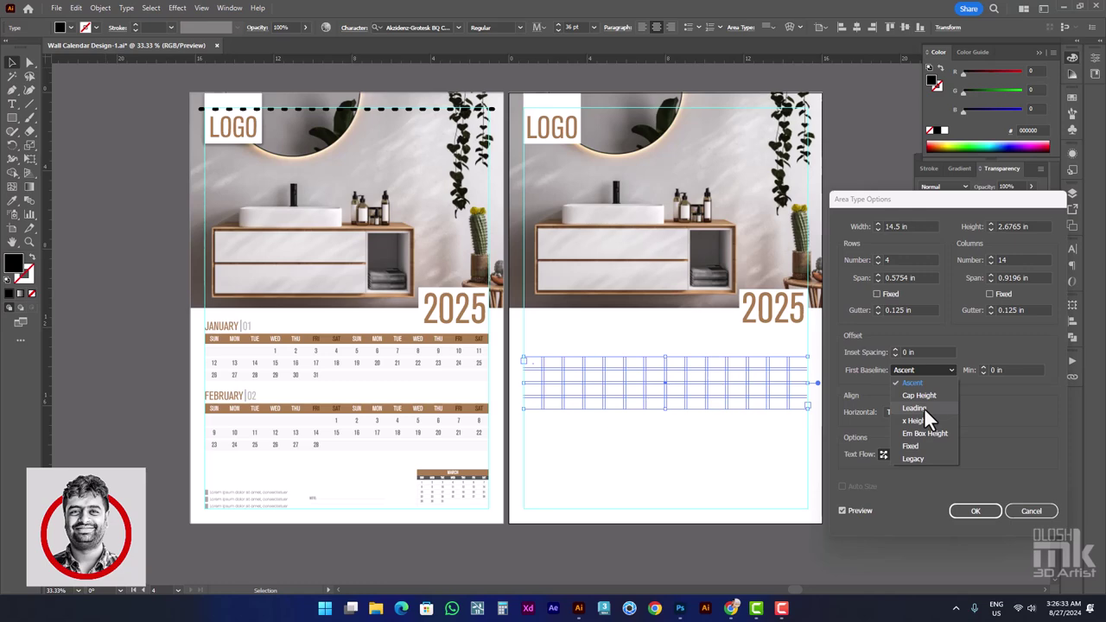
{"action": "left_click", "coordinate": [923, 407]}
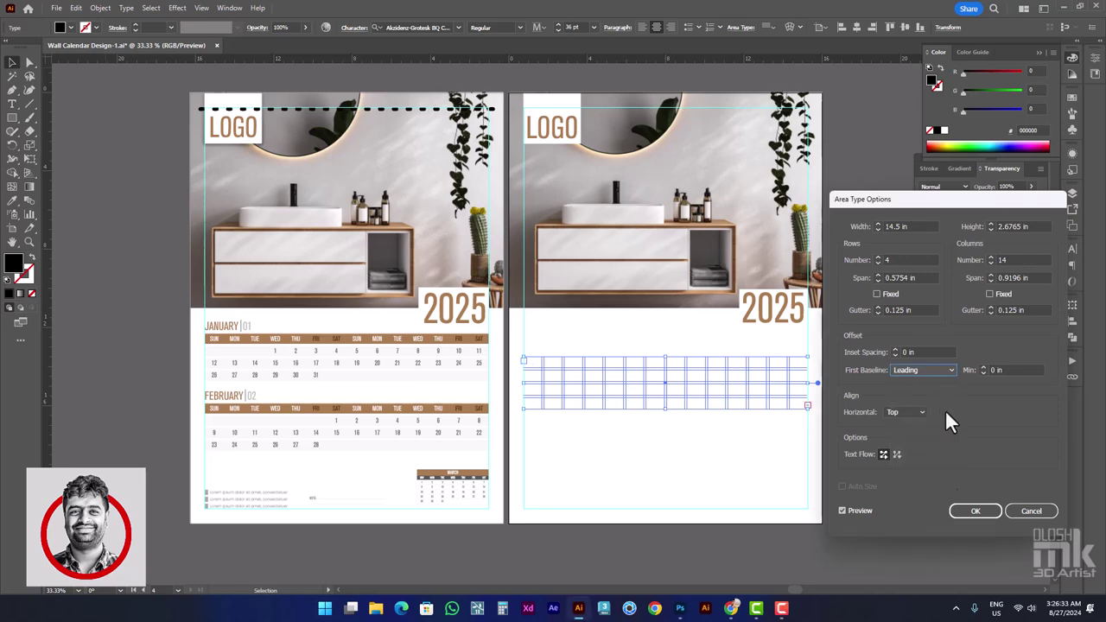
{"action": "left_click", "coordinate": [971, 511]}
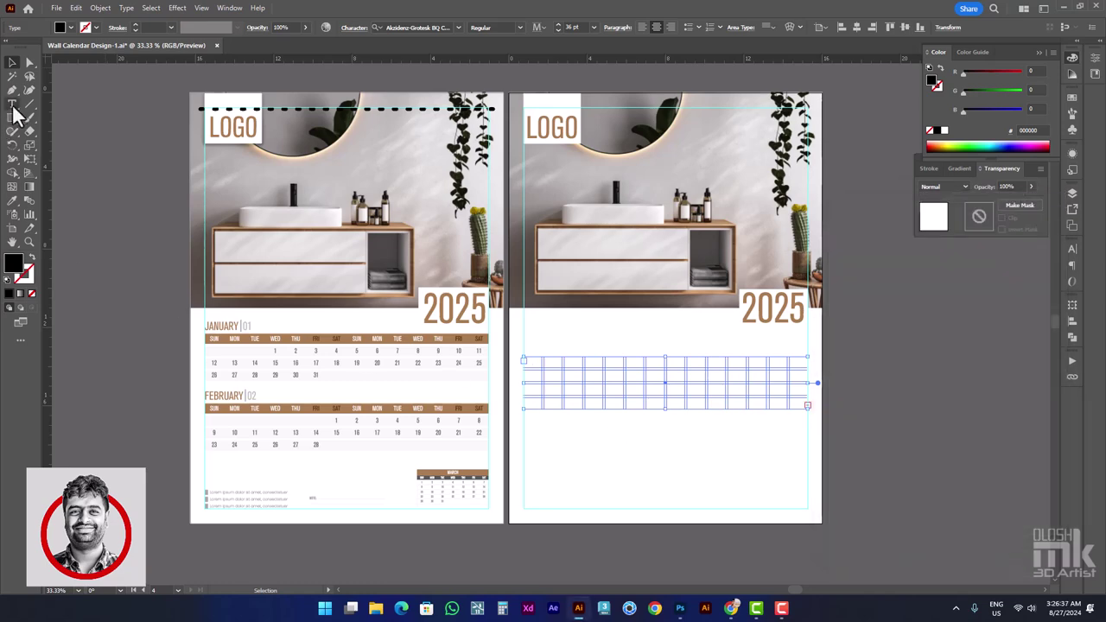
{"action": "left_click", "coordinate": [12, 105]}
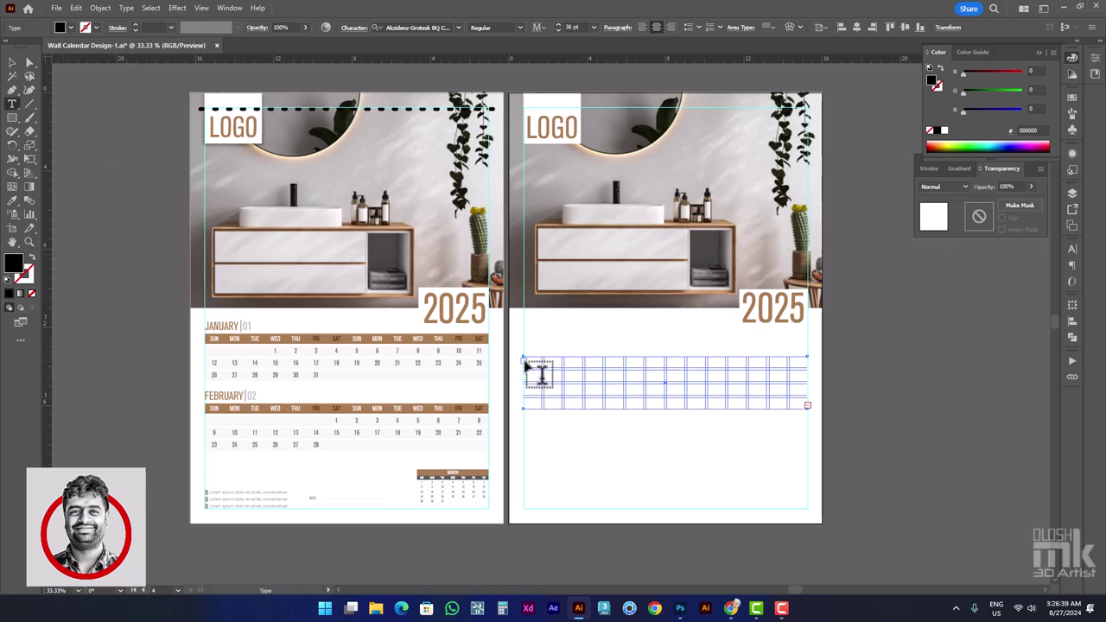
{"action": "key", "text": "ctrl+shift+a"}
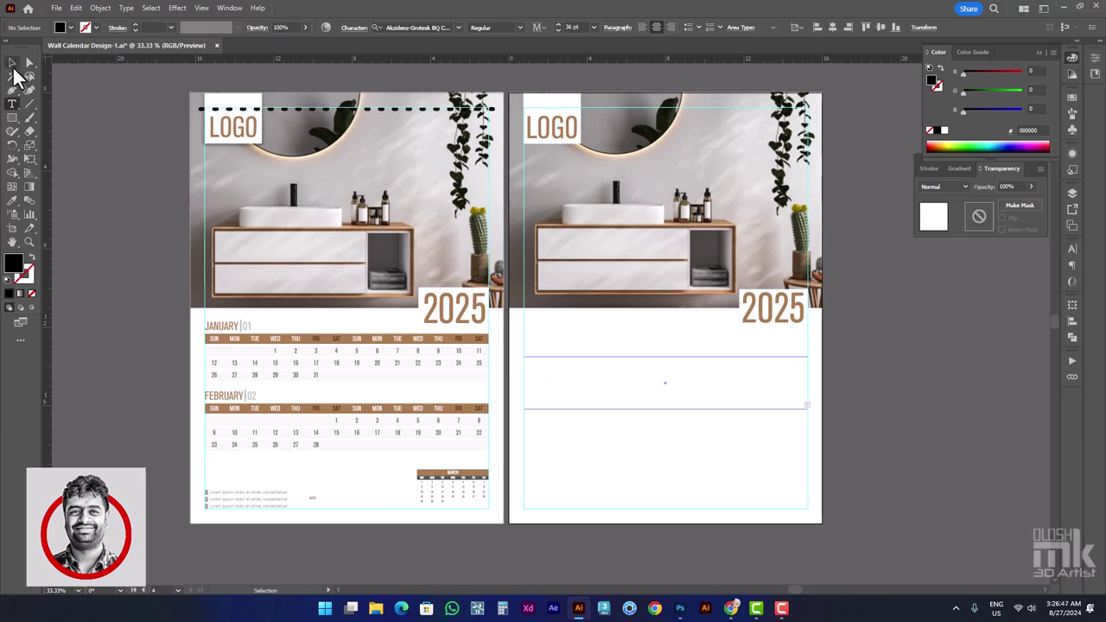
{"action": "key", "text": "ctrl"}
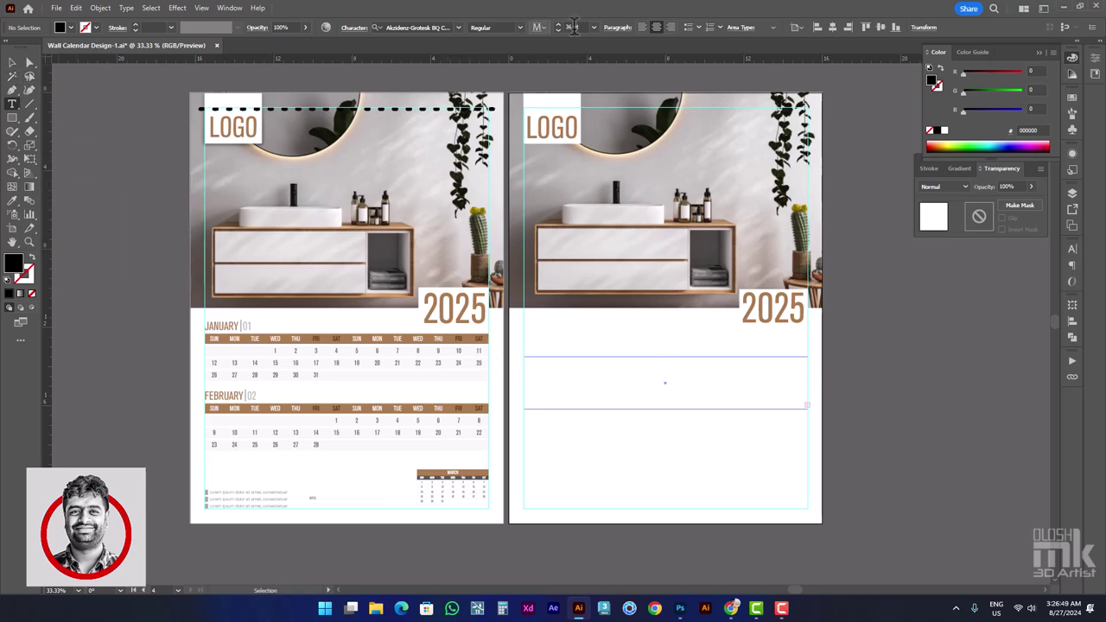
{"action": "left_click", "coordinate": [592, 27]}
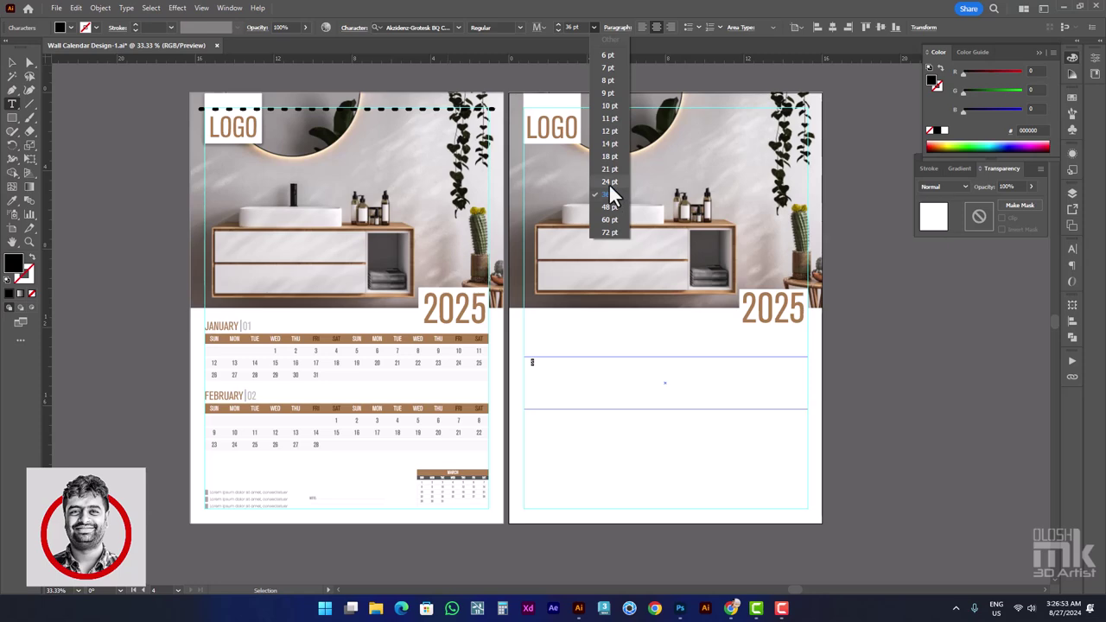
Set the font size to 24 pt and zoom in on the empty page-two grid frame
{"action": "left_click", "coordinate": [609, 182]}
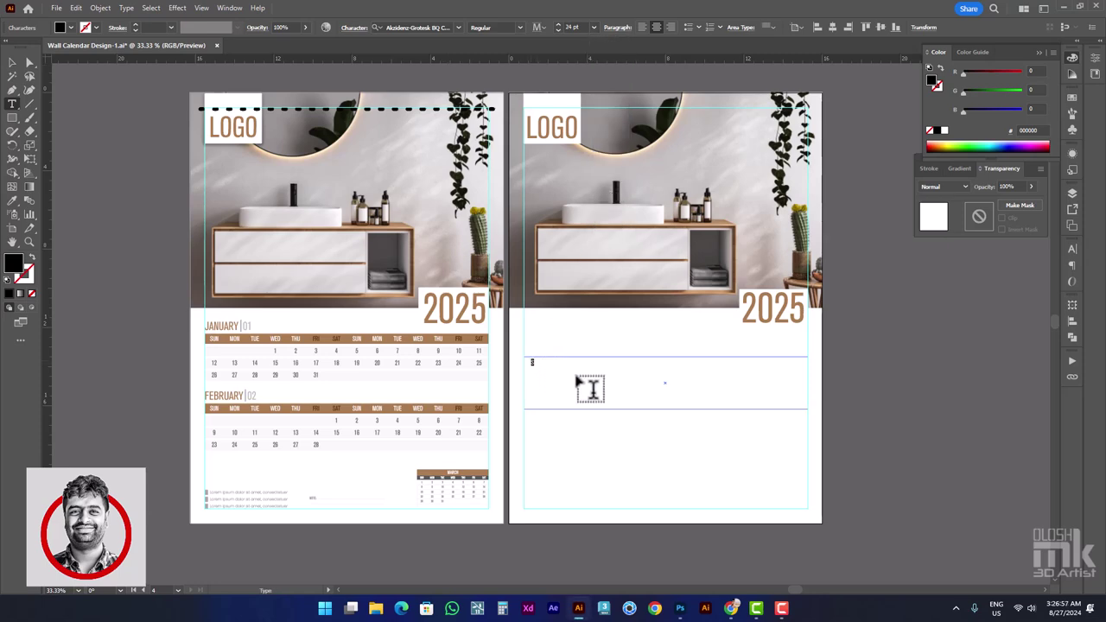
{"action": "scroll", "coordinate": [733, 388], "scroll_direction": "up", "scroll_amount": 2}
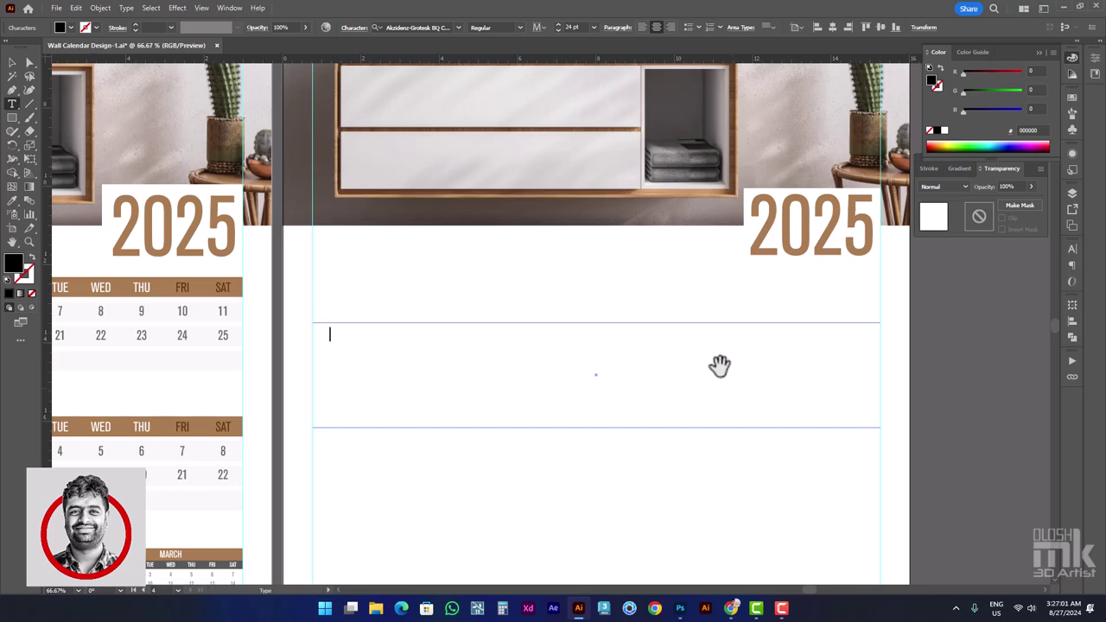
Type the weekday labels SUN through SAT across the first seven columns
{"action": "type", "text": "SUN     "}
{"action": "type", "text": "MON"}
{"action": "key", "text": "Tab"}
{"action": "type", "text": "TUE"}
{"action": "type", "text": "E"}
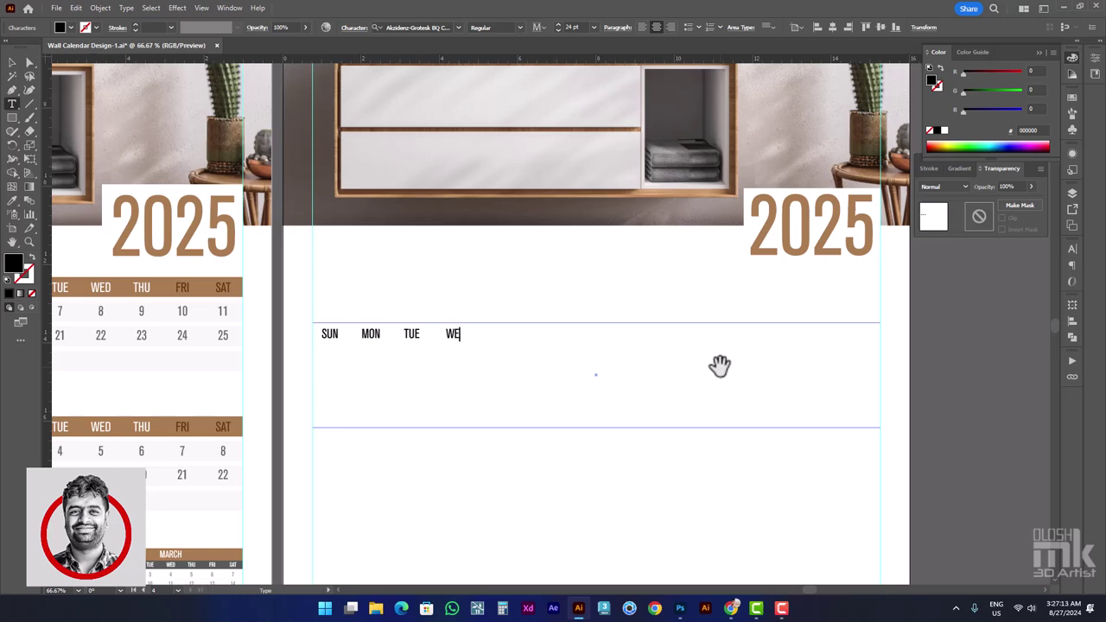
{"action": "type", "text": "D TH"}
{"action": "type", "text": "U"}
{"action": "type", "text": "RI "}
{"action": "type", "text": "SAT S"}
{"action": "type", "text": "UN"}
{"action": "key", "text": "BackSpace"}
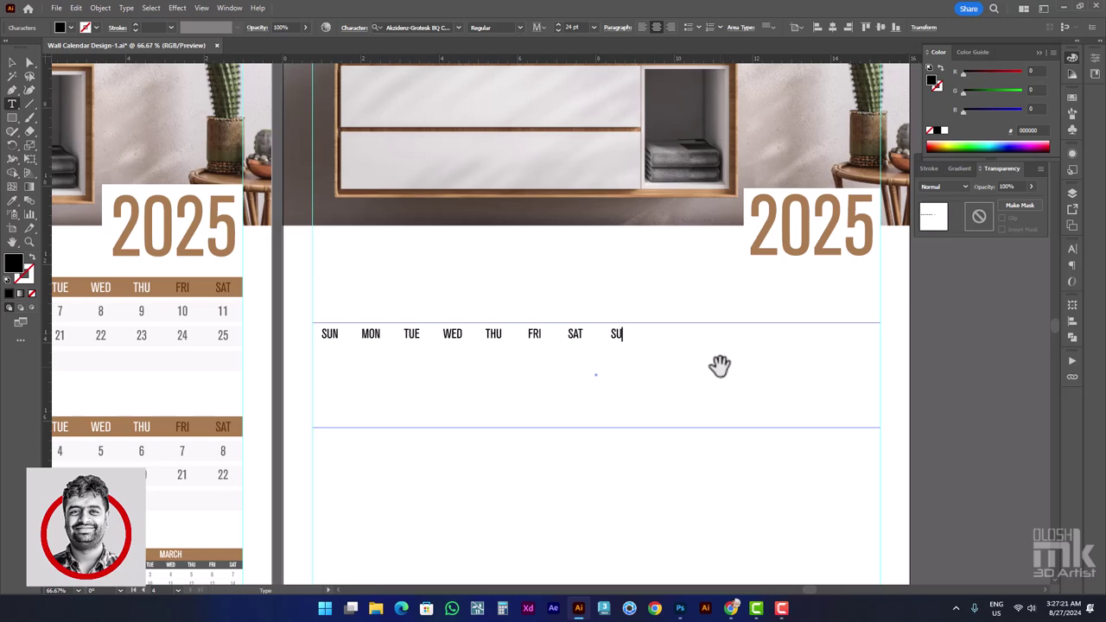
{"action": "key", "text": "BackSpace"}
{"action": "key", "text": "BackSpace"}
Copy SUN–SAT and paste it after SAT to fill the remaining seven columns
{"action": "key", "text": "ctrl+shift+Left"}
{"action": "key", "text": "ctrl+shift+Left"}
{"action": "key", "text": "ctrl+shift+Left"}
{"action": "key", "text": "ctrl+shift+Left"}
{"action": "key", "text": "ctrl+shift+Left"}
{"action": "key", "text": "ctrl+shift+Left"}
{"action": "key", "text": "ctrl+c"}
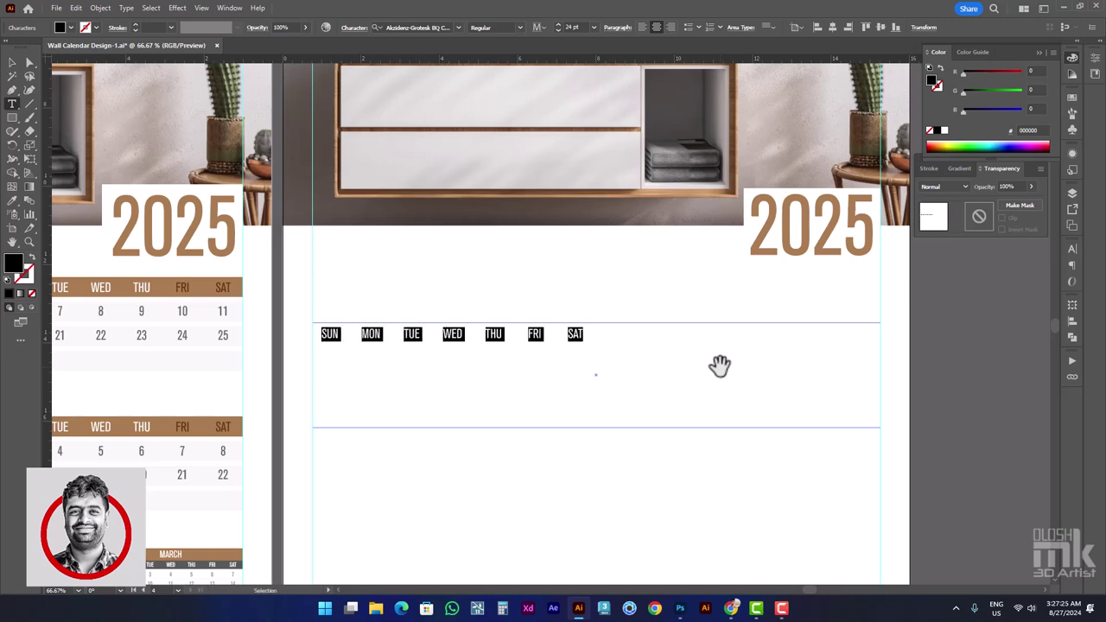
{"action": "left_click", "coordinate": [588, 331]}
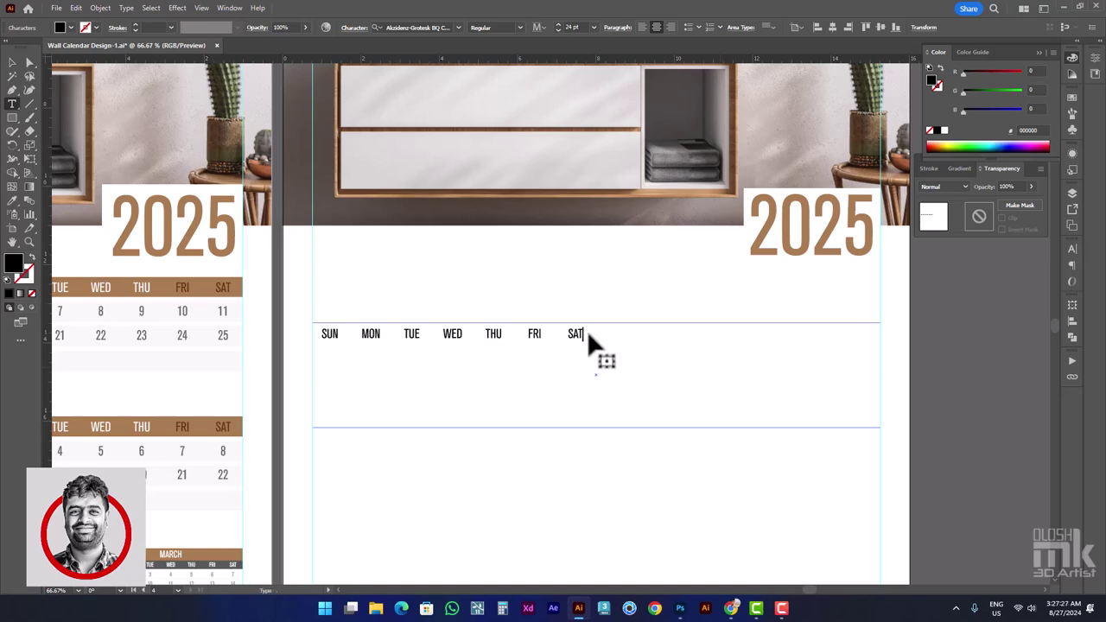
{"action": "key", "text": "Tab"}
{"action": "key", "text": "ctrl+v"}
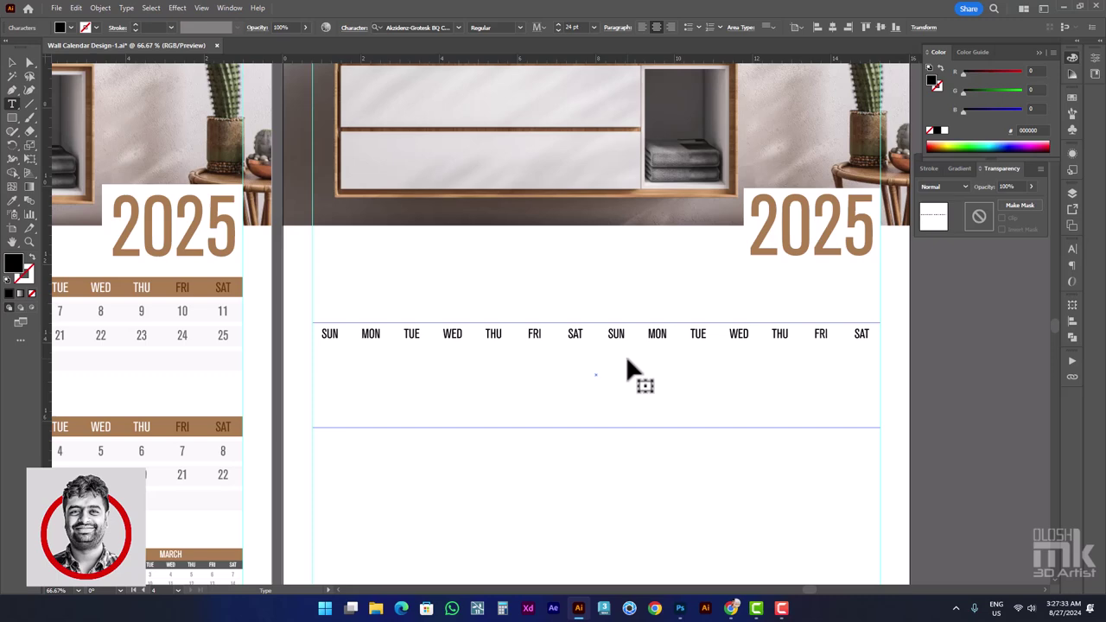
Enter the first two weeks of January dates, up to 14, one per cell
{"action": "type", "text": "3"}
{"action": "key", "text": "Tab"}
{"action": "type", "text": "4"}
{"action": "key", "text": "Tab"}
{"action": "type", "text": "5"}
{"action": "key", "text": "Tab"}
{"action": "type", "text": "6"}
{"action": "key", "text": "Tab"}
{"action": "type", "text": "7"}
{"action": "key", "text": "Tab"}
{"action": "type", "text": "9"}
{"action": "key", "text": "Tab"}
{"action": "type", "text": "10"}
{"action": "key", "text": "Tab"}
{"action": "type", "text": "11"}
{"action": "key", "text": "Tab"}
{"action": "type", "text": "1 2 3 "}
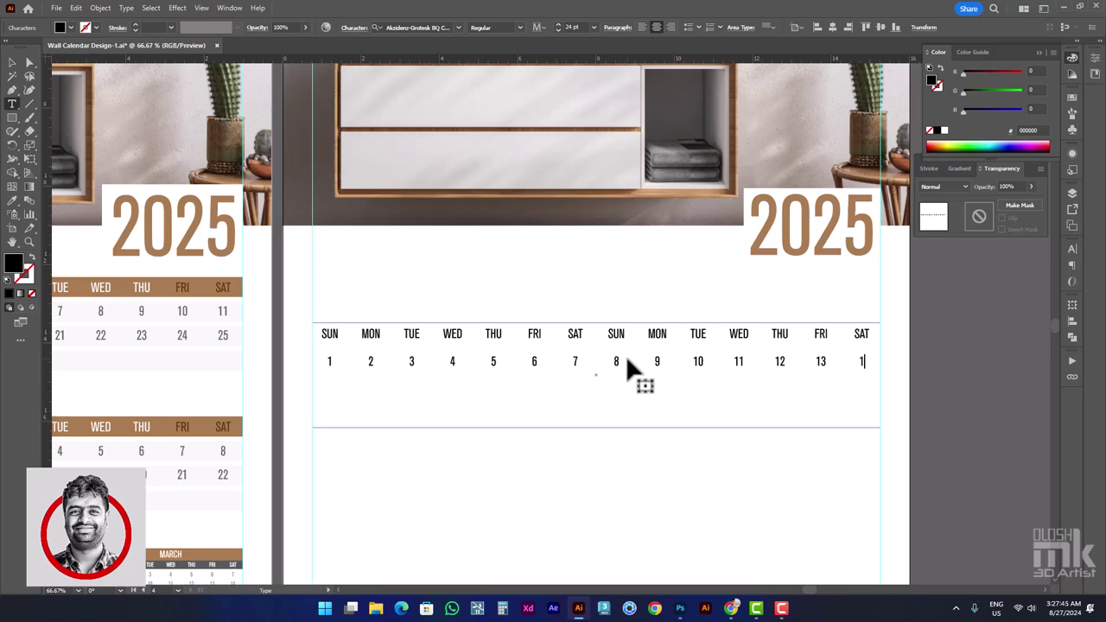
{"action": "type", "text": "4"}
{"action": "key", "text": "Return"}
Enter January dates 15 through 31, ending with 30 and 31
{"action": "type", "text": "15 1"}
{"action": "type", "text": "6"}
{"action": "key", "text": "Tab"}
{"action": "type", "text": "17"}
{"action": "key", "text": "Tab"}
{"action": "type", "text": "18"}
{"action": "key", "text": "Tab"}
{"action": "type", "text": "19"}
{"action": "key", "text": "Tab"}
{"action": "type", "text": "20"}
{"action": "key", "text": "Tab"}
{"action": "type", "text": "21"}
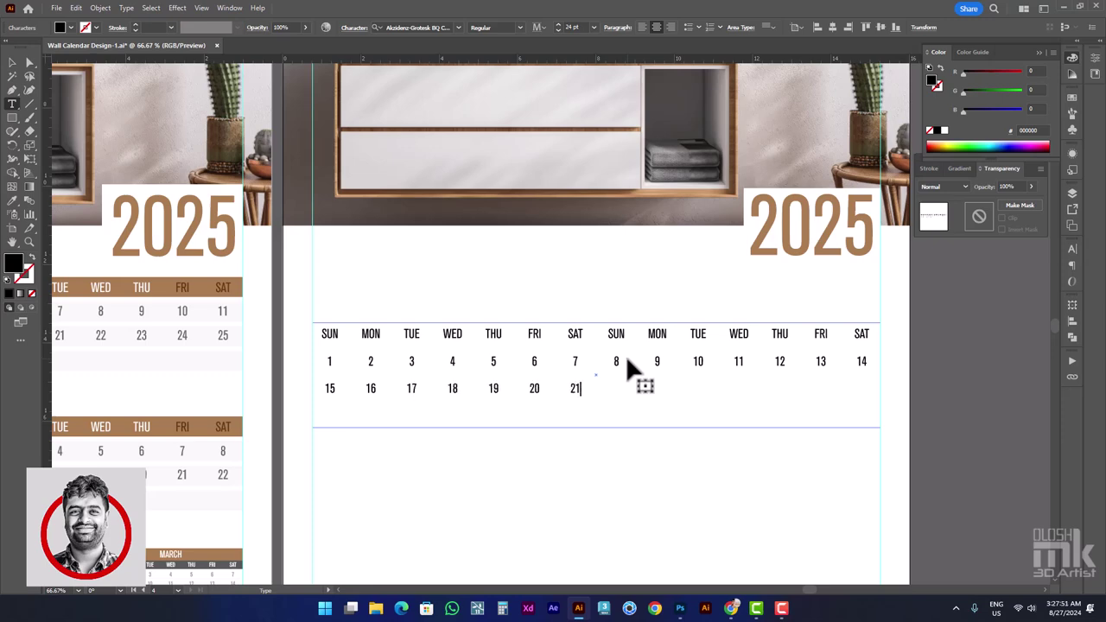
{"action": "key", "text": "Tab"}
{"action": "type", "text": "22"}
{"action": "key", "text": "Tab"}
{"action": "type", "text": "23"}
{"action": "key", "text": "Tab"}
{"action": "type", "text": "24"}
{"action": "key", "text": "Tab"}
{"action": "type", "text": "25 "}
{"action": "type", "text": "26 2"}
{"action": "type", "text": "7"}
{"action": "key", "text": "Tab"}
{"action": "type", "text": "28 29"}
{"action": "key", "text": "Tab"}
{"action": "type", "text": "30 31"}
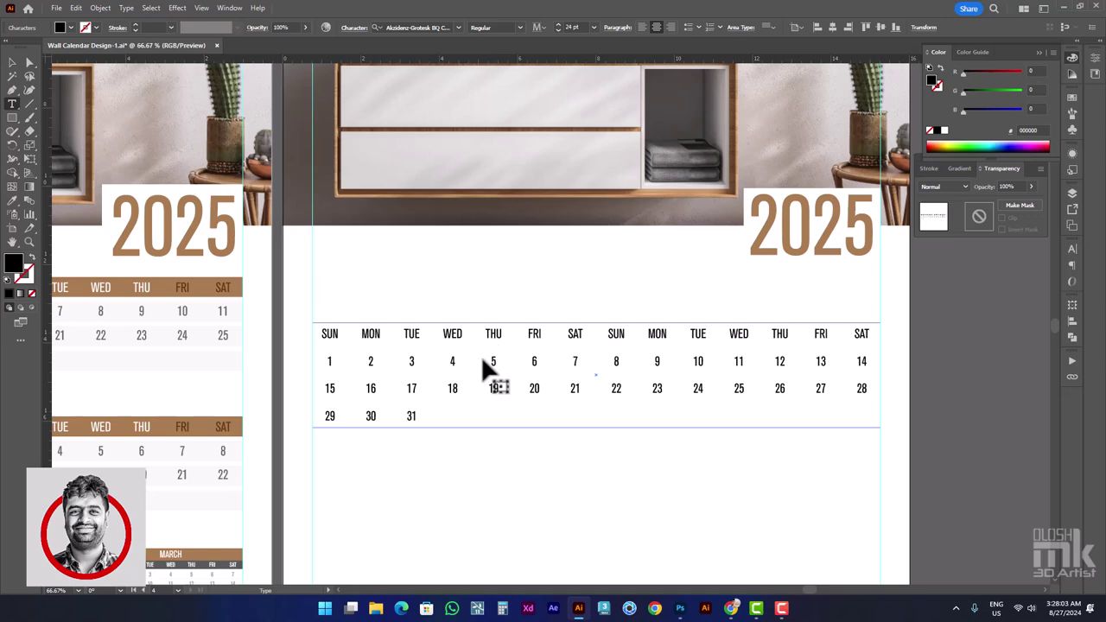
Marquee-select the calendar text frame and set its weekday labels and dates to 30 pt
{"action": "left_click", "coordinate": [12, 63]}
{"action": "left_click", "coordinate": [394, 263]}
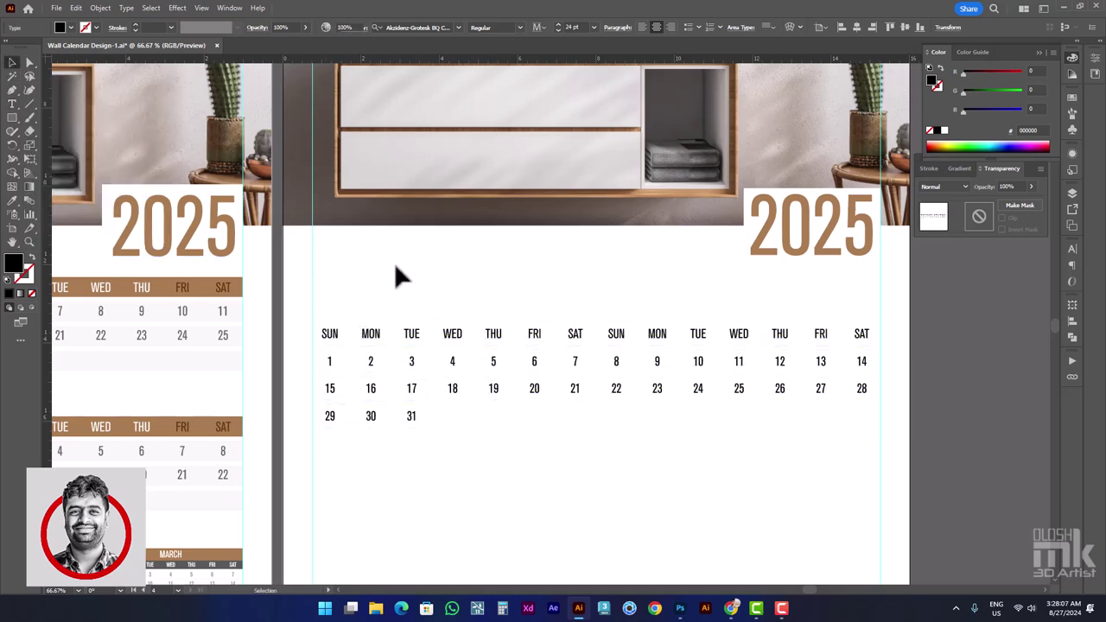
{"action": "left_click_drag", "start_coordinate": [368, 296], "coordinate": [667, 475]}
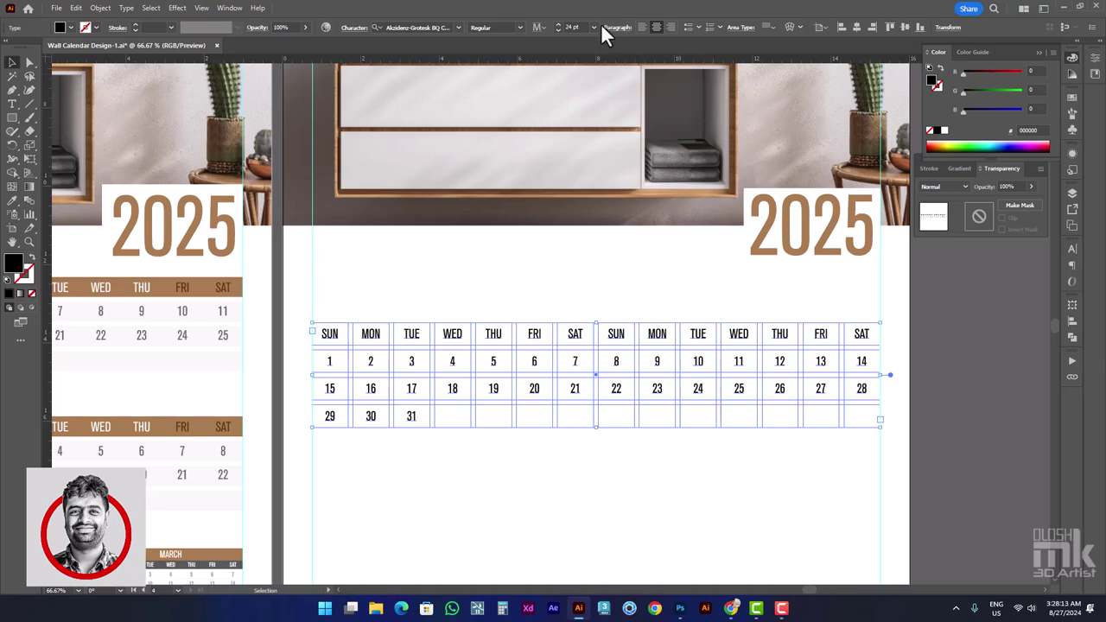
{"action": "type", "text": "30"}
{"action": "key", "text": "Return"}
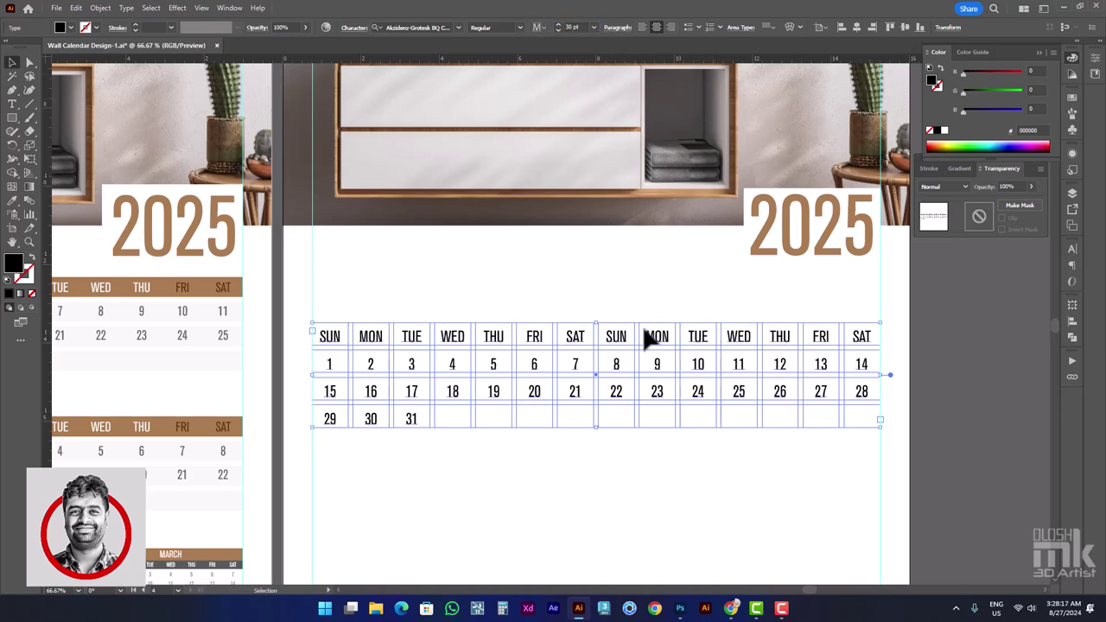
{"action": "left_click", "coordinate": [582, 494]}
{"action": "left_click", "coordinate": [456, 340]}
In Area Type Options, try the Leading, Cap Height, x Height, Fixed and Legacy first baselines
{"action": "left_click", "coordinate": [127, 9]}
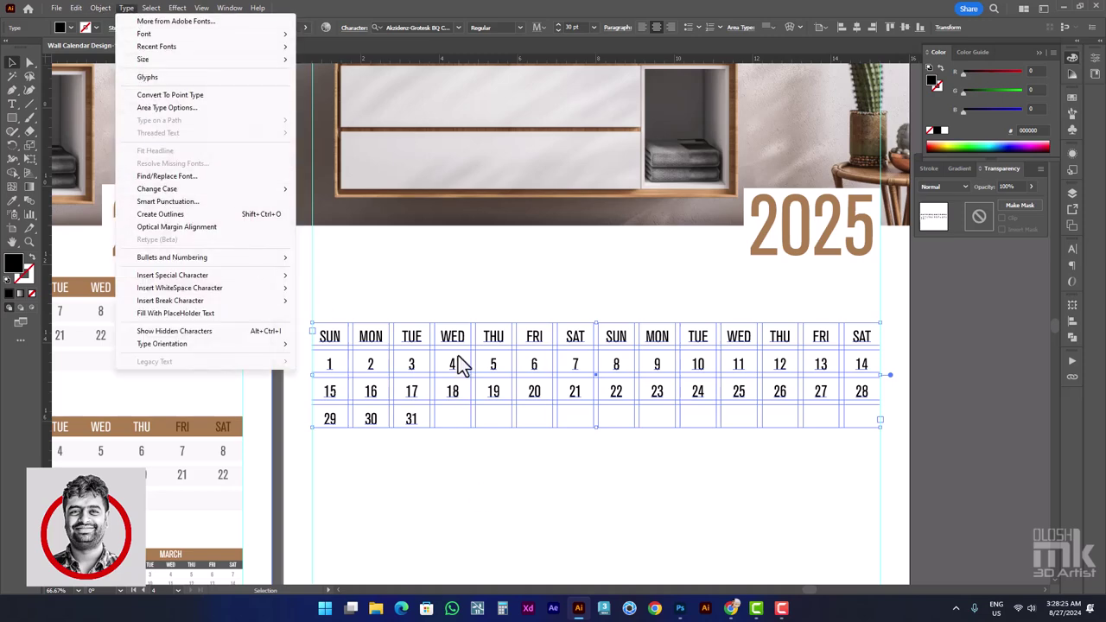
{"action": "scroll", "coordinate": [459, 355], "scroll_direction": "up", "scroll_amount": 2}
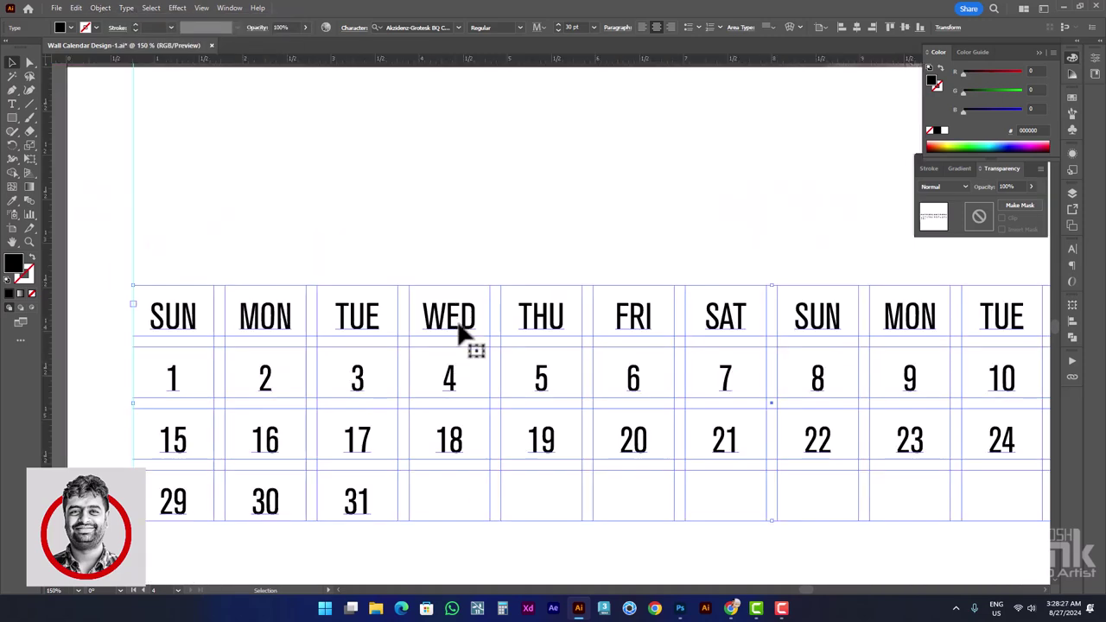
{"action": "scroll", "coordinate": [211, 95], "scroll_direction": "down", "scroll_amount": 1}
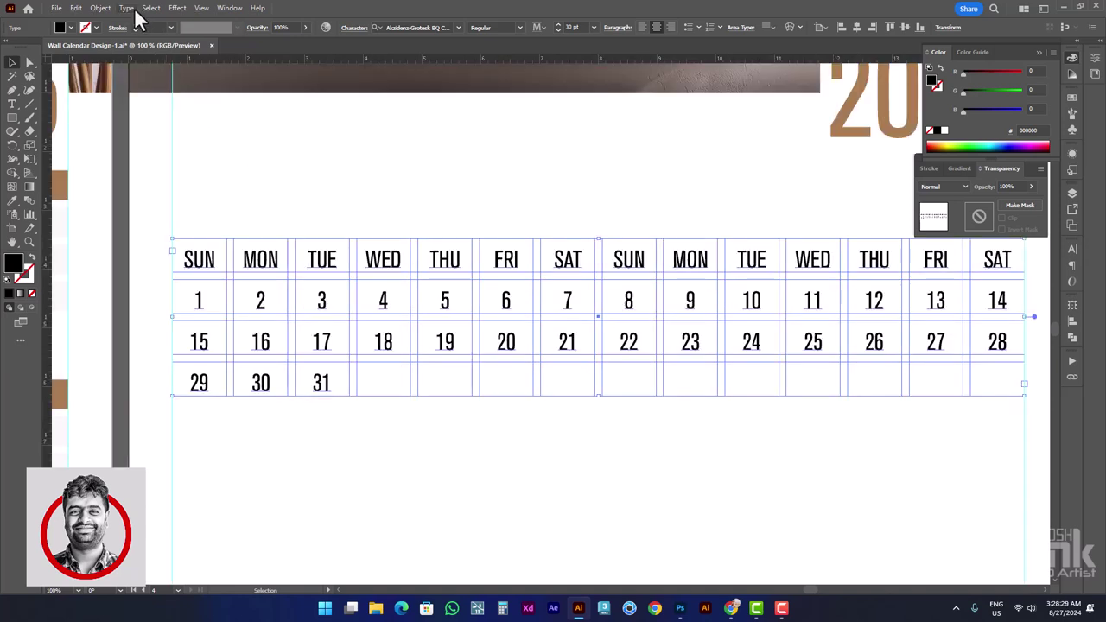
{"action": "left_click", "coordinate": [127, 9]}
{"action": "left_click", "coordinate": [174, 107]}
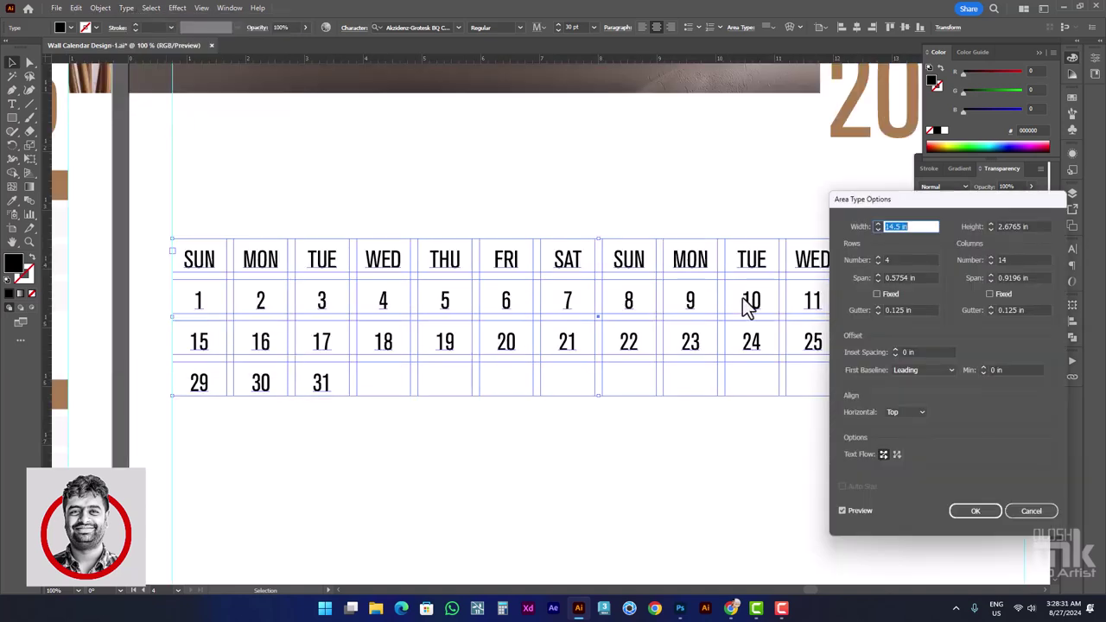
{"action": "left_click", "coordinate": [933, 366]}
{"action": "left_click", "coordinate": [919, 384]}
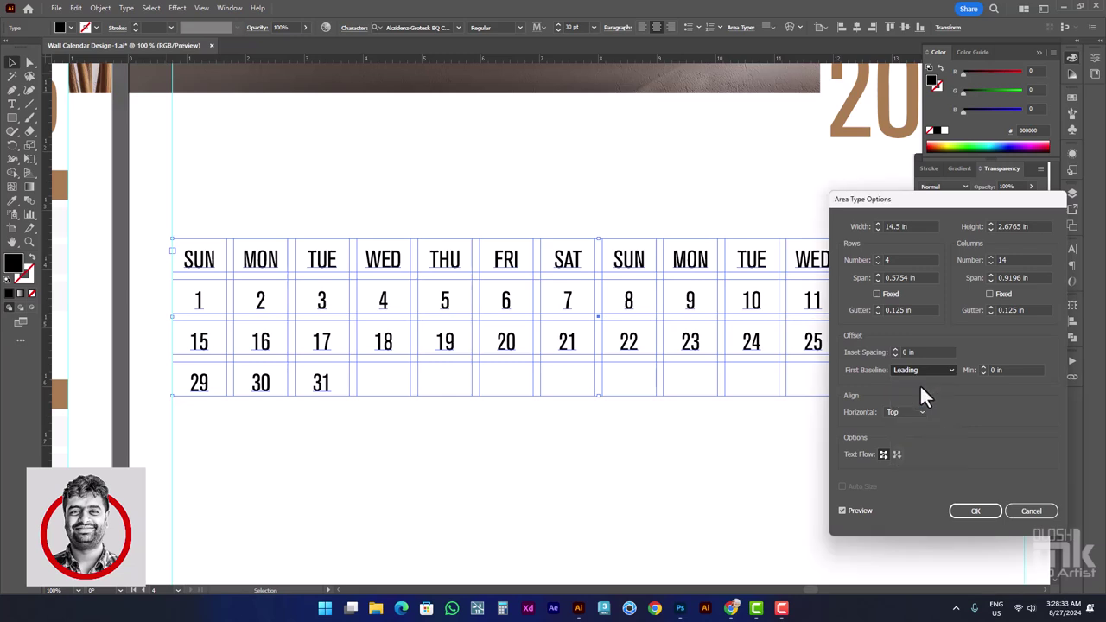
{"action": "left_click", "coordinate": [916, 368]}
{"action": "left_click", "coordinate": [916, 408]}
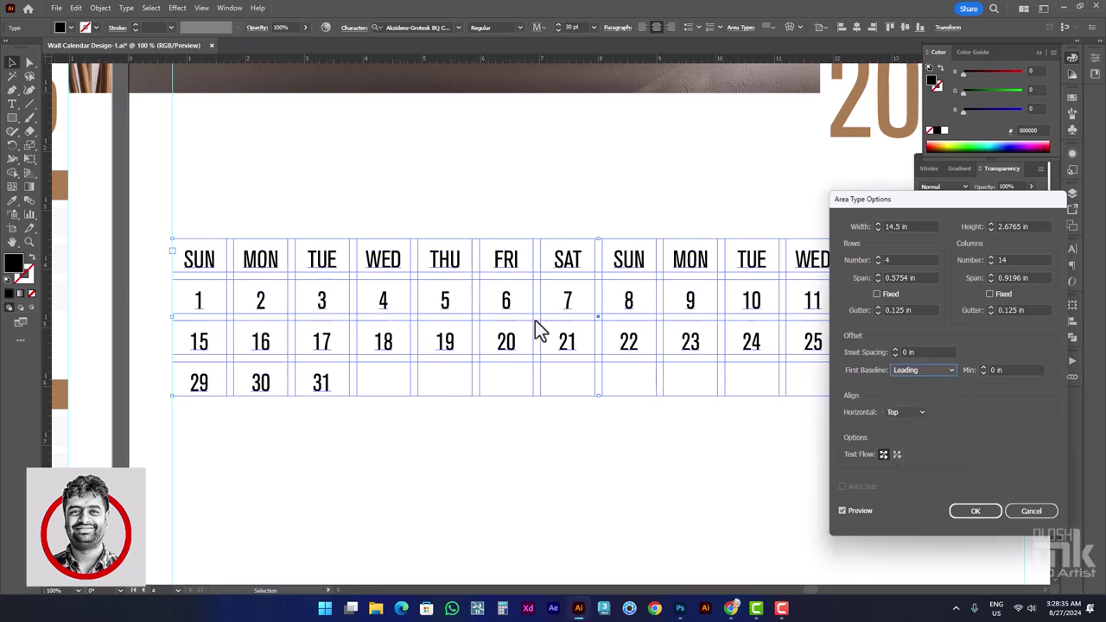
{"action": "left_click", "coordinate": [933, 372]}
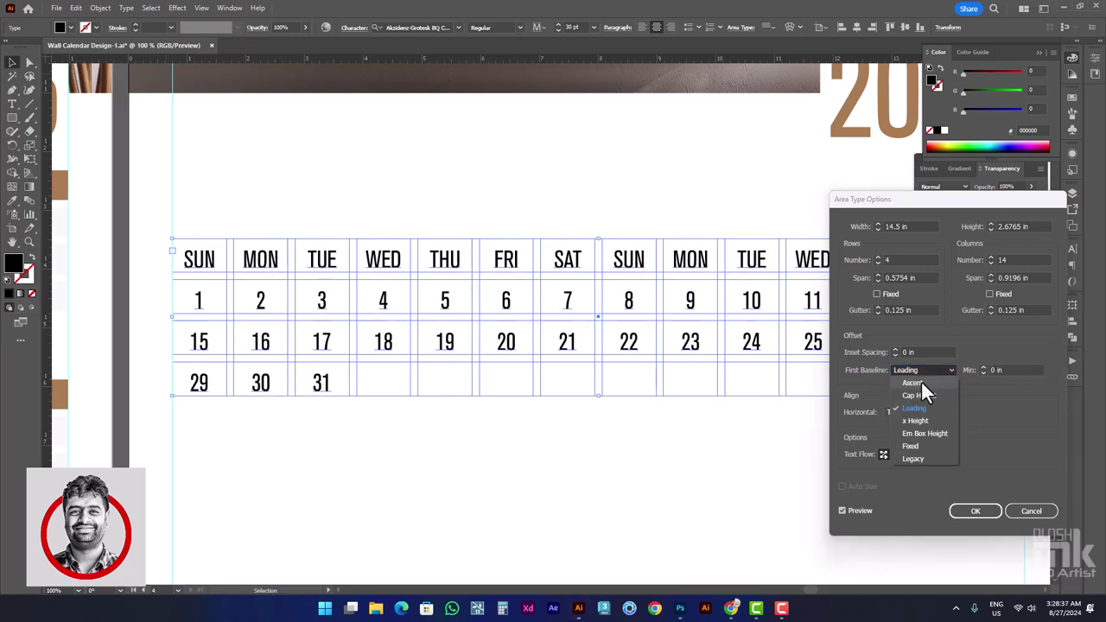
{"action": "left_click", "coordinate": [923, 395]}
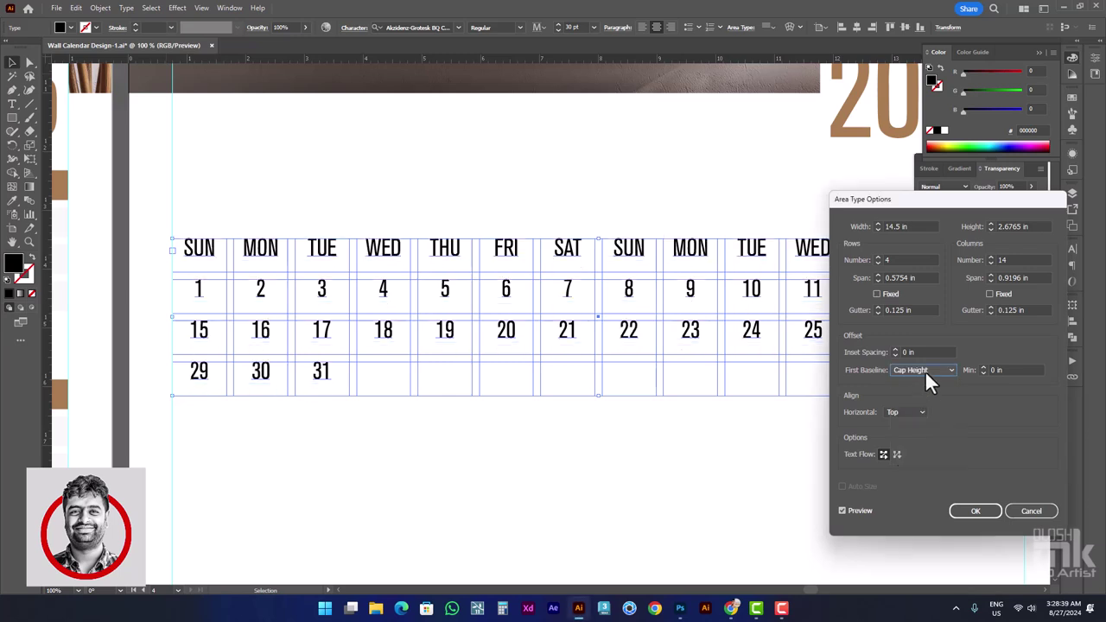
{"action": "left_click", "coordinate": [924, 371]}
{"action": "left_click", "coordinate": [923, 423]}
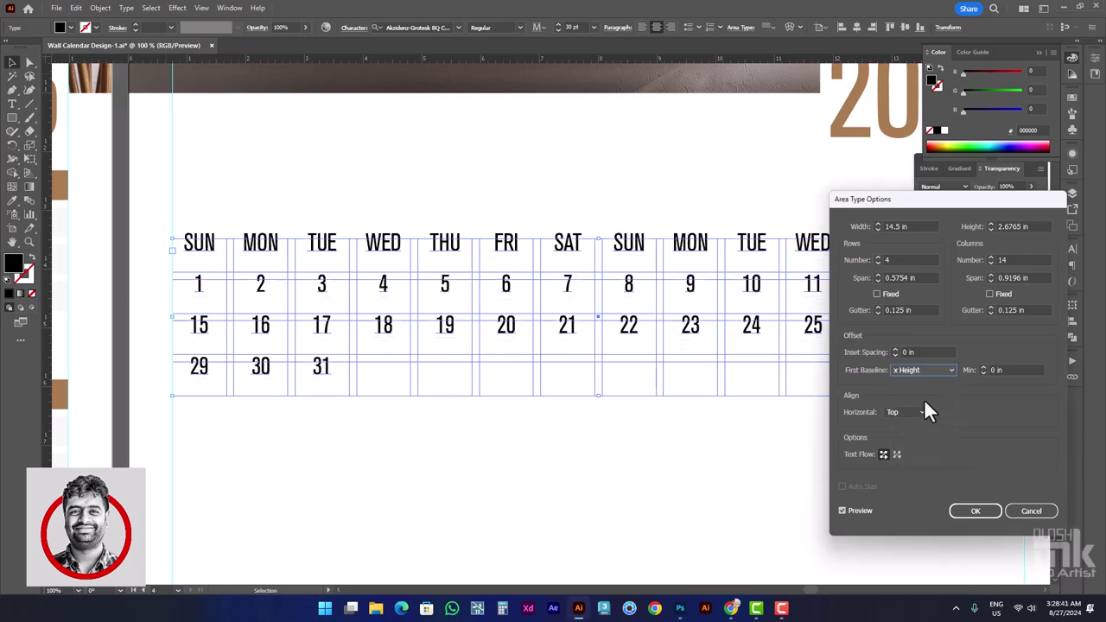
{"action": "left_click", "coordinate": [922, 371]}
{"action": "left_click", "coordinate": [917, 444]}
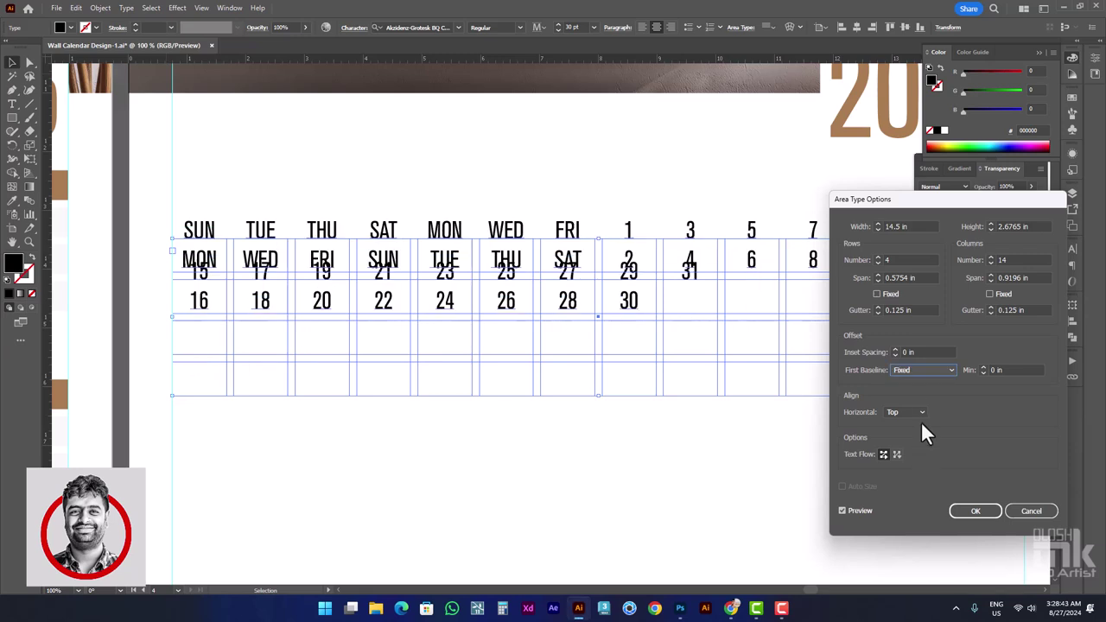
{"action": "left_click", "coordinate": [924, 369]}
{"action": "left_click", "coordinate": [915, 458]}
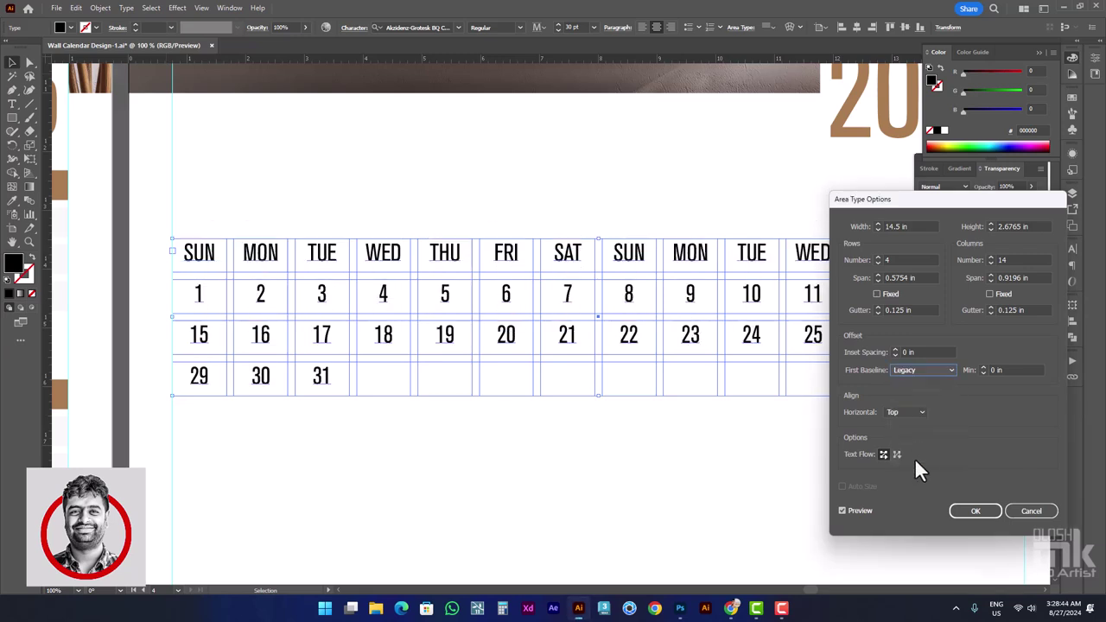
Settle on an Ascent first baseline with a 0.4375 in minimum and apply it
{"action": "left_click", "coordinate": [917, 368]}
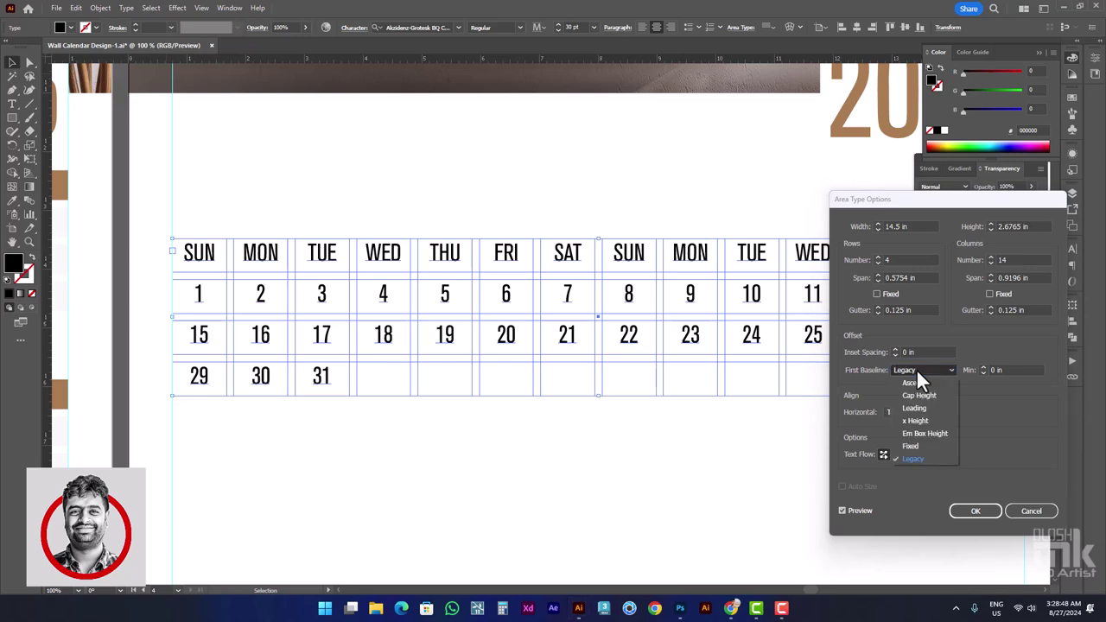
{"action": "left_click", "coordinate": [984, 366]}
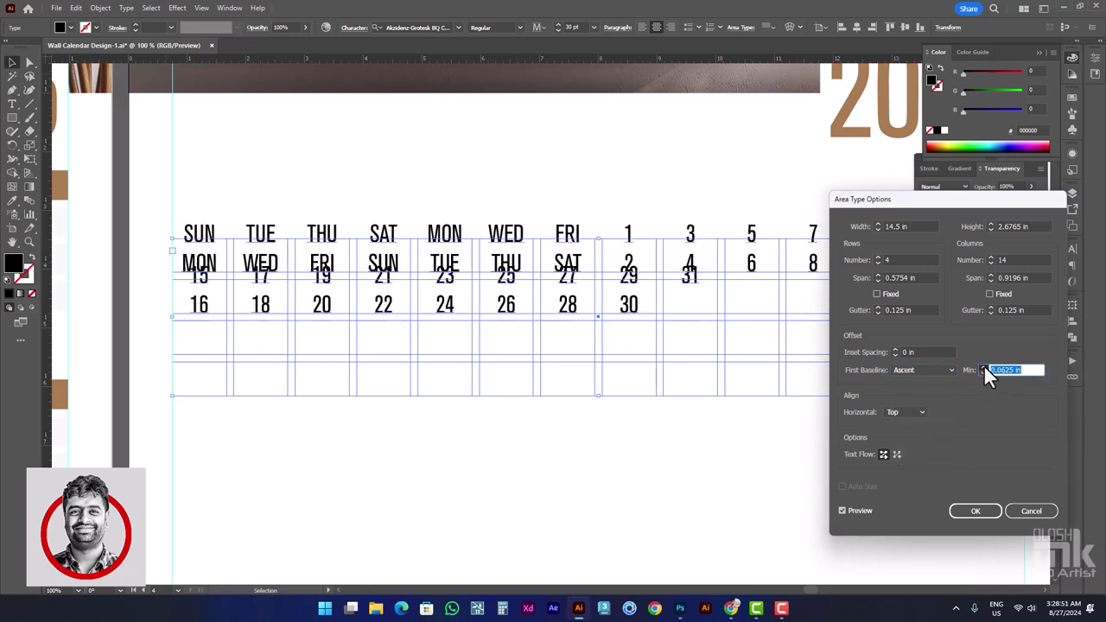
{"action": "left_click", "coordinate": [982, 367]}
{"action": "left_click", "coordinate": [983, 366]}
{"action": "left_click", "coordinate": [983, 366]}
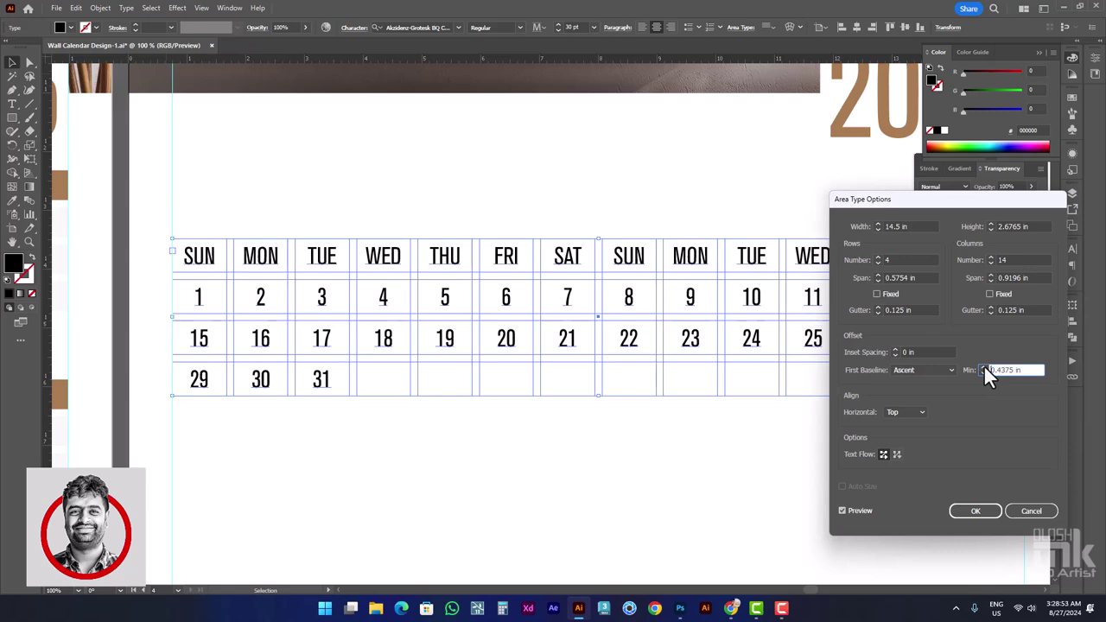
{"action": "left_click", "coordinate": [974, 511]}
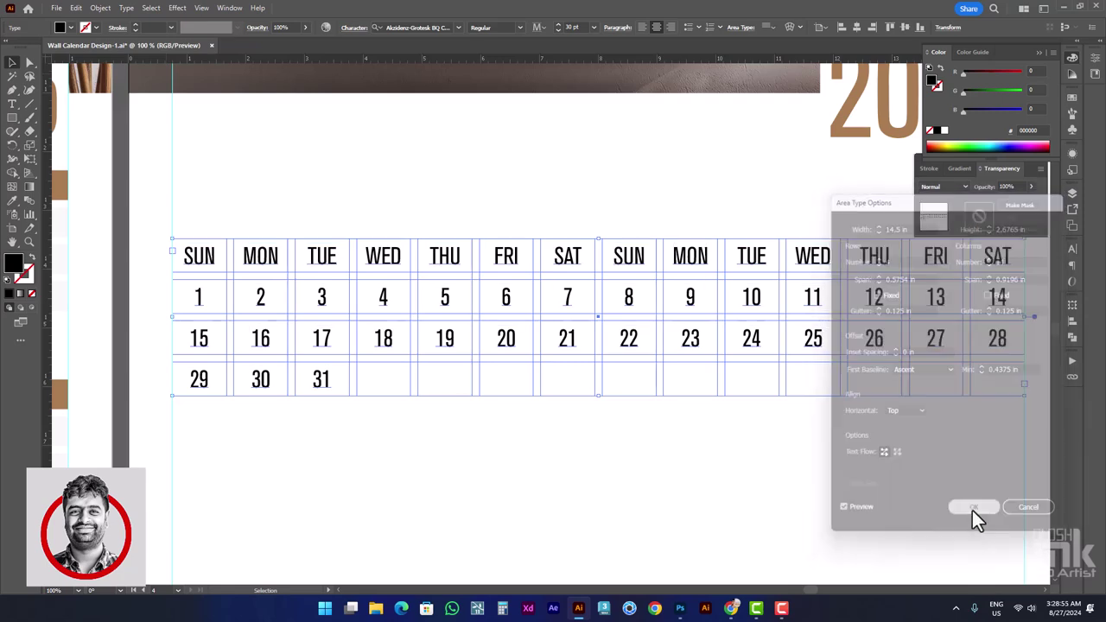
{"action": "left_click", "coordinate": [492, 442]}
{"action": "key", "text": "ctrl+minus"}
{"action": "key", "text": "ctrl+minus"}
Draw a rectangle bar across the weekday header row over the day names
{"action": "left_click", "coordinate": [376, 365]}
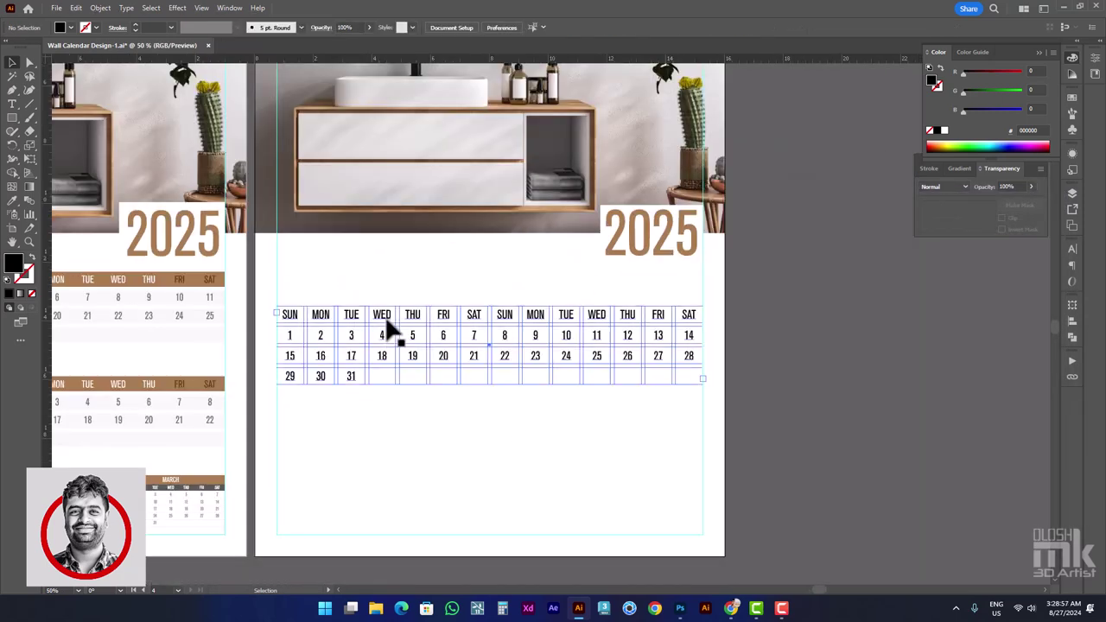
{"action": "left_click", "coordinate": [12, 117]}
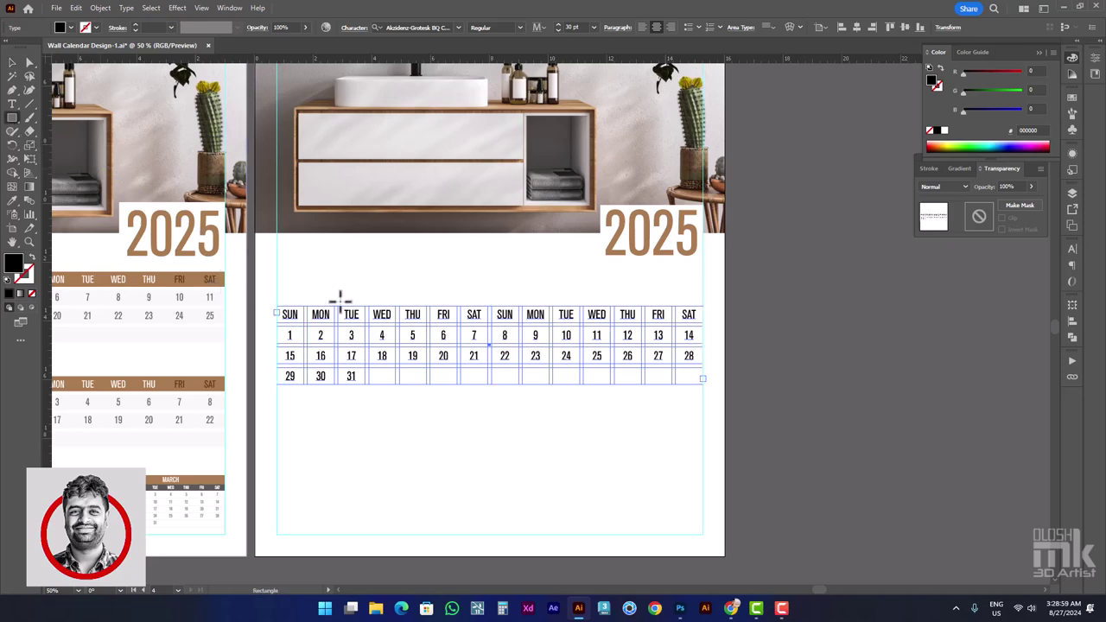
{"action": "left_click_drag", "start_coordinate": [276, 295], "coordinate": [707, 316]}
{"action": "left_click", "coordinate": [12, 63]}
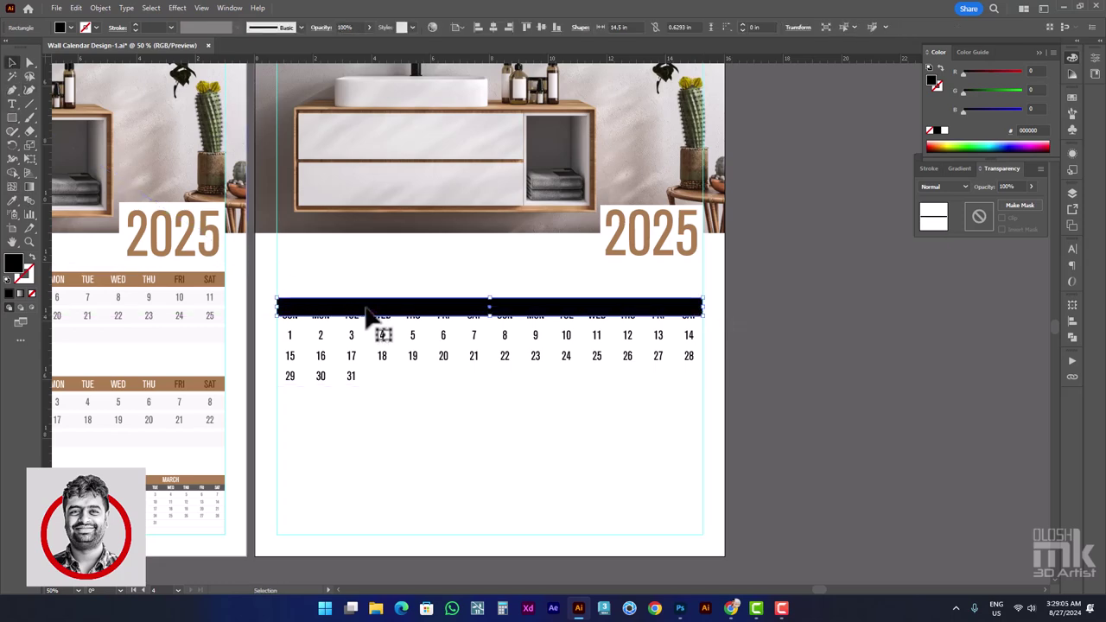
{"action": "left_click_drag", "start_coordinate": [363, 313], "coordinate": [353, 321]}
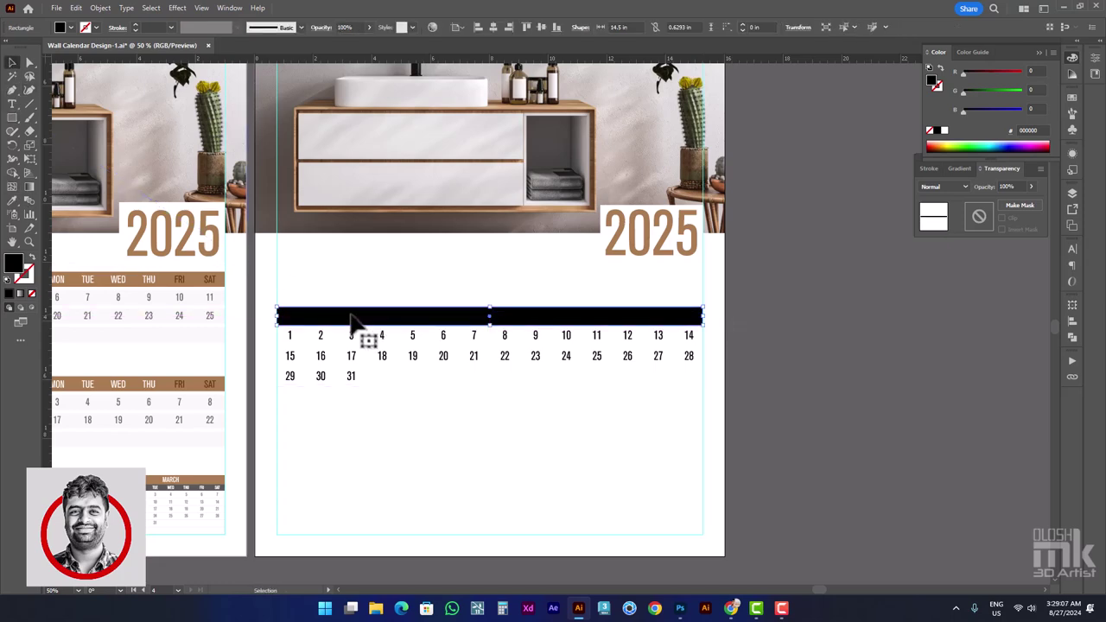
Fill the bar with the 2025 brown by eyedropper, then undo a Send to Back
{"action": "left_click", "coordinate": [12, 201]}
{"action": "left_click", "coordinate": [607, 243]}
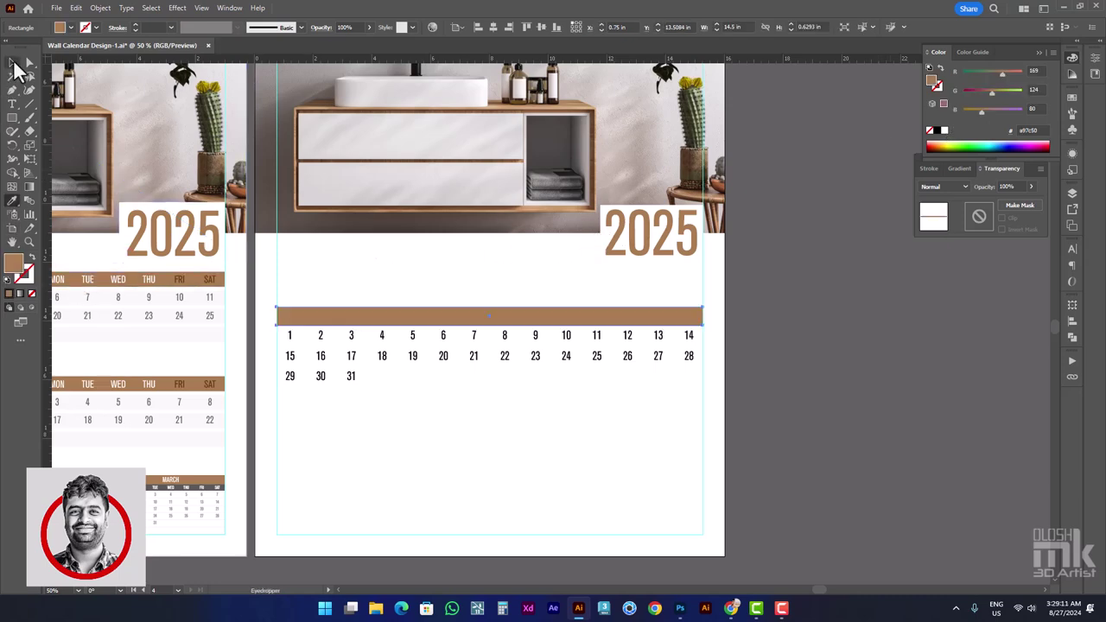
{"action": "left_click", "coordinate": [13, 64]}
{"action": "right_click", "coordinate": [399, 313]}
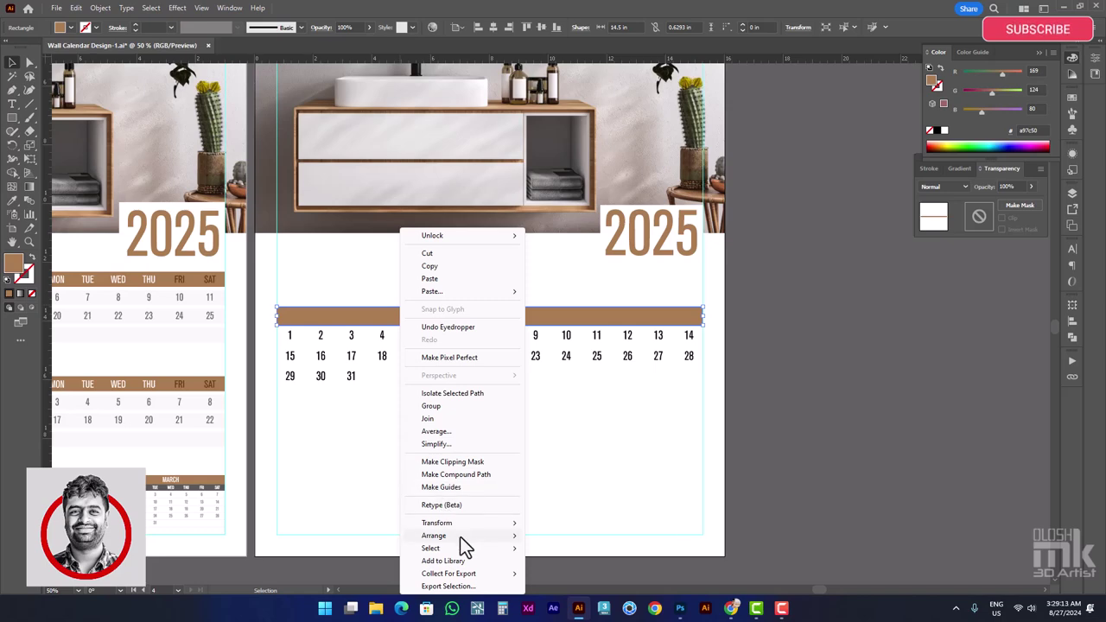
{"action": "mouse_move", "coordinate": [433, 536]}
{"action": "left_click", "coordinate": [570, 571]}
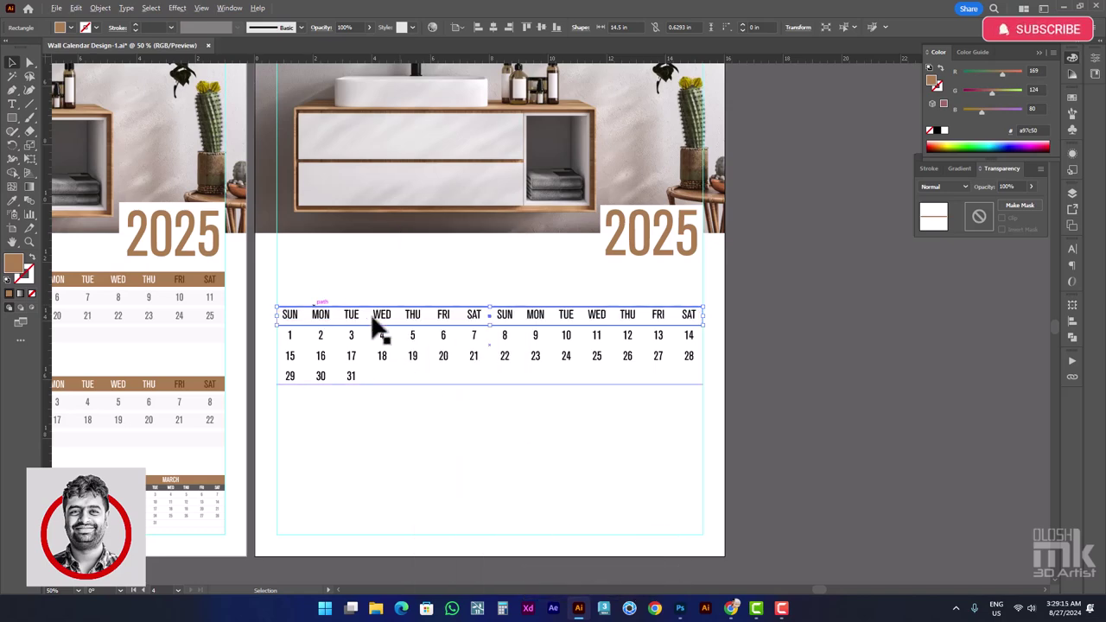
{"action": "key", "text": "ctrl+z"}
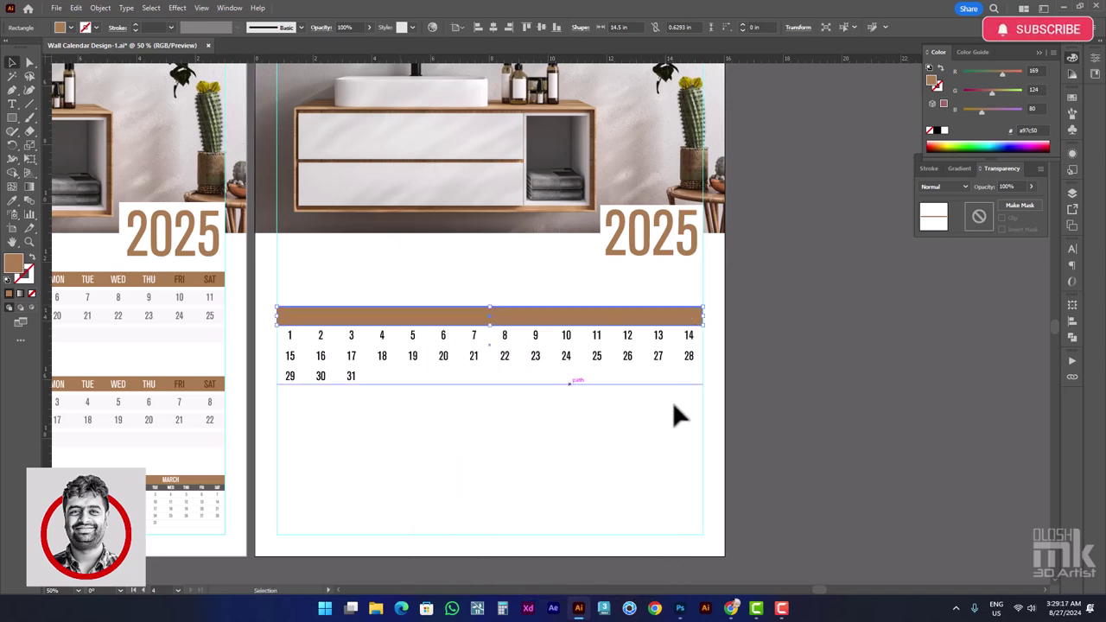
{"action": "left_click", "coordinate": [723, 427]}
Bring the calendar text in front of the brown bar and nudge it slightly upward
{"action": "left_click", "coordinate": [629, 366]}
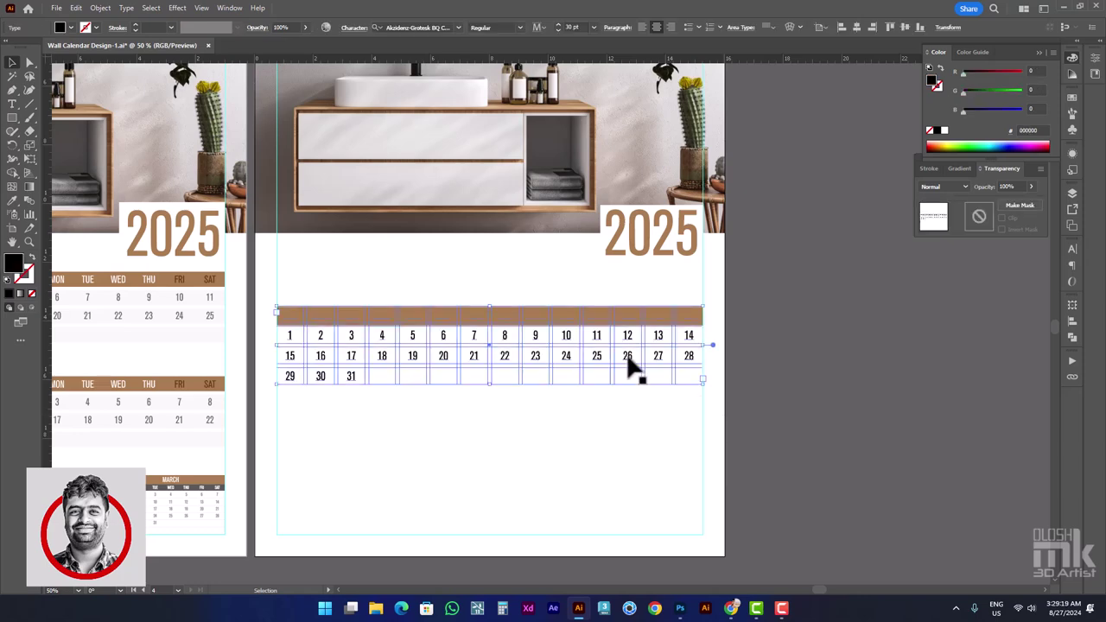
{"action": "right_click", "coordinate": [629, 366]}
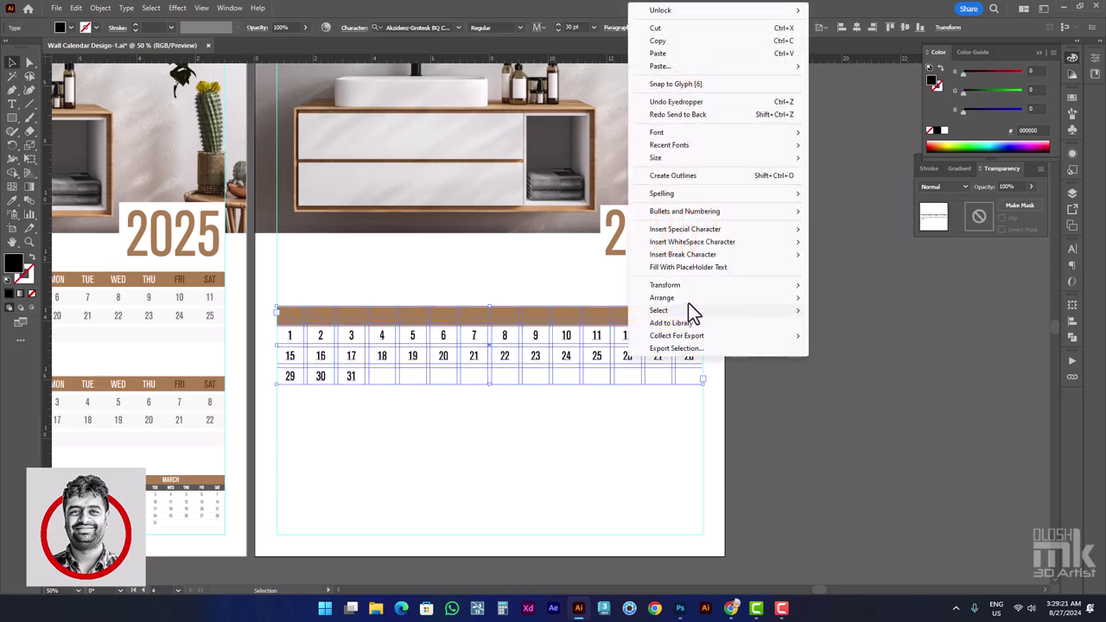
{"action": "mouse_move", "coordinate": [661, 297]}
{"action": "left_click", "coordinate": [872, 299]}
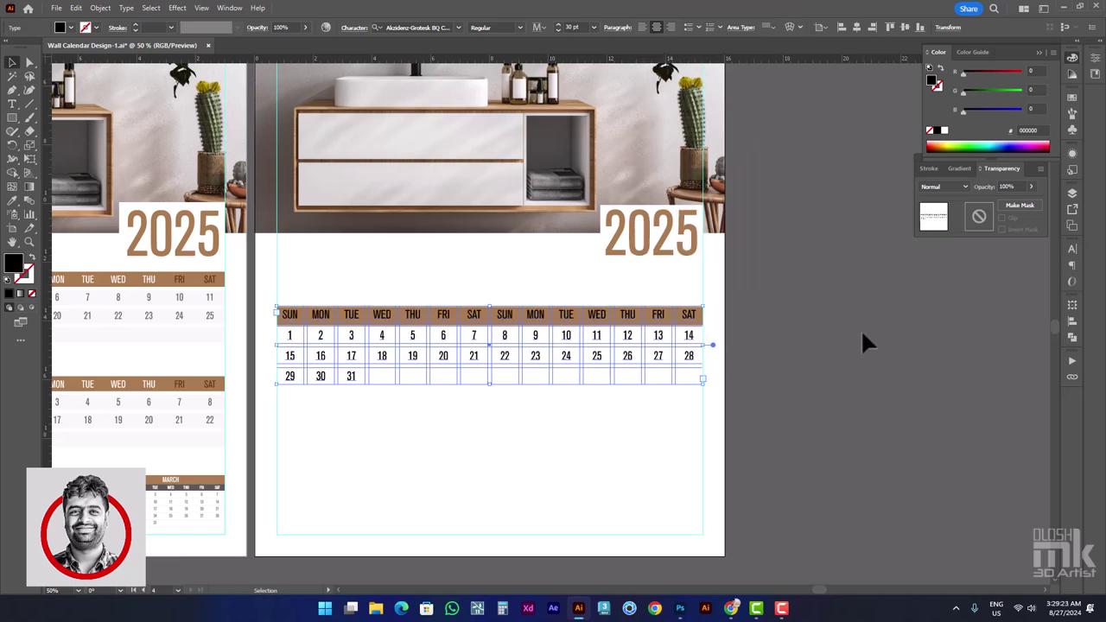
{"action": "left_click", "coordinate": [864, 343]}
{"action": "scroll", "coordinate": [704, 321], "scroll_direction": "up", "scroll_amount": 3, "text": "alt"}
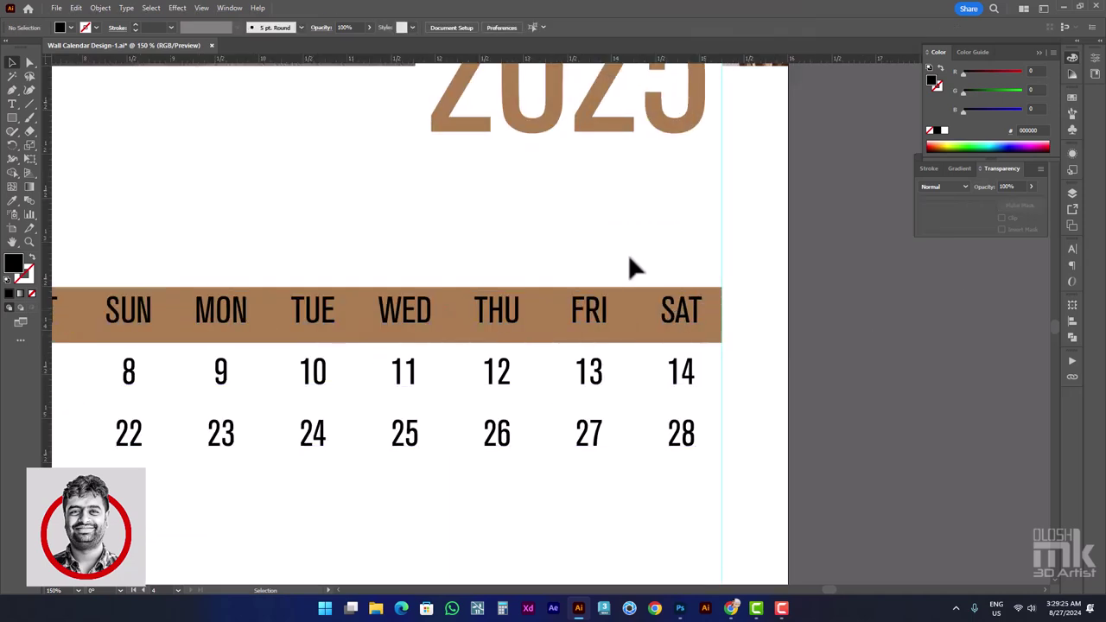
{"action": "left_click_drag", "start_coordinate": [614, 255], "coordinate": [669, 439]}
{"action": "scroll", "coordinate": [679, 313], "scroll_direction": "up", "scroll_amount": 3, "text": "alt"}
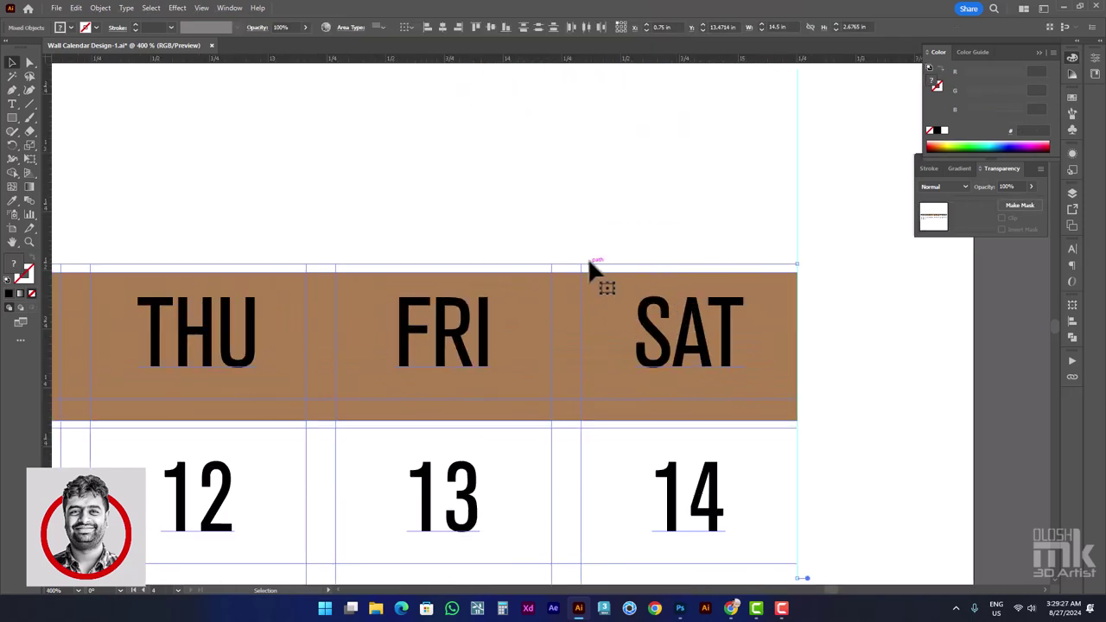
{"action": "left_click", "coordinate": [610, 261]}
{"action": "left_click_drag", "start_coordinate": [608, 308], "coordinate": [606, 299]}
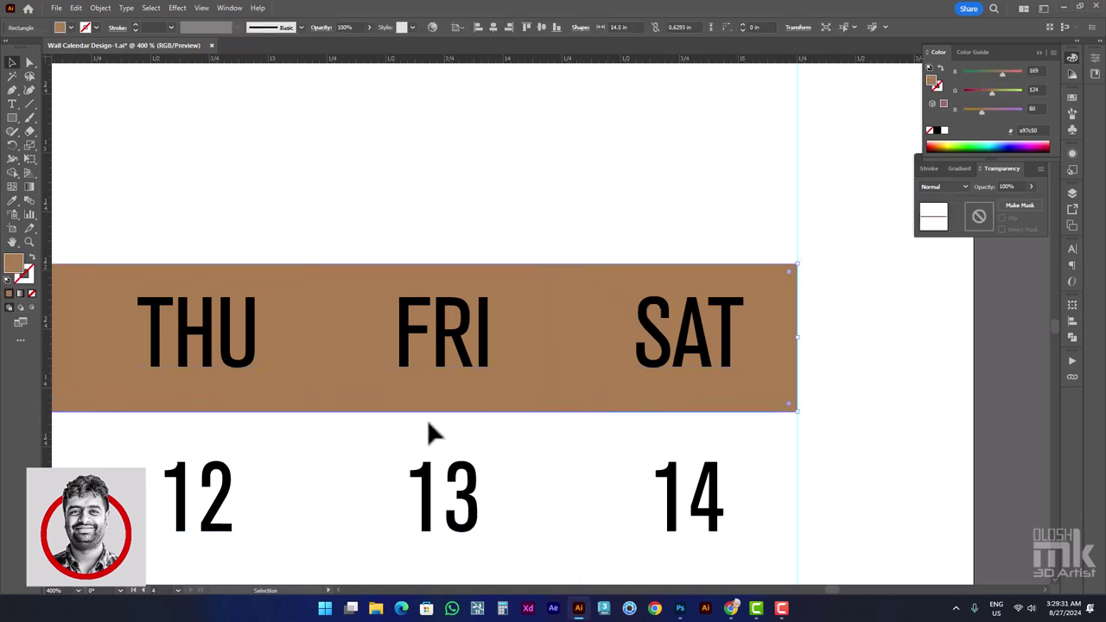
Trim the brown header bar to about 14.51 by 0.58 in
{"action": "left_click_drag", "start_coordinate": [796, 412], "coordinate": [796, 391]}
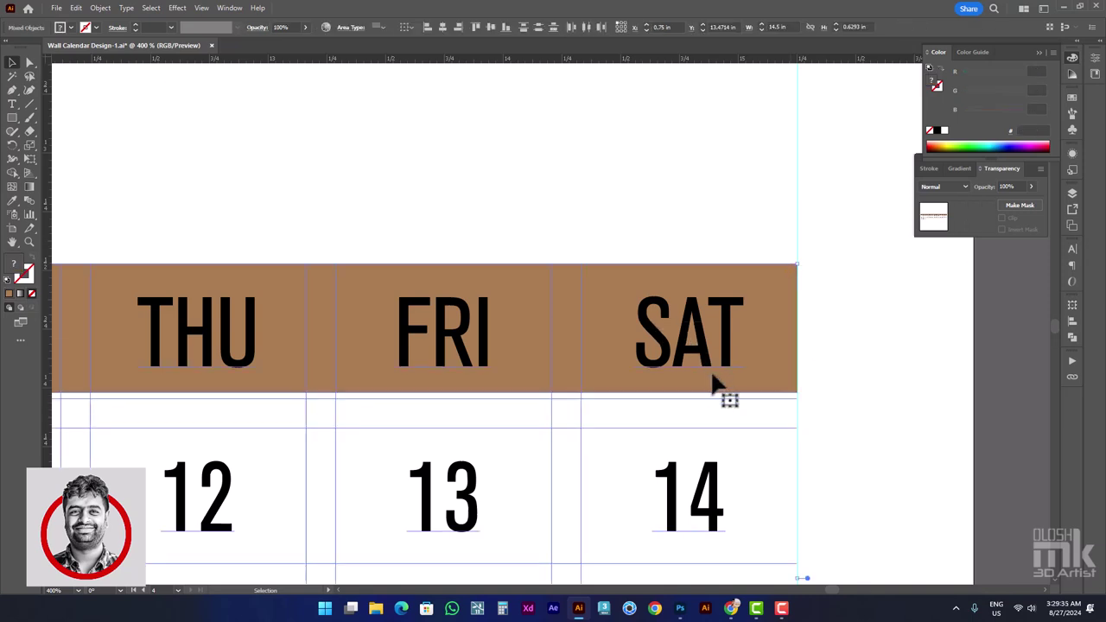
{"action": "left_click", "coordinate": [807, 382]}
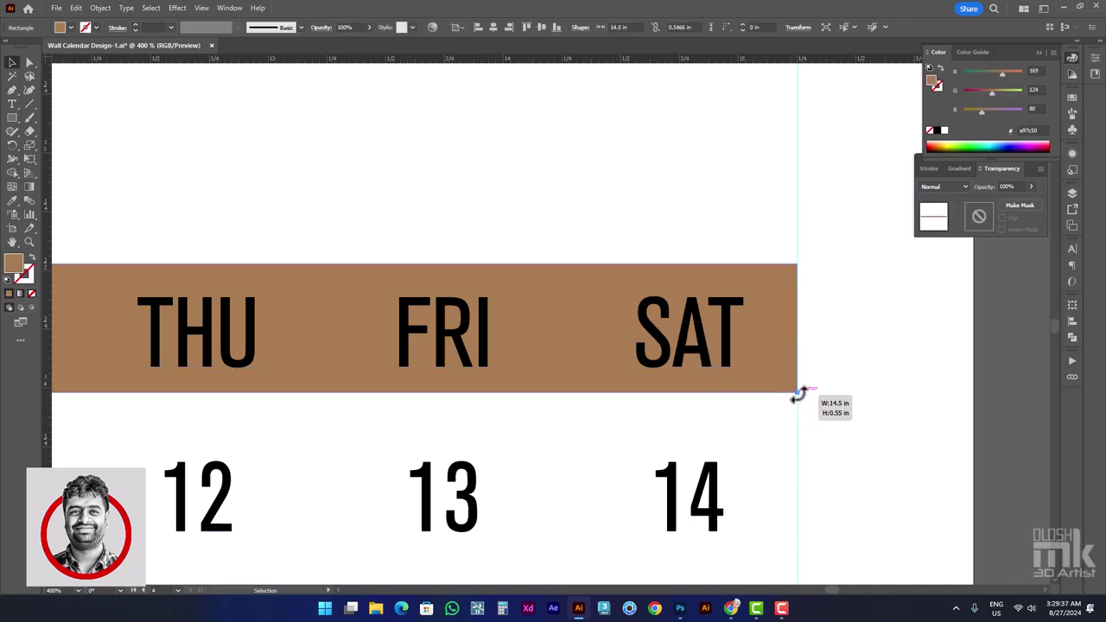
{"action": "left_click_drag", "start_coordinate": [797, 393], "coordinate": [796, 399]}
{"action": "key", "text": "ctrl+a"}
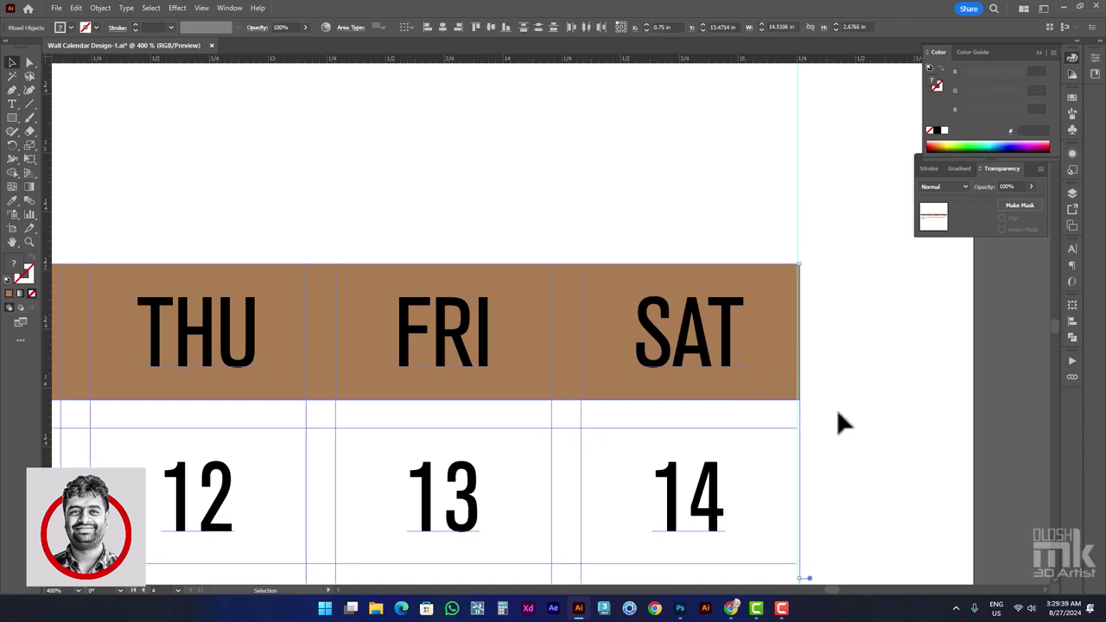
{"action": "left_click", "coordinate": [842, 421]}
{"action": "left_click", "coordinate": [791, 391]}
{"action": "left_click_drag", "start_coordinate": [799, 399], "coordinate": [796, 393]}
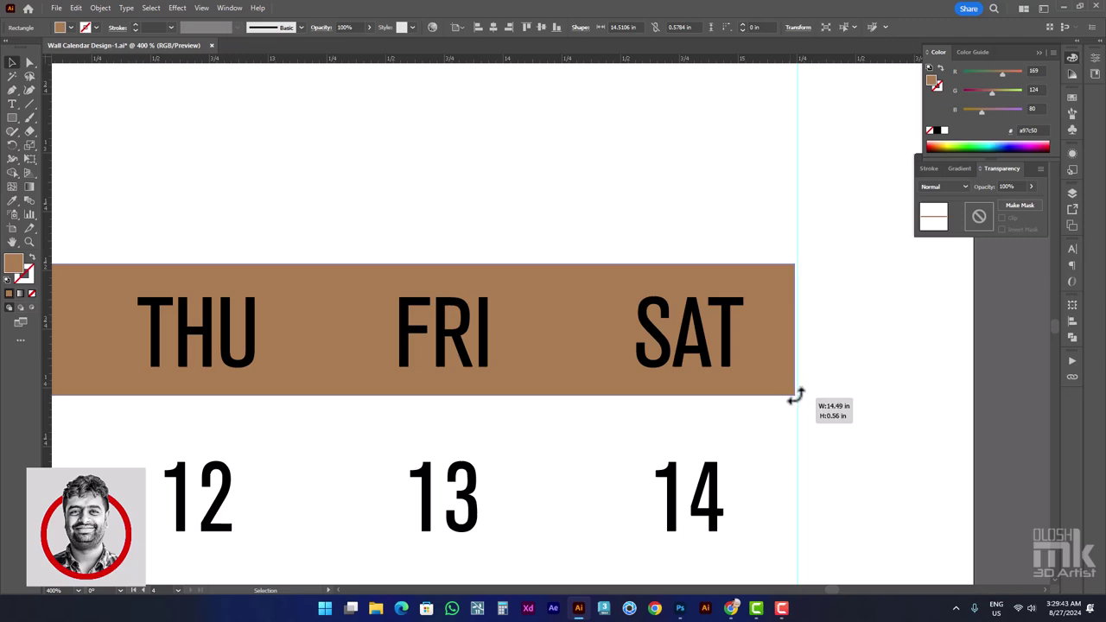
Fine-tune the header bar's bottom edge behind SUN–SAT, then deselect everything
{"action": "key", "text": "ctrl+shift+a"}
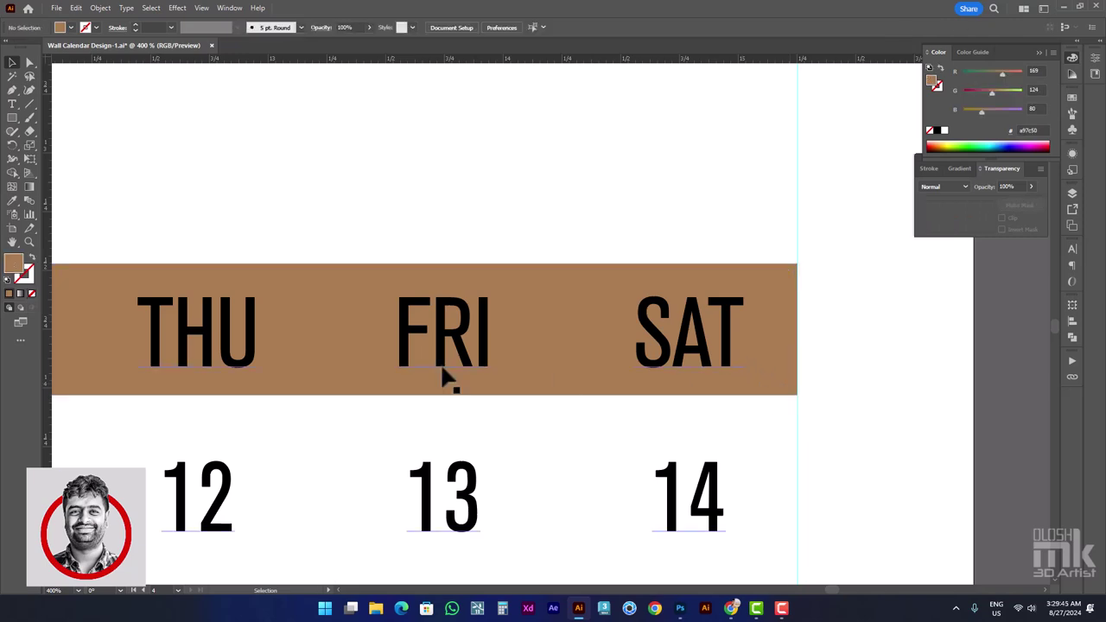
{"action": "scroll", "coordinate": [452, 375], "scroll_direction": "down", "scroll_amount": 4}
{"action": "left_click_drag", "start_coordinate": [420, 370], "coordinate": [625, 363]}
{"action": "key", "text": "ctrl+plus"}
{"action": "left_click", "coordinate": [380, 365]}
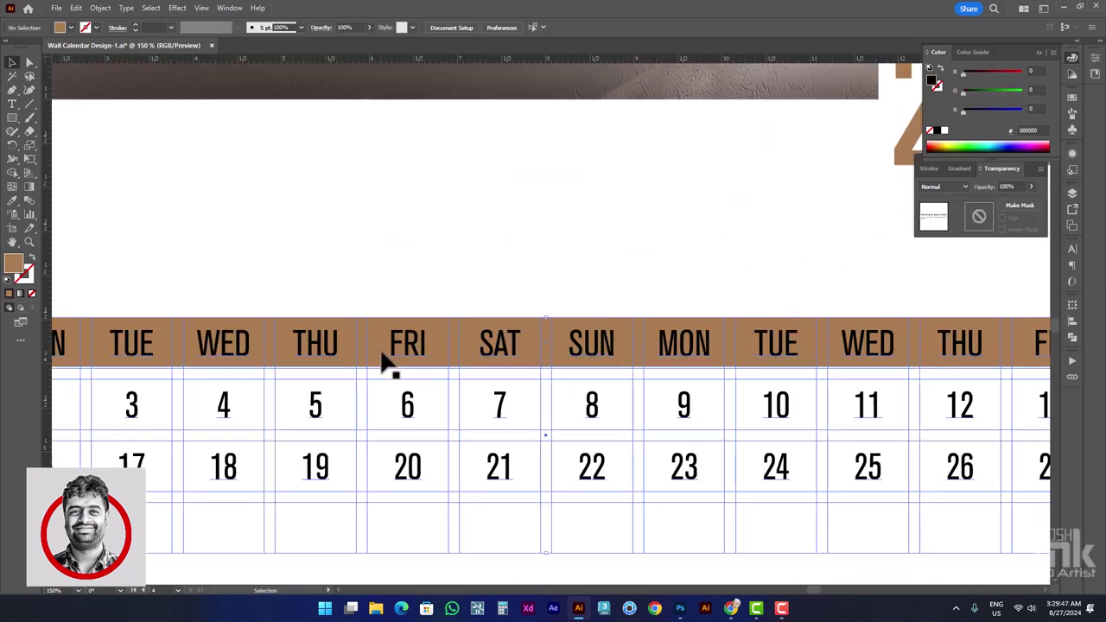
{"action": "scroll", "coordinate": [546, 367], "scroll_direction": "up", "scroll_amount": 4}
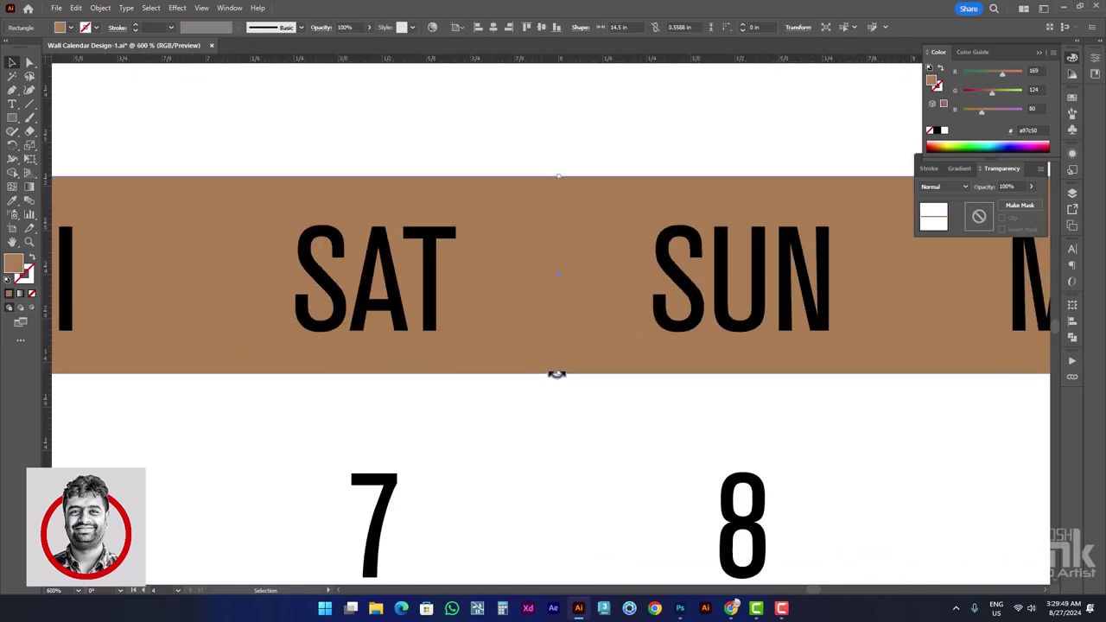
{"action": "left_click_drag", "start_coordinate": [558, 375], "coordinate": [560, 380]}
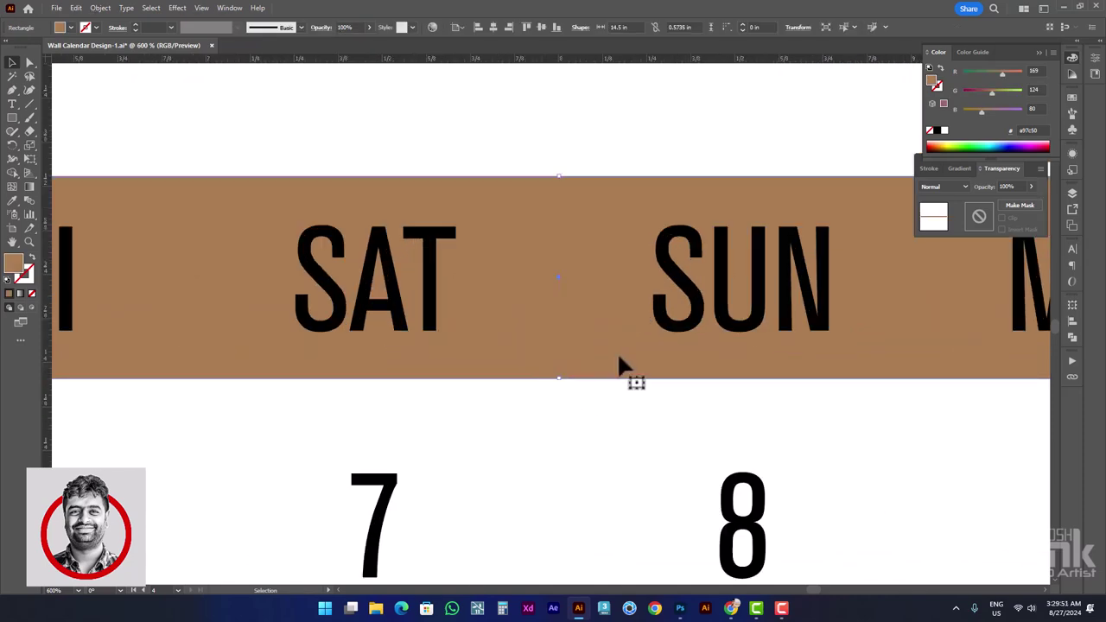
{"action": "scroll", "coordinate": [609, 365], "scroll_direction": "down", "scroll_amount": 6}
{"action": "left_click_drag", "start_coordinate": [588, 328], "coordinate": [624, 432]}
{"action": "scroll", "coordinate": [596, 377], "scroll_direction": "up", "scroll_amount": 4}
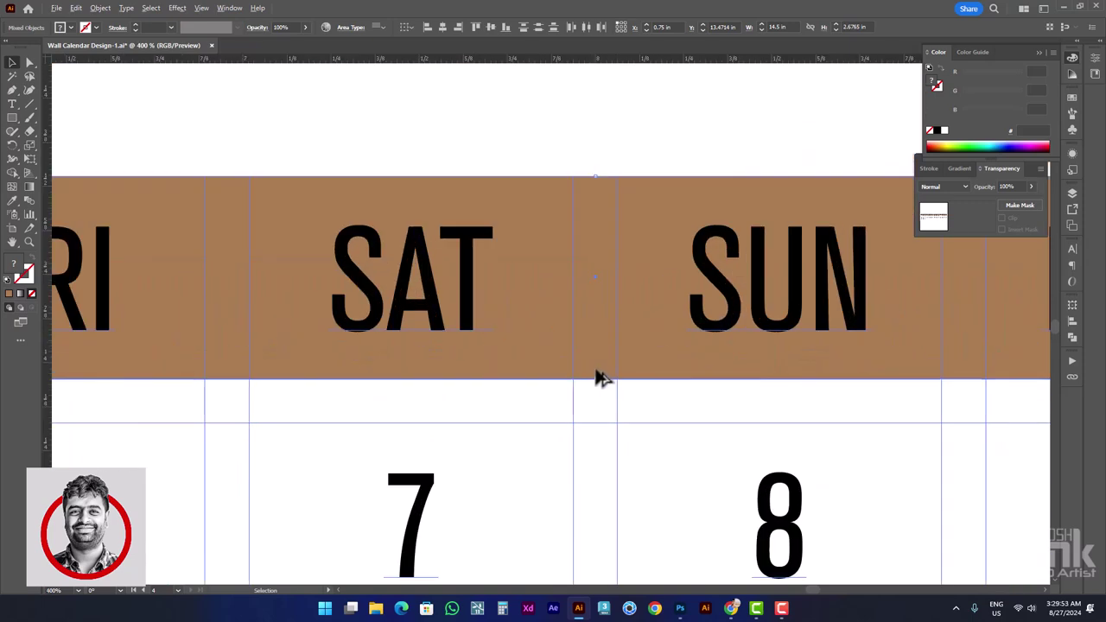
{"action": "scroll", "coordinate": [602, 384], "scroll_direction": "down", "scroll_amount": 5}
{"action": "key", "text": "ctrl+shift+a"}
Alt-drag a copy of the brown weekday bar onto the 29–31 row, aligned to the table's bottom
{"action": "scroll", "coordinate": [733, 363], "scroll_direction": "down", "scroll_amount": 2}
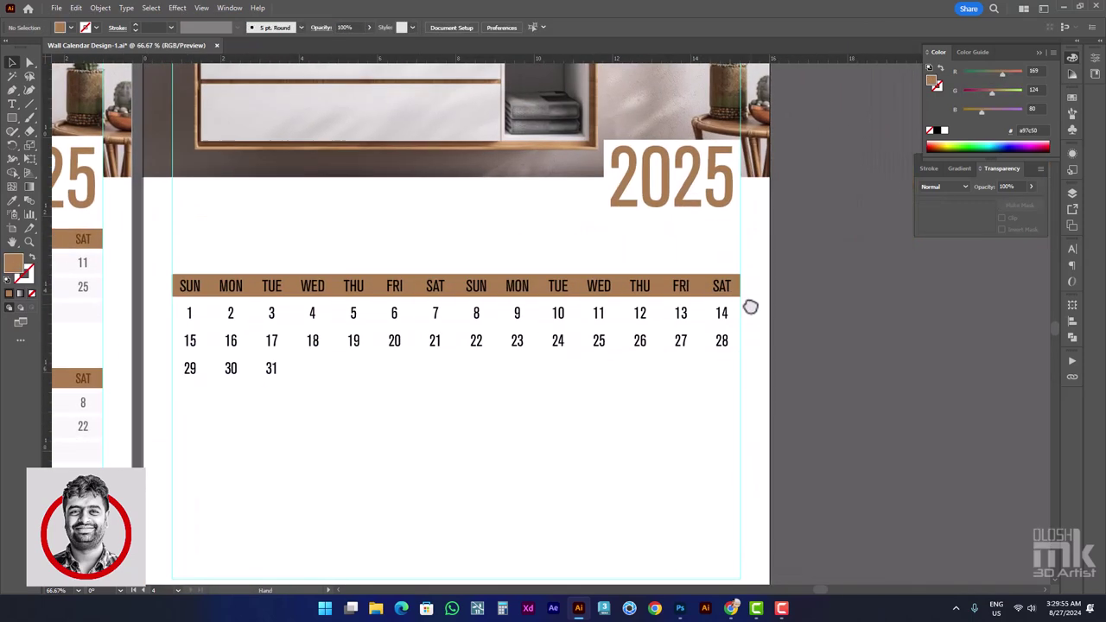
{"action": "left_click", "coordinate": [740, 302]}
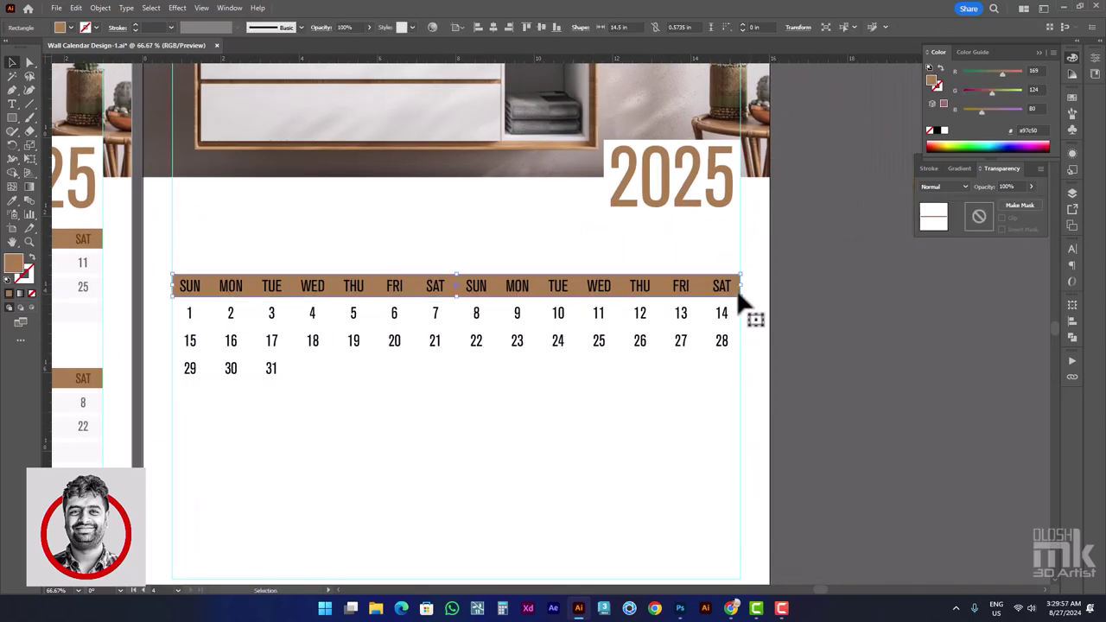
{"action": "left_click_drag", "start_coordinate": [741, 297], "coordinate": [746, 370]}
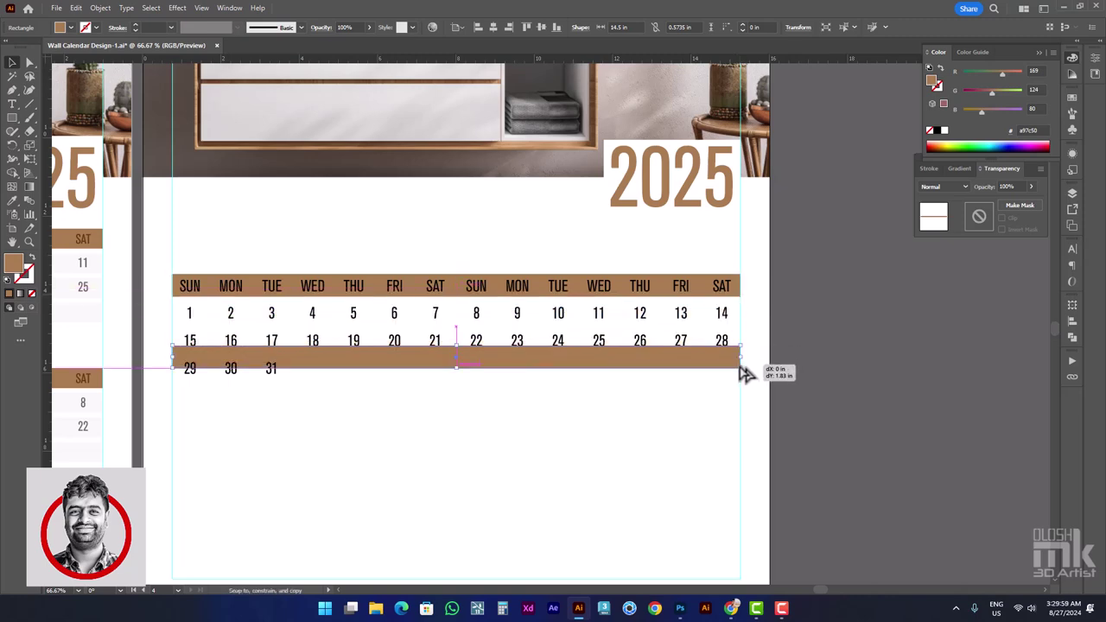
{"action": "left_click", "coordinate": [738, 337]}
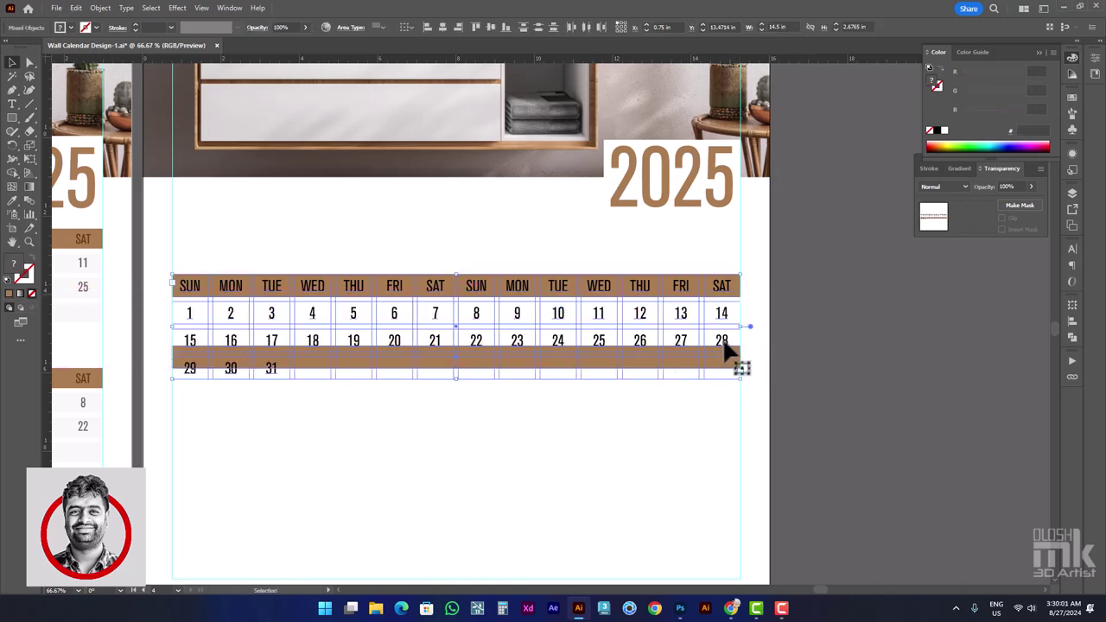
{"action": "left_click", "coordinate": [733, 354], "text": "shift"}
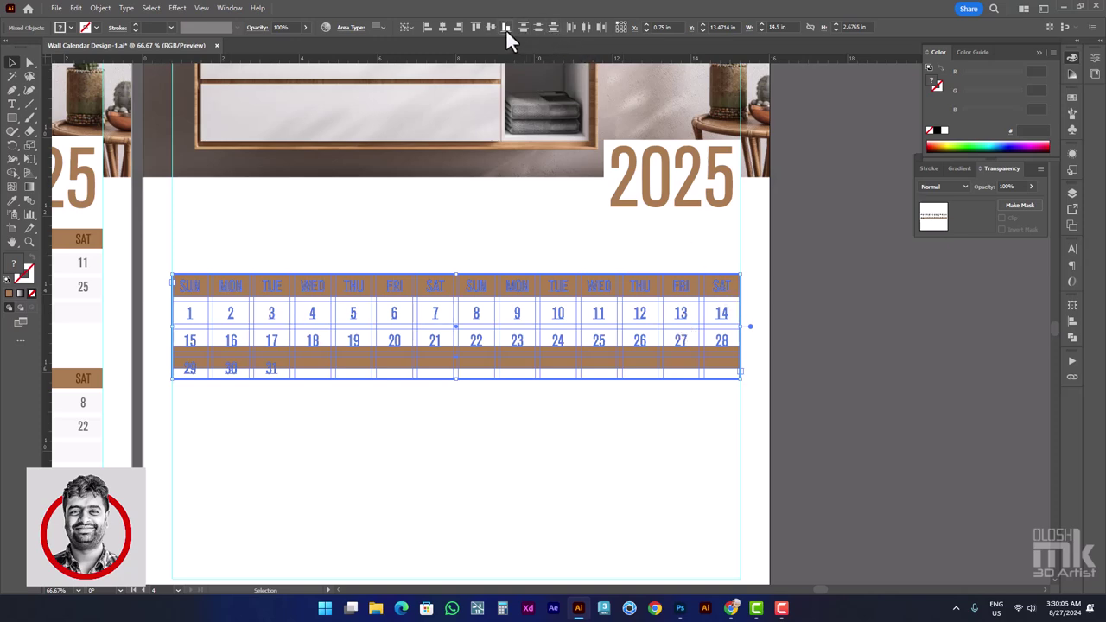
{"action": "left_click", "coordinate": [505, 29]}
{"action": "left_click", "coordinate": [752, 328]}
Add bar copies behind the 21–28 and 7–14 rows and distribute all bars evenly
{"action": "scroll", "coordinate": [760, 376], "scroll_direction": "up", "scroll_amount": 1}
{"action": "scroll", "coordinate": [728, 372], "scroll_direction": "up", "scroll_amount": 1}
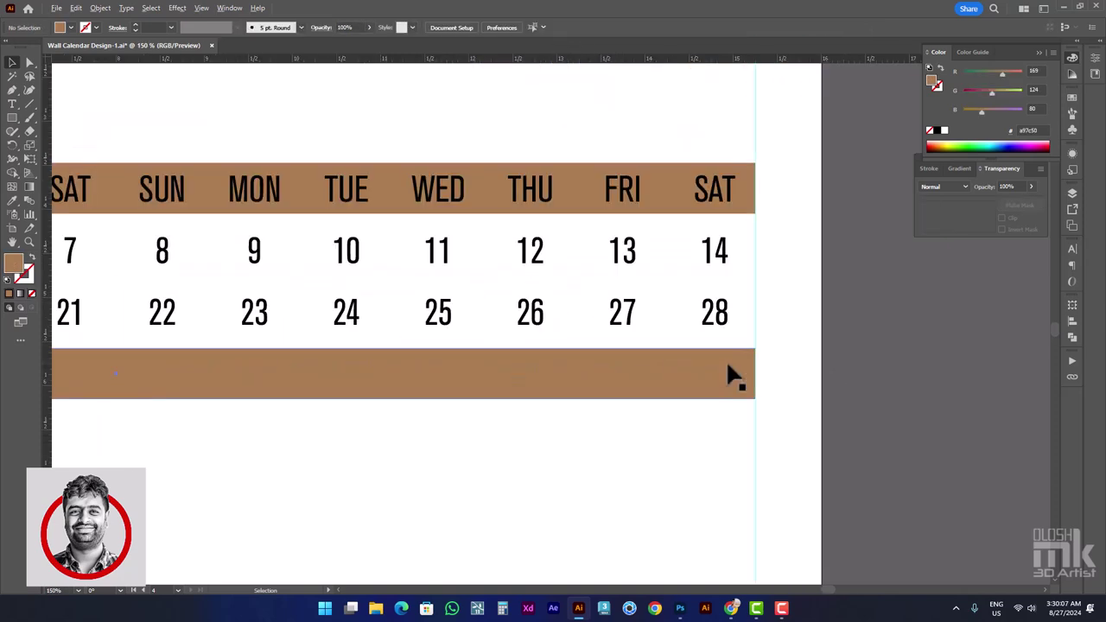
{"action": "left_click_drag", "start_coordinate": [727, 366], "coordinate": [732, 314]}
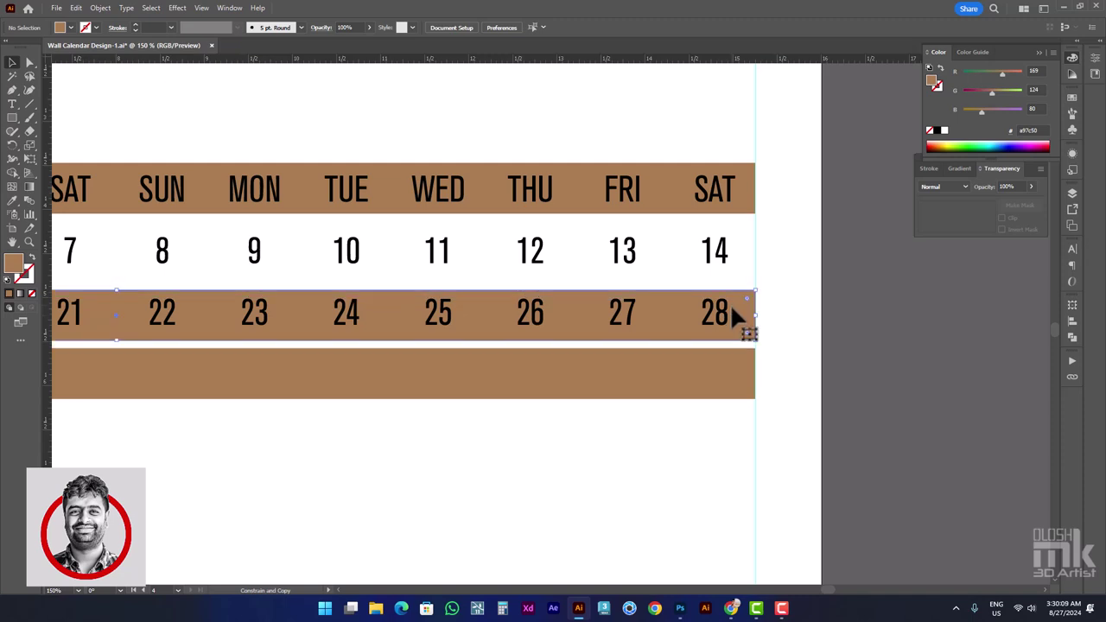
{"action": "key", "text": "ctrl+d"}
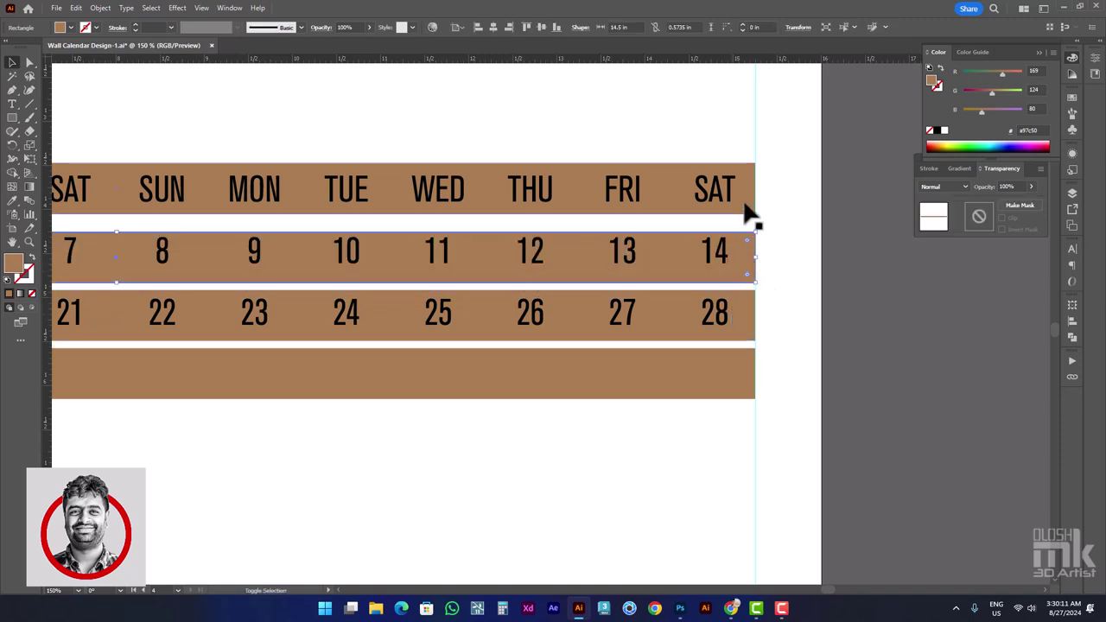
{"action": "left_click", "coordinate": [746, 211], "text": "shift"}
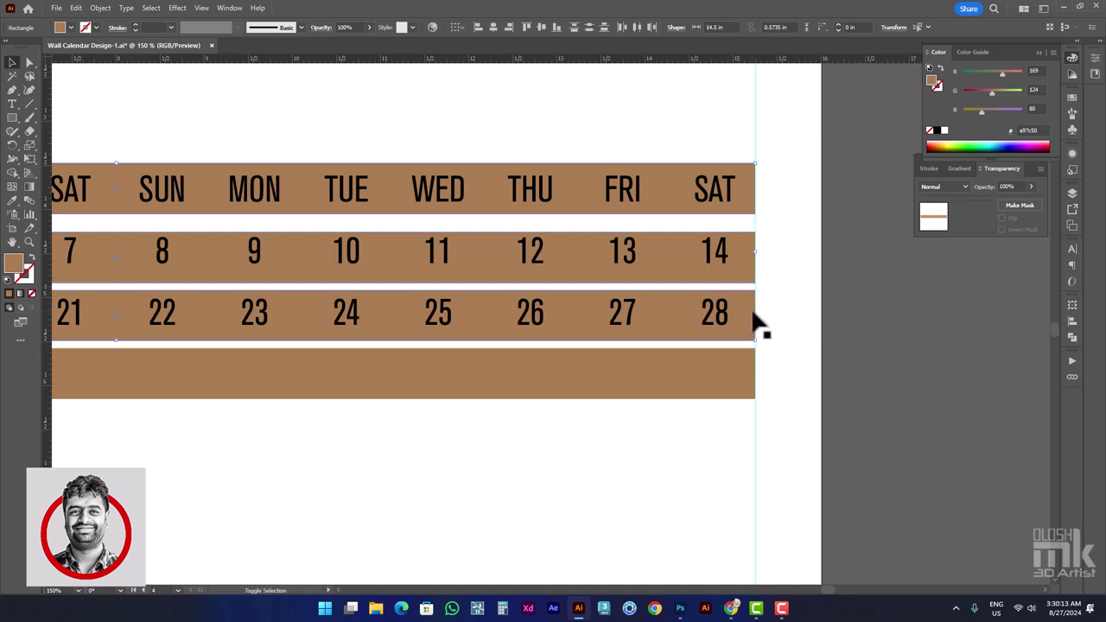
{"action": "left_click", "coordinate": [748, 380], "text": "shift"}
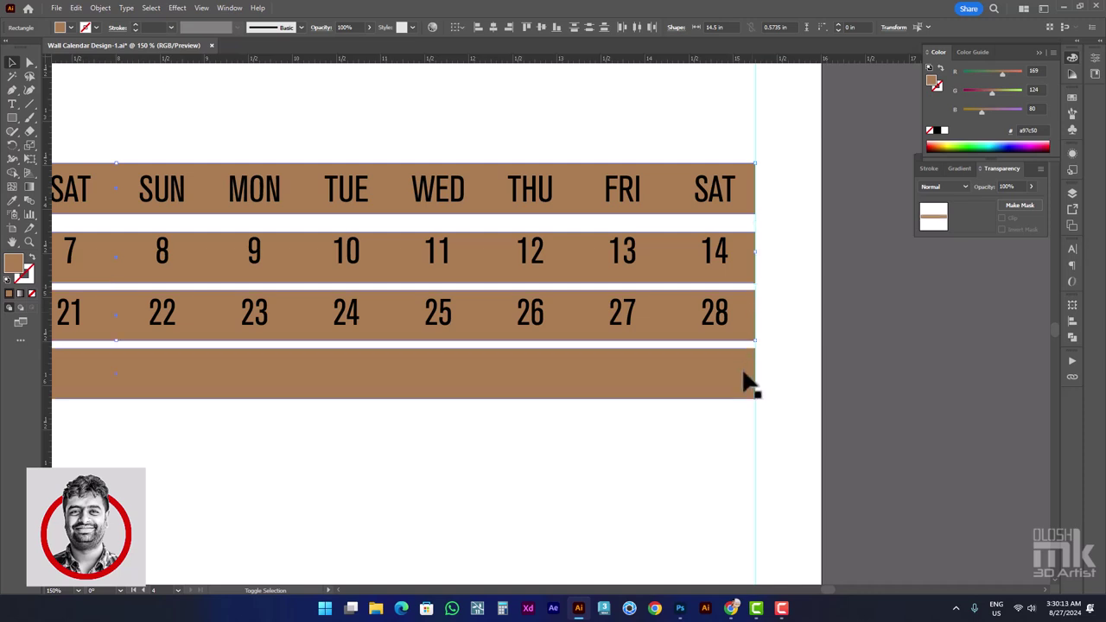
{"action": "left_click", "coordinate": [592, 40]}
{"action": "left_click", "coordinate": [783, 313]}
Set the three row bars to Grayscale K 3 for a very light gray fill
{"action": "left_click", "coordinate": [750, 270]}
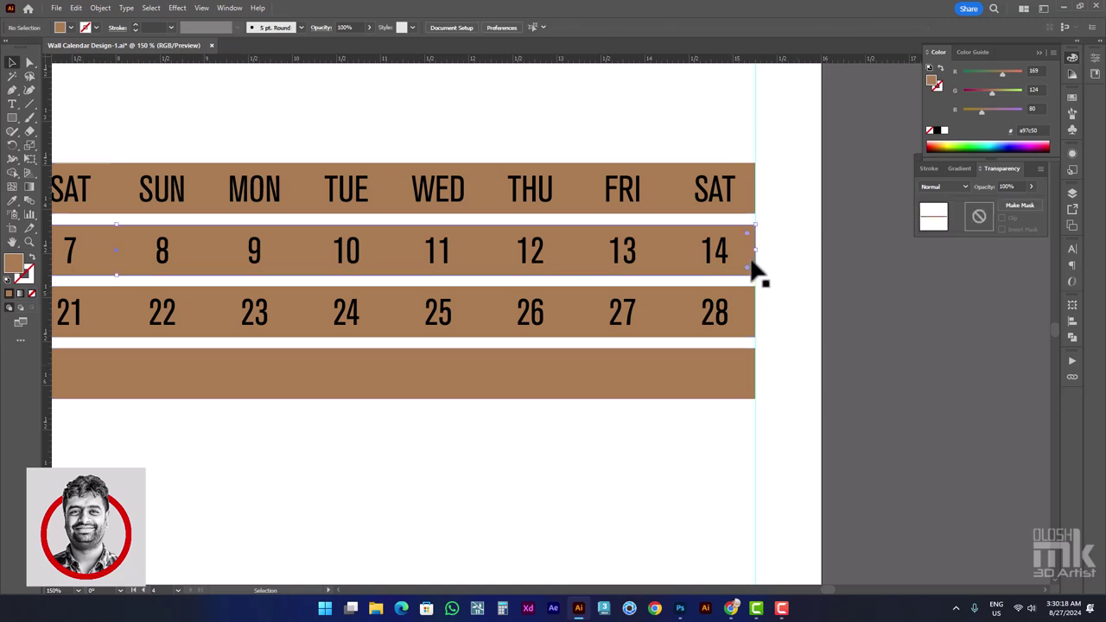
{"action": "left_click", "coordinate": [753, 333], "text": "shift"}
{"action": "left_click", "coordinate": [753, 382], "text": "shift"}
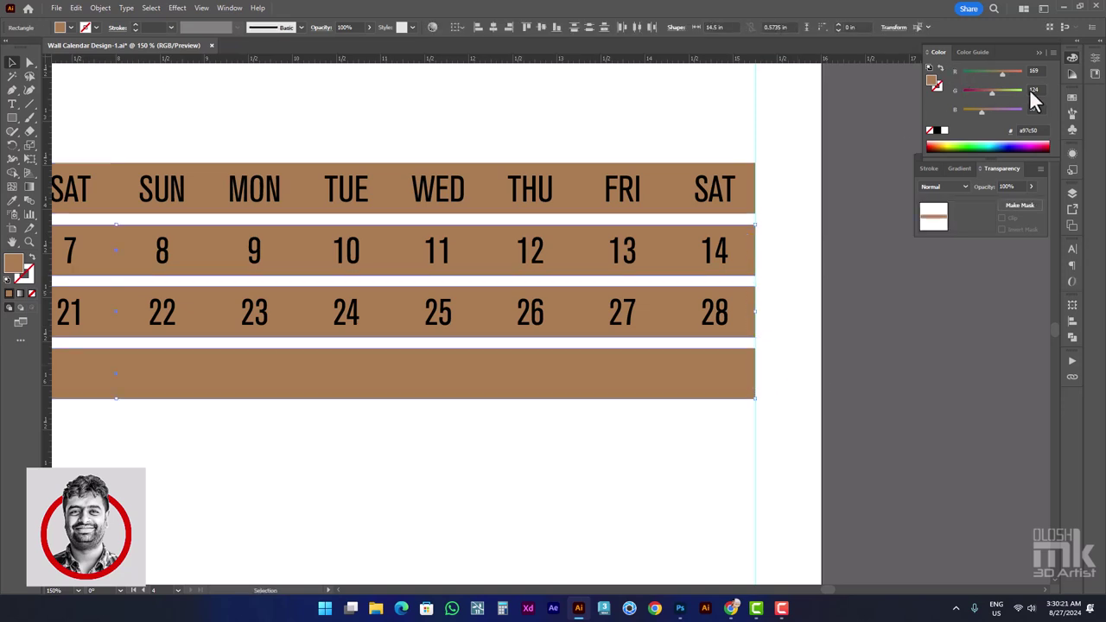
{"action": "left_click", "coordinate": [1050, 51]}
{"action": "left_click", "coordinate": [985, 74]}
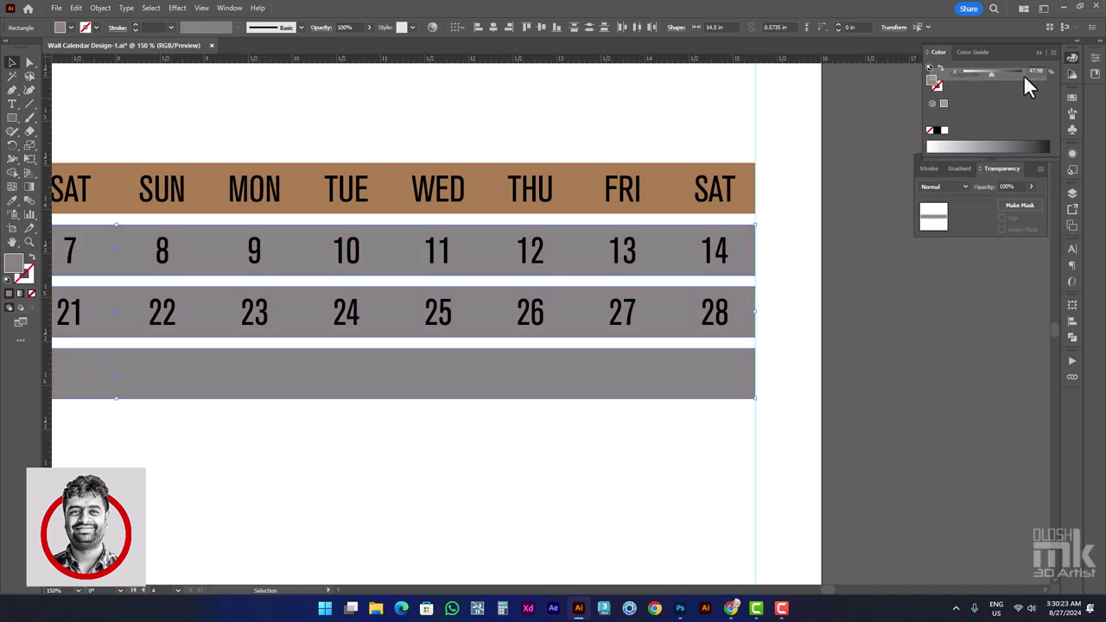
{"action": "type", "text": "3"}
{"action": "key", "text": "Return"}
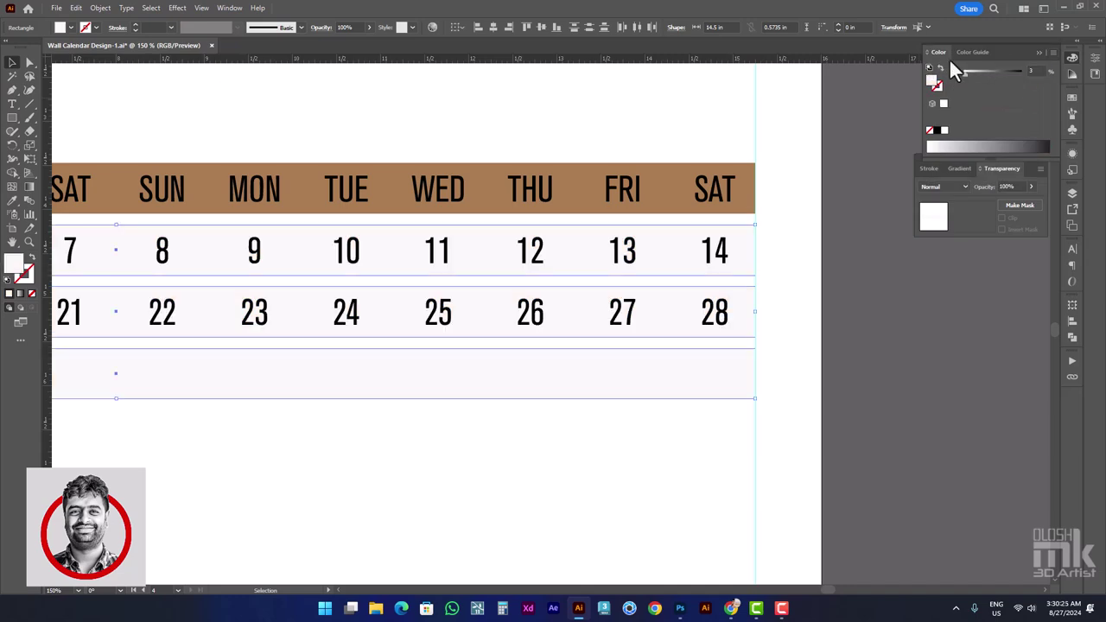
Color all January date numbers 1–31 gray at K 60
{"action": "left_click", "coordinate": [836, 310]}
{"action": "scroll", "coordinate": [821, 337], "scroll_direction": "down", "scroll_amount": 2}
{"action": "scroll", "coordinate": [647, 370], "scroll_direction": "down", "scroll_amount": 1}
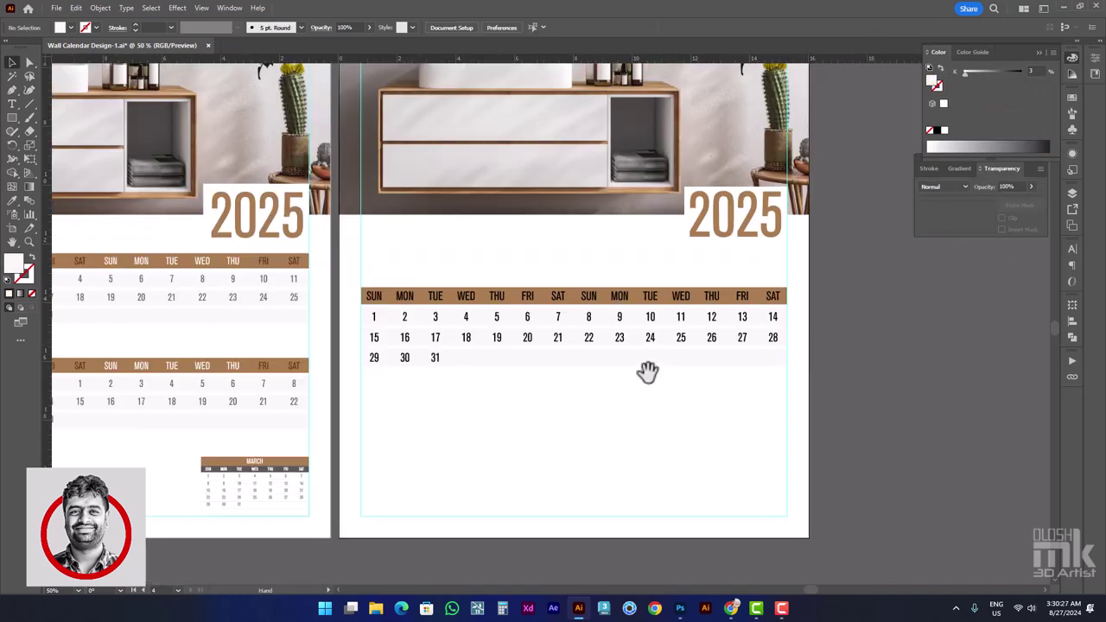
{"action": "scroll", "coordinate": [422, 362], "scroll_direction": "up", "scroll_amount": 2}
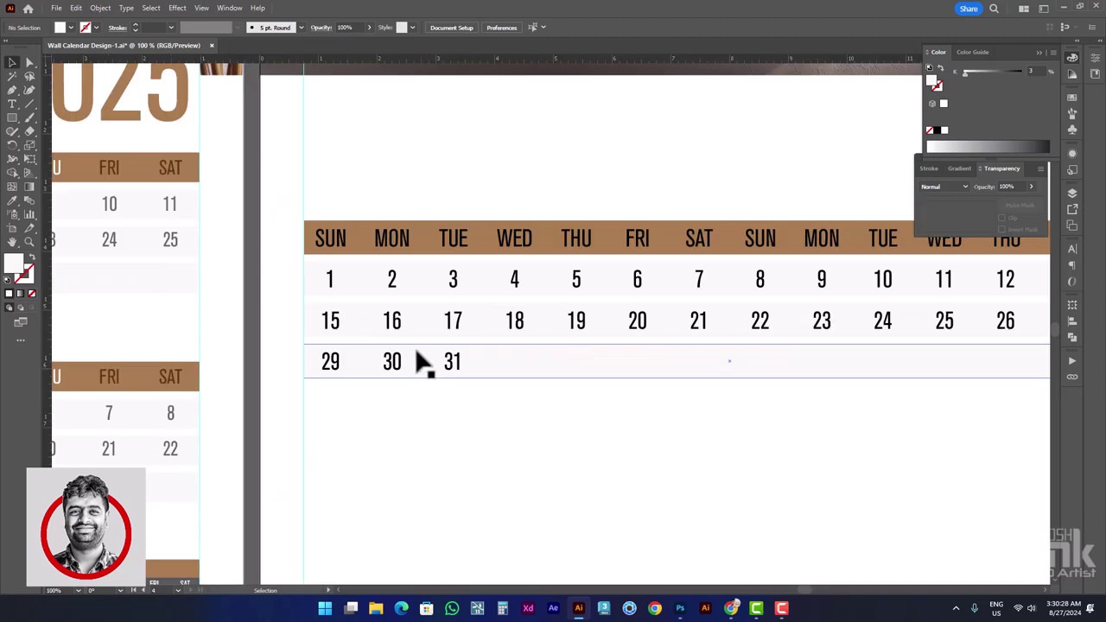
{"action": "left_click", "coordinate": [12, 104]}
{"action": "scroll", "coordinate": [320, 293], "scroll_direction": "down", "scroll_amount": 2}
{"action": "left_click", "coordinate": [316, 285]}
{"action": "key", "text": "ctrl+a"}
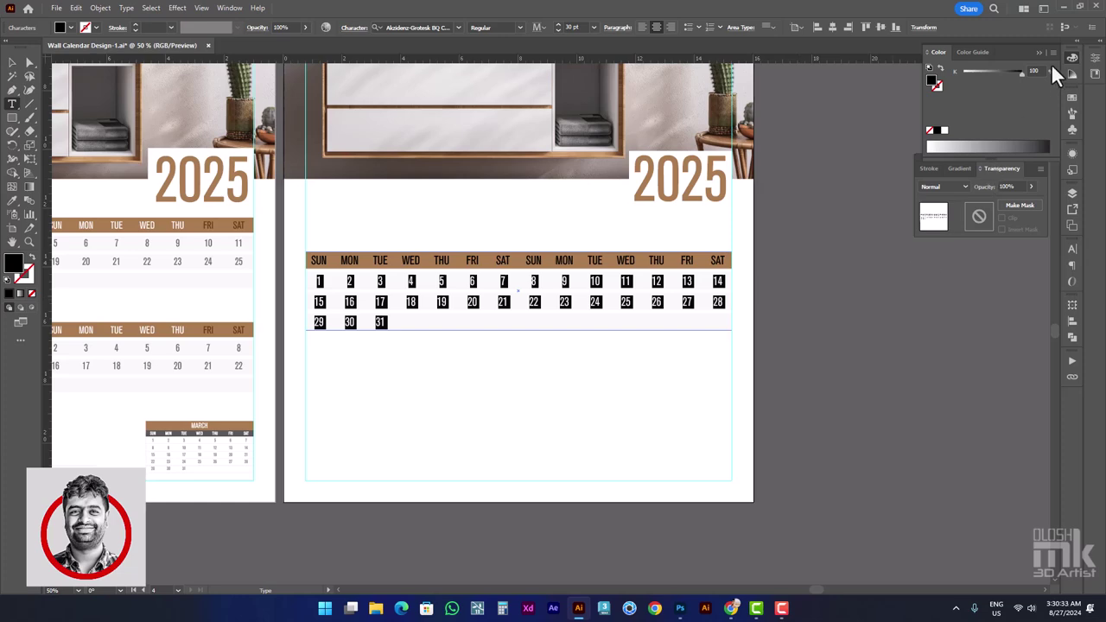
{"action": "type", "text": "60"}
{"action": "key", "text": "Return"}
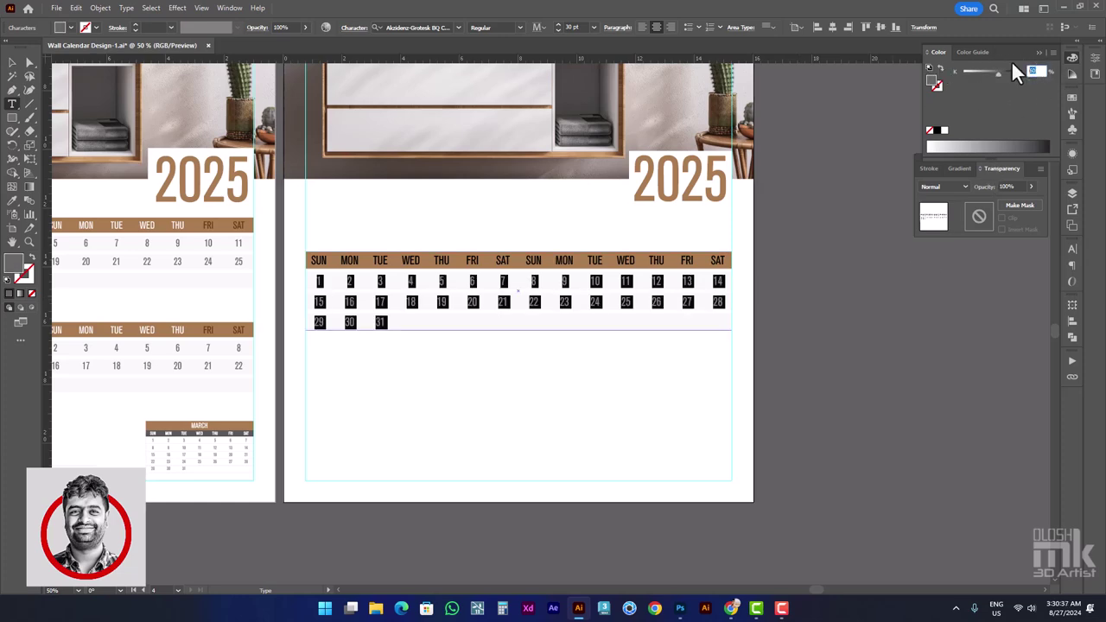
{"action": "left_click", "coordinate": [13, 62]}
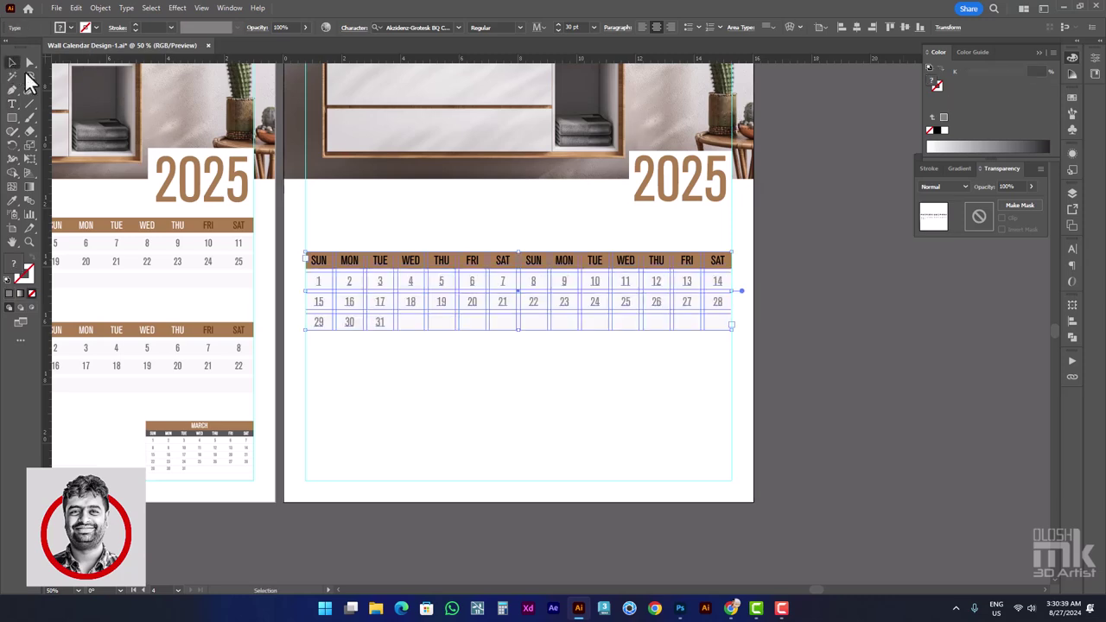
{"action": "left_click", "coordinate": [537, 400]}
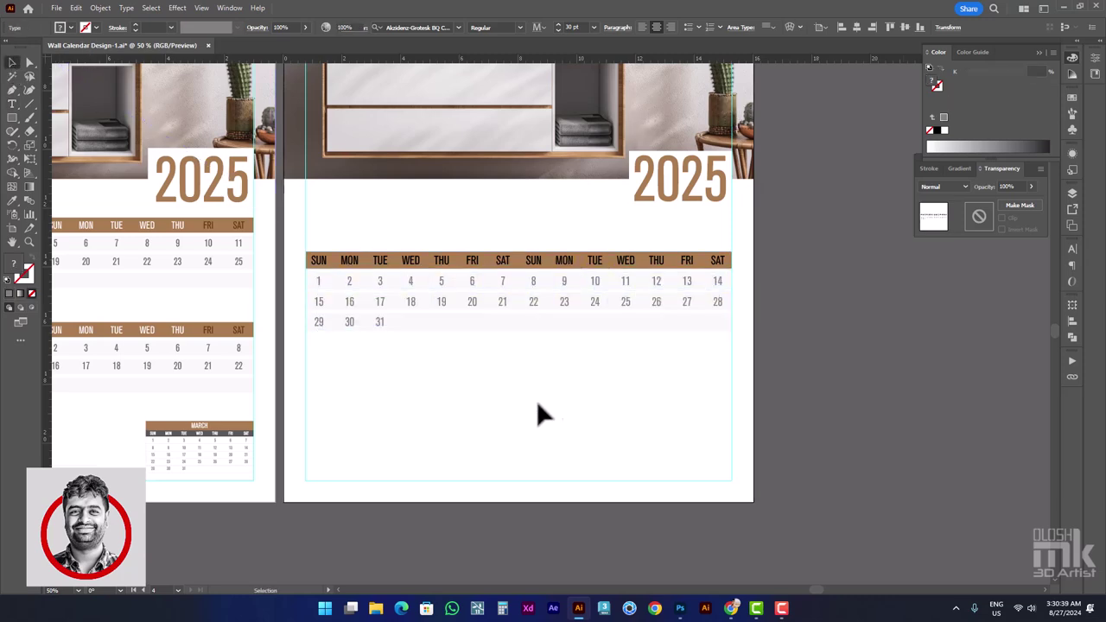
{"action": "left_click", "coordinate": [12, 103]}
Make the weekday labels white (K 0) and color the last FRI/SAT pair with a brown swatch
{"action": "mouse_move", "coordinate": [313, 259]}
{"action": "left_mouse_down"}
{"action": "mouse_move", "coordinate": [320, 271]}
{"action": "mouse_move", "coordinate": [609, 275]}
{"action": "mouse_move", "coordinate": [806, 255]}
{"action": "left_mouse_up"}
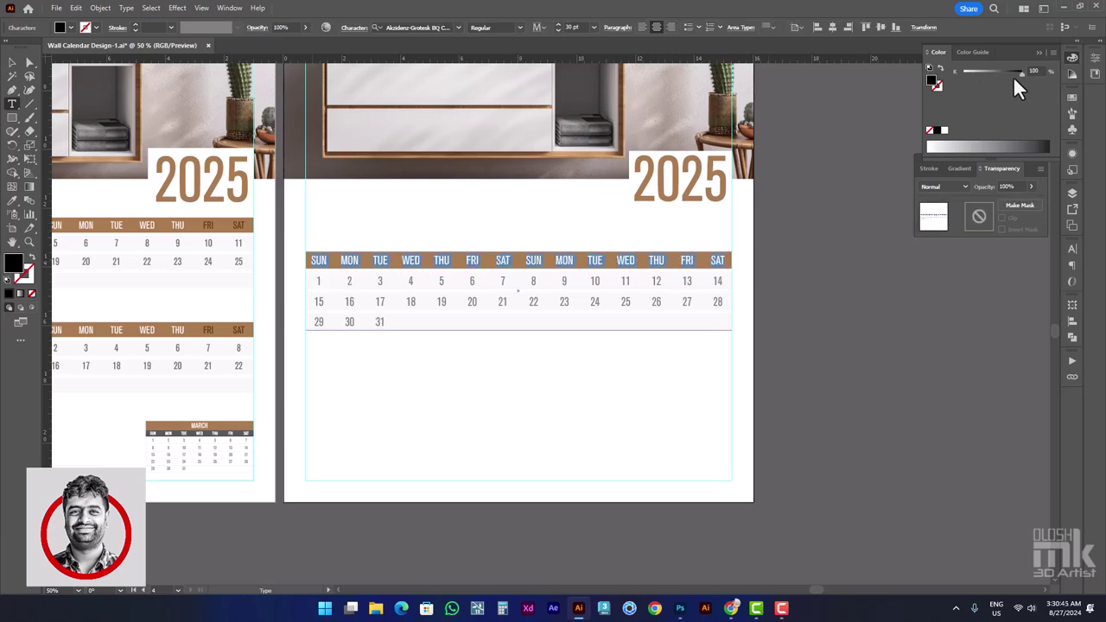
{"action": "left_click_drag", "start_coordinate": [1014, 76], "coordinate": [926, 73]}
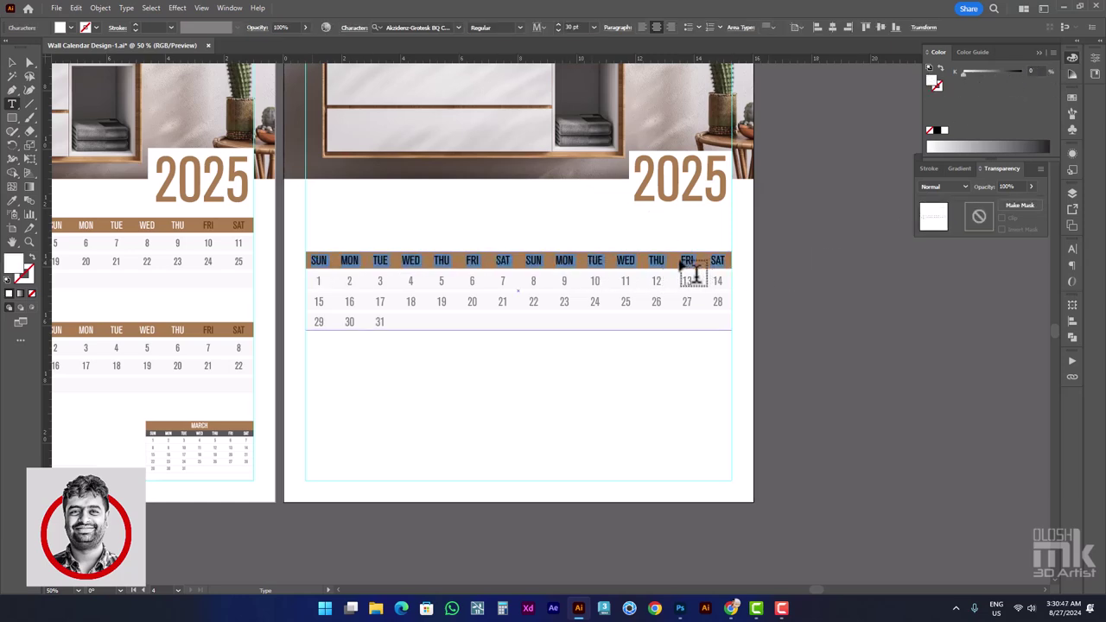
{"action": "left_click_drag", "start_coordinate": [680, 262], "coordinate": [740, 271]}
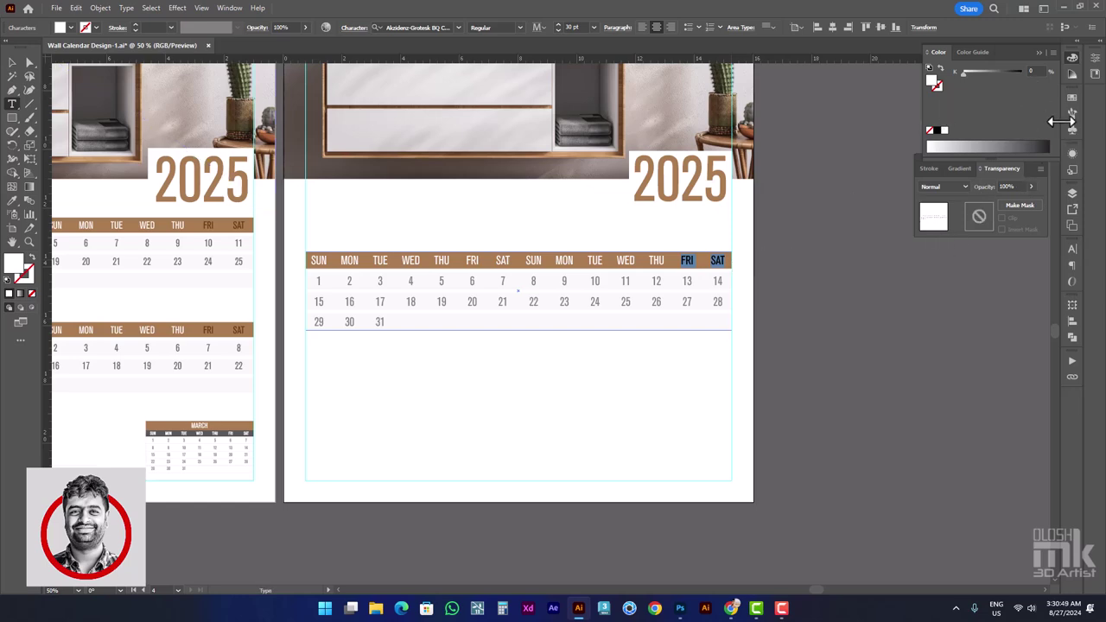
{"action": "left_click", "coordinate": [1072, 98]}
{"action": "left_click", "coordinate": [1007, 145]}
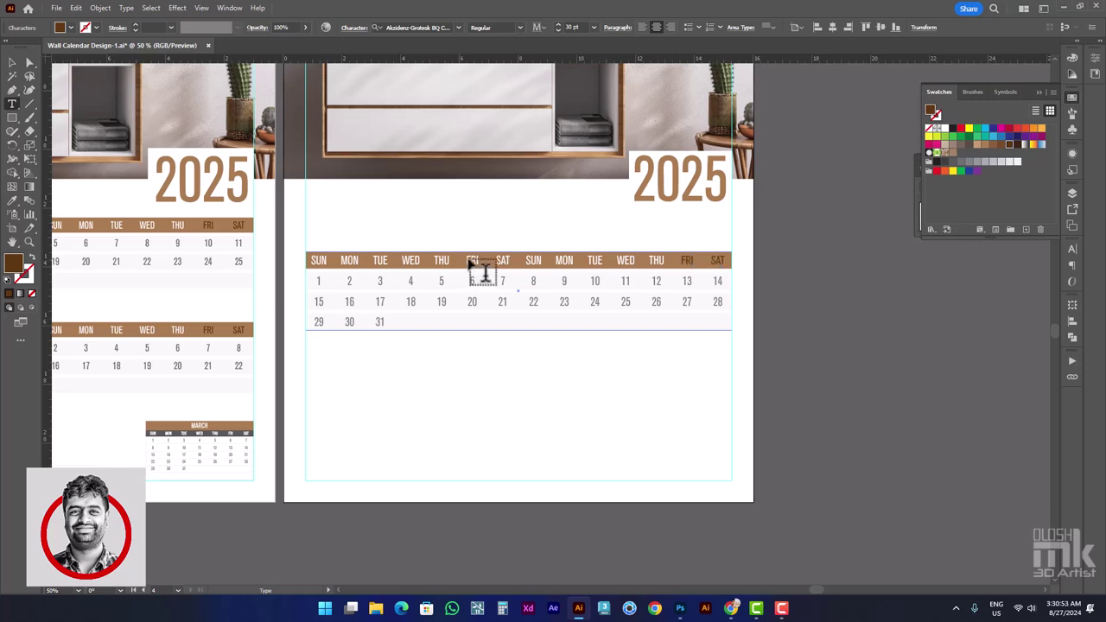
Color the middle FRI/SAT pair with the same brown swatch, then zoom in on the calendar grid
{"action": "left_click_drag", "start_coordinate": [464, 260], "coordinate": [517, 271]}
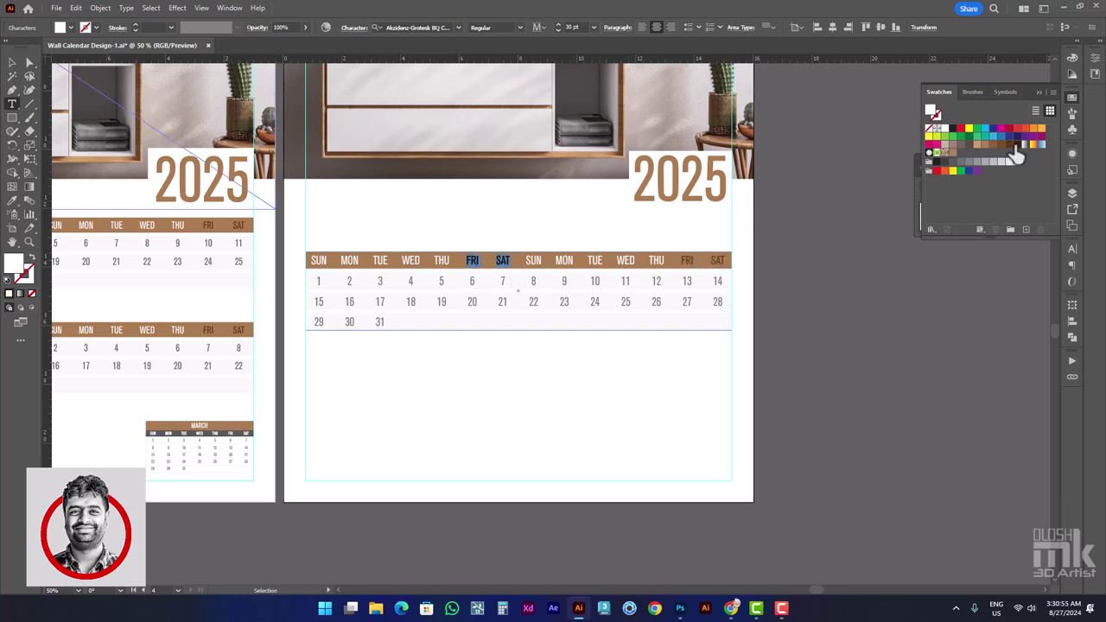
{"action": "left_click", "coordinate": [1008, 145]}
{"action": "left_click", "coordinate": [13, 62]}
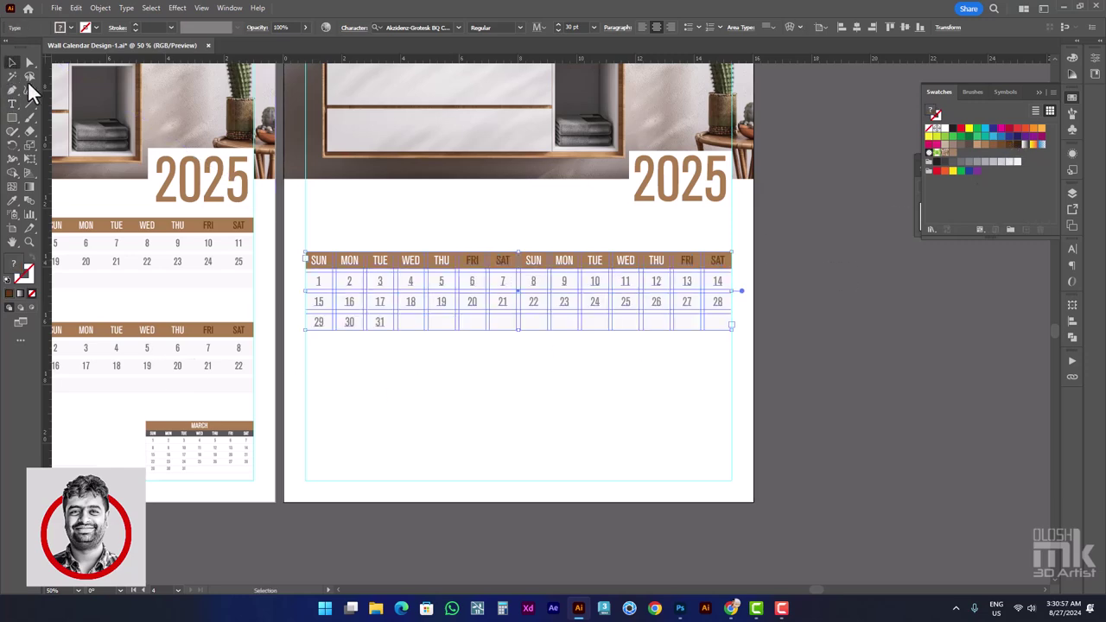
{"action": "left_click", "coordinate": [794, 315]}
{"action": "key", "text": "ctrl+equal"}
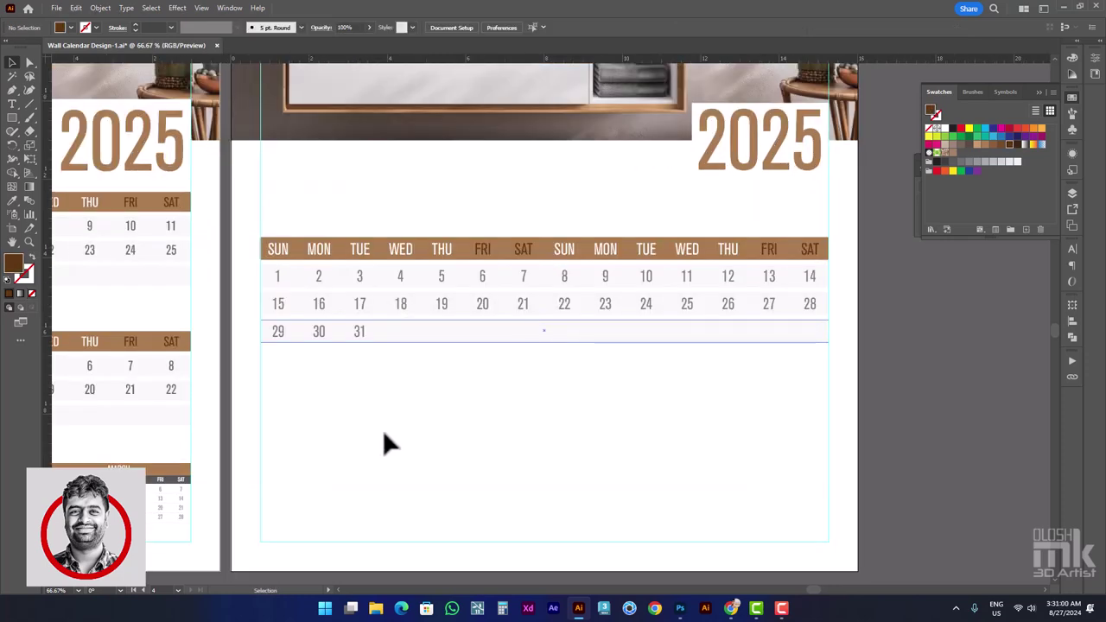
{"action": "left_click_drag", "start_coordinate": [563, 413], "coordinate": [585, 397]}
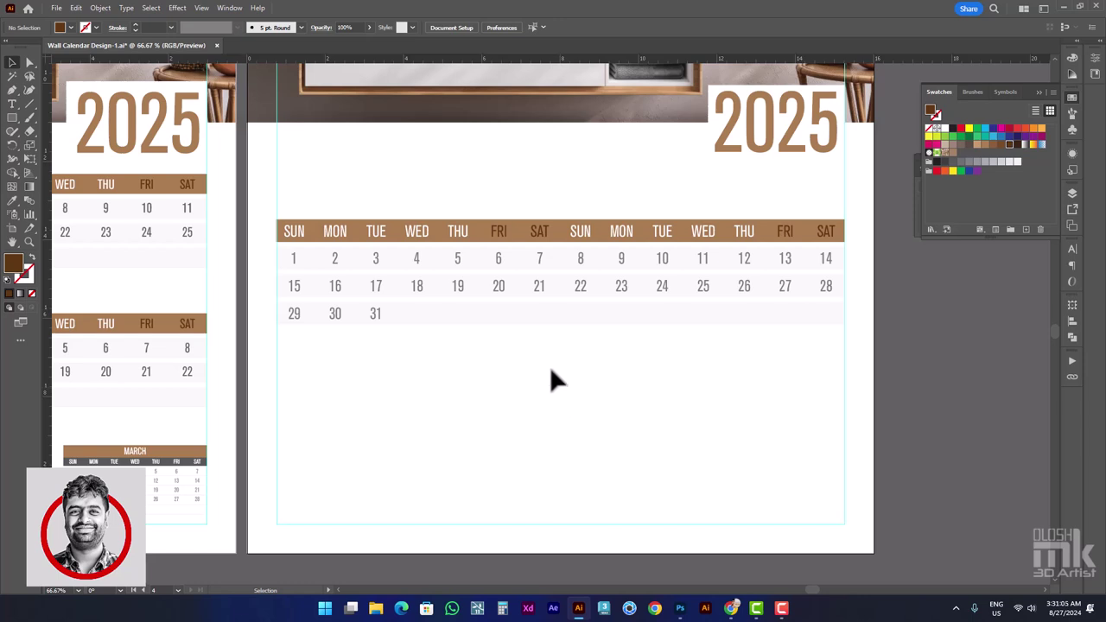
Open the Windows calendar flyout and clear the pending notifications
{"action": "scroll", "coordinate": [549, 366], "scroll_direction": "down", "scroll_amount": 2, "text": "alt"}
{"action": "left_click", "coordinate": [1086, 610]}
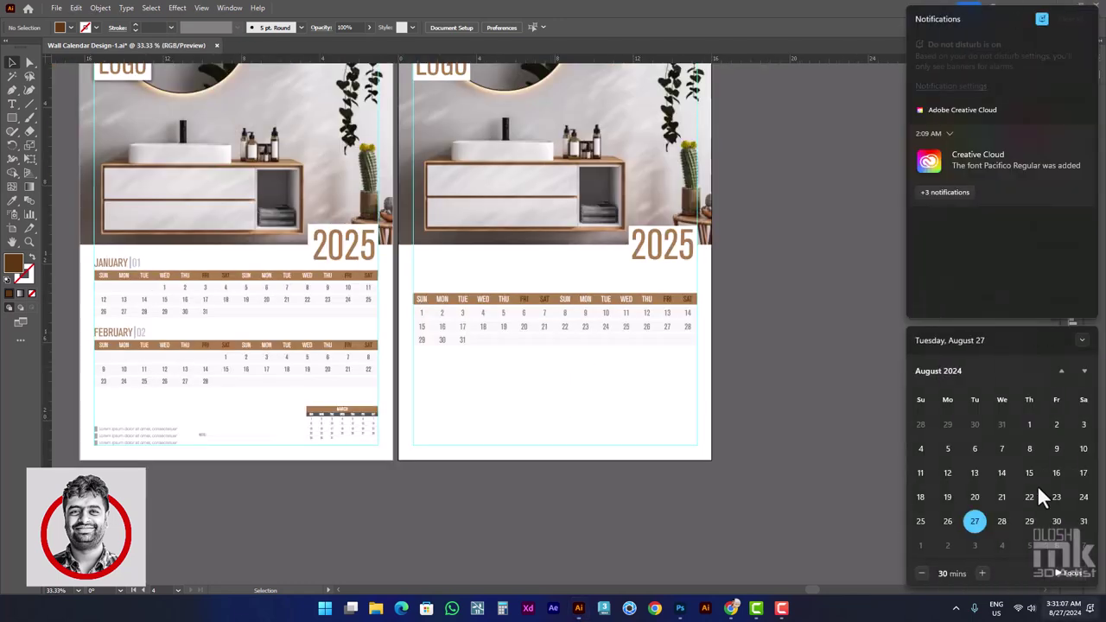
{"action": "left_click", "coordinate": [1078, 21]}
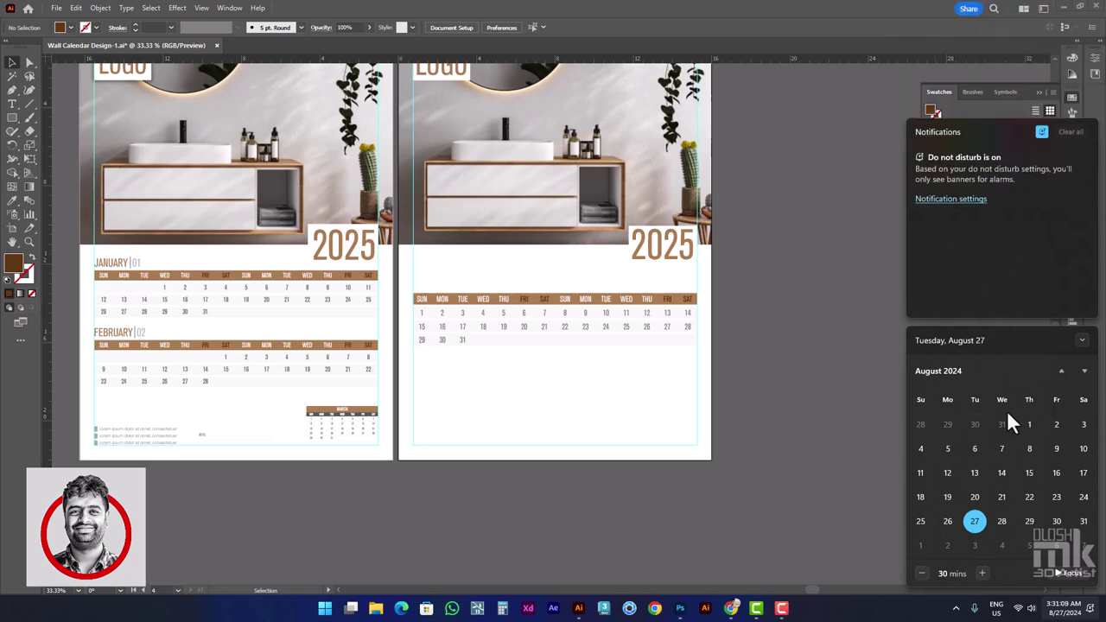
Scroll the flyout to January 2025 to confirm it starts on a Wednesday, then close it
{"action": "scroll", "coordinate": [990, 440], "scroll_direction": "down", "scroll_amount": 1}
{"action": "scroll", "coordinate": [990, 441], "scroll_direction": "down", "scroll_amount": 1}
{"action": "scroll", "coordinate": [990, 440], "scroll_direction": "down", "scroll_amount": 1}
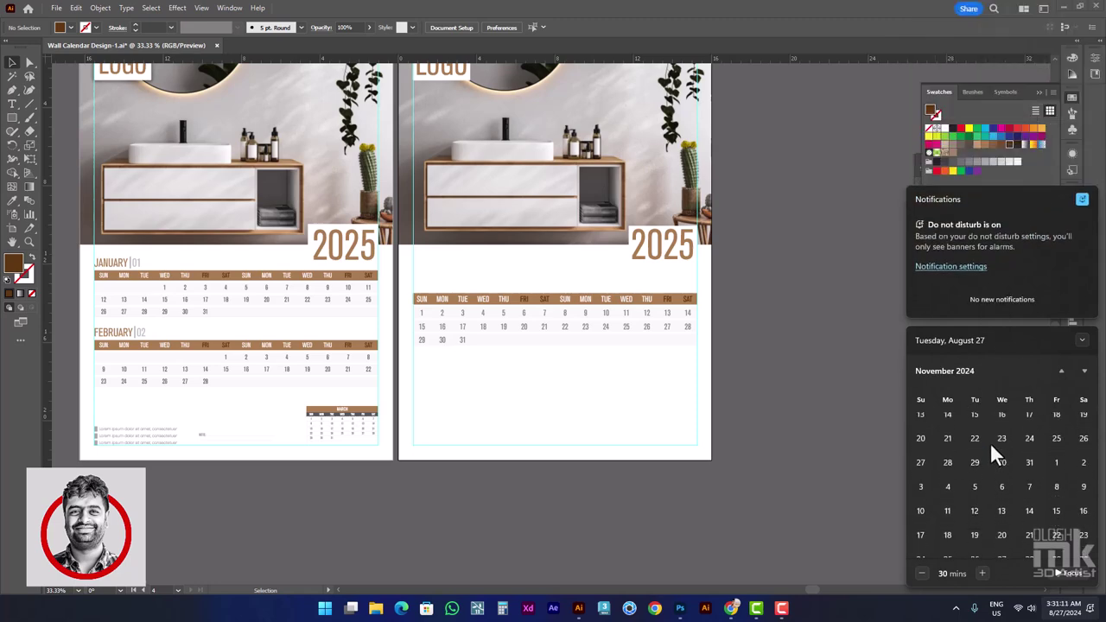
{"action": "scroll", "coordinate": [989, 442], "scroll_direction": "down", "scroll_amount": 1}
{"action": "scroll", "coordinate": [988, 443], "scroll_direction": "down", "scroll_amount": 1}
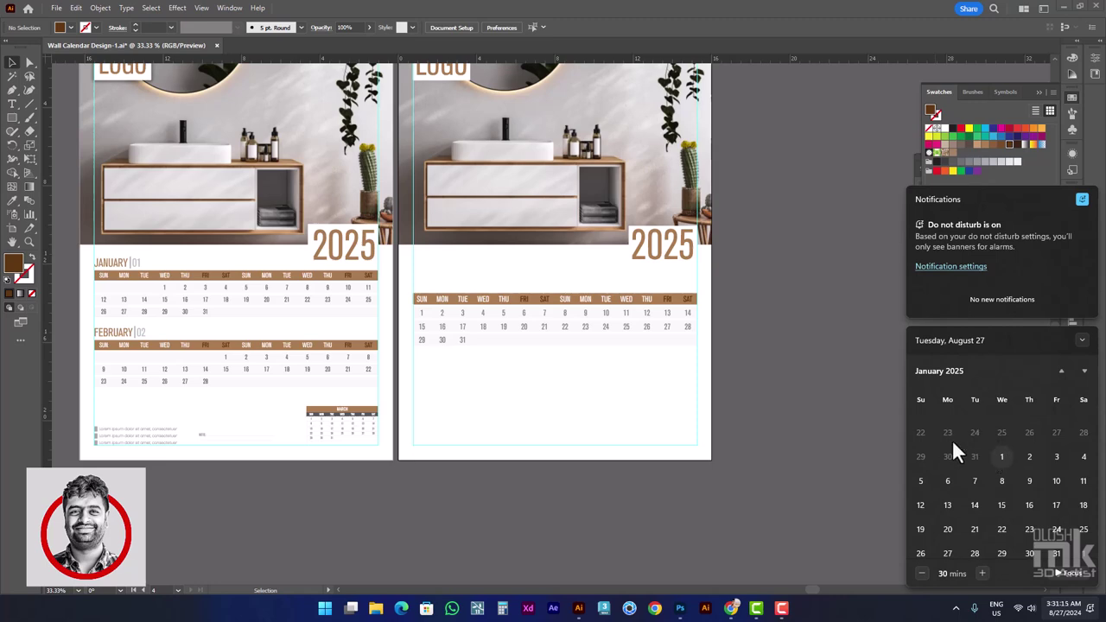
{"action": "left_click", "coordinate": [545, 380]}
Tab the second page's dates over so 1 sits under WED
{"action": "left_click", "coordinate": [13, 105]}
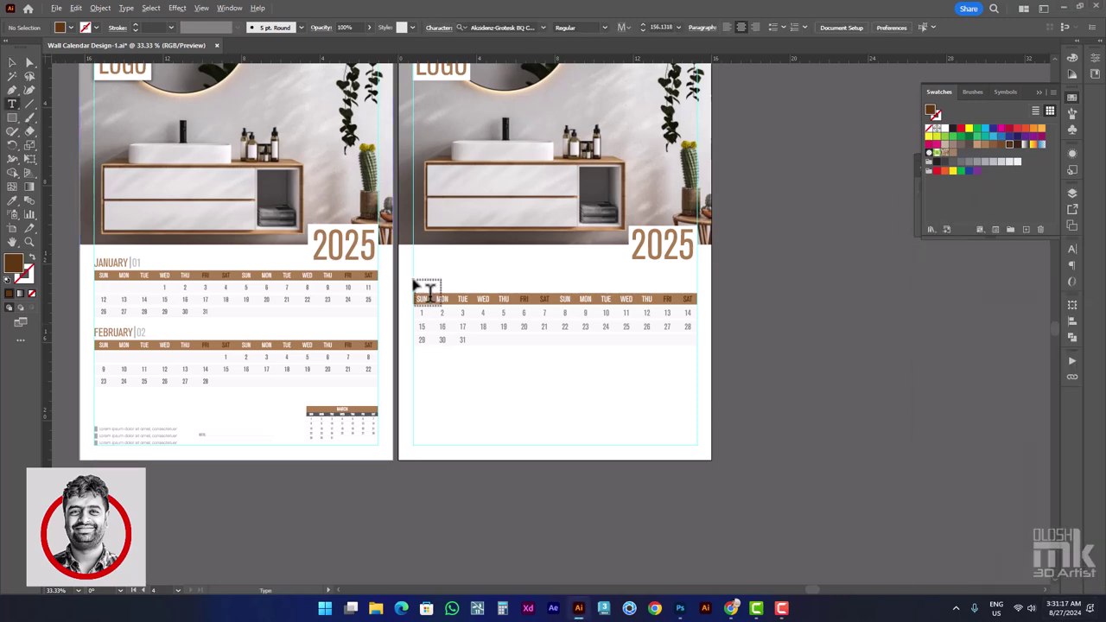
{"action": "scroll", "coordinate": [420, 289], "scroll_direction": "up", "scroll_amount": 2}
{"action": "left_click", "coordinate": [425, 341]}
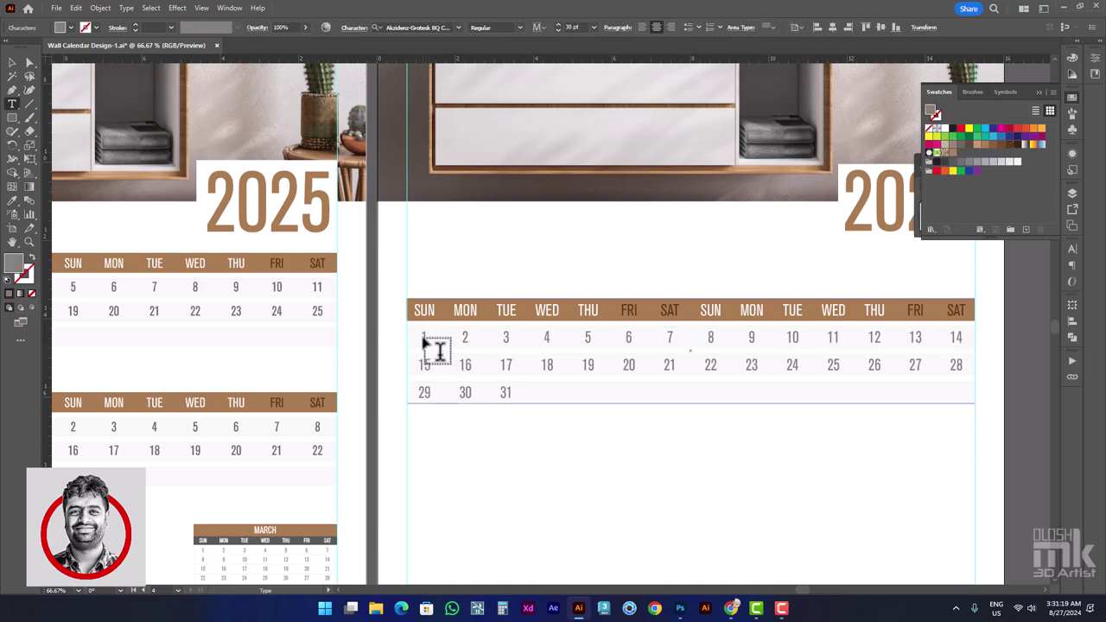
{"action": "key", "text": "Tab"}
{"action": "key", "text": "Delete"}
{"action": "key", "text": "Tab"}
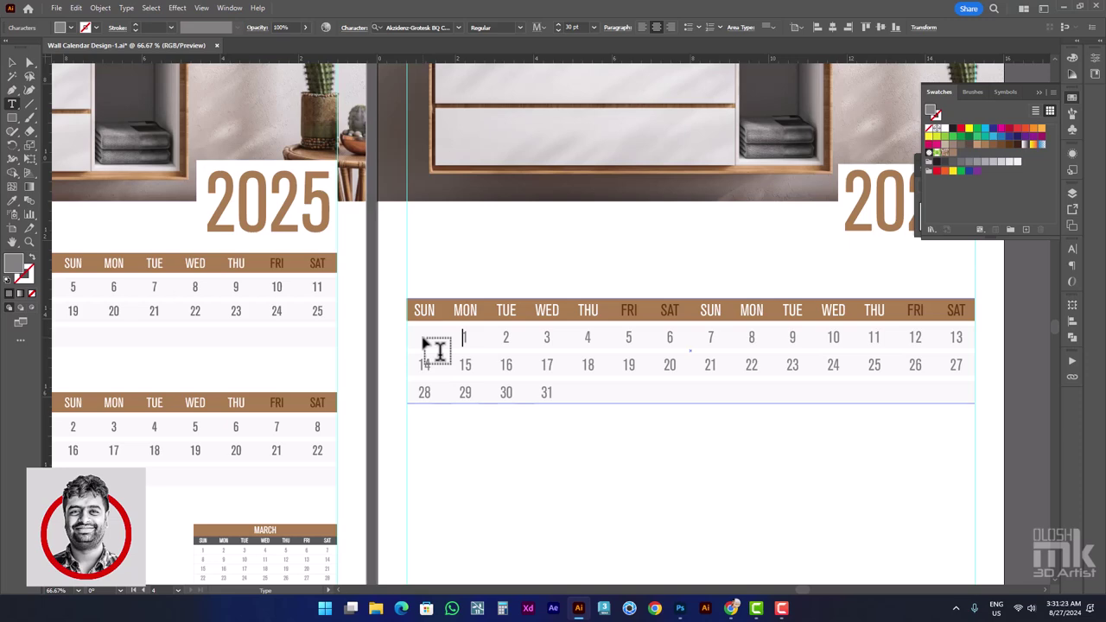
{"action": "key", "text": "Tab"}
{"action": "key", "text": "Tab"}
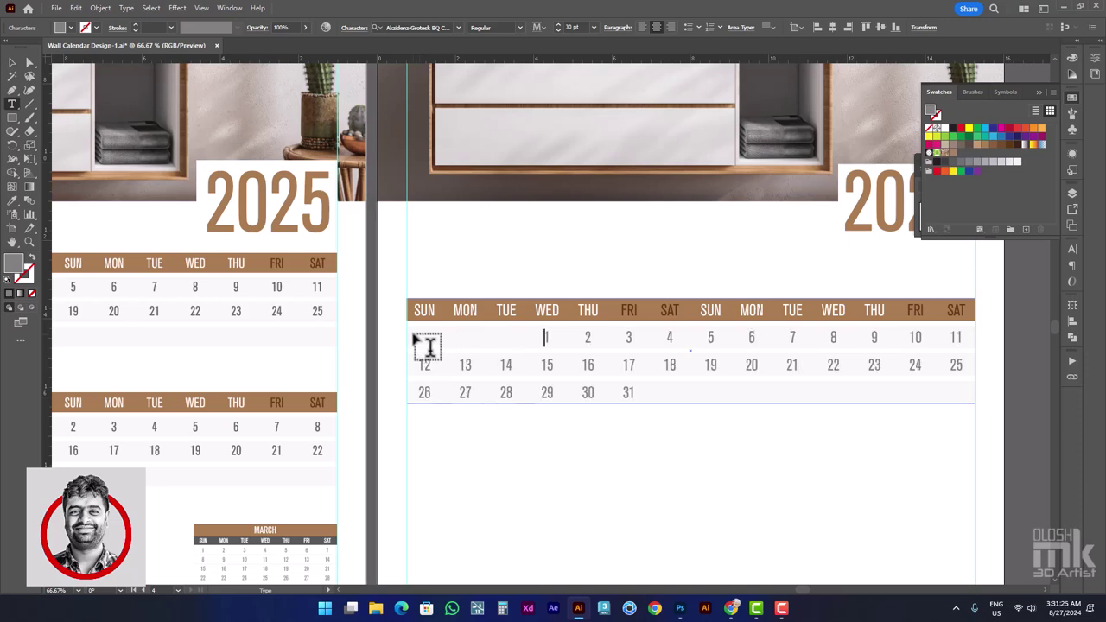
{"action": "left_click", "coordinate": [11, 63]}
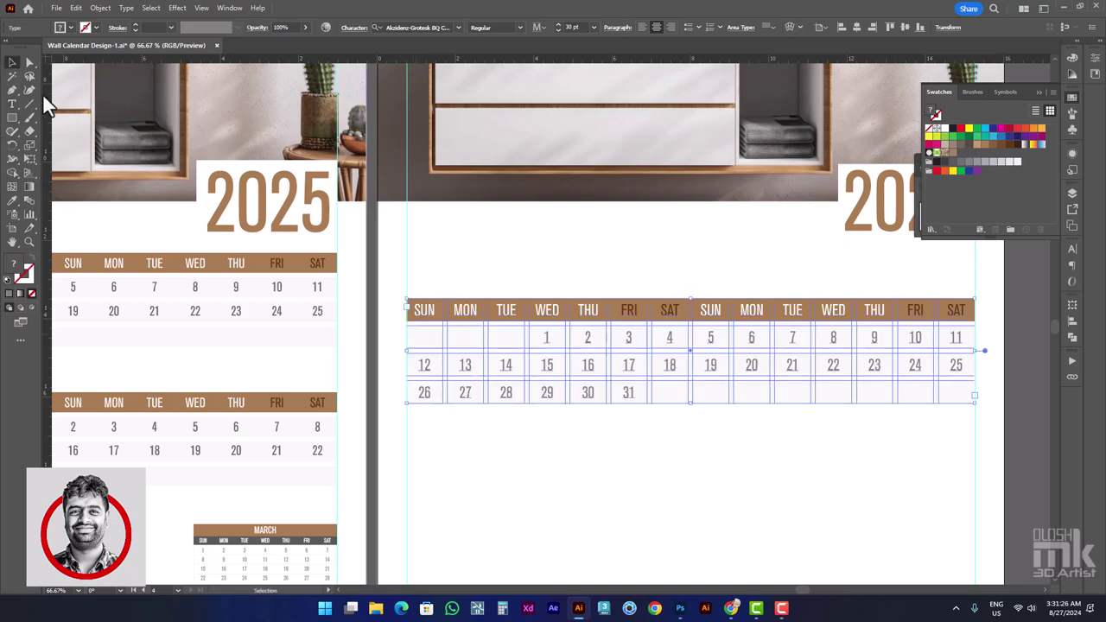
Deselect the calendar text and reframe the view on both pages
{"action": "left_click", "coordinate": [486, 436]}
{"action": "scroll", "coordinate": [519, 432], "scroll_direction": "down", "scroll_amount": 2}
{"action": "scroll", "coordinate": [647, 420], "scroll_direction": "down", "scroll_amount": 2}
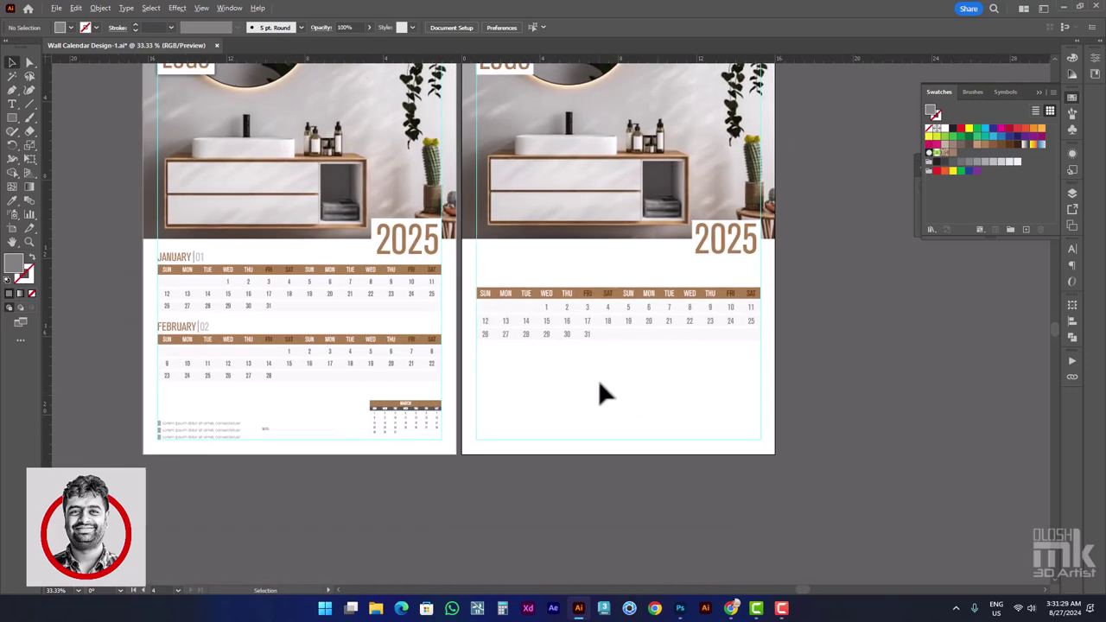
{"action": "scroll", "coordinate": [605, 393], "scroll_direction": "up", "scroll_amount": 1}
{"action": "scroll", "coordinate": [595, 379], "scroll_direction": "down", "scroll_amount": 2}
{"action": "scroll", "coordinate": [679, 395], "scroll_direction": "down", "scroll_amount": 1}
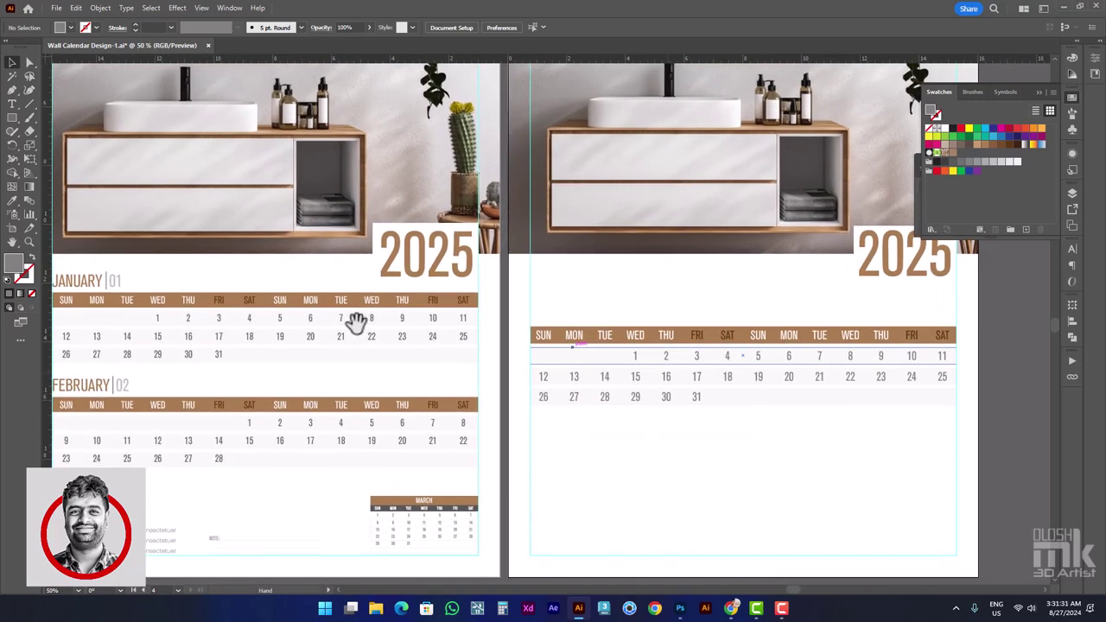
{"action": "left_click_drag", "start_coordinate": [667, 311], "coordinate": [687, 303]}
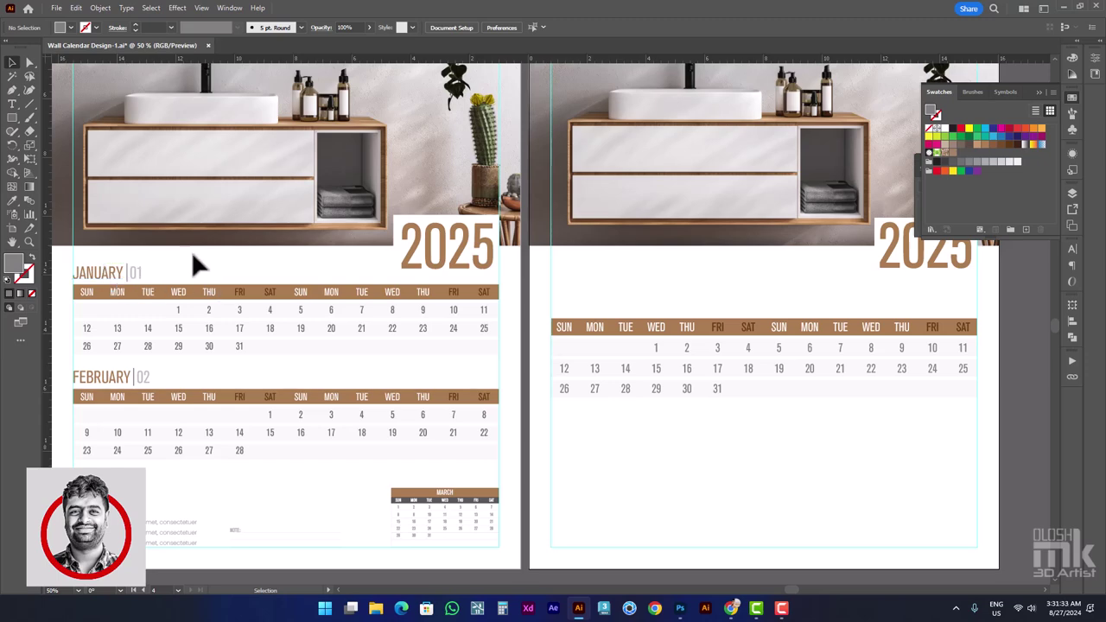
{"action": "left_click", "coordinate": [10, 104]}
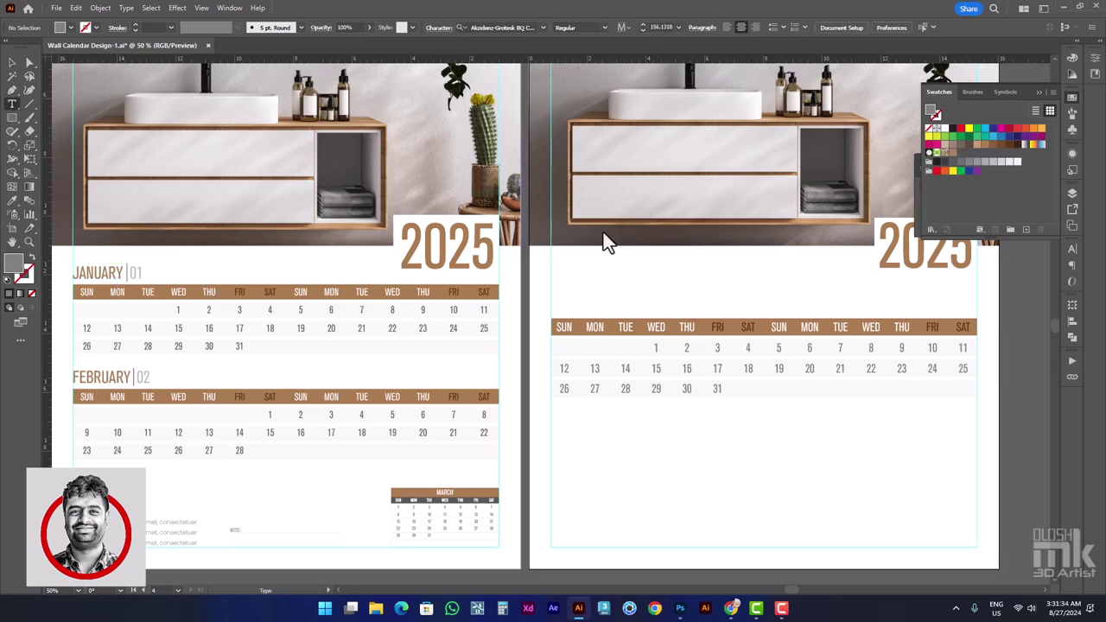
Type the month label JANUARY above the second page's day-name header
{"action": "left_click", "coordinate": [589, 309]}
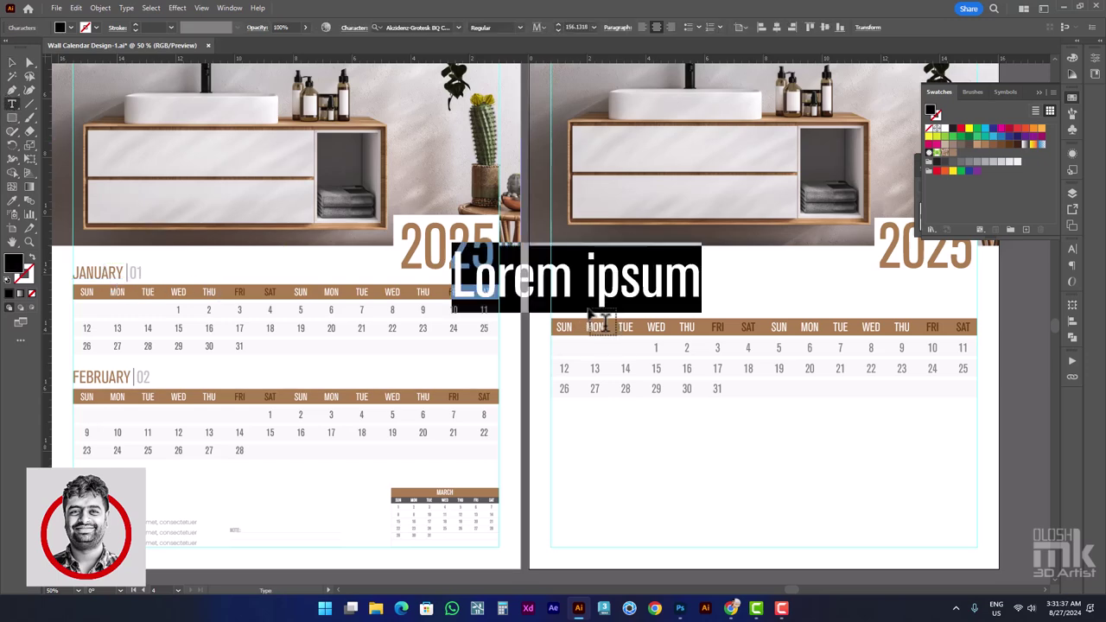
{"action": "type", "text": "ja"}
{"action": "key", "text": "BackSpace"}
{"action": "key", "text": "BackSpace"}
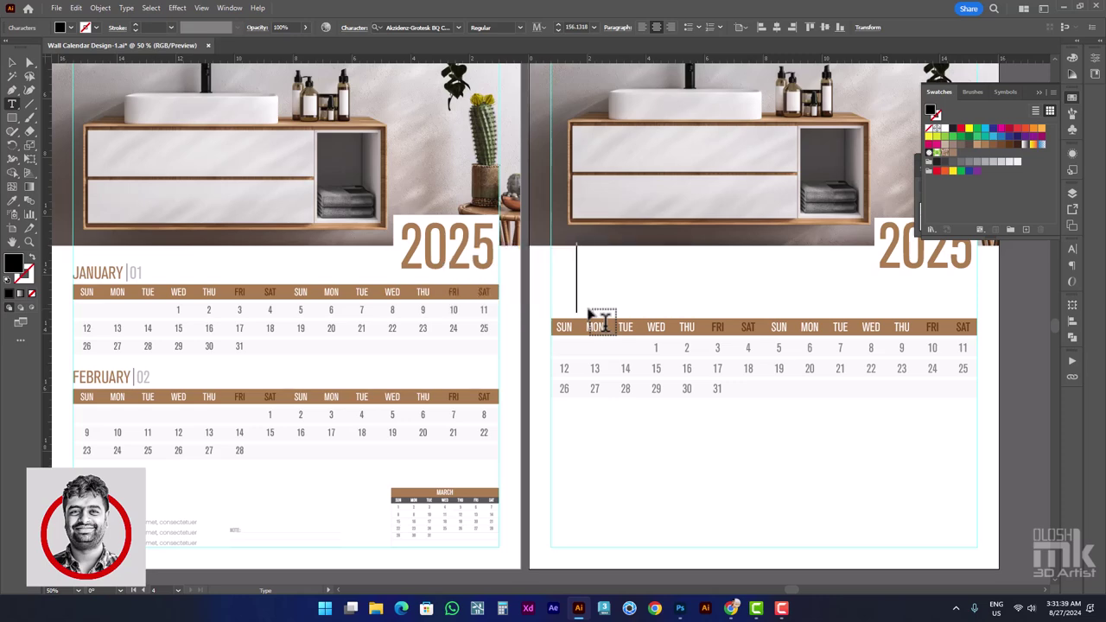
{"action": "type", "text": "AN"}
{"action": "key", "text": "BackSpace"}
{"action": "key", "text": "BackSpace"}
{"action": "type", "text": "JANU"}
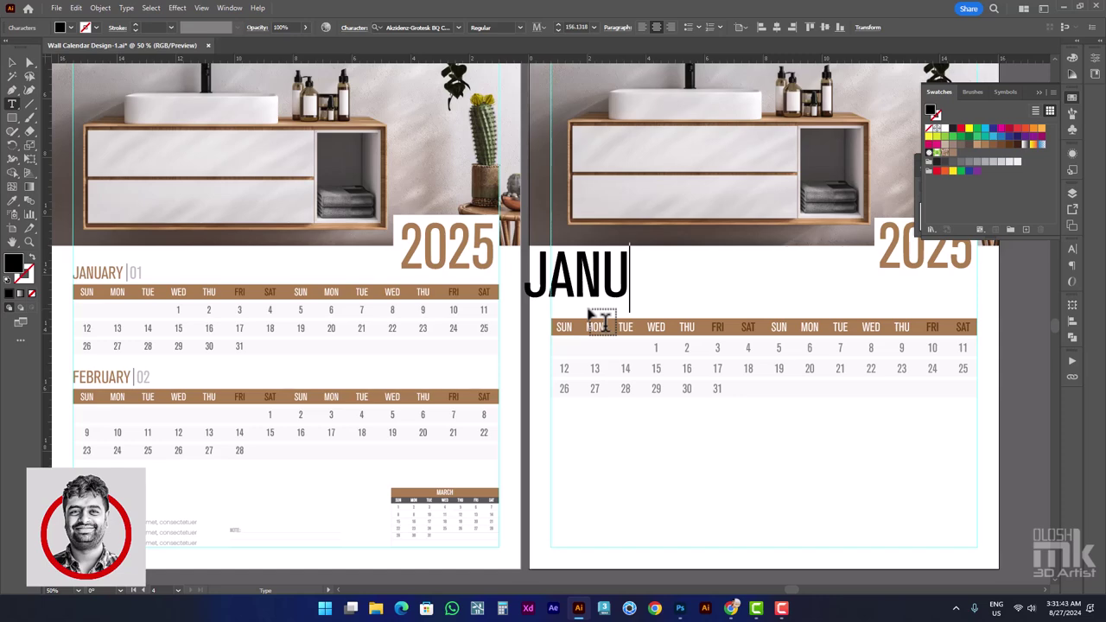
{"action": "type", "text": "ARY"}
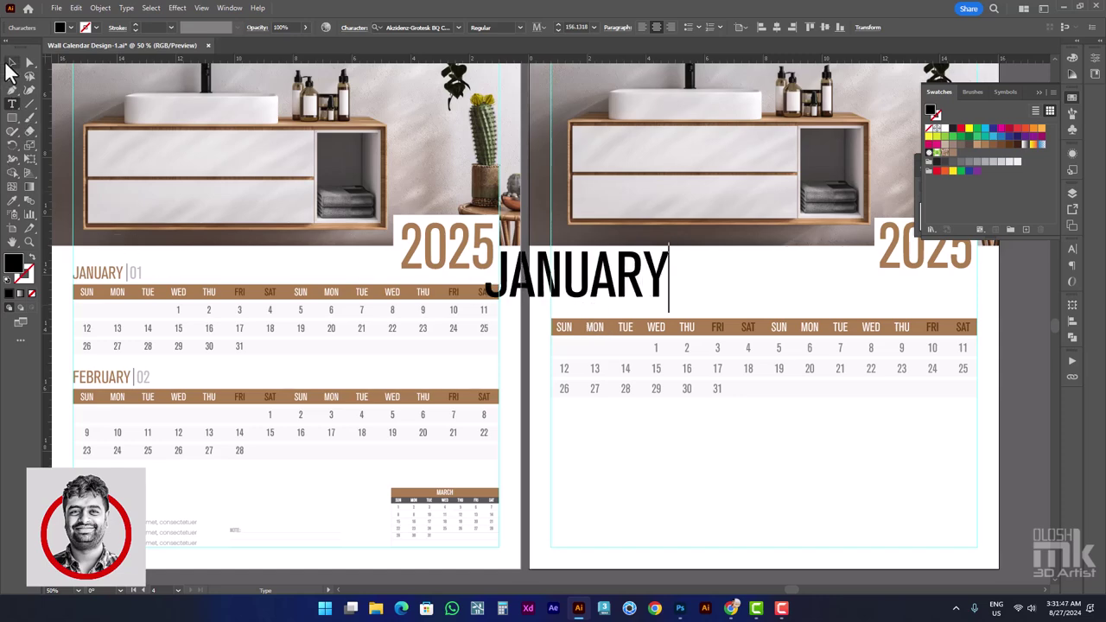
{"action": "left_click", "coordinate": [10, 63]}
Resize and position JANUARY above the grid, lined up with the SUN column
{"action": "left_click", "coordinate": [658, 274]}
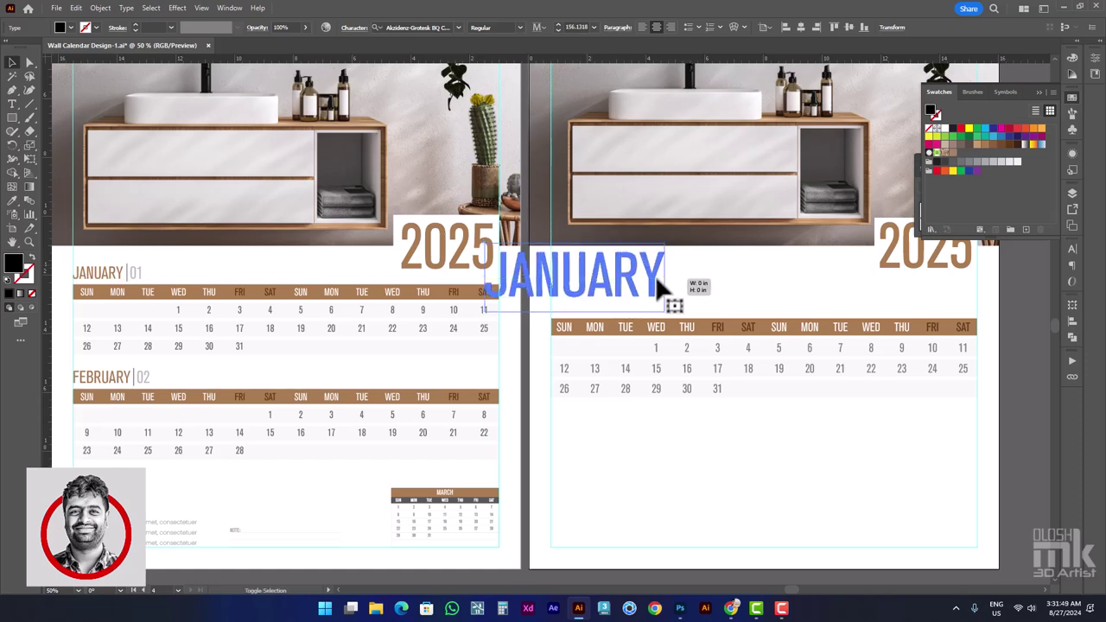
{"action": "mouse_move", "coordinate": [658, 285]}
{"action": "left_mouse_down"}
{"action": "mouse_move", "coordinate": [559, 287]}
{"action": "mouse_move", "coordinate": [609, 294]}
{"action": "mouse_move", "coordinate": [586, 316]}
{"action": "left_mouse_up"}
{"action": "scroll", "coordinate": [552, 311], "scroll_direction": "up", "scroll_amount": 5}
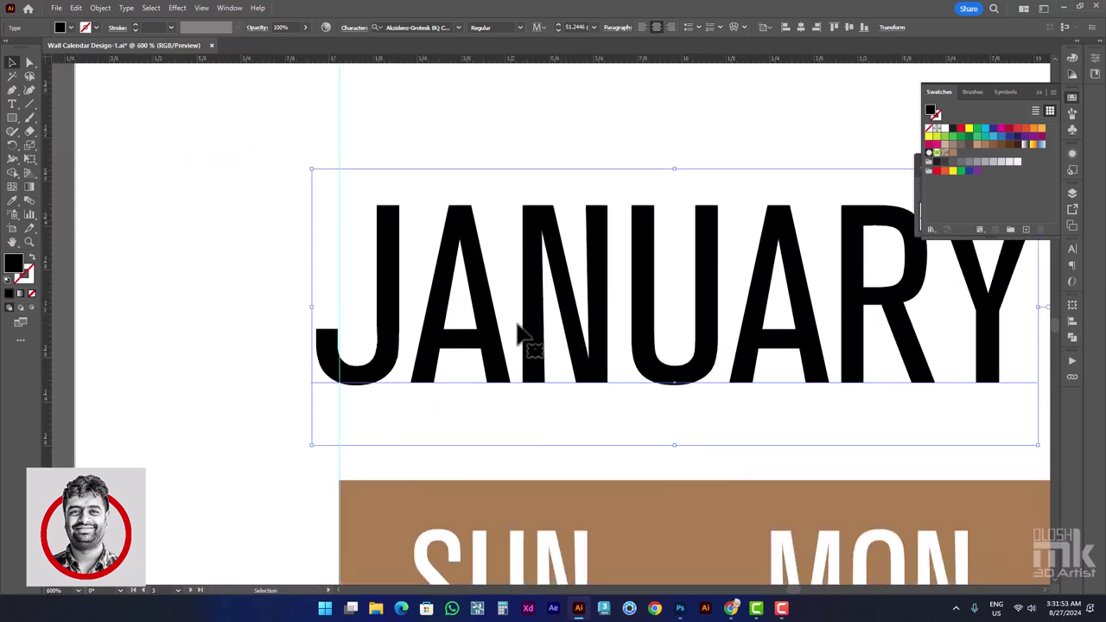
{"action": "left_click_drag", "start_coordinate": [516, 325], "coordinate": [521, 367]}
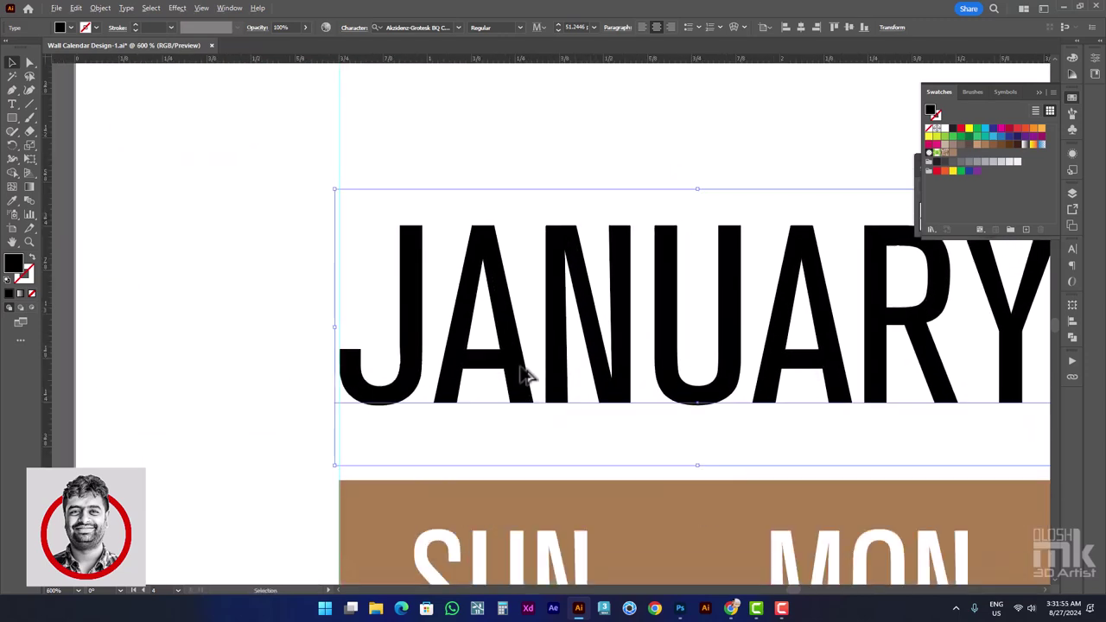
{"action": "key", "text": "ctrl+1"}
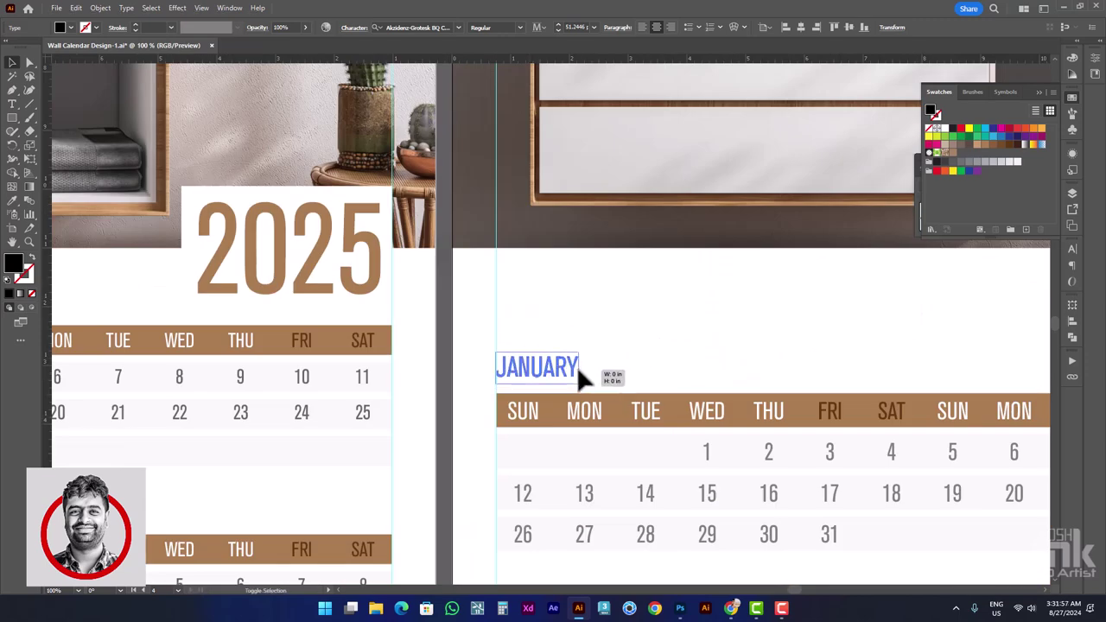
{"action": "left_click_drag", "start_coordinate": [578, 367], "coordinate": [592, 367]}
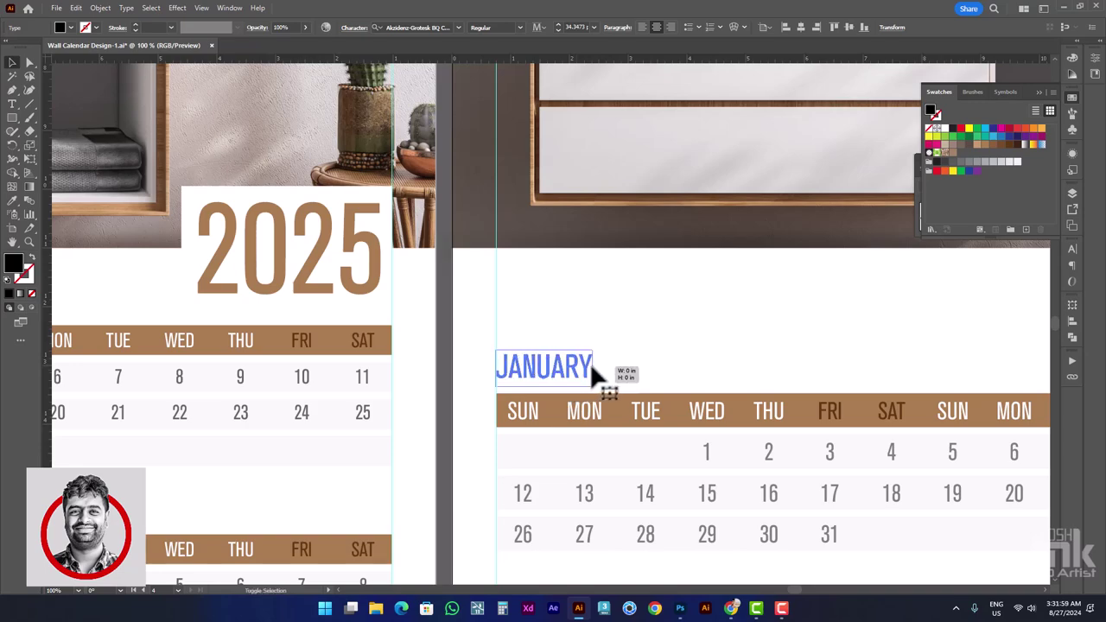
{"action": "key", "text": "Escape"}
{"action": "key", "text": "ctrl+alt+0"}
{"action": "key", "text": "ctrl+equal"}
{"action": "key", "text": "ctrl+equal"}
{"action": "key", "text": "ctrl+equal"}
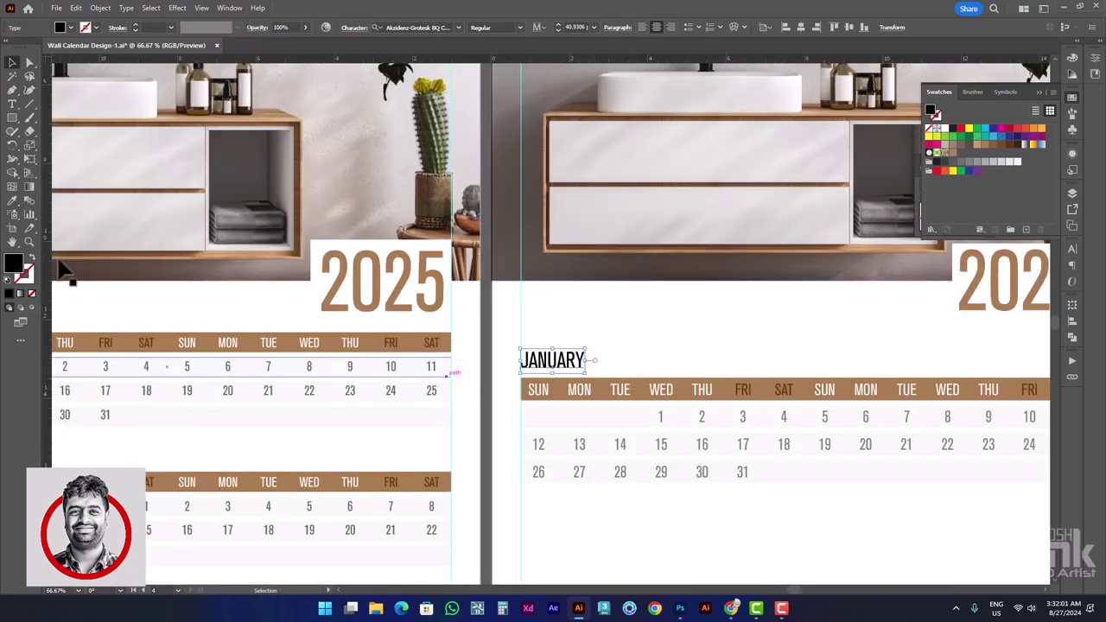
{"action": "key", "text": "i"}
{"action": "key", "text": "ctrl+shift+a"}
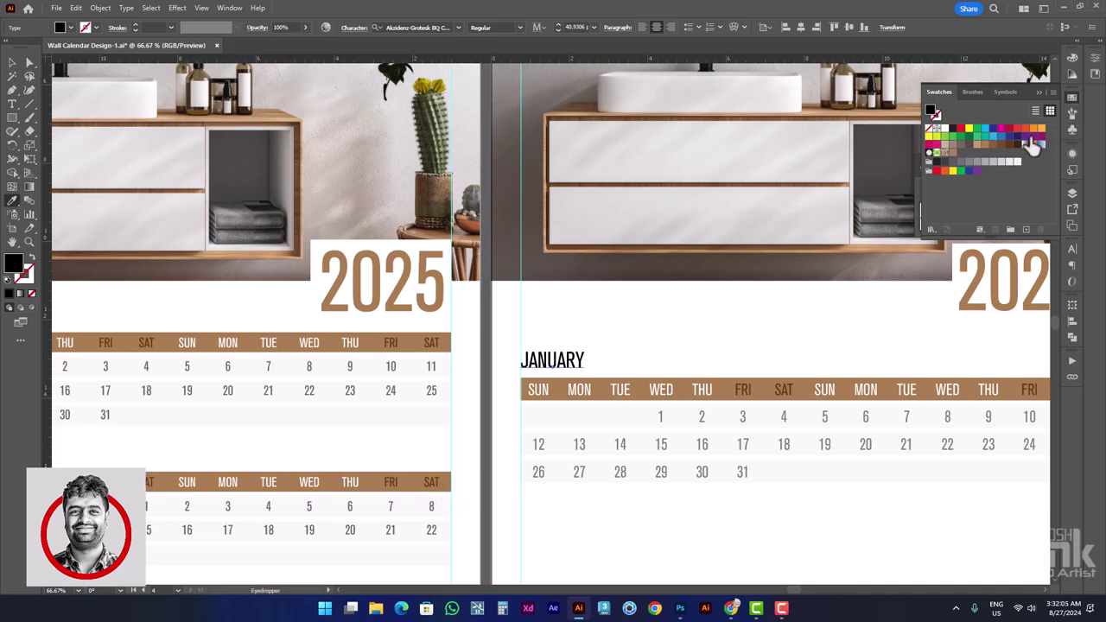
Colour JANUARY the same brown as 2025 and add the month number 01
{"action": "left_click", "coordinate": [985, 147]}
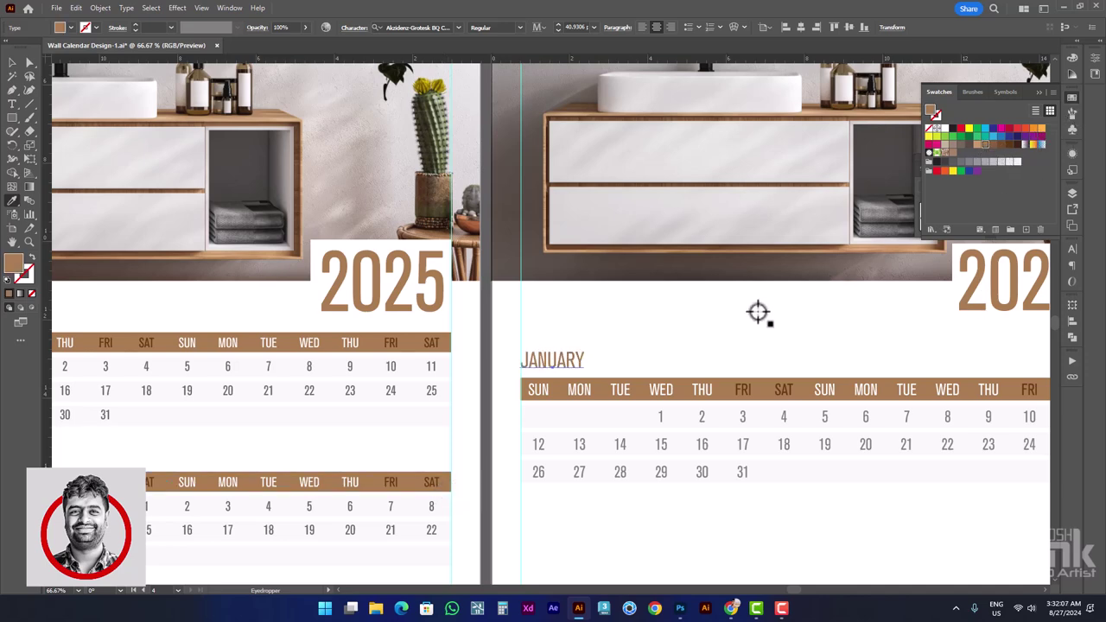
{"action": "key", "text": "v"}
{"action": "key", "text": "ctrl+shift+a"}
{"action": "key", "text": "t"}
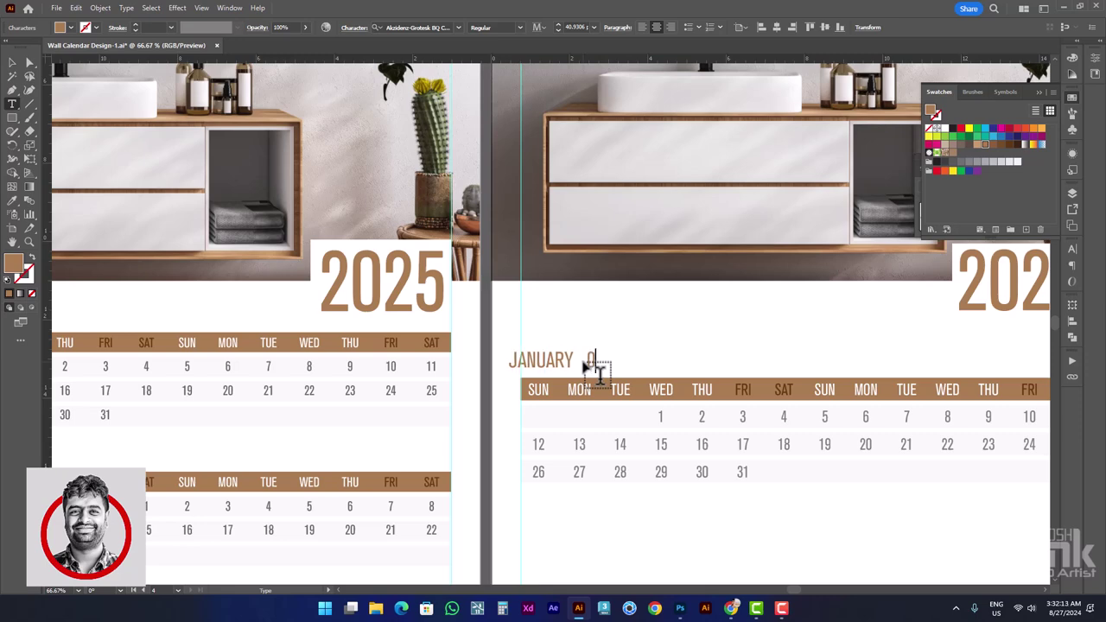
{"action": "type", "text": "01"}
Align the JANUARY 01 title with the left edge of the SUN column
{"action": "left_click", "coordinate": [12, 63]}
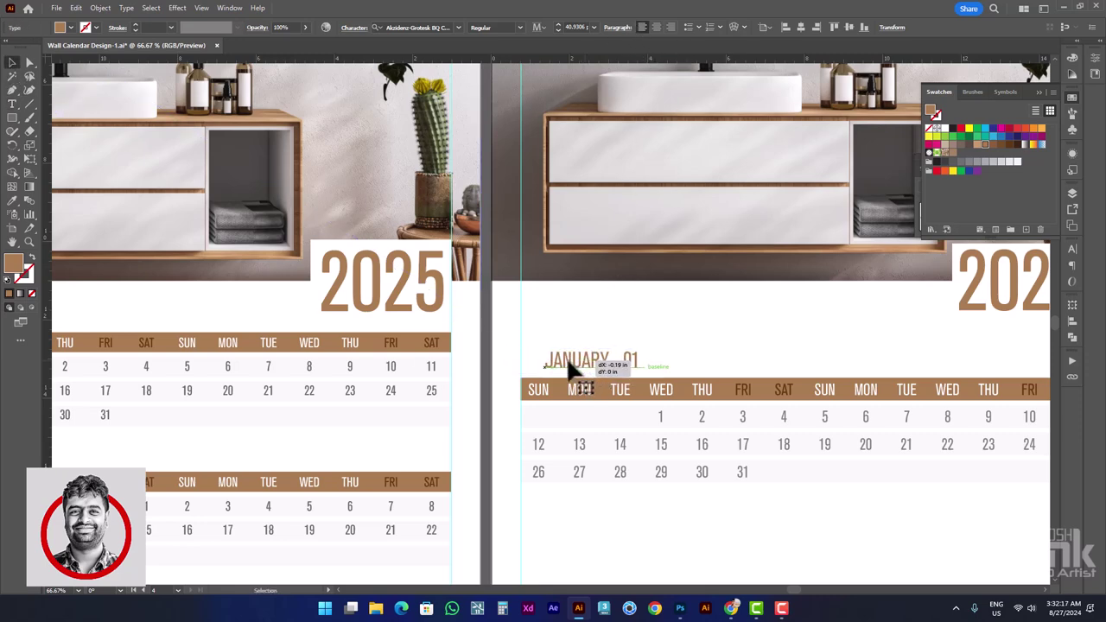
{"action": "left_click_drag", "start_coordinate": [579, 357], "coordinate": [534, 361]}
{"action": "key", "text": "ctrl+equal"}
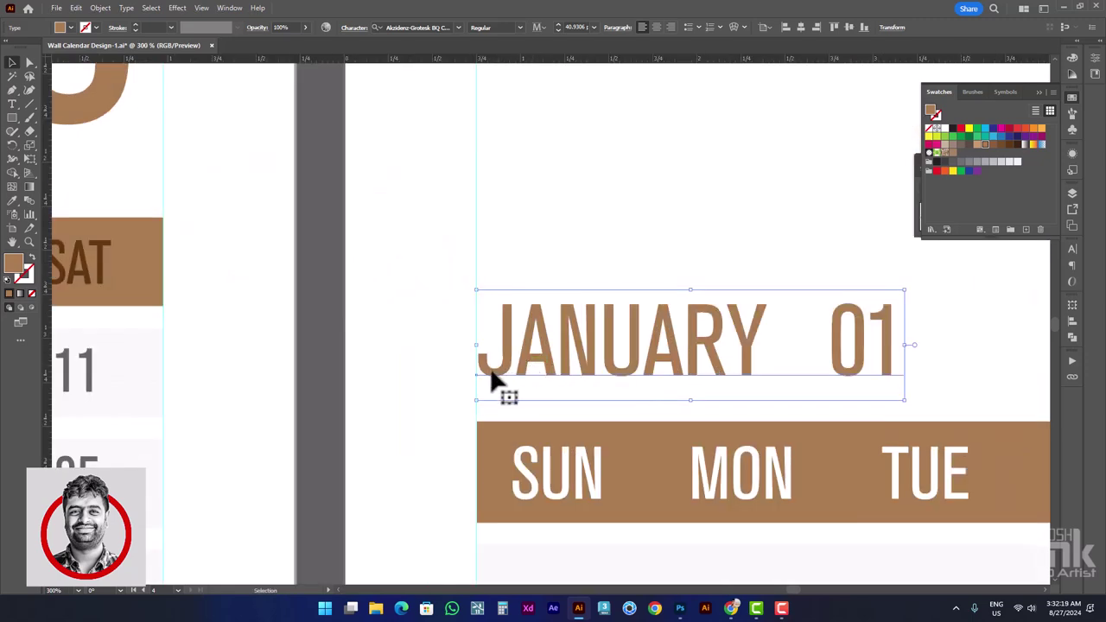
{"action": "scroll", "coordinate": [496, 379], "scroll_direction": "up", "scroll_amount": 2}
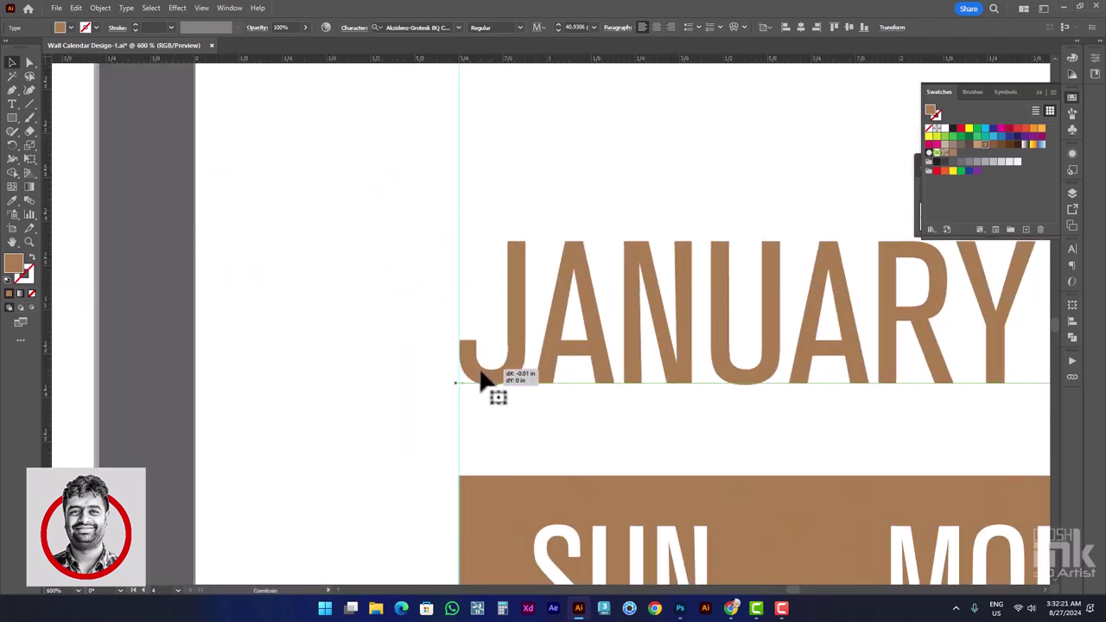
{"action": "left_click_drag", "start_coordinate": [482, 378], "coordinate": [508, 380]}
{"action": "scroll", "coordinate": [508, 380], "scroll_direction": "down", "scroll_amount": 4}
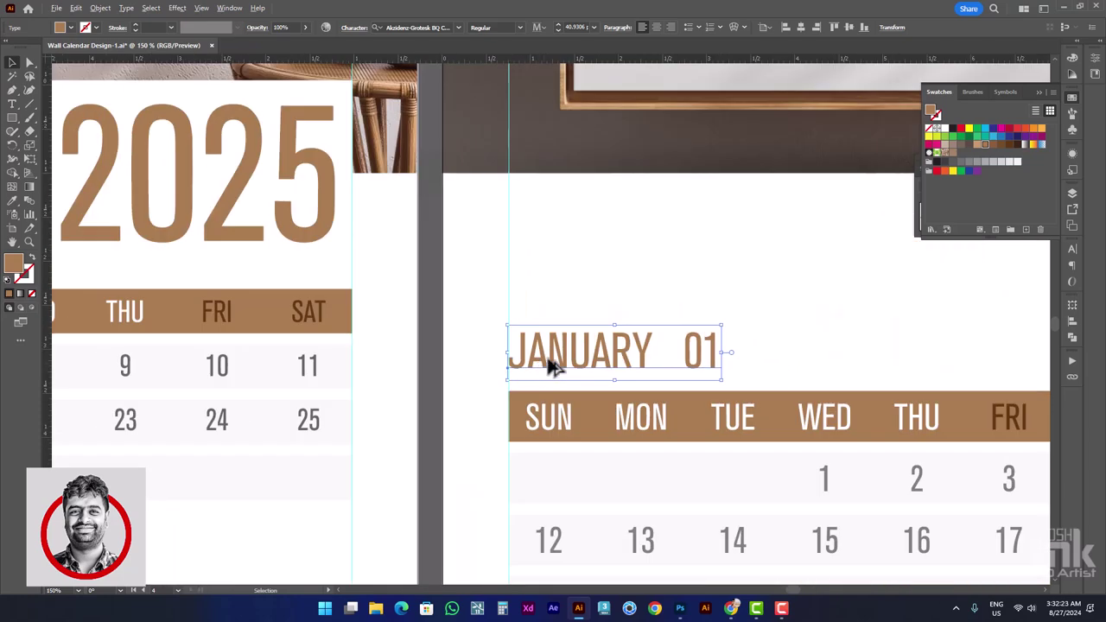
{"action": "left_click", "coordinate": [12, 119]}
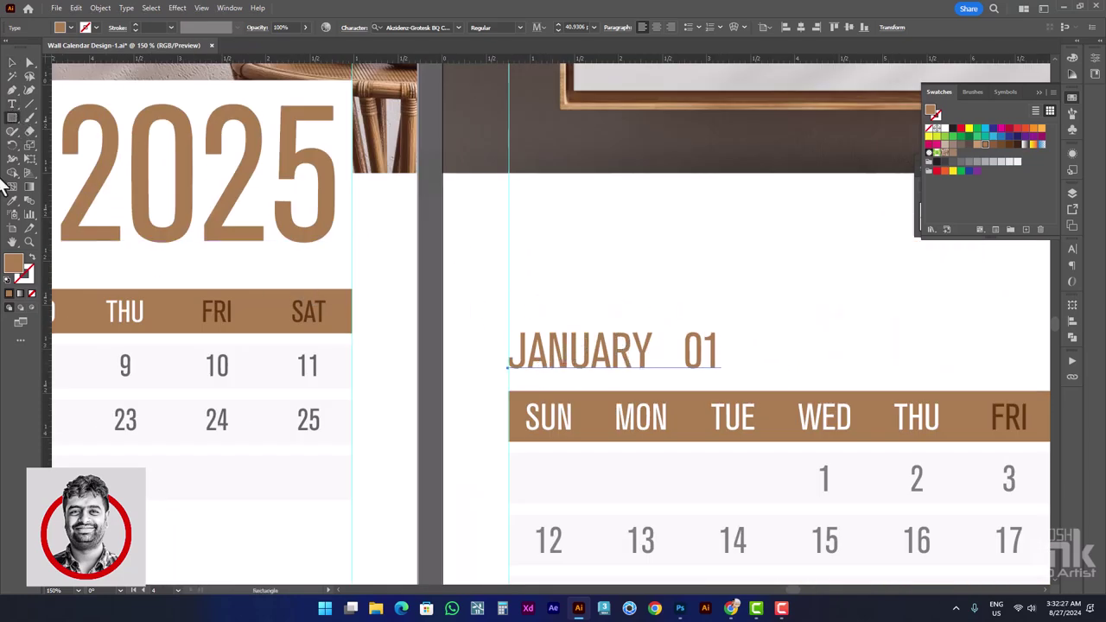
Replace the space with '/', colouring 01 light grey and the slash dark brown
{"action": "left_click", "coordinate": [11, 107]}
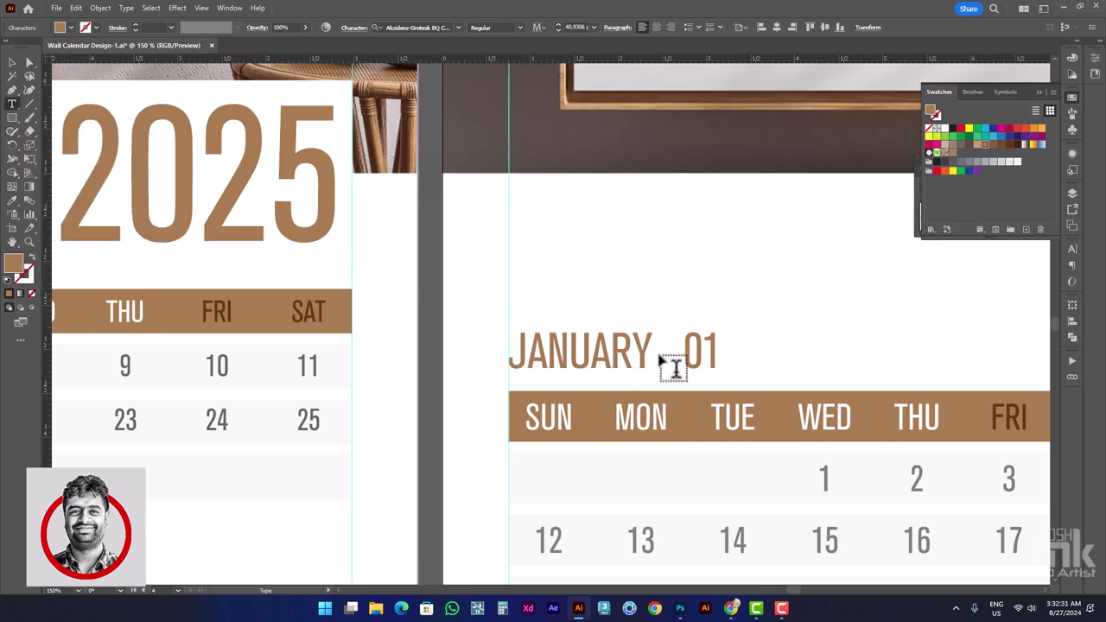
{"action": "double_click", "coordinate": [673, 362]}
{"action": "type", "text": "/"}
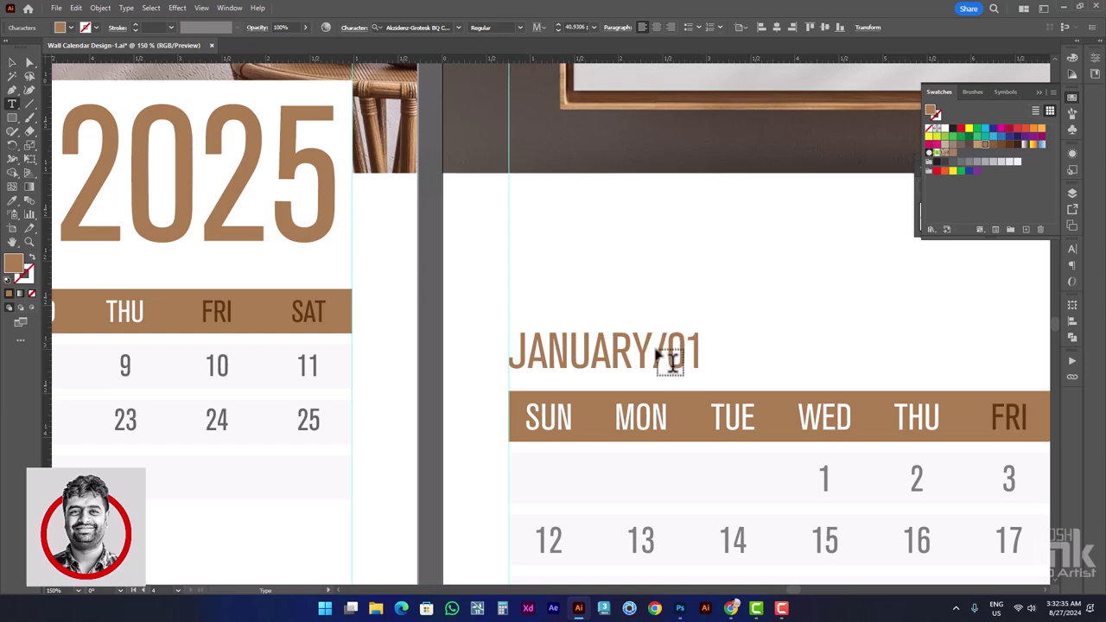
{"action": "double_click", "coordinate": [679, 361]}
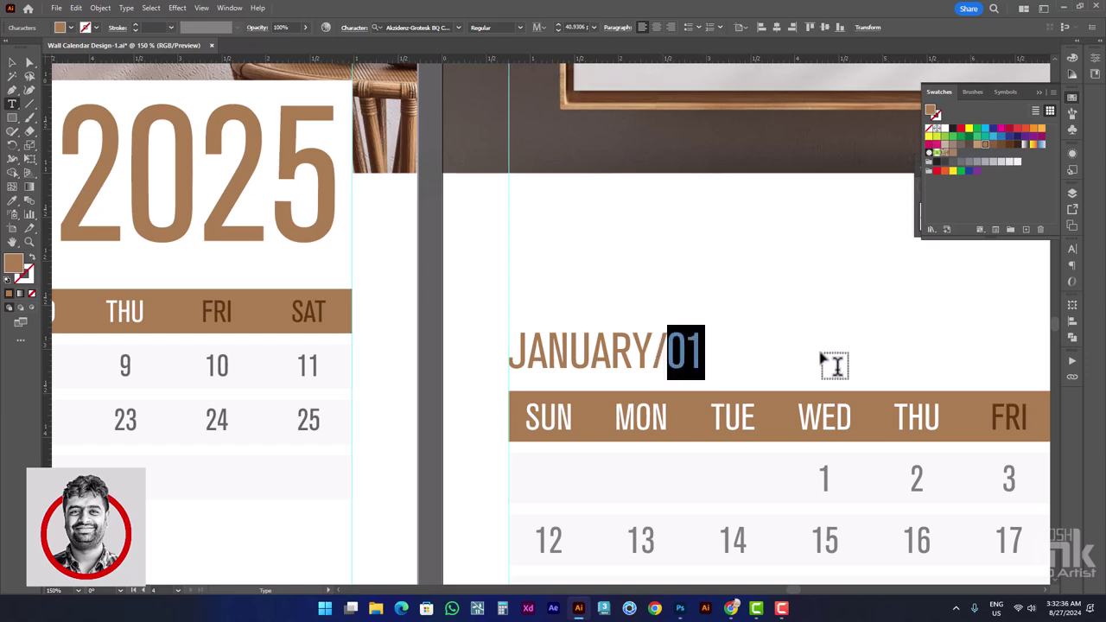
{"action": "left_click", "coordinate": [985, 163]}
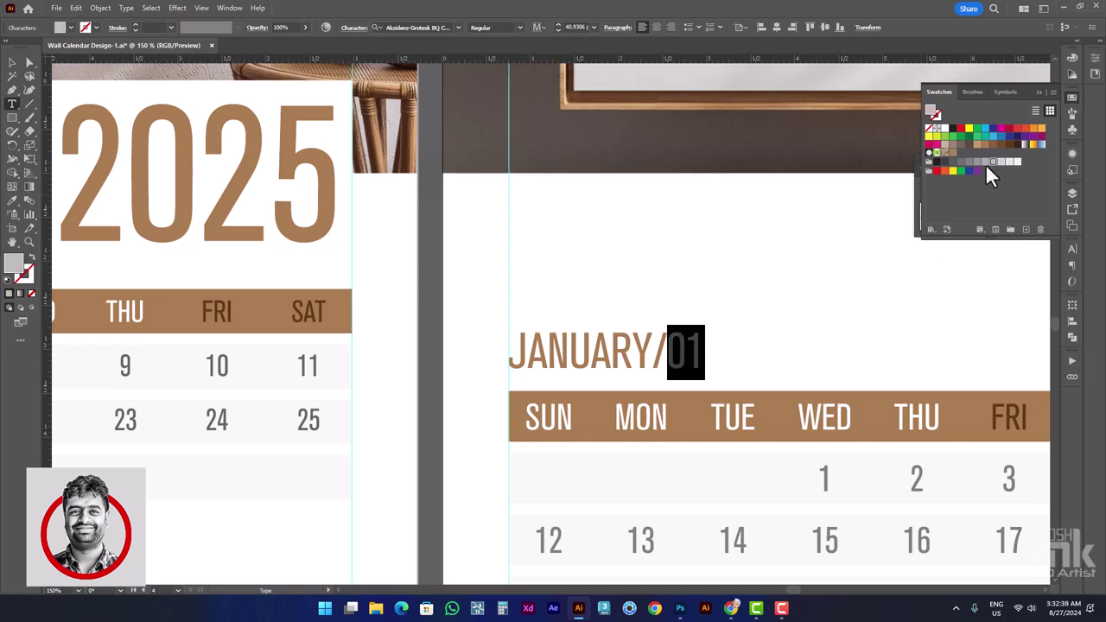
{"action": "left_click_drag", "start_coordinate": [653, 354], "coordinate": [668, 354]}
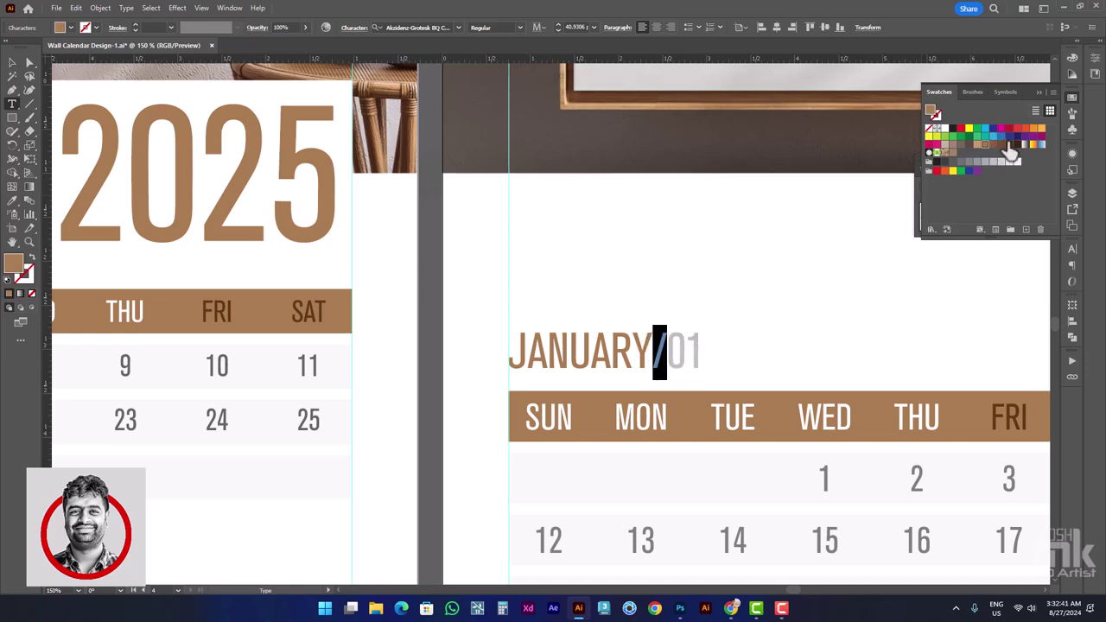
{"action": "left_click", "coordinate": [1008, 144]}
{"action": "left_click", "coordinate": [12, 62]}
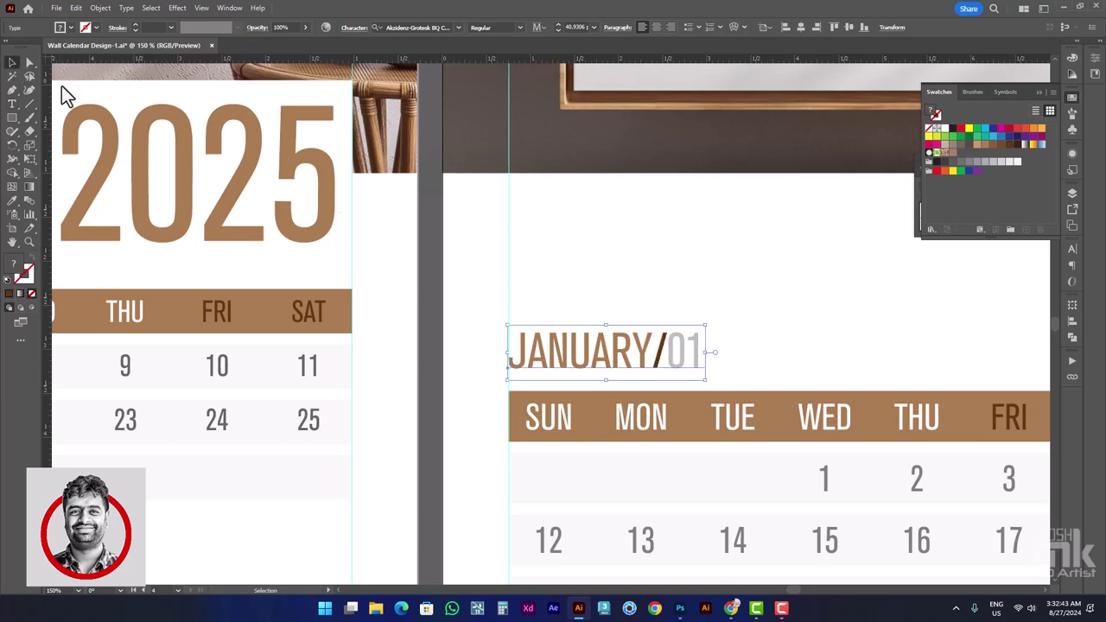
{"action": "left_click", "coordinate": [671, 263]}
Move the JANUARY/01 title and table up, then drag a copy directly below
{"action": "scroll", "coordinate": [695, 294], "scroll_direction": "down", "scroll_amount": 1}
{"action": "scroll", "coordinate": [695, 294], "scroll_direction": "down", "scroll_amount": 1}
{"action": "scroll", "coordinate": [695, 292], "scroll_direction": "down", "scroll_amount": 2}
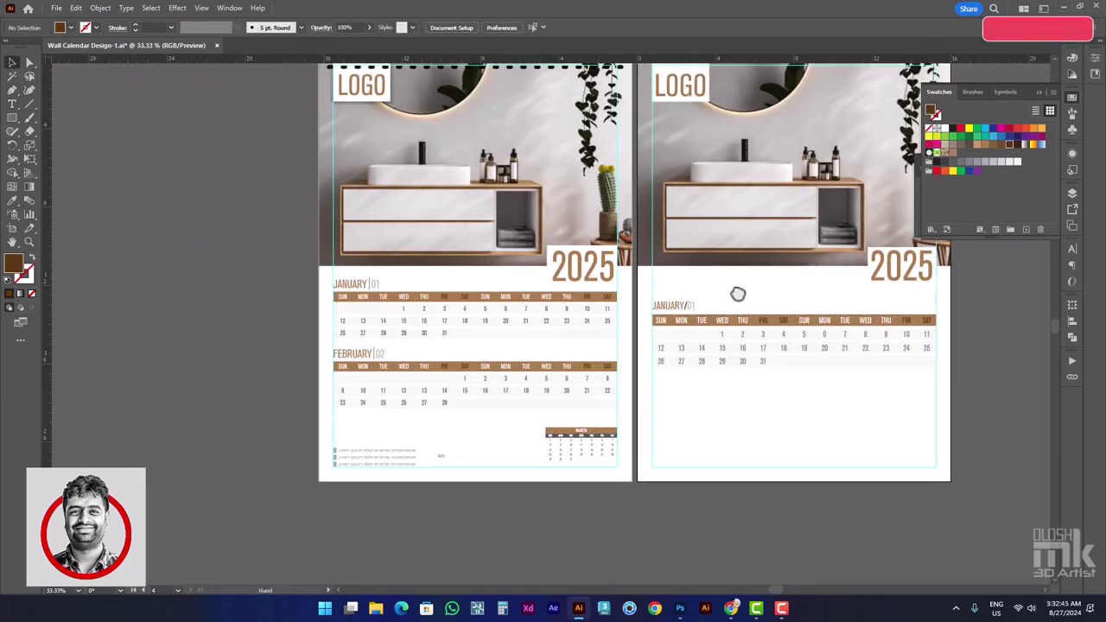
{"action": "scroll", "coordinate": [721, 291], "scroll_direction": "right", "scroll_amount": 1}
{"action": "scroll", "coordinate": [717, 323], "scroll_direction": "up", "scroll_amount": 1}
{"action": "scroll", "coordinate": [691, 302], "scroll_direction": "down", "scroll_amount": 1}
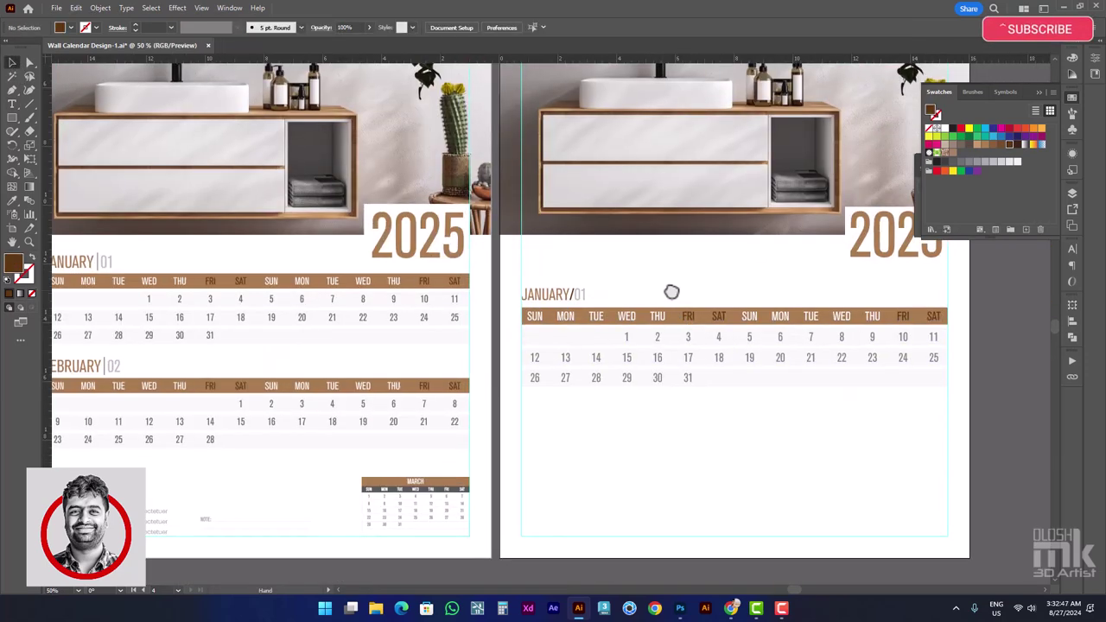
{"action": "scroll", "coordinate": [696, 289], "scroll_direction": "up", "scroll_amount": 1}
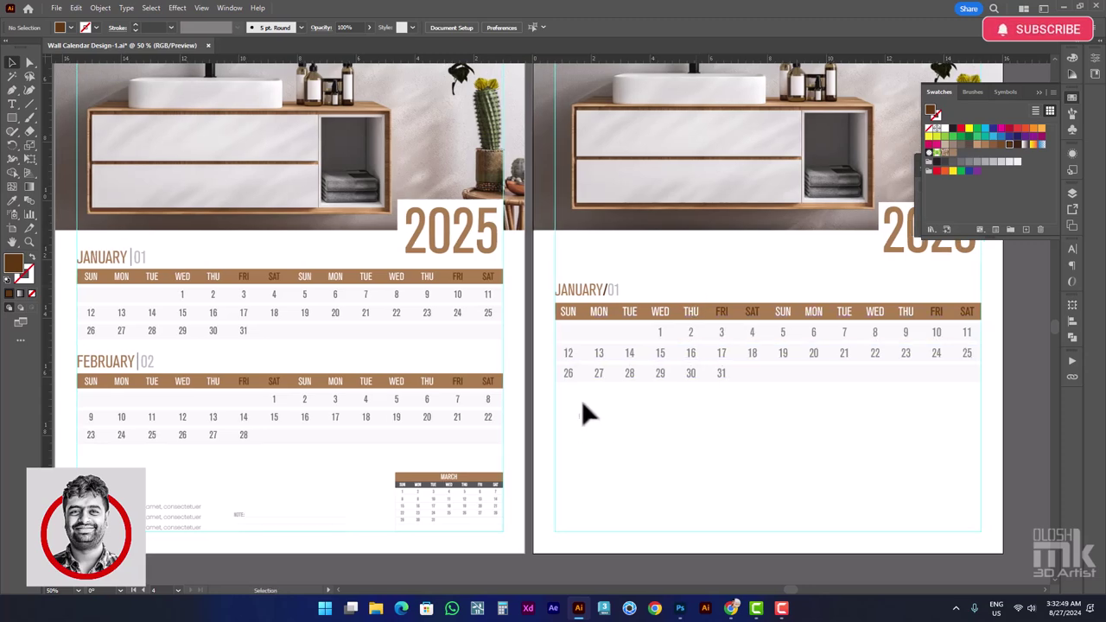
{"action": "left_click", "coordinate": [649, 296]}
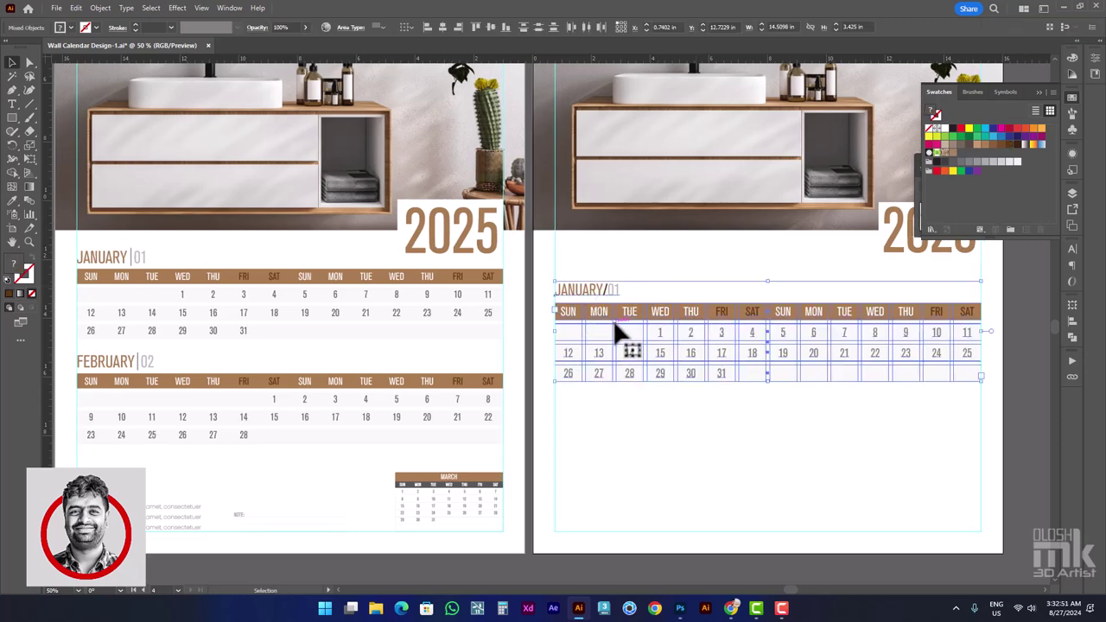
{"action": "key", "text": "a"}
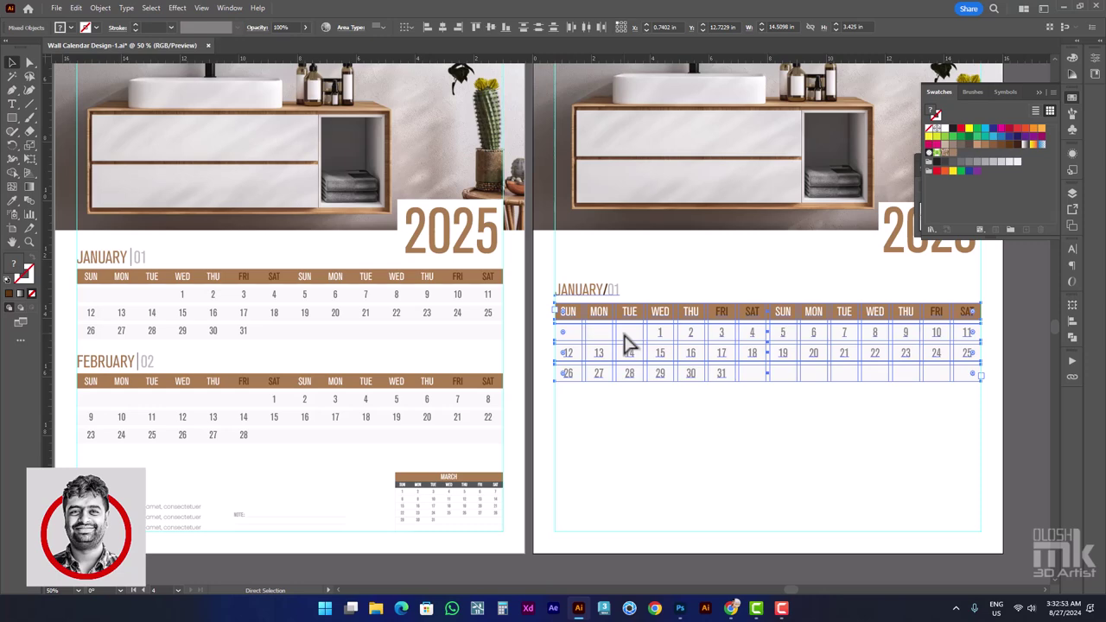
{"action": "key", "text": "v"}
{"action": "left_click_drag", "start_coordinate": [607, 321], "coordinate": [607, 295]}
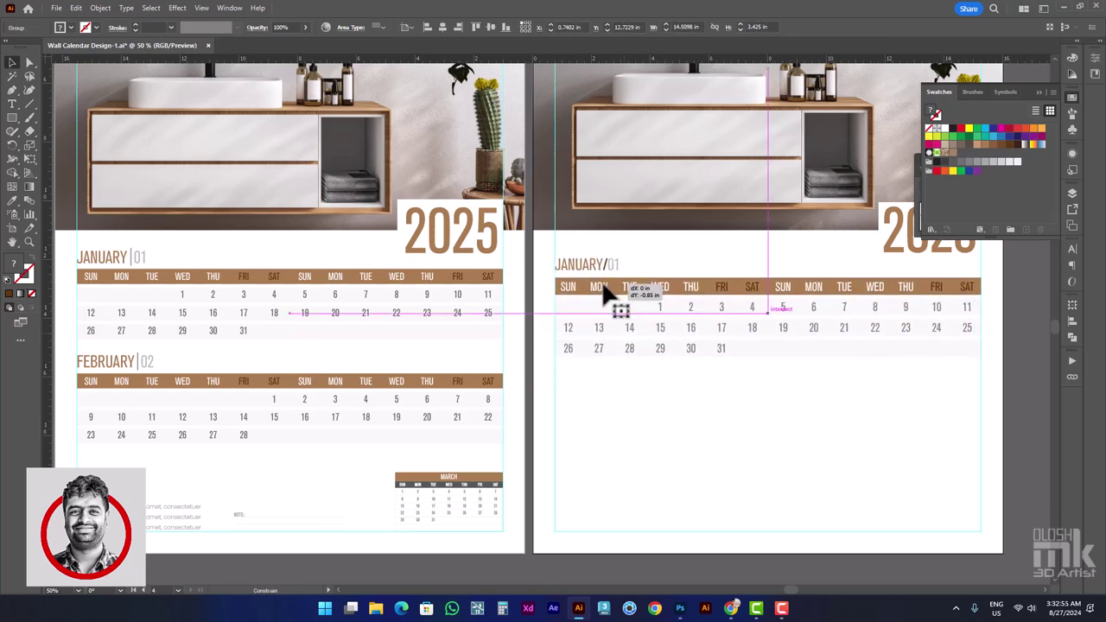
{"action": "left_click", "coordinate": [615, 377]}
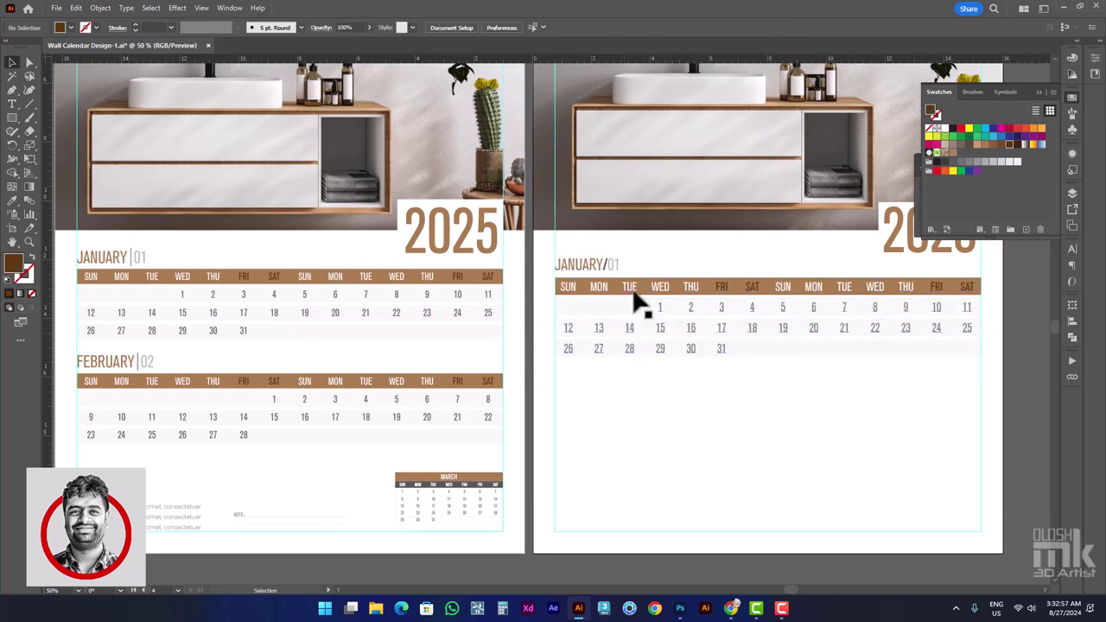
{"action": "mouse_move", "coordinate": [637, 302]}
{"action": "left_mouse_down"}
{"action": "mouse_move", "coordinate": [636, 411]}
{"action": "mouse_move", "coordinate": [631, 387]}
{"action": "left_mouse_up"}
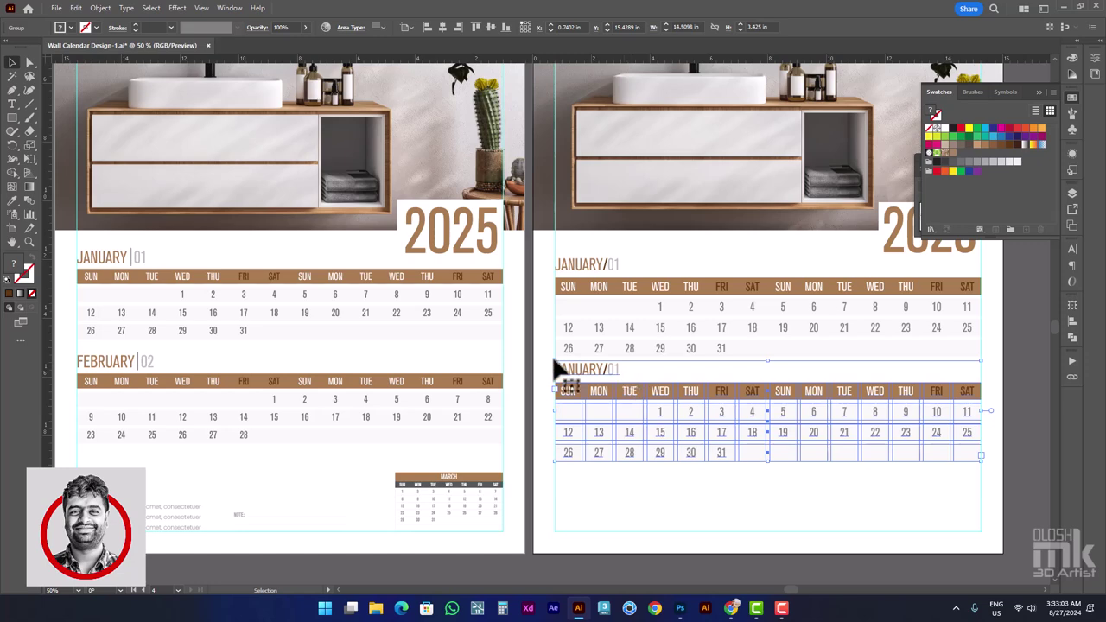
Retitle the lower copy by changing 01 to 02 and JANU to FEBRU
{"action": "left_click", "coordinate": [12, 104]}
{"action": "scroll", "coordinate": [609, 371], "scroll_direction": "up", "scroll_amount": 2}
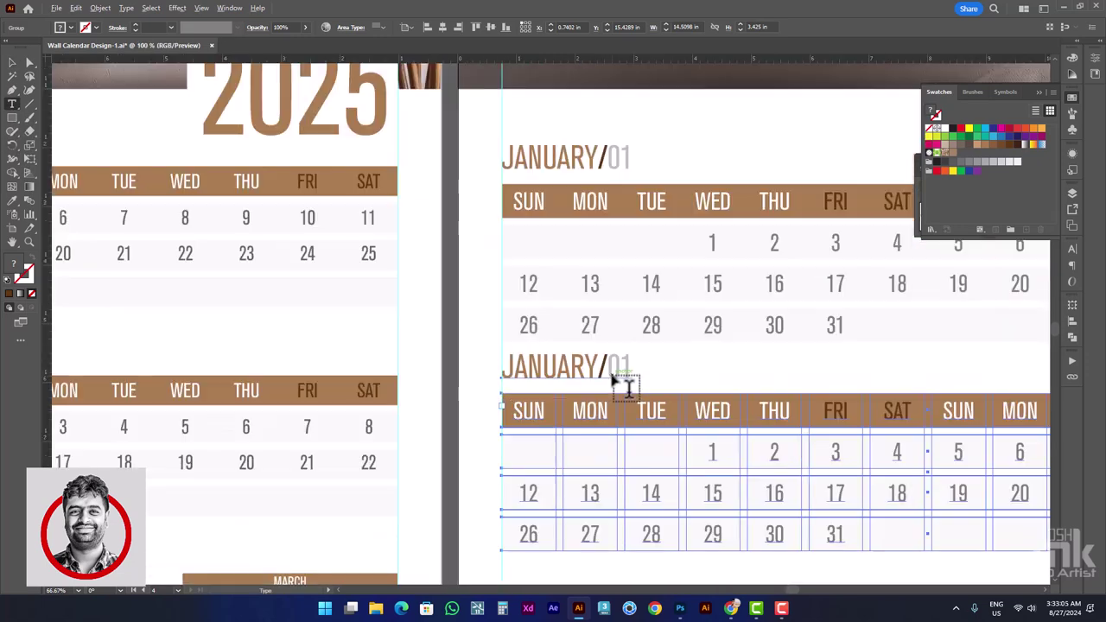
{"action": "left_click_drag", "start_coordinate": [609, 369], "coordinate": [621, 370]}
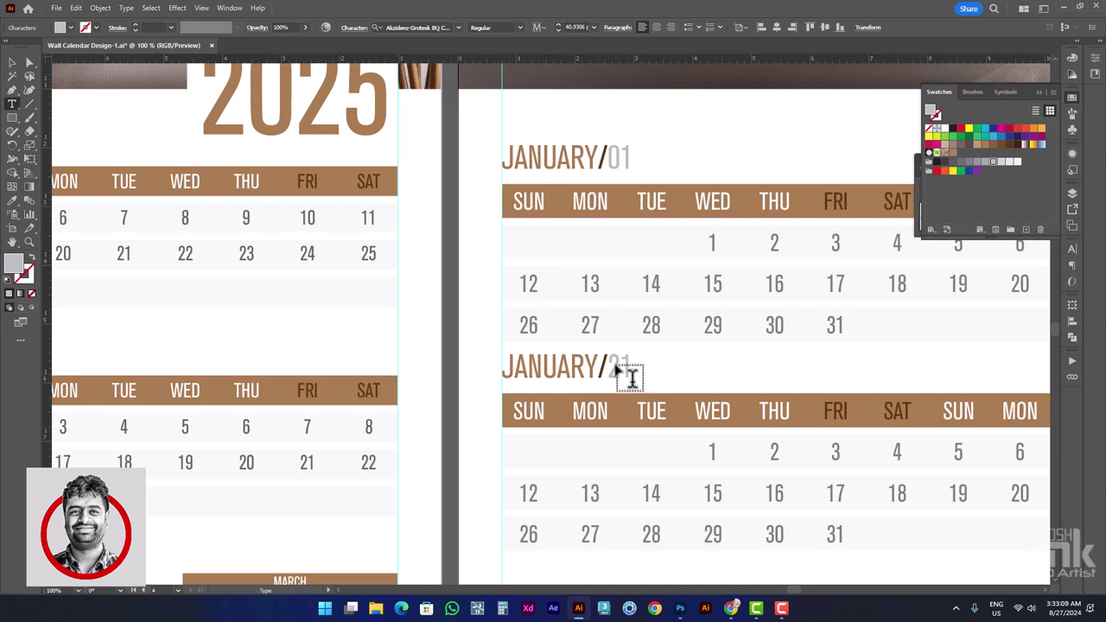
{"action": "left_click_drag", "start_coordinate": [610, 370], "coordinate": [662, 370]}
{"action": "type", "text": "02"}
{"action": "left_click_drag", "start_coordinate": [526, 370], "coordinate": [565, 377]}
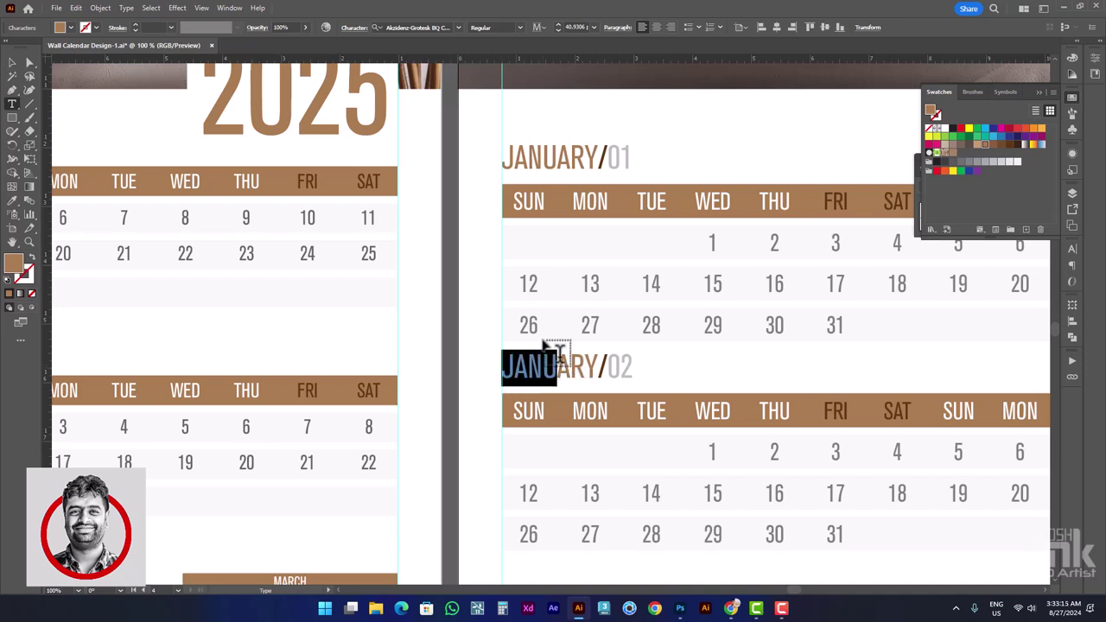
{"action": "type", "text": "FEBR"}
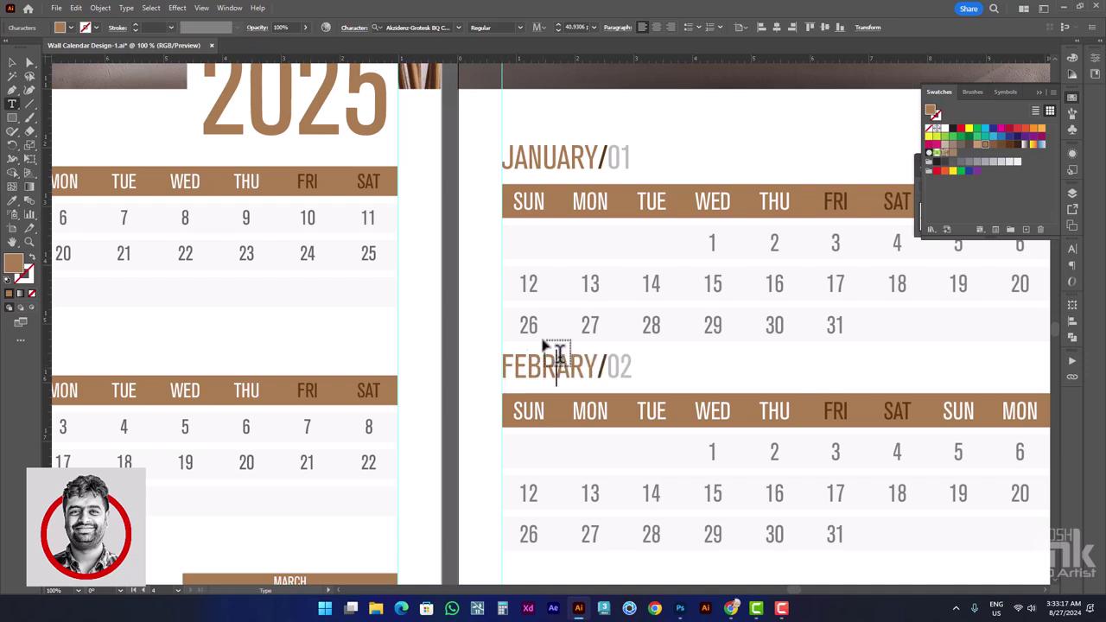
{"action": "type", "text": "U"}
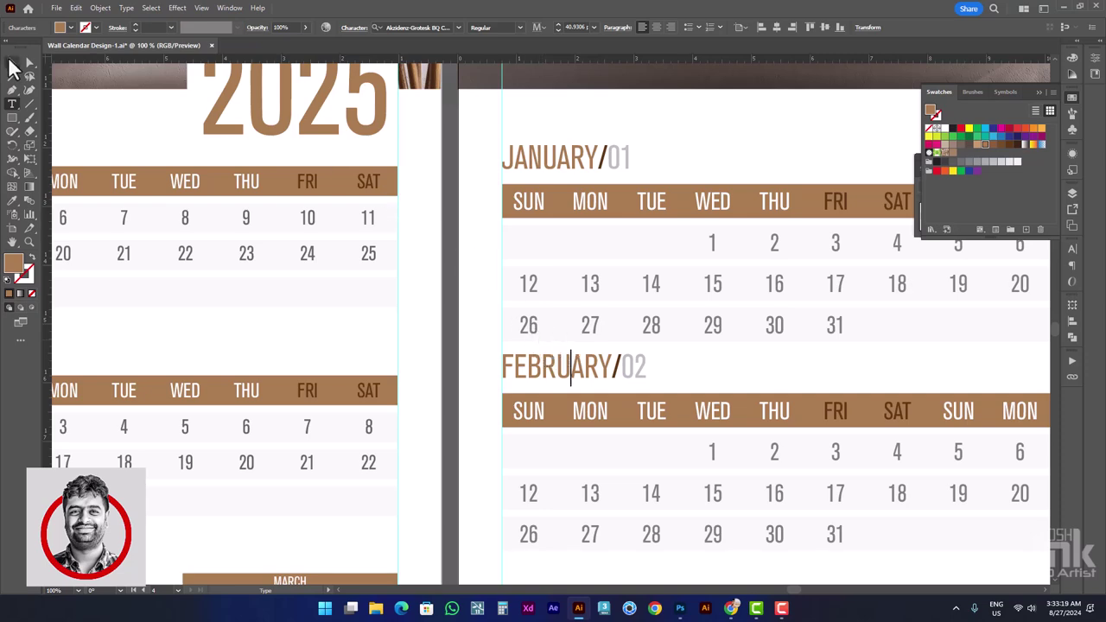
{"action": "left_click", "coordinate": [12, 63]}
Inside the group, keep FEBRUARY/02 above its header and nudge JANUARY/01 slightly down
{"action": "left_click", "coordinate": [676, 366]}
{"action": "scroll", "coordinate": [672, 364], "scroll_direction": "down", "scroll_amount": 1}
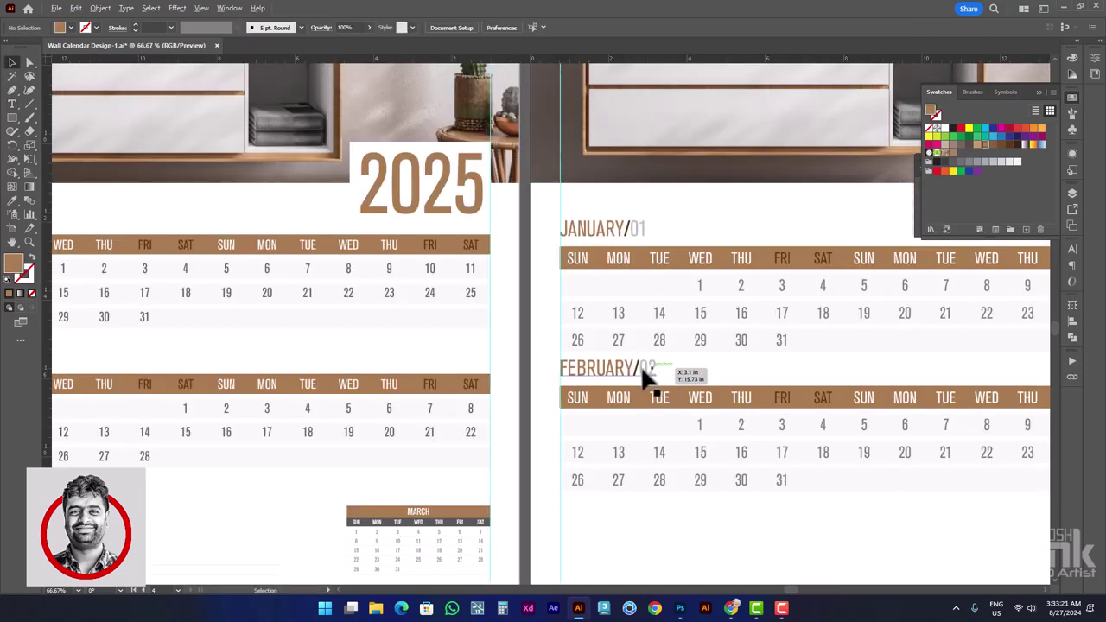
{"action": "scroll", "coordinate": [641, 369], "scroll_direction": "up", "scroll_amount": 1}
{"action": "left_click", "coordinate": [639, 375]}
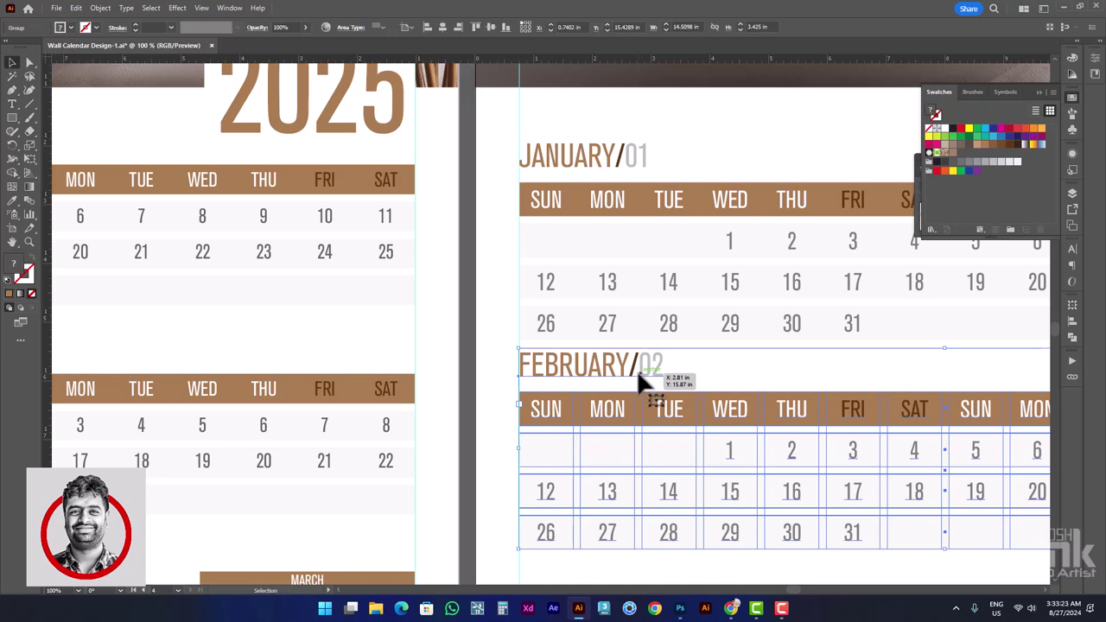
{"action": "double_click", "coordinate": [637, 370]}
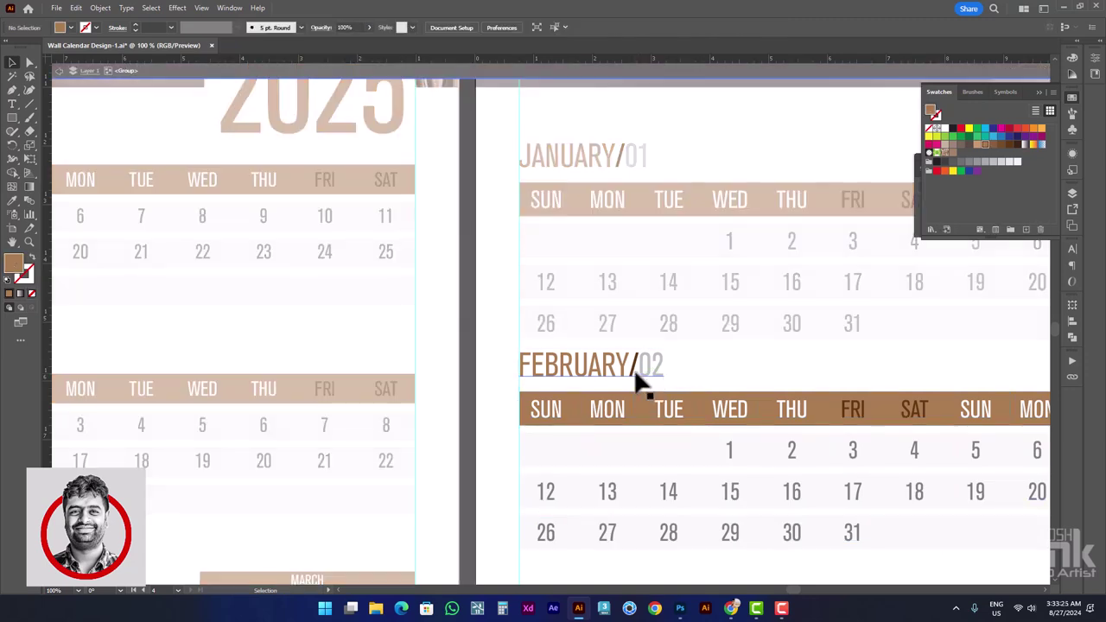
{"action": "key", "text": "shift+Down"}
{"action": "key", "text": "shift+Down"}
{"action": "key", "text": "shift+Down"}
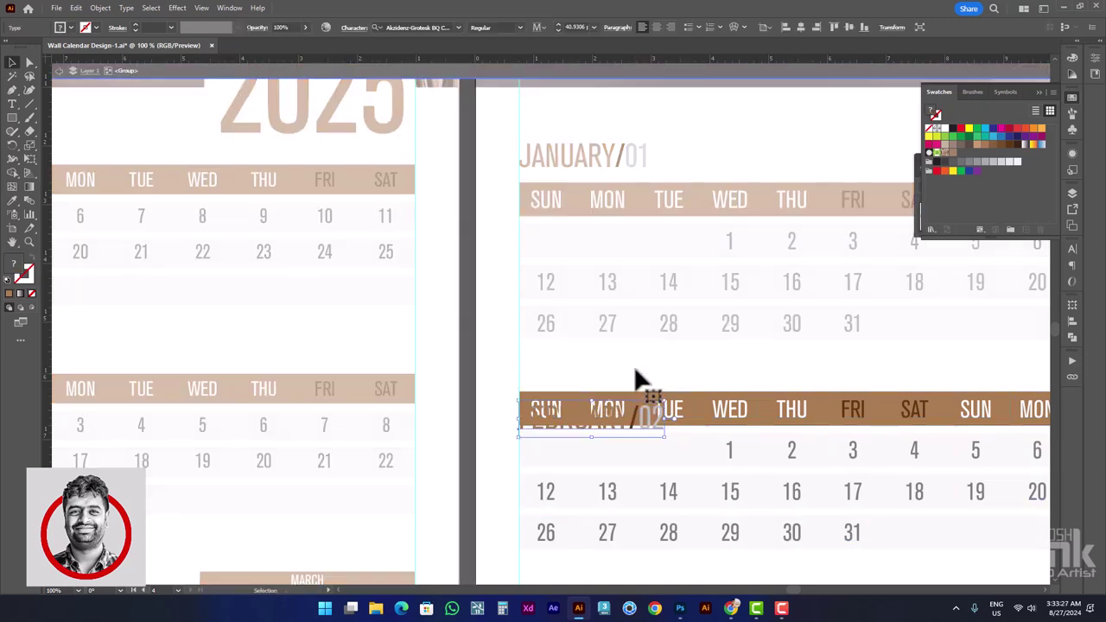
{"action": "key", "text": "shift+Up"}
{"action": "key", "text": "shift+Up"}
{"action": "key", "text": "shift+Up"}
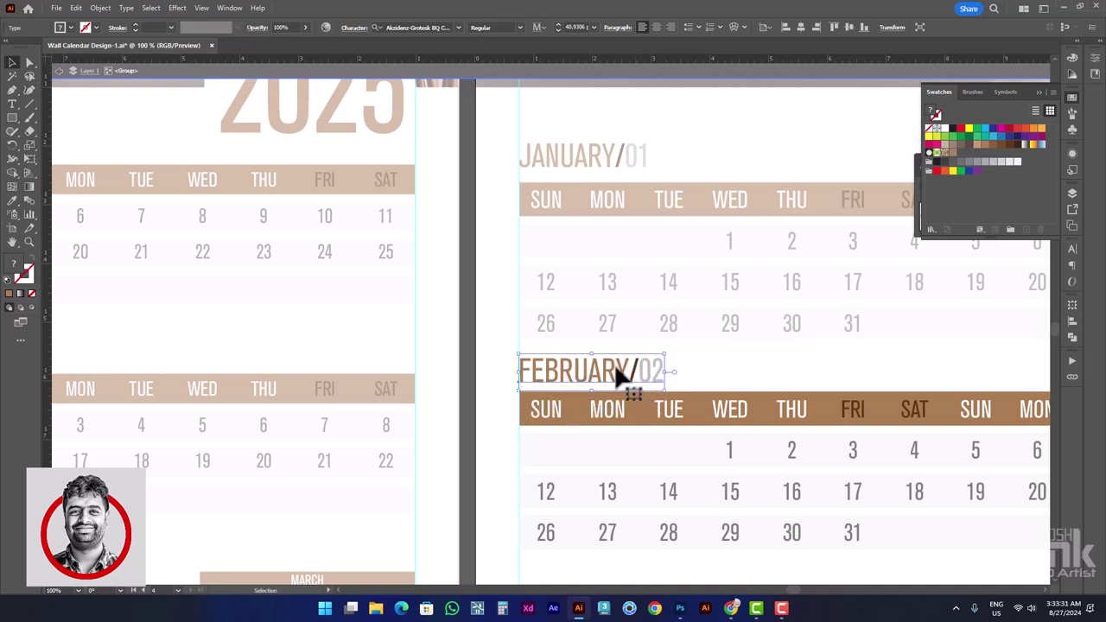
{"action": "left_click", "coordinate": [618, 160]}
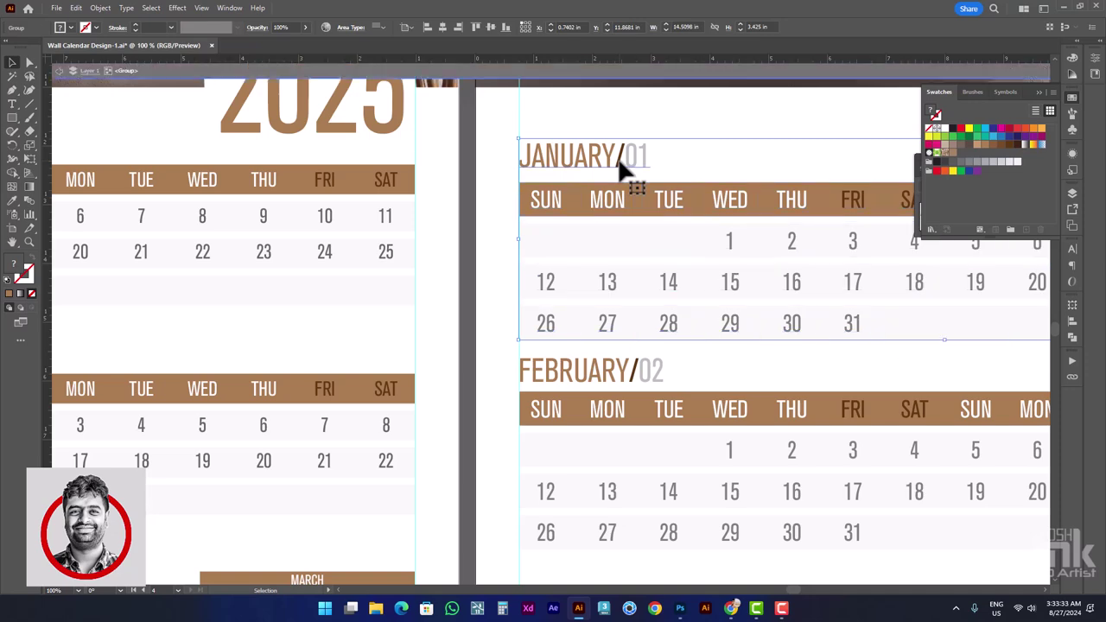
{"action": "key", "text": "Down"}
{"action": "key", "text": "Down"}
{"action": "key", "text": "Down"}
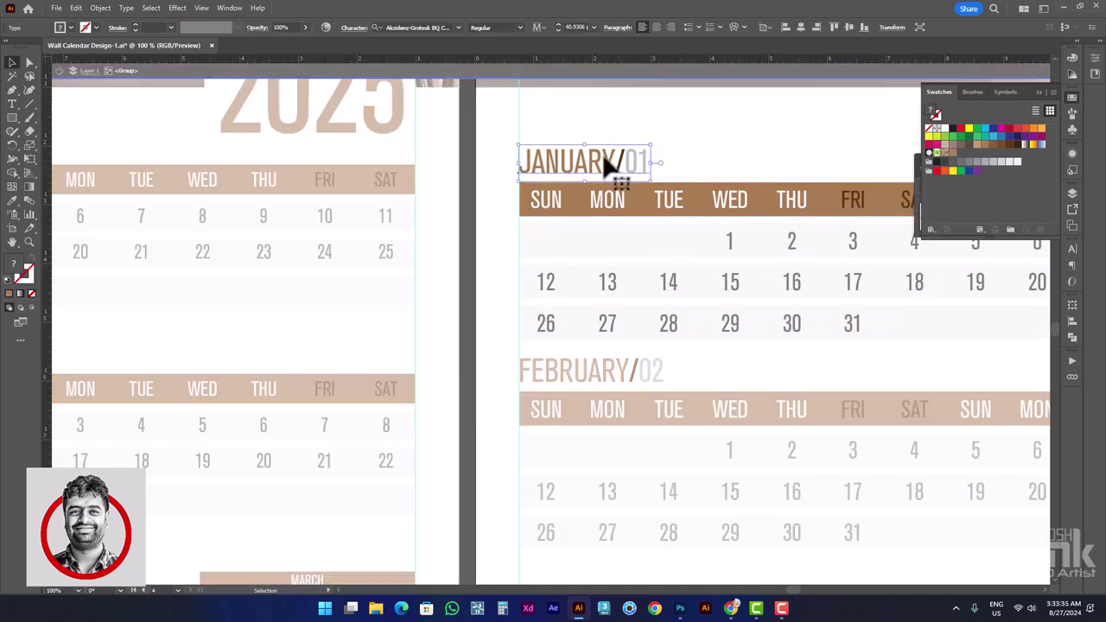
{"action": "double_click", "coordinate": [693, 129]}
Nudge the FEBRUARY table slightly down, deselect, and pan to show both tables
{"action": "scroll", "coordinate": [620, 222], "scroll_direction": "down", "scroll_amount": 2}
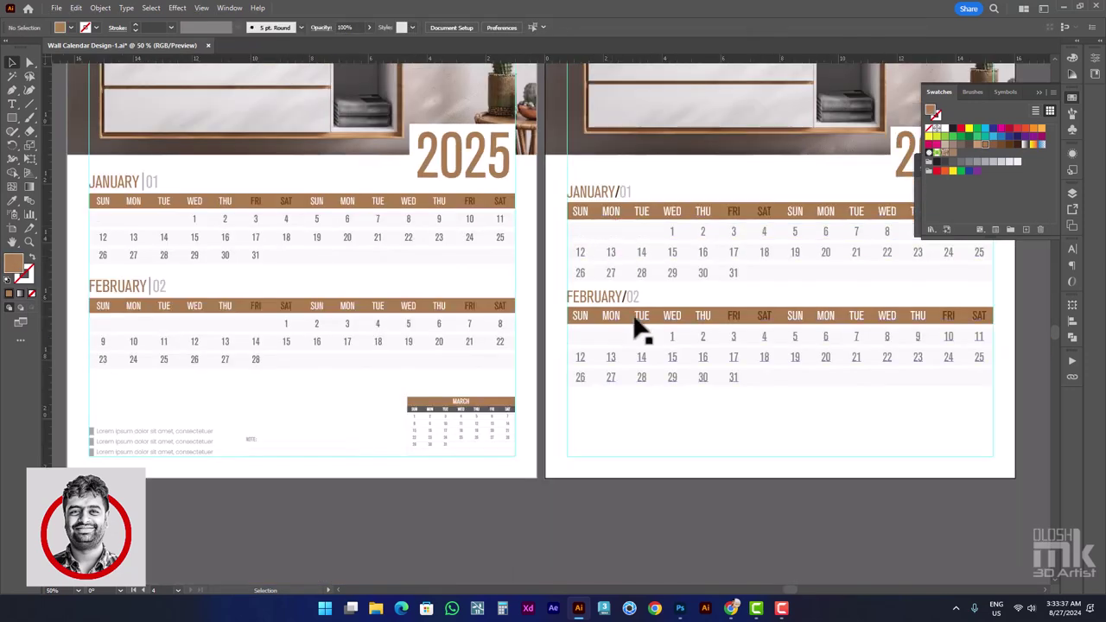
{"action": "scroll", "coordinate": [639, 328], "scroll_direction": "down", "scroll_amount": 1}
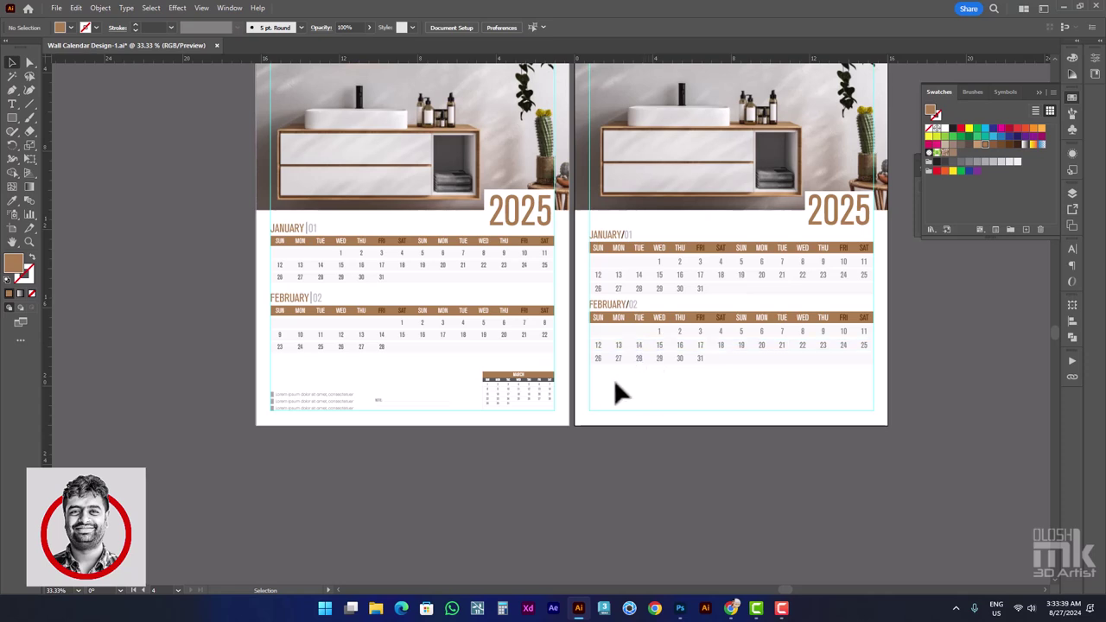
{"action": "left_click", "coordinate": [659, 316]}
{"action": "key", "text": "Down"}
{"action": "key", "text": "Down"}
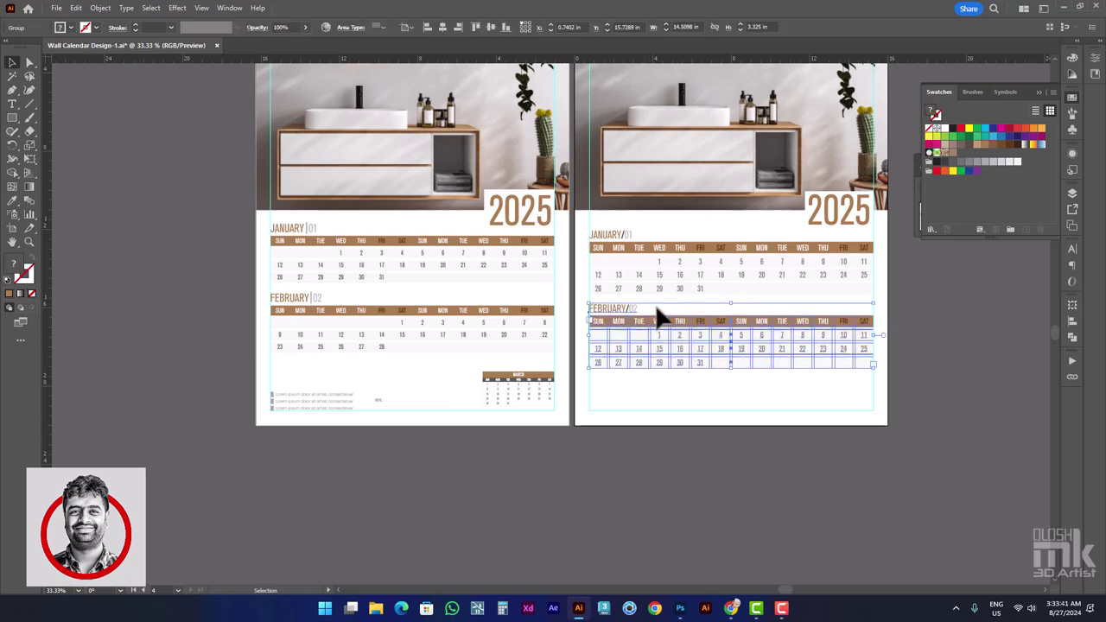
{"action": "left_click", "coordinate": [893, 360]}
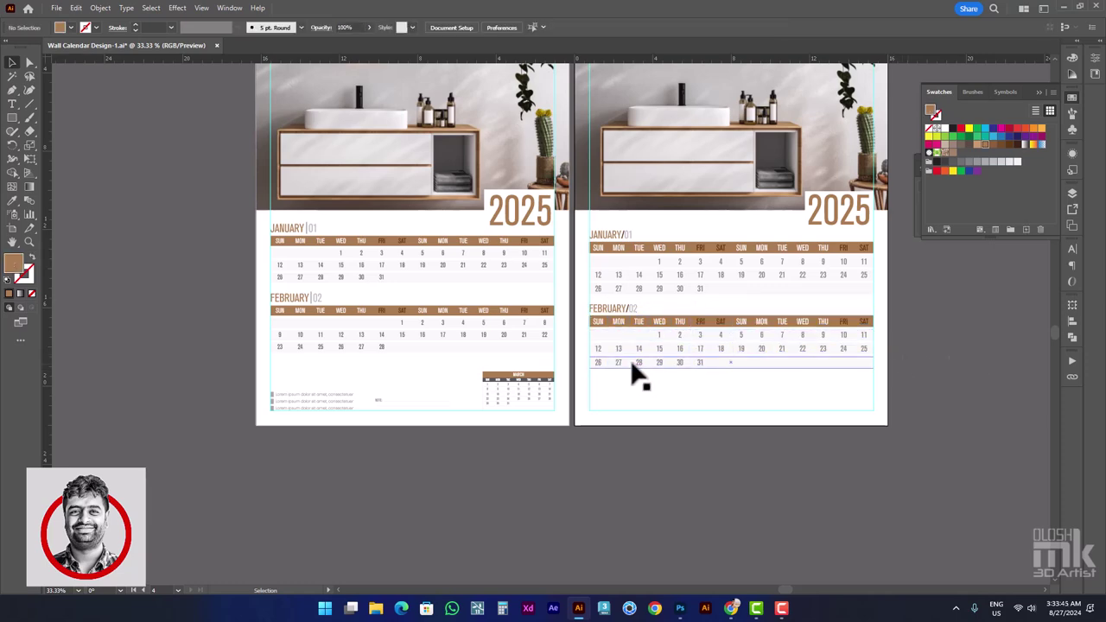
{"action": "scroll", "coordinate": [721, 262], "scroll_direction": "up", "scroll_amount": 1}
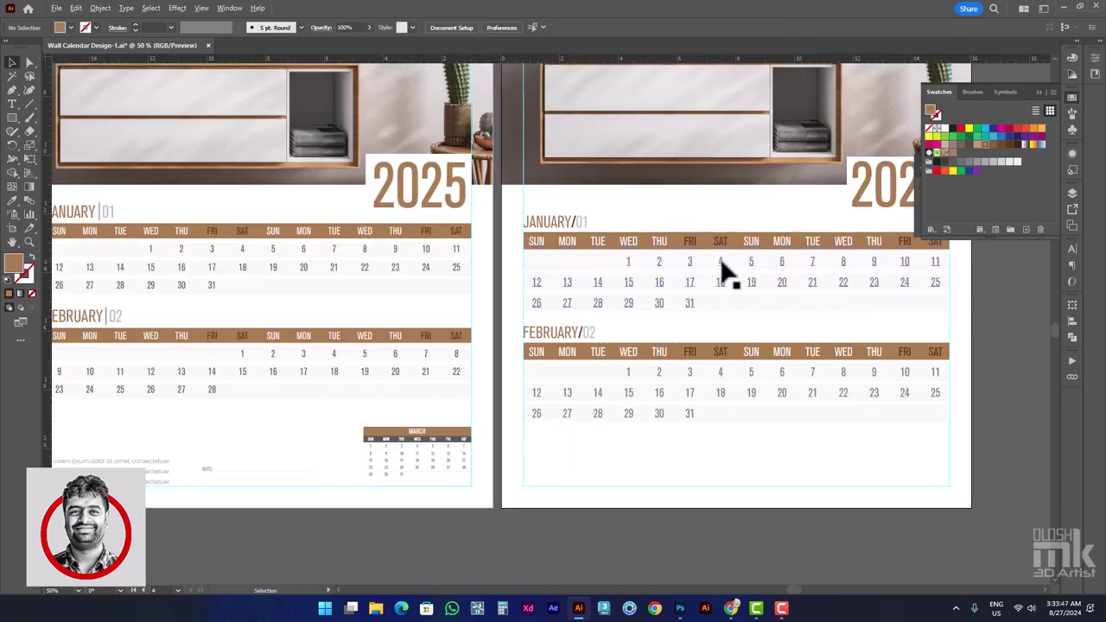
{"action": "scroll", "coordinate": [721, 262], "scroll_direction": "down", "scroll_amount": 1}
{"action": "left_click_drag", "start_coordinate": [831, 324], "coordinate": [643, 347]}
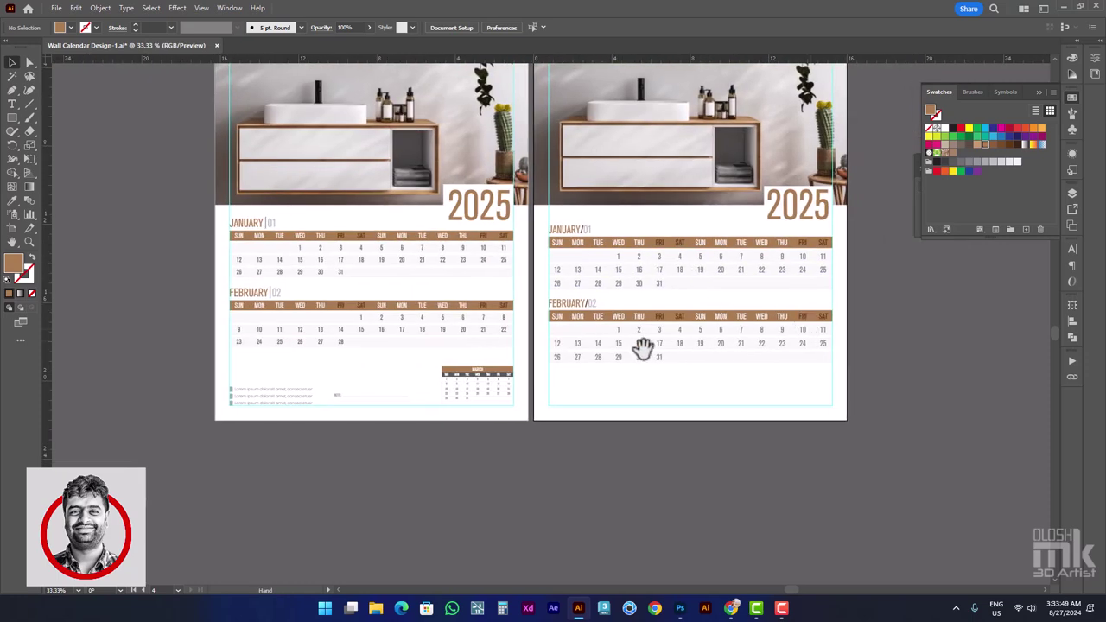
{"action": "scroll", "coordinate": [236, 403], "scroll_direction": "up", "scroll_amount": 1}
{"action": "scroll", "coordinate": [783, 392], "scroll_direction": "right", "scroll_amount": 3}
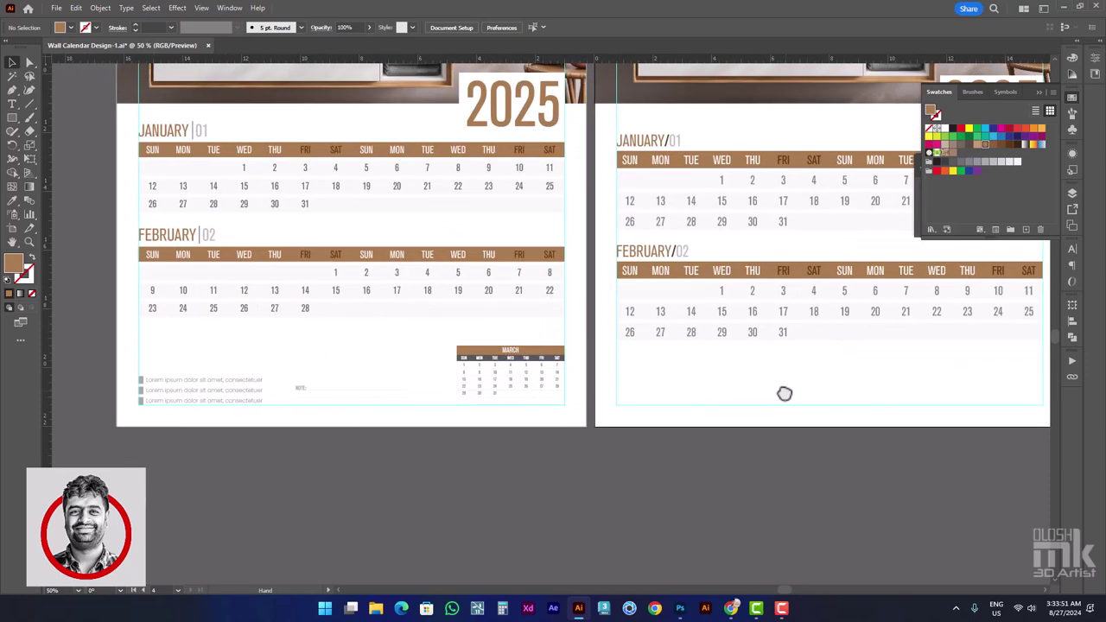
{"action": "left_click_drag", "start_coordinate": [790, 220], "coordinate": [735, 243]}
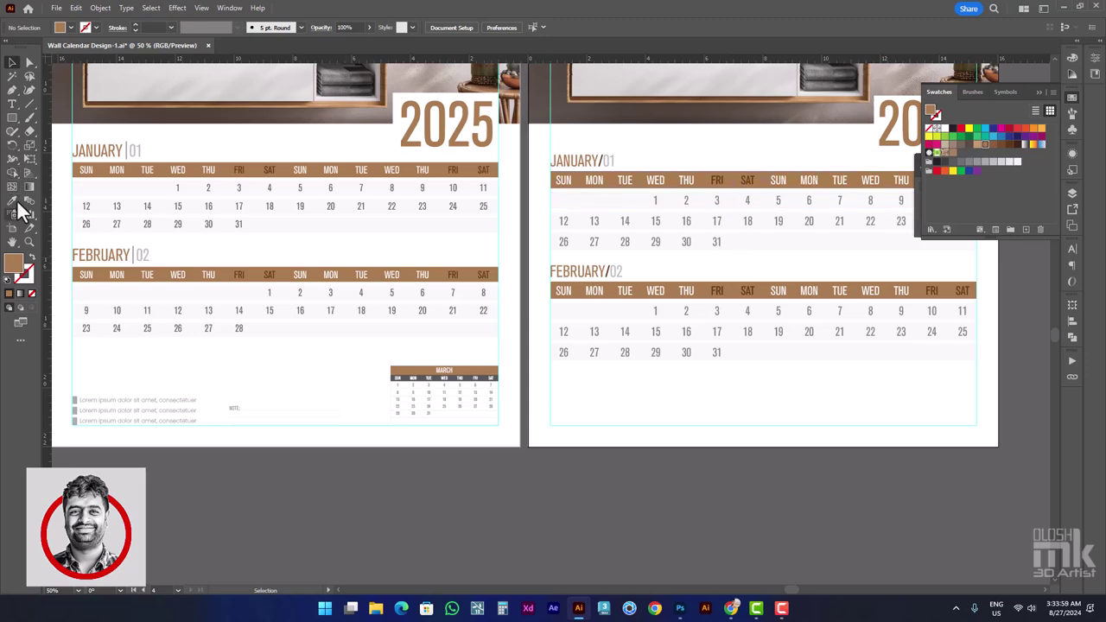
Shift February's dates so 1 falls under SAT and delete 29, 30 and 31
{"action": "left_click", "coordinate": [14, 105]}
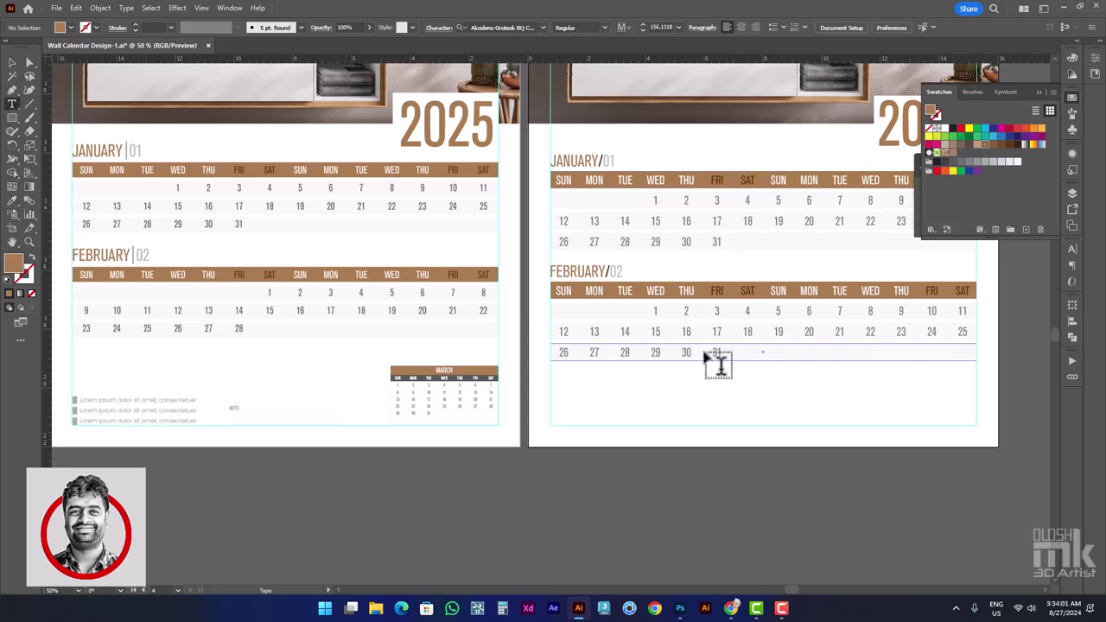
{"action": "left_click", "coordinate": [671, 321]}
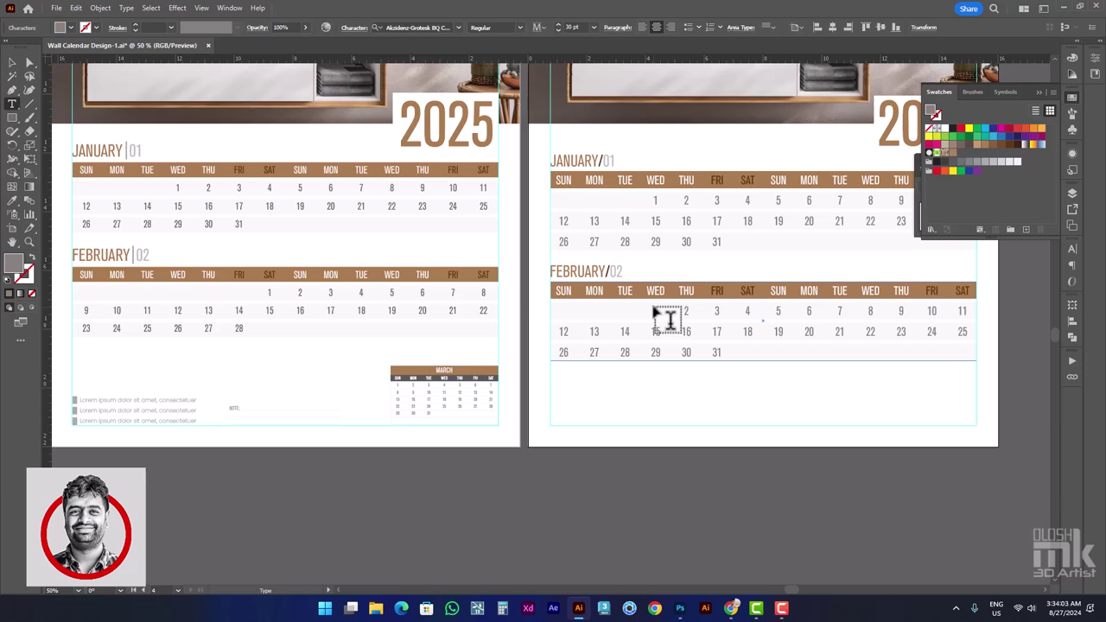
{"action": "key", "text": "Tab"}
{"action": "key", "text": "Tab"}
{"action": "key", "text": "Tab"}
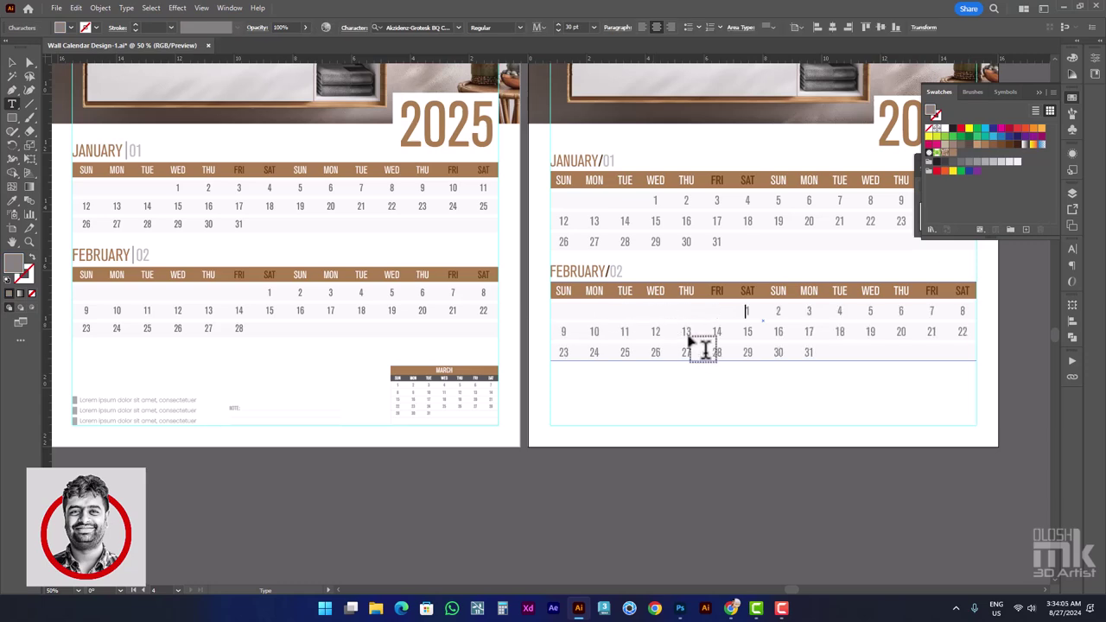
{"action": "left_click_drag", "start_coordinate": [745, 355], "coordinate": [835, 391]}
{"action": "key", "text": "BackSpace"}
{"action": "left_click", "coordinate": [12, 62]}
{"action": "left_click", "coordinate": [680, 397]}
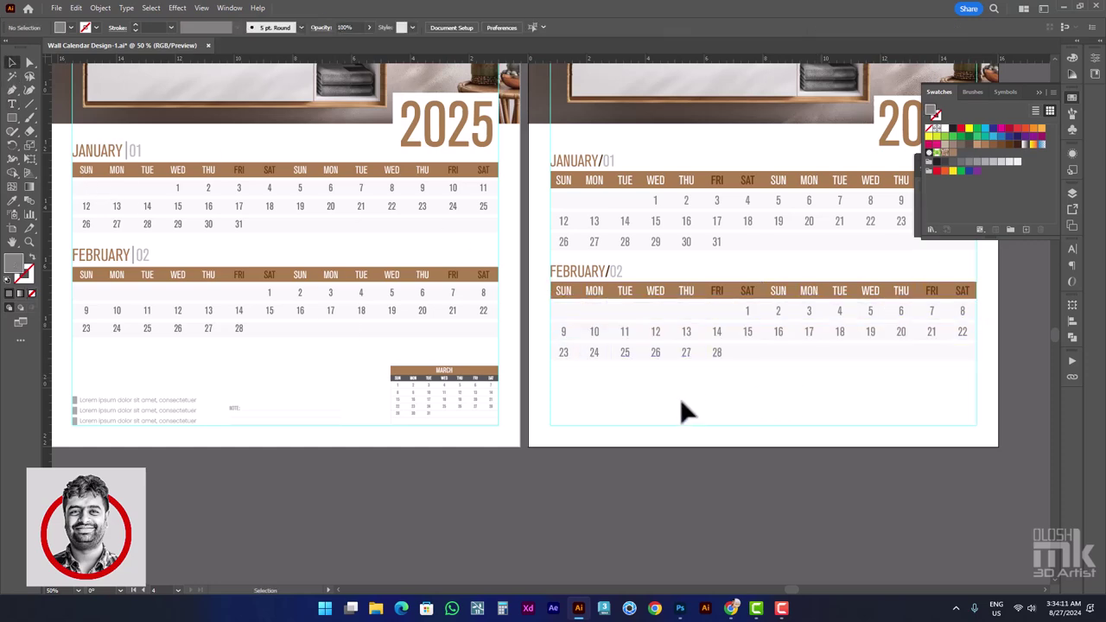
{"action": "left_click_drag", "start_coordinate": [750, 392], "coordinate": [769, 373]}
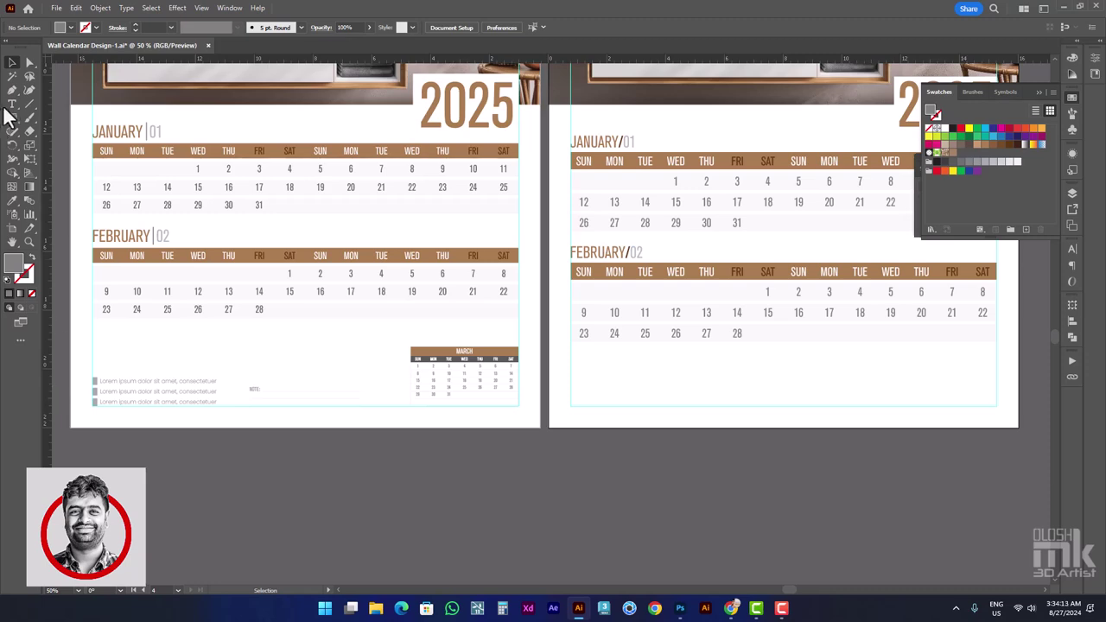
Draw a small grey round bullet below the February table
{"action": "left_click", "coordinate": [11, 117]}
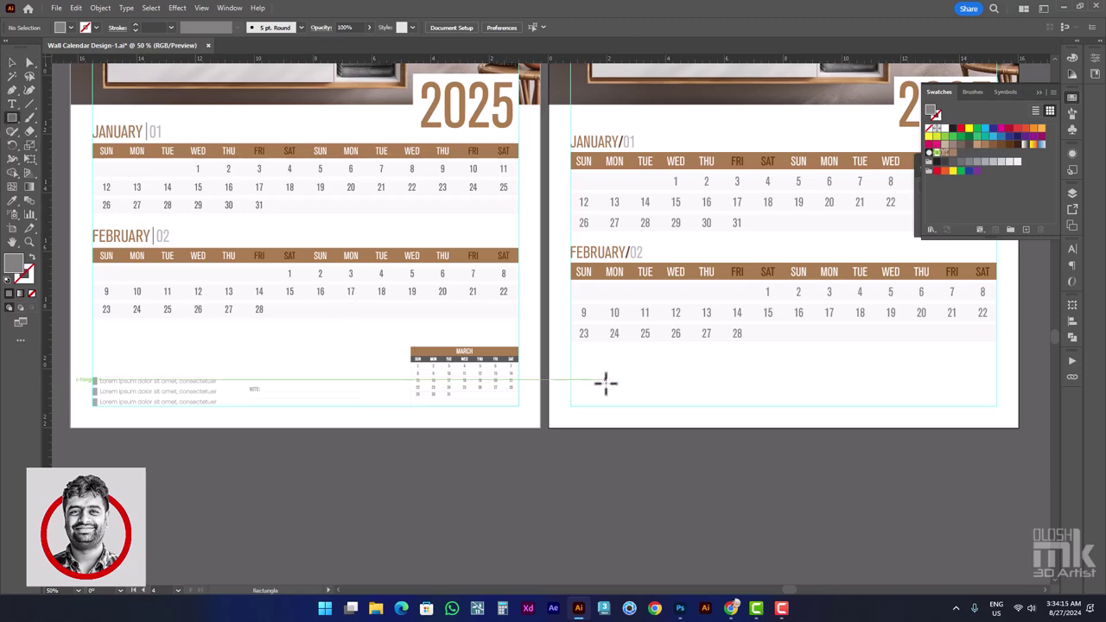
{"action": "scroll", "coordinate": [602, 386], "scroll_direction": "up", "scroll_amount": 2}
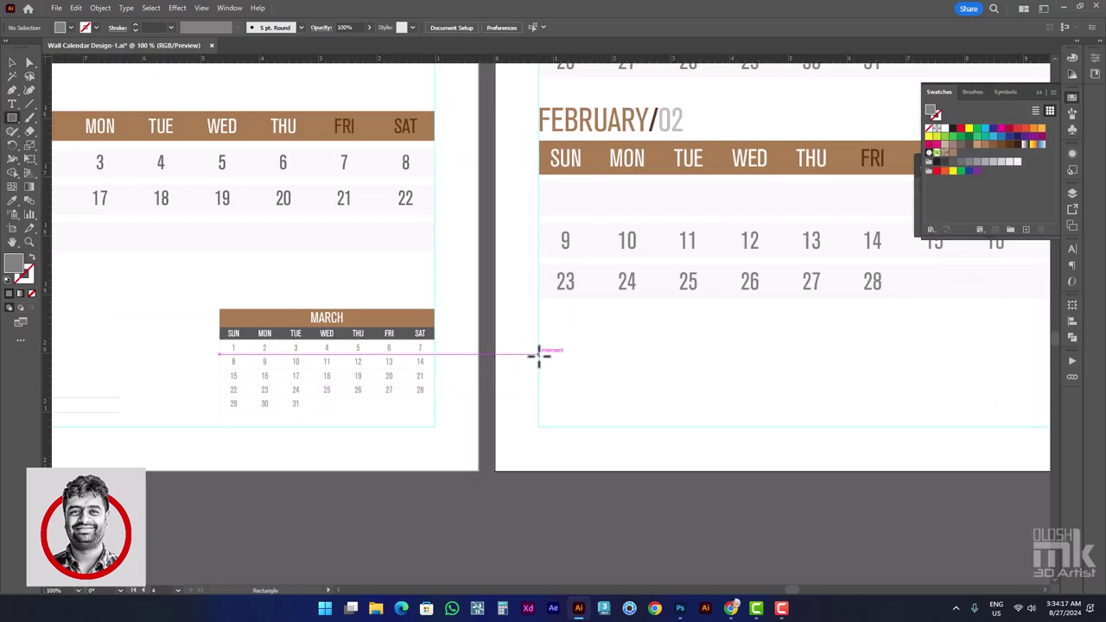
{"action": "mouse_move", "coordinate": [539, 355]}
{"action": "left_mouse_down"}
{"action": "mouse_move", "coordinate": [553, 370]}
{"action": "mouse_move", "coordinate": [548, 384]}
{"action": "left_mouse_up"}
{"action": "scroll", "coordinate": [546, 365], "scroll_direction": "up", "scroll_amount": 3}
{"action": "scroll", "coordinate": [540, 382], "scroll_direction": "down", "scroll_amount": 3}
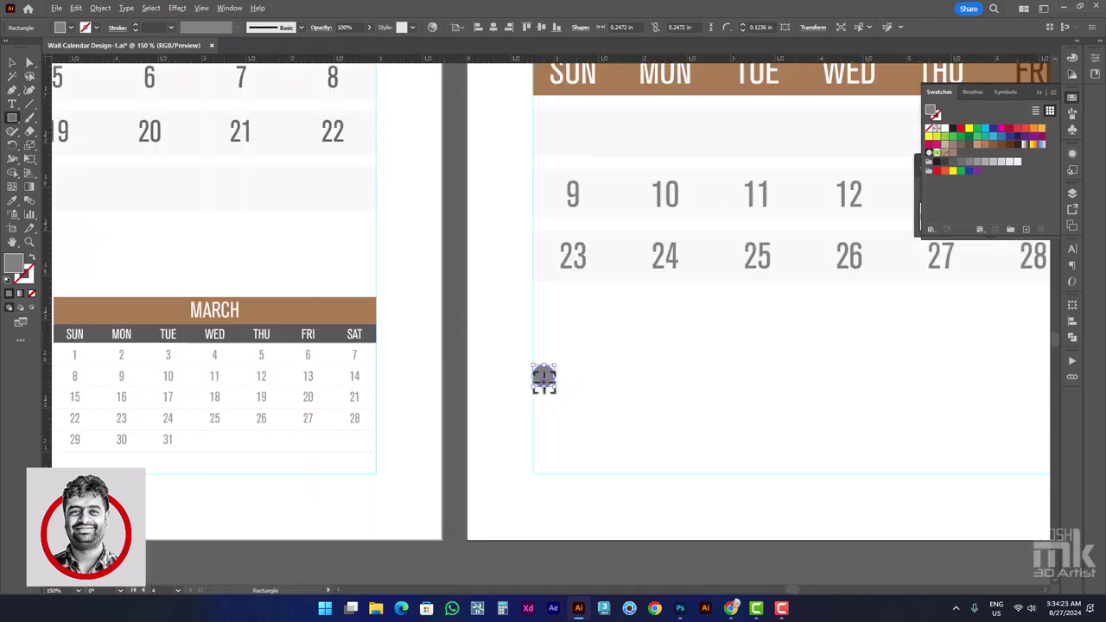
{"action": "left_click", "coordinate": [12, 69]}
{"action": "left_click", "coordinate": [622, 373]}
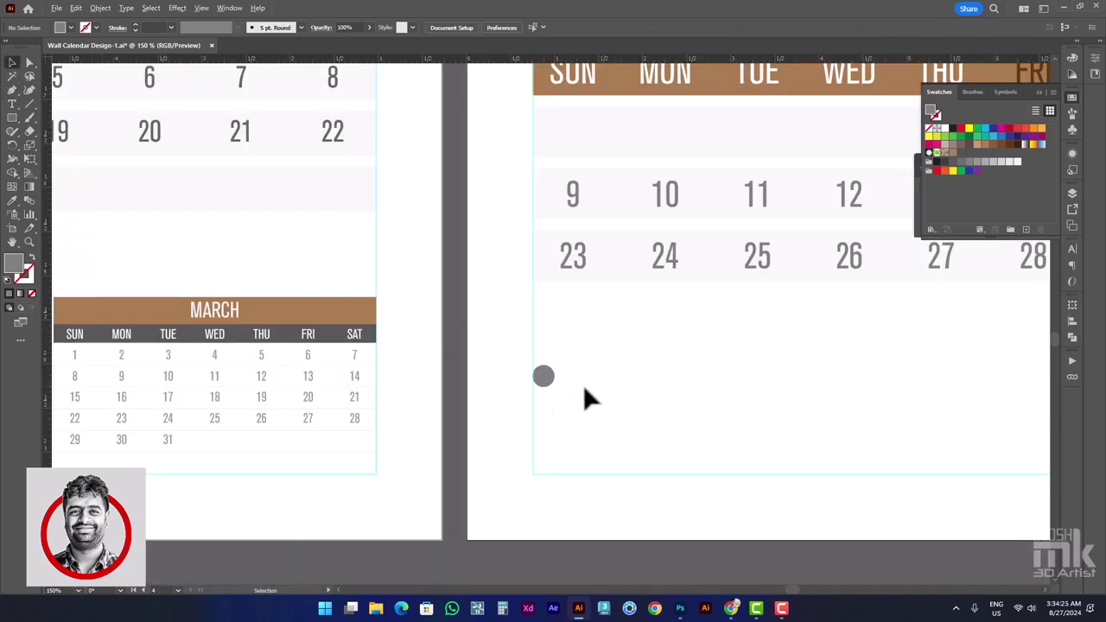
{"action": "scroll", "coordinate": [583, 385], "scroll_direction": "down", "scroll_amount": 3}
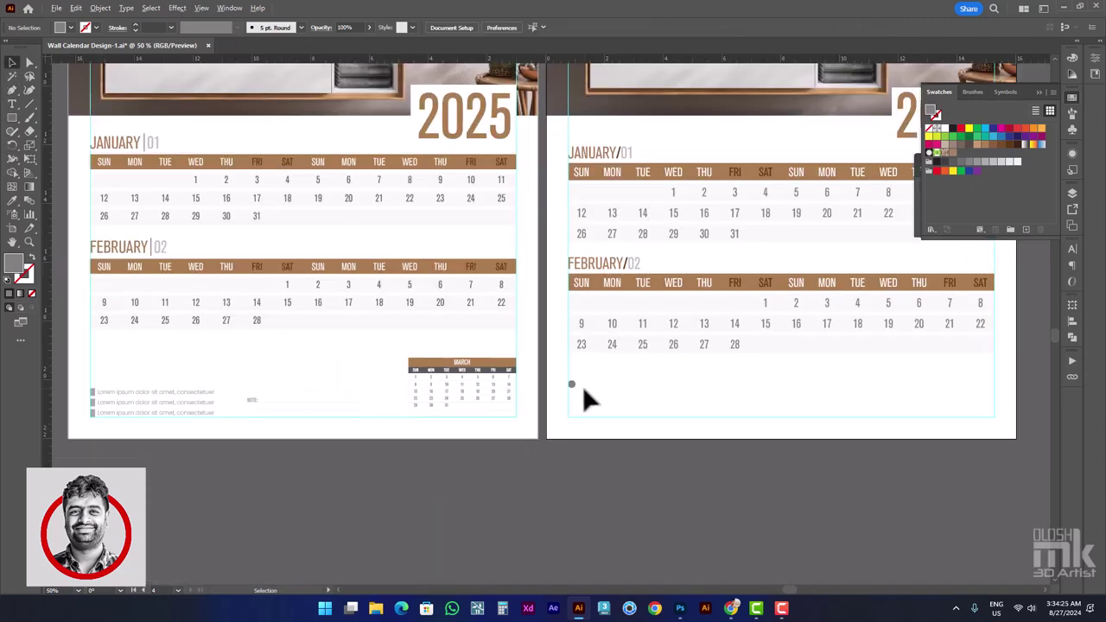
Add a 14 pt Lorem ipsum placeholder text line beside the bullet
{"action": "left_click", "coordinate": [10, 104]}
{"action": "scroll", "coordinate": [627, 407], "scroll_direction": "up", "scroll_amount": 3}
{"action": "mouse_move", "coordinate": [557, 355]}
{"action": "left_mouse_down"}
{"action": "mouse_move", "coordinate": [572, 367]}
{"action": "mouse_move", "coordinate": [777, 378]}
{"action": "left_mouse_up"}
{"action": "key", "text": "Escape"}
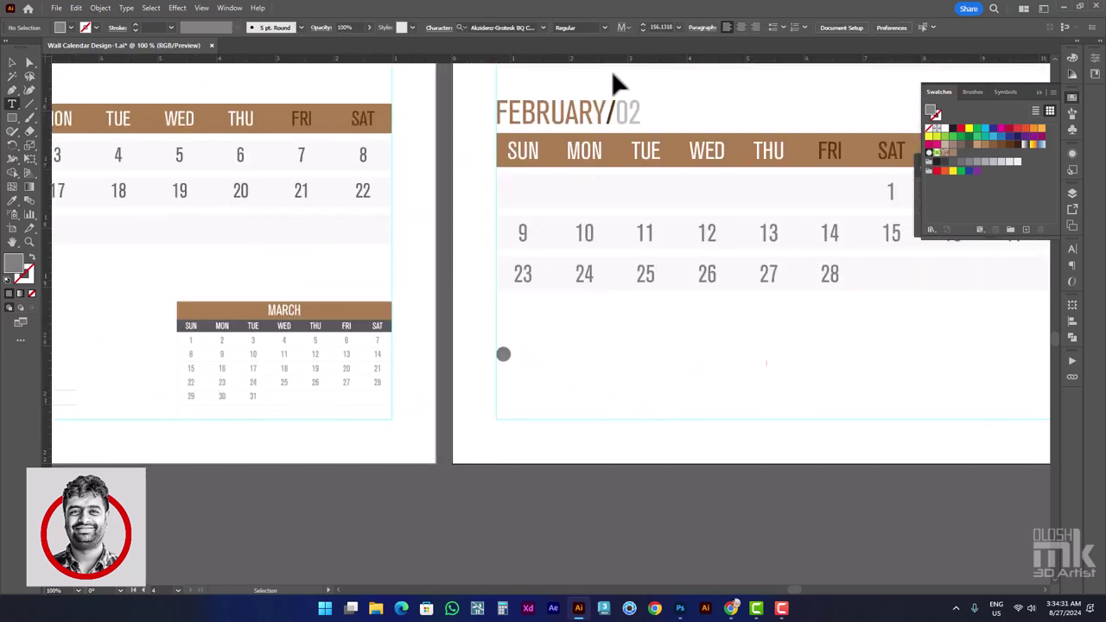
{"action": "left_click", "coordinate": [679, 29]}
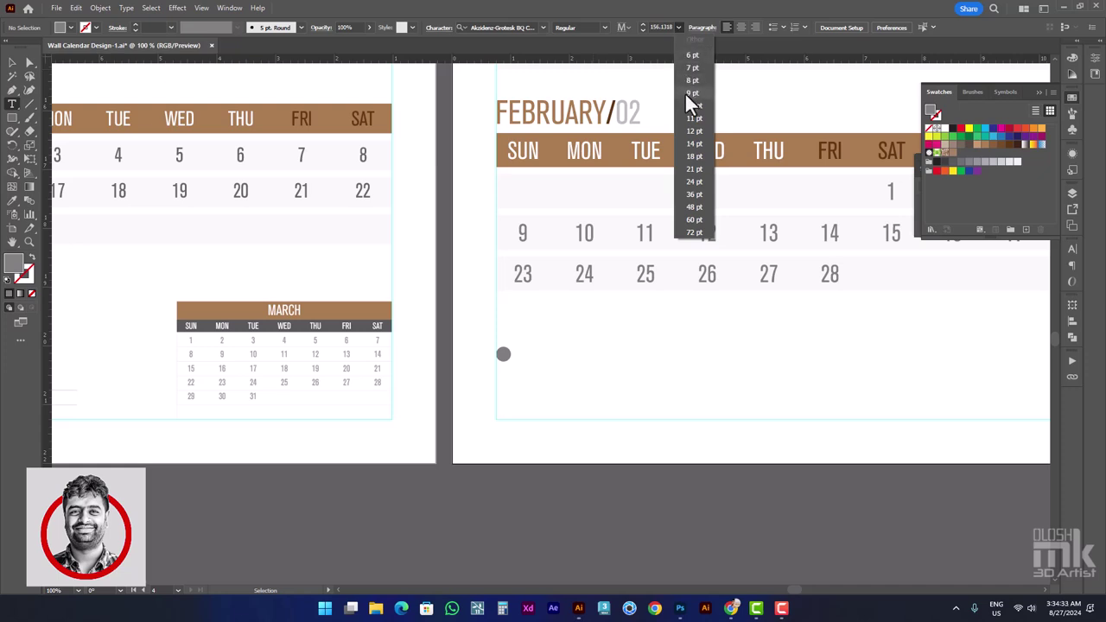
{"action": "left_click", "coordinate": [695, 145]}
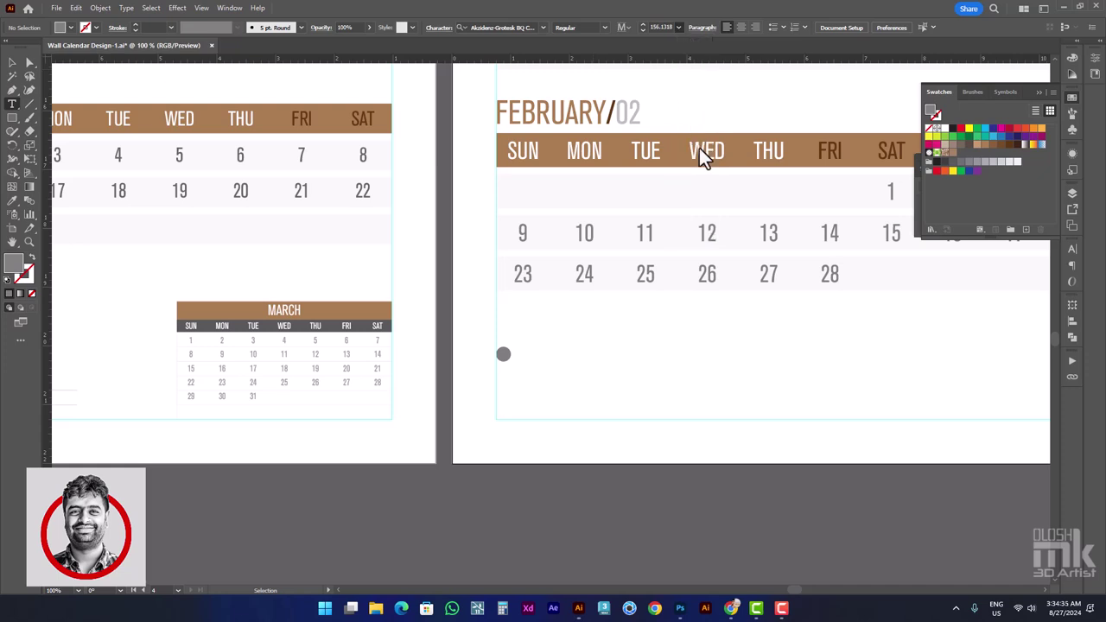
{"action": "left_click_drag", "start_coordinate": [516, 351], "coordinate": [720, 360]}
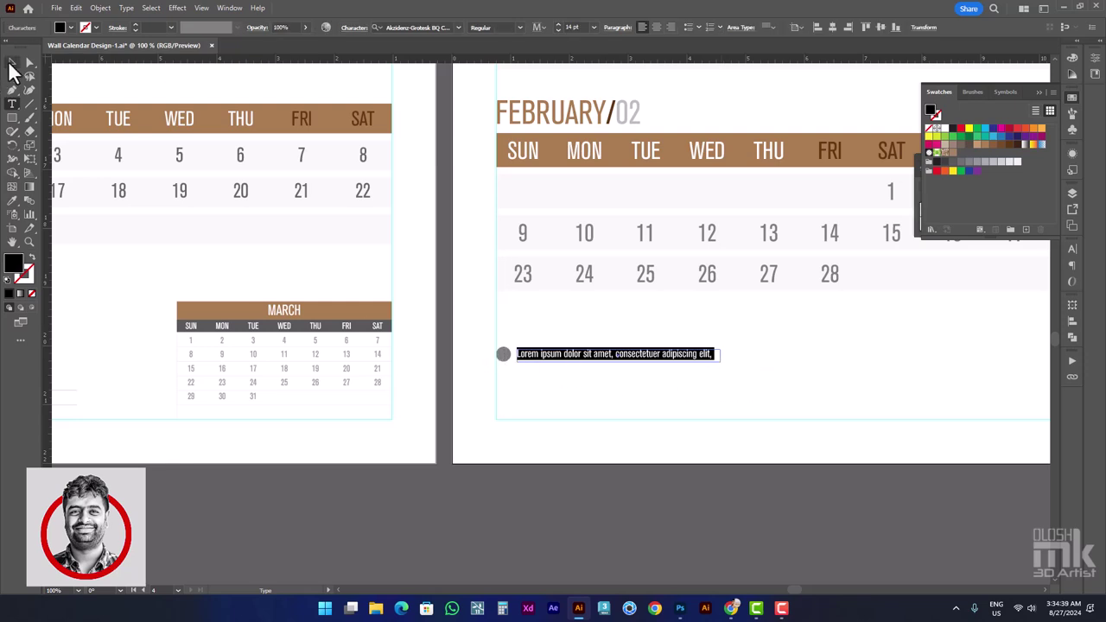
Align the placeholder text line with the grey bullet
{"action": "left_click", "coordinate": [12, 64]}
{"action": "scroll", "coordinate": [630, 383], "scroll_direction": "up", "scroll_amount": 2}
{"action": "left_click_drag", "start_coordinate": [493, 338], "coordinate": [487, 331]}
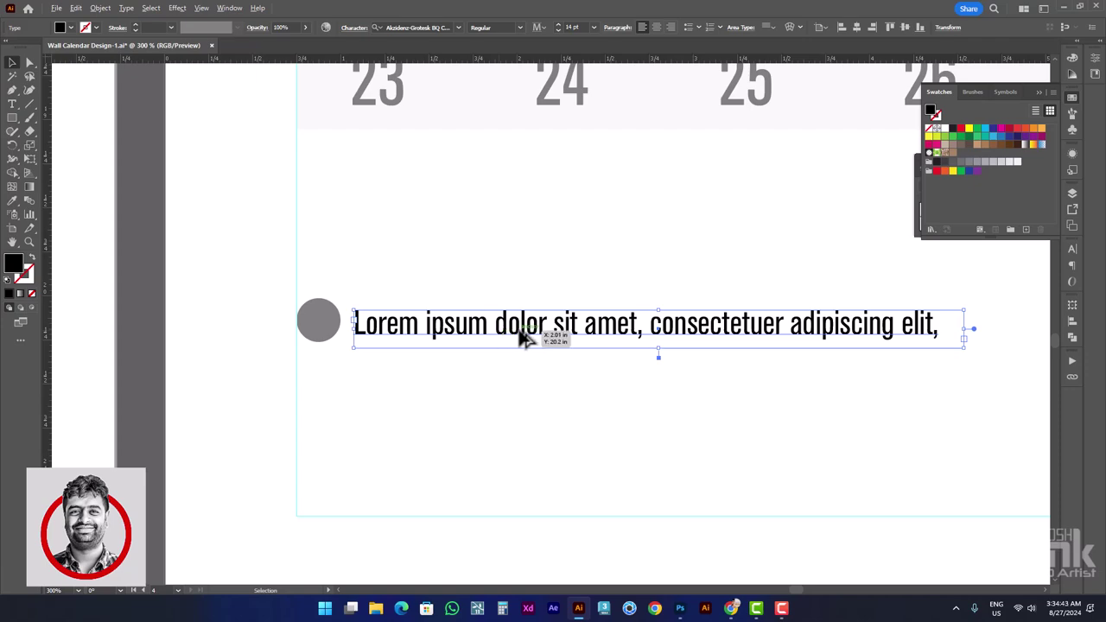
{"action": "scroll", "coordinate": [502, 339], "scroll_direction": "down", "scroll_amount": 2}
{"action": "scroll", "coordinate": [502, 339], "scroll_direction": "up", "scroll_amount": 1}
{"action": "scroll", "coordinate": [503, 339], "scroll_direction": "up", "scroll_amount": 1}
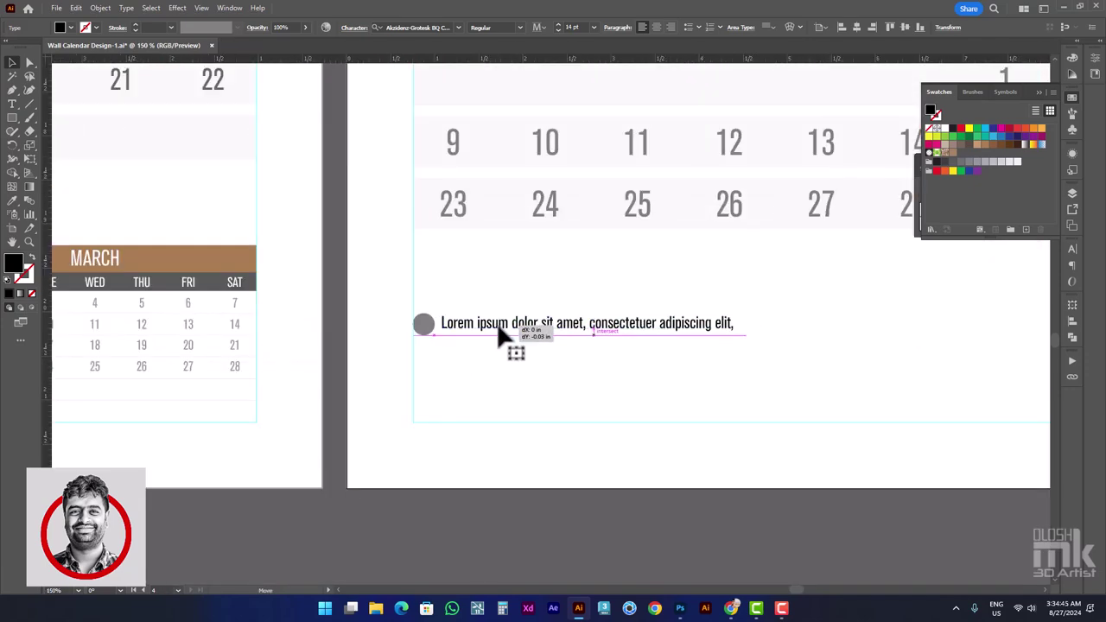
{"action": "scroll", "coordinate": [455, 330], "scroll_direction": "up", "scroll_amount": 3}
Shrink the square bullet to 0.165 in, move the text closer, and fill both light grey
{"action": "left_click", "coordinate": [385, 332]}
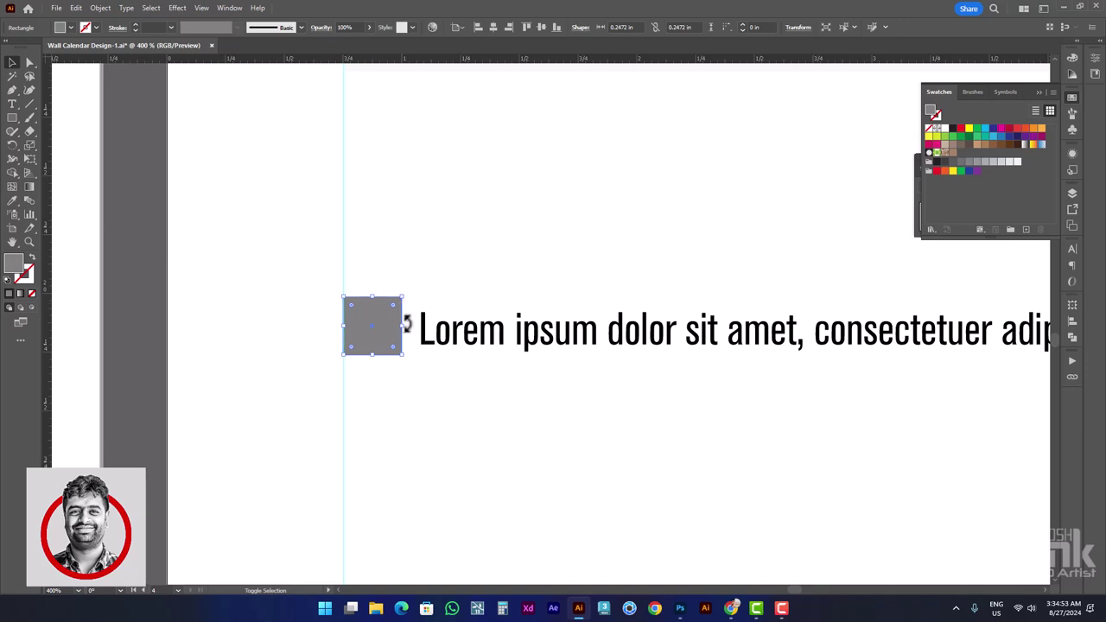
{"action": "left_click_drag", "start_coordinate": [402, 326], "coordinate": [377, 323]}
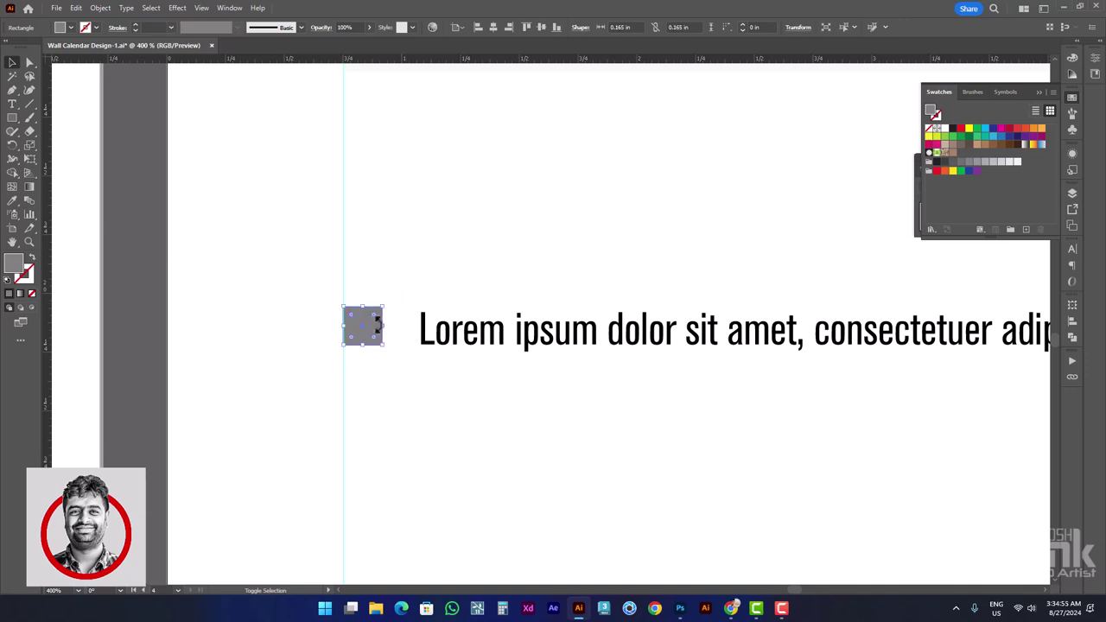
{"action": "left_click_drag", "start_coordinate": [434, 336], "coordinate": [425, 336]}
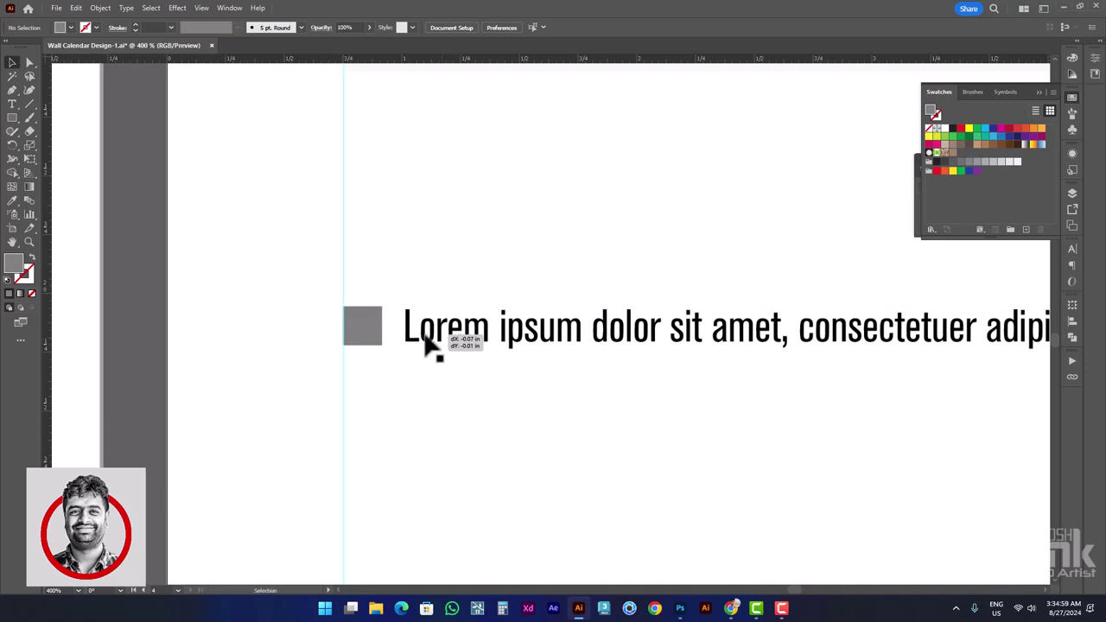
{"action": "left_click", "coordinate": [373, 334]}
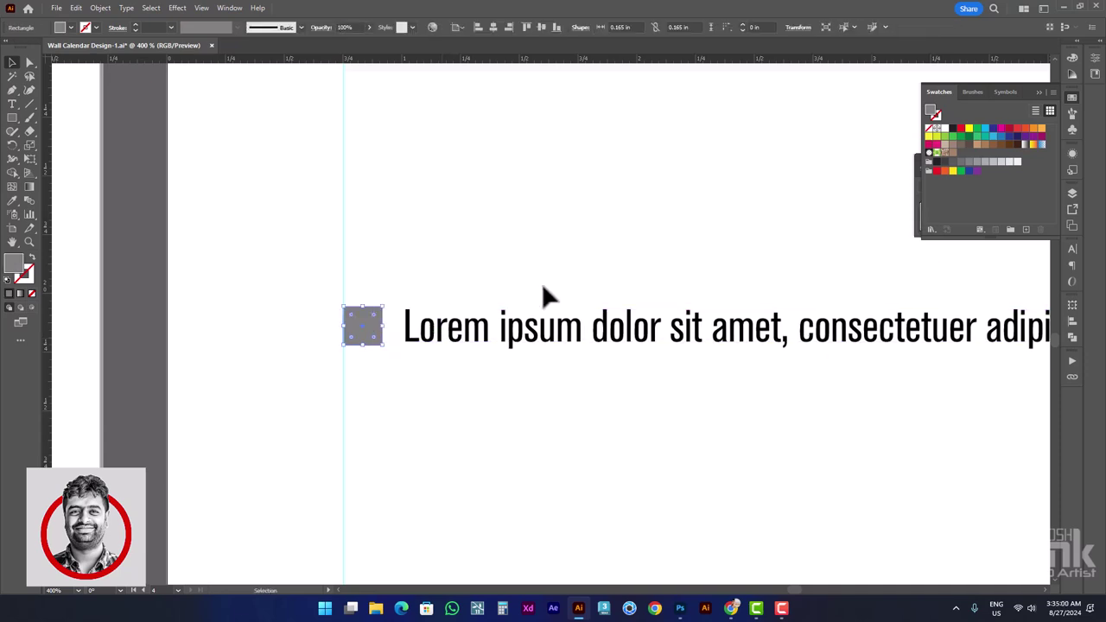
{"action": "left_click", "coordinate": [986, 170]}
{"action": "left_click", "coordinate": [654, 321]}
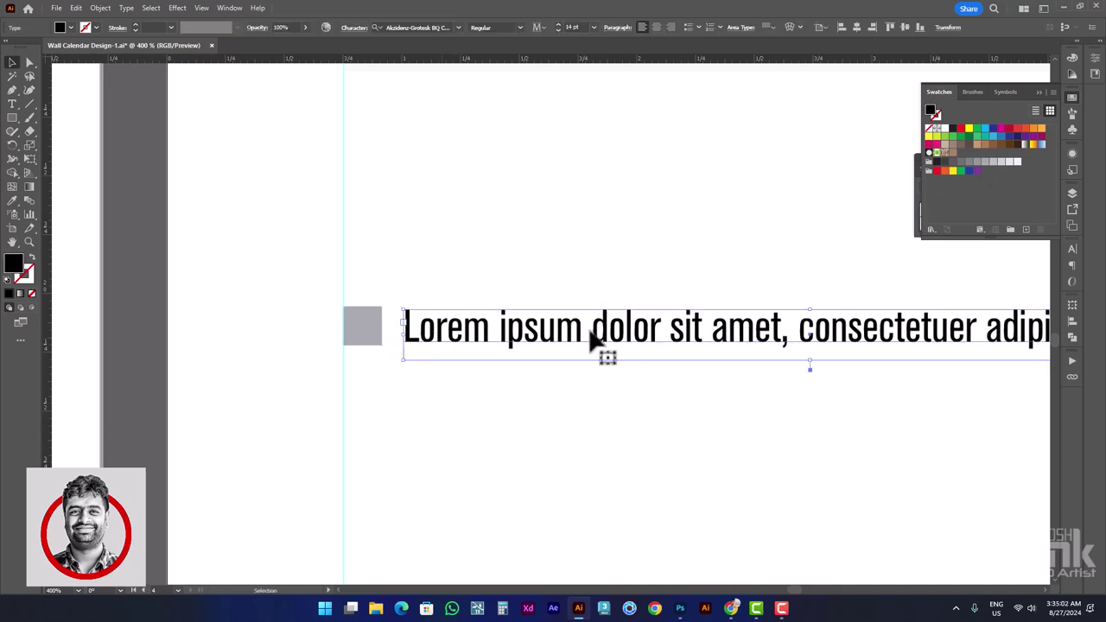
{"action": "left_click", "coordinate": [993, 164]}
{"action": "left_click", "coordinate": [580, 266]}
Alt-drag a copy of the bullet row downward and repeat it with Ctrl+D for three rows
{"action": "scroll", "coordinate": [504, 291], "scroll_direction": "down", "scroll_amount": 3}
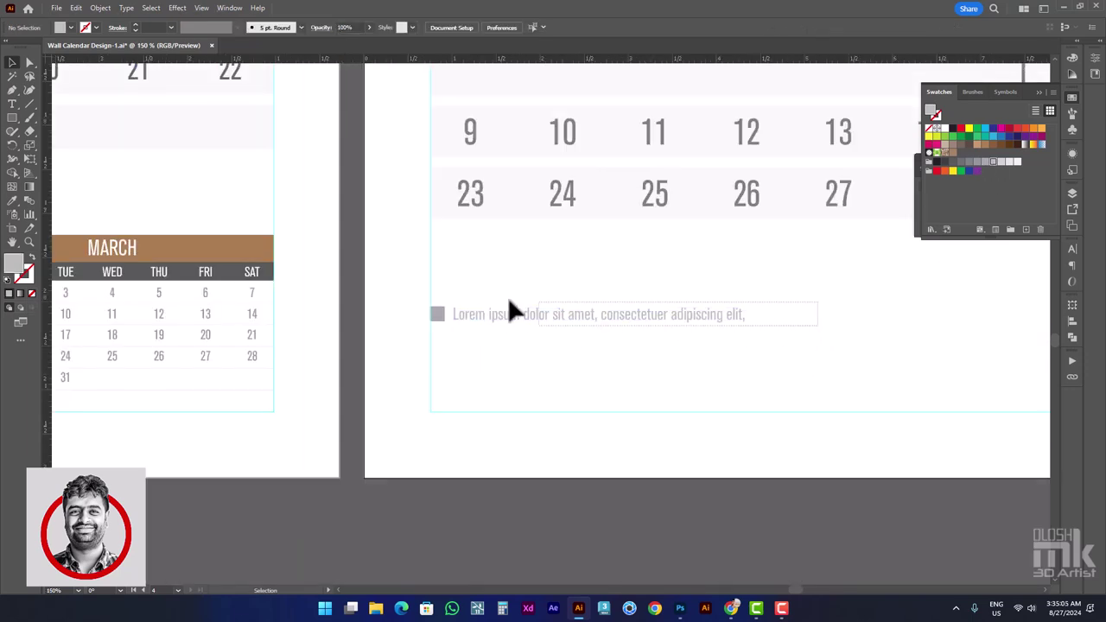
{"action": "mouse_move", "coordinate": [435, 285]}
{"action": "left_mouse_down"}
{"action": "mouse_move", "coordinate": [468, 304]}
{"action": "mouse_move", "coordinate": [483, 438]}
{"action": "left_mouse_up"}
{"action": "scroll", "coordinate": [432, 310], "scroll_direction": "up", "scroll_amount": 4}
{"action": "left_click", "coordinate": [493, 432]}
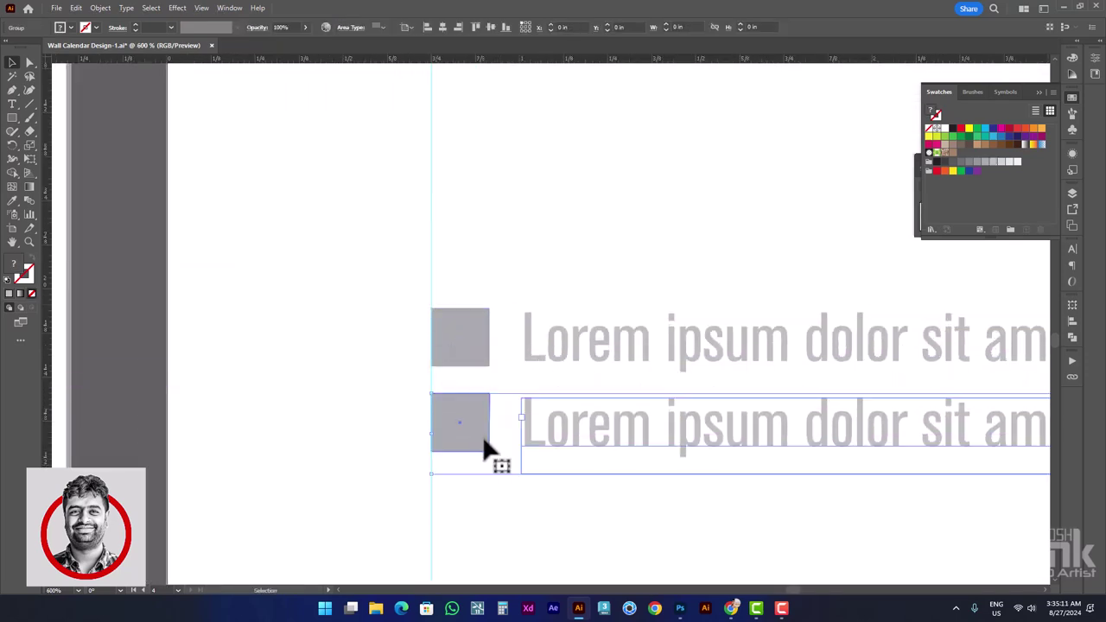
{"action": "key", "text": "ctrl+d"}
{"action": "scroll", "coordinate": [533, 363], "scroll_direction": "down", "scroll_amount": 4}
{"action": "scroll", "coordinate": [604, 313], "scroll_direction": "down", "scroll_amount": 1}
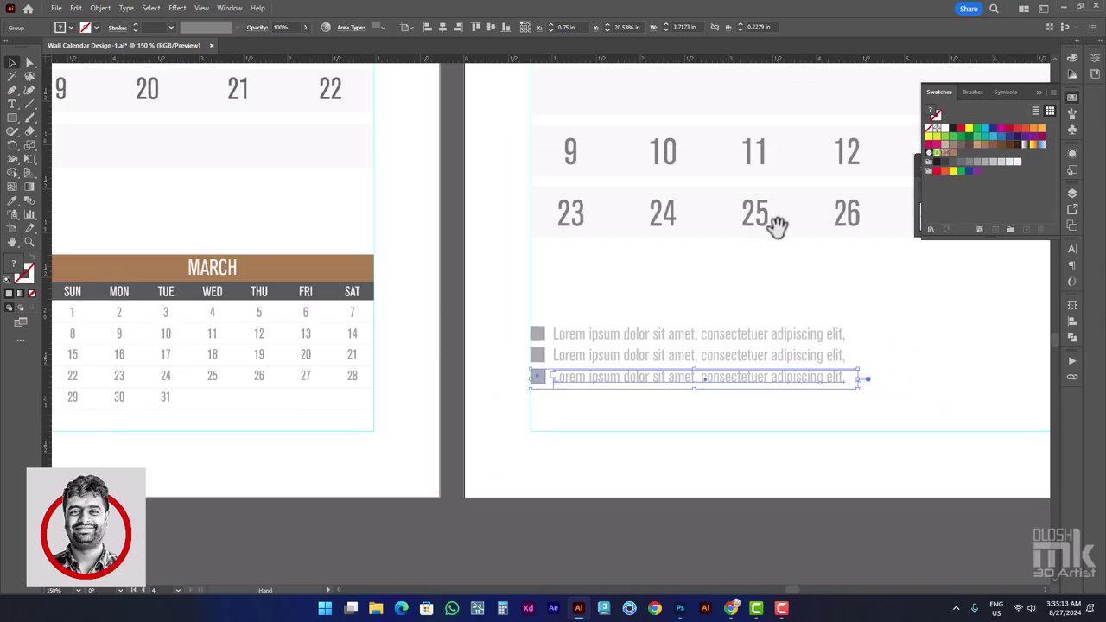
{"action": "scroll", "coordinate": [600, 336], "scroll_direction": "down", "scroll_amount": 1}
{"action": "scroll", "coordinate": [616, 328], "scroll_direction": "down", "scroll_amount": 1}
{"action": "scroll", "coordinate": [637, 317], "scroll_direction": "down", "scroll_amount": 1}
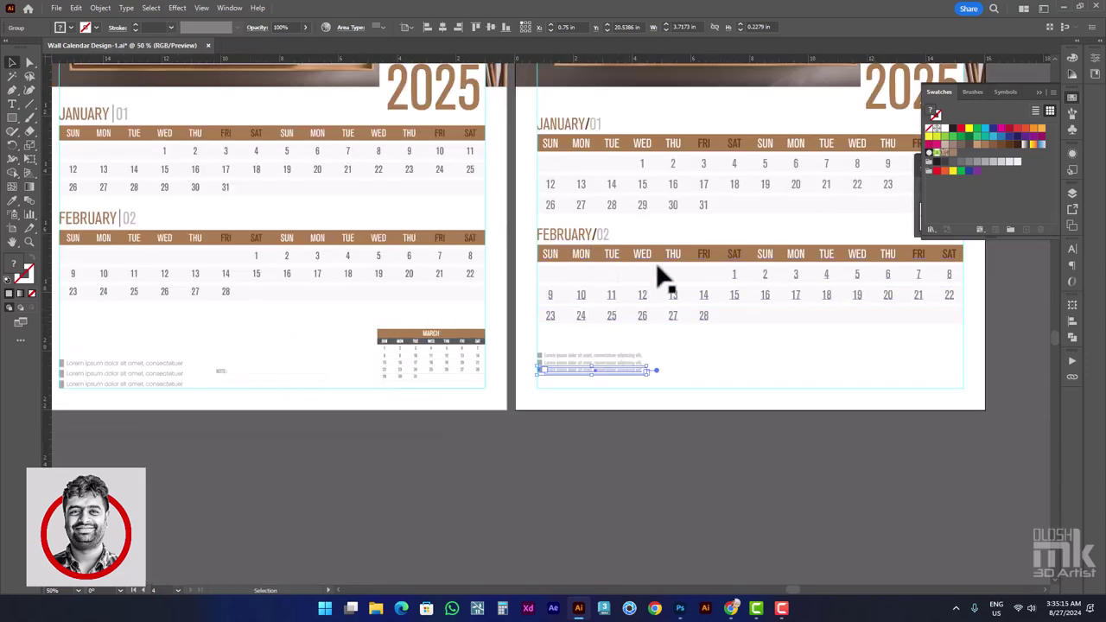
Move the three Lorem ipsum rows down to near the page bottom
{"action": "scroll", "coordinate": [578, 375], "scroll_direction": "up", "scroll_amount": 3}
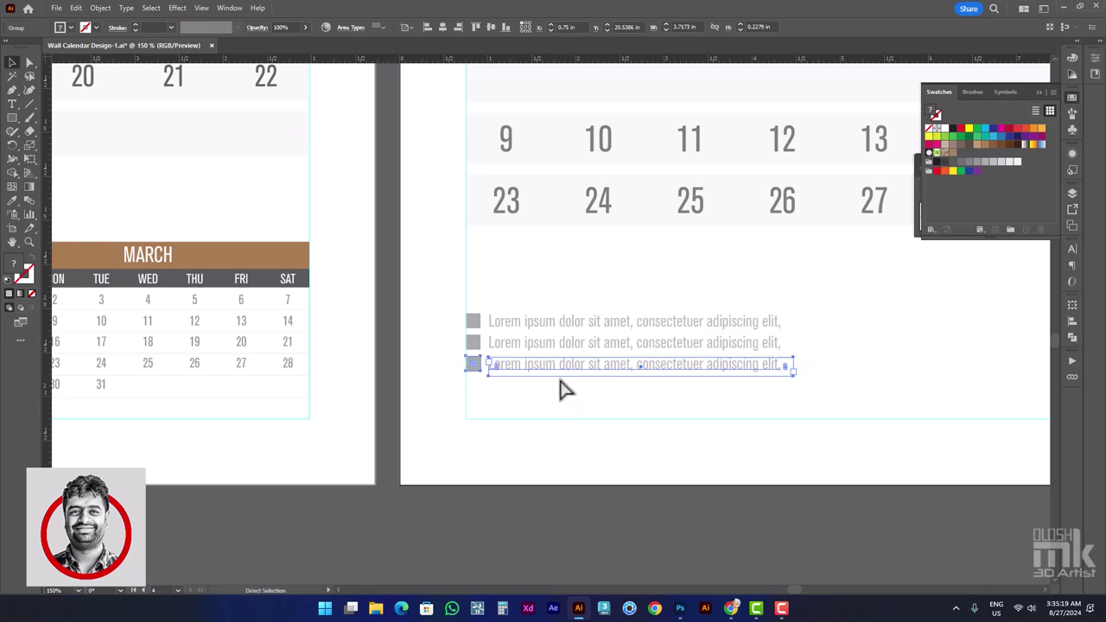
{"action": "mouse_move", "coordinate": [580, 399]}
{"action": "left_mouse_down"}
{"action": "mouse_move", "coordinate": [521, 316]}
{"action": "mouse_move", "coordinate": [505, 375]}
{"action": "left_mouse_up"}
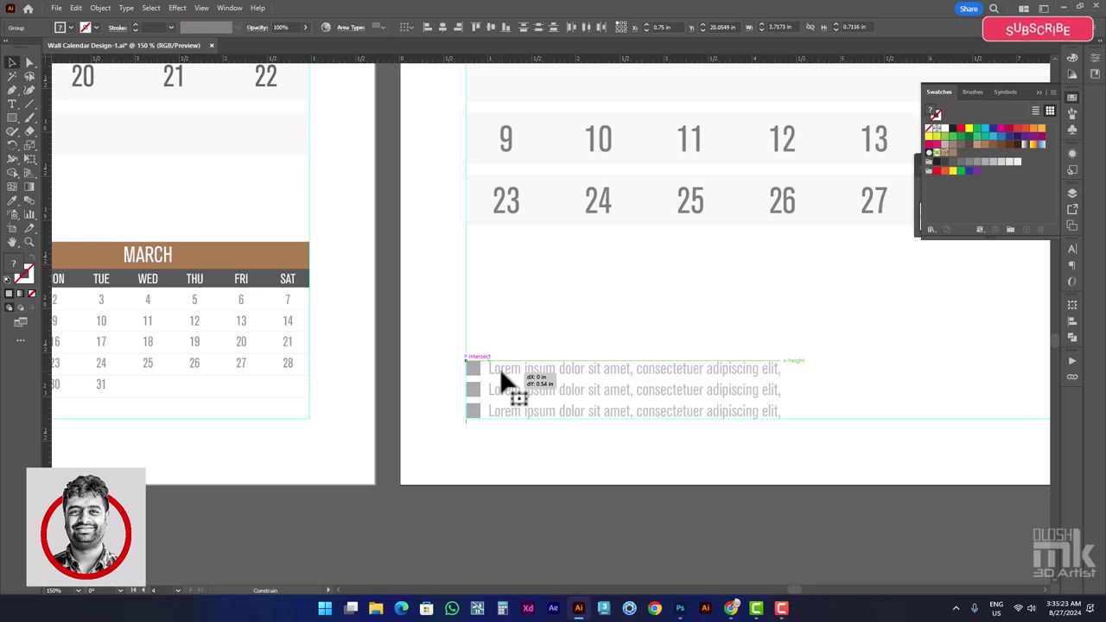
{"action": "left_click_drag", "start_coordinate": [501, 367], "coordinate": [501, 375]}
{"action": "left_click", "coordinate": [531, 333]}
{"action": "scroll", "coordinate": [529, 330], "scroll_direction": "down", "scroll_amount": 1}
Select all three Lorem ipsum text lines with the Direct Selection tool
{"action": "left_click_drag", "start_coordinate": [782, 342], "coordinate": [696, 351]}
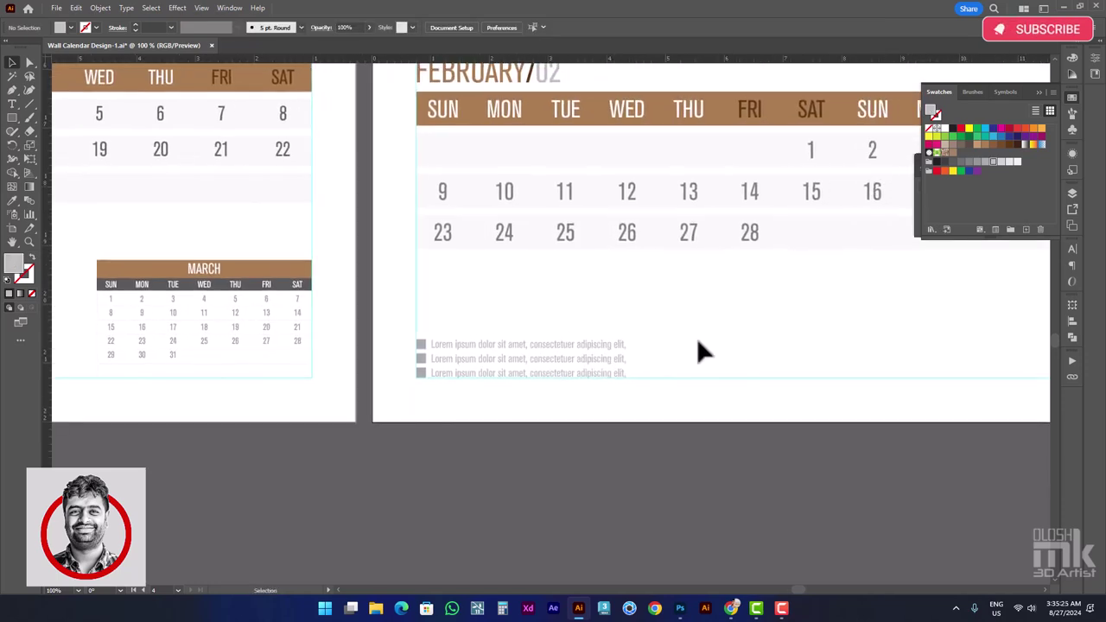
{"action": "left_click", "coordinate": [29, 63]}
{"action": "left_click", "coordinate": [505, 358]}
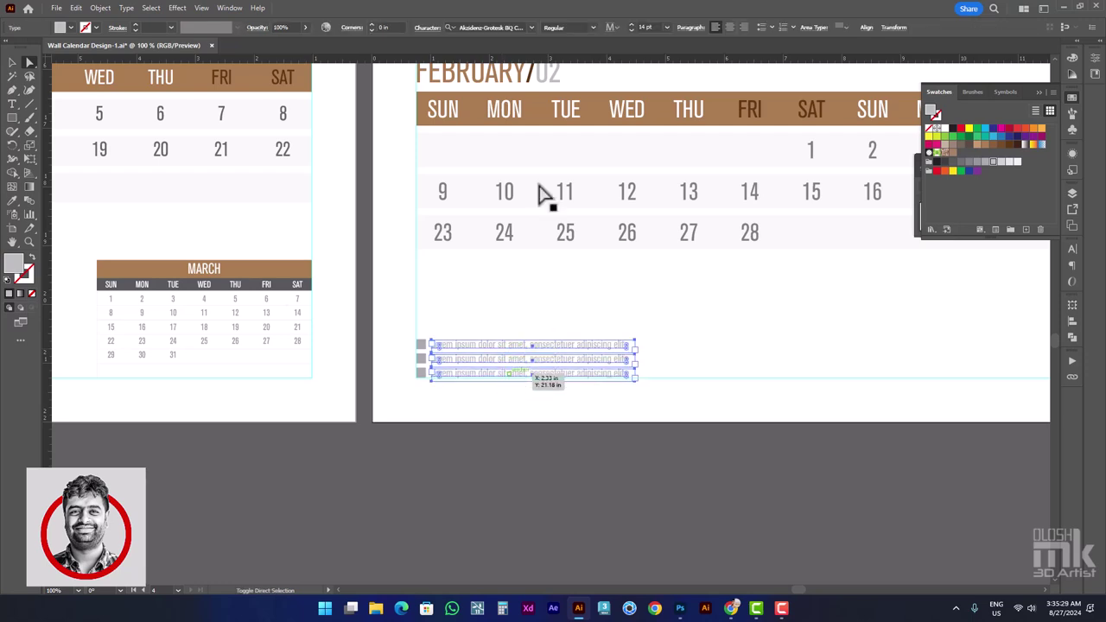
Set the three Lorem ipsum lines to Poppins ExtraLight at 11 pt
{"action": "left_click", "coordinate": [508, 27]}
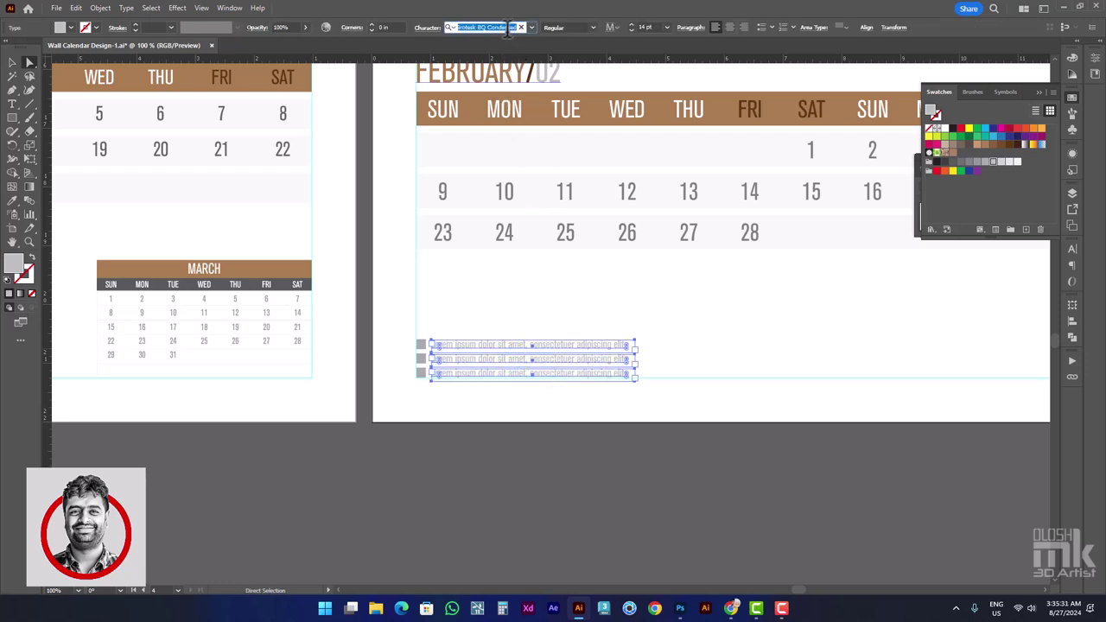
{"action": "type", "text": "POPP"}
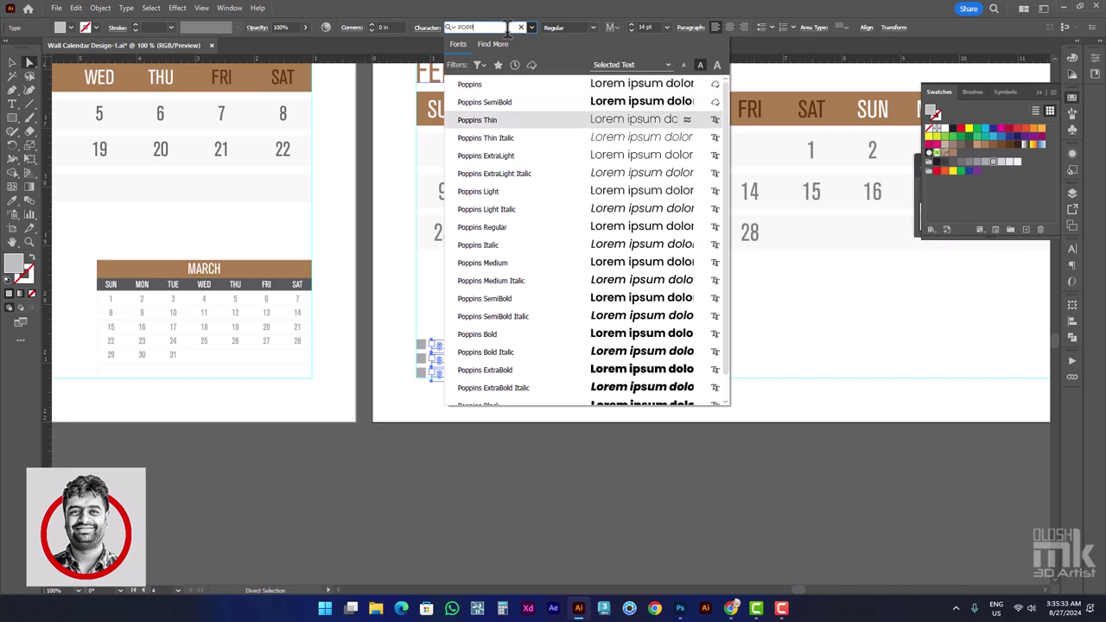
{"action": "key", "text": "Down"}
{"action": "key", "text": "Down"}
{"action": "key", "text": "Return"}
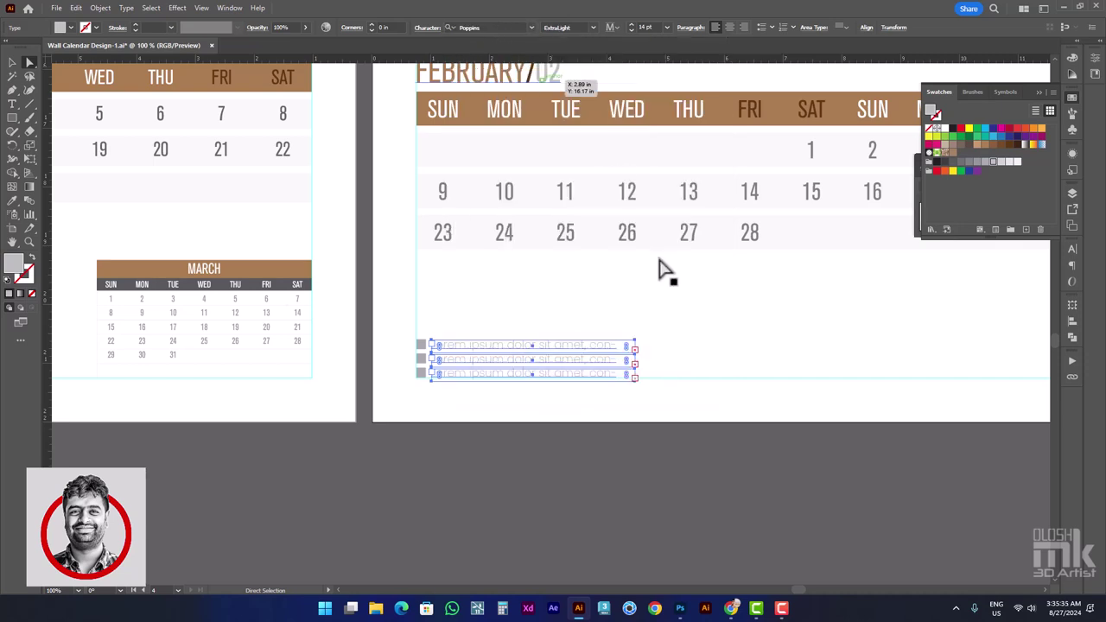
{"action": "left_click", "coordinate": [666, 27]}
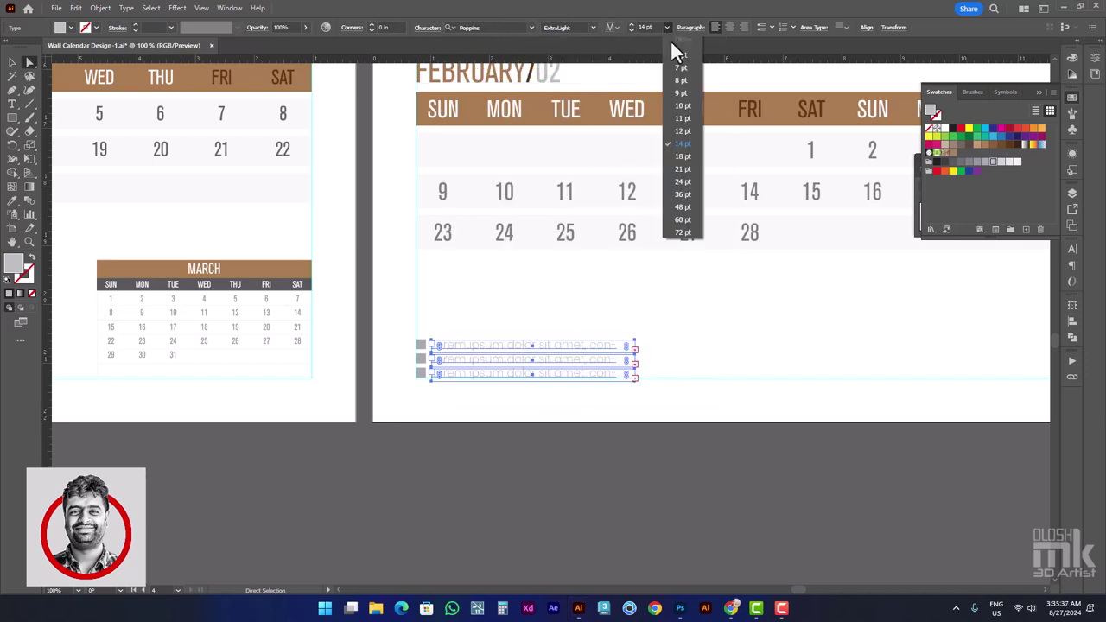
{"action": "left_click", "coordinate": [687, 118]}
{"action": "left_click", "coordinate": [639, 349]}
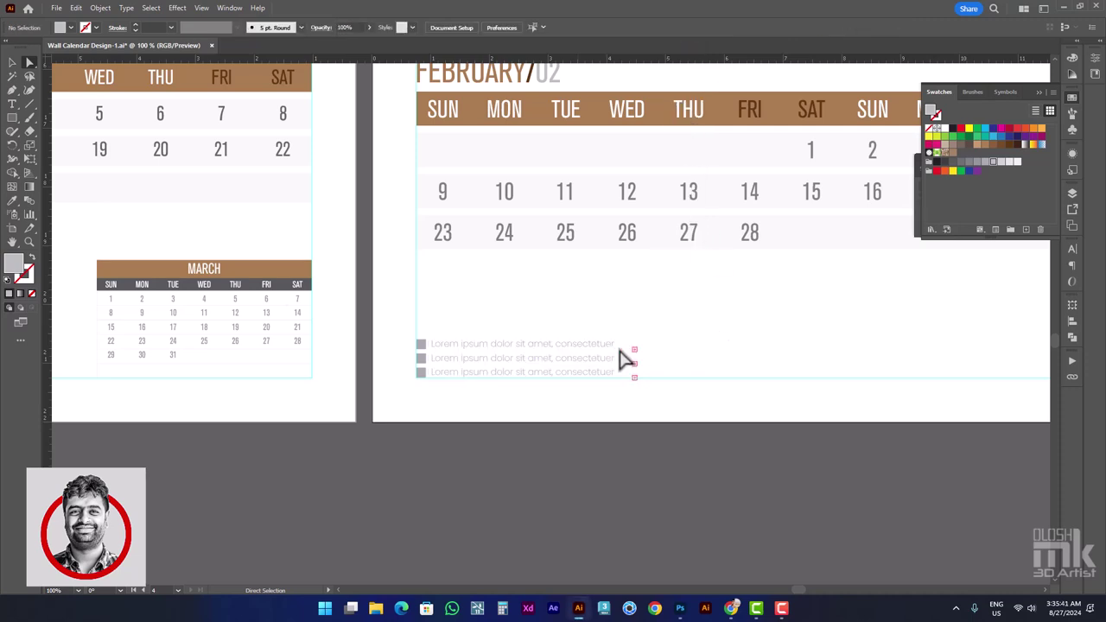
{"action": "left_click", "coordinate": [620, 354]}
Step through the Lorem ipsum lines and drag the third line's frame slightly wider
{"action": "scroll", "coordinate": [637, 363], "scroll_direction": "up", "scroll_amount": 2}
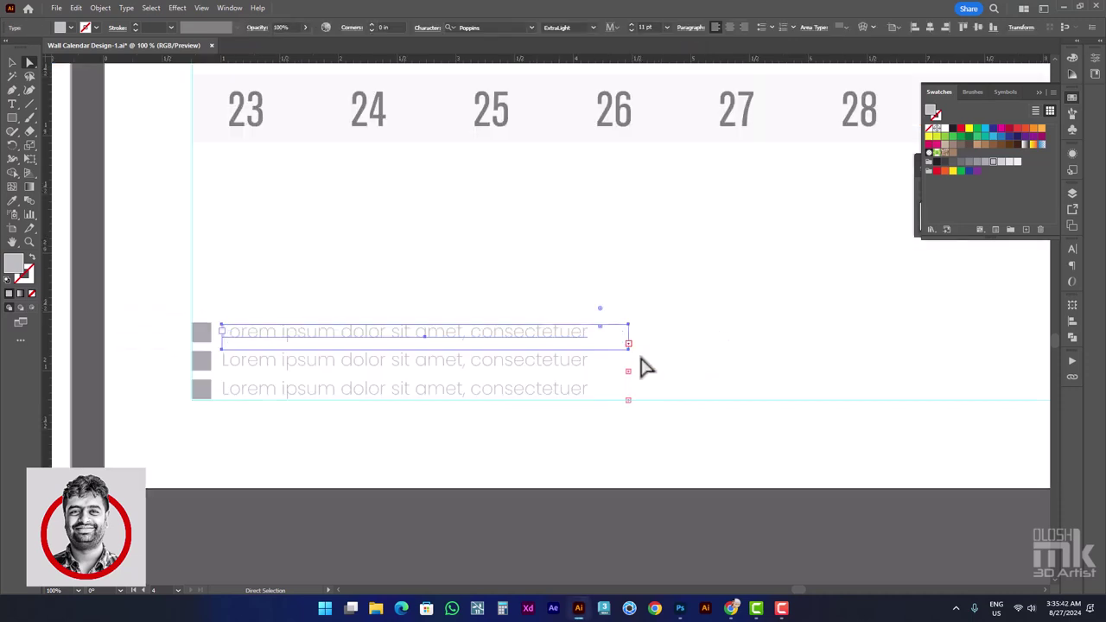
{"action": "double_click", "coordinate": [584, 345]}
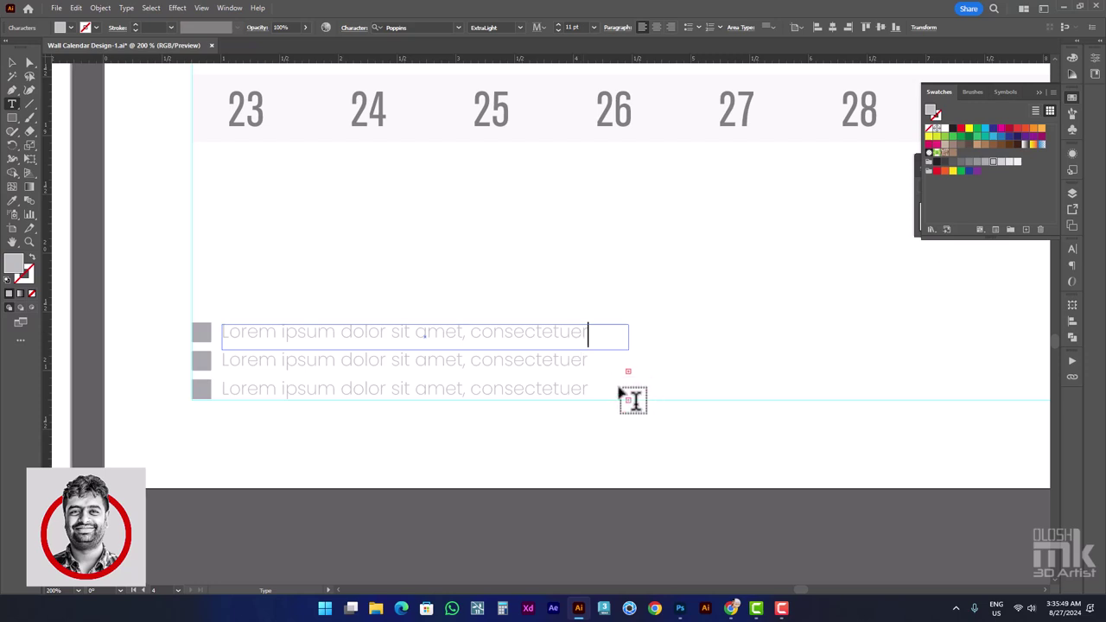
{"action": "left_click", "coordinate": [590, 367]}
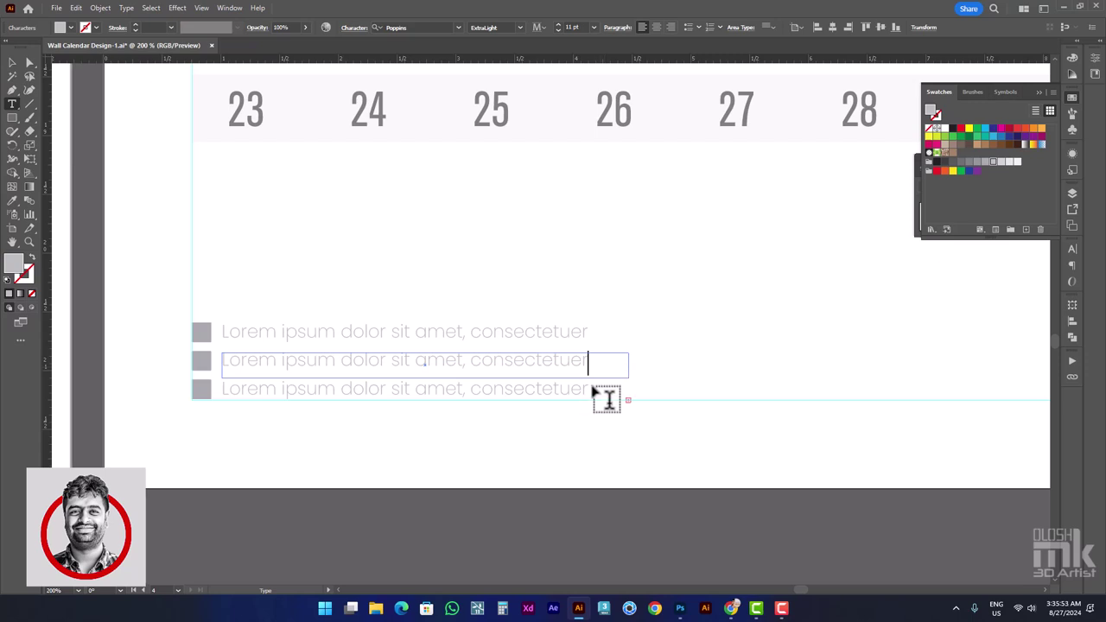
{"action": "left_click", "coordinate": [592, 390]}
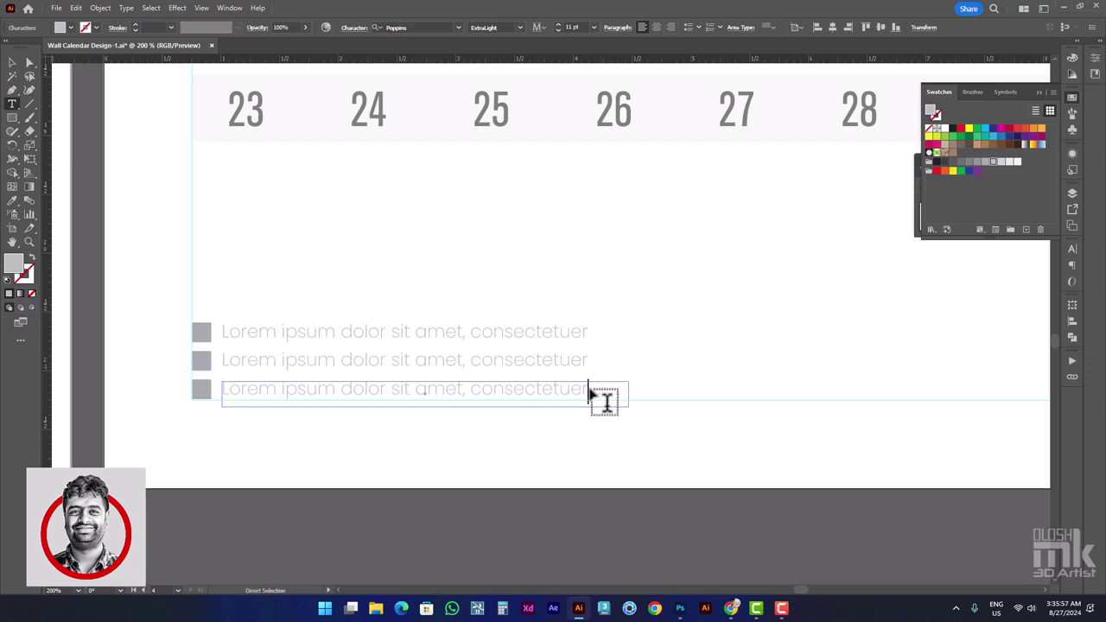
{"action": "left_click", "coordinate": [12, 63]}
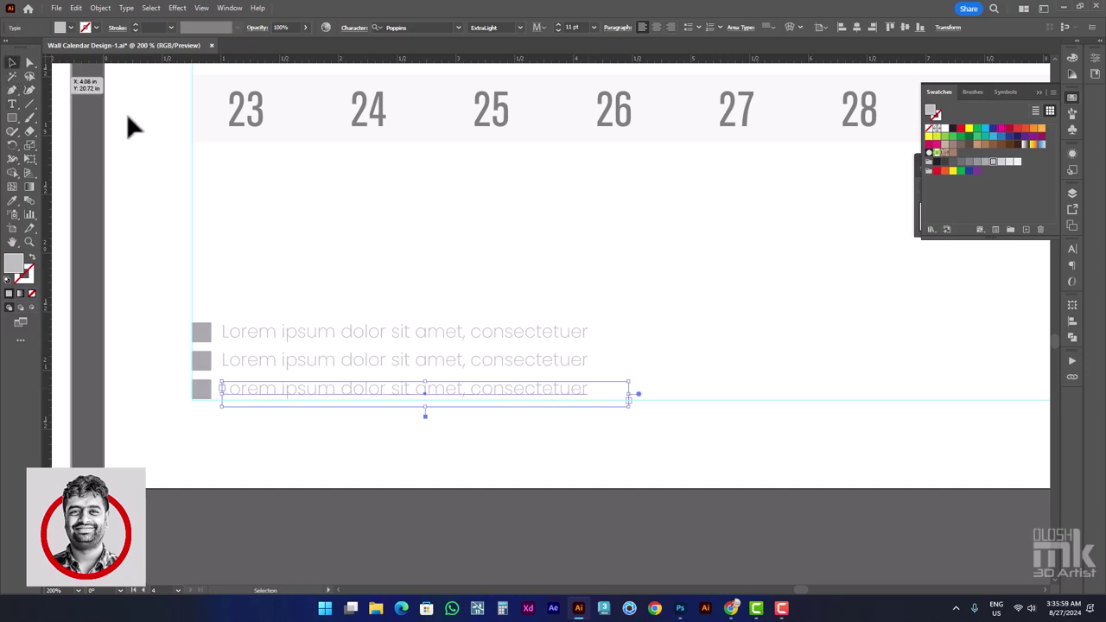
{"action": "left_click", "coordinate": [654, 389]}
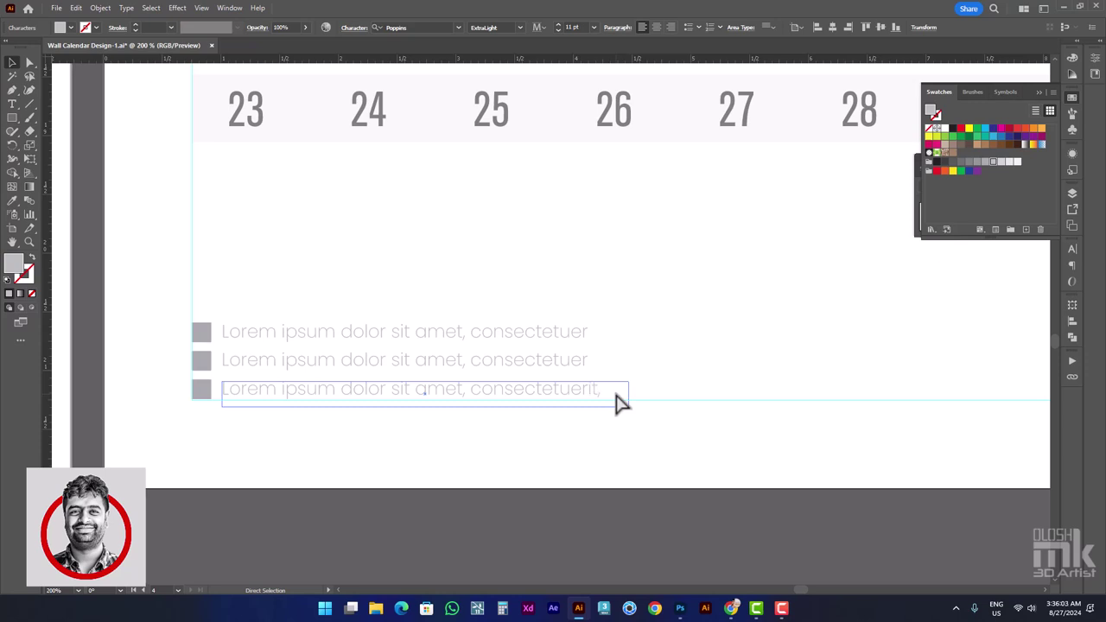
{"action": "left_click_drag", "start_coordinate": [617, 399], "coordinate": [635, 397]}
Widen the third line's frame inside its group so it reads through 'adipiscing elit,'
{"action": "left_click", "coordinate": [522, 390]}
{"action": "mouse_move", "coordinate": [623, 397]}
{"action": "left_mouse_down"}
{"action": "mouse_move", "coordinate": [610, 400]}
{"action": "mouse_move", "coordinate": [738, 393]}
{"action": "mouse_move", "coordinate": [721, 393]}
{"action": "left_mouse_up"}
{"action": "double_click", "coordinate": [598, 404]}
{"action": "key", "text": "Escape"}
{"action": "key", "text": "ctrl+minus"}
{"action": "key", "text": "ctrl+minus"}
{"action": "key", "text": "ctrl+minus"}
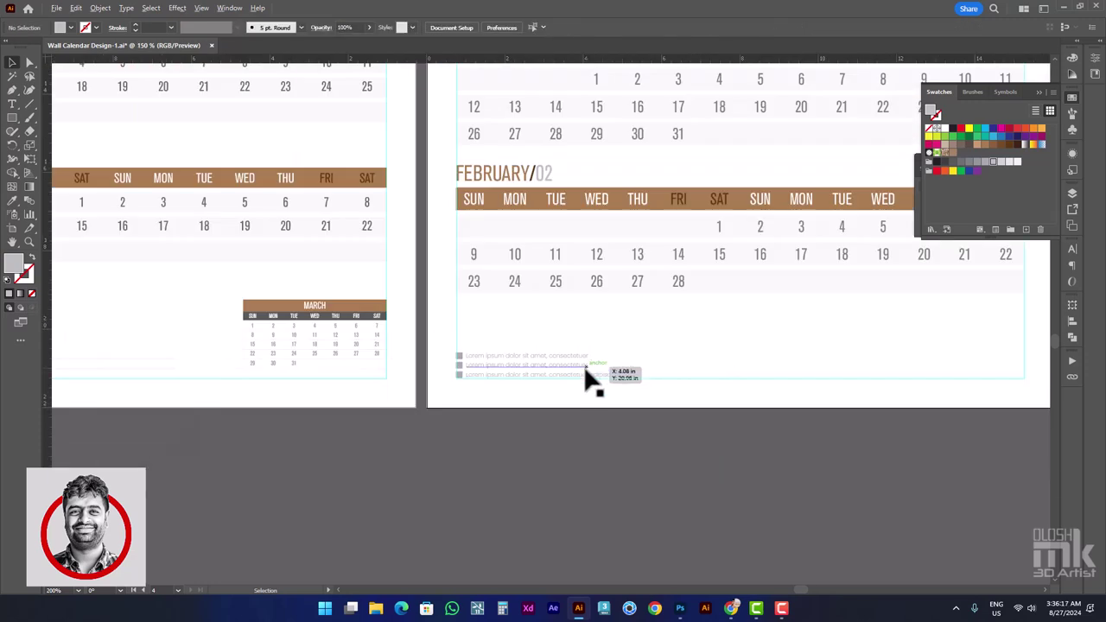
{"action": "mouse_move", "coordinate": [650, 328]}
{"action": "left_mouse_down"}
{"action": "mouse_move", "coordinate": [587, 340]}
{"action": "mouse_move", "coordinate": [605, 365]}
{"action": "mouse_move", "coordinate": [668, 370]}
{"action": "left_mouse_up"}
{"action": "key", "text": "ctrl+minus"}
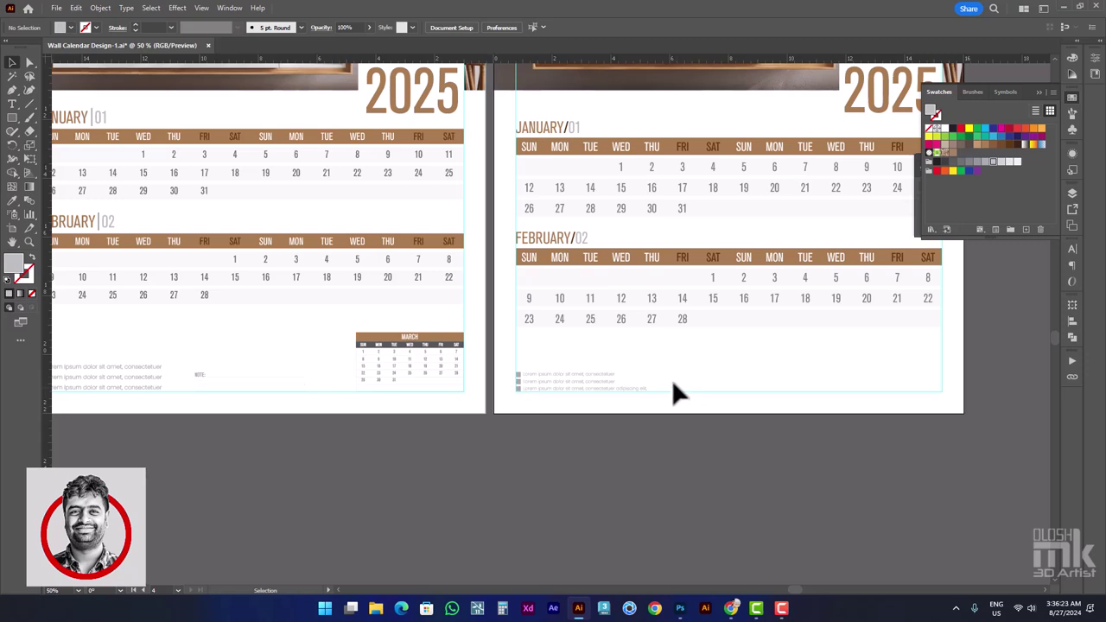
{"action": "scroll", "coordinate": [671, 380], "scroll_direction": "up", "scroll_amount": 1}
Add a 'note' label beside the lines and change it to uppercase NOTE
{"action": "left_click", "coordinate": [12, 104]}
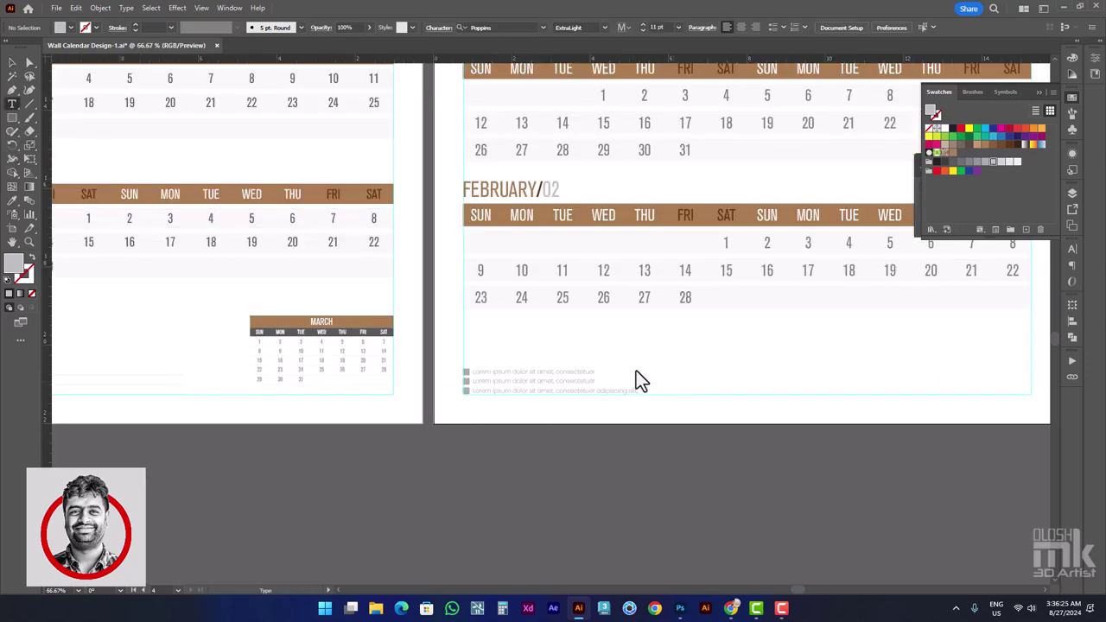
{"action": "left_click", "coordinate": [671, 372]}
{"action": "type", "text": "note"}
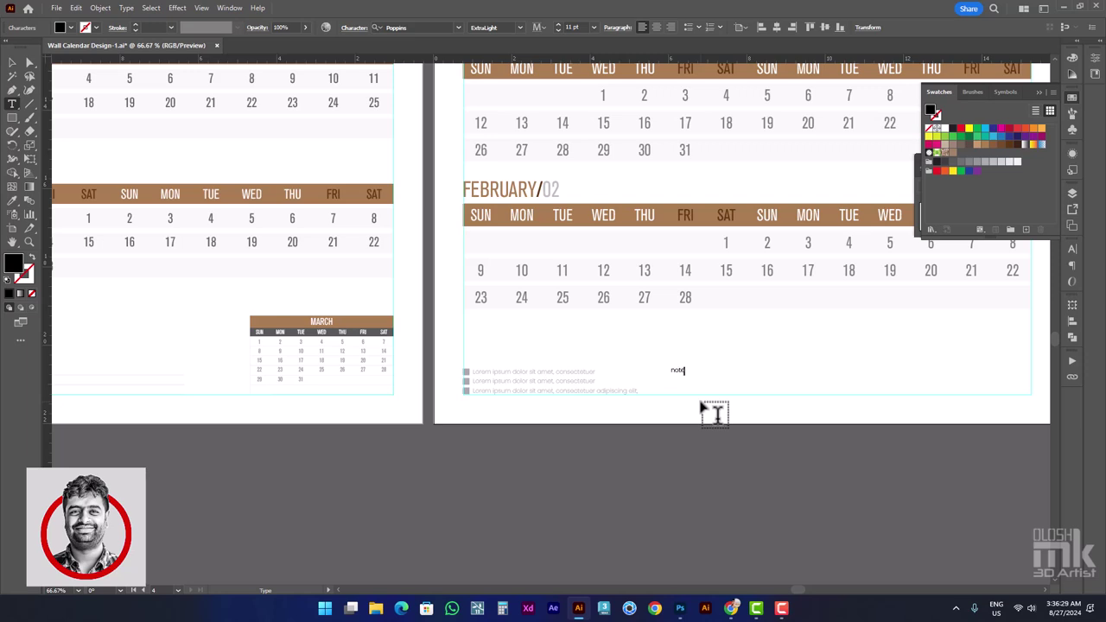
{"action": "left_click", "coordinate": [12, 62]}
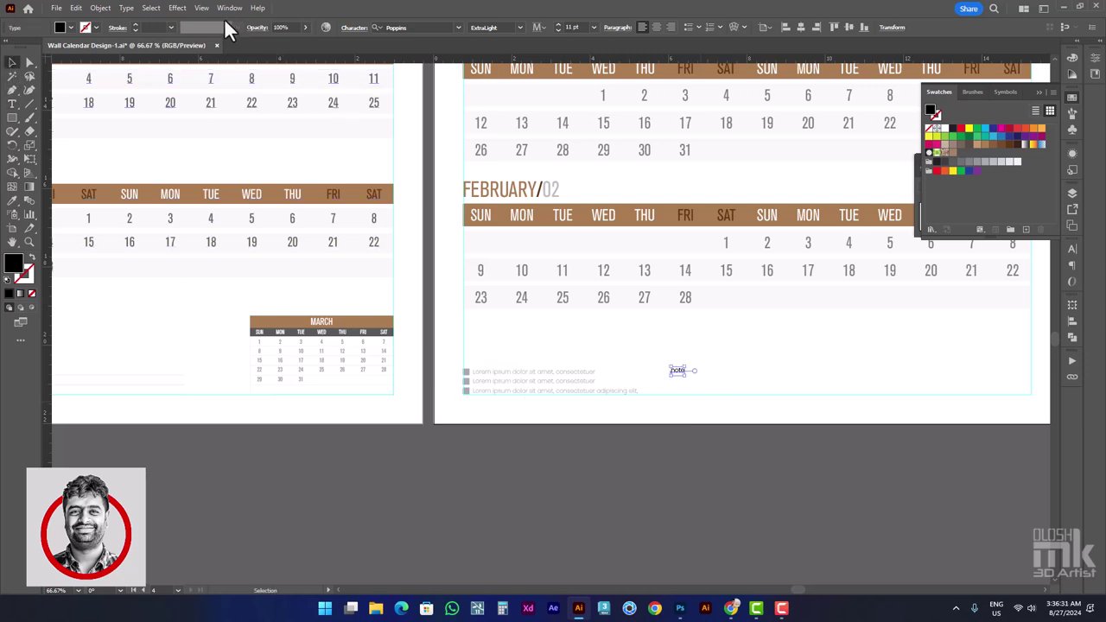
{"action": "left_click", "coordinate": [127, 7]}
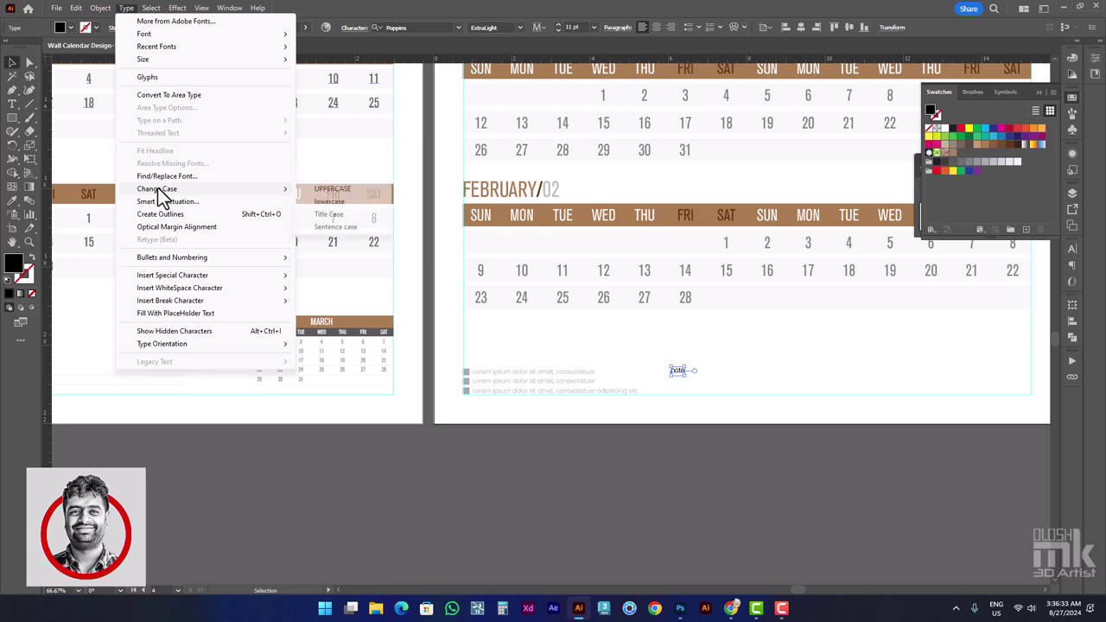
{"action": "left_click", "coordinate": [328, 189]}
{"action": "scroll", "coordinate": [695, 393], "scroll_direction": "up", "scroll_amount": 2}
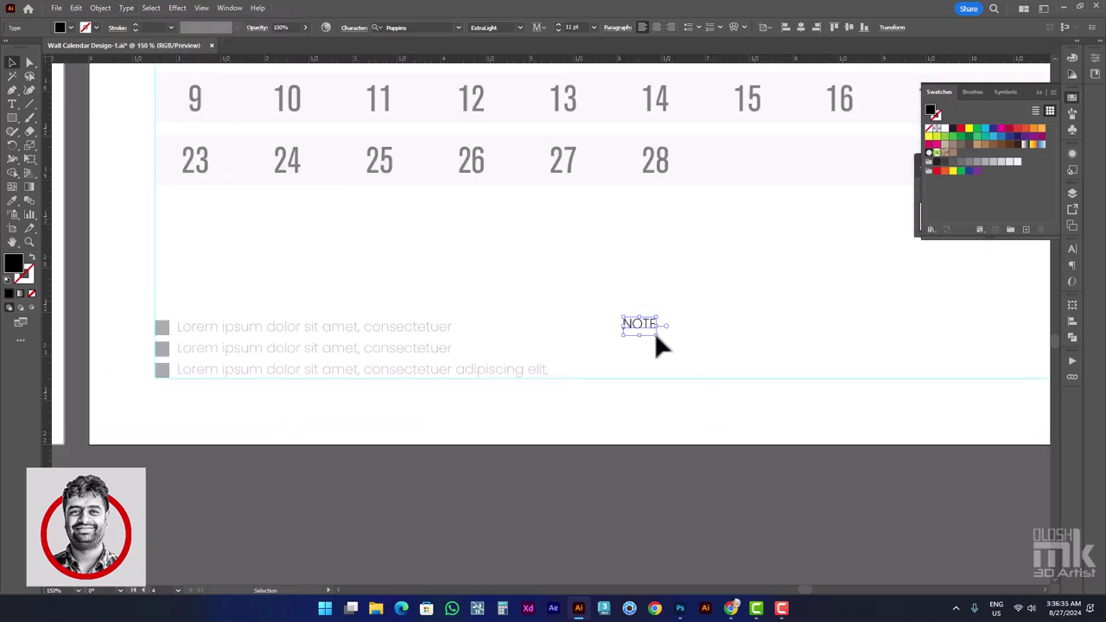
{"action": "left_click_drag", "start_coordinate": [655, 333], "coordinate": [673, 345]}
{"action": "left_click_drag", "start_coordinate": [654, 326], "coordinate": [641, 332]}
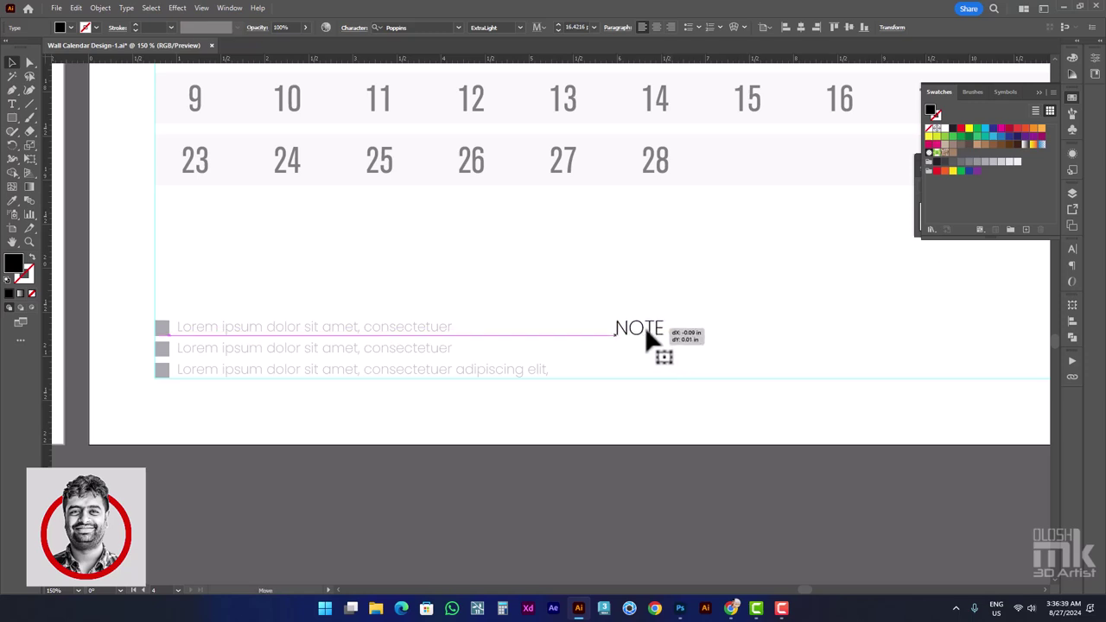
Style NOTE as 14 pt Poppins Regular in light grey, aligned with the first line
{"action": "left_click", "coordinate": [593, 27]}
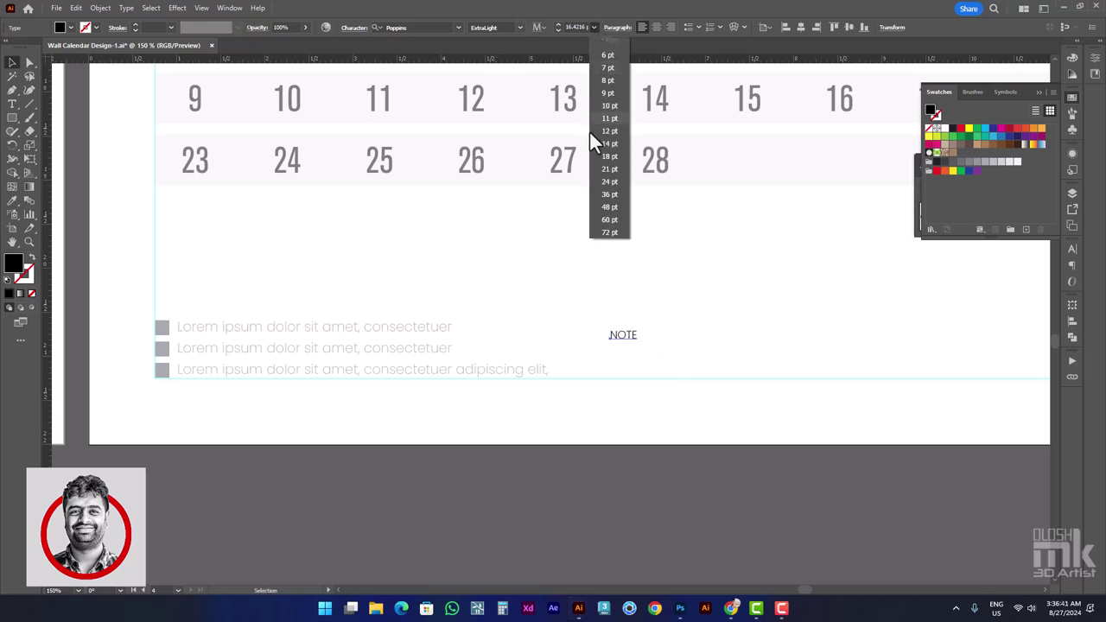
{"action": "left_click", "coordinate": [611, 143]}
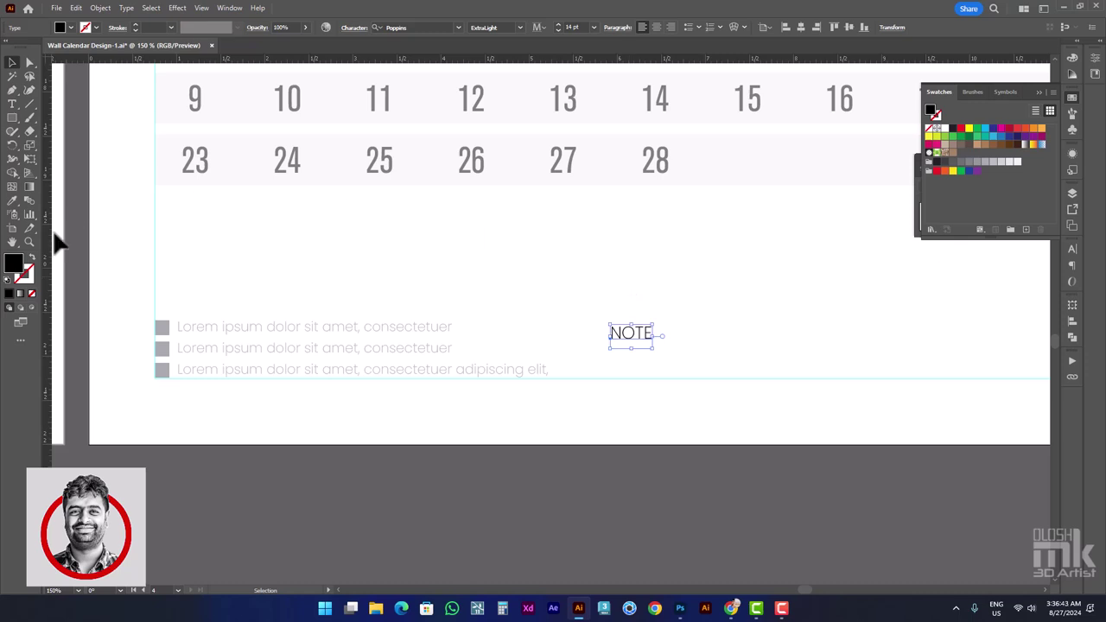
{"action": "left_click", "coordinate": [520, 26]}
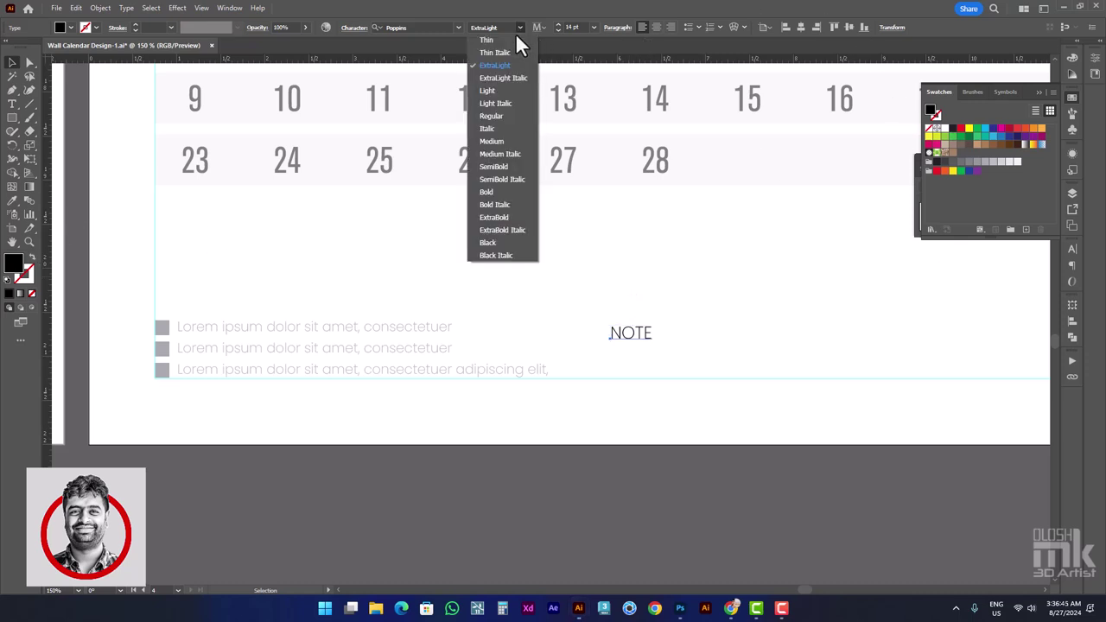
{"action": "left_click", "coordinate": [495, 117]}
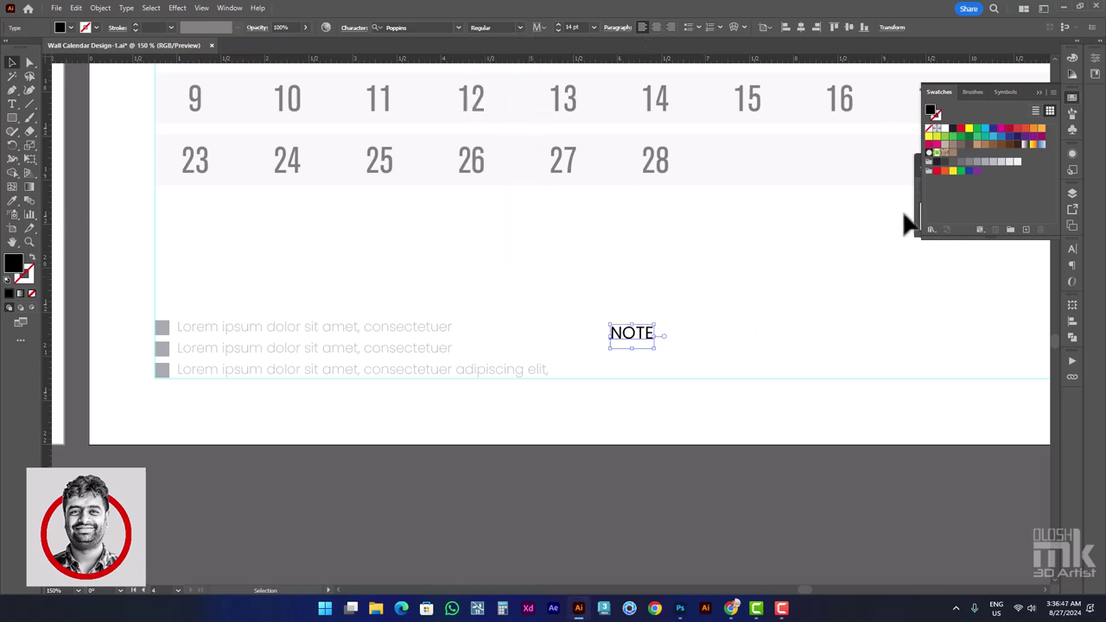
{"action": "left_click", "coordinate": [993, 162]}
{"action": "left_click", "coordinate": [717, 302]}
{"action": "left_click_drag", "start_coordinate": [614, 339], "coordinate": [620, 328]}
{"action": "key", "text": "t"}
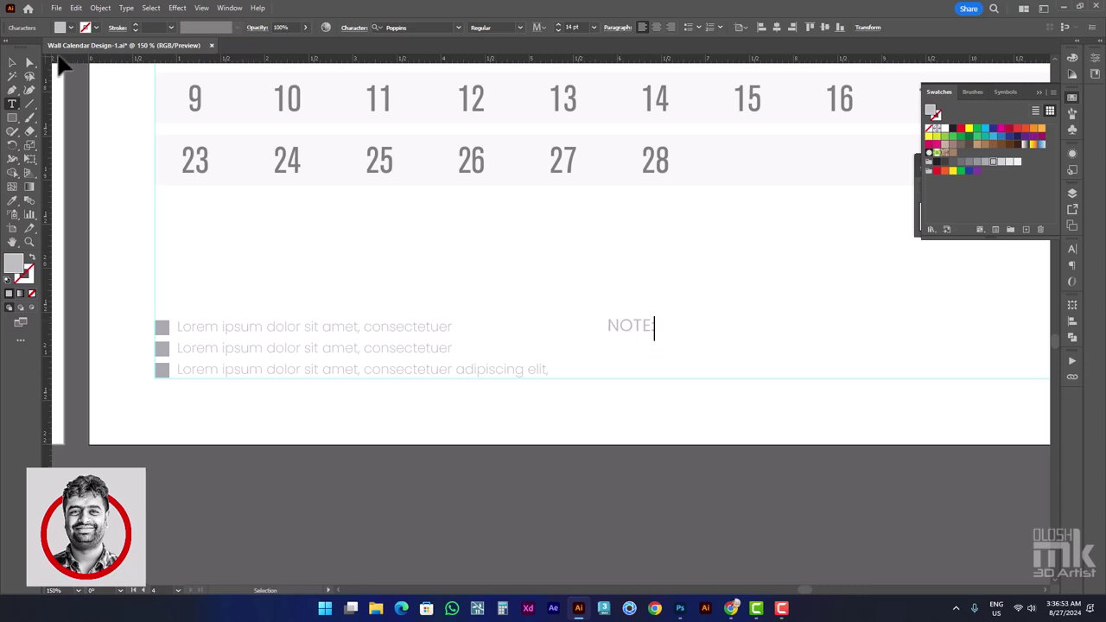
Pen-draw a horizontal writing line after NOTE and Alt-drag a copy below it
{"action": "left_click", "coordinate": [13, 62]}
{"action": "left_click", "coordinate": [121, 171]}
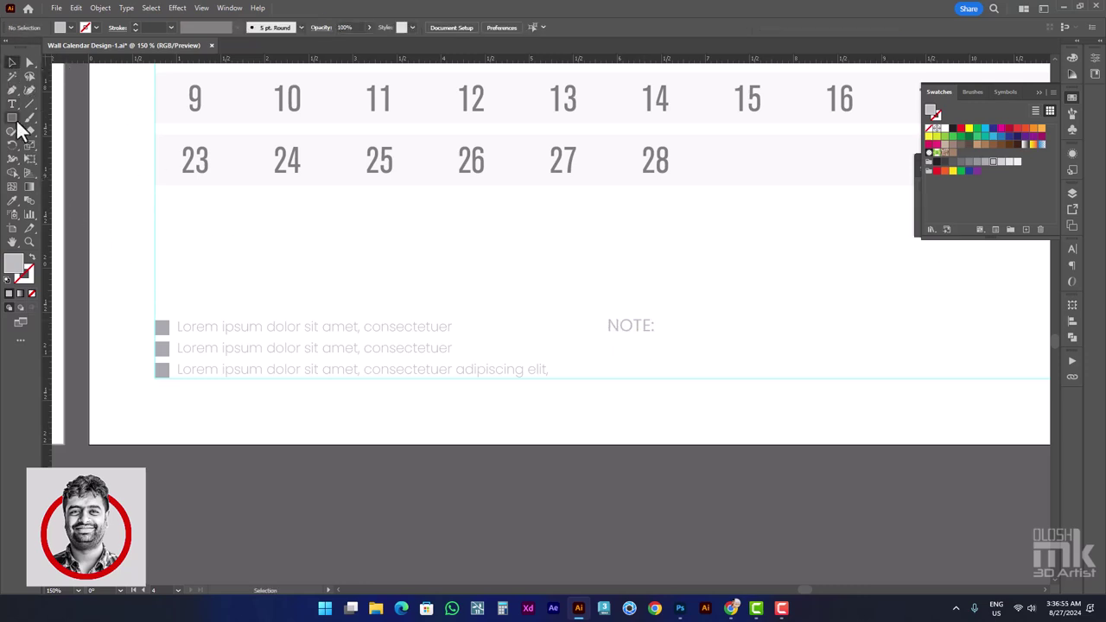
{"action": "left_click", "coordinate": [13, 90]}
{"action": "scroll", "coordinate": [518, 338], "scroll_direction": "right", "scroll_amount": 5}
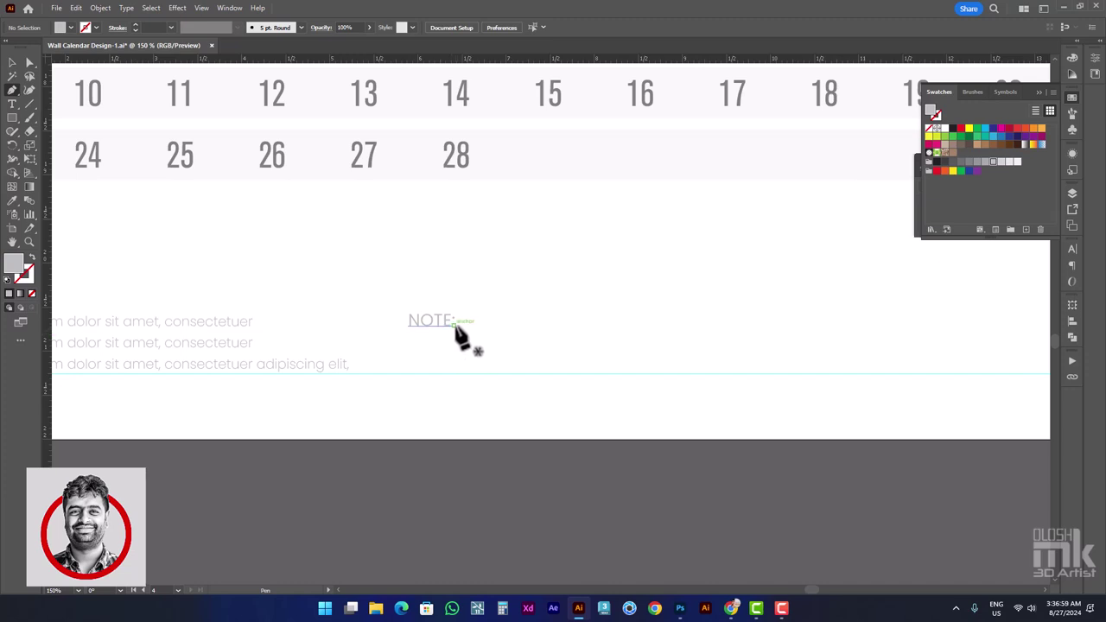
{"action": "left_click", "coordinate": [457, 325]}
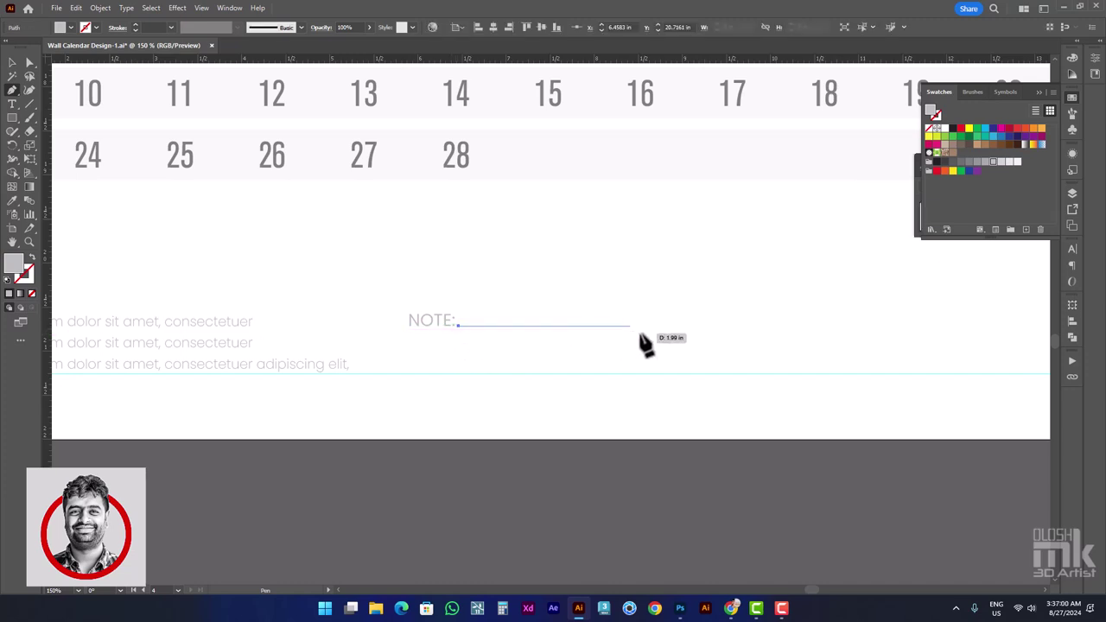
{"action": "left_click", "coordinate": [741, 327]}
{"action": "scroll", "coordinate": [685, 350], "scroll_direction": "down", "scroll_amount": 2}
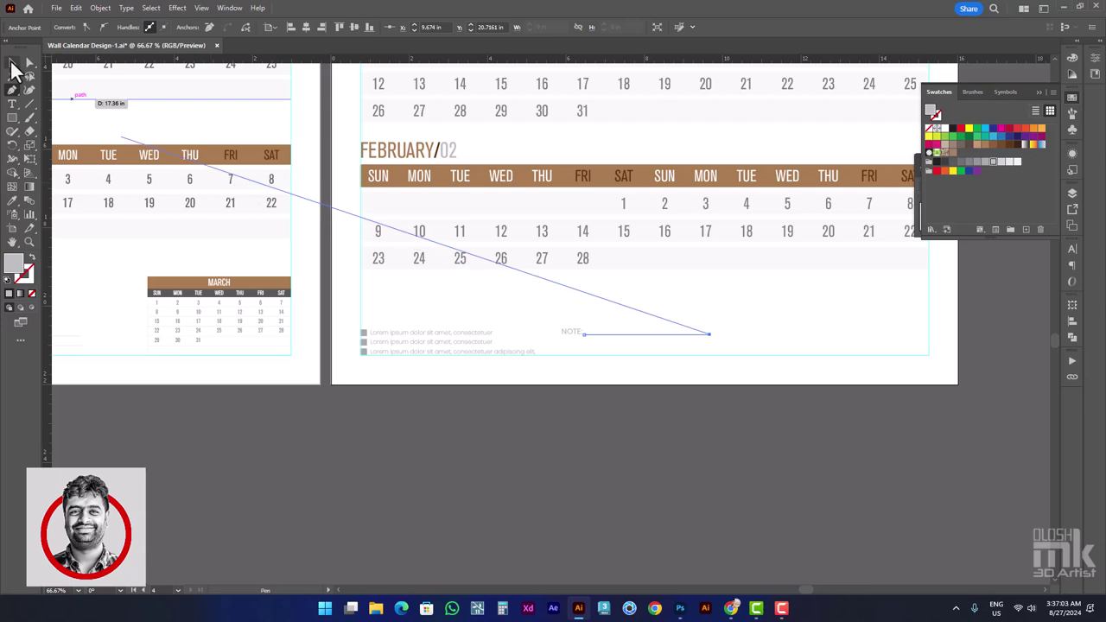
{"action": "key", "text": "v"}
{"action": "left_click", "coordinate": [655, 326]}
{"action": "scroll", "coordinate": [655, 329], "scroll_direction": "up", "scroll_amount": 4}
{"action": "left_click_drag", "start_coordinate": [577, 338], "coordinate": [584, 367]}
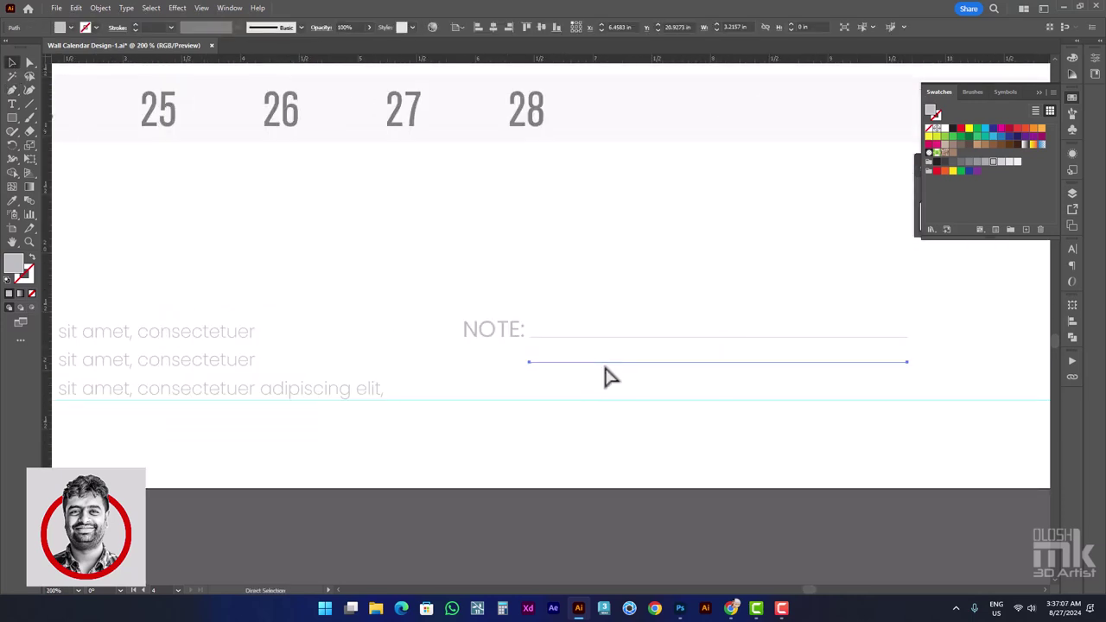
Blend the two lines into three with 0.5 pt grey strokes and select the lower lines' left ends
{"action": "key", "text": "shift+Down"}
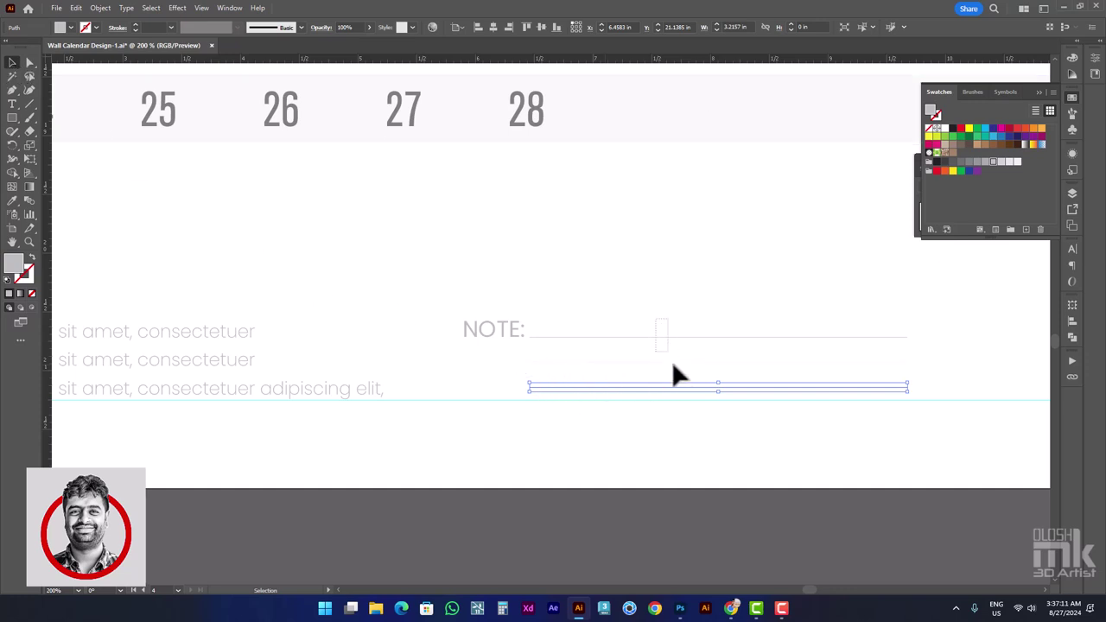
{"action": "key", "text": "ctrl+alt+b"}
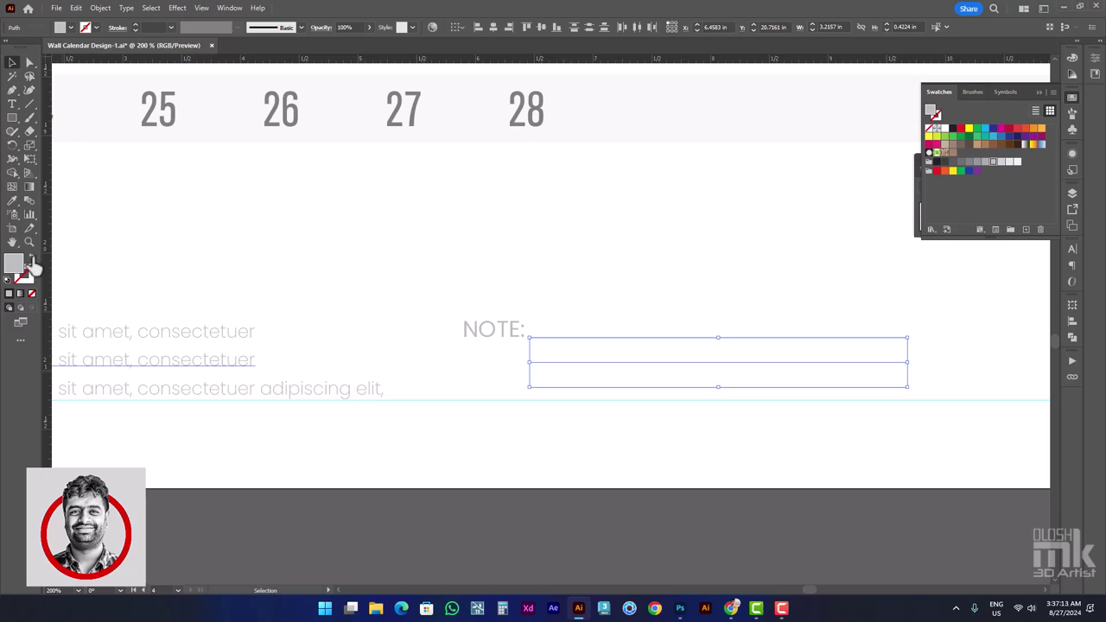
{"action": "left_click", "coordinate": [31, 261]}
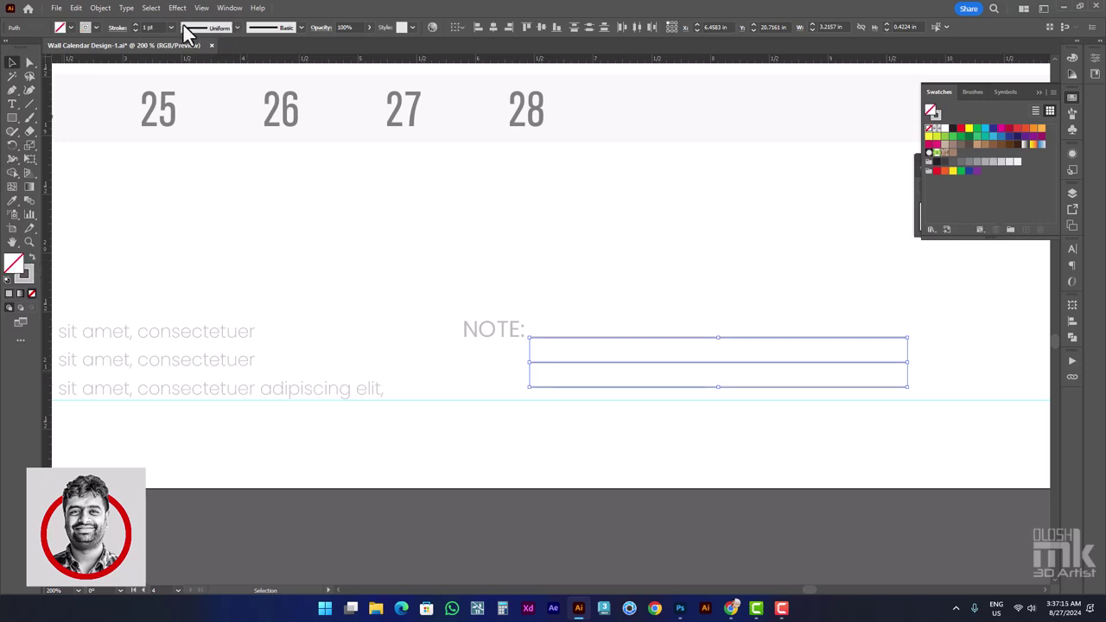
{"action": "left_click", "coordinate": [170, 28]}
{"action": "left_click", "coordinate": [178, 64]}
{"action": "left_click", "coordinate": [620, 300]}
{"action": "key", "text": "a"}
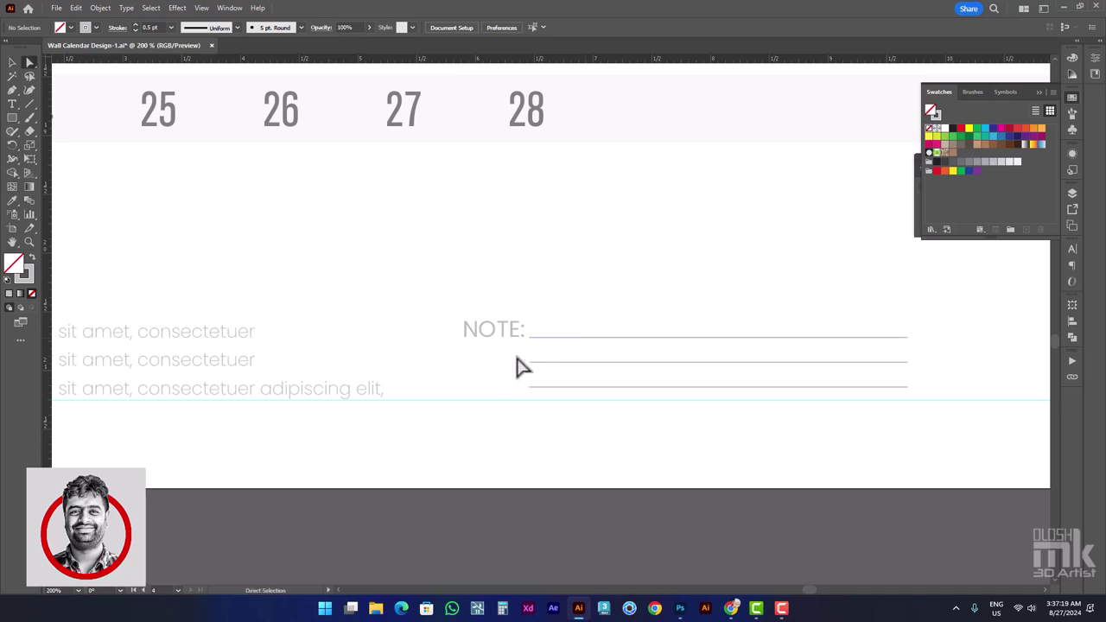
{"action": "mouse_move", "coordinate": [518, 358]}
{"action": "left_mouse_down"}
{"action": "mouse_move", "coordinate": [539, 393]}
{"action": "mouse_move", "coordinate": [467, 389]}
{"action": "left_mouse_up"}
Enter the January table group, try squashing its rows, then undo that change
{"action": "scroll", "coordinate": [452, 343], "scroll_direction": "down", "scroll_amount": 2}
{"action": "scroll", "coordinate": [454, 341], "scroll_direction": "down", "scroll_amount": 3}
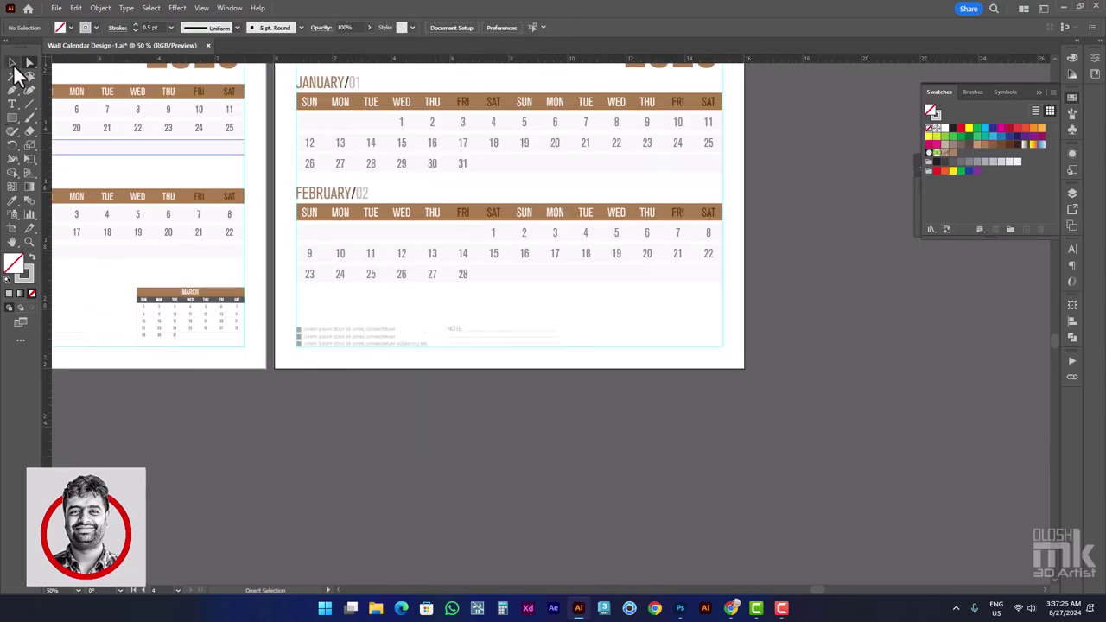
{"action": "left_click", "coordinate": [13, 62]}
{"action": "scroll", "coordinate": [449, 328], "scroll_direction": "up", "scroll_amount": 2}
{"action": "scroll", "coordinate": [765, 317], "scroll_direction": "down", "scroll_amount": 1}
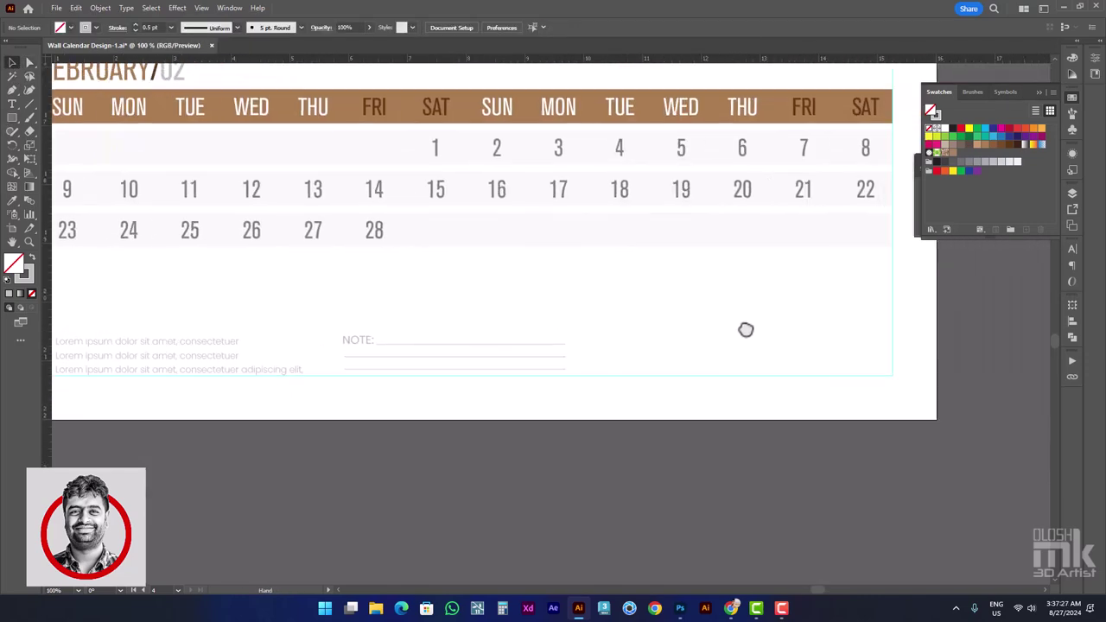
{"action": "scroll", "coordinate": [762, 324], "scroll_direction": "down", "scroll_amount": 1}
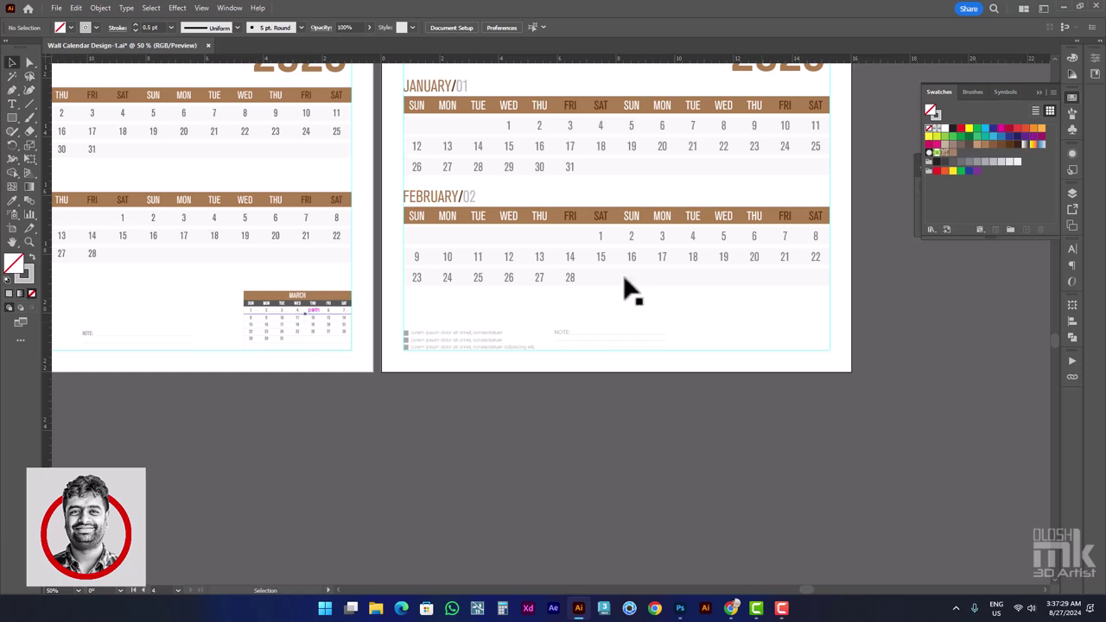
{"action": "left_click_drag", "start_coordinate": [696, 283], "coordinate": [760, 416]}
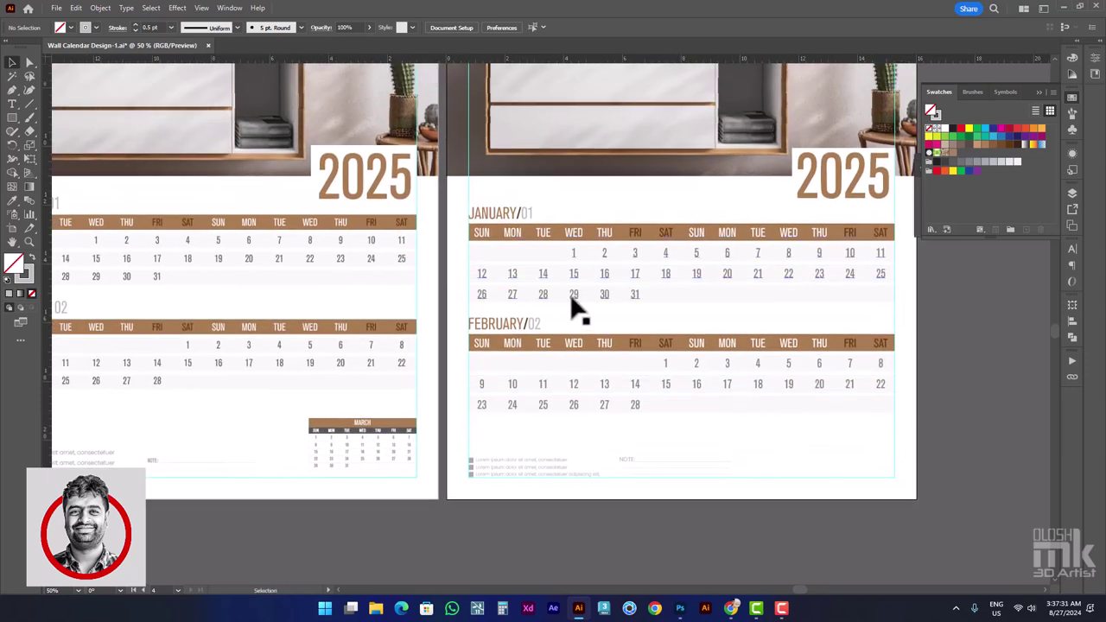
{"action": "left_click", "coordinate": [583, 245]}
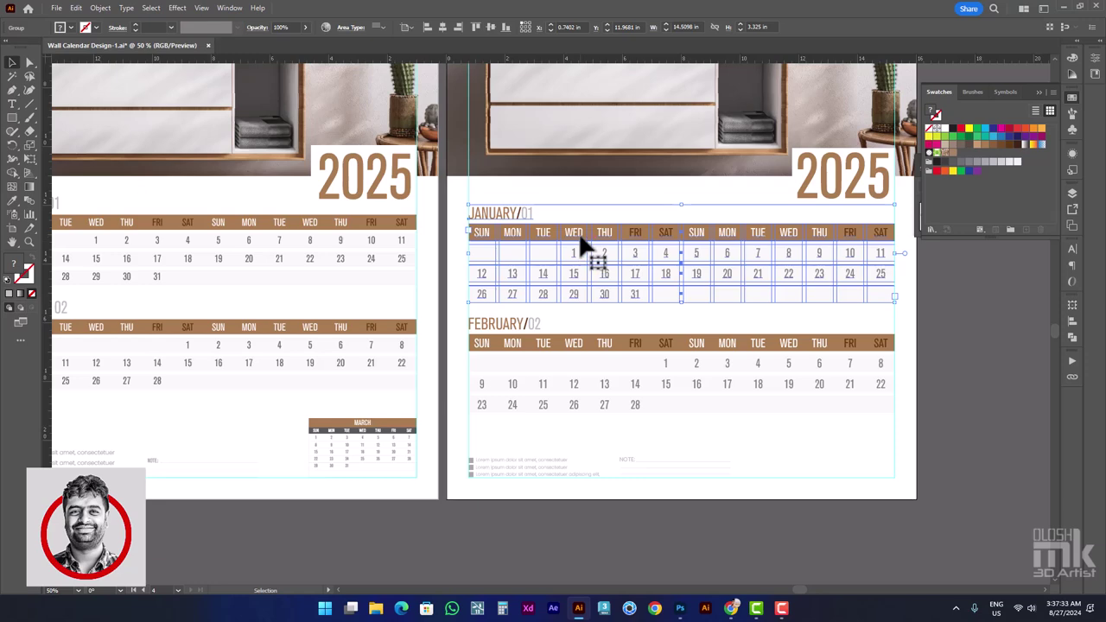
{"action": "double_click", "coordinate": [580, 233]}
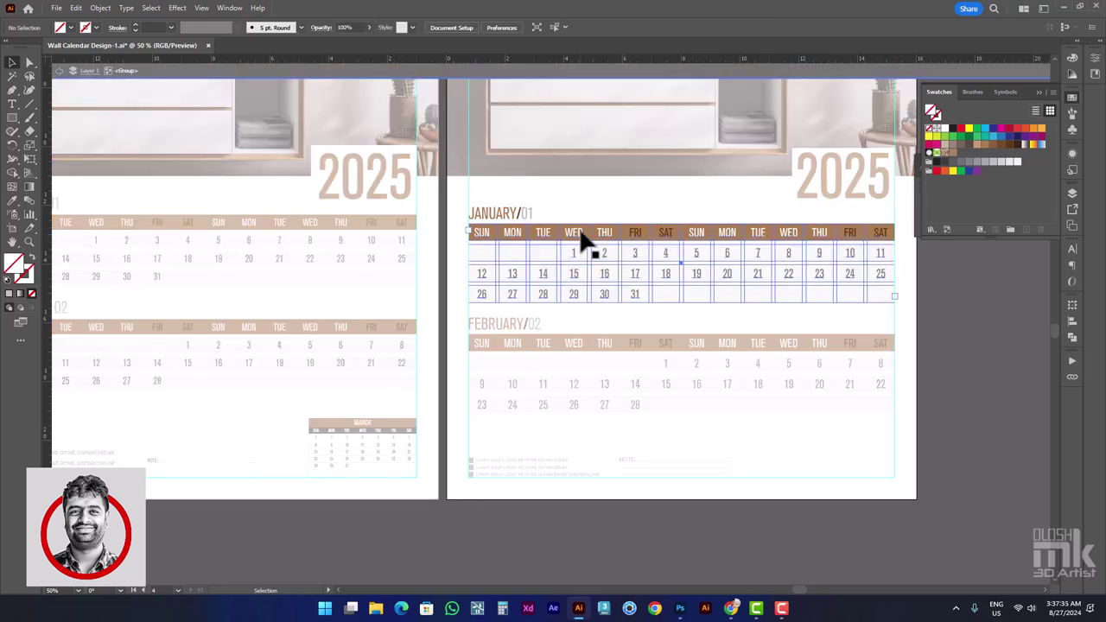
{"action": "left_click_drag", "start_coordinate": [682, 298], "coordinate": [685, 290]}
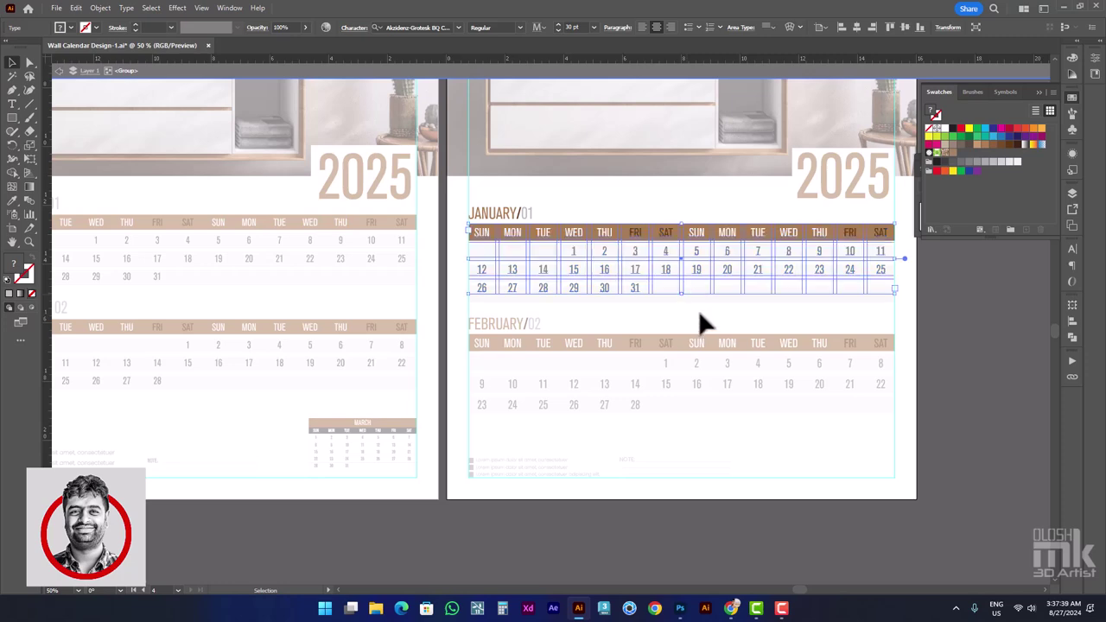
{"action": "key", "text": "ctrl+z"}
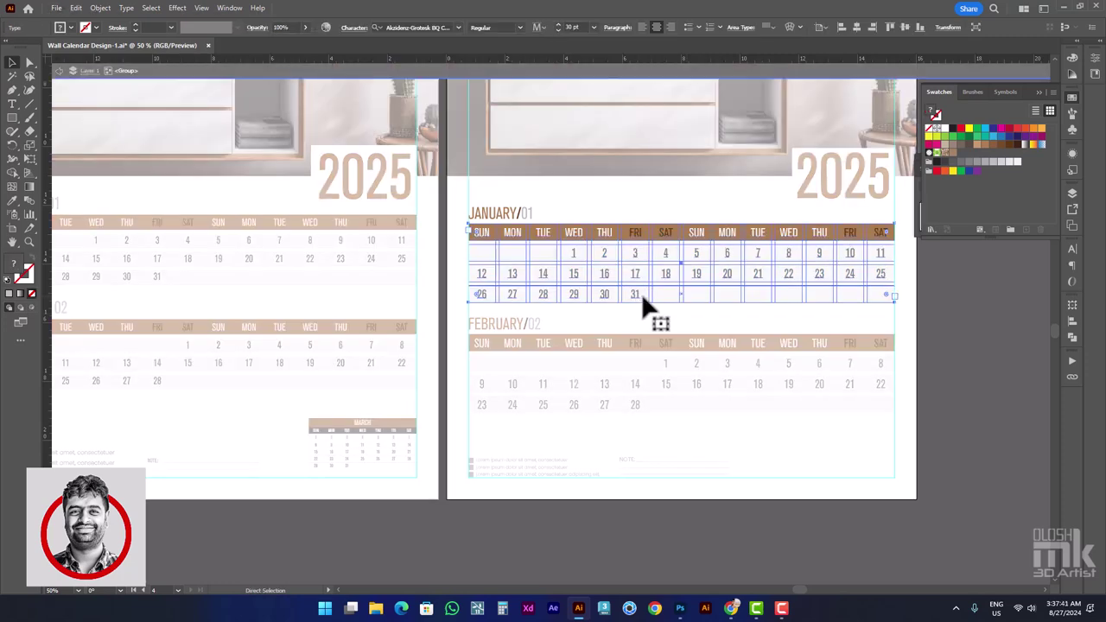
Nudge the January and February table groups up slightly with the Up arrow
{"action": "left_click", "coordinate": [938, 320]}
{"action": "left_click", "coordinate": [568, 244]}
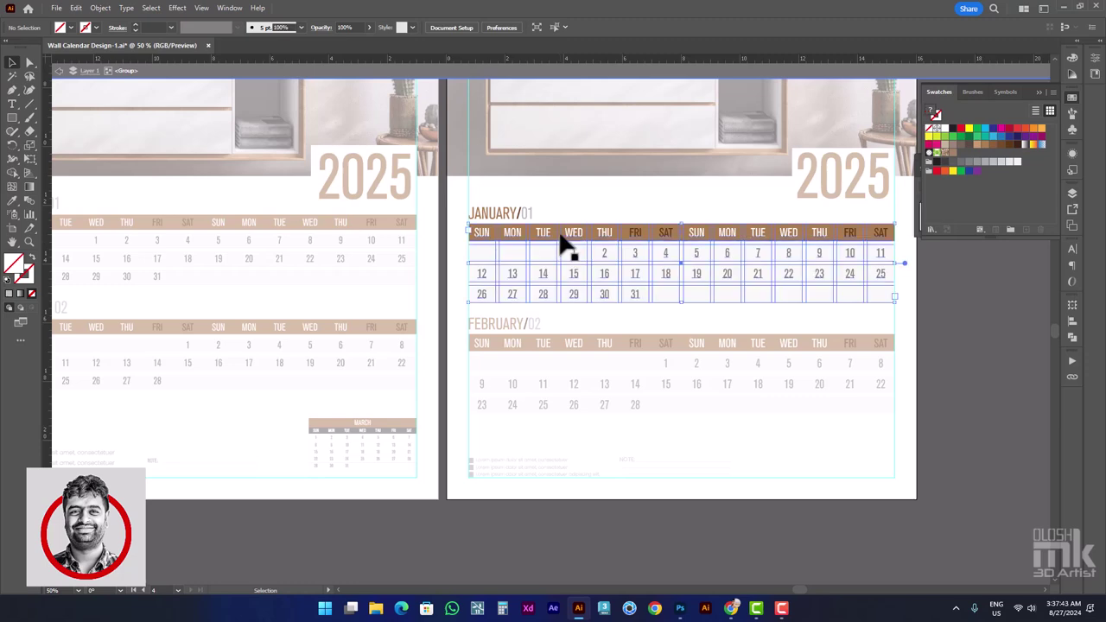
{"action": "left_click", "coordinate": [1007, 326]}
{"action": "left_click", "coordinate": [803, 240]}
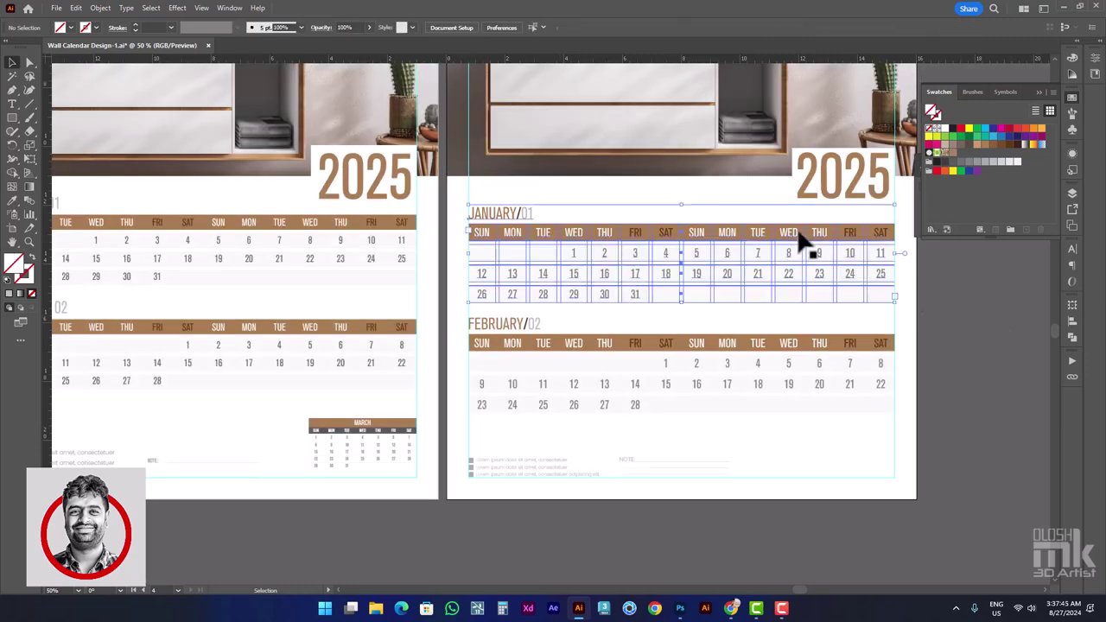
{"action": "key", "text": "Up"}
{"action": "key", "text": "Up"}
{"action": "key", "text": "Up"}
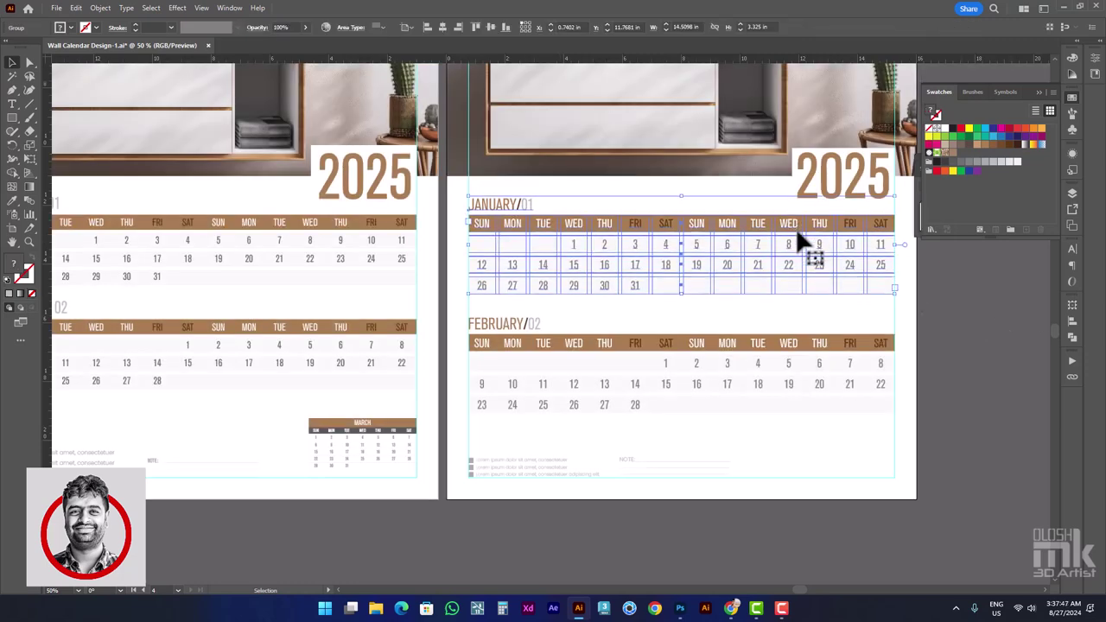
{"action": "left_click", "coordinate": [809, 345]}
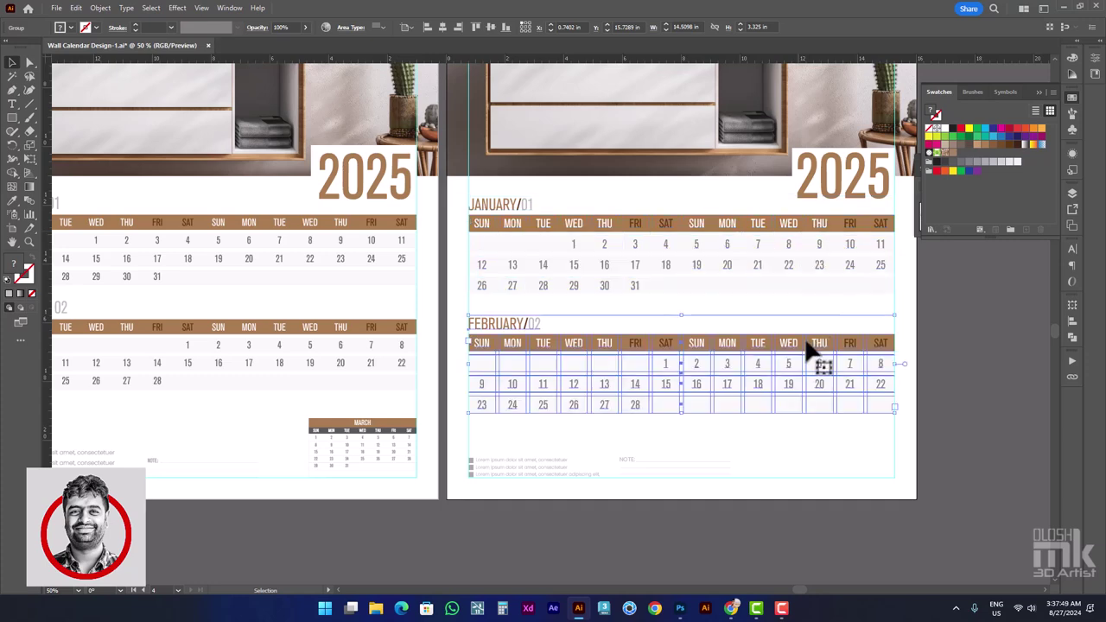
{"action": "key", "text": "Up"}
{"action": "key", "text": "Up"}
{"action": "key", "text": "Up"}
{"action": "key", "text": "Up"}
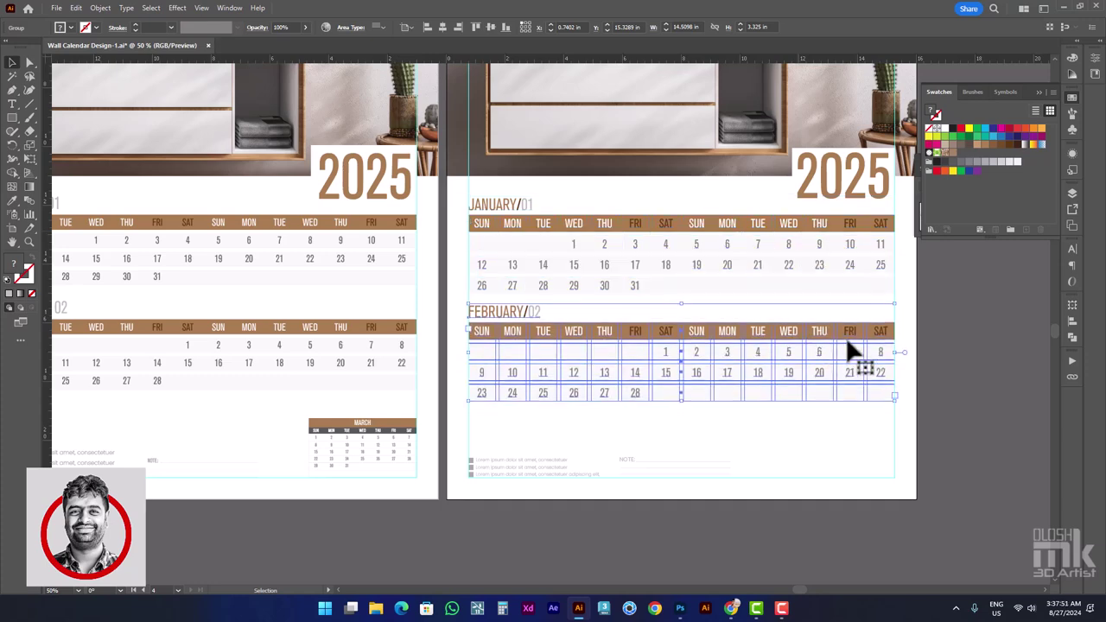
{"action": "left_click", "coordinate": [992, 395]}
Copy the March mini-calendar to the second page's bottom-right corner and bring it to front
{"action": "left_click", "coordinate": [397, 442]}
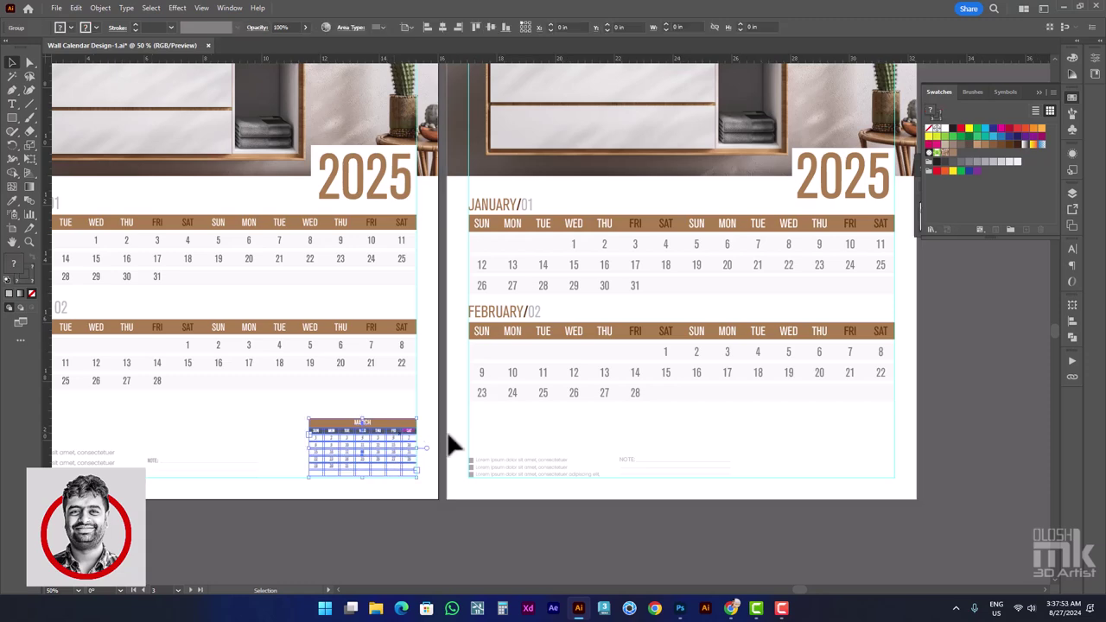
{"action": "left_click", "coordinate": [414, 514]}
{"action": "left_click", "coordinate": [403, 434]}
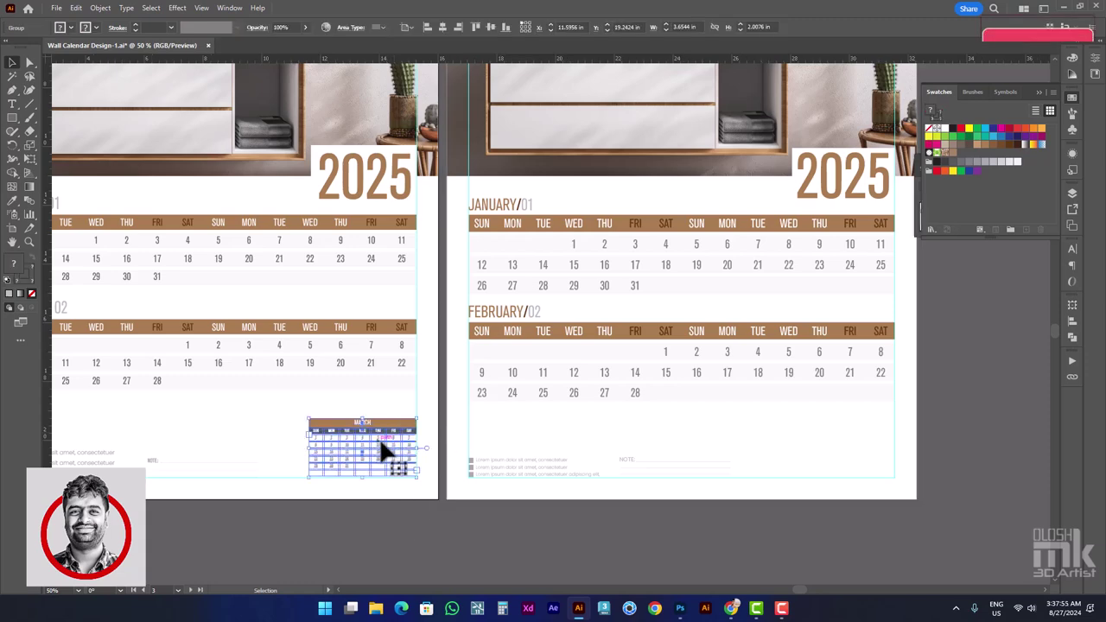
{"action": "key", "text": "ctrl+equal"}
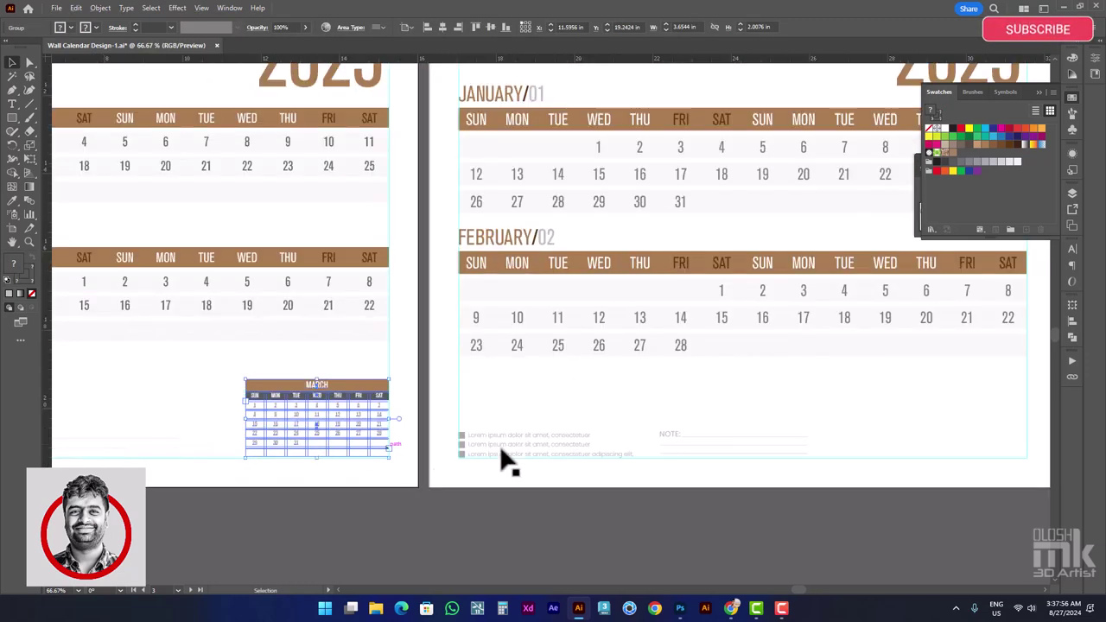
{"action": "left_click_drag", "start_coordinate": [780, 448], "coordinate": [677, 421]}
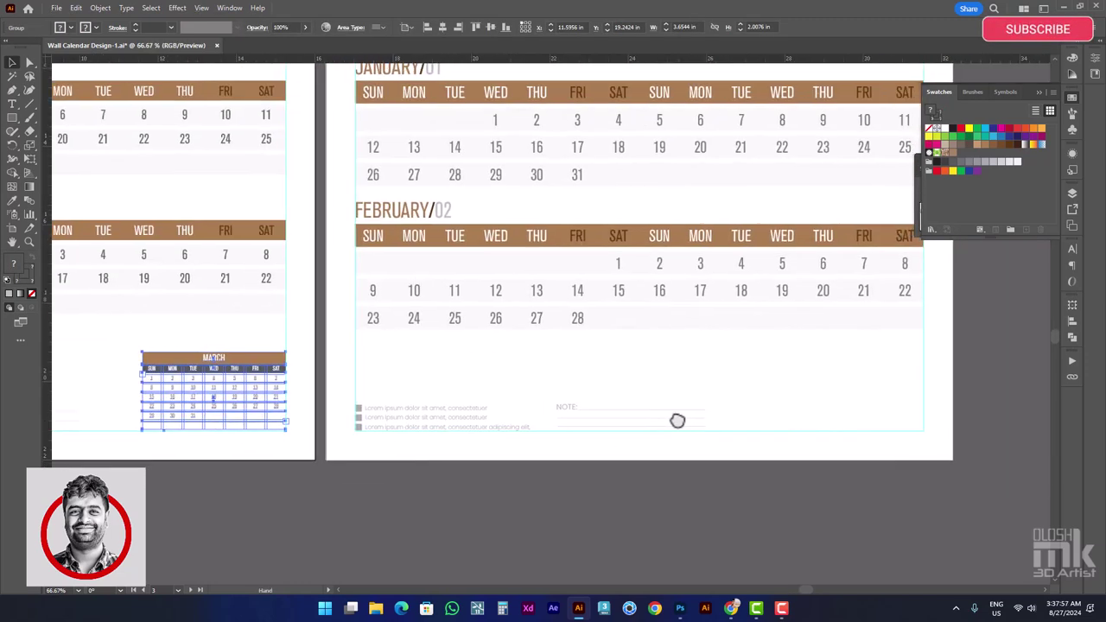
{"action": "left_click_drag", "start_coordinate": [246, 373], "coordinate": [889, 371]}
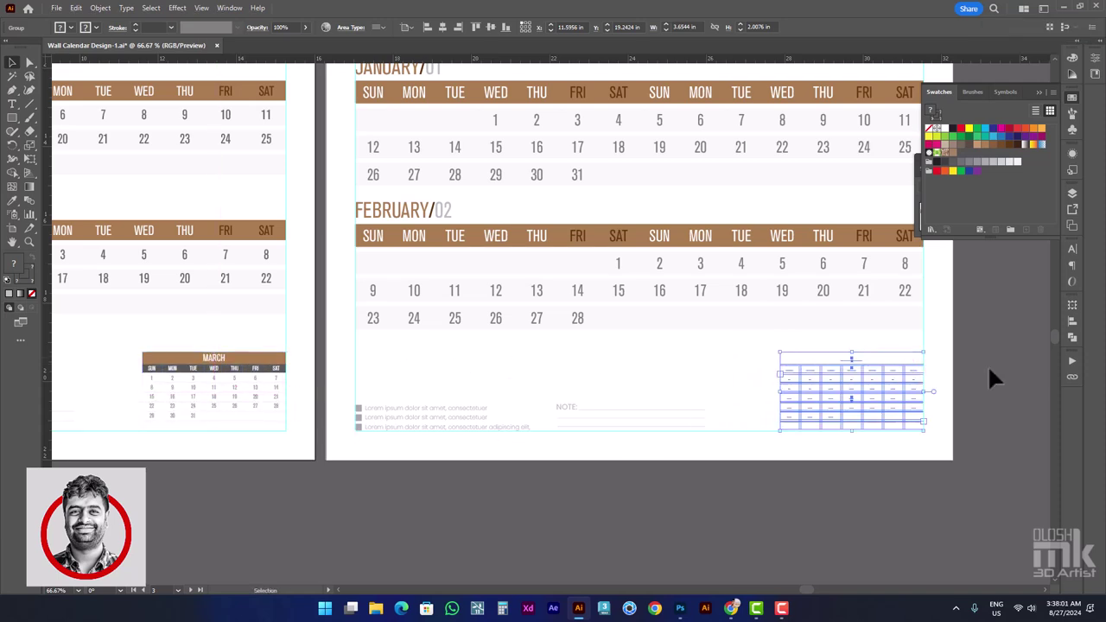
{"action": "right_click", "coordinate": [869, 390]}
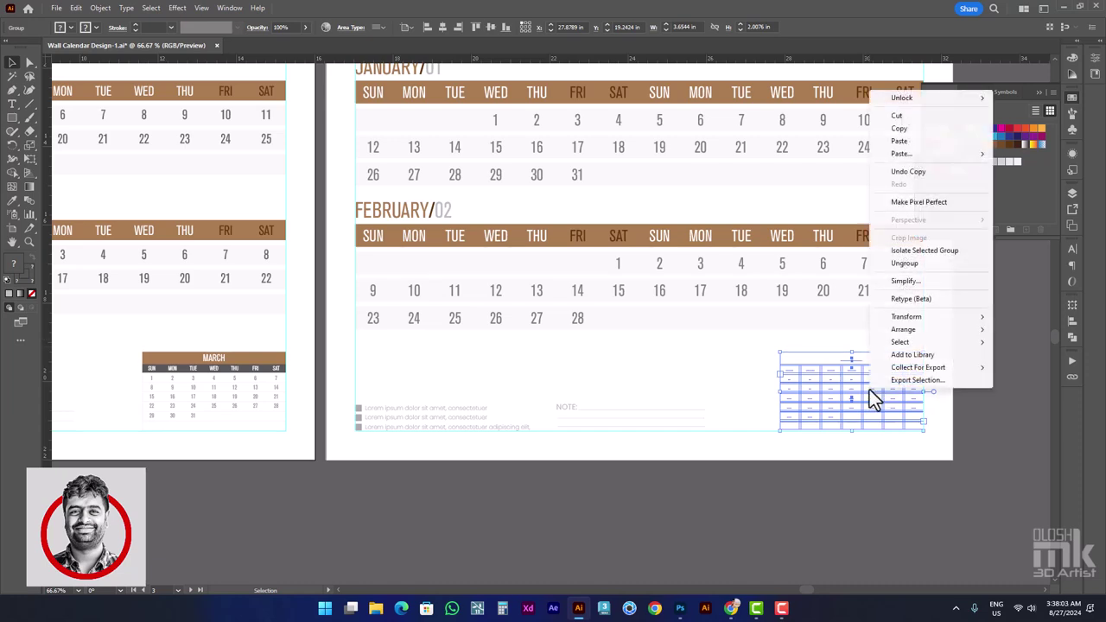
{"action": "mouse_move", "coordinate": [903, 329]}
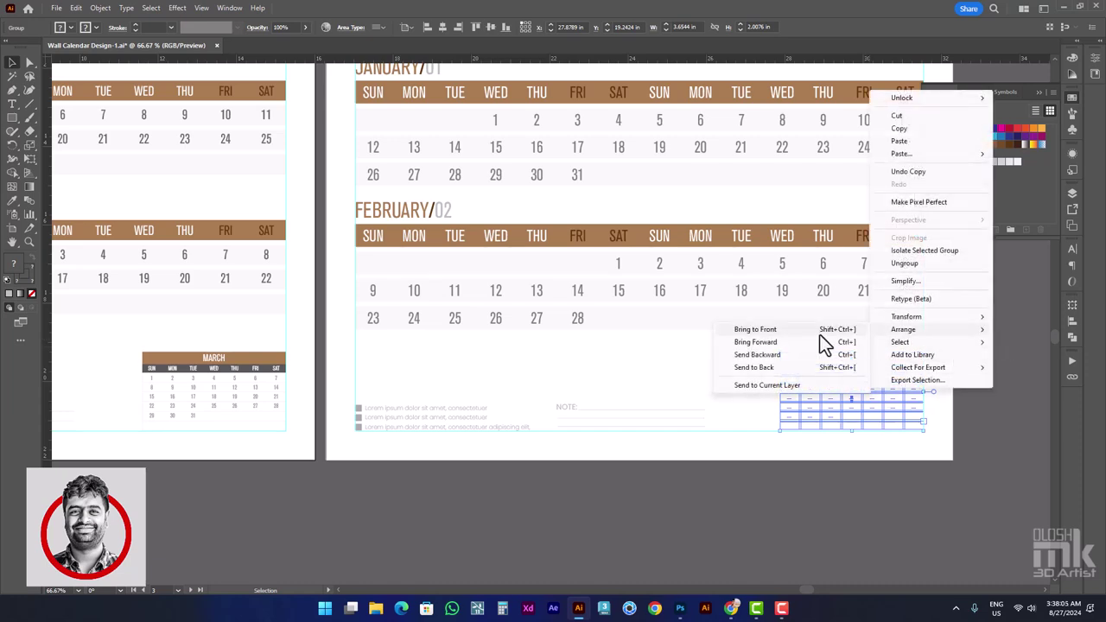
{"action": "left_click", "coordinate": [822, 342]}
{"action": "left_click", "coordinate": [1007, 351]}
{"action": "scroll", "coordinate": [938, 368], "scroll_direction": "up", "scroll_amount": 2}
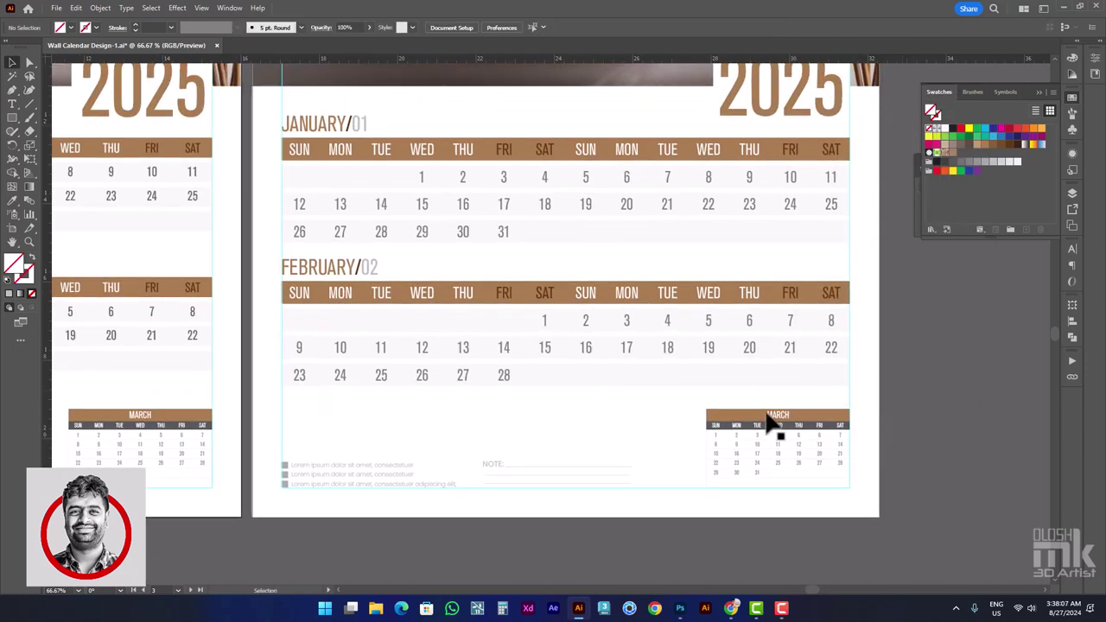
{"action": "scroll", "coordinate": [769, 423], "scroll_direction": "down", "scroll_amount": 1}
{"action": "scroll", "coordinate": [735, 402], "scroll_direction": "down", "scroll_amount": 1}
Start editing text in the left page's January header row, then cancel
{"action": "scroll", "coordinate": [740, 390], "scroll_direction": "down", "scroll_amount": 1}
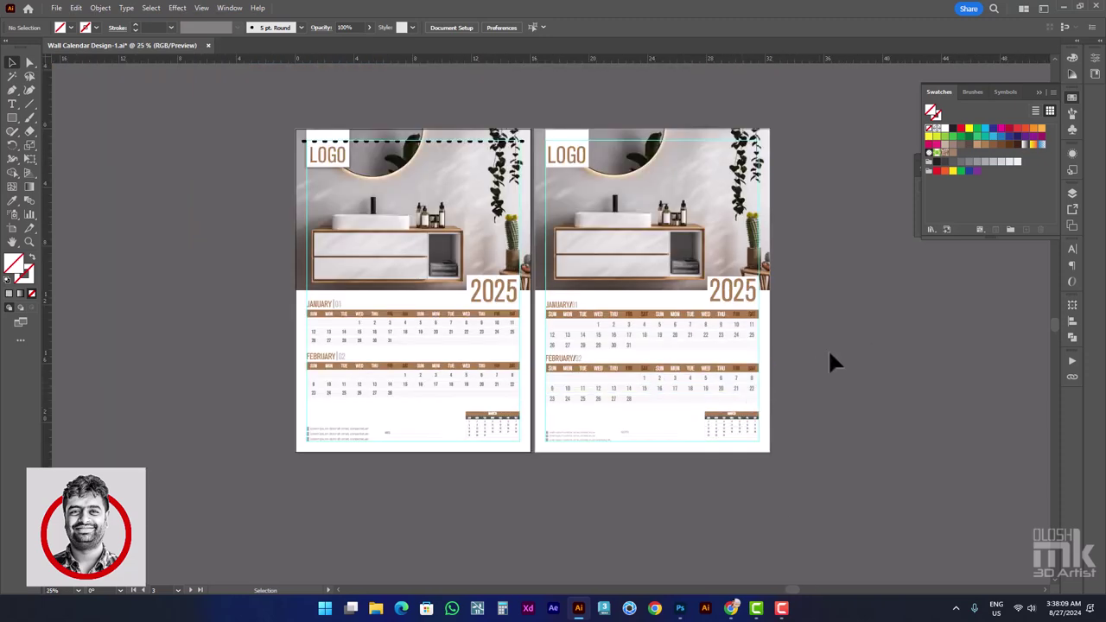
{"action": "scroll", "coordinate": [840, 354], "scroll_direction": "right", "scroll_amount": 1}
{"action": "scroll", "coordinate": [672, 367], "scroll_direction": "up", "scroll_amount": 1}
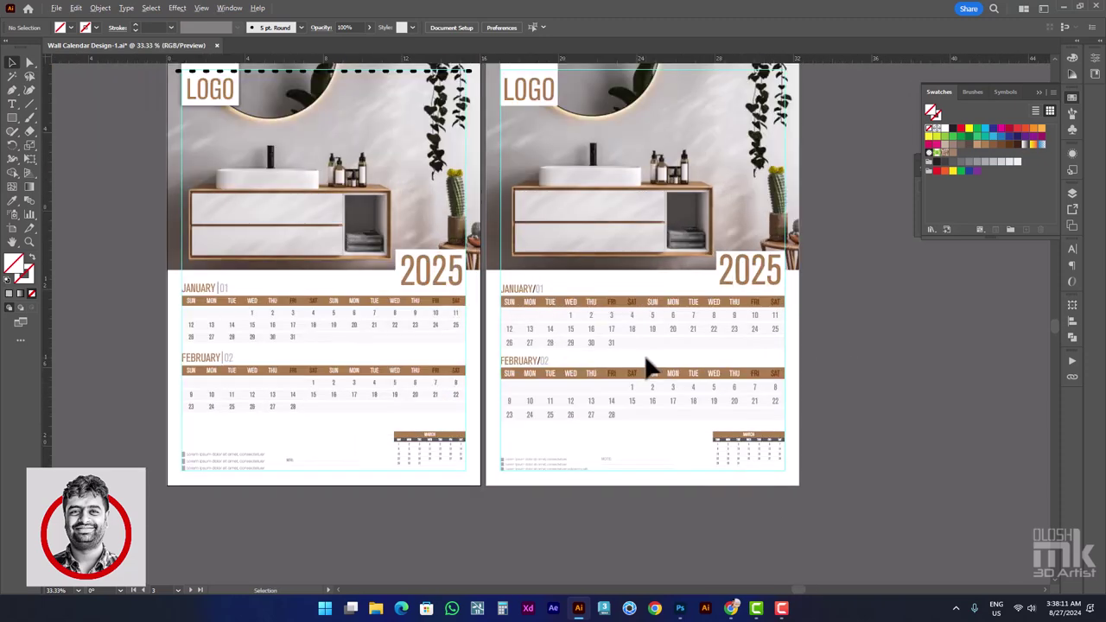
{"action": "left_click", "coordinate": [12, 103]}
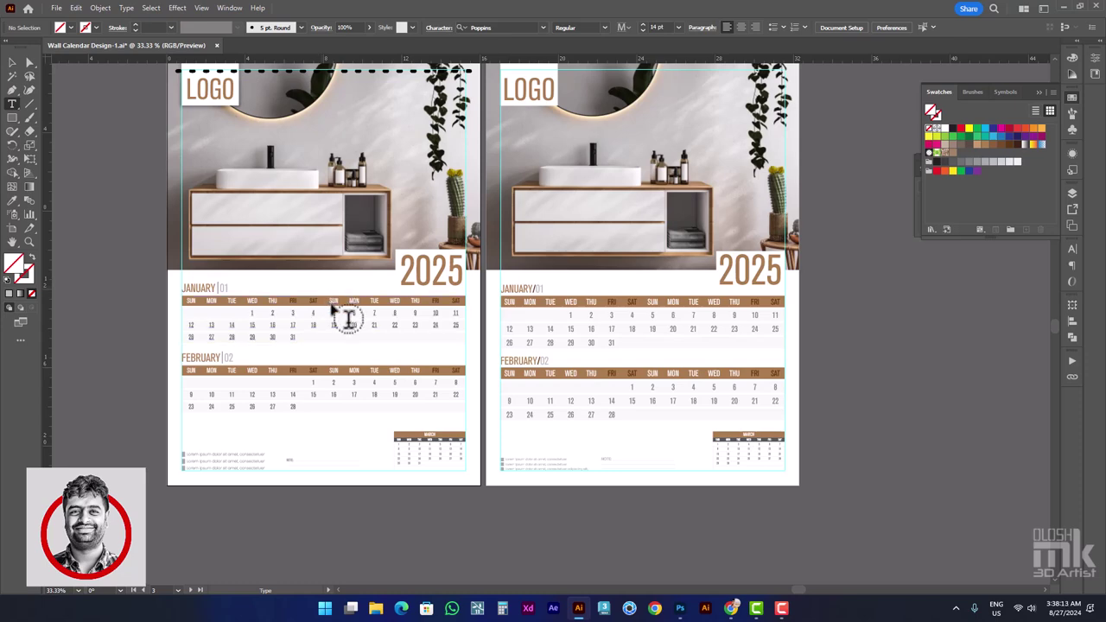
{"action": "double_click", "coordinate": [345, 311]}
{"action": "left_click", "coordinate": [339, 307]}
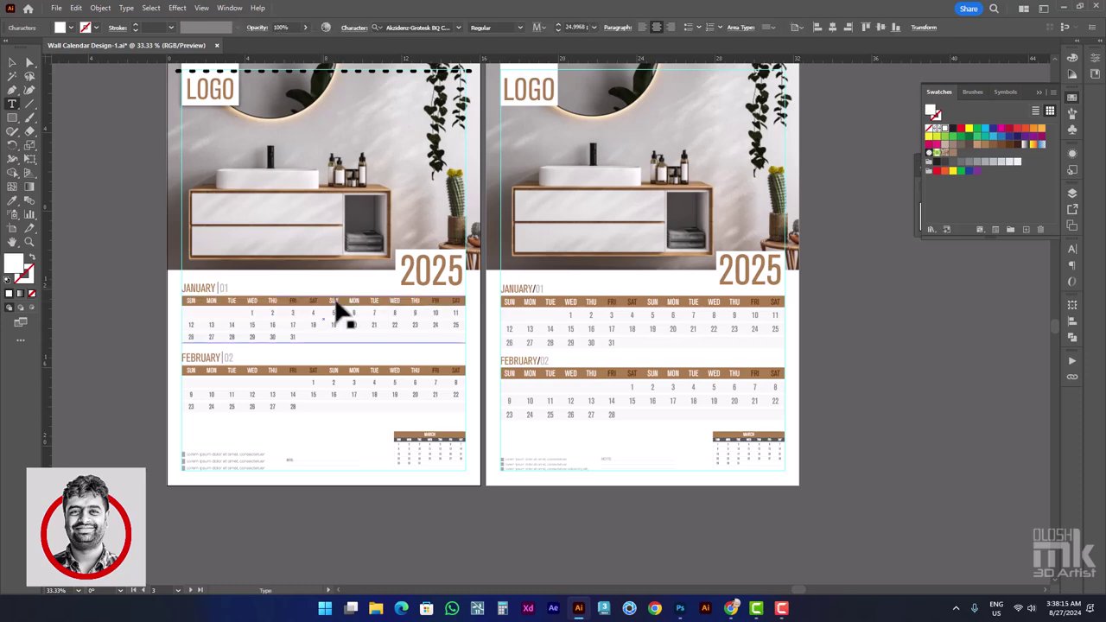
{"action": "key", "text": "Escape"}
Set the right page's January dates to 25 pt and select its February calendar
{"action": "left_click", "coordinate": [12, 62]}
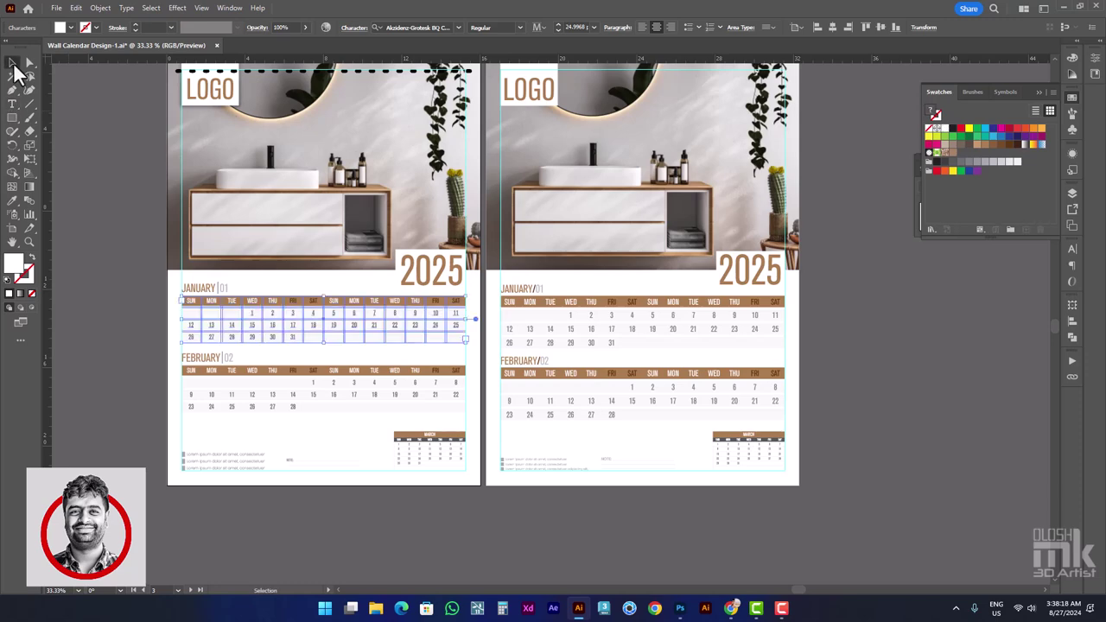
{"action": "left_click", "coordinate": [557, 315]}
{"action": "double_click", "coordinate": [553, 302]}
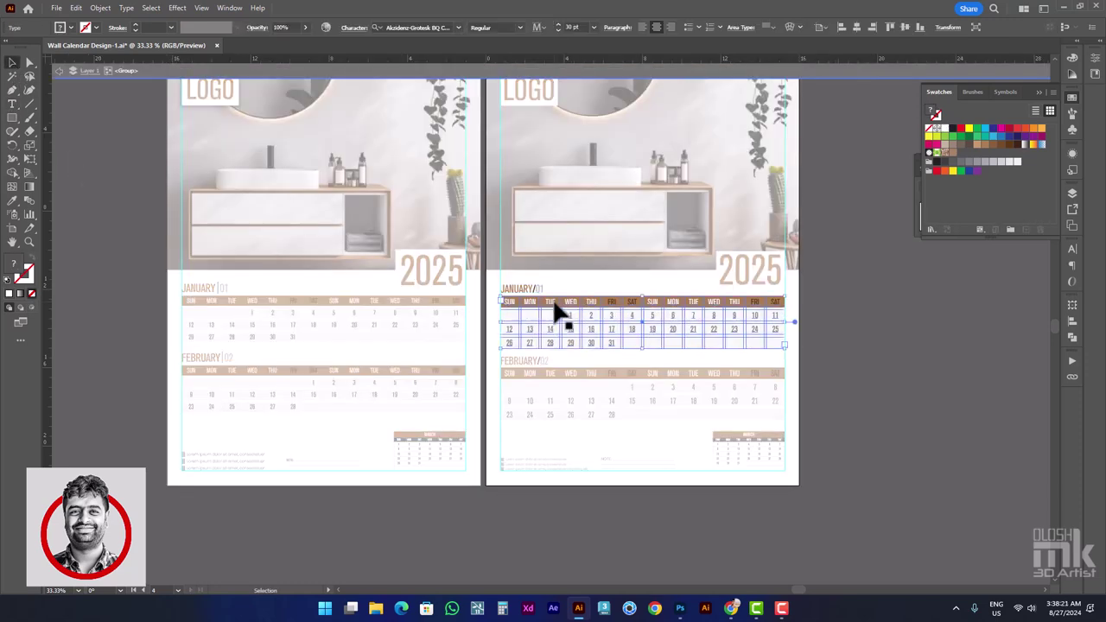
{"action": "type", "text": "25"}
{"action": "key", "text": "Return"}
{"action": "double_click", "coordinate": [821, 388]}
{"action": "scroll", "coordinate": [623, 388], "scroll_direction": "up", "scroll_amount": 1}
{"action": "left_click", "coordinate": [638, 383]}
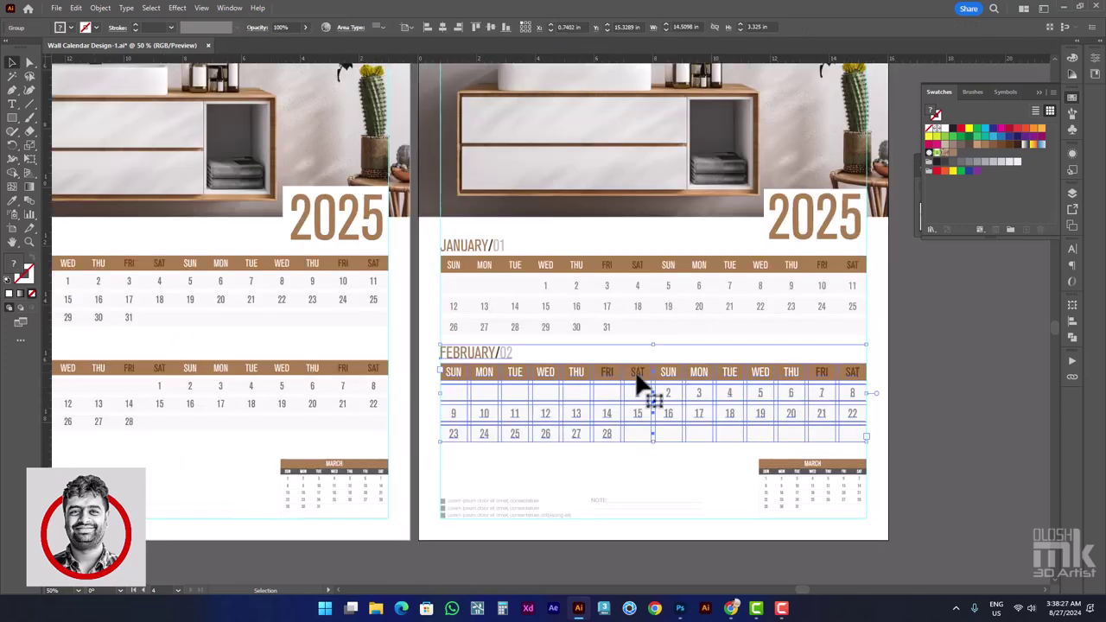
Remove the February calendar from the right page and enter the January calendar group
{"action": "key", "text": "Delete"}
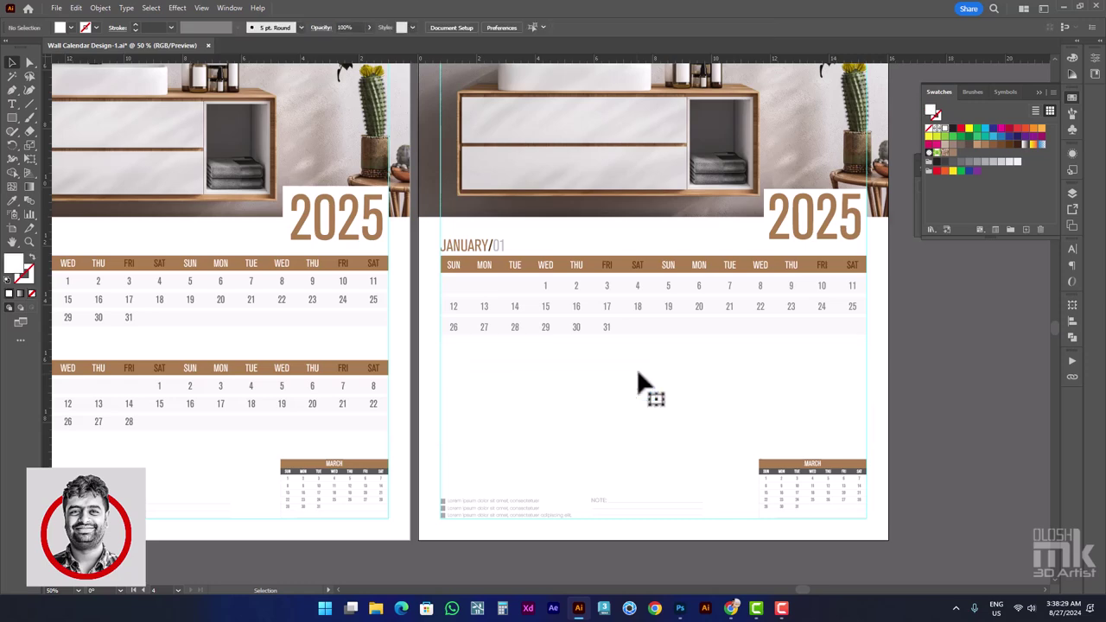
{"action": "scroll", "coordinate": [562, 276], "scroll_direction": "up", "scroll_amount": 2}
{"action": "left_click", "coordinate": [563, 278]}
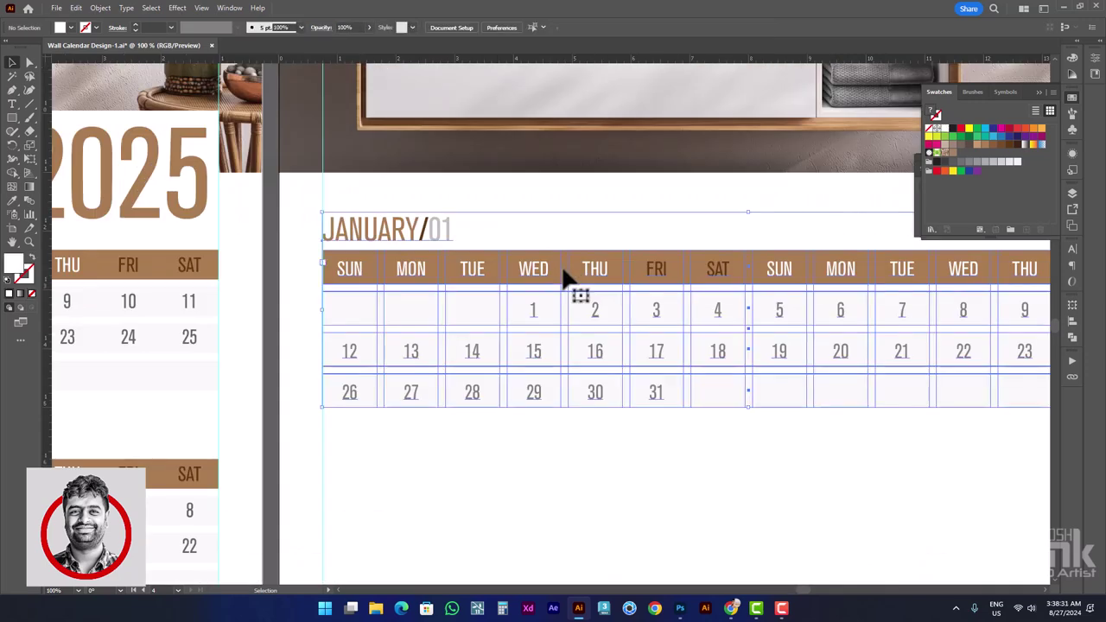
{"action": "double_click", "coordinate": [663, 389]}
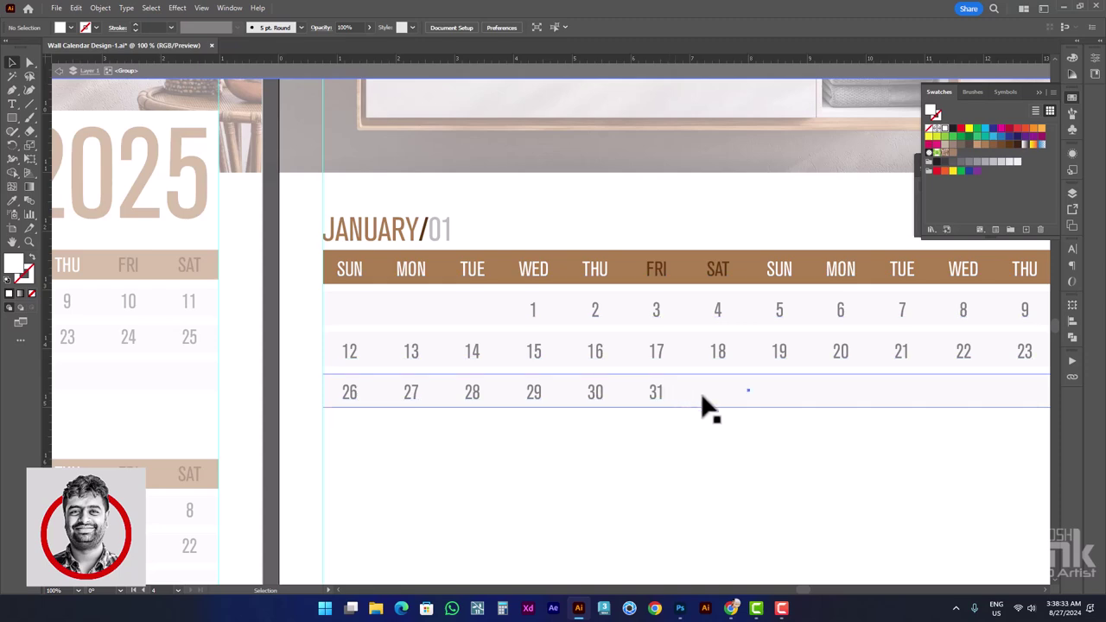
{"action": "left_click", "coordinate": [730, 399]}
{"action": "left_click", "coordinate": [723, 479]}
Pull the January date rows closer together, then deselect the calendar
{"action": "double_click", "coordinate": [717, 480]}
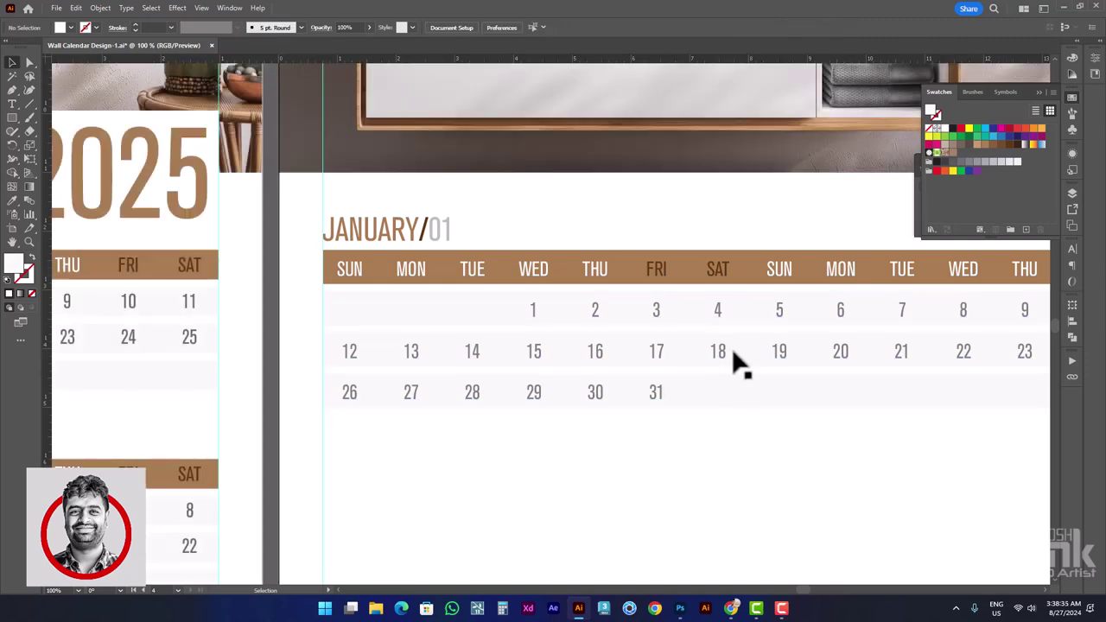
{"action": "double_click", "coordinate": [722, 350]}
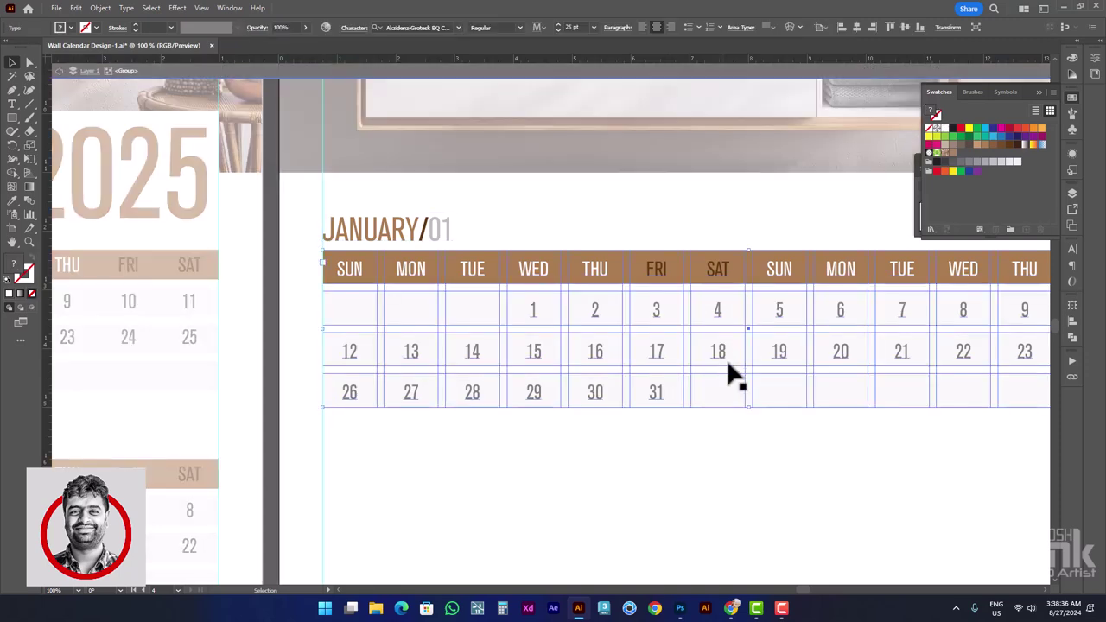
{"action": "left_click", "coordinate": [749, 406]}
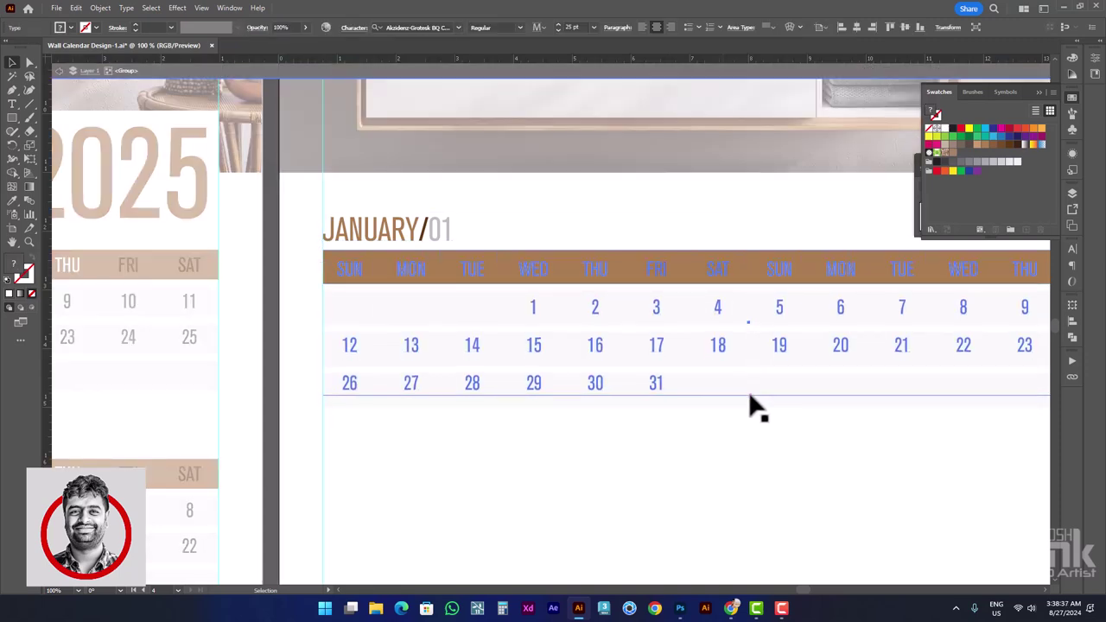
{"action": "left_click", "coordinate": [691, 458]}
{"action": "double_click", "coordinate": [693, 275]}
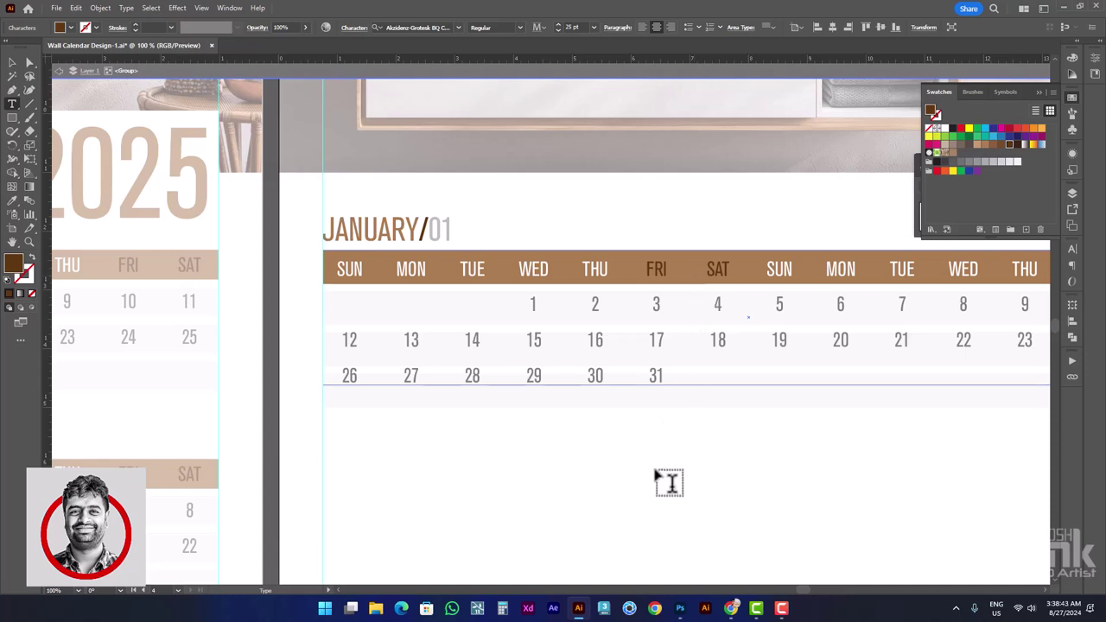
{"action": "left_click", "coordinate": [14, 67]}
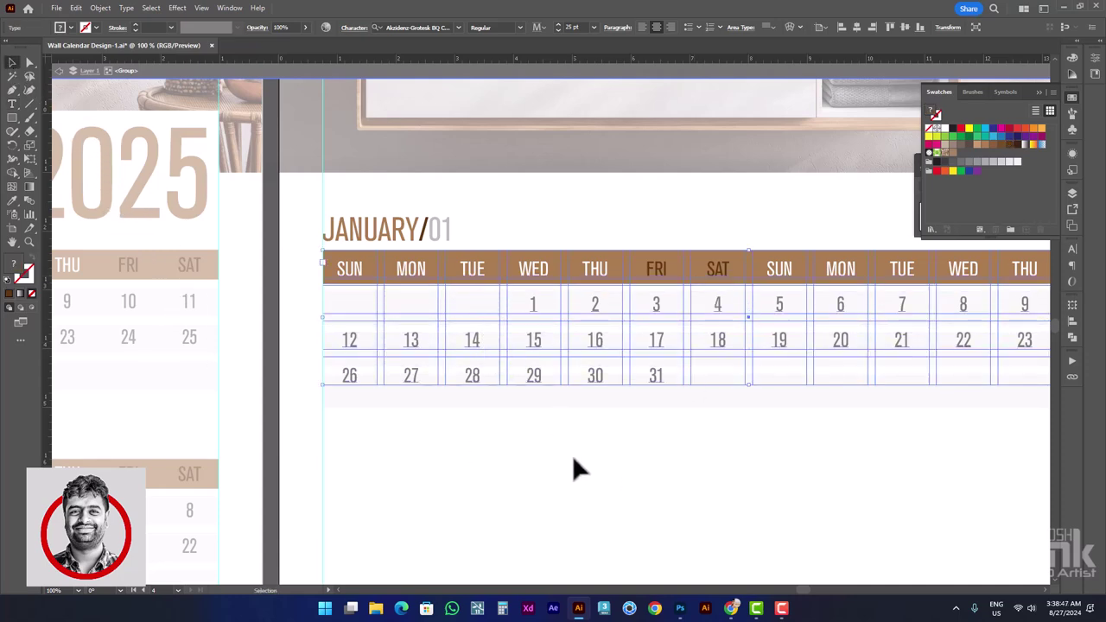
{"action": "left_click", "coordinate": [704, 396]}
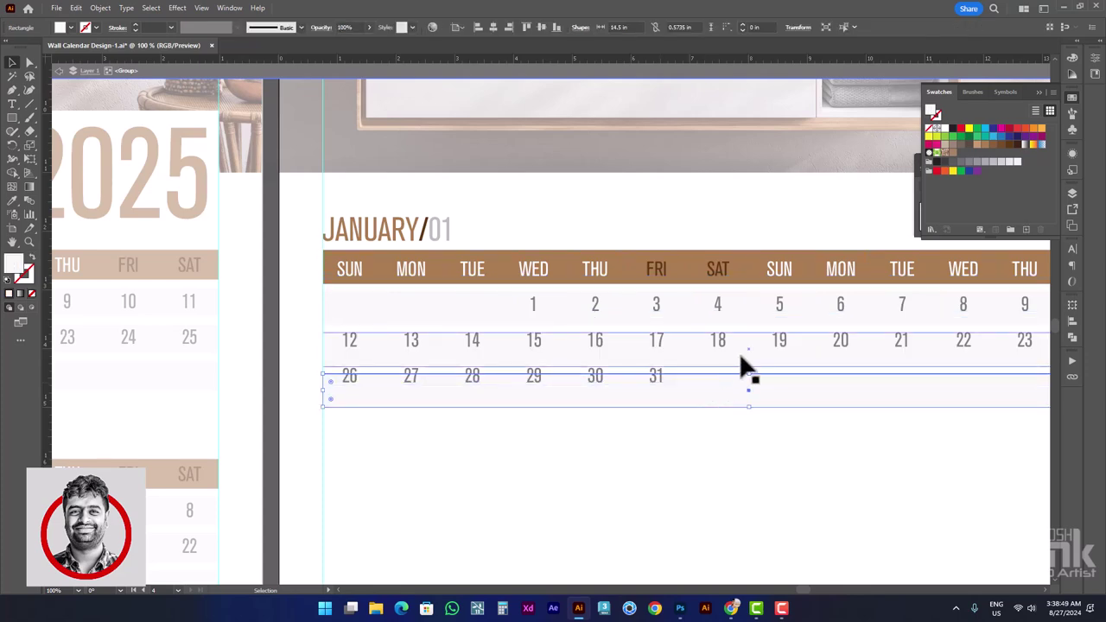
{"action": "left_click", "coordinate": [741, 361]}
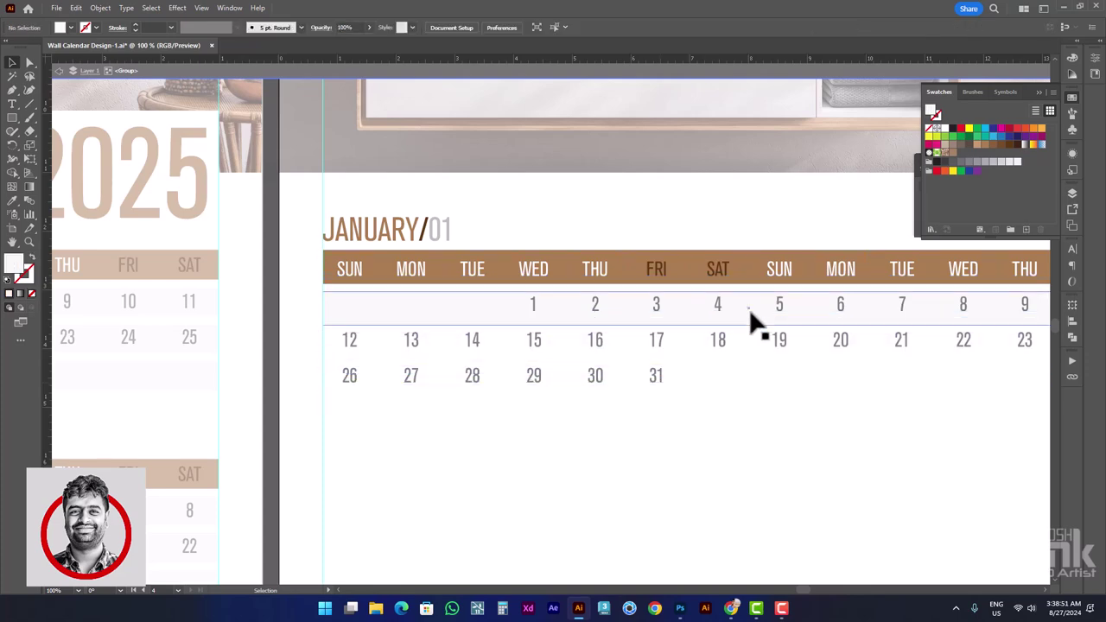
Raise the bottom edge of the brown weekday header bar
{"action": "left_click", "coordinate": [661, 287]}
{"action": "scroll", "coordinate": [670, 291], "scroll_direction": "up", "scroll_amount": 3}
{"action": "left_click", "coordinate": [676, 244]}
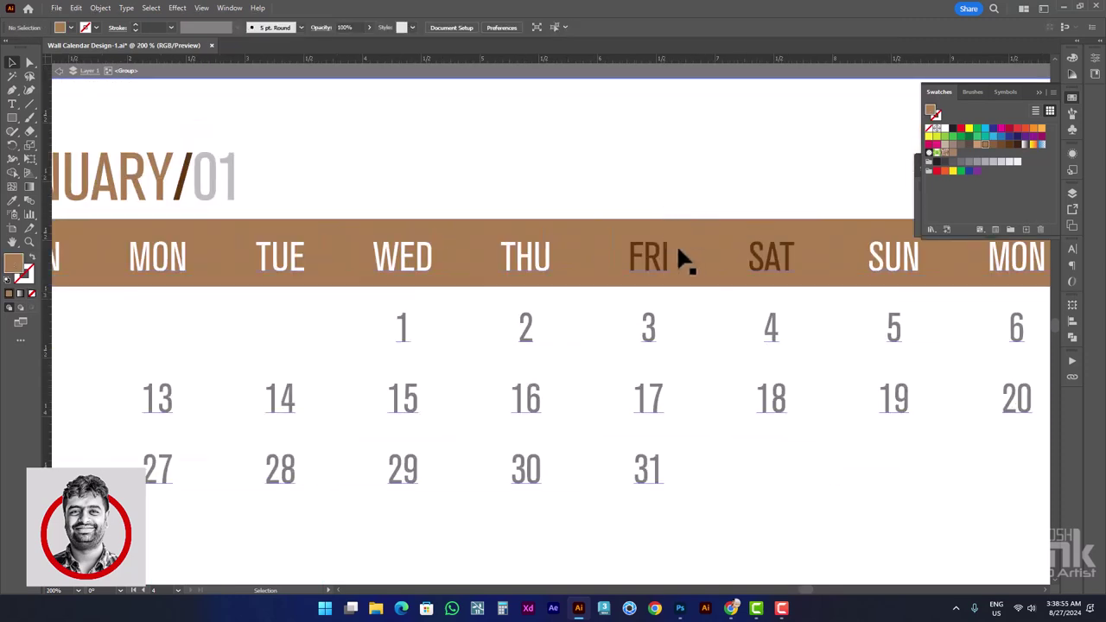
{"action": "left_click", "coordinate": [691, 249]}
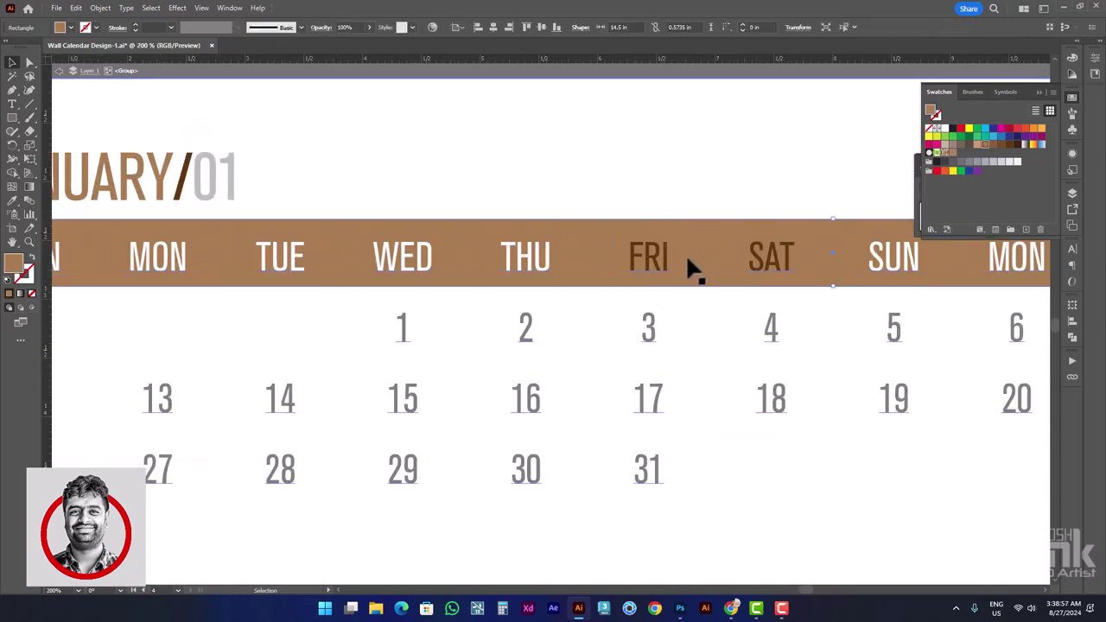
{"action": "left_click_drag", "start_coordinate": [834, 287], "coordinate": [835, 277]}
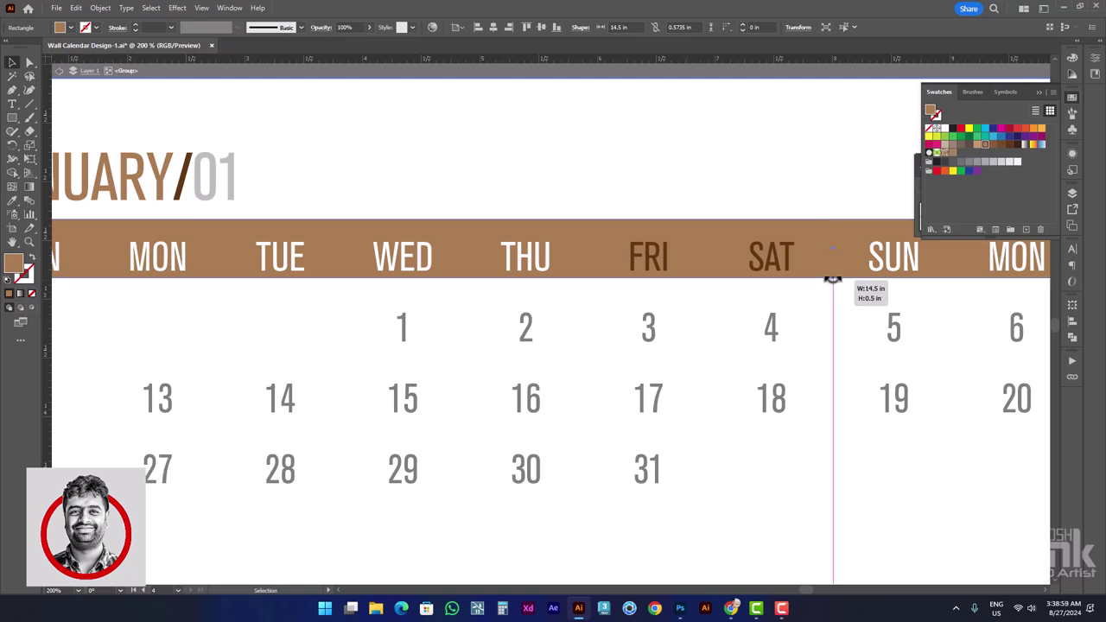
{"action": "left_click_drag", "start_coordinate": [740, 185], "coordinate": [825, 293]}
{"action": "left_click", "coordinate": [835, 225]}
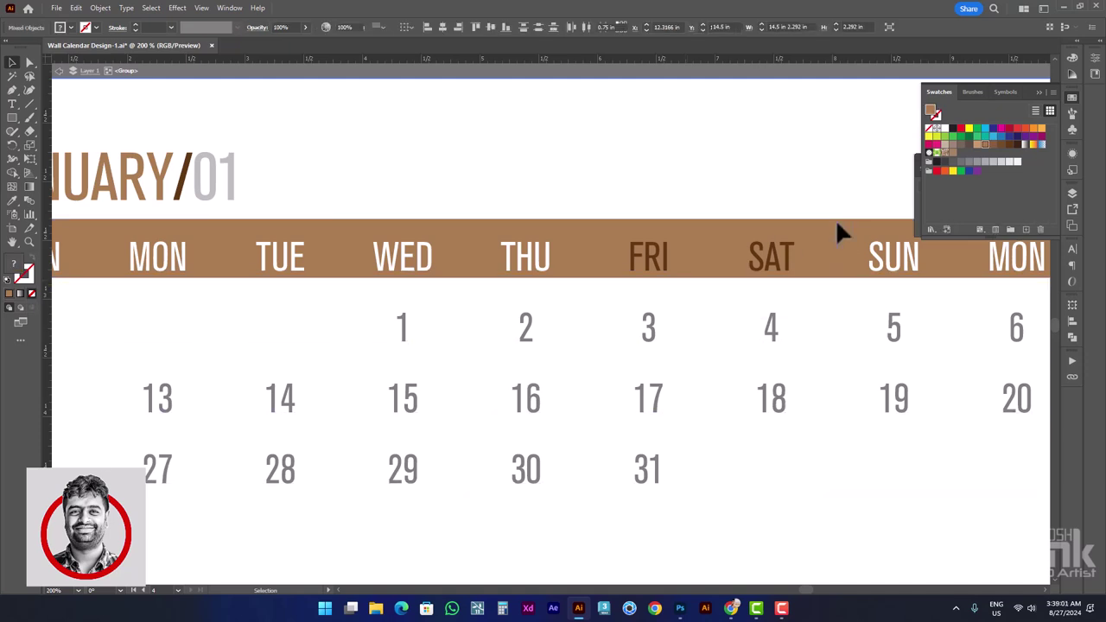
{"action": "left_click", "coordinate": [838, 244]}
{"action": "left_click_drag", "start_coordinate": [834, 277], "coordinate": [835, 274]}
Fine-tune the header bar's bottom edge to a height of about 0.4767 in
{"action": "left_click", "coordinate": [823, 278]}
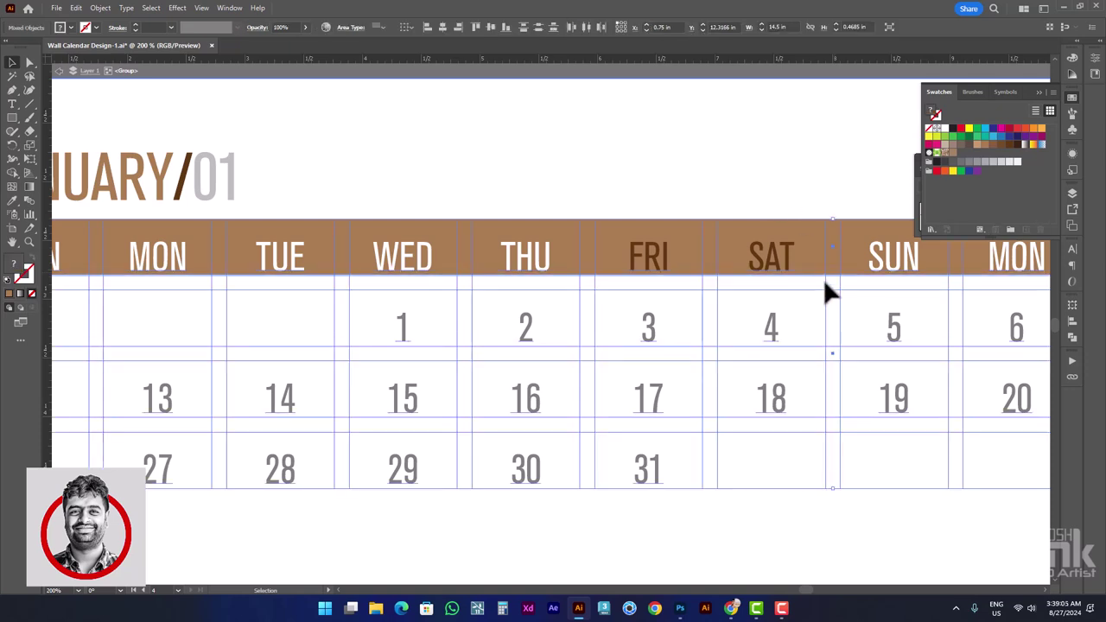
{"action": "left_click", "coordinate": [800, 179]}
{"action": "scroll", "coordinate": [842, 263], "scroll_direction": "up", "scroll_amount": 3, "text": "alt"}
{"action": "left_click", "coordinate": [823, 281]}
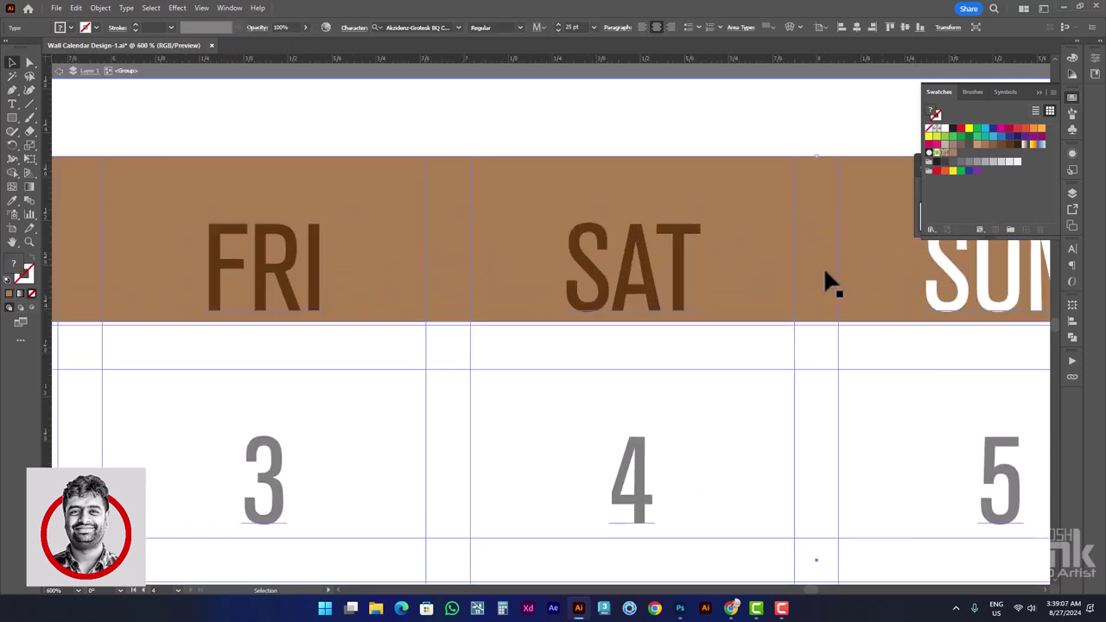
{"action": "left_click_drag", "start_coordinate": [817, 323], "coordinate": [817, 326]}
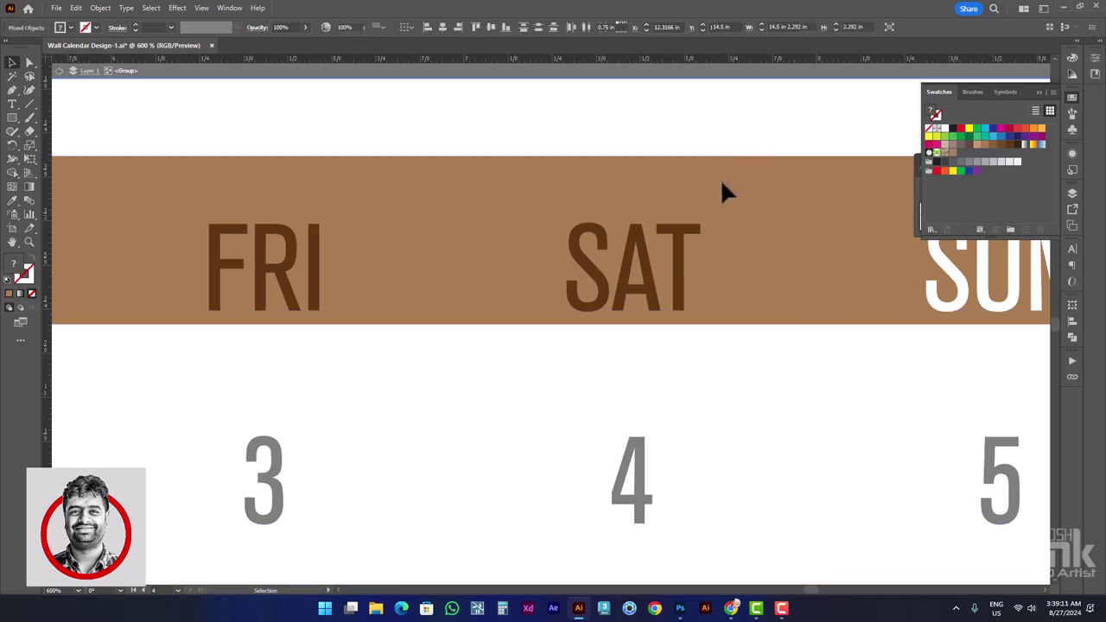
Select the January date grid text frame
{"action": "scroll", "coordinate": [691, 233], "scroll_direction": "down", "scroll_amount": 3, "text": "alt"}
{"action": "left_click", "coordinate": [438, 360]}
{"action": "left_click_drag", "start_coordinate": [439, 360], "coordinate": [513, 316]}
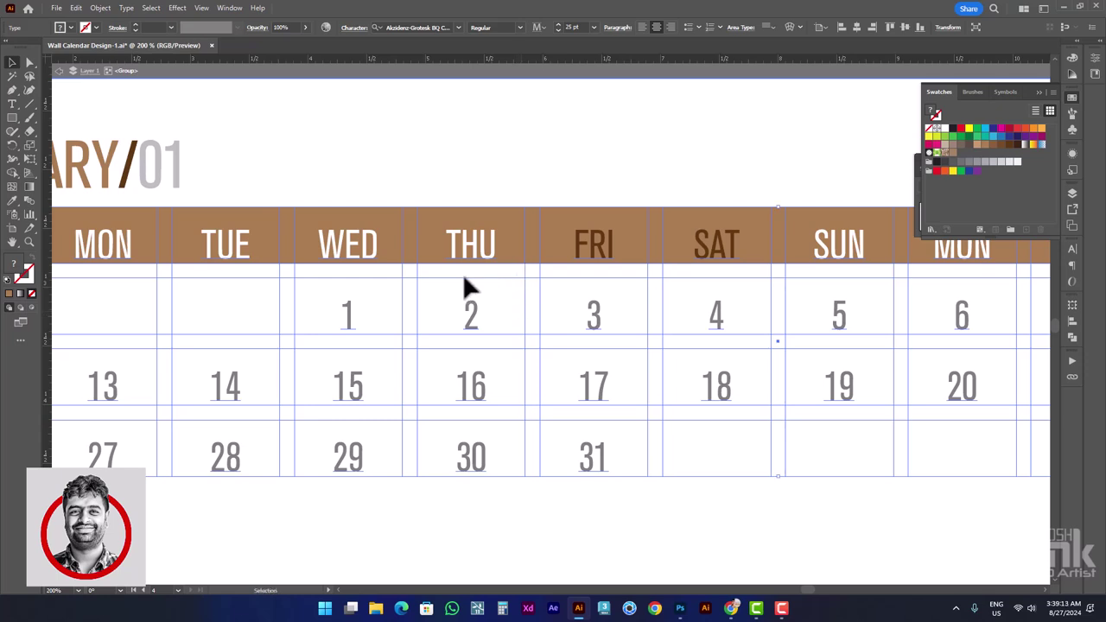
{"action": "left_click", "coordinate": [126, 8]}
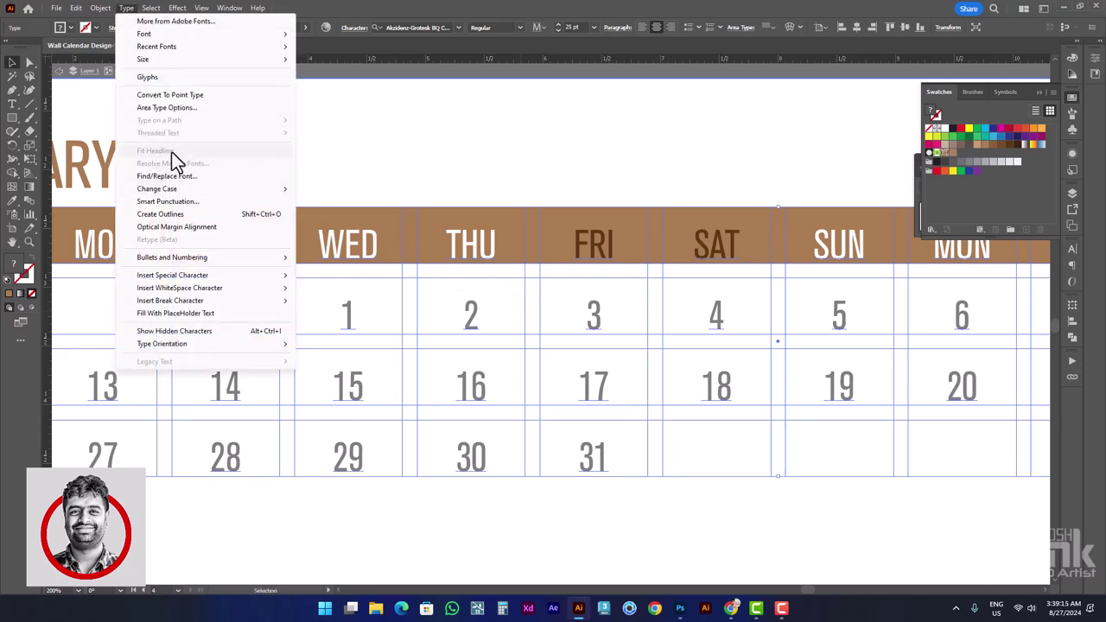
Set the date grid's area text first baseline minimum to 0.375 in
{"action": "left_click", "coordinate": [166, 108]}
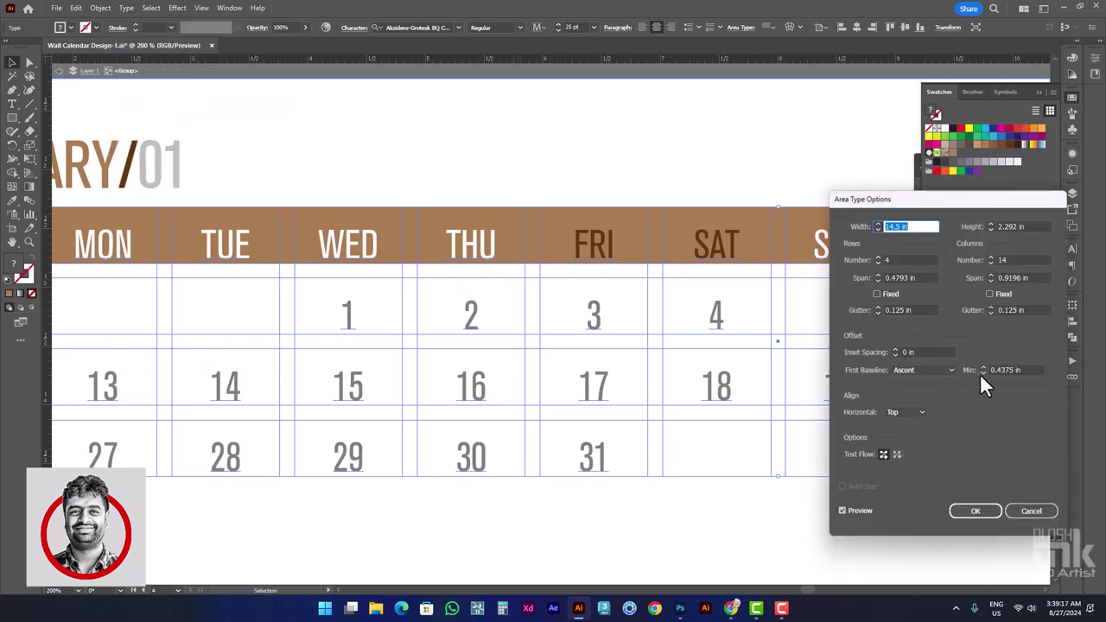
{"action": "left_click", "coordinate": [982, 372]}
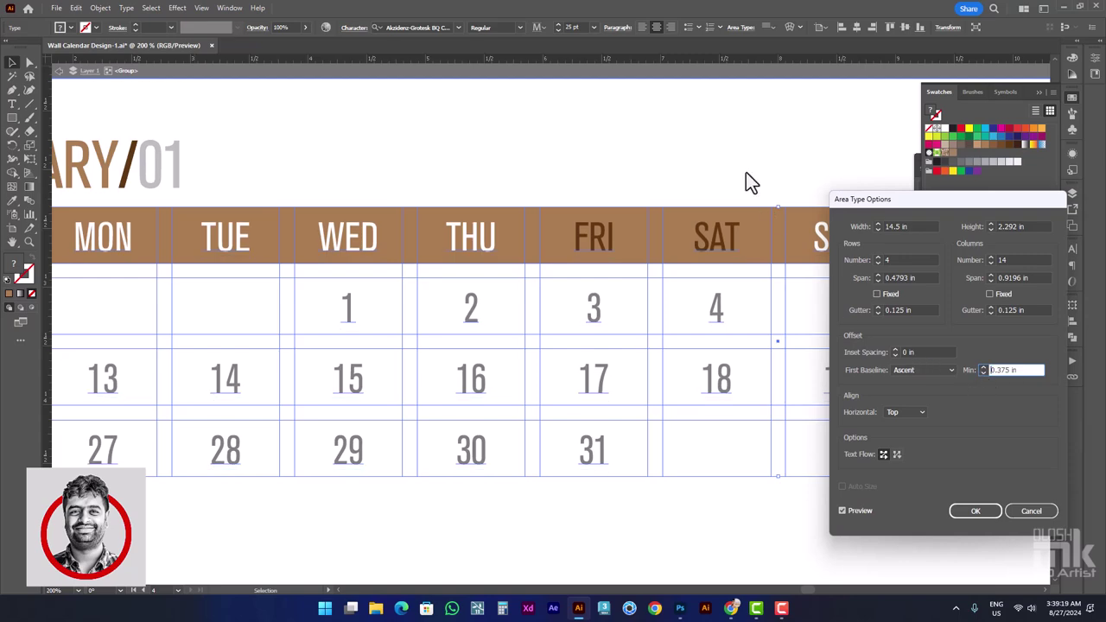
{"action": "left_click", "coordinate": [975, 511]}
{"action": "scroll", "coordinate": [831, 398], "scroll_direction": "down", "scroll_amount": 3}
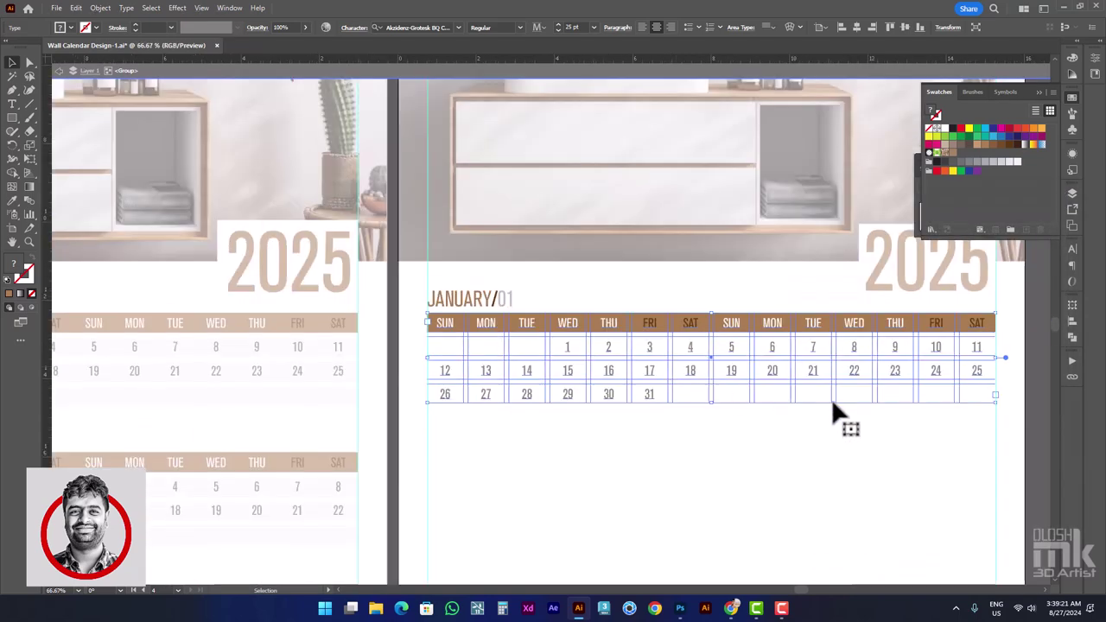
{"action": "scroll", "coordinate": [779, 403], "scroll_direction": "up", "scroll_amount": 1}
{"action": "scroll", "coordinate": [803, 315], "scroll_direction": "up", "scroll_amount": 2}
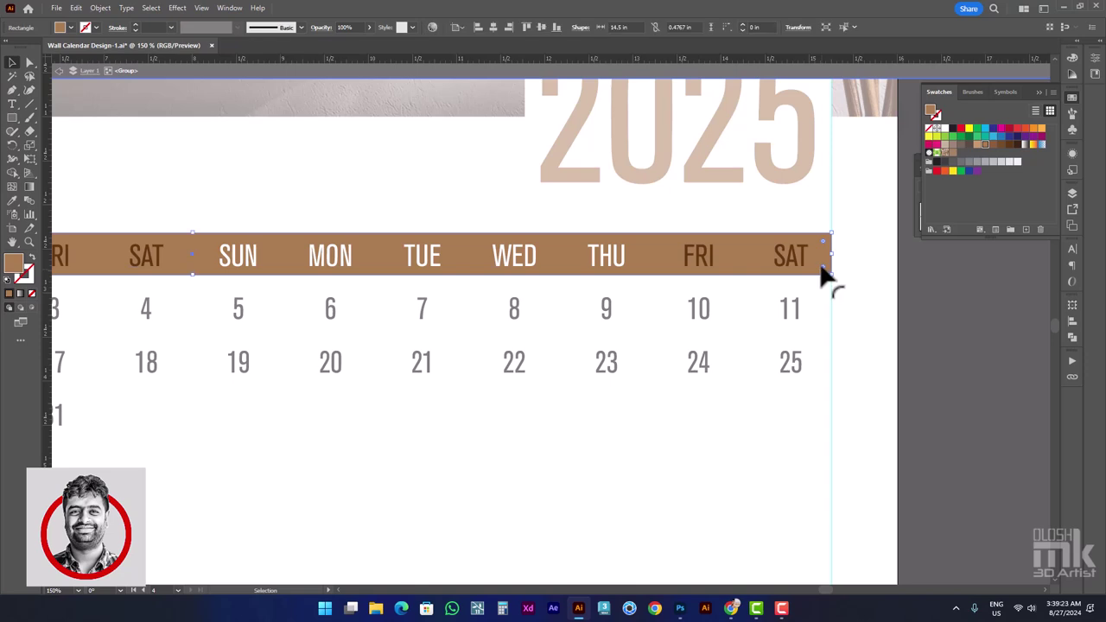
Alt-drag a copy of the brown header bar down over the 18–25 date row
{"action": "mouse_move", "coordinate": [821, 278]}
{"action": "left_mouse_down"}
{"action": "mouse_move", "coordinate": [821, 393]}
{"action": "mouse_move", "coordinate": [822, 276]}
{"action": "left_mouse_up"}
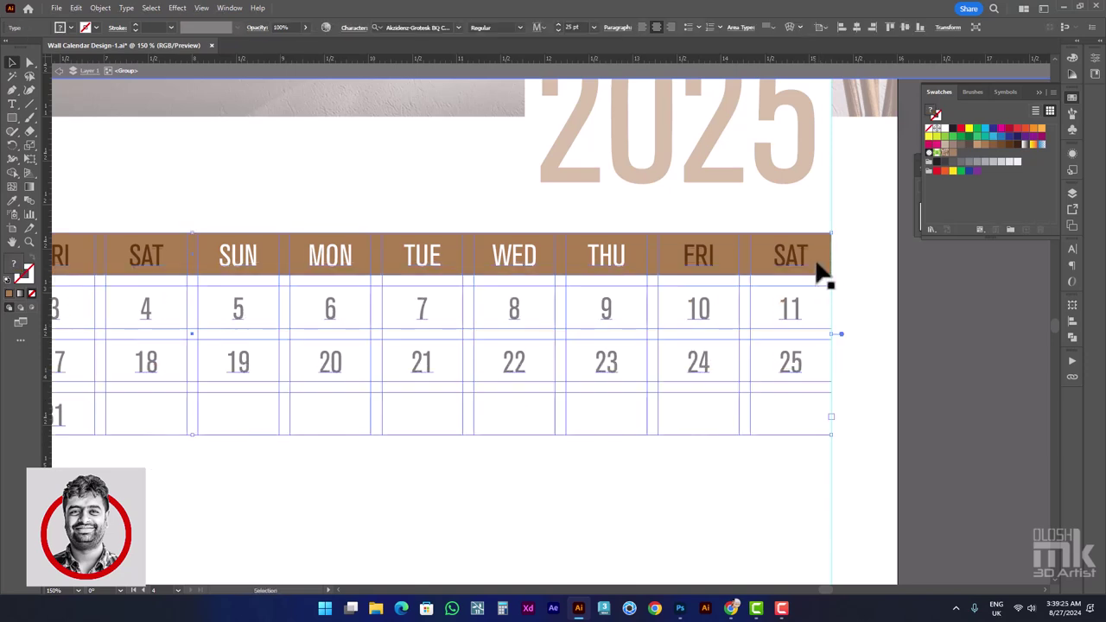
{"action": "left_click", "coordinate": [825, 276]}
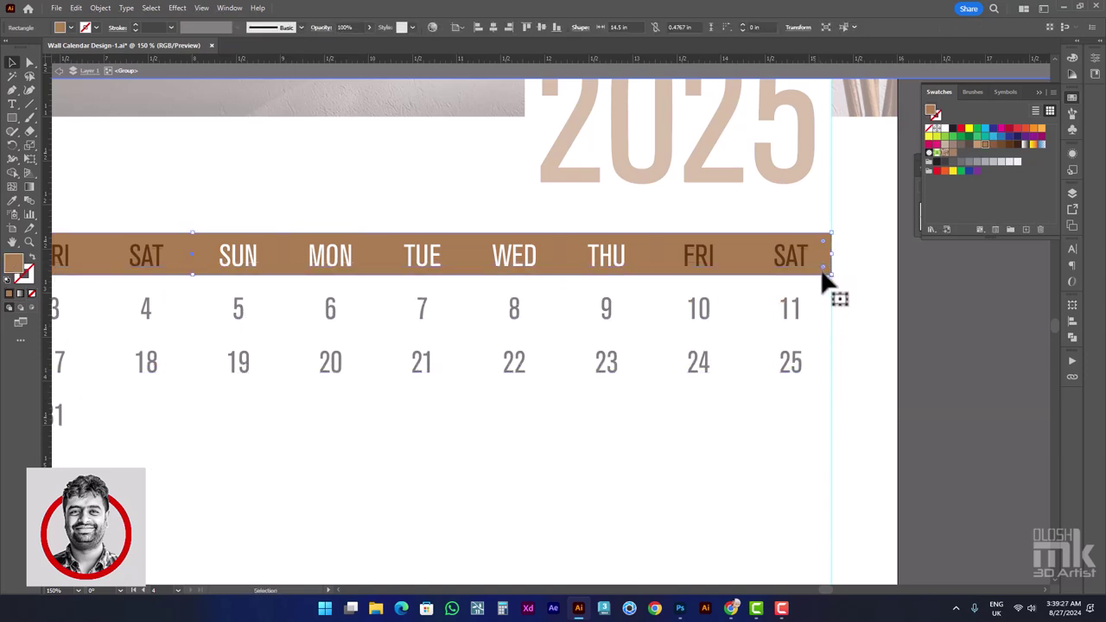
{"action": "left_click_drag", "start_coordinate": [825, 285], "coordinate": [807, 394]}
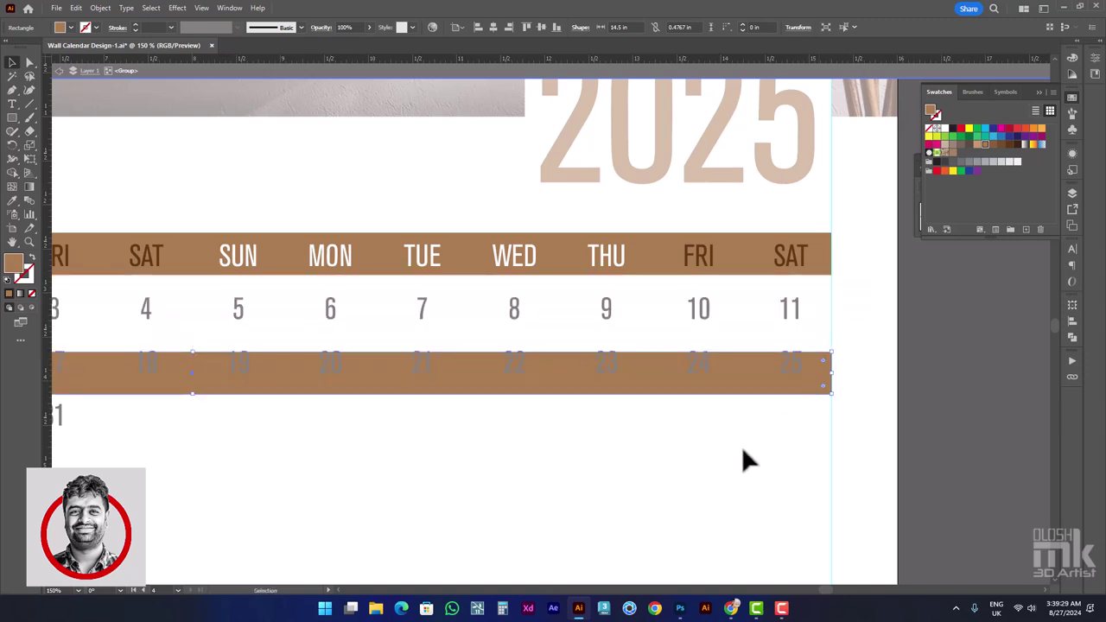
{"action": "key", "text": "ctrl+a"}
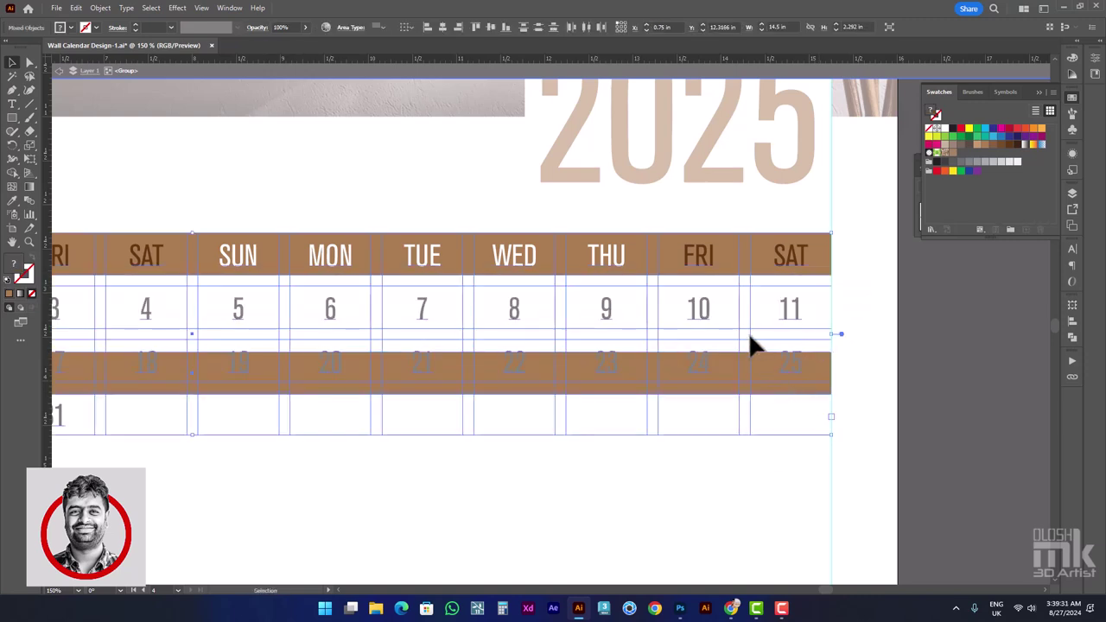
{"action": "left_click", "coordinate": [752, 346]}
{"action": "left_click", "coordinate": [798, 354]}
{"action": "left_click", "coordinate": [756, 416]}
{"action": "left_click_drag", "start_coordinate": [758, 421], "coordinate": [809, 313]}
Duplicate the brown band onto the 17–25 and 4–11 date rows
{"action": "left_click", "coordinate": [509, 29]}
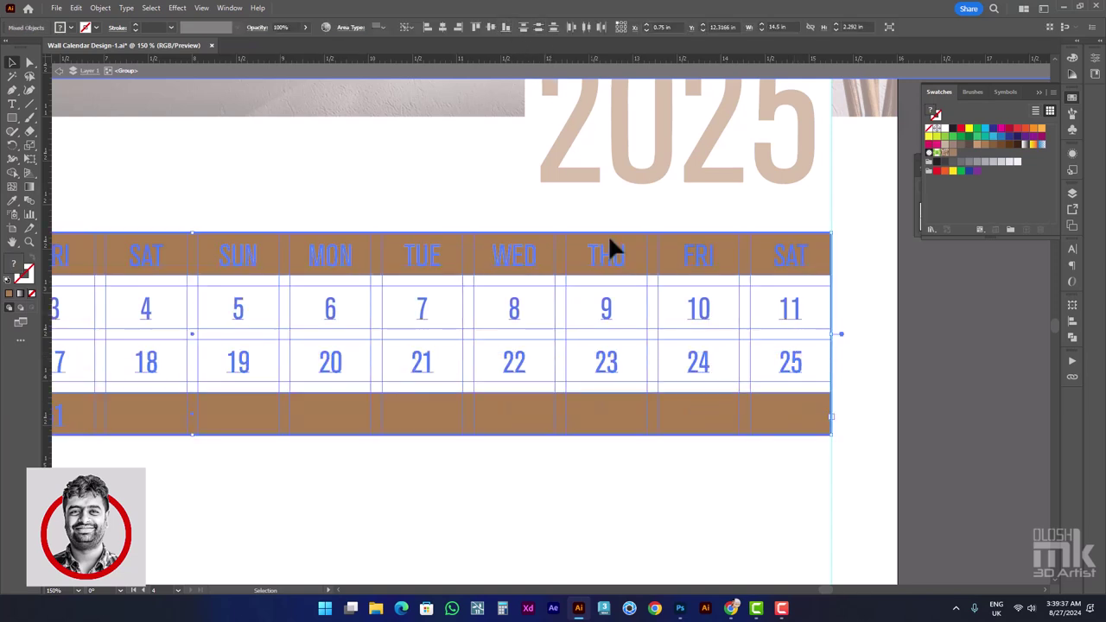
{"action": "left_click", "coordinate": [691, 486]}
{"action": "left_click_drag", "start_coordinate": [814, 435], "coordinate": [829, 382]}
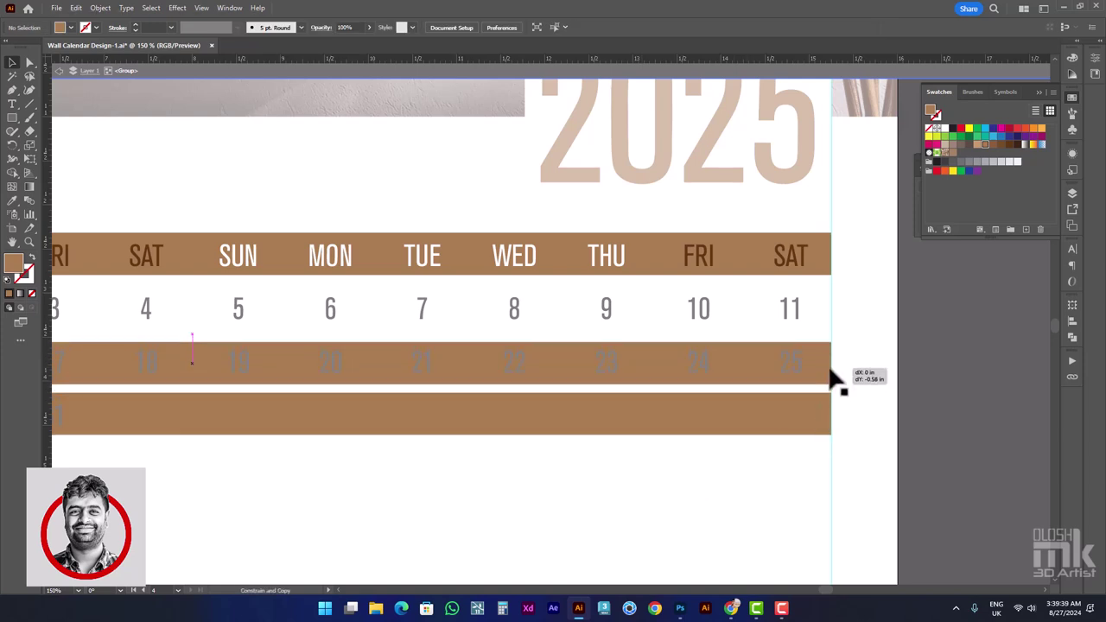
{"action": "key", "text": "ctrl+d"}
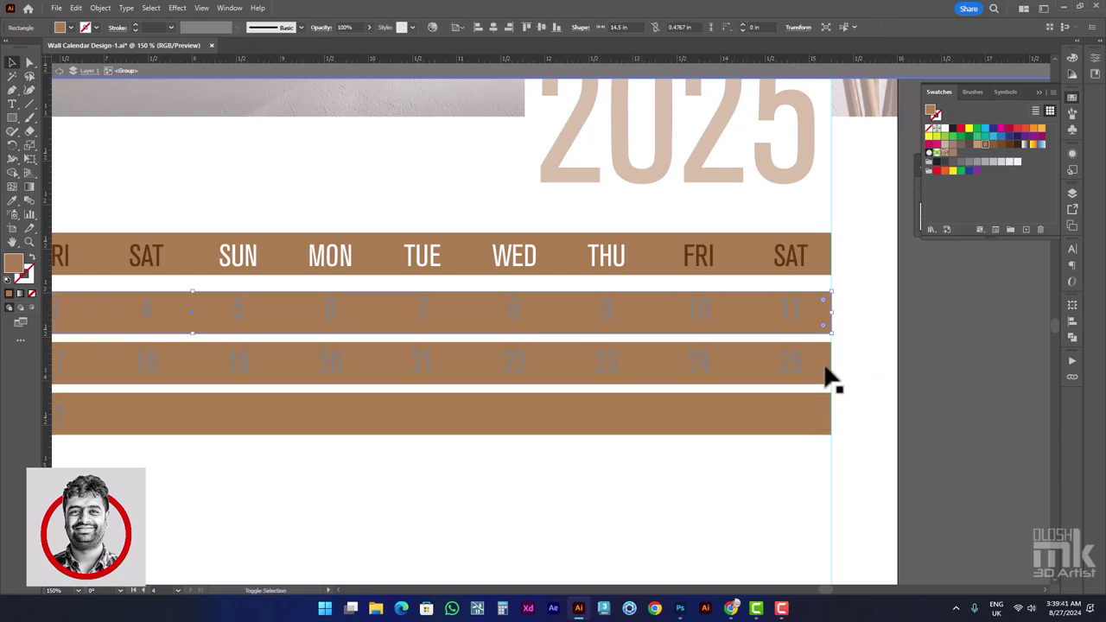
Distribute all bands evenly down the grid, using the header band as key object
{"action": "left_click", "coordinate": [827, 375], "text": "shift"}
{"action": "left_click", "coordinate": [822, 422], "text": "shift"}
{"action": "left_click", "coordinate": [826, 268], "text": "shift"}
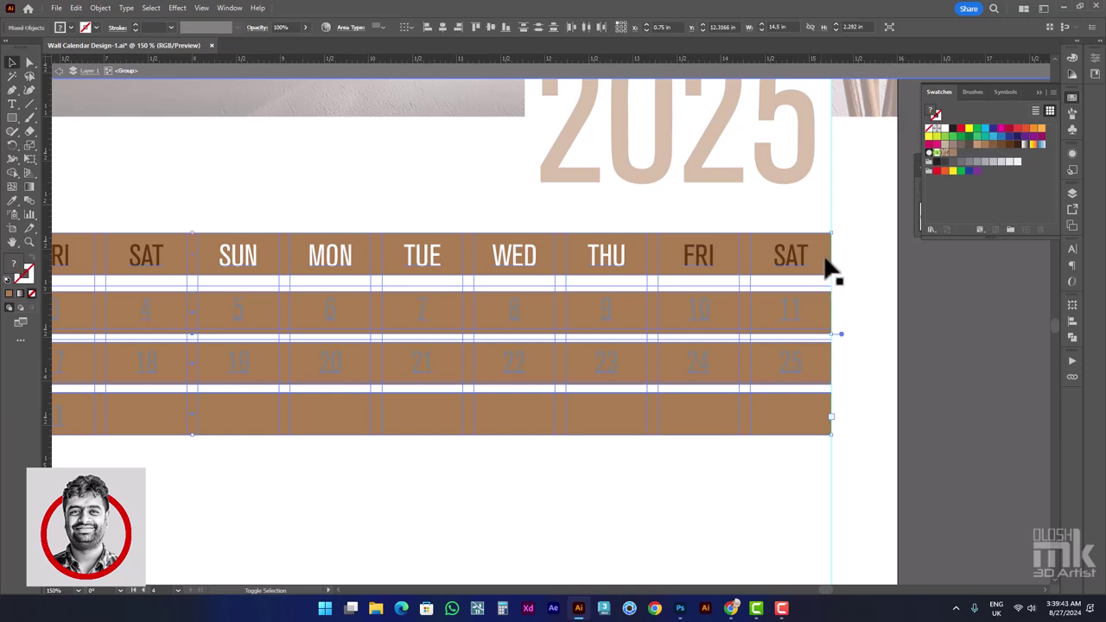
{"action": "left_click", "coordinate": [800, 272]}
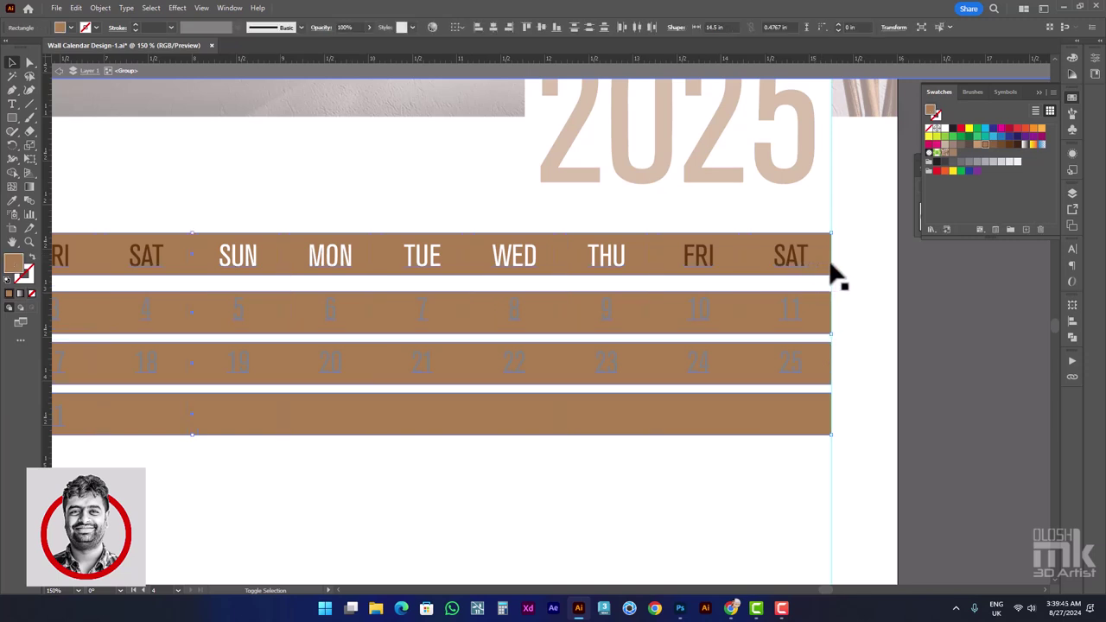
{"action": "left_click", "coordinate": [588, 28]}
Recolour the three date-row bands to Grayscale K 3%
{"action": "left_click", "coordinate": [829, 415]}
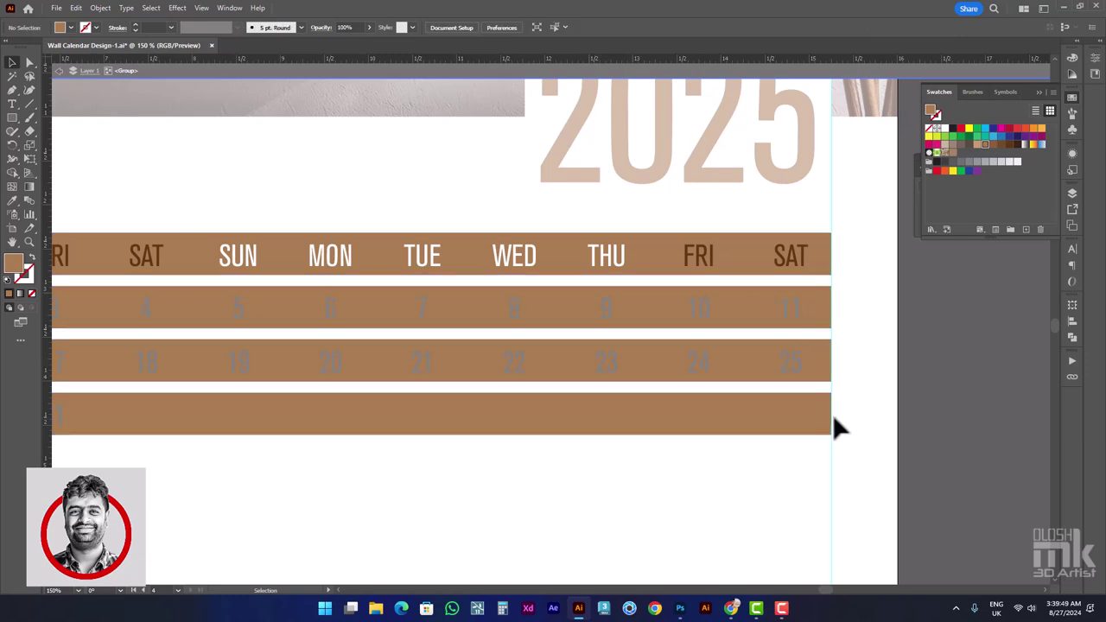
{"action": "left_click", "coordinate": [824, 377], "text": "shift"}
{"action": "left_click", "coordinate": [821, 317], "text": "shift"}
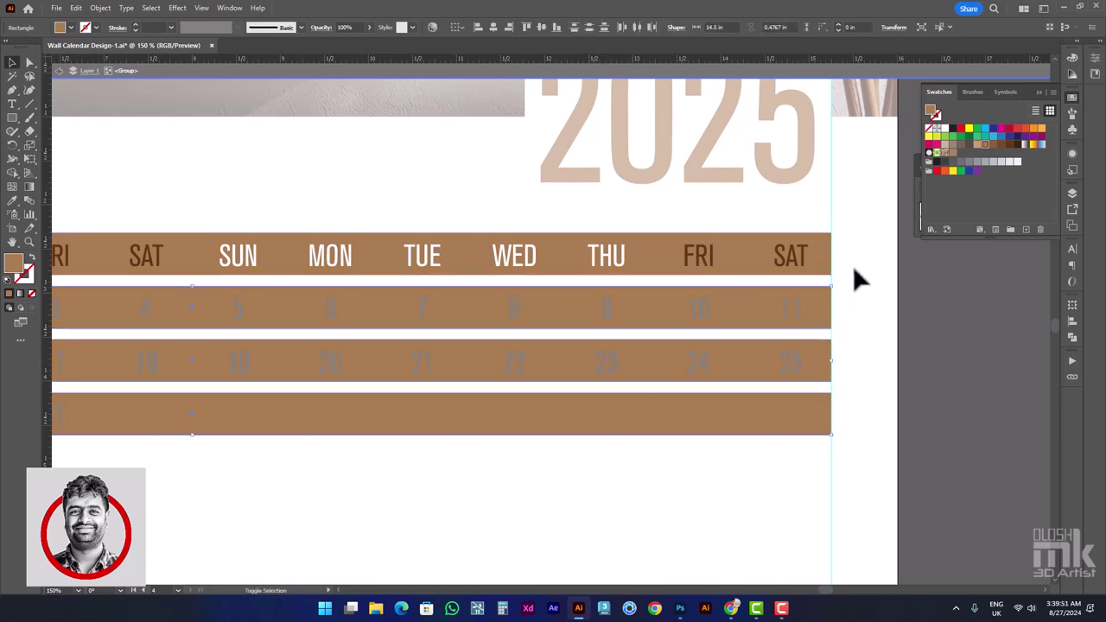
{"action": "left_click", "coordinate": [1069, 60]}
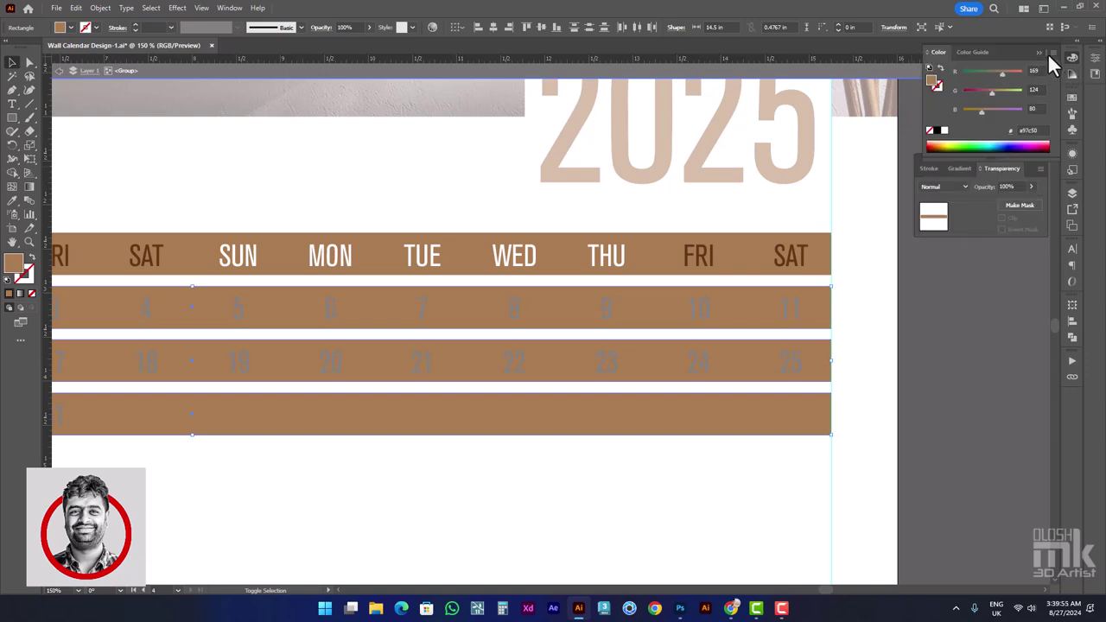
{"action": "left_click", "coordinate": [1052, 52]}
{"action": "left_click", "coordinate": [1000, 76]}
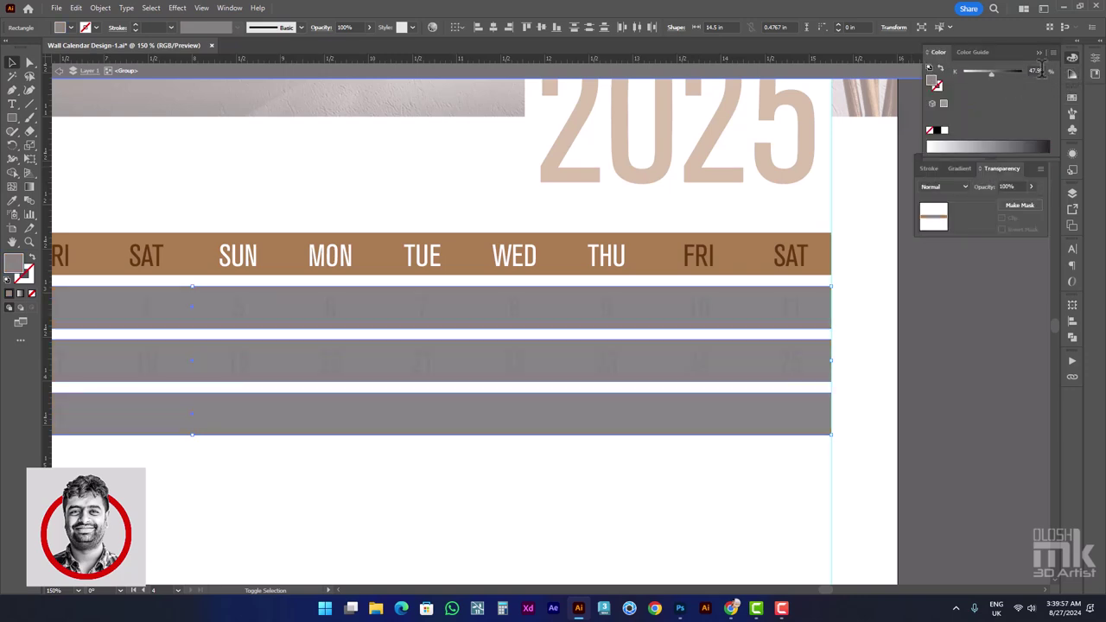
{"action": "double_click", "coordinate": [1041, 71]}
{"action": "type", "text": "3"}
{"action": "key", "text": "Return"}
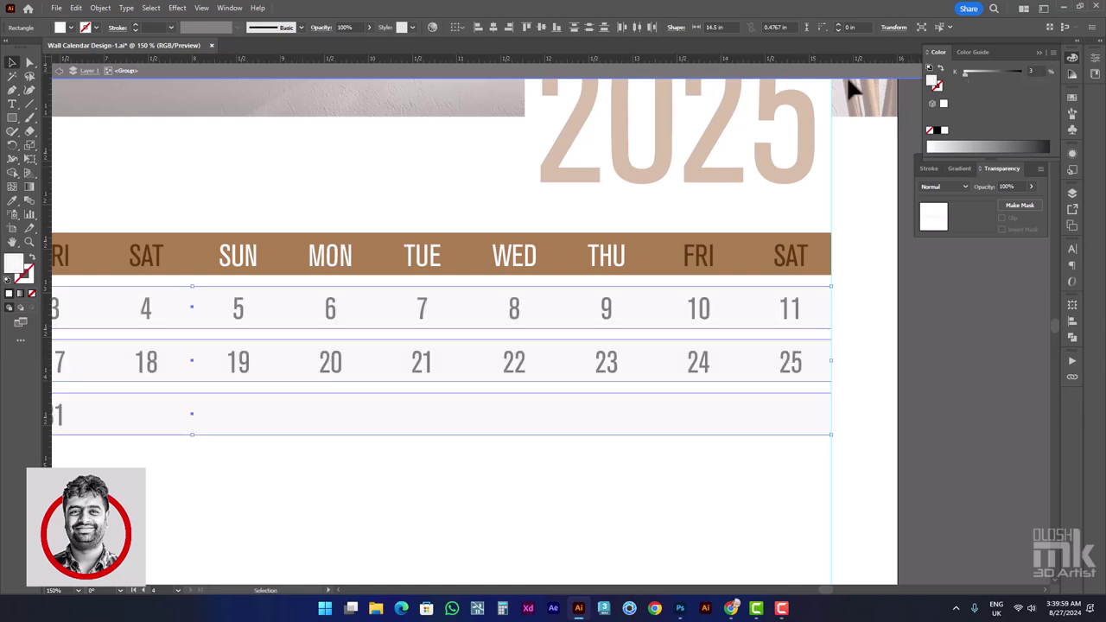
Duplicate the January calendar block directly below the original and nudge both into place
{"action": "left_click", "coordinate": [877, 350]}
{"action": "scroll", "coordinate": [149, 349], "scroll_direction": "down", "scroll_amount": 3}
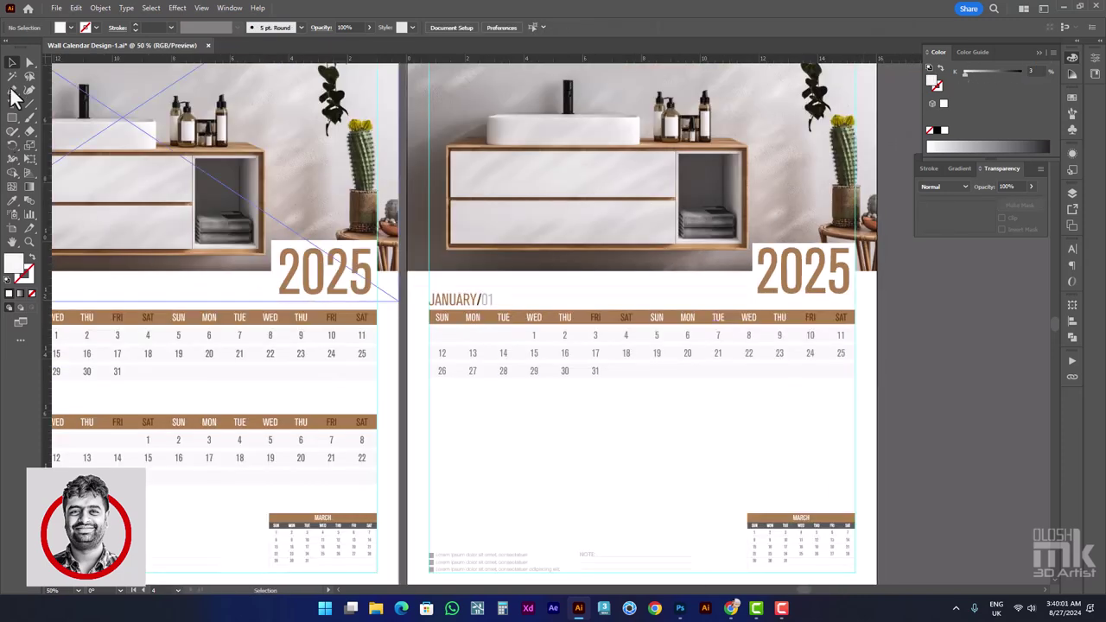
{"action": "left_click", "coordinate": [528, 314]}
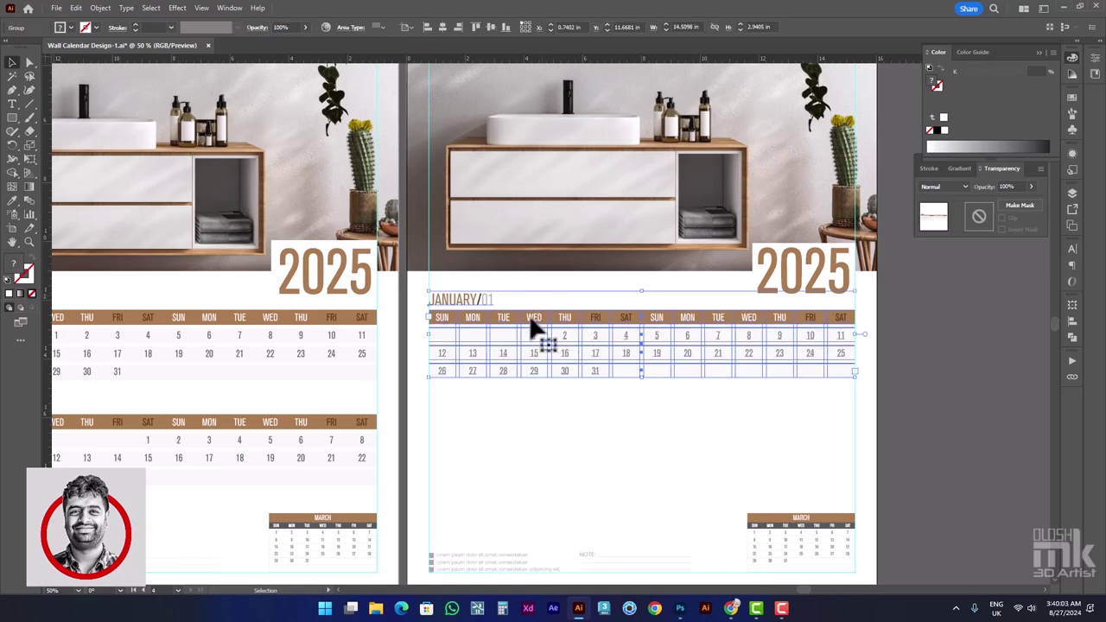
{"action": "left_click_drag", "start_coordinate": [529, 314], "coordinate": [525, 413]}
{"action": "left_click", "coordinate": [737, 497]}
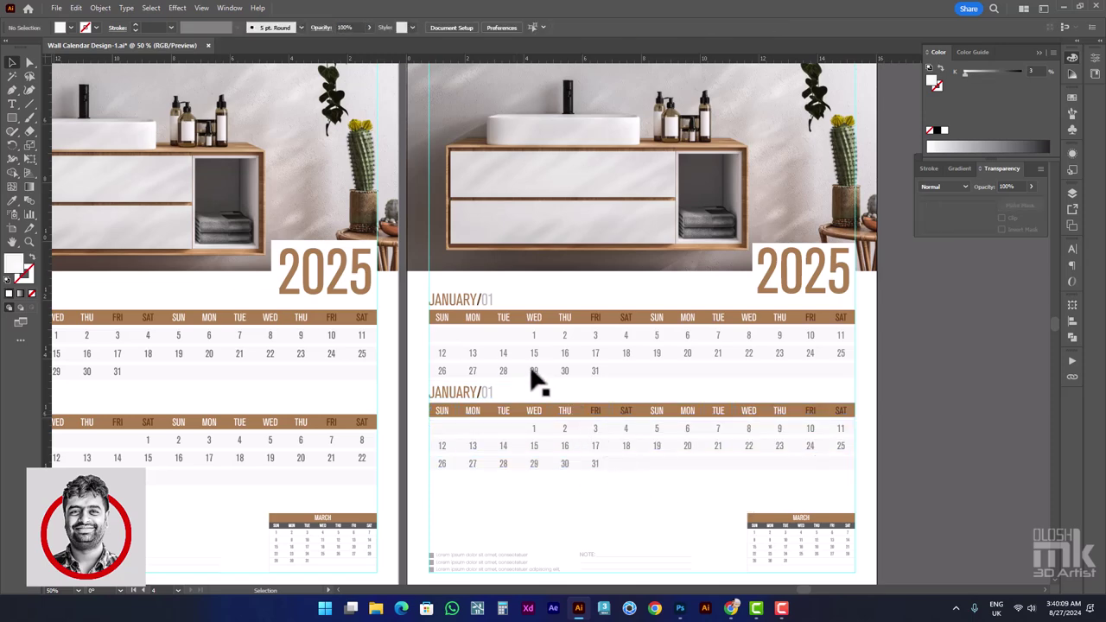
{"action": "left_click_drag", "start_coordinate": [499, 496], "coordinate": [592, 335]}
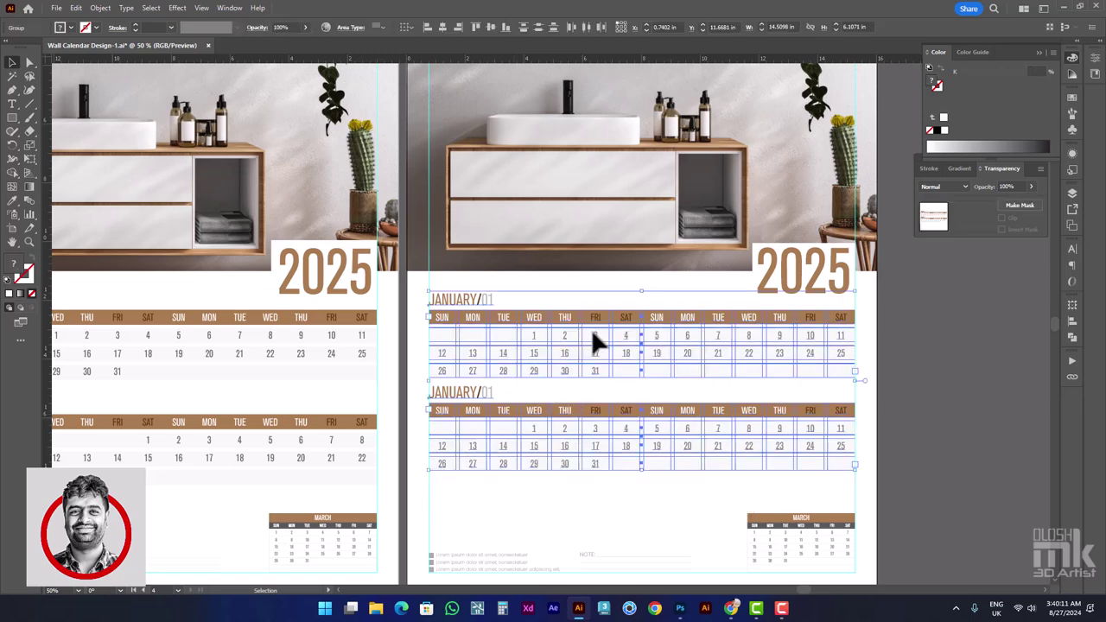
{"action": "key", "text": "Down"}
{"action": "key", "text": "Down"}
{"action": "key", "text": "Down"}
{"action": "key", "text": "Down"}
{"action": "key", "text": "Down"}
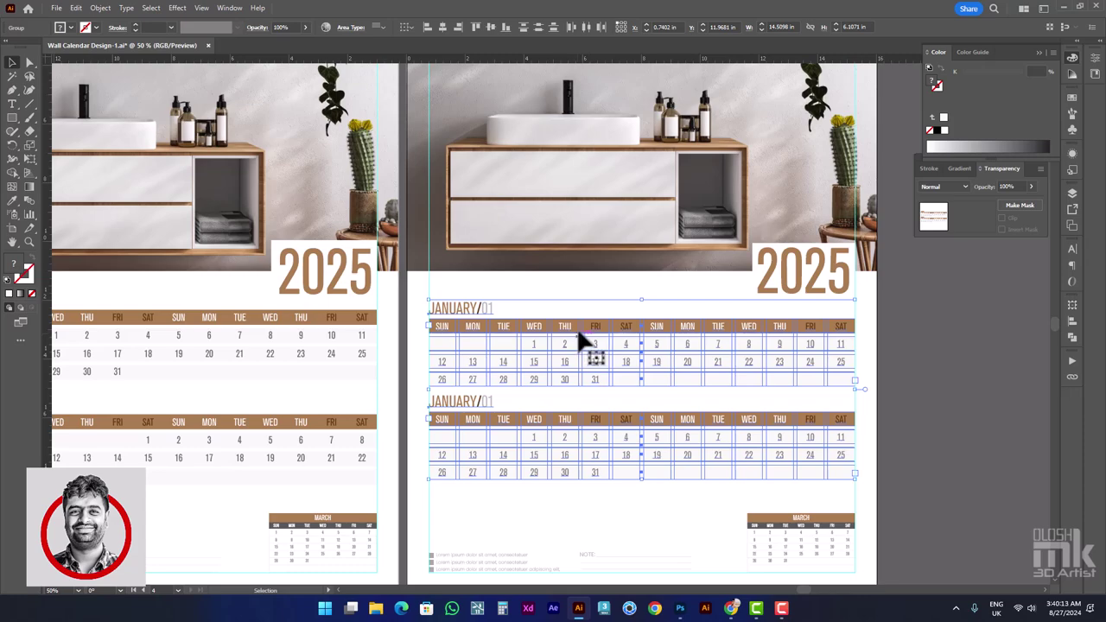
{"action": "key", "text": "Up"}
{"action": "key", "text": "Up"}
{"action": "left_click", "coordinate": [951, 441]}
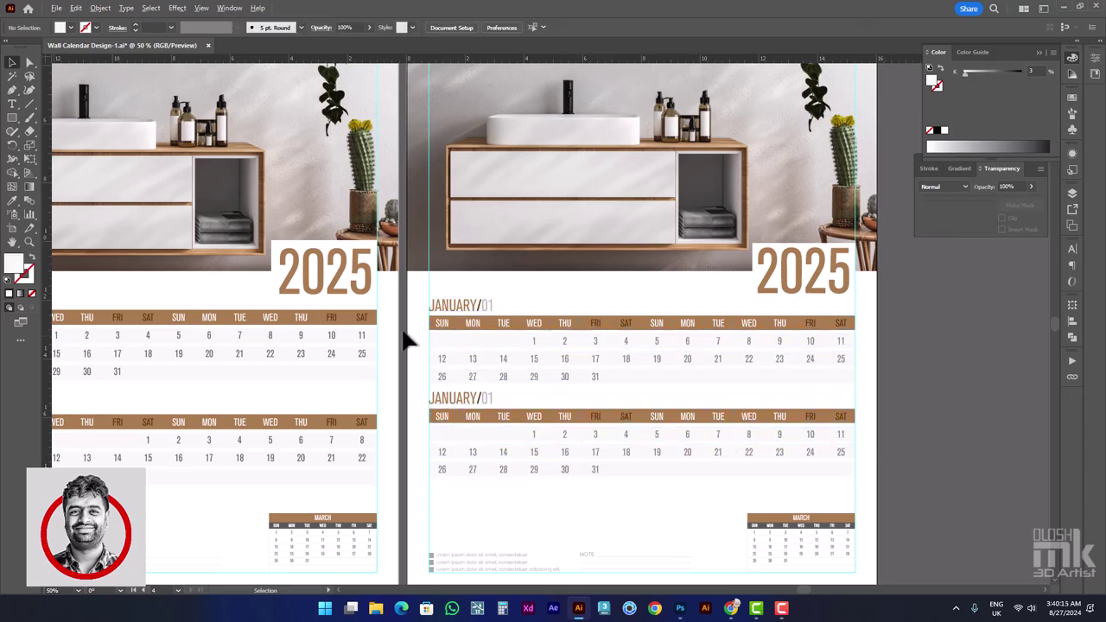
{"action": "scroll", "coordinate": [407, 339], "scroll_direction": "up", "scroll_amount": 2}
Change the lower heading from JANUARY/01 to FEBRUARY/02
{"action": "key", "text": "t"}
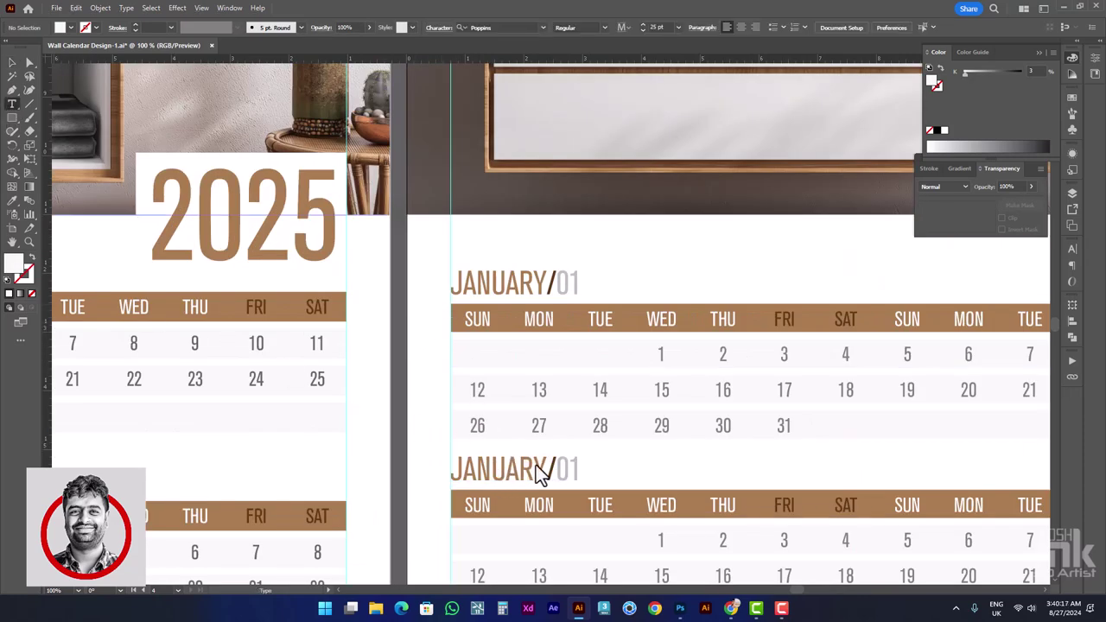
{"action": "left_click_drag", "start_coordinate": [503, 474], "coordinate": [436, 481]}
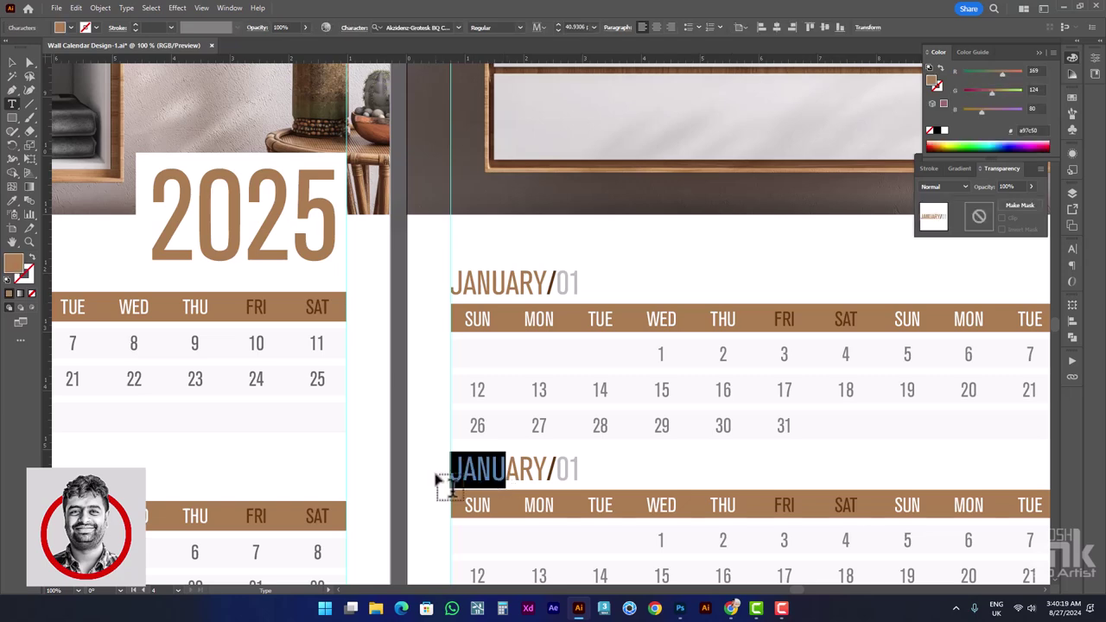
{"action": "type", "text": "FE"}
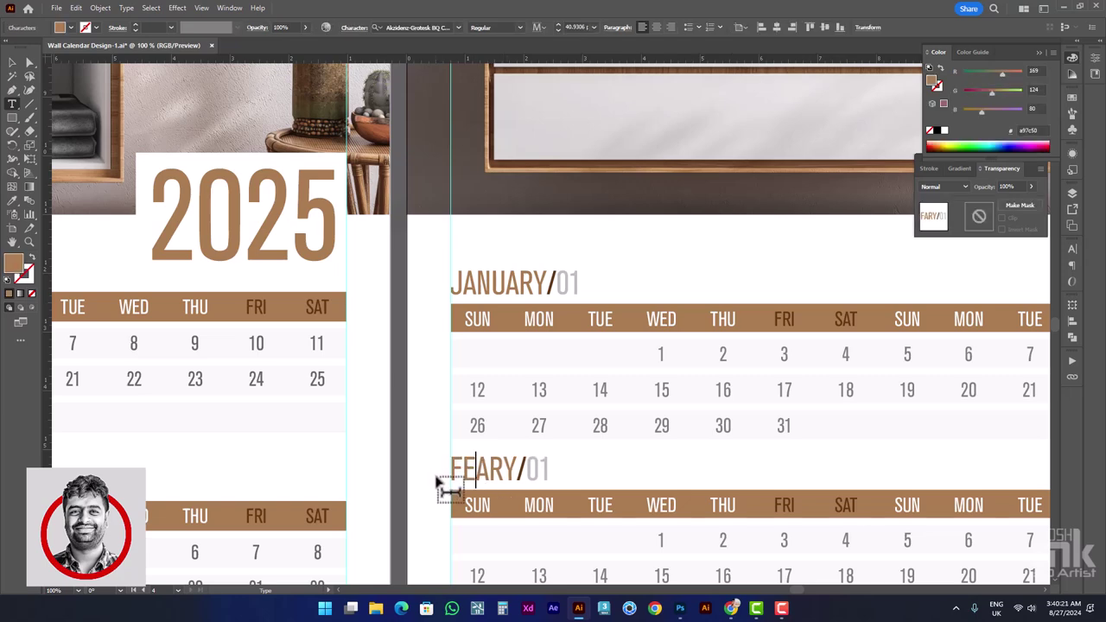
{"action": "type", "text": "BR"}
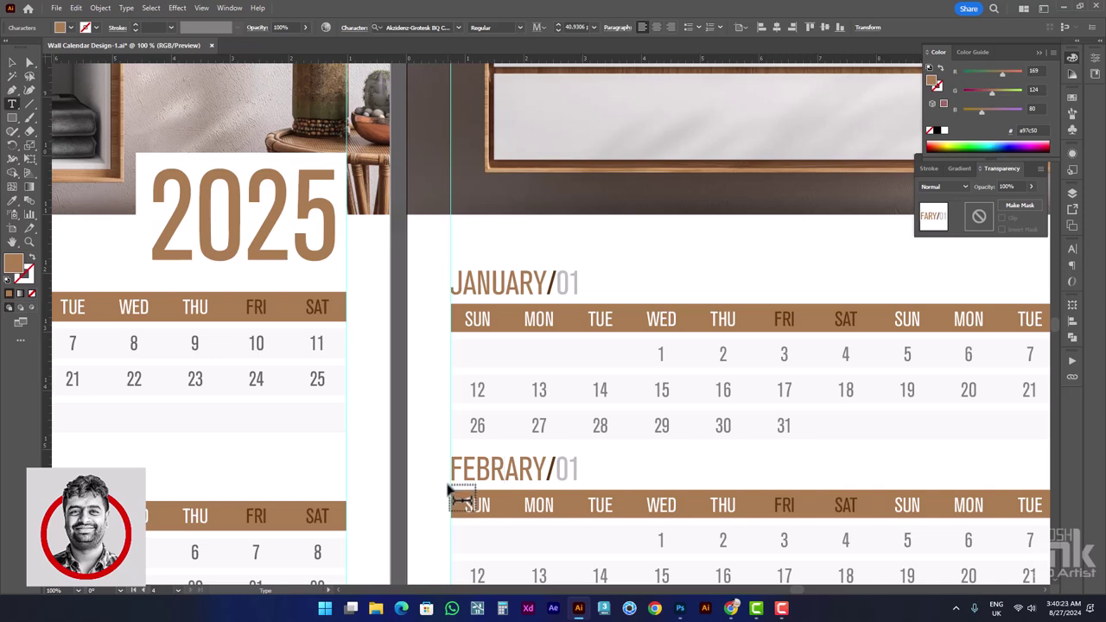
{"action": "type", "text": "U"}
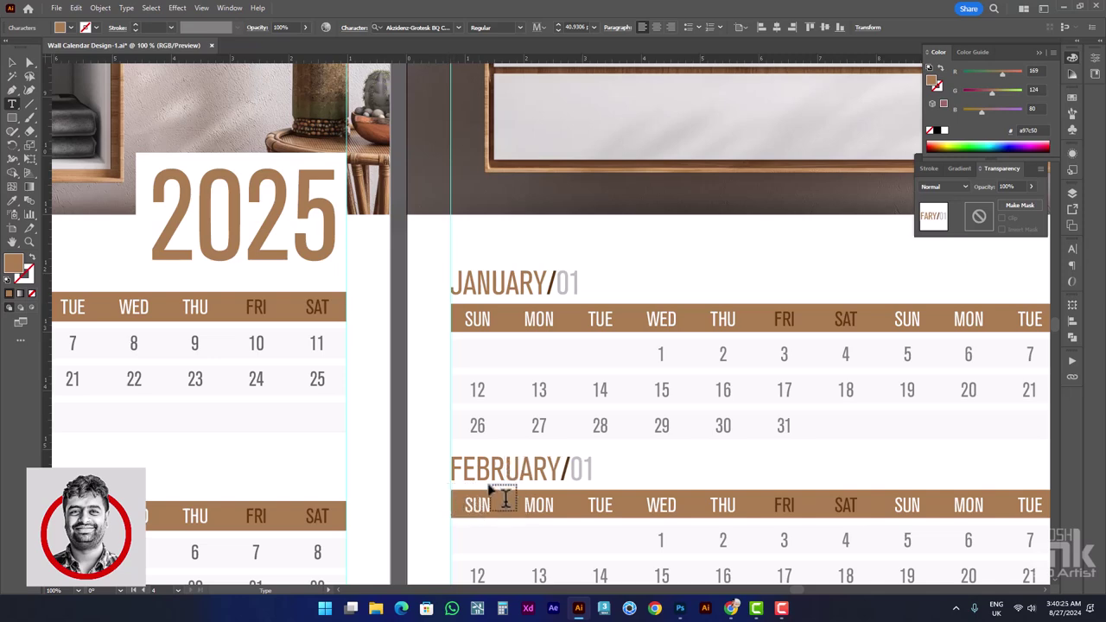
{"action": "double_click", "coordinate": [598, 476]}
{"action": "type", "text": "2"}
{"action": "key", "text": "Escape"}
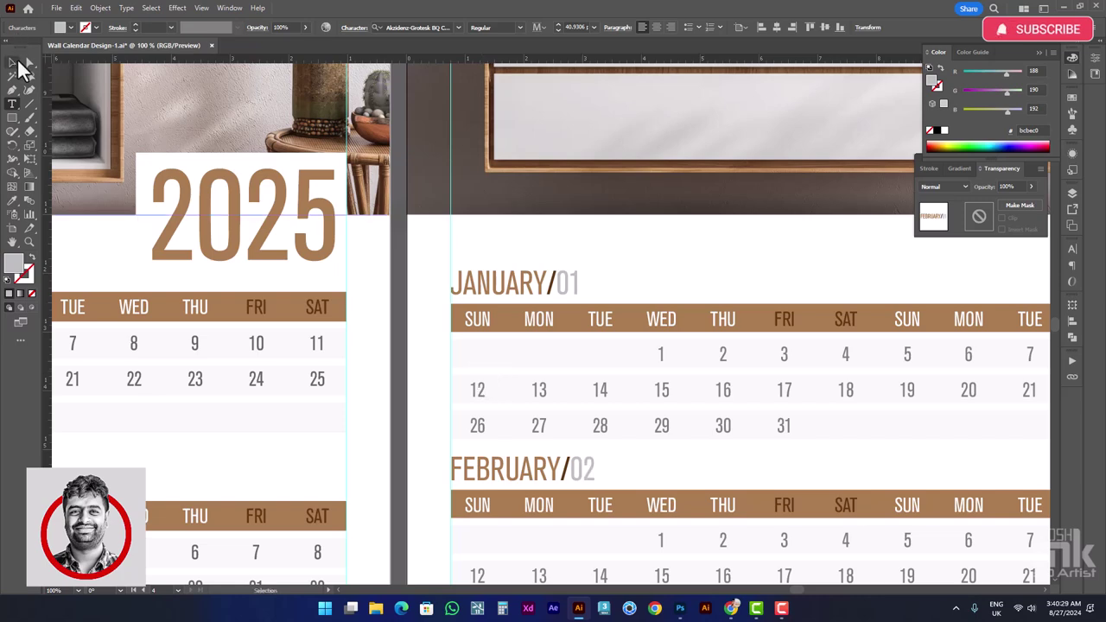
Shift February's dates so the 1st falls on Saturday and delete 29, 30 and 31
{"action": "scroll", "coordinate": [673, 456], "scroll_direction": "down", "scroll_amount": 3}
{"action": "scroll", "coordinate": [113, 320], "scroll_direction": "up", "scroll_amount": 1}
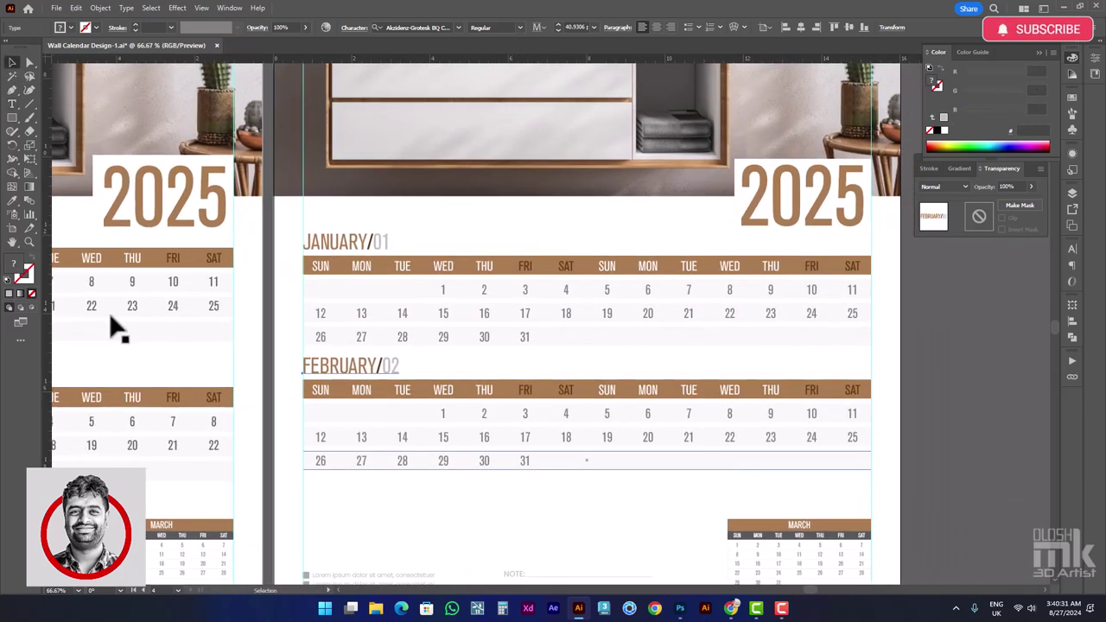
{"action": "left_click", "coordinate": [12, 103]}
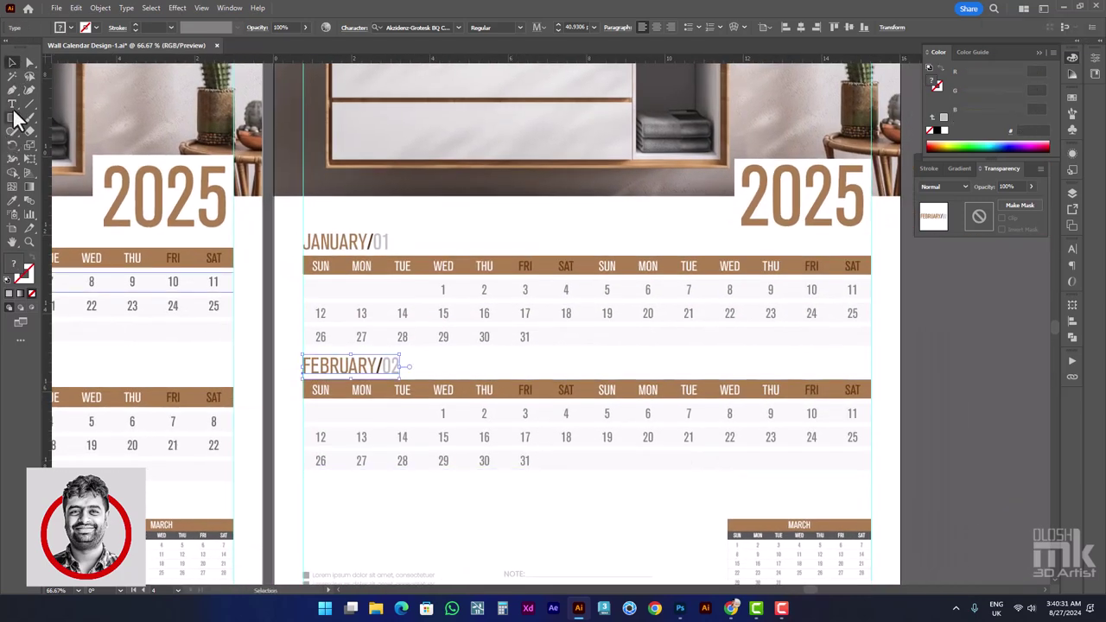
{"action": "left_click", "coordinate": [455, 423]}
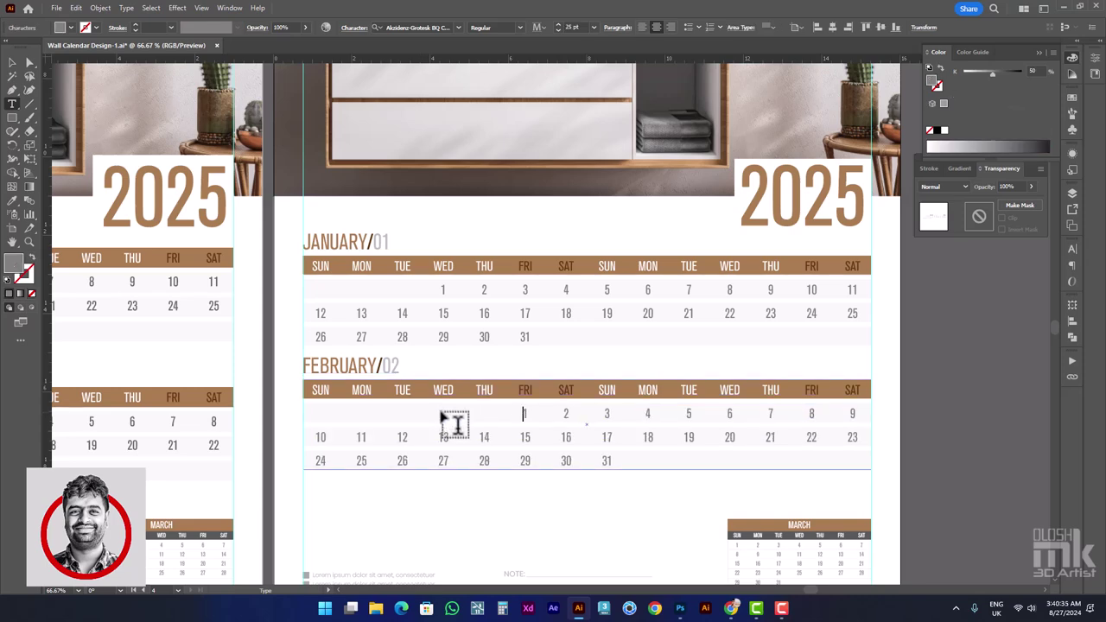
{"action": "key", "text": "Tab"}
{"action": "key", "text": "Tab"}
{"action": "key", "text": "Tab"}
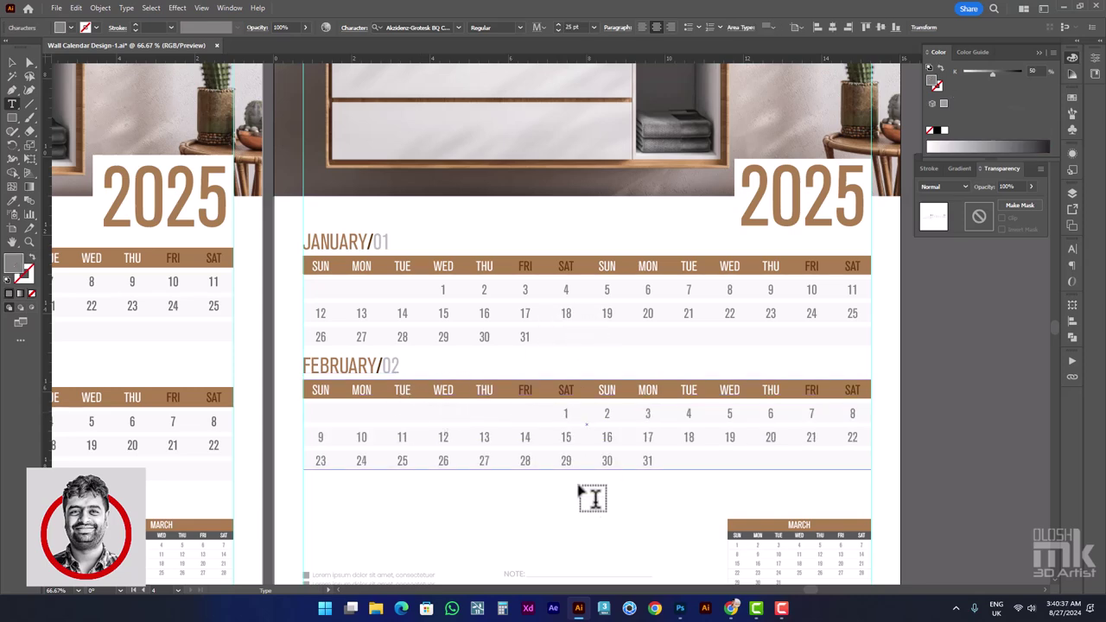
{"action": "left_click_drag", "start_coordinate": [559, 462], "coordinate": [745, 469]}
{"action": "key", "text": "BackSpace"}
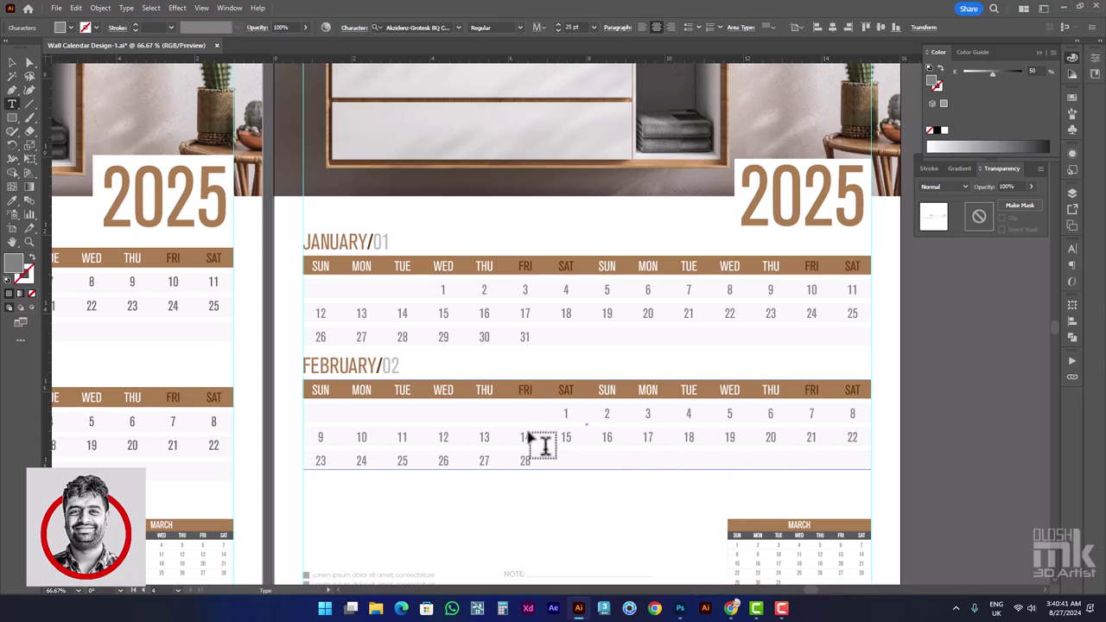
Edit the March mini-calendar dates, then return to the Selection tool and deselect
{"action": "scroll", "coordinate": [572, 444], "scroll_direction": "down", "scroll_amount": 2}
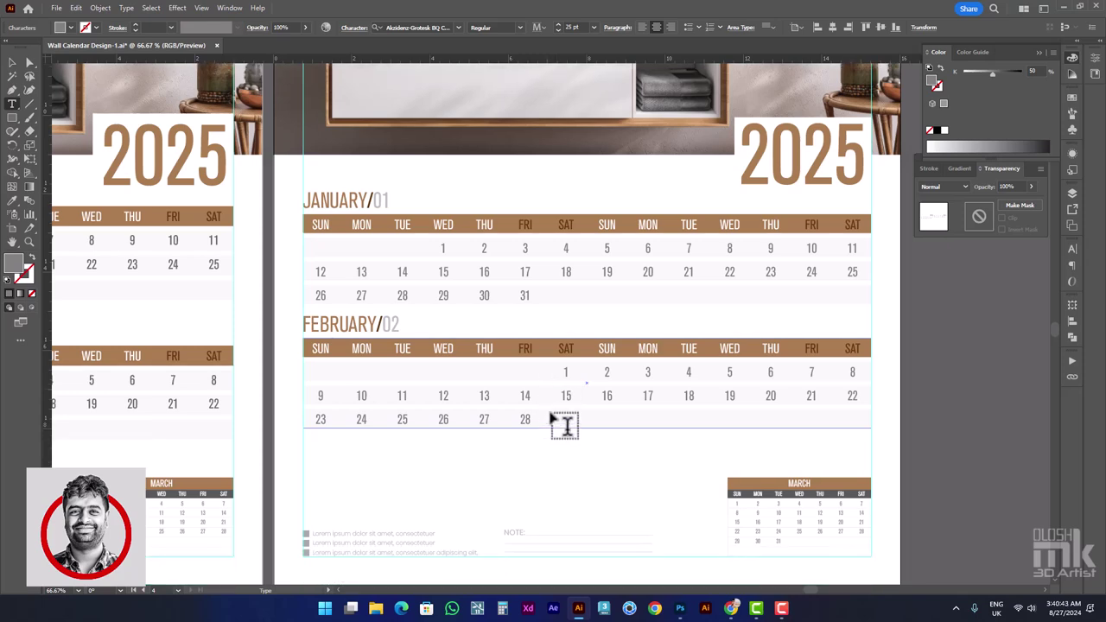
{"action": "left_click", "coordinate": [799, 522]}
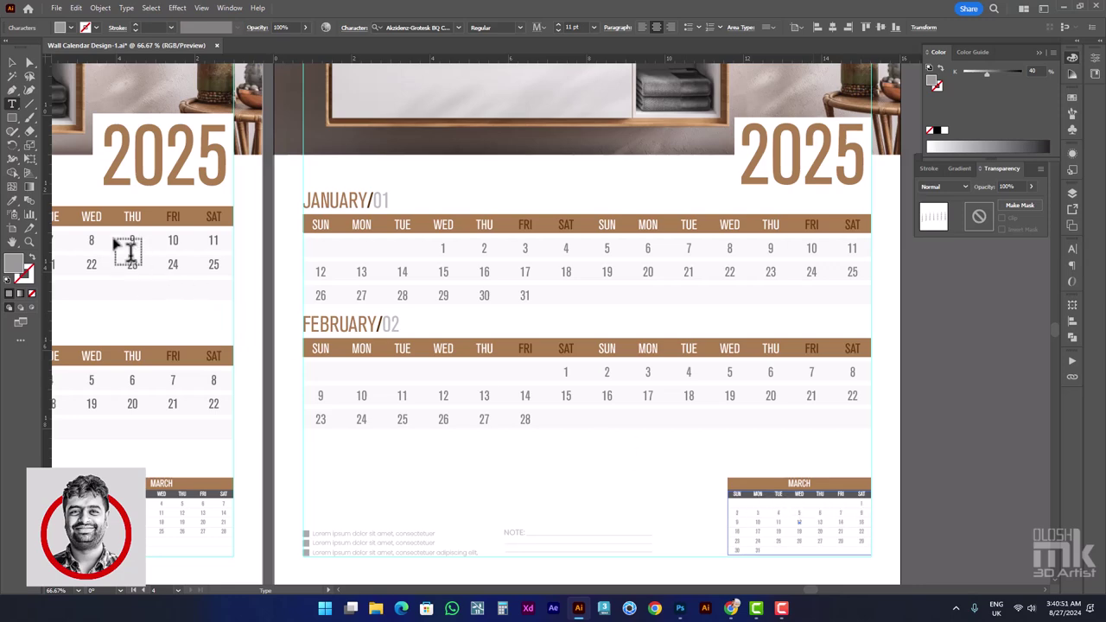
{"action": "key", "text": "Escape"}
{"action": "key", "text": "v"}
{"action": "left_click", "coordinate": [437, 467]}
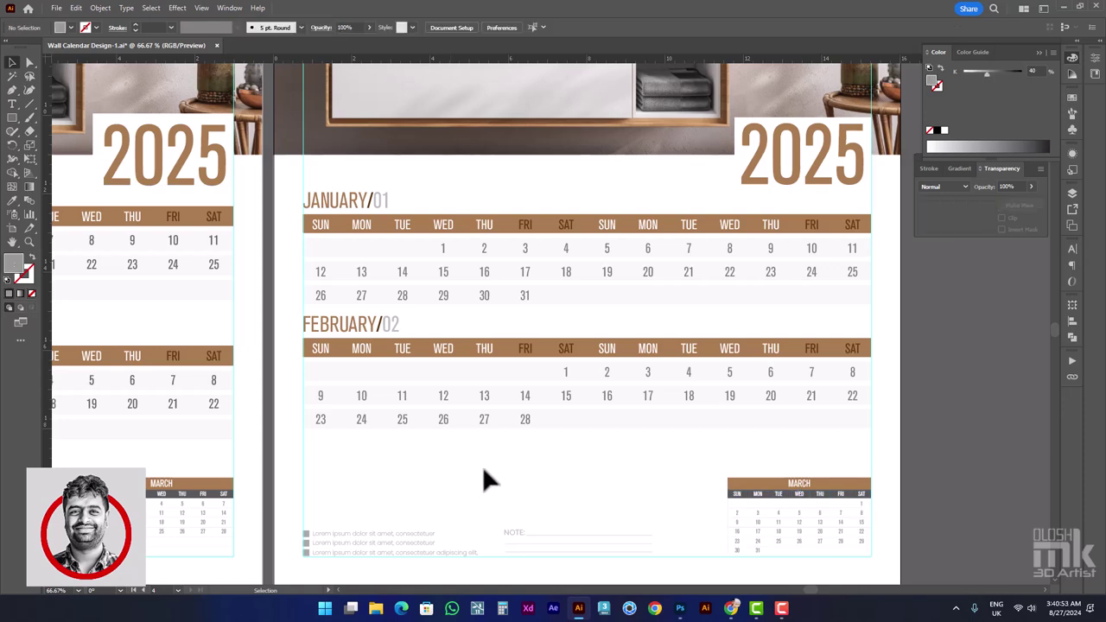
{"action": "left_click_drag", "start_coordinate": [685, 496], "coordinate": [660, 453]}
Nudge the January and February tables together, then February alone slightly down
{"action": "key", "text": "ctrl+minus"}
{"action": "key", "text": "ctrl+minus"}
{"action": "scroll", "coordinate": [535, 346], "scroll_direction": "up", "scroll_amount": 1}
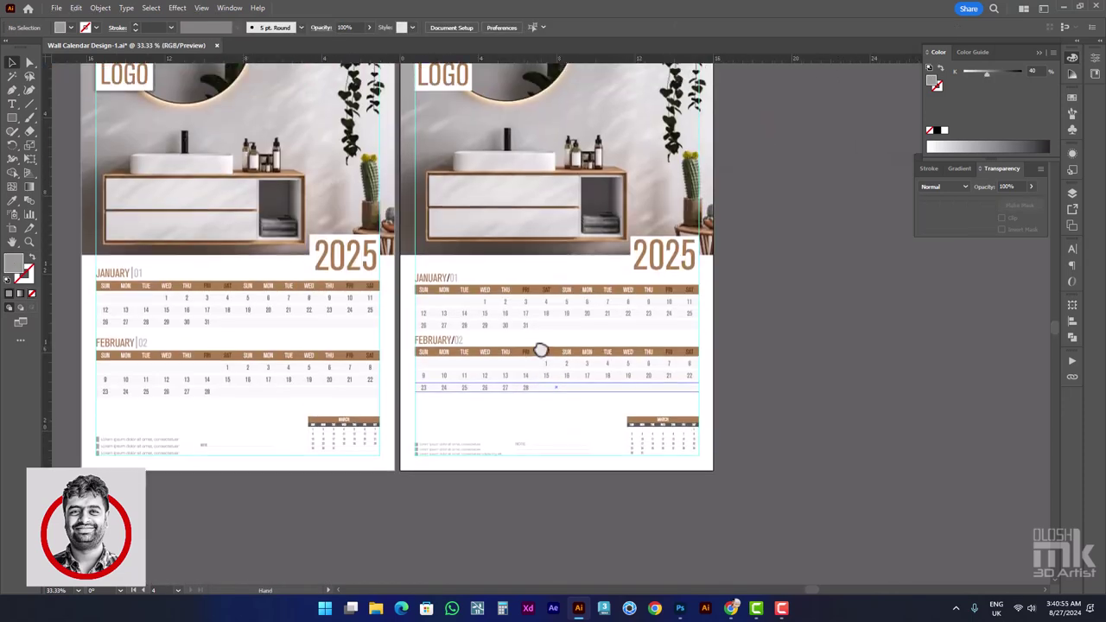
{"action": "scroll", "coordinate": [545, 364], "scroll_direction": "up", "scroll_amount": 1}
{"action": "left_click", "coordinate": [538, 357]}
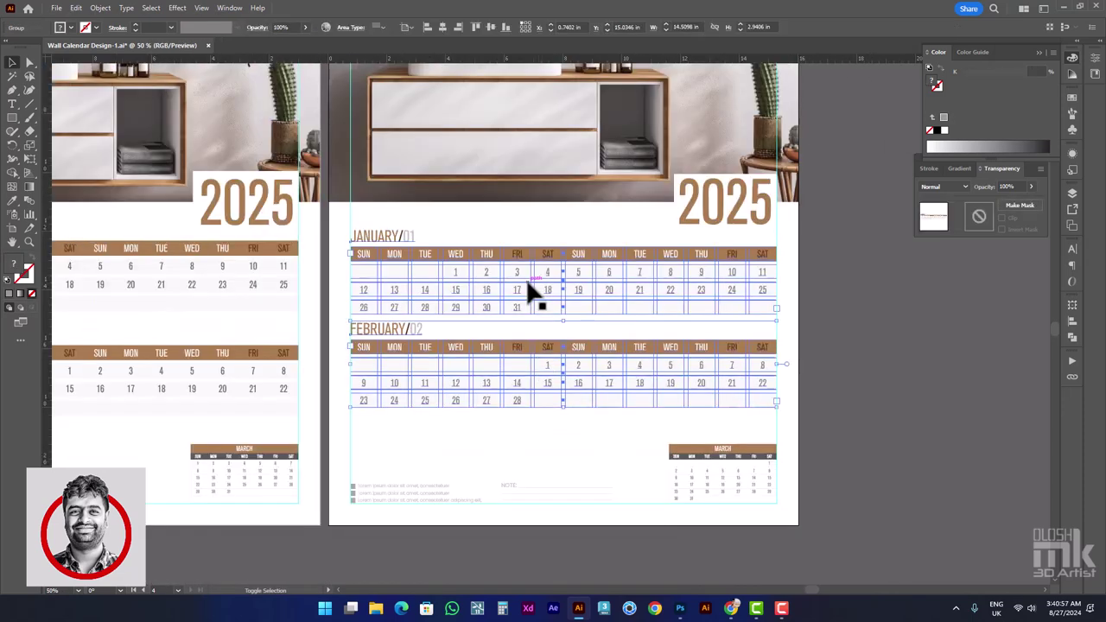
{"action": "left_click", "coordinate": [529, 288], "text": "shift"}
{"action": "key", "text": "shift+Down"}
{"action": "key", "text": "shift+Down"}
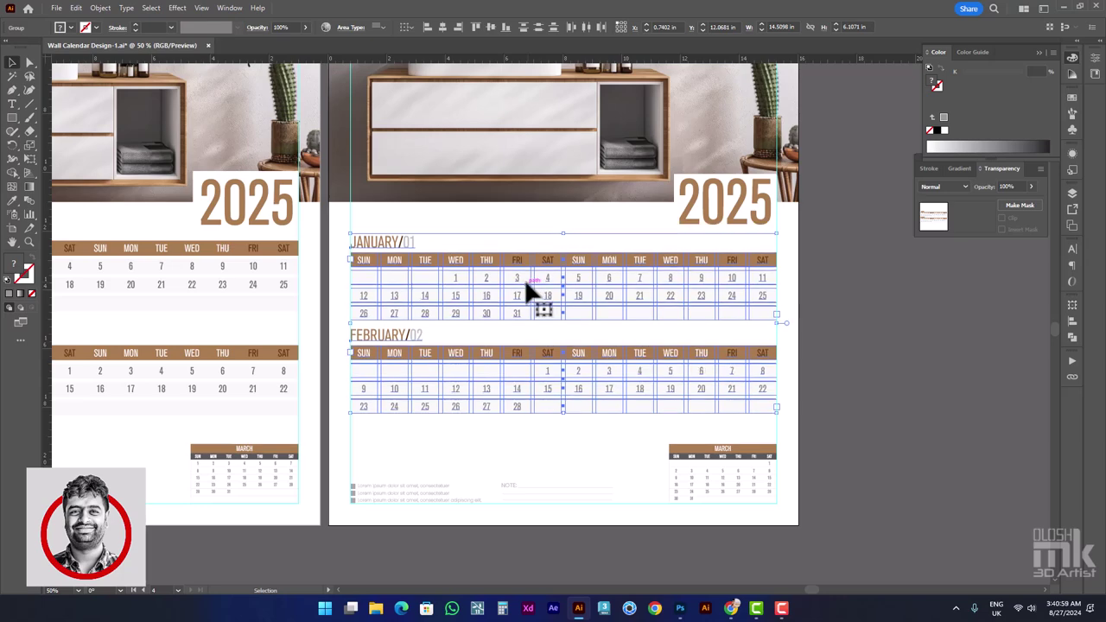
{"action": "key", "text": "Up"}
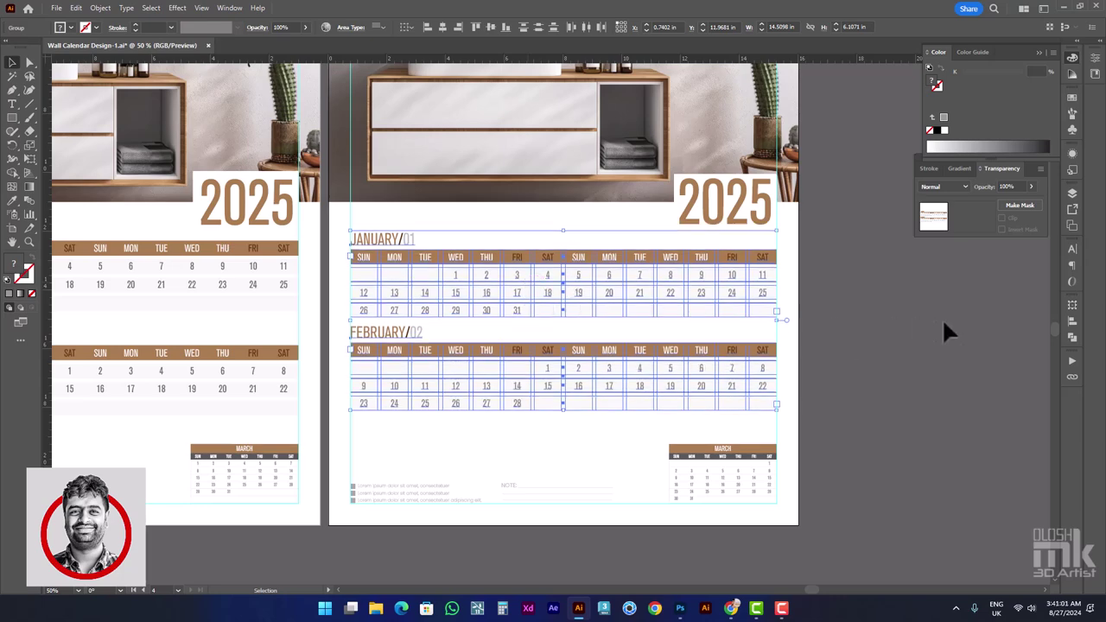
{"action": "left_click", "coordinate": [942, 320]}
{"action": "left_click", "coordinate": [553, 383]}
{"action": "key", "text": "Down"}
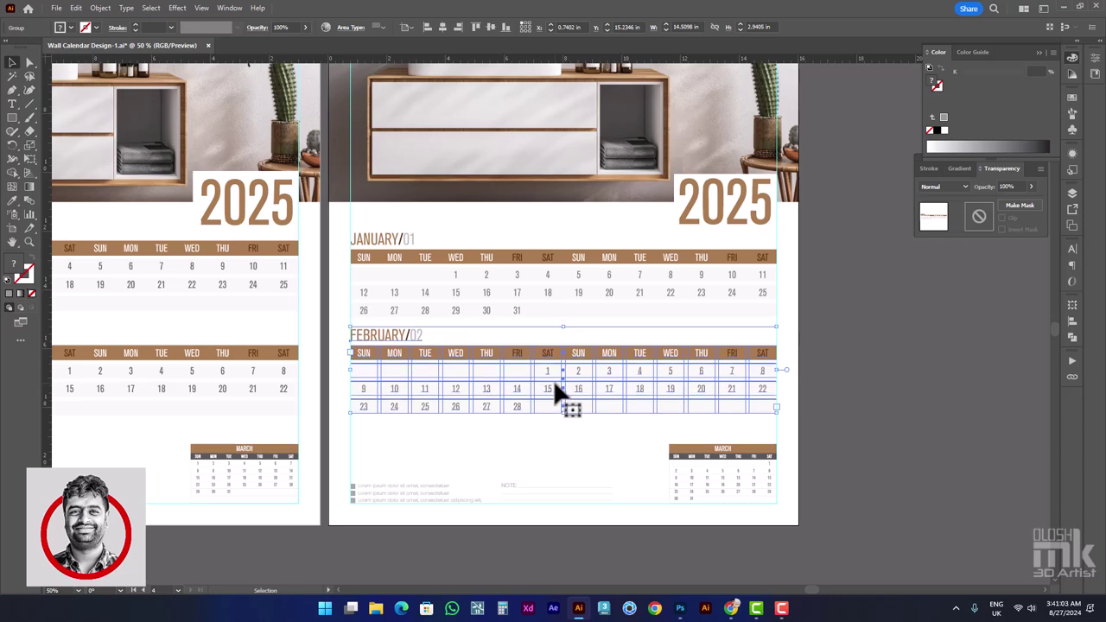
{"action": "left_click", "coordinate": [919, 444]}
Zoom out and select Artboard 5, the second calendar page, with the Artboard tool
{"action": "key", "text": "ctrl+minus"}
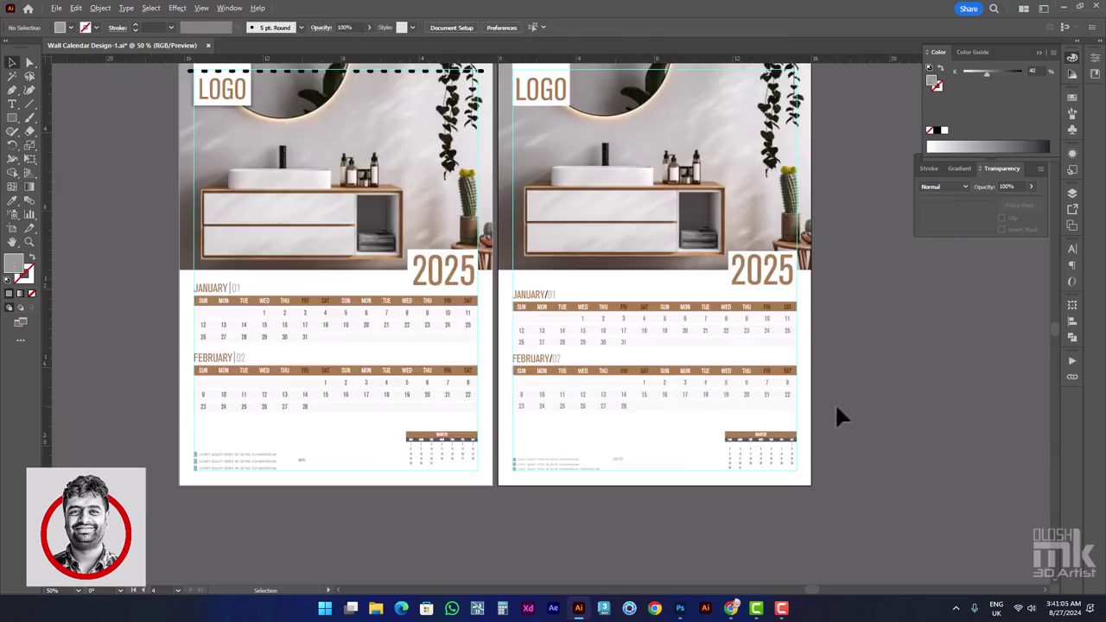
{"action": "mouse_move", "coordinate": [821, 324]}
{"action": "left_mouse_down"}
{"action": "mouse_move", "coordinate": [815, 367]}
{"action": "mouse_move", "coordinate": [792, 366]}
{"action": "left_mouse_up"}
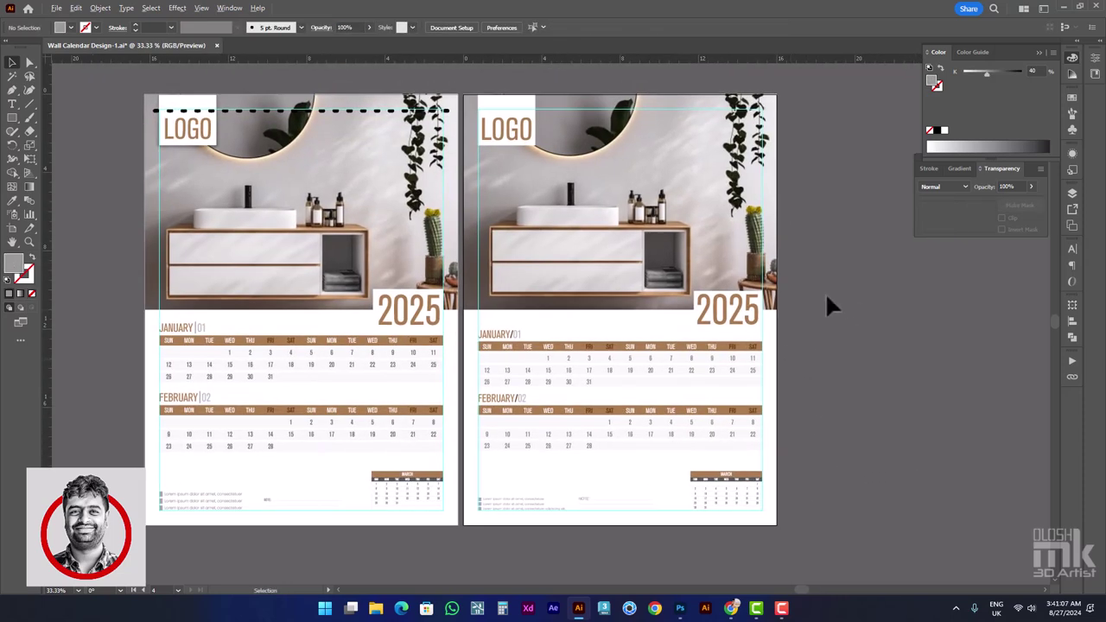
{"action": "scroll", "coordinate": [827, 306], "scroll_direction": "right", "scroll_amount": 2}
{"action": "scroll", "coordinate": [829, 324], "scroll_direction": "right", "scroll_amount": 1}
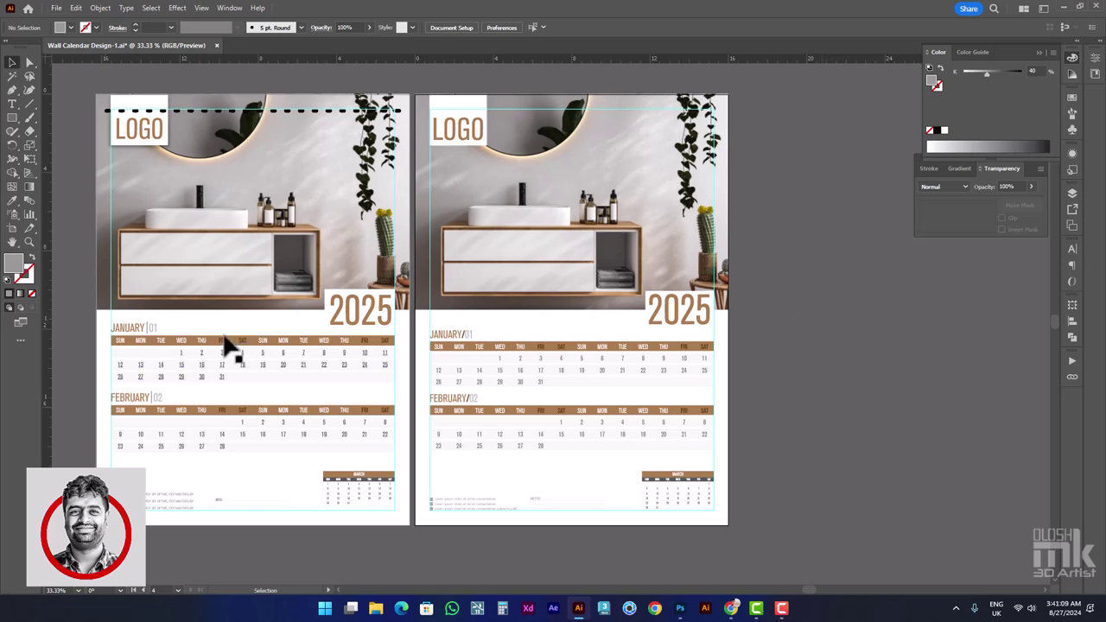
{"action": "left_click", "coordinate": [12, 228]}
{"action": "left_click_drag", "start_coordinate": [811, 243], "coordinate": [502, 242]}
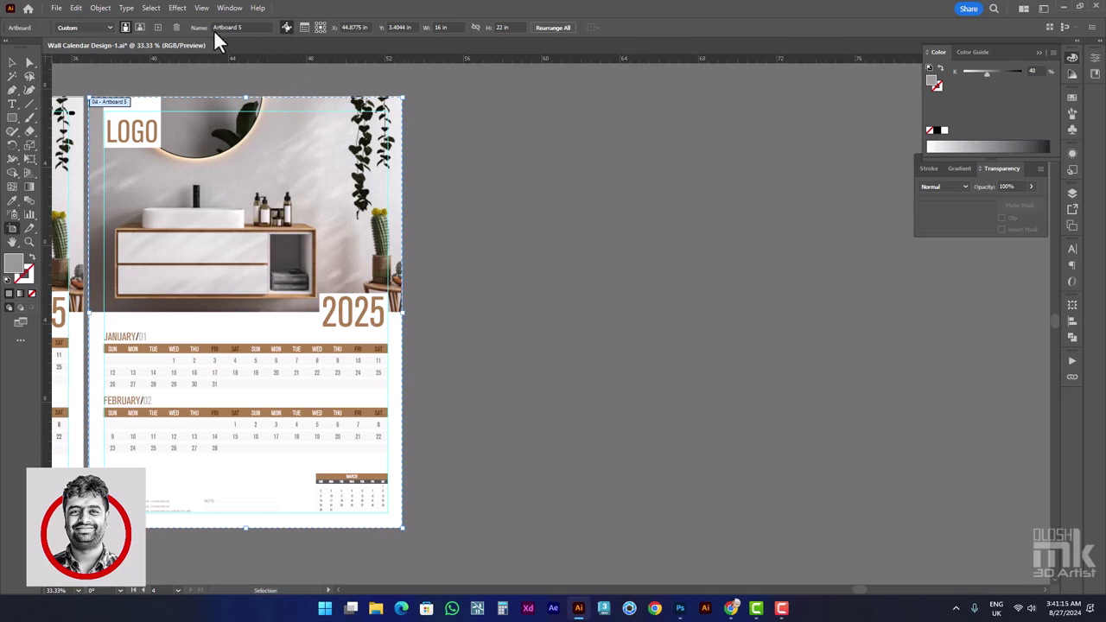
Add blank 16 × 22 in artboards up to Artboard 10 and zoom out to view them
{"action": "left_click", "coordinate": [156, 27]}
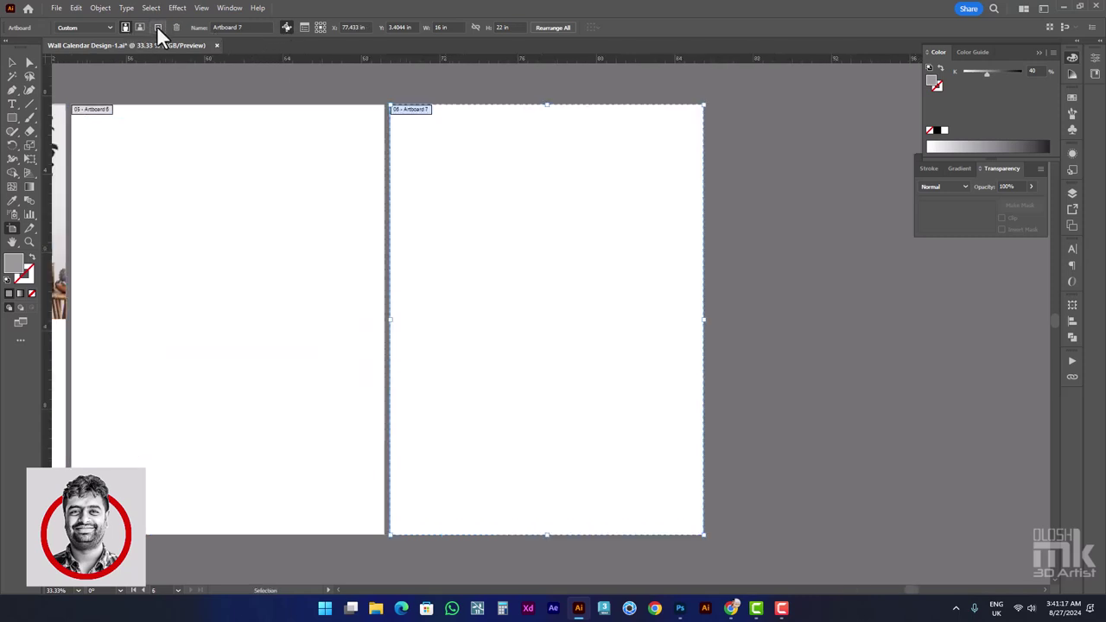
{"action": "key", "text": "ctrl+minus"}
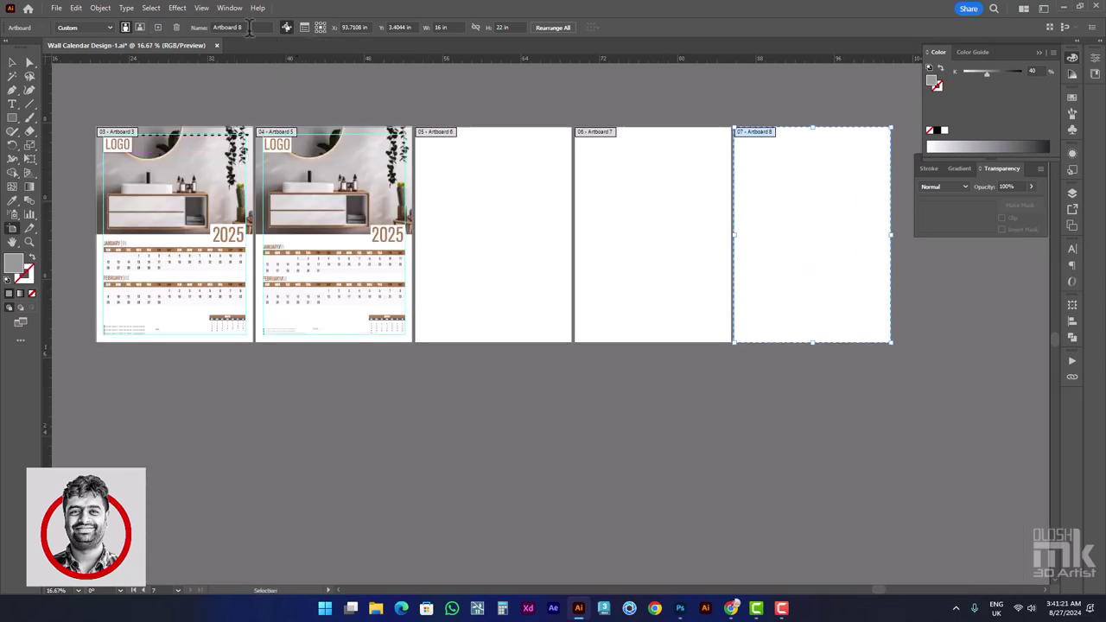
{"action": "left_click", "coordinate": [159, 27]}
{"action": "left_click", "coordinate": [158, 27]}
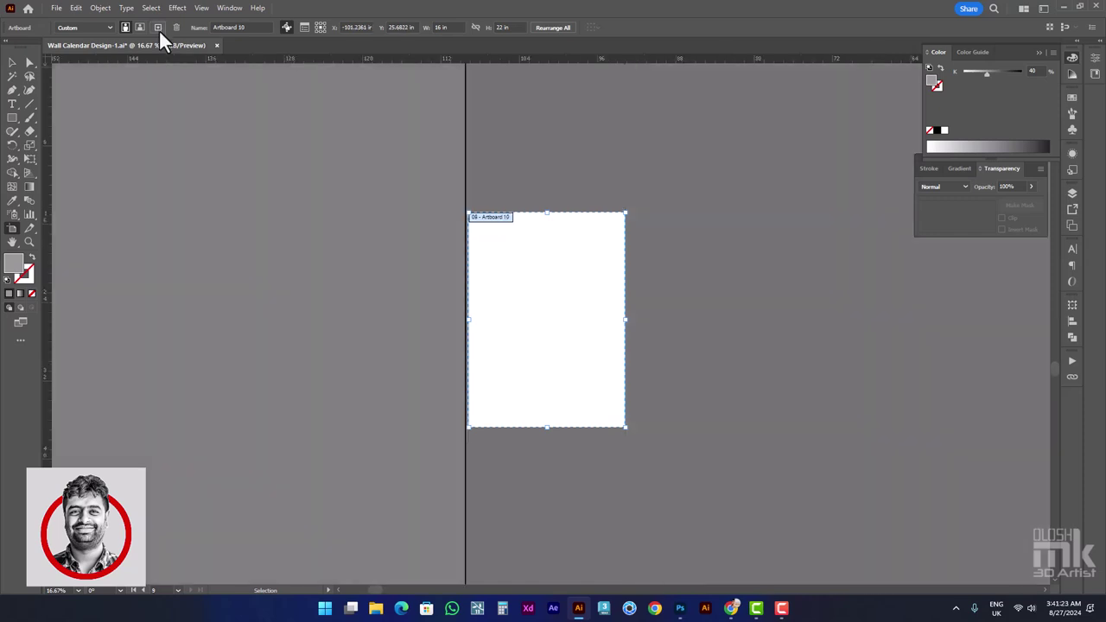
{"action": "scroll", "coordinate": [507, 302], "scroll_direction": "down", "scroll_amount": 1}
{"action": "scroll", "coordinate": [506, 301], "scroll_direction": "down", "scroll_amount": 2}
{"action": "scroll", "coordinate": [507, 301], "scroll_direction": "down", "scroll_amount": 1}
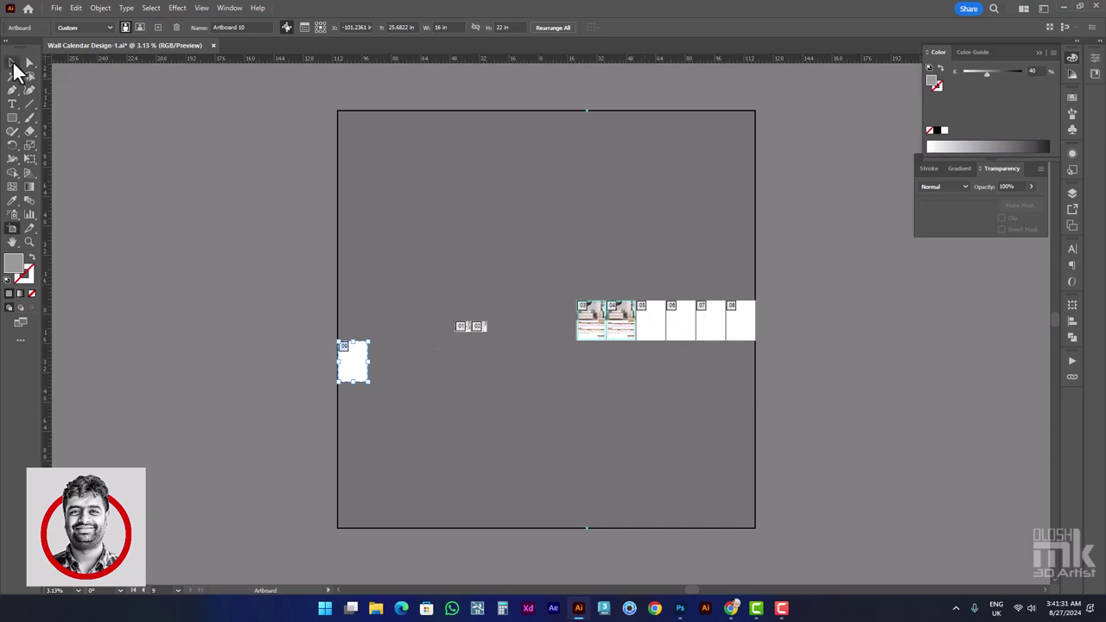
Try a two-column Rearrange All of the artboards, then undo it
{"action": "left_click", "coordinate": [554, 28]}
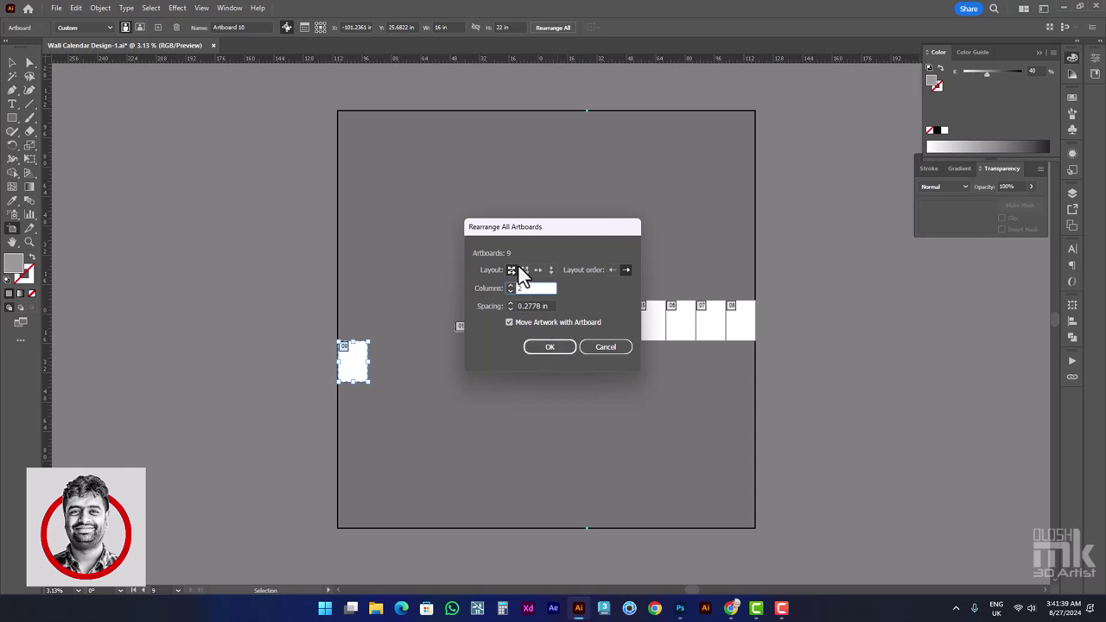
{"action": "left_click", "coordinate": [524, 288]}
{"action": "left_click", "coordinate": [542, 349]}
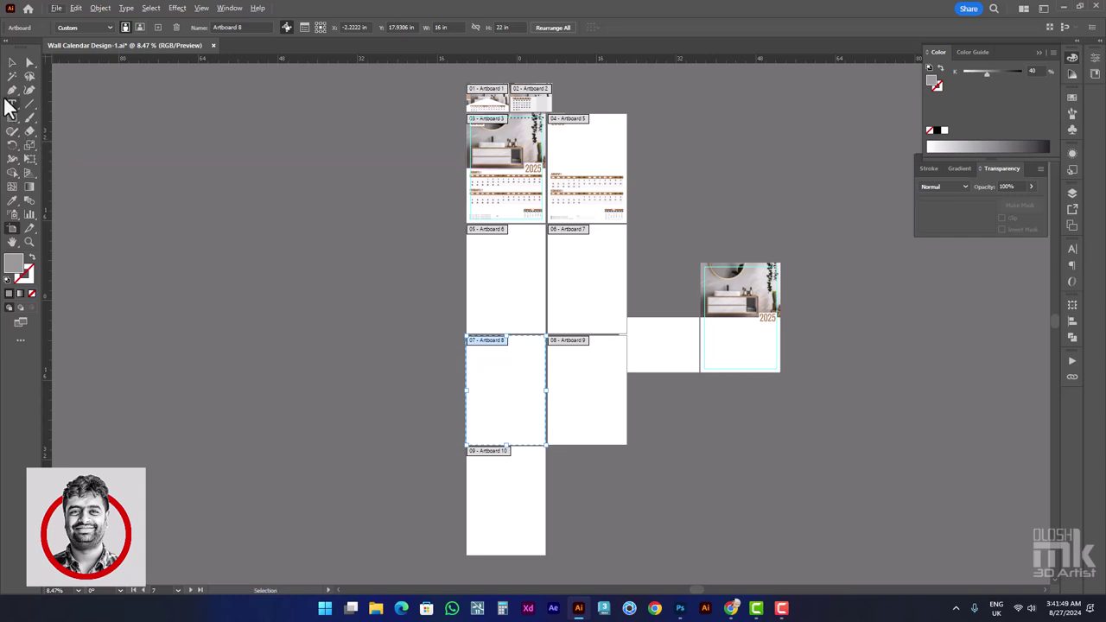
{"action": "left_click", "coordinate": [12, 62]}
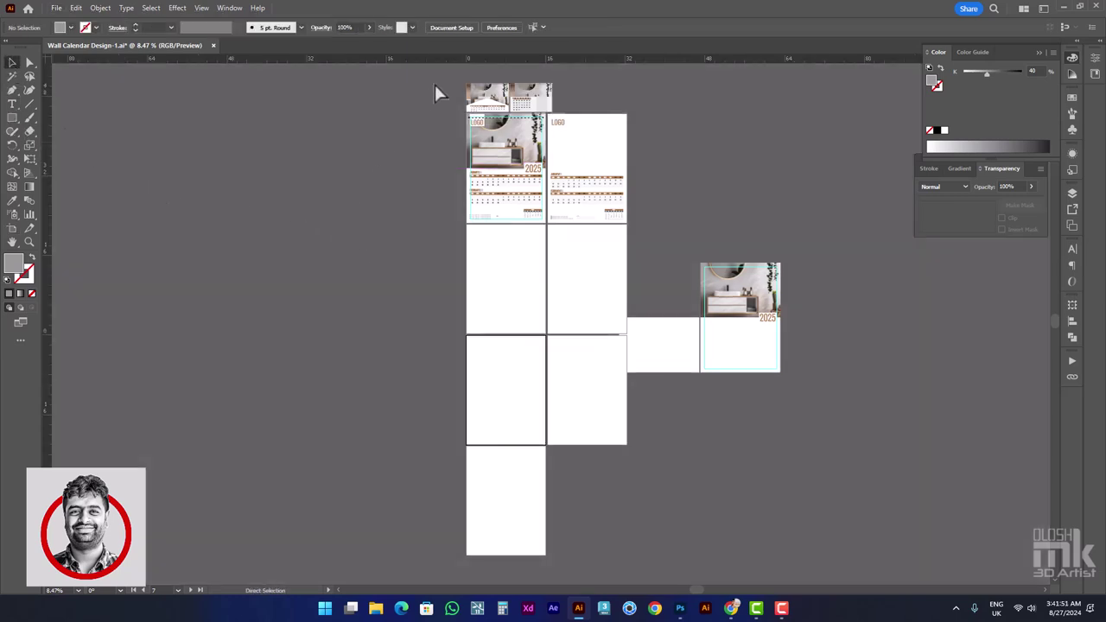
{"action": "key", "text": "ctrl+z"}
{"action": "key", "text": "ctrl+z"}
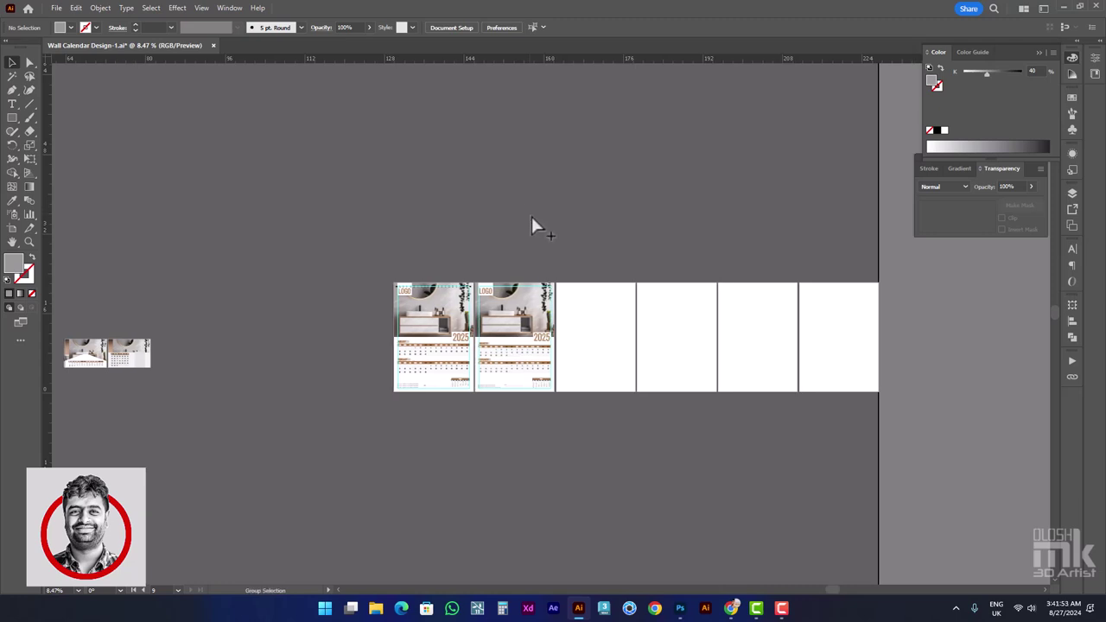
{"action": "key", "text": "ctrl+z"}
Delete the small thumbnail images and the two small leftover artboards
{"action": "left_click", "coordinate": [544, 211]}
{"action": "left_click", "coordinate": [134, 349]}
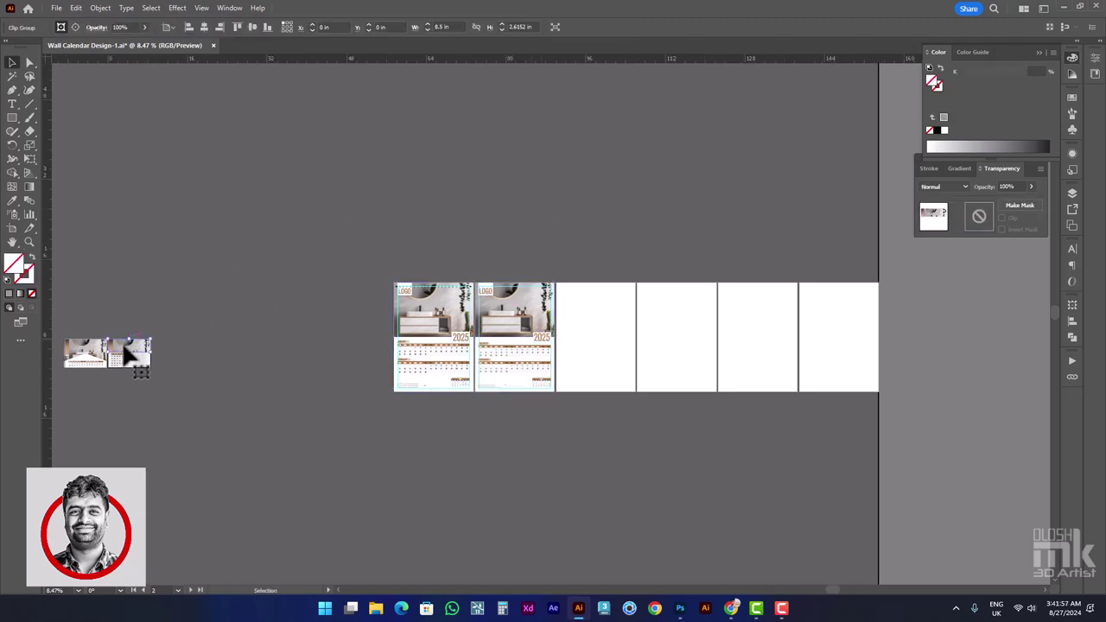
{"action": "key", "text": "Delete"}
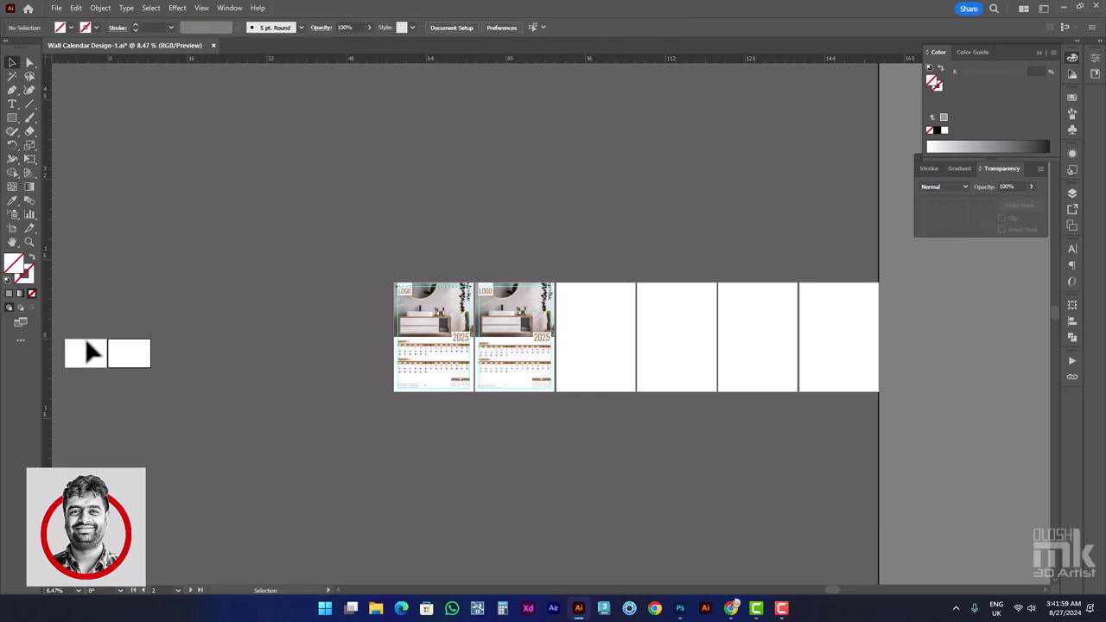
{"action": "left_click", "coordinate": [12, 229]}
{"action": "left_click", "coordinate": [130, 354]}
{"action": "key", "text": "Delete"}
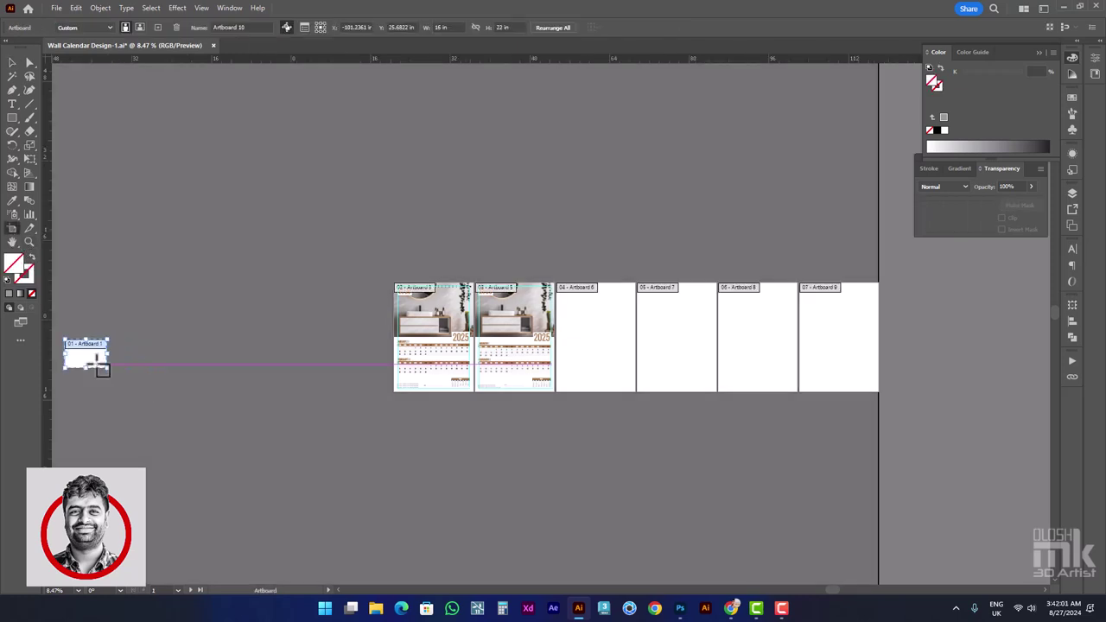
{"action": "left_click", "coordinate": [86, 355]}
{"action": "key", "text": "Delete"}
{"action": "left_click", "coordinate": [12, 62]}
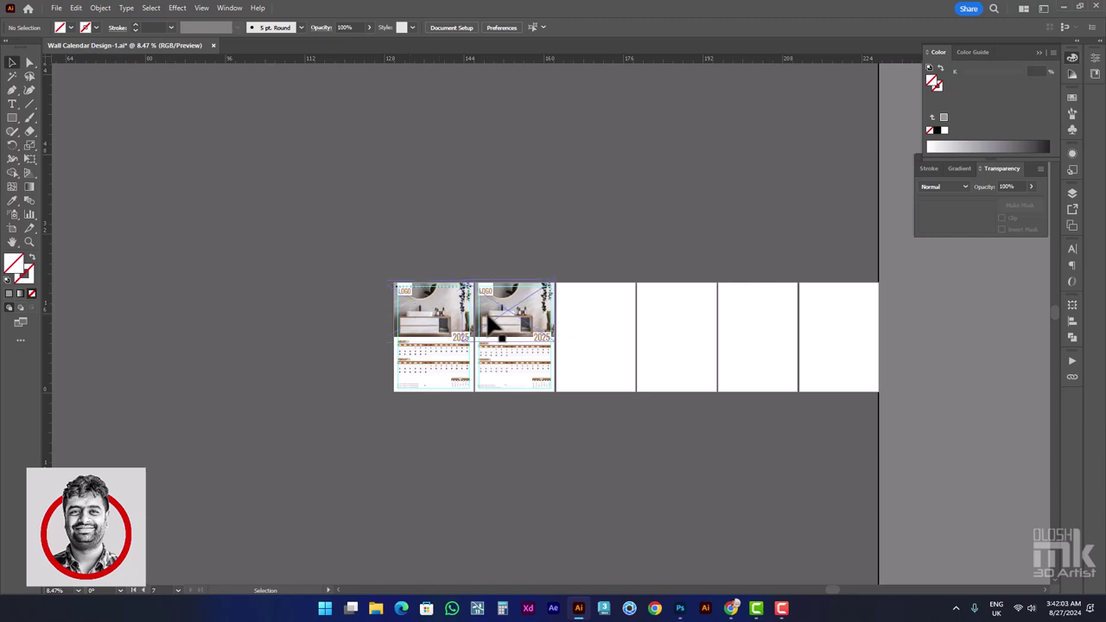
Rearrange all artboards into 2 columns and confirm
{"action": "left_click", "coordinate": [489, 323]}
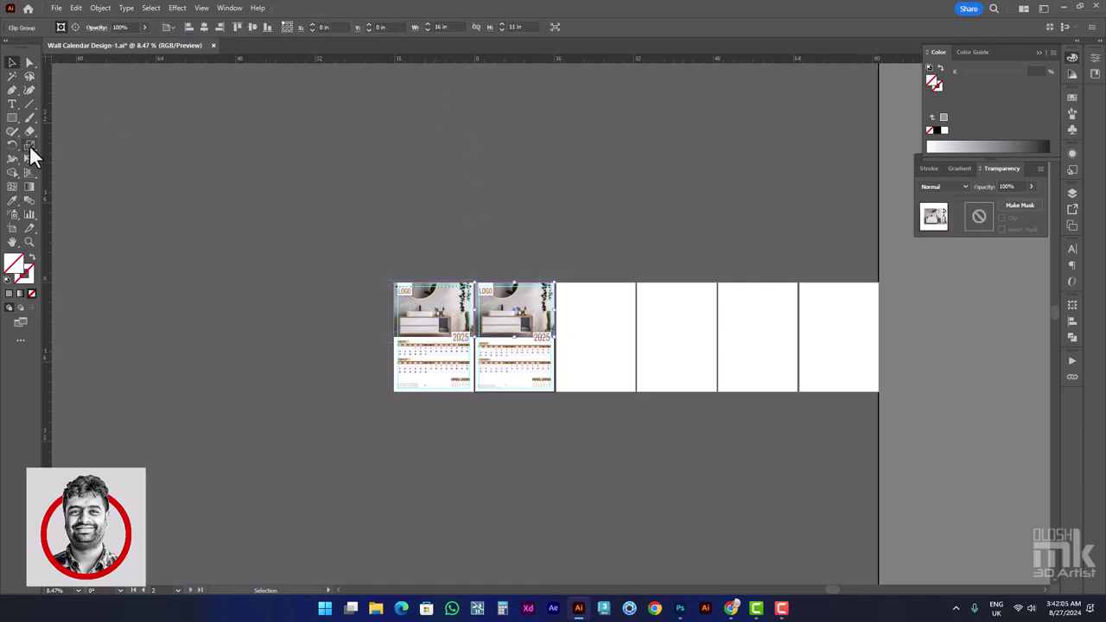
{"action": "left_click", "coordinate": [15, 229]}
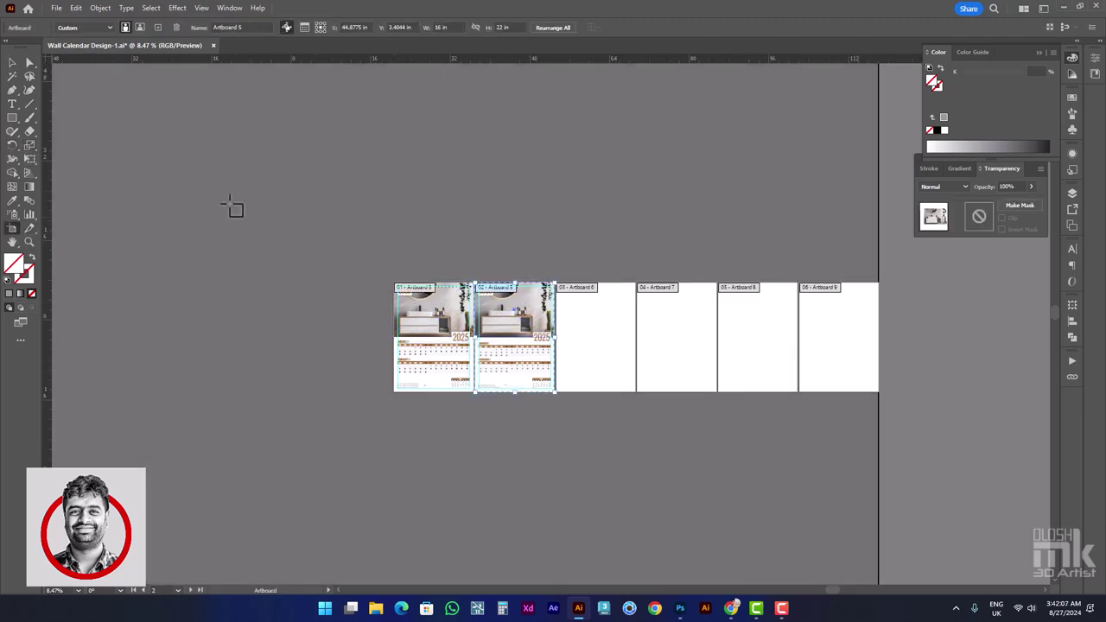
{"action": "left_click", "coordinate": [549, 29]}
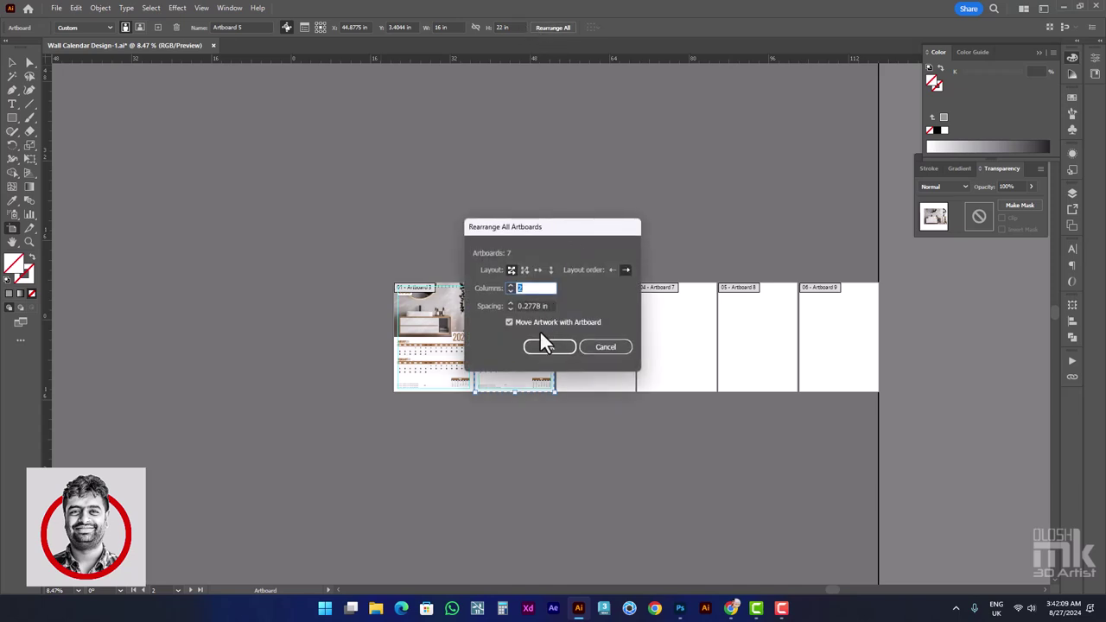
{"action": "left_click", "coordinate": [557, 345]}
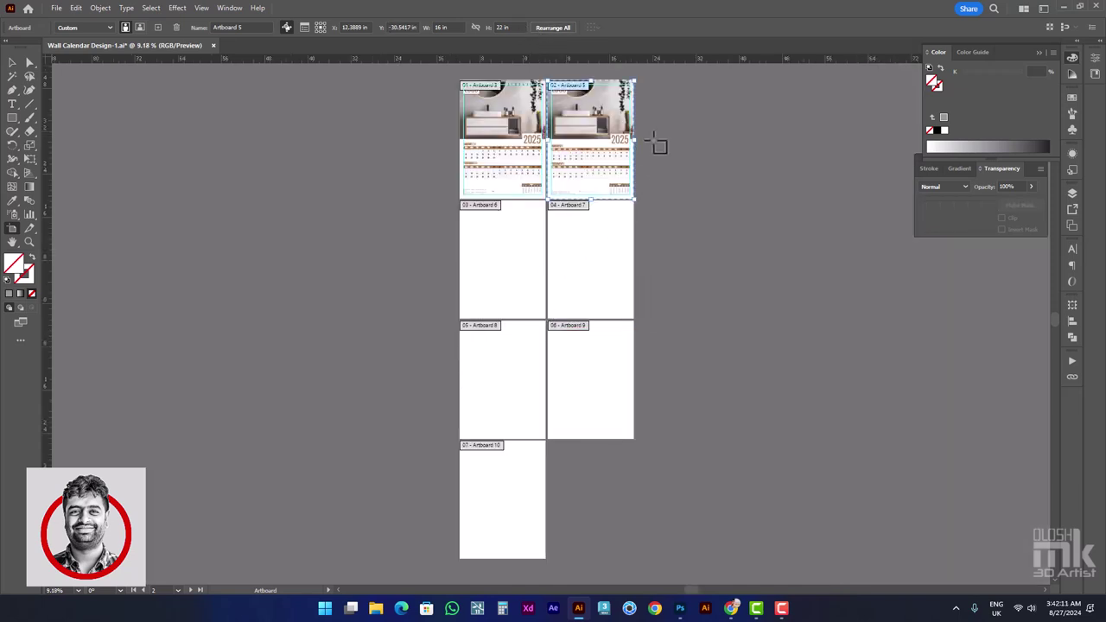
{"action": "left_click", "coordinate": [12, 62]}
Move the January/February calendar design onto the empty artboard
{"action": "scroll", "coordinate": [511, 245], "scroll_direction": "up", "scroll_amount": 3}
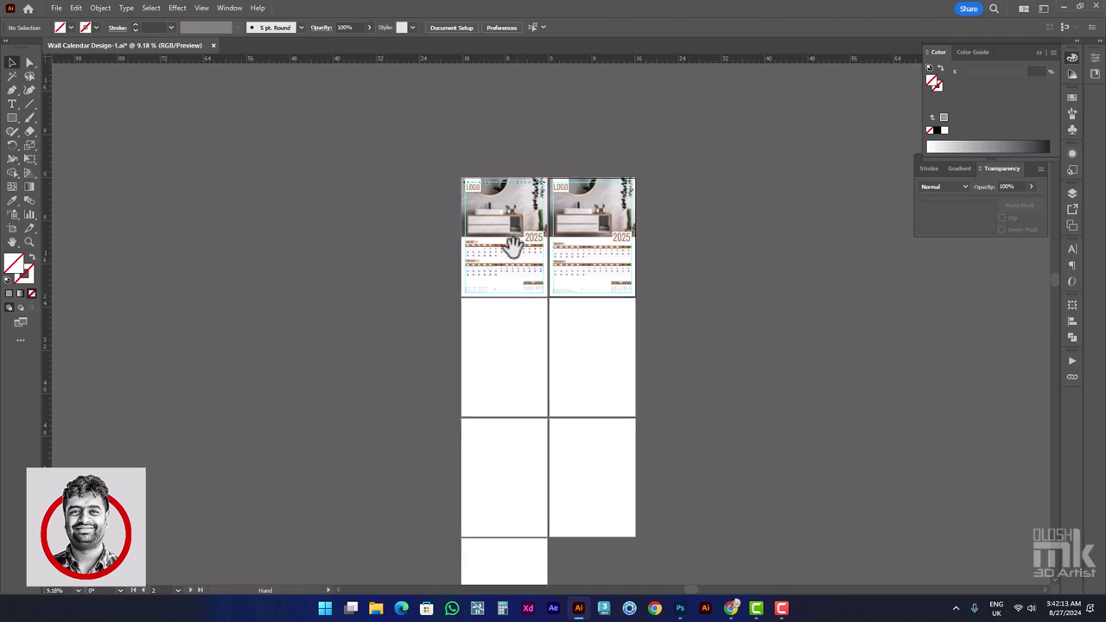
{"action": "scroll", "coordinate": [477, 206], "scroll_direction": "up", "scroll_amount": 1}
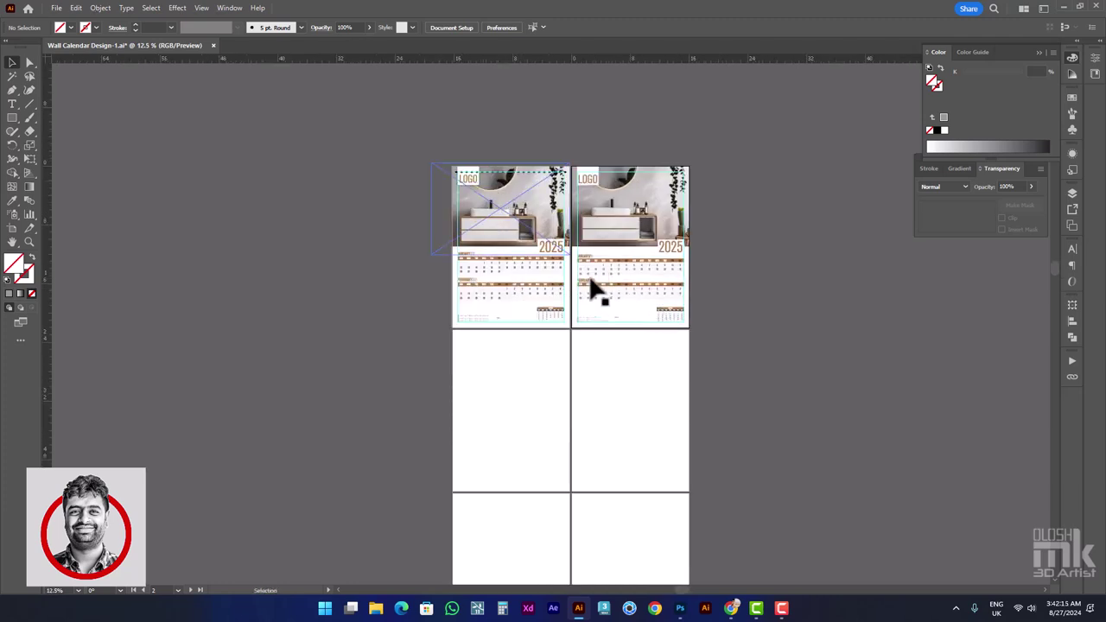
{"action": "left_click_drag", "start_coordinate": [557, 337], "coordinate": [560, 291]}
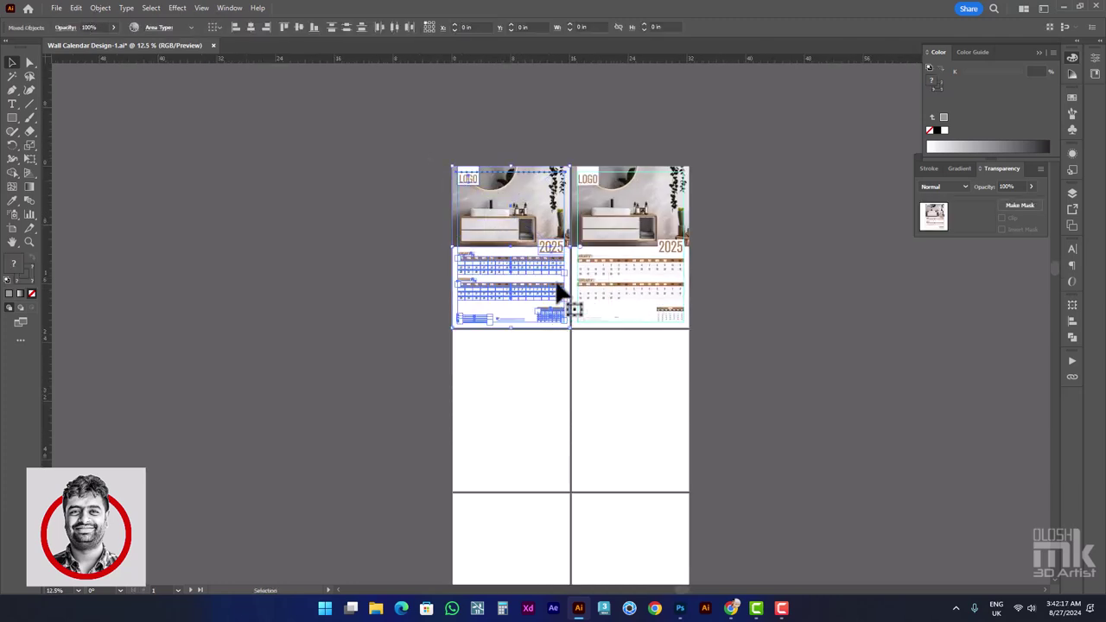
{"action": "left_click_drag", "start_coordinate": [547, 249], "coordinate": [335, 247]}
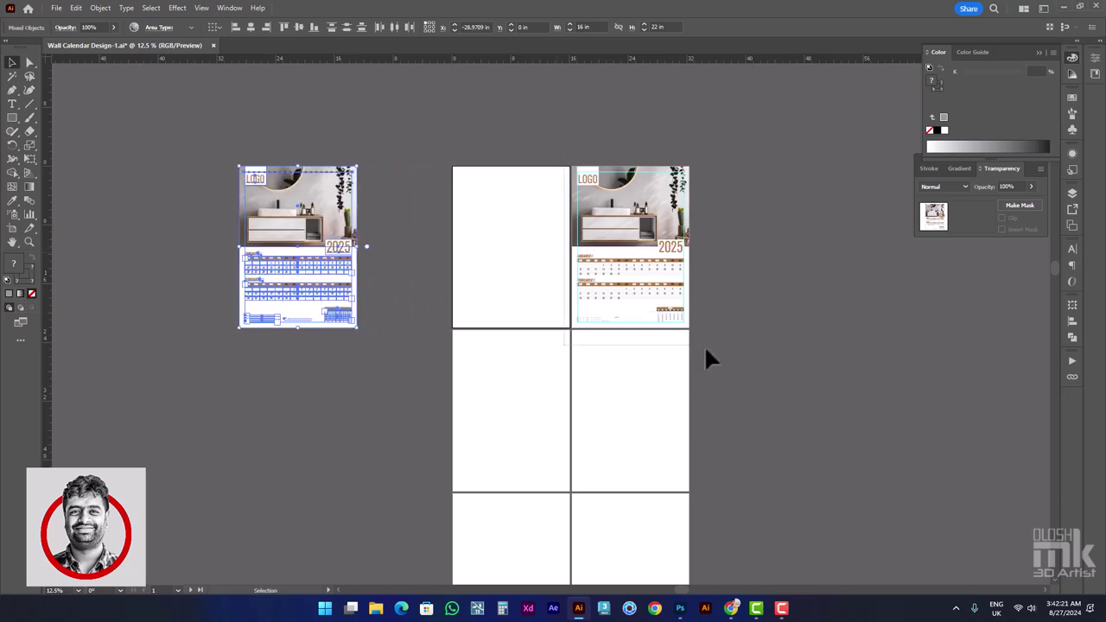
{"action": "left_click", "coordinate": [666, 281]}
{"action": "left_click_drag", "start_coordinate": [666, 281], "coordinate": [551, 281]}
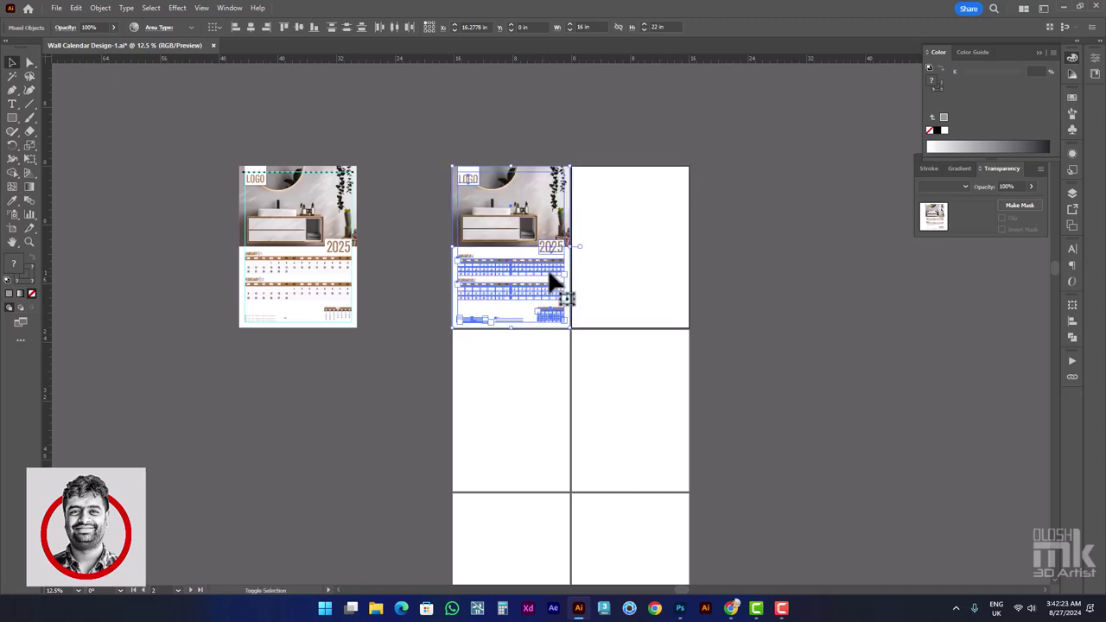
{"action": "left_click", "coordinate": [610, 239]}
Select every part of the calendar design and group it with Ctrl+G
{"action": "scroll", "coordinate": [568, 178], "scroll_direction": "up", "scroll_amount": 1}
{"action": "scroll", "coordinate": [570, 177], "scroll_direction": "up", "scroll_amount": 4}
{"action": "scroll", "coordinate": [579, 182], "scroll_direction": "up", "scroll_amount": 1}
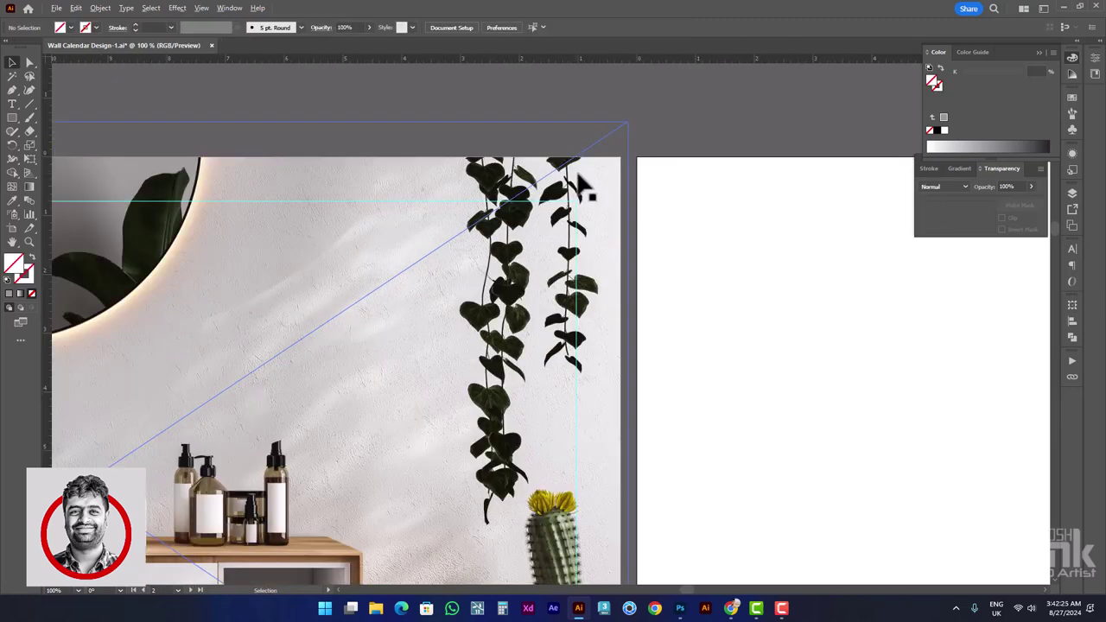
{"action": "scroll", "coordinate": [580, 184], "scroll_direction": "down", "scroll_amount": 4}
{"action": "left_click", "coordinate": [509, 255]}
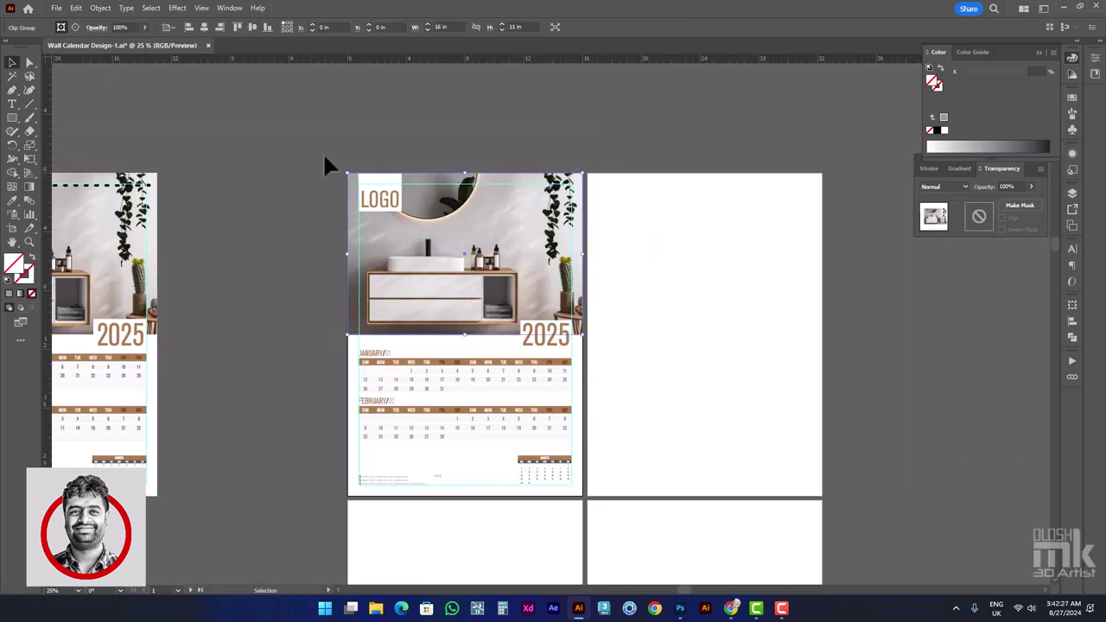
{"action": "left_click_drag", "start_coordinate": [537, 518], "coordinate": [582, 510]}
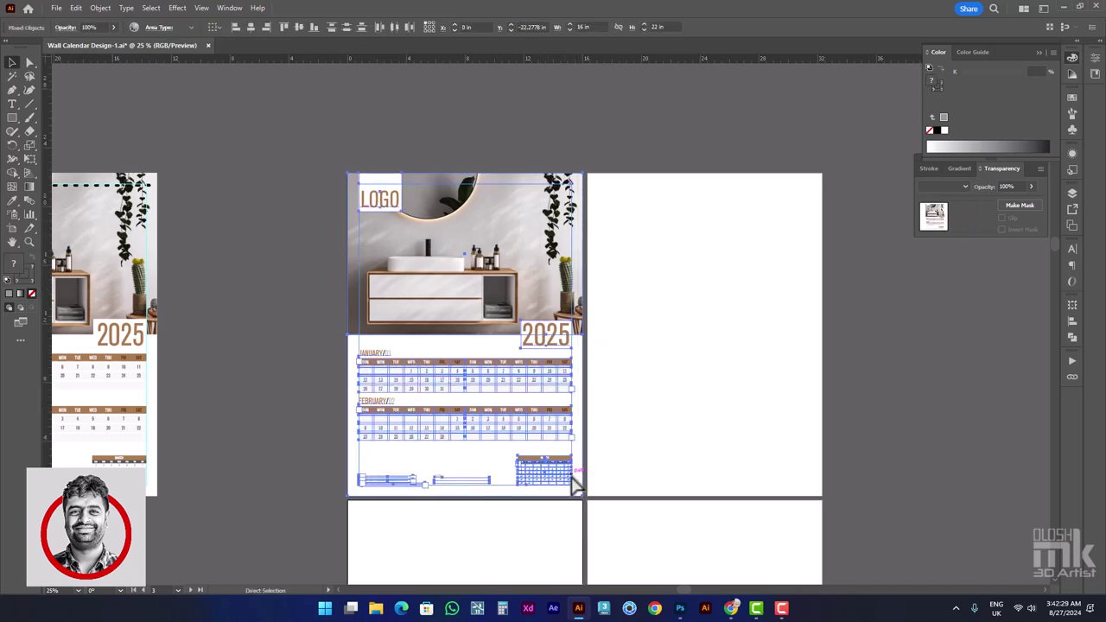
{"action": "key", "text": "ctrl+g"}
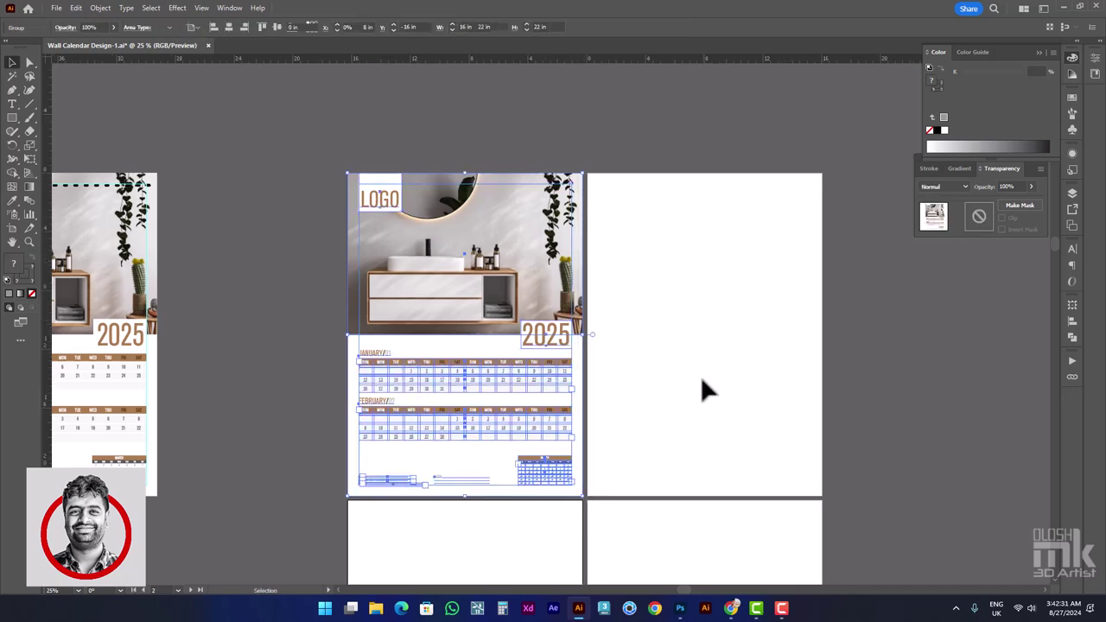
{"action": "left_click", "coordinate": [686, 381]}
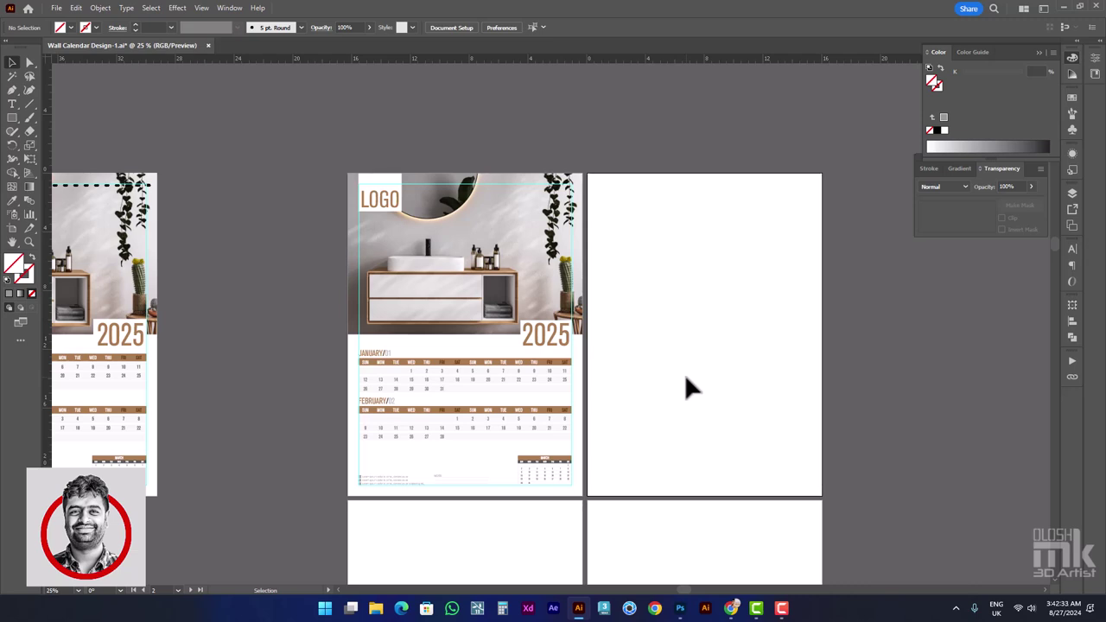
Paste a calendar copy onto the right artboard and align it to the top edge
{"action": "key", "text": "a"}
{"action": "key", "text": "ctrl+f"}
{"action": "scroll", "coordinate": [714, 157], "scroll_direction": "up", "scroll_amount": 3}
{"action": "left_click_drag", "start_coordinate": [713, 157], "coordinate": [723, 430]}
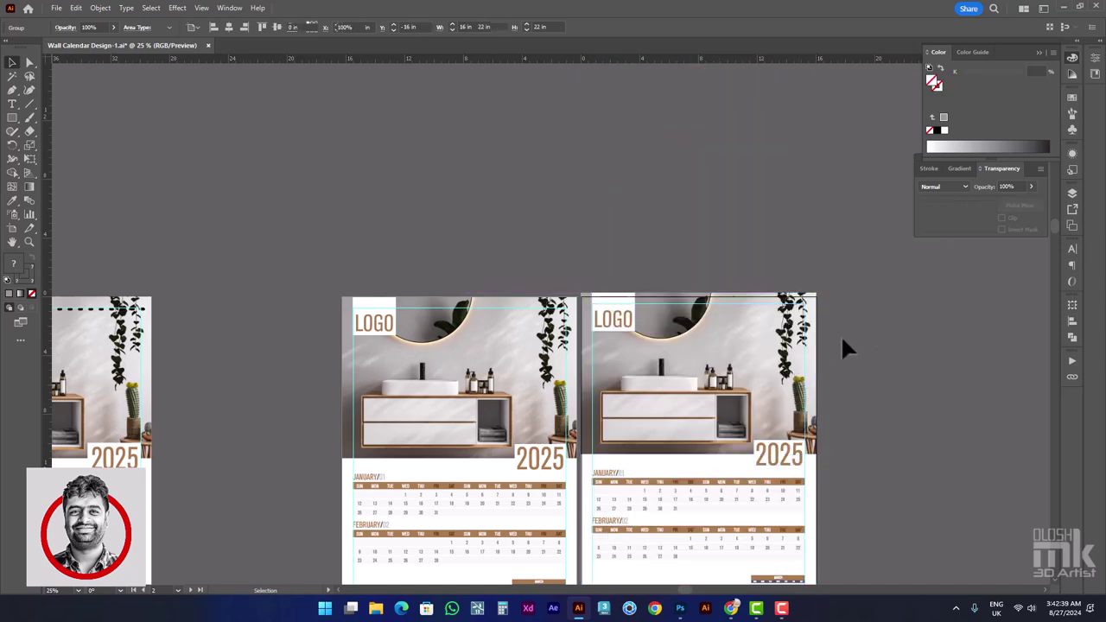
{"action": "left_click", "coordinate": [290, 26]}
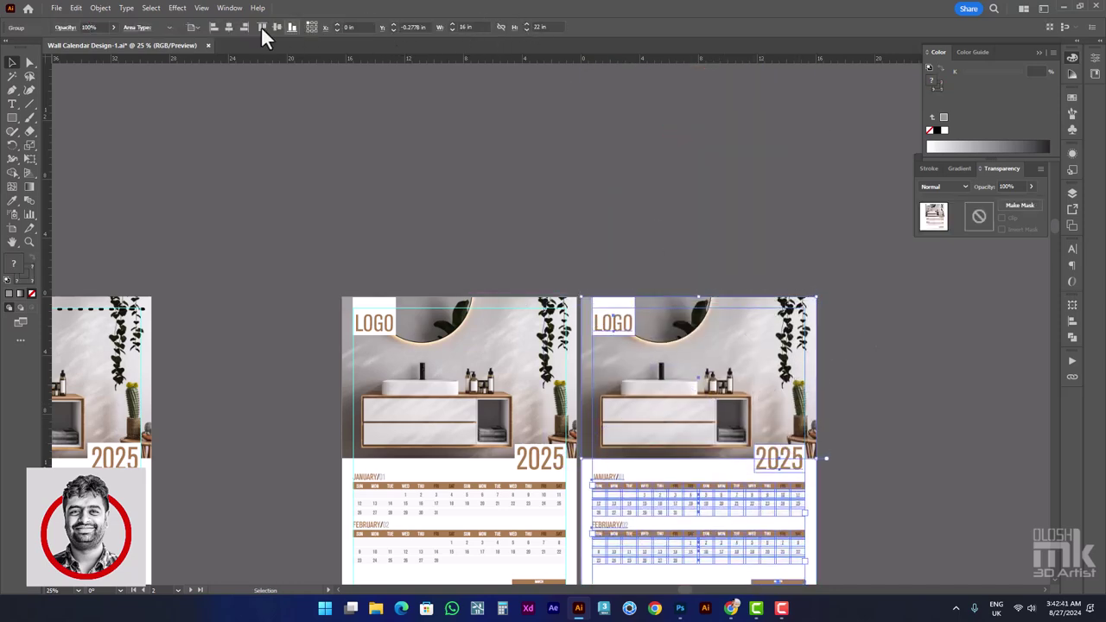
{"action": "left_click", "coordinate": [289, 130]}
Paste calendar copies in place onto the lower-left and lower-right pages
{"action": "scroll", "coordinate": [552, 345], "scroll_direction": "down", "scroll_amount": 3}
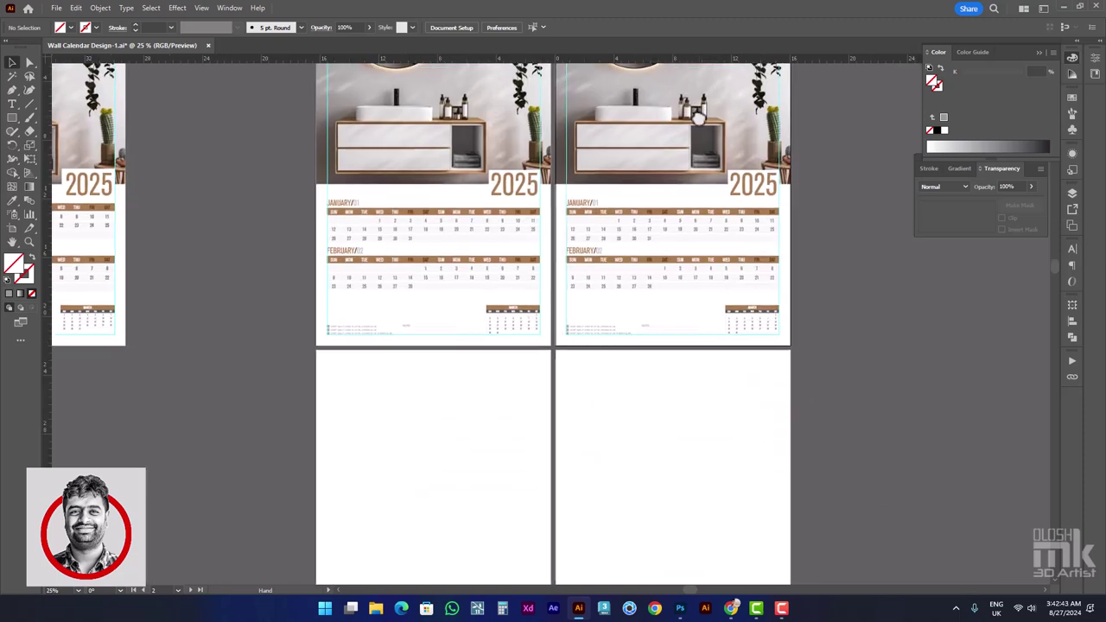
{"action": "mouse_move", "coordinate": [704, 150]}
{"action": "left_mouse_down"}
{"action": "mouse_move", "coordinate": [484, 548]}
{"action": "mouse_move", "coordinate": [557, 458]}
{"action": "left_mouse_up"}
{"action": "key", "text": "ctrl+z"}
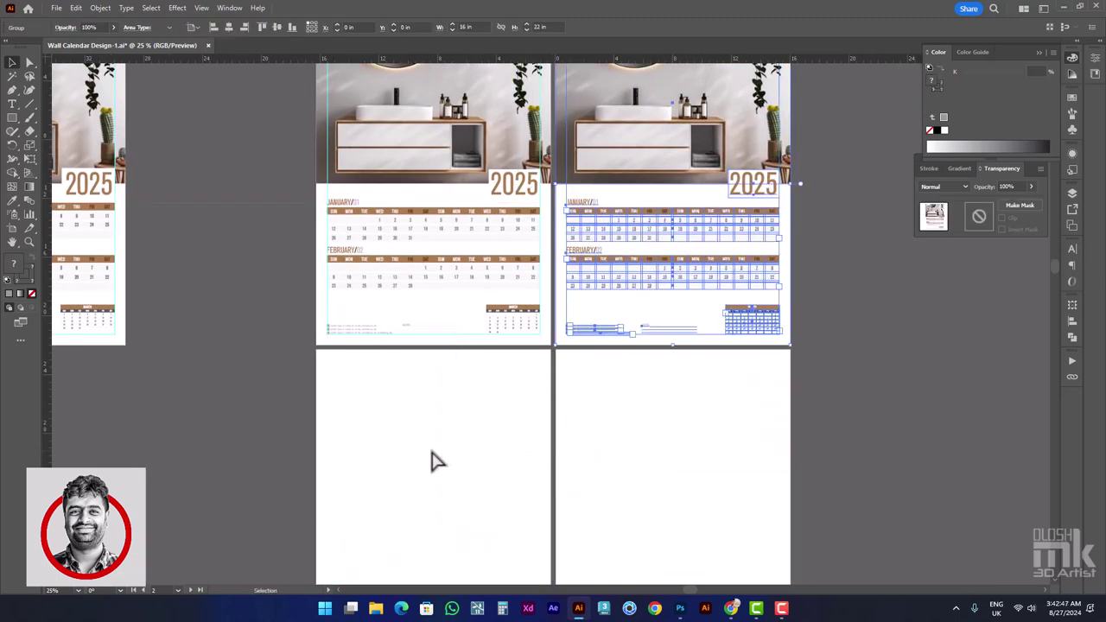
{"action": "left_click", "coordinate": [430, 447]}
{"action": "key", "text": "ctrl+shift+v"}
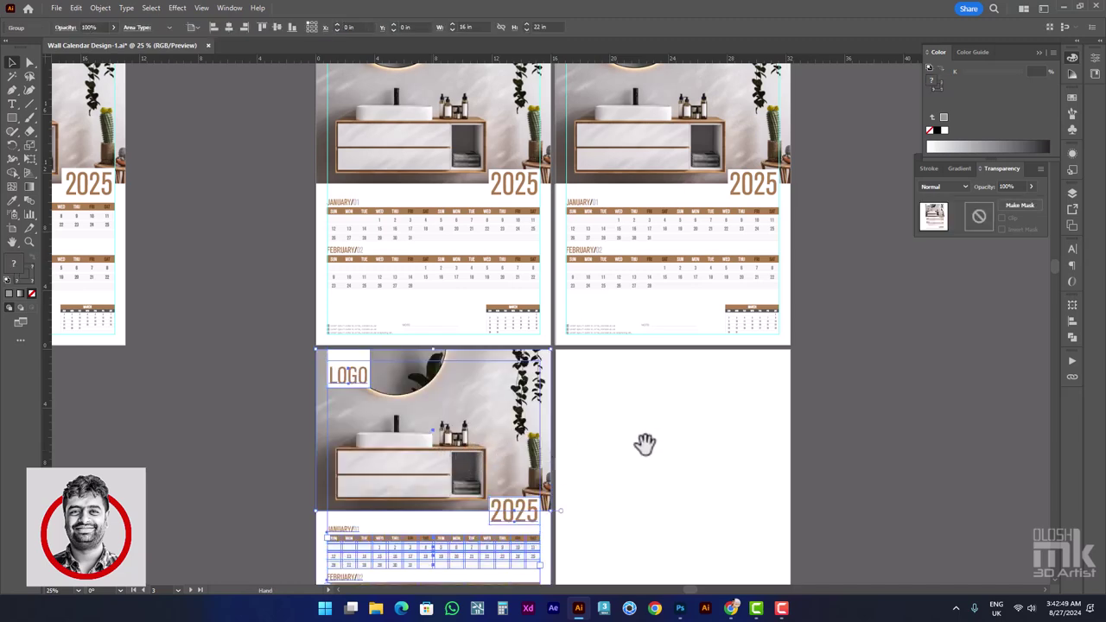
{"action": "left_click", "coordinate": [643, 440]}
{"action": "key", "text": "ctrl+shift+v"}
{"action": "scroll", "coordinate": [654, 463], "scroll_direction": "down", "scroll_amount": 5}
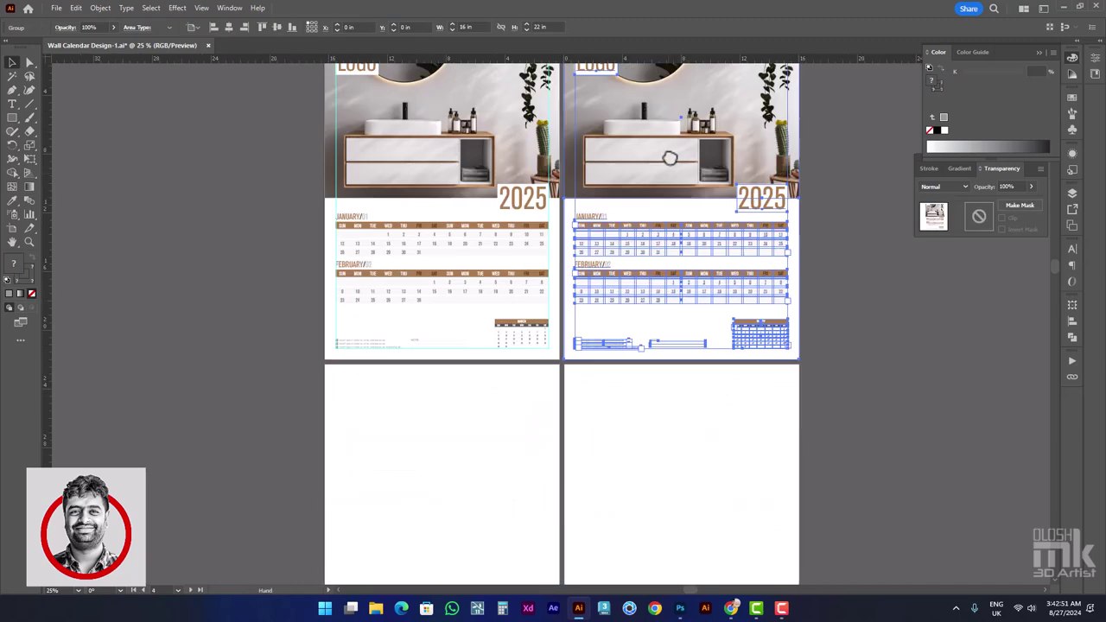
{"action": "left_click", "coordinate": [498, 390]}
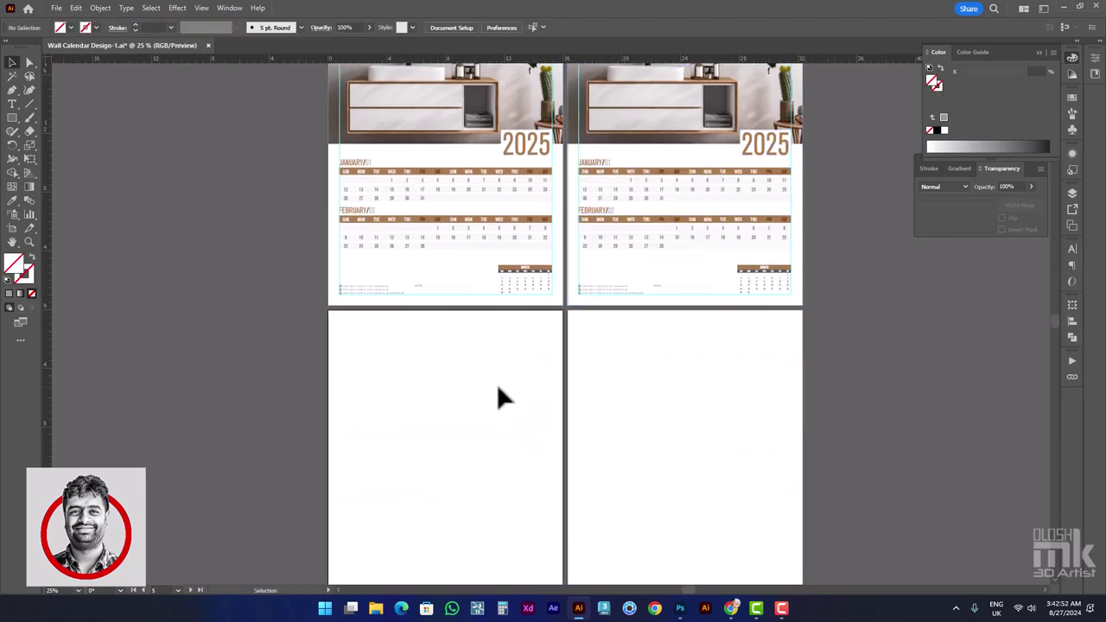
Review all six filled artboards, then return to the January/February page
{"action": "left_click", "coordinate": [661, 419]}
{"action": "scroll", "coordinate": [654, 417], "scroll_direction": "down", "scroll_amount": 2}
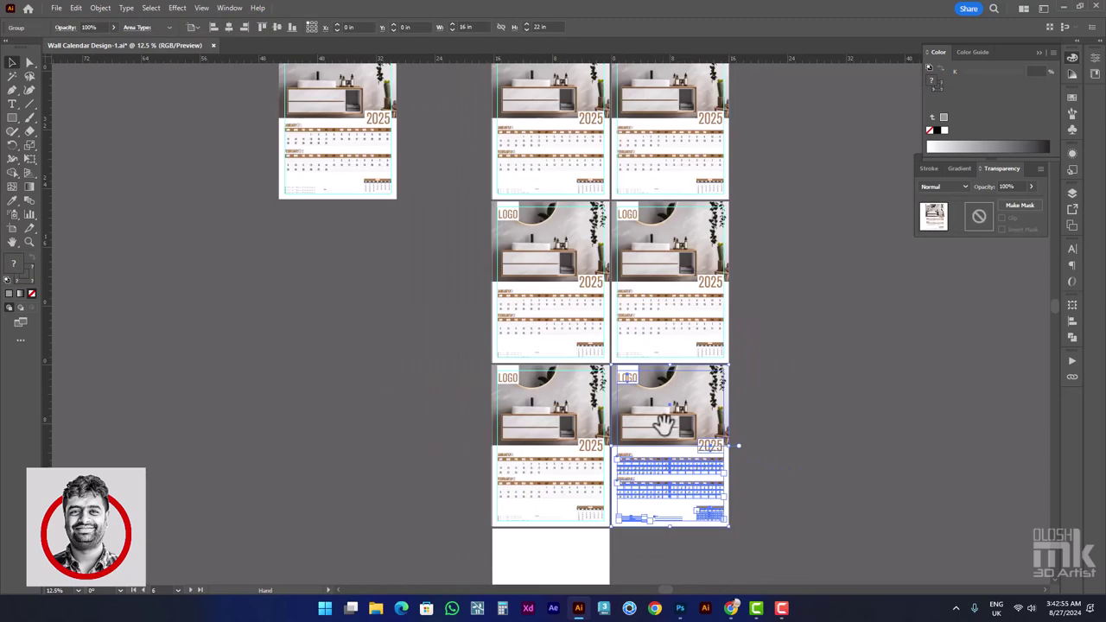
{"action": "left_click_drag", "start_coordinate": [662, 424], "coordinate": [676, 220]}
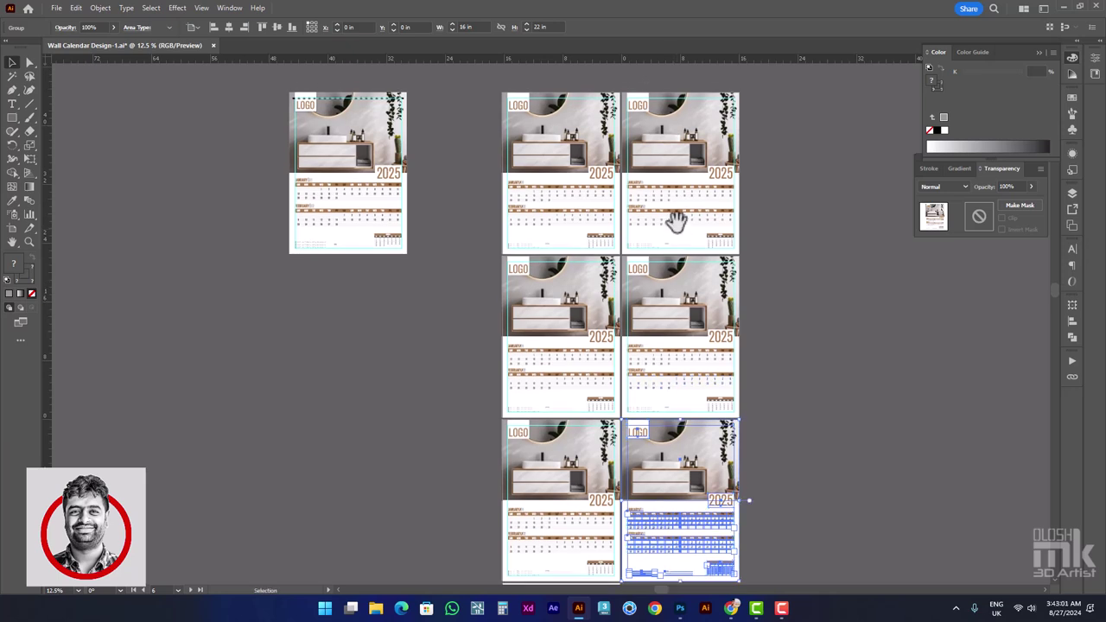
{"action": "scroll", "coordinate": [672, 229], "scroll_direction": "up", "scroll_amount": 1}
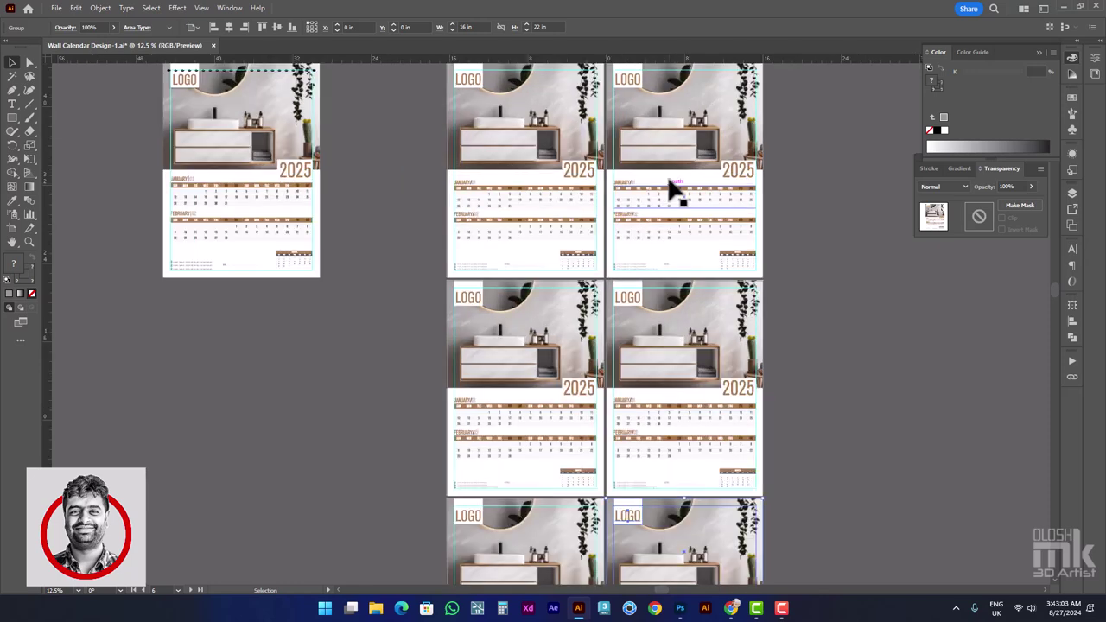
{"action": "scroll", "coordinate": [671, 185], "scroll_direction": "up", "scroll_amount": 1}
{"action": "left_click_drag", "start_coordinate": [674, 181], "coordinate": [604, 289]}
{"action": "scroll", "coordinate": [604, 288], "scroll_direction": "up", "scroll_amount": 2}
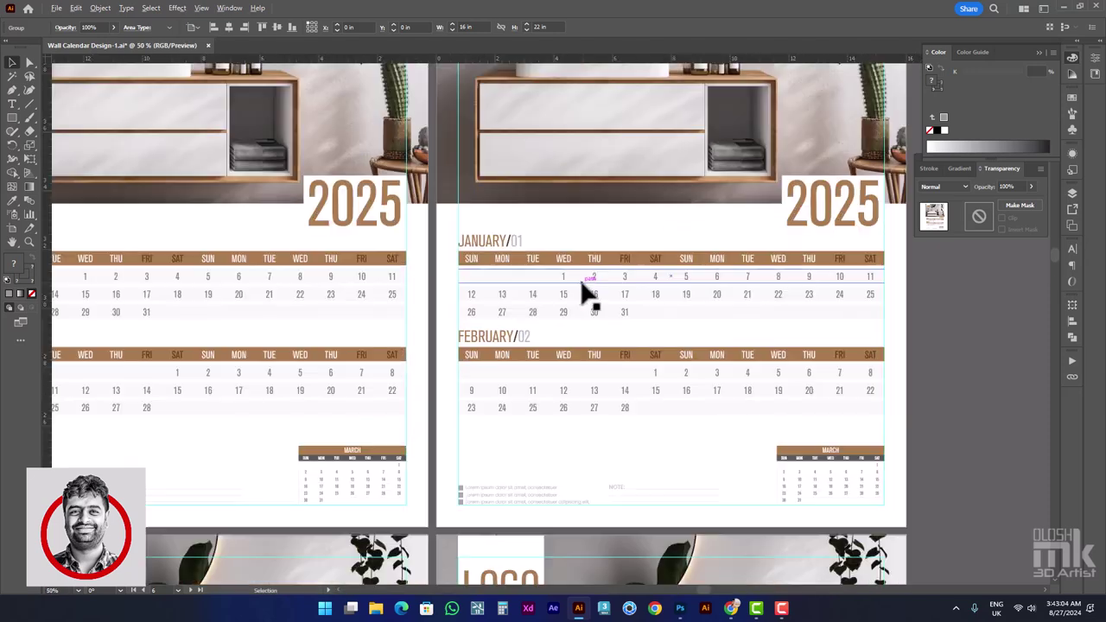
Retype the top heading JANUARY as MARCH with the Type tool
{"action": "left_click", "coordinate": [13, 104]}
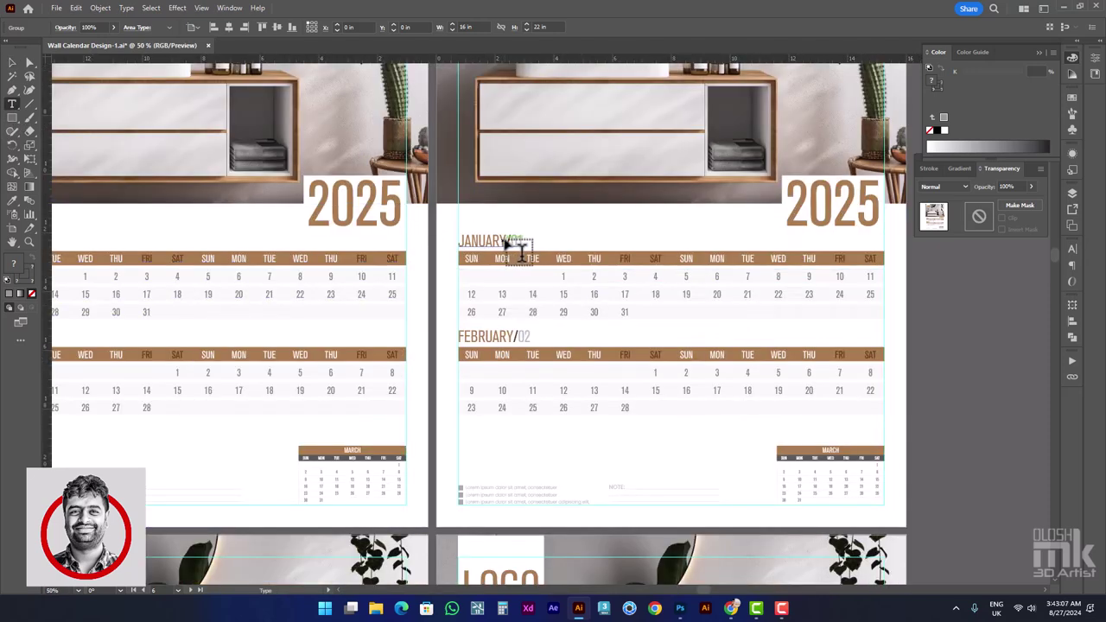
{"action": "left_click_drag", "start_coordinate": [507, 241], "coordinate": [444, 245]}
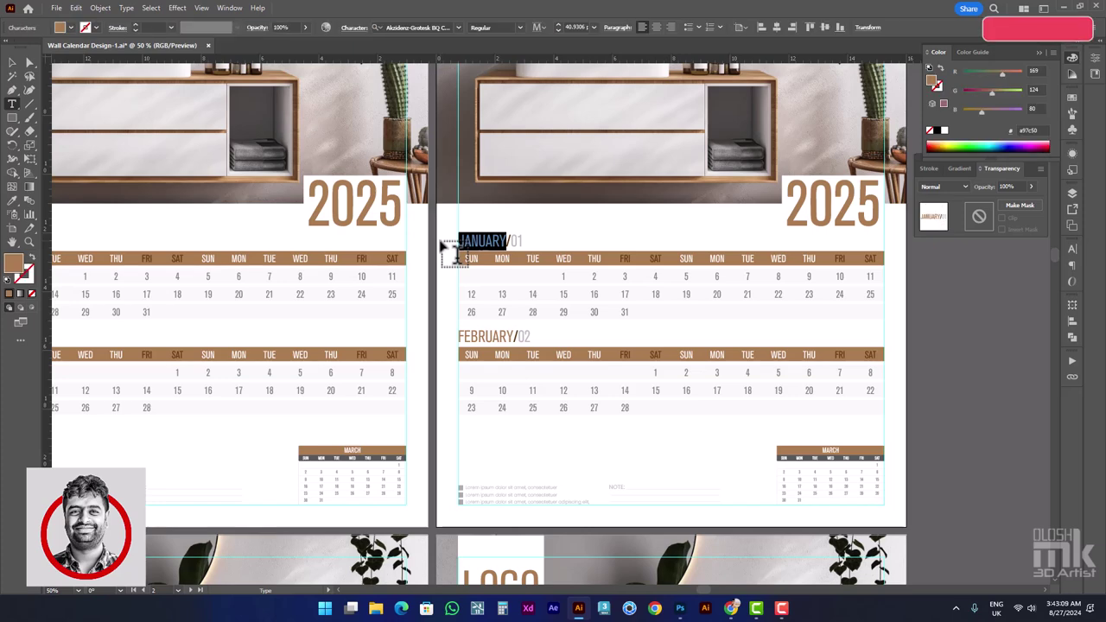
{"action": "type", "text": "m"}
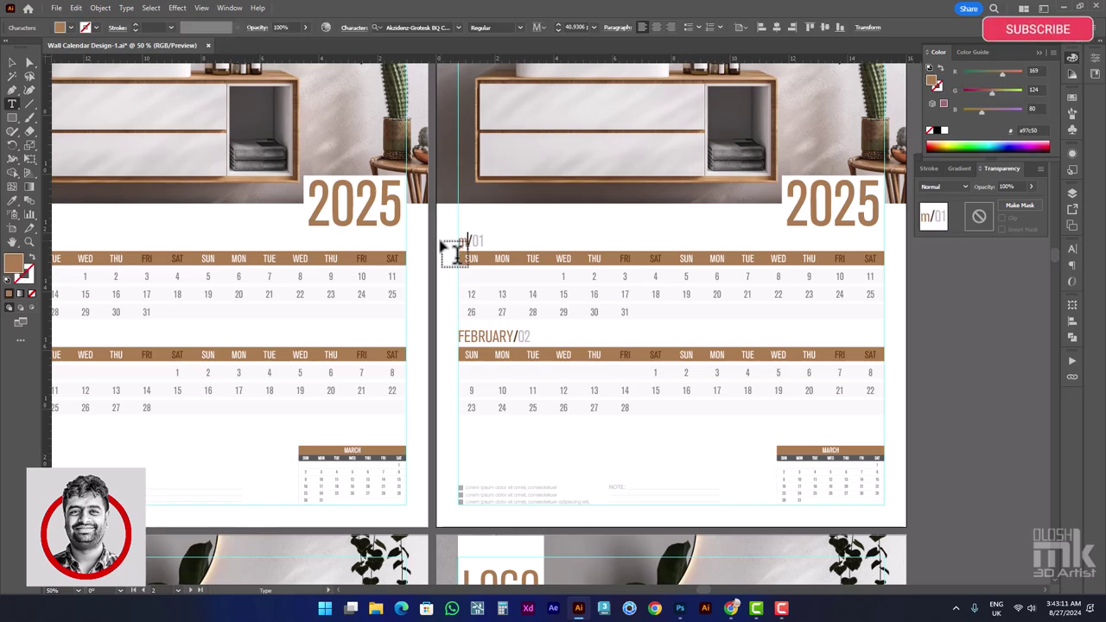
{"action": "key", "text": "BackSpace"}
{"action": "type", "text": "MA"}
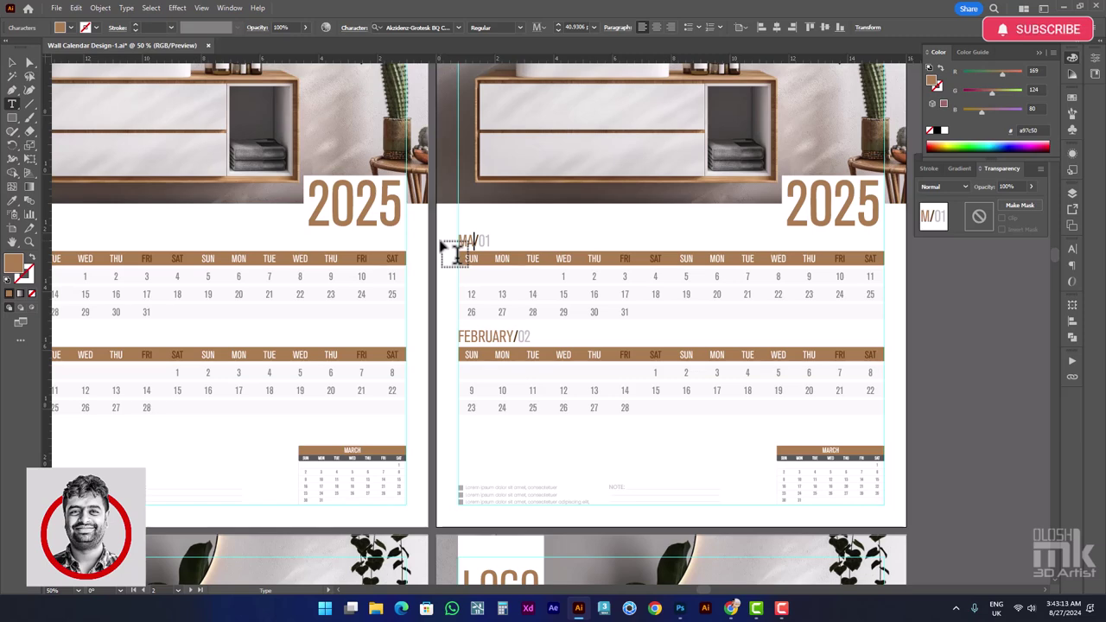
{"action": "type", "text": "RCH"}
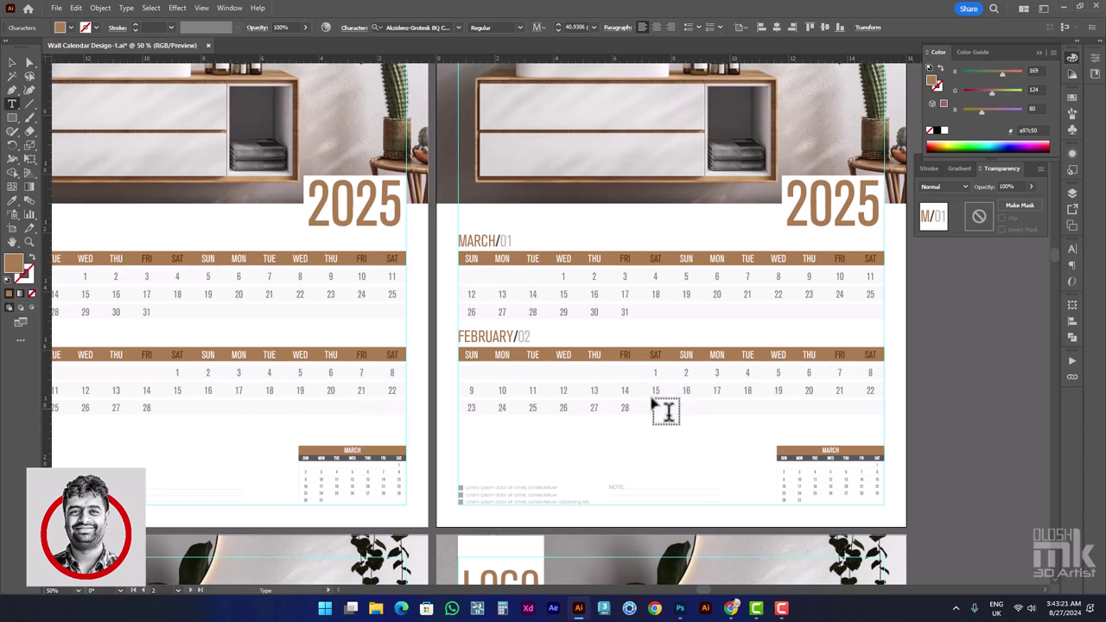
Place the caret after the second month's last date and retitle the mini-calendar MAY
{"action": "left_click", "coordinate": [637, 418]}
{"action": "type", "text": "29 30 31"}
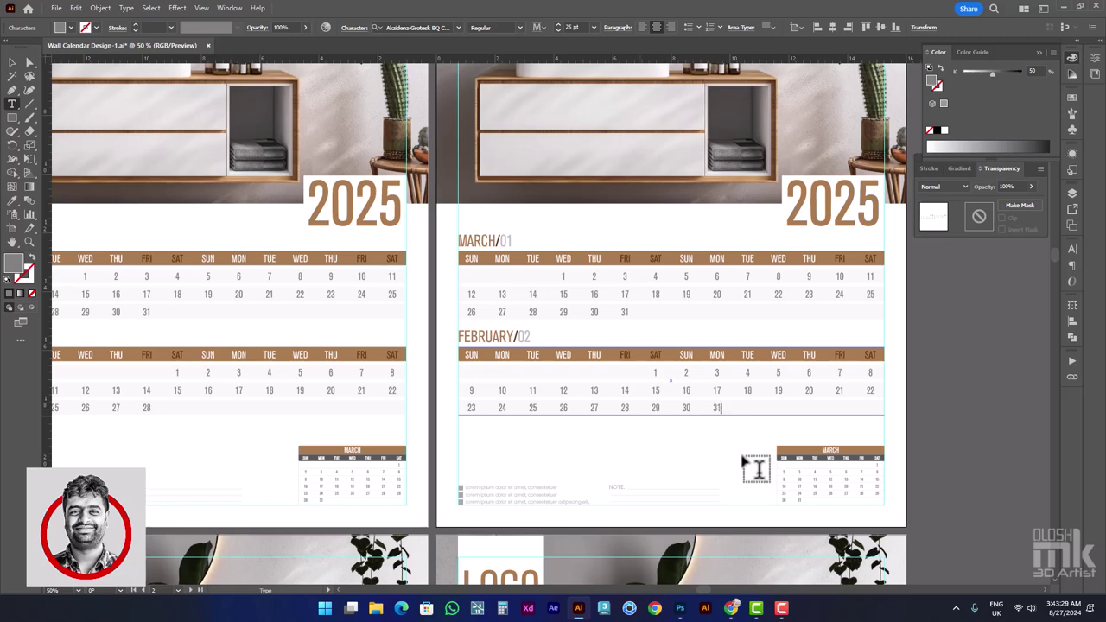
{"action": "scroll", "coordinate": [823, 471], "scroll_direction": "down", "scroll_amount": 1}
{"action": "left_click_drag", "start_coordinate": [824, 424], "coordinate": [867, 439]}
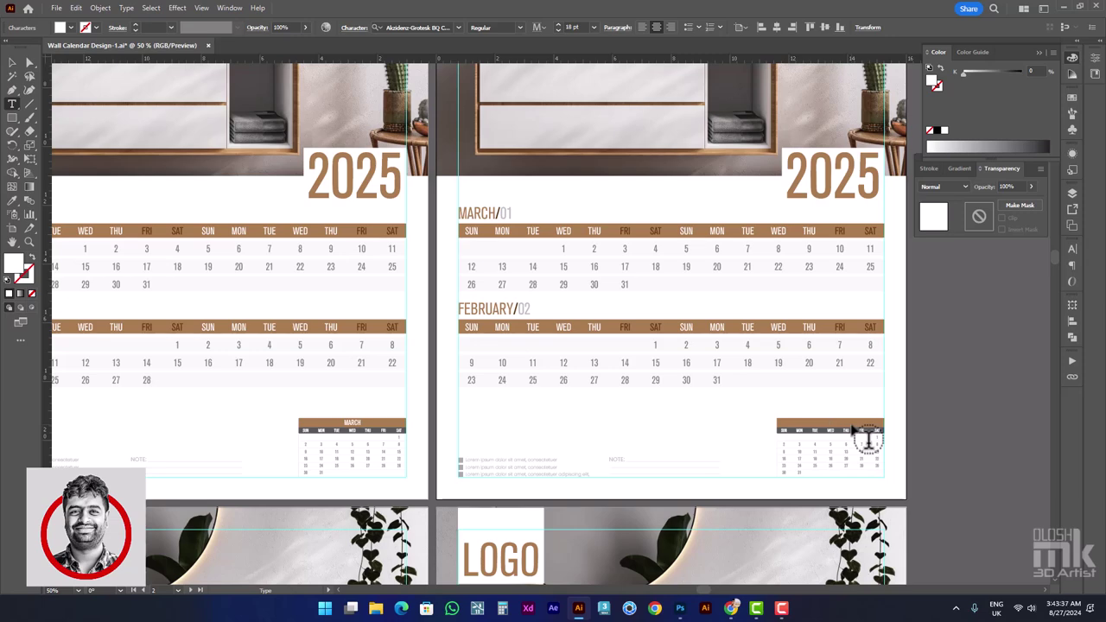
{"action": "type", "text": "MAY"}
Change FEBRUARY to APRIL and the top month number 01 to 03
{"action": "double_click", "coordinate": [509, 309]}
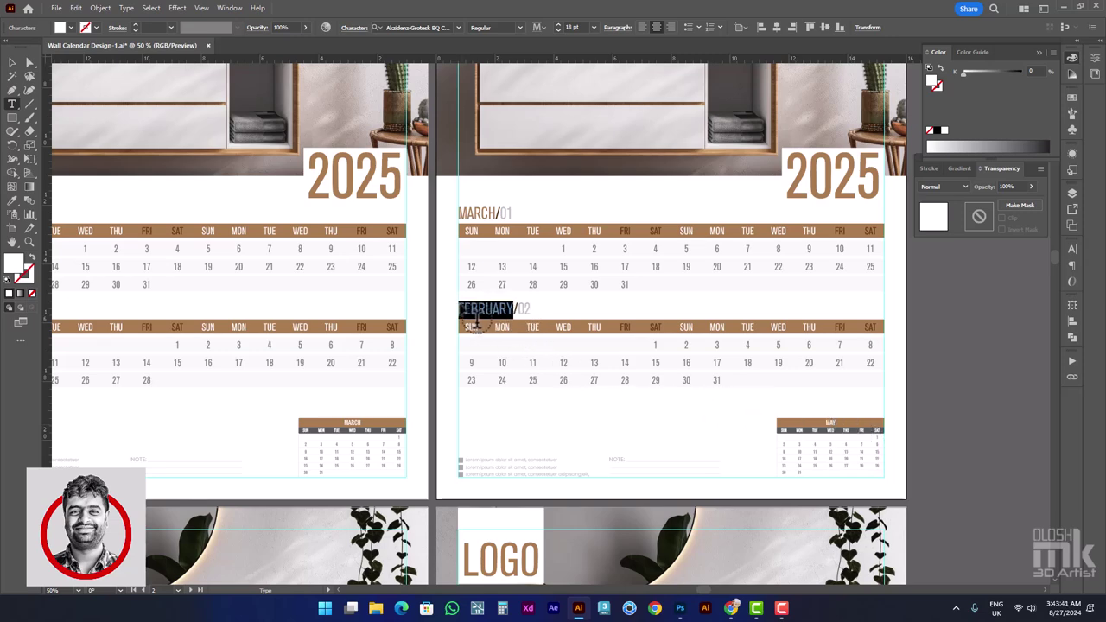
{"action": "left_click", "coordinate": [469, 323]}
{"action": "type", "text": "APRIL"}
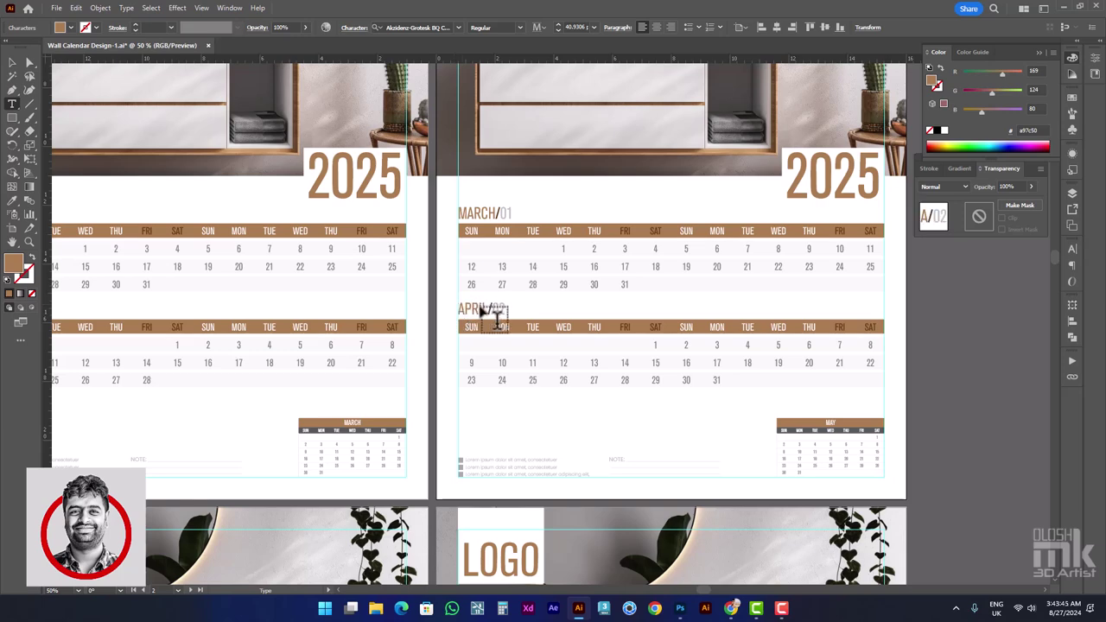
{"action": "left_click_drag", "start_coordinate": [526, 222], "coordinate": [517, 221]}
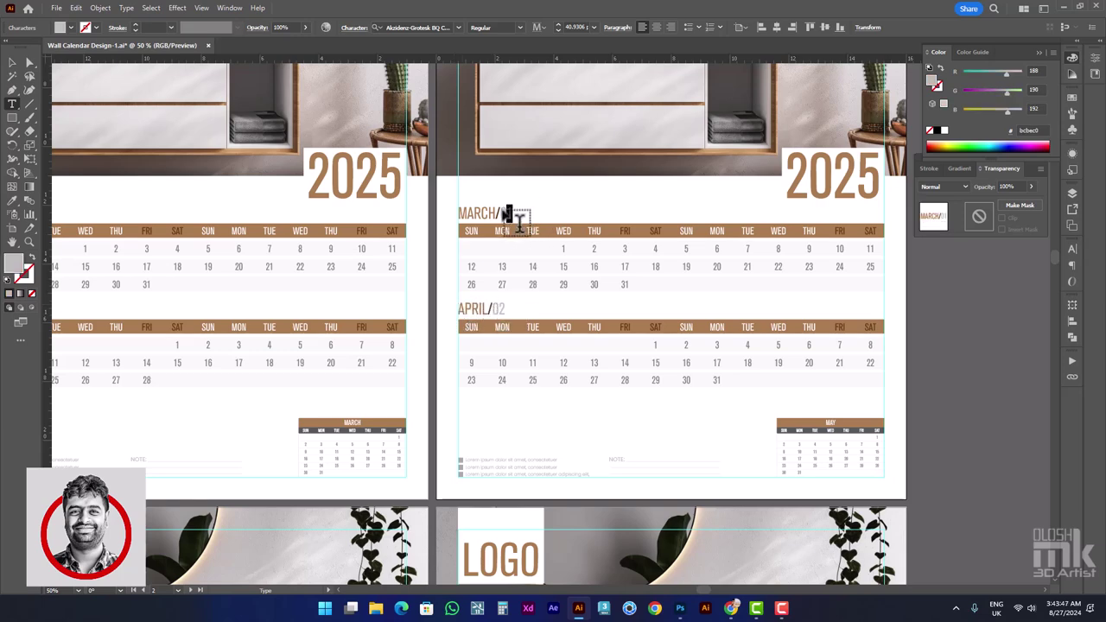
{"action": "type", "text": "03"}
{"action": "left_click_drag", "start_coordinate": [510, 313], "coordinate": [520, 322]}
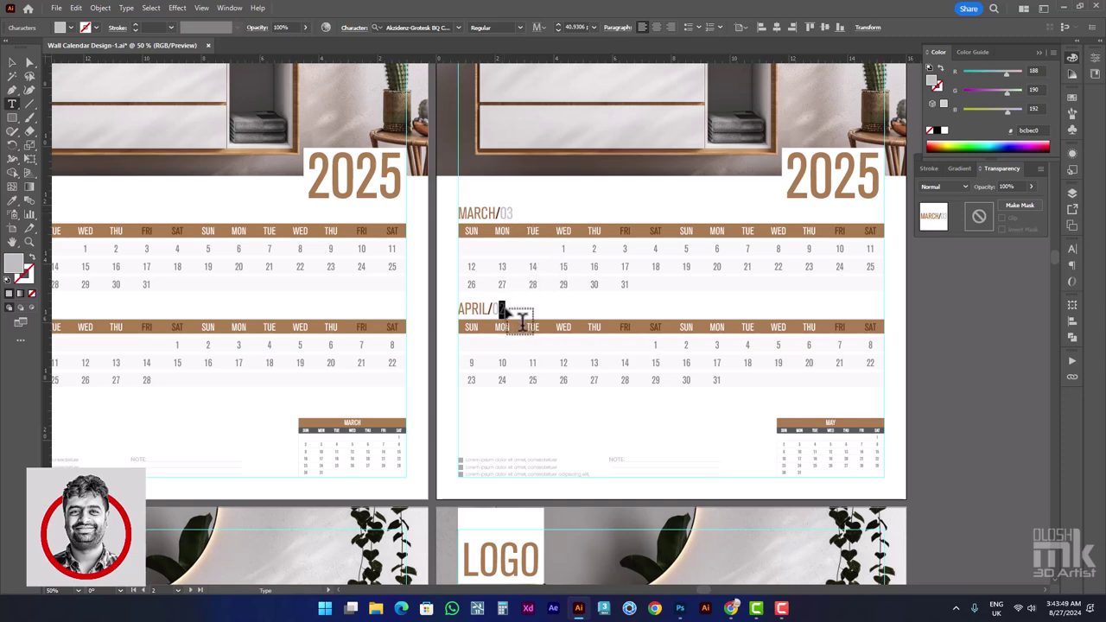
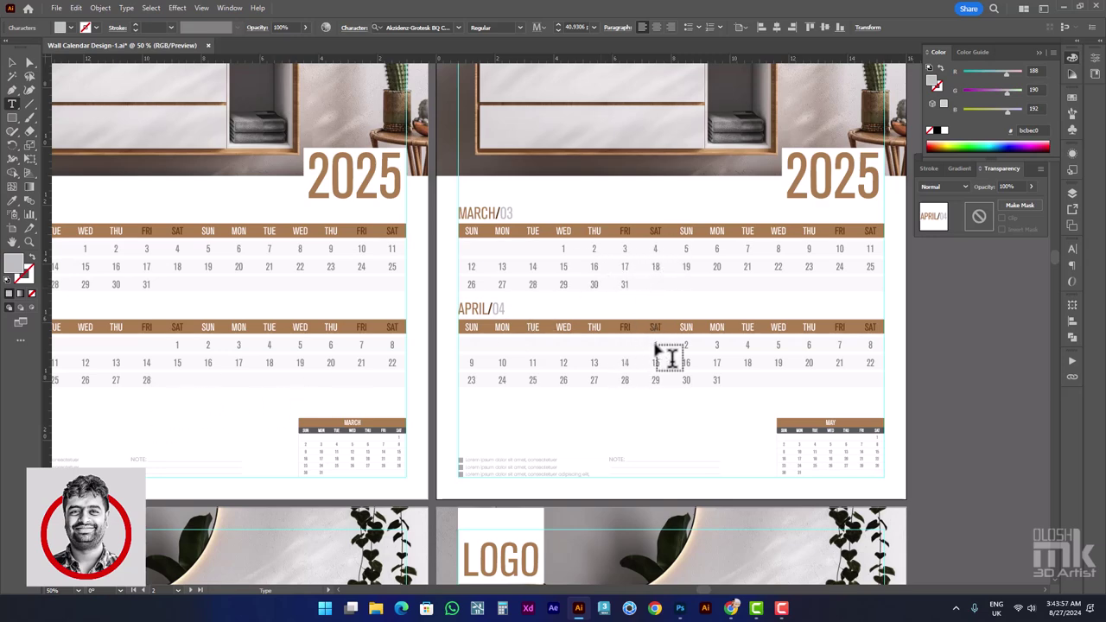
Delete the stray 31 from April's last row and scroll down to the next calendar page
{"action": "left_click_drag", "start_coordinate": [712, 380], "coordinate": [751, 391]}
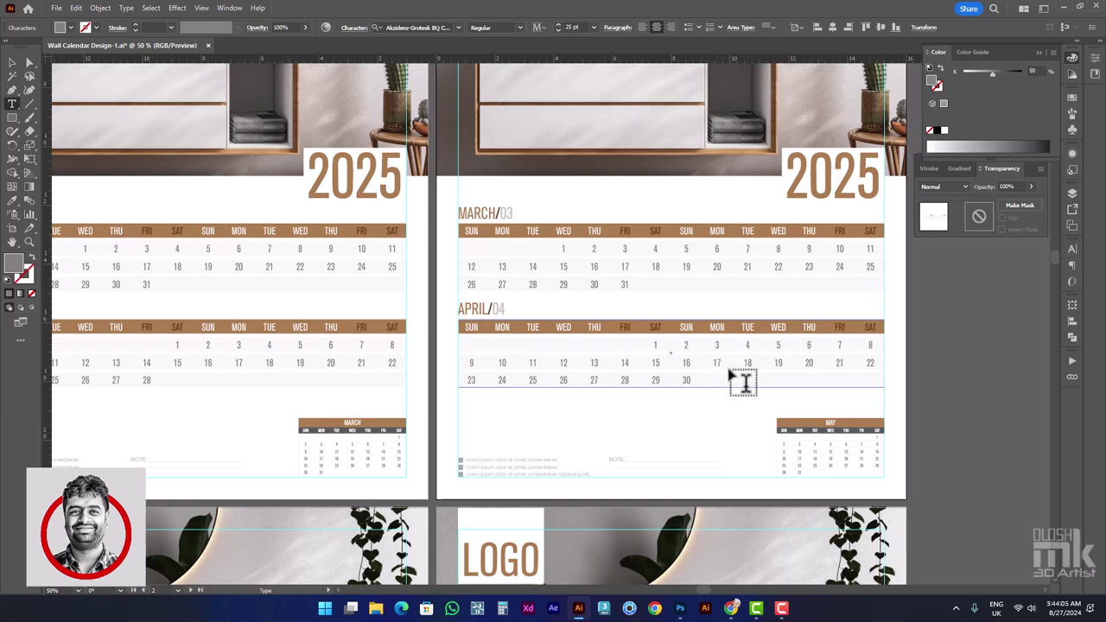
{"action": "left_click", "coordinate": [877, 438]}
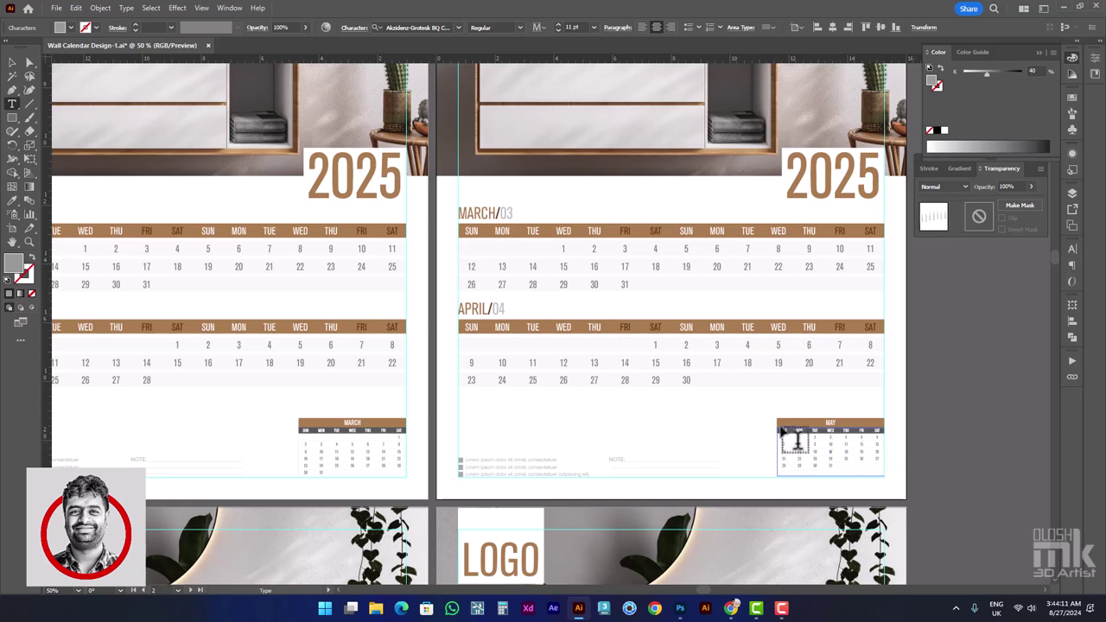
{"action": "scroll", "coordinate": [782, 440], "scroll_direction": "down", "scroll_amount": 3}
{"action": "scroll", "coordinate": [729, 380], "scroll_direction": "down", "scroll_amount": 3}
{"action": "scroll", "coordinate": [743, 389], "scroll_direction": "down", "scroll_amount": 3}
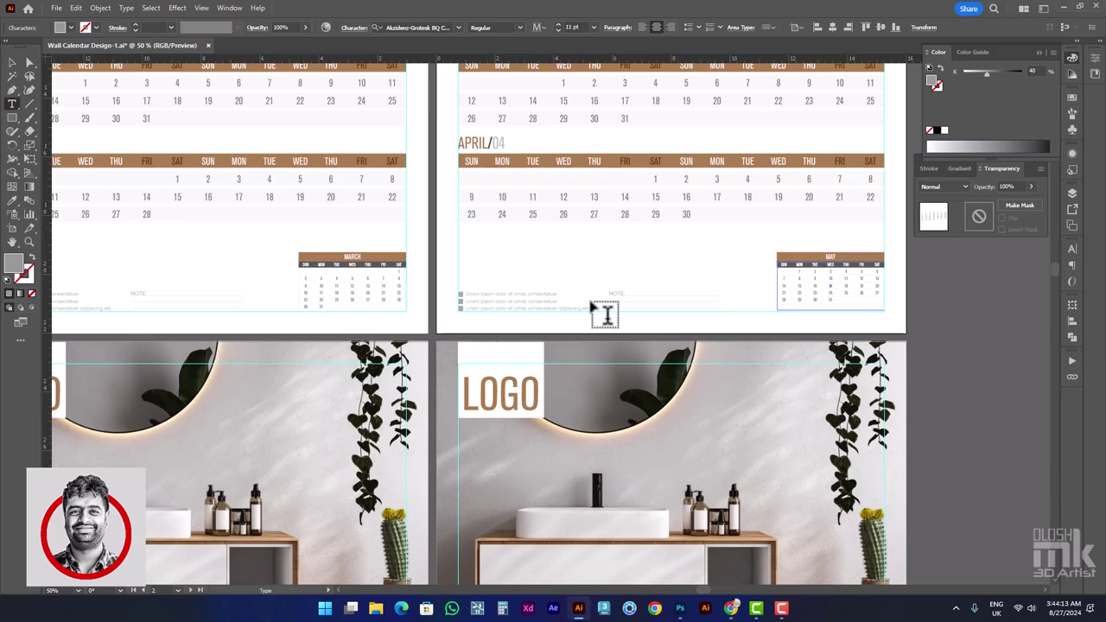
{"action": "left_click_drag", "start_coordinate": [574, 296], "coordinate": [282, 510]}
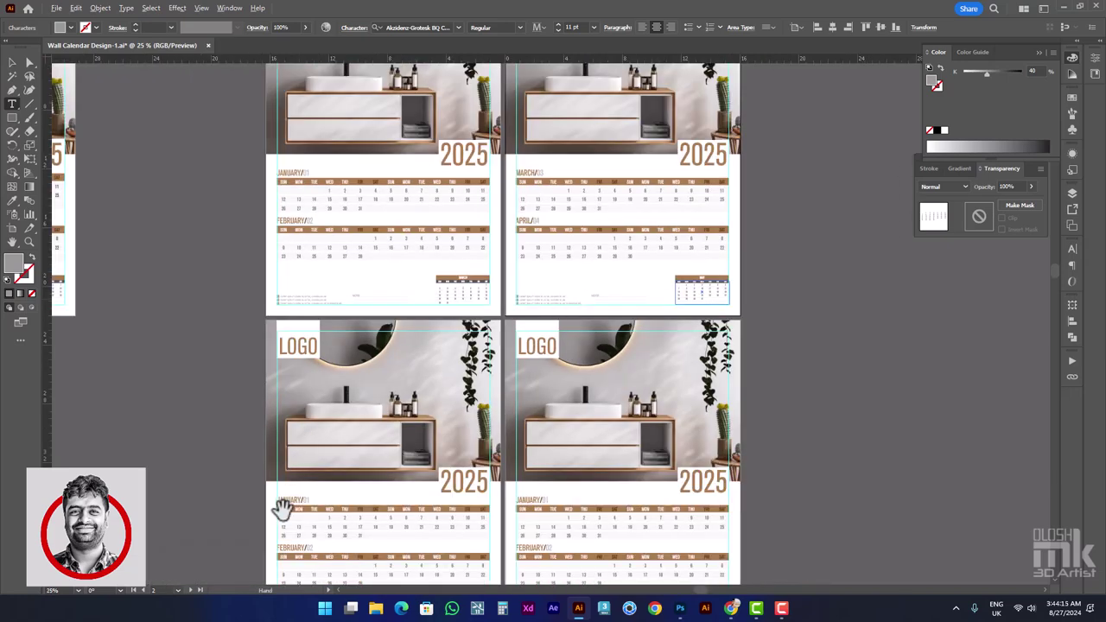
Retype the first heading JANUARY/01 as MAY/05
{"action": "scroll", "coordinate": [285, 507], "scroll_direction": "down", "scroll_amount": 3}
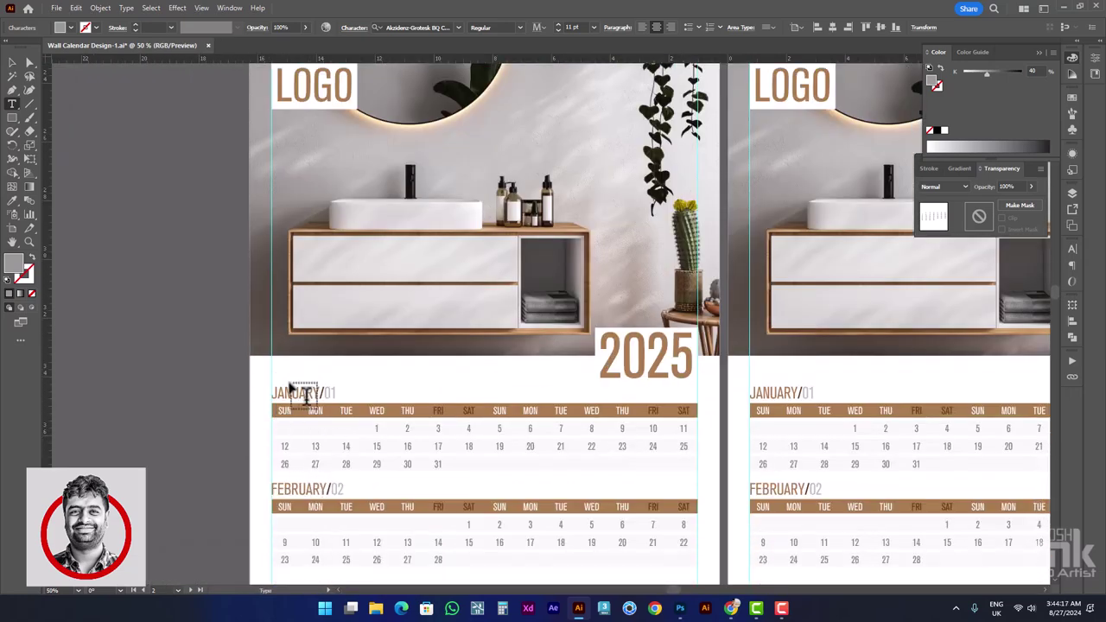
{"action": "left_click_drag", "start_coordinate": [322, 394], "coordinate": [259, 400]}
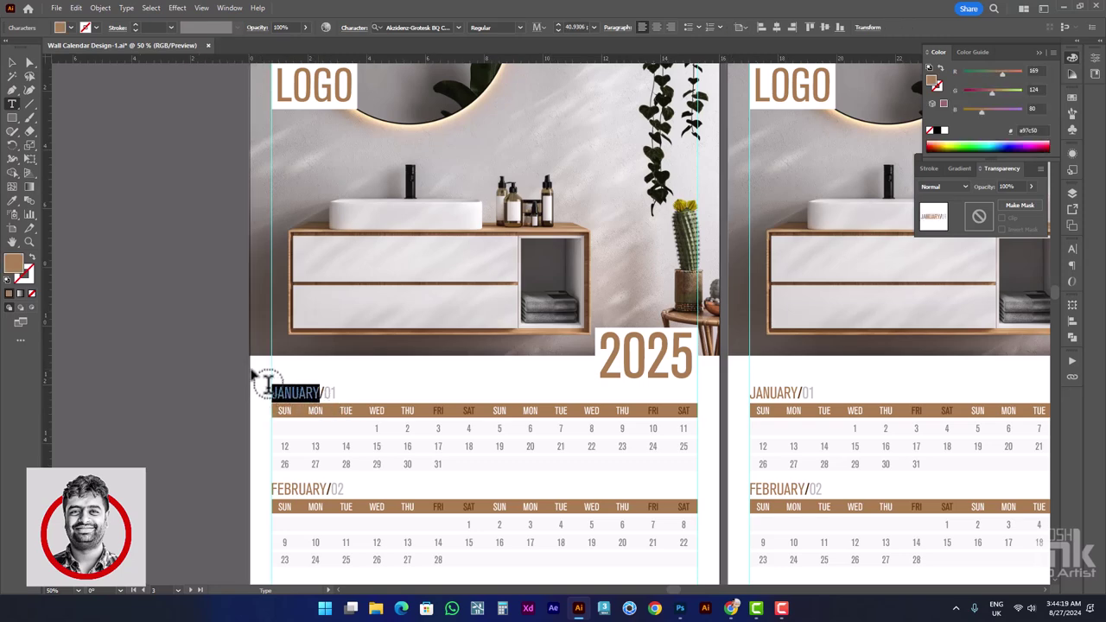
{"action": "type", "text": "M"}
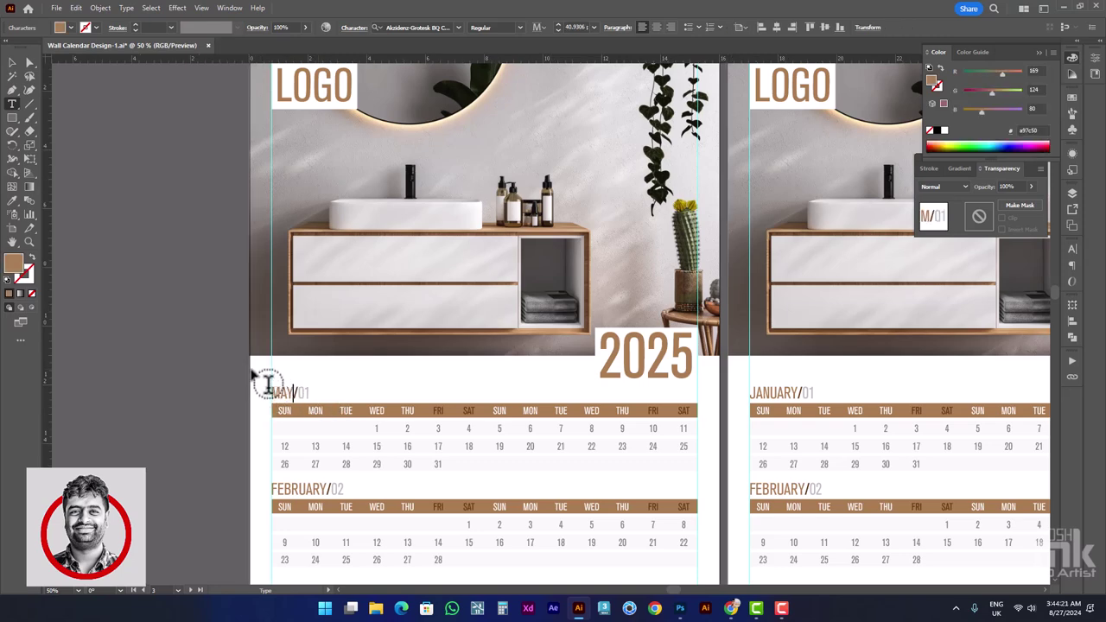
{"action": "key", "text": "Right"}
{"action": "key", "text": "Right"}
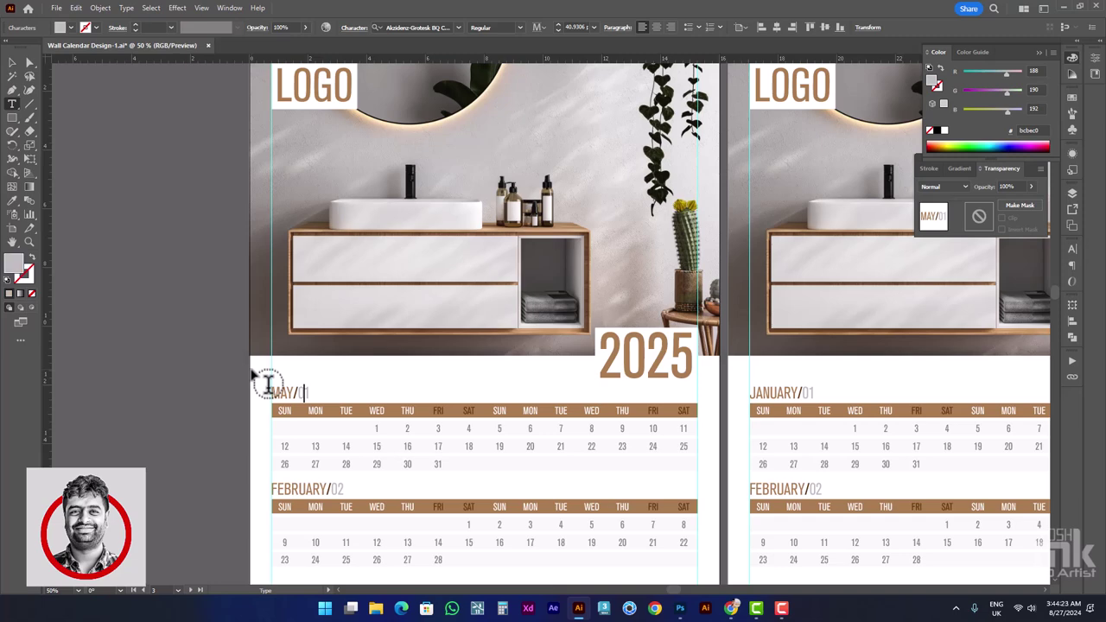
{"action": "scroll", "coordinate": [267, 382], "scroll_direction": "down", "scroll_amount": 2}
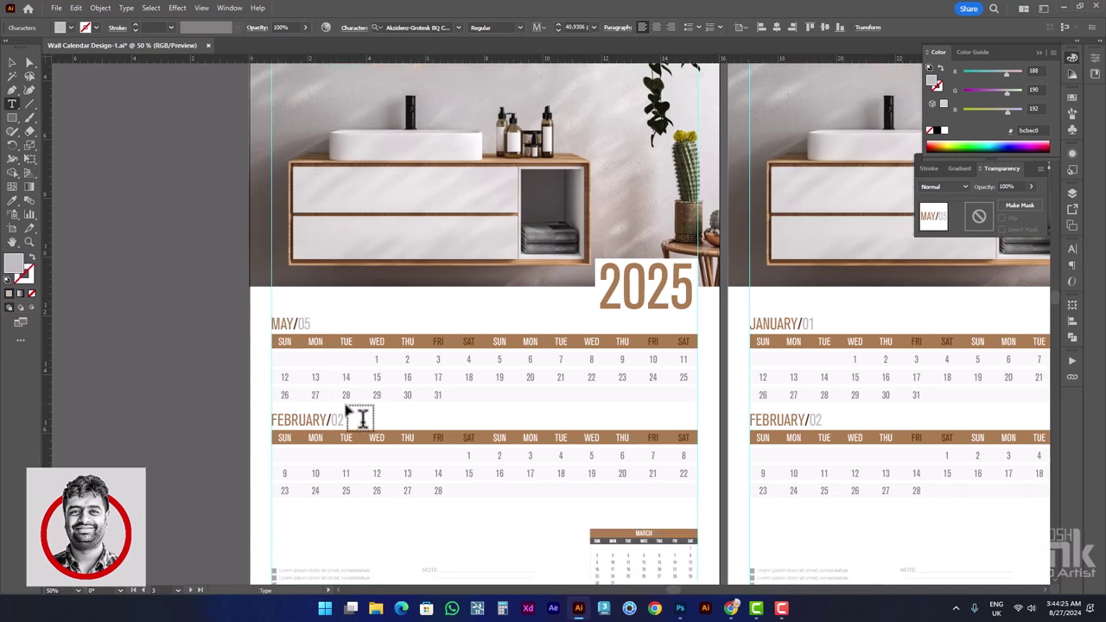
Retype the second heading FEBRUARY/02 as JUN/06
{"action": "left_click_drag", "start_coordinate": [345, 421], "coordinate": [331, 420]}
{"action": "type", "text": "6"}
{"action": "left_click_drag", "start_coordinate": [273, 421], "coordinate": [327, 422]}
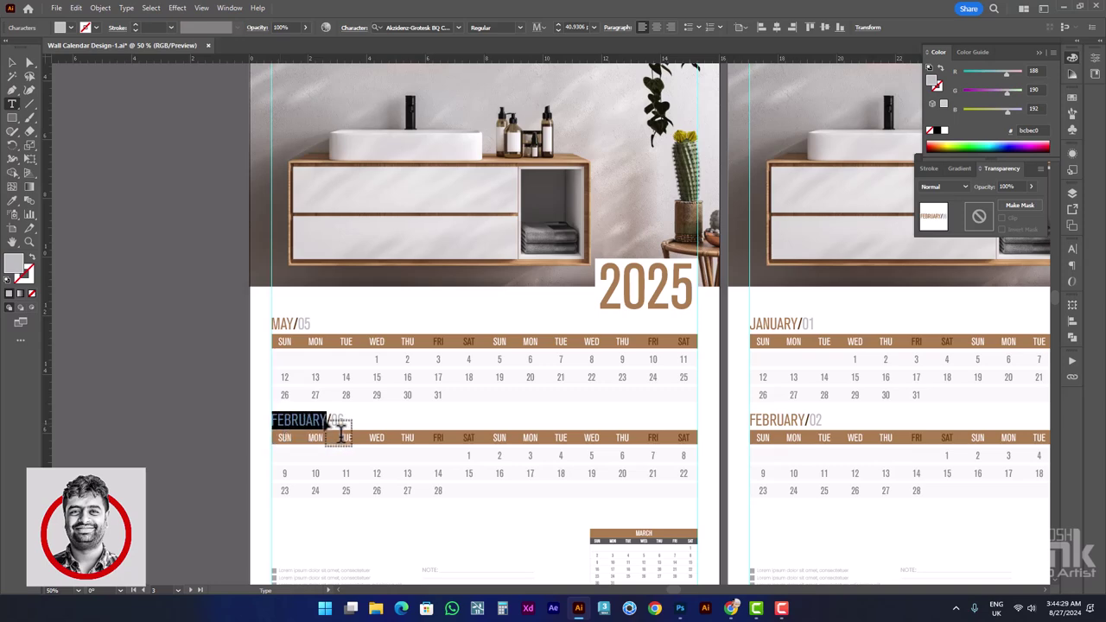
{"action": "type", "text": "JUN"}
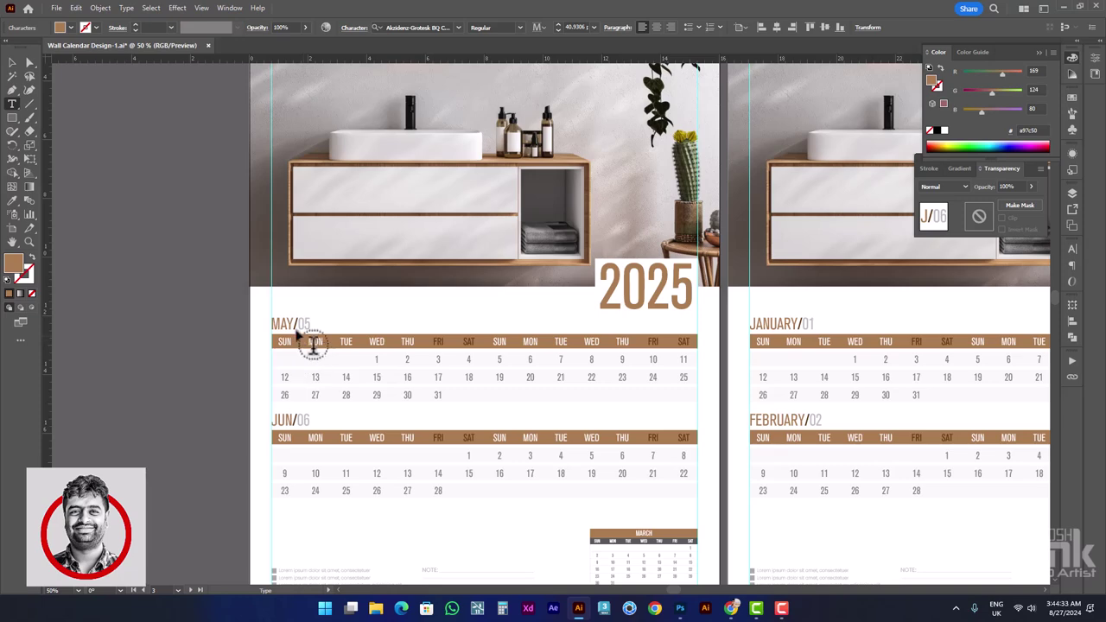
{"action": "scroll", "coordinate": [455, 329], "scroll_direction": "up", "scroll_amount": 2}
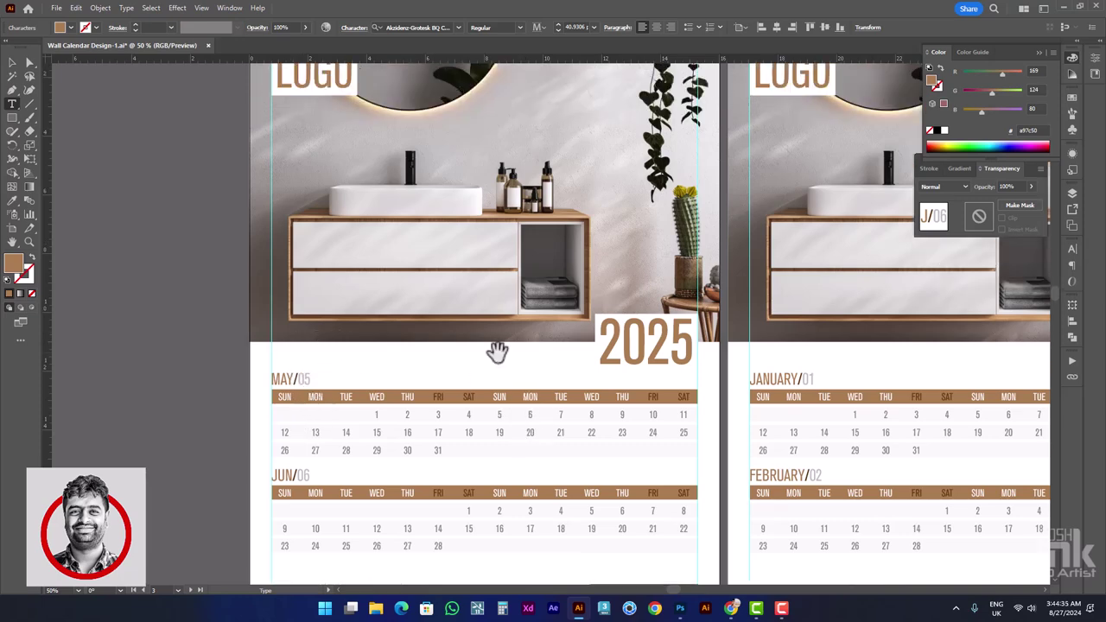
{"action": "scroll", "coordinate": [493, 351], "scroll_direction": "down", "scroll_amount": 1}
{"action": "scroll", "coordinate": [777, 242], "scroll_direction": "up", "scroll_amount": 3}
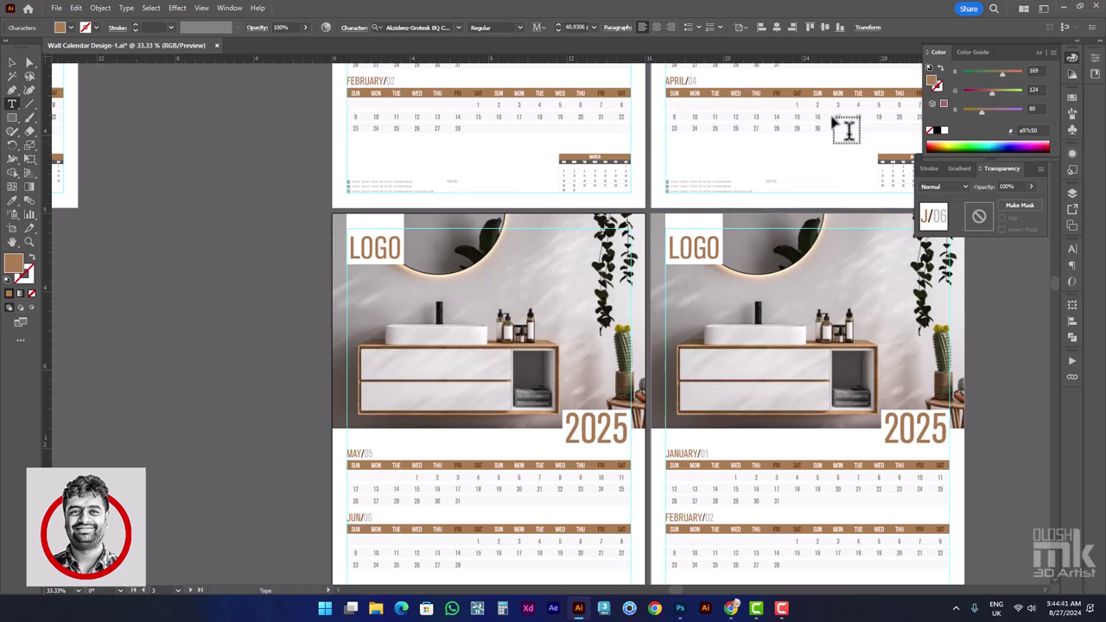
{"action": "scroll", "coordinate": [864, 130], "scroll_direction": "down", "scroll_amount": 1}
{"action": "scroll", "coordinate": [501, 369], "scroll_direction": "down", "scroll_amount": 1}
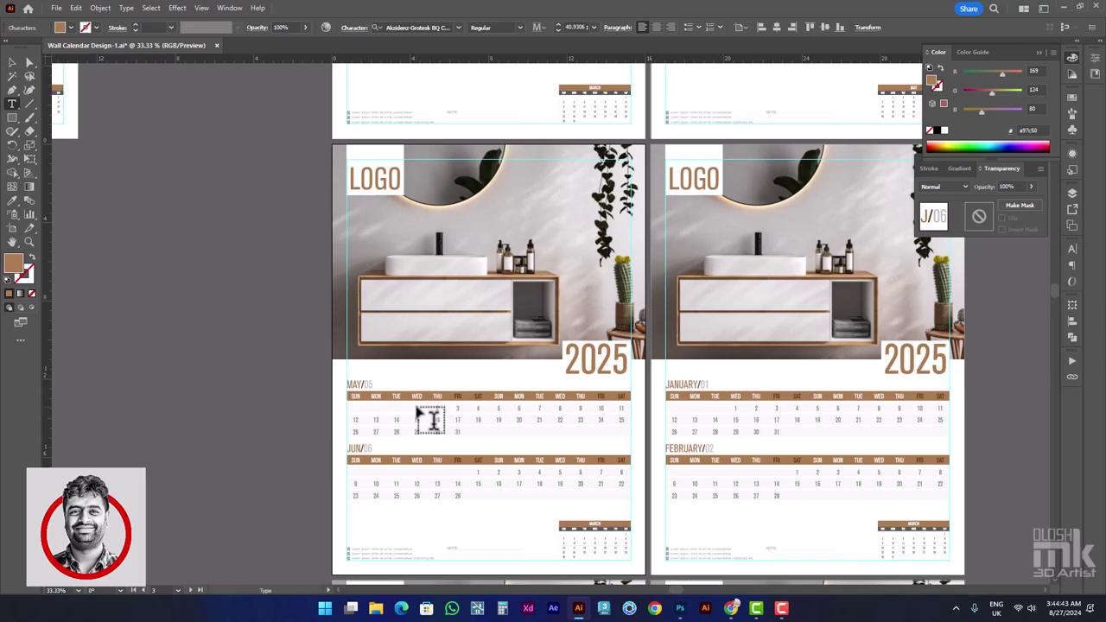
Re-space the May and June date tables so May runs 1–31 and June ends at 30
{"action": "left_click", "coordinate": [440, 422]}
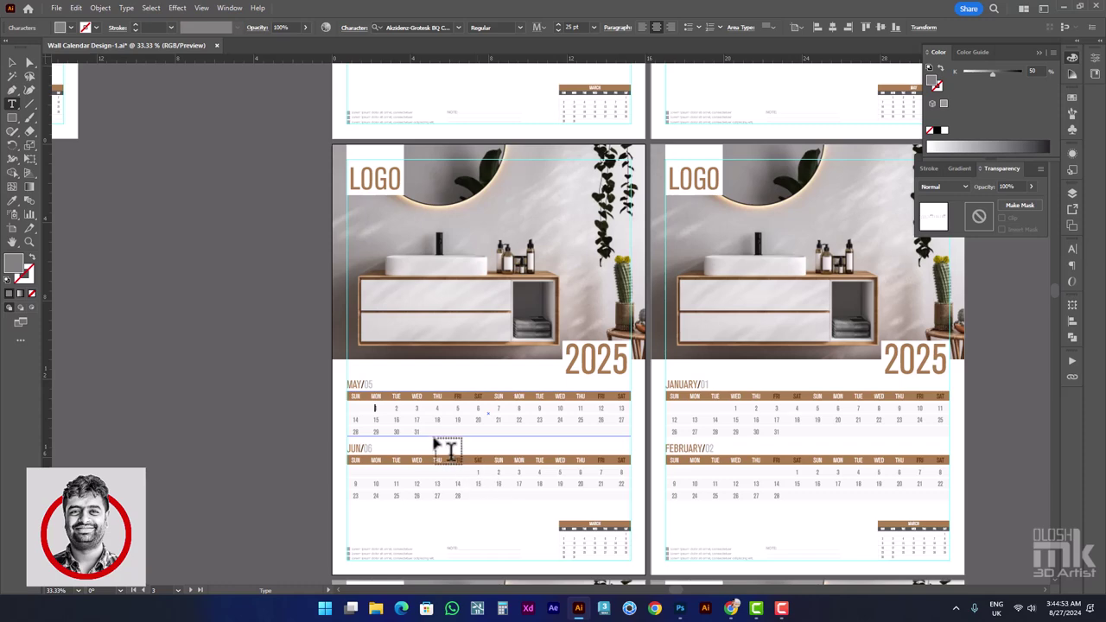
{"action": "left_click", "coordinate": [480, 475]}
{"action": "type", "text": "29 30"}
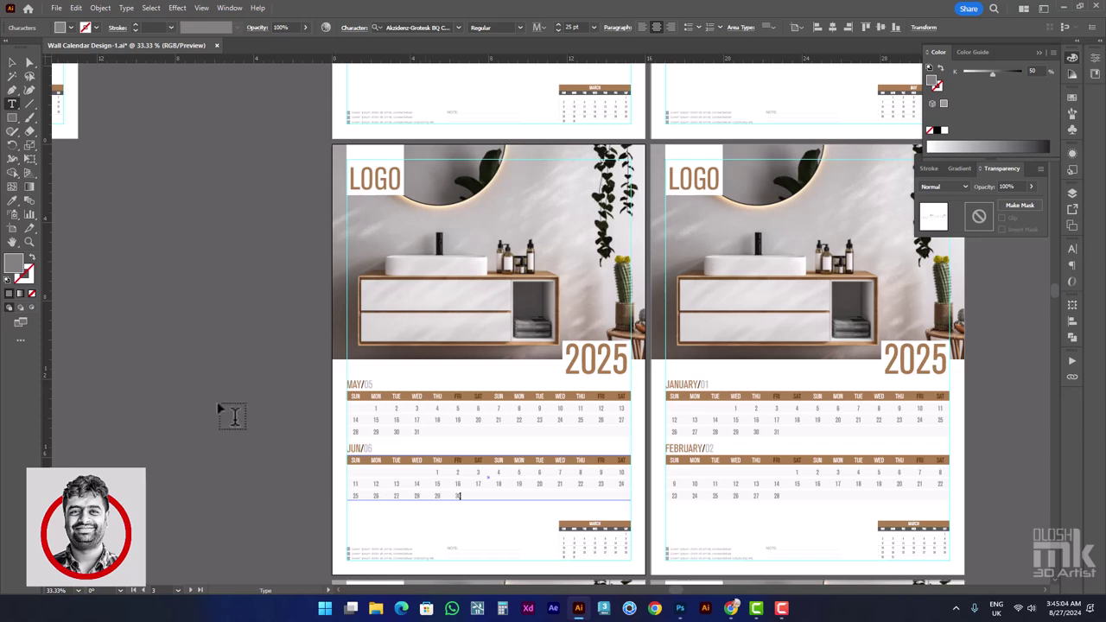
{"action": "scroll", "coordinate": [382, 363], "scroll_direction": "down", "scroll_amount": 3}
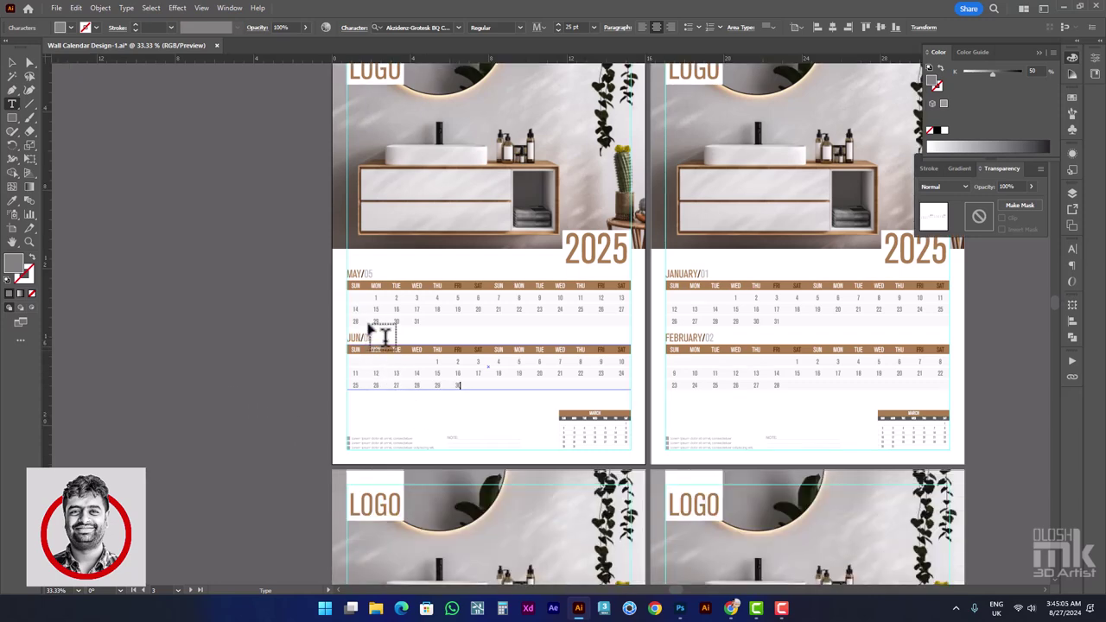
{"action": "scroll", "coordinate": [467, 347], "scroll_direction": "up", "scroll_amount": 1, "text": "alt"}
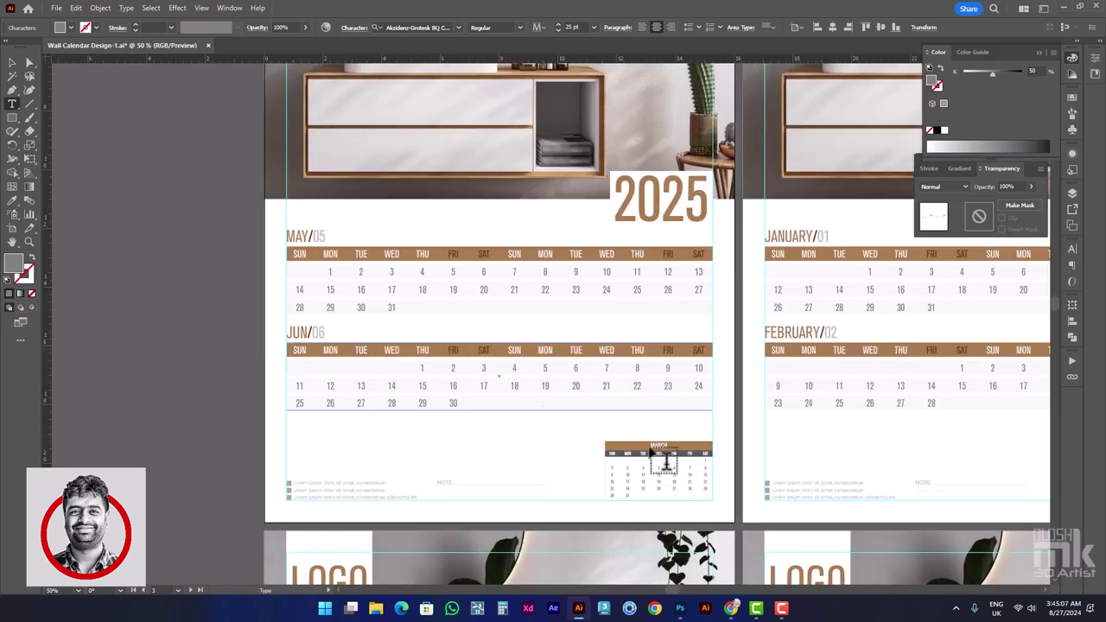
Retitle the small corner calendar from MARCH to JULY and edit its date grid
{"action": "double_click", "coordinate": [682, 445]}
{"action": "type", "text": "JULY"}
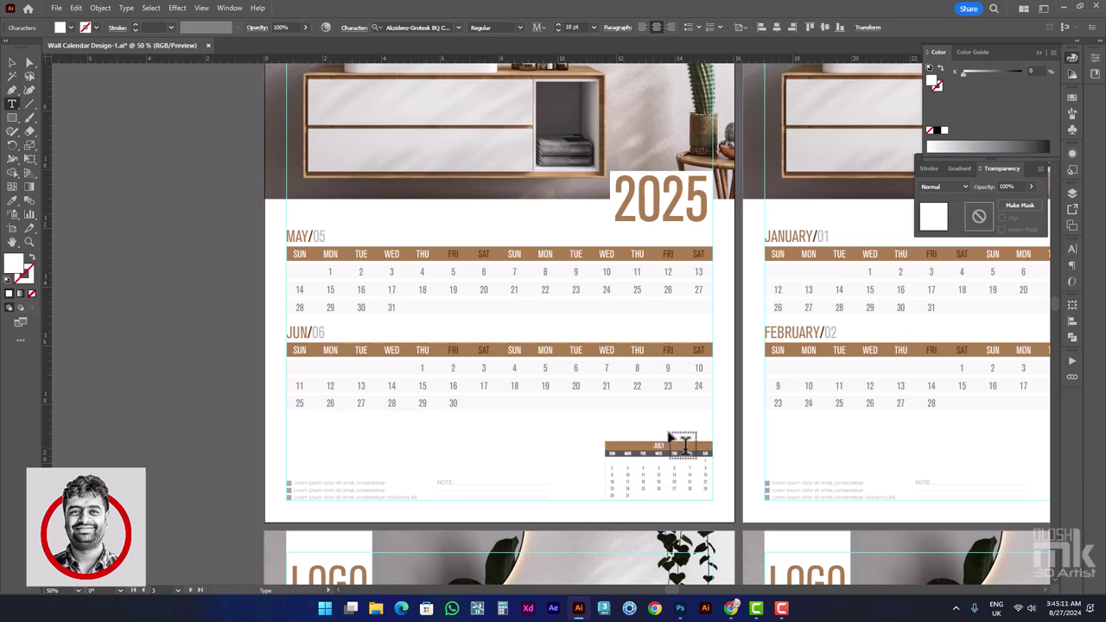
{"action": "left_click_drag", "start_coordinate": [674, 458], "coordinate": [685, 464]}
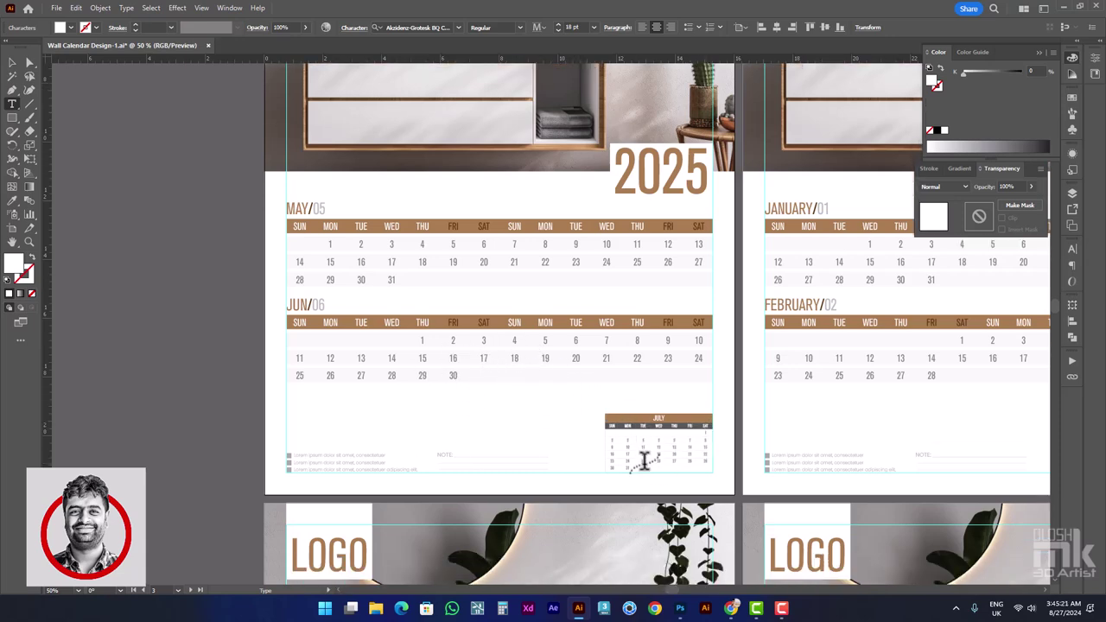
{"action": "scroll", "coordinate": [642, 456], "scroll_direction": "down", "scroll_amount": 1}
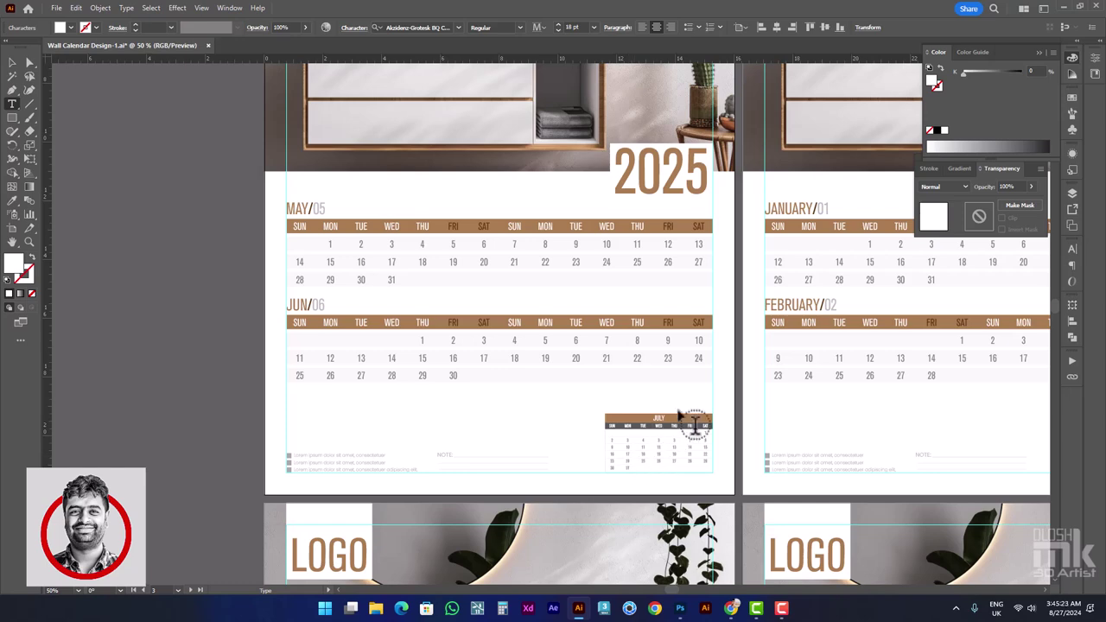
{"action": "scroll", "coordinate": [691, 420], "scroll_direction": "right", "scroll_amount": 2}
{"action": "scroll", "coordinate": [713, 373], "scroll_direction": "right", "scroll_amount": 1}
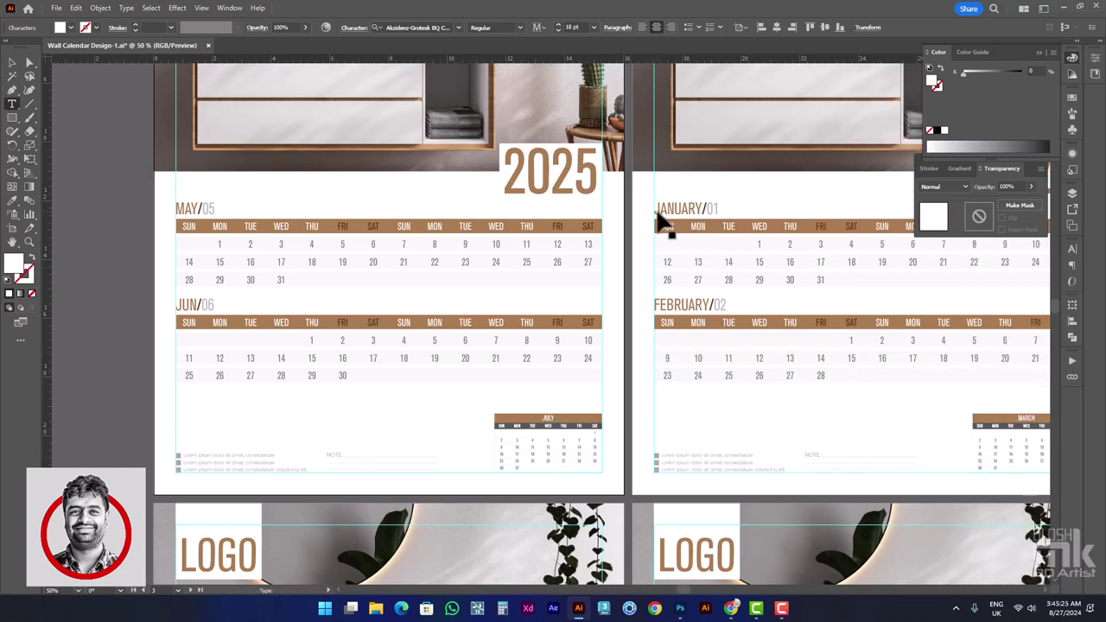
Change the first heading from JANUARY/01 to JULY/07
{"action": "mouse_move", "coordinate": [656, 209]}
{"action": "left_mouse_down"}
{"action": "mouse_move", "coordinate": [715, 209]}
{"action": "mouse_move", "coordinate": [703, 221]}
{"action": "left_mouse_up"}
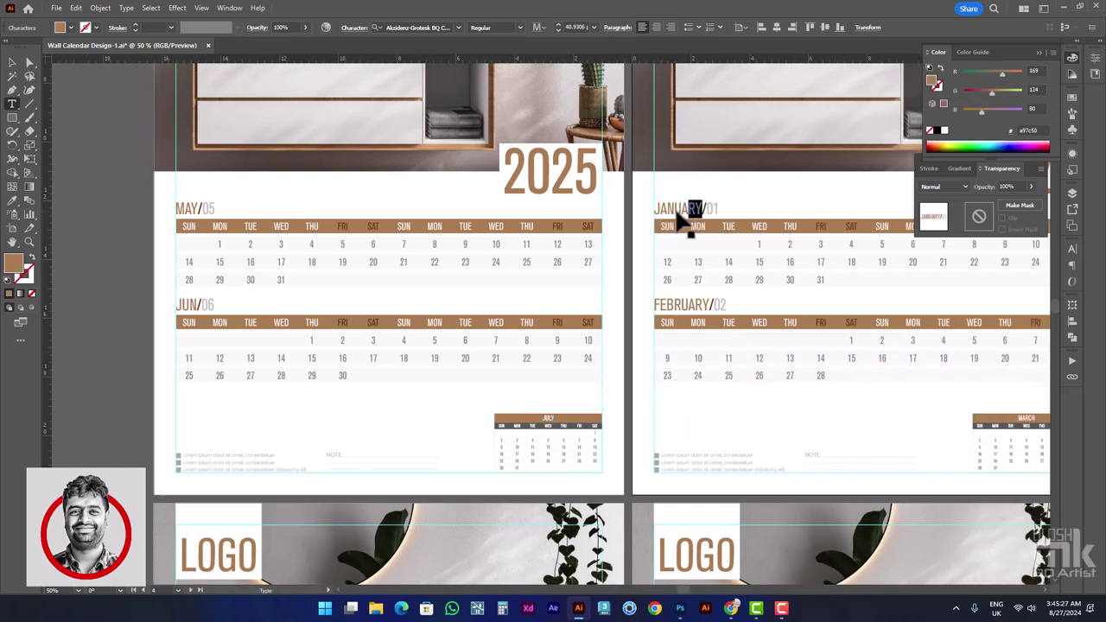
{"action": "type", "text": "J"}
{"action": "left_click_drag", "start_coordinate": [692, 210], "coordinate": [710, 217]}
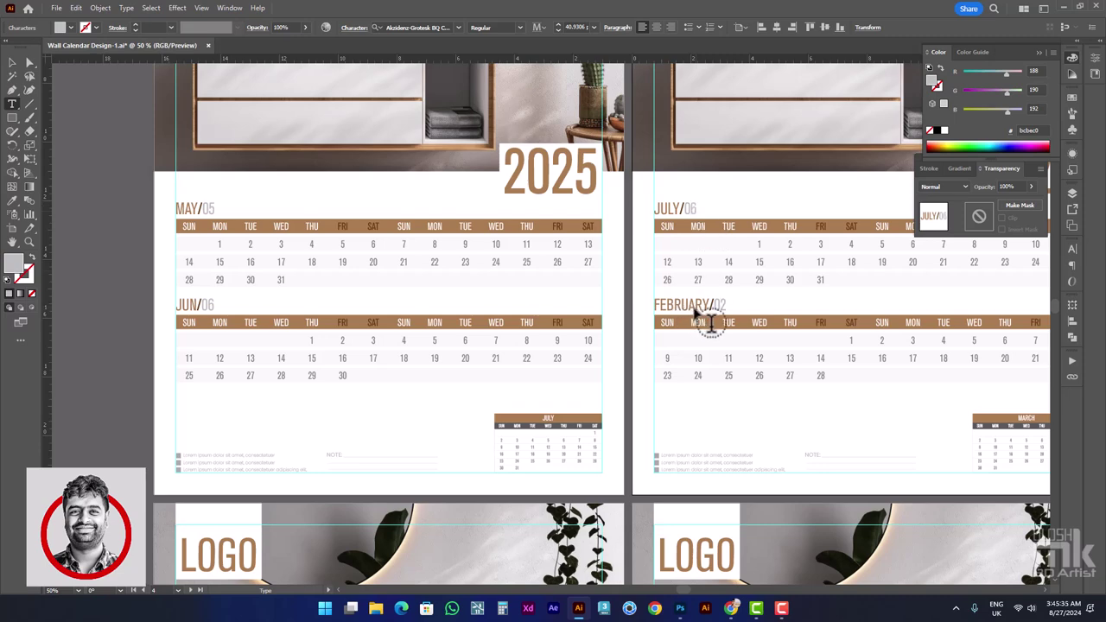
Change the second heading to AUGUST/08 and correct the digit after JULY
{"action": "left_click_drag", "start_coordinate": [658, 320], "coordinate": [716, 320]}
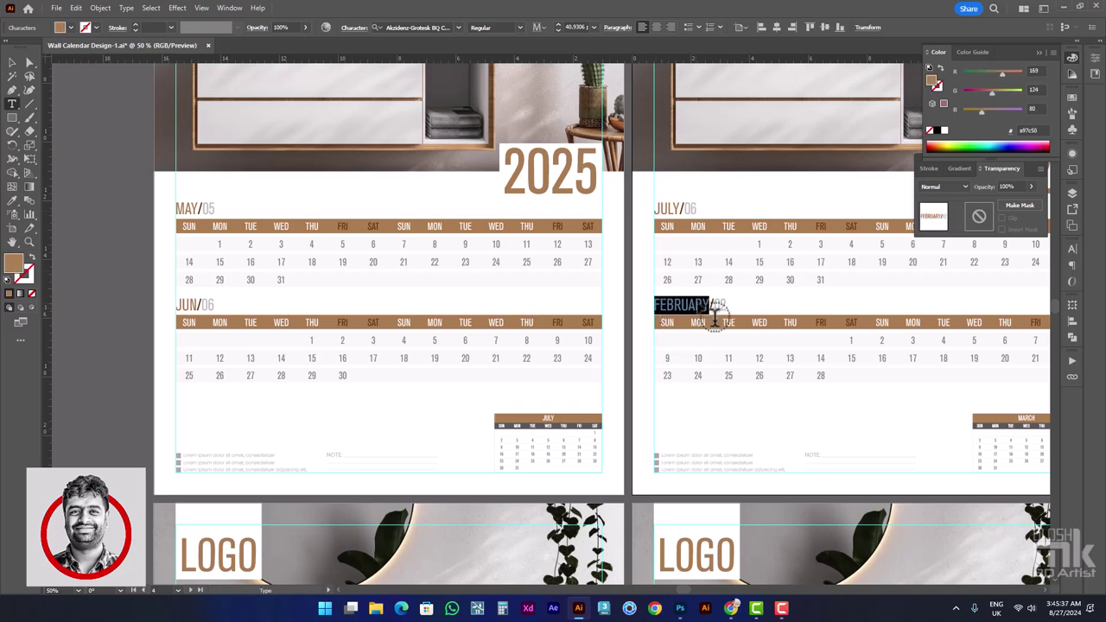
{"action": "type", "text": "AUGUST"}
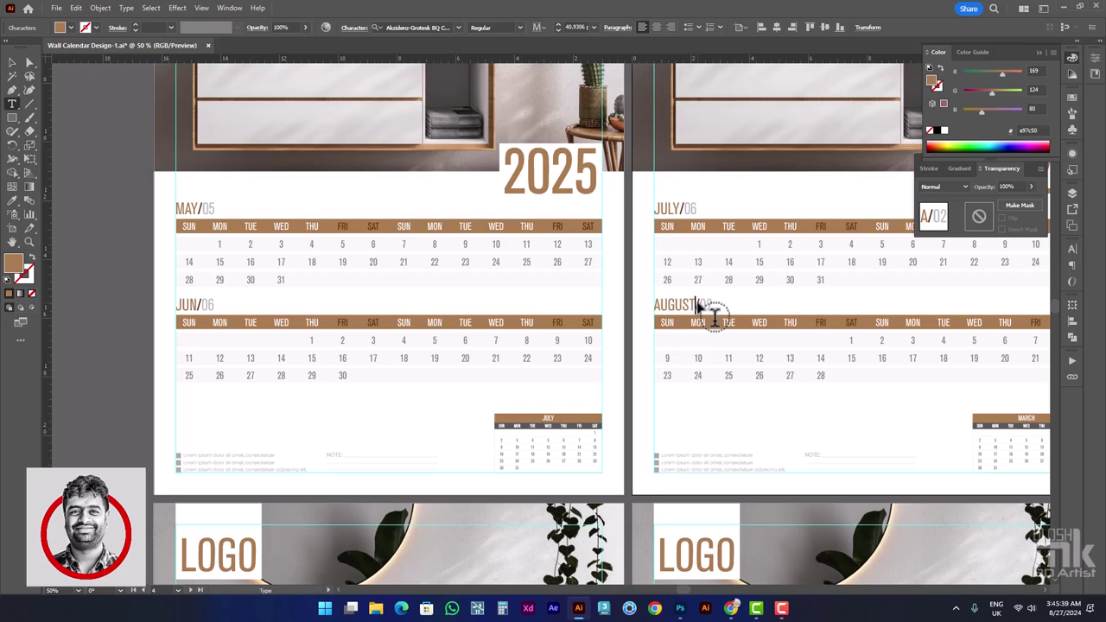
{"action": "mouse_move", "coordinate": [720, 320]}
{"action": "left_mouse_down"}
{"action": "mouse_move", "coordinate": [738, 321]}
{"action": "mouse_move", "coordinate": [722, 323]}
{"action": "left_mouse_up"}
{"action": "type", "text": "8"}
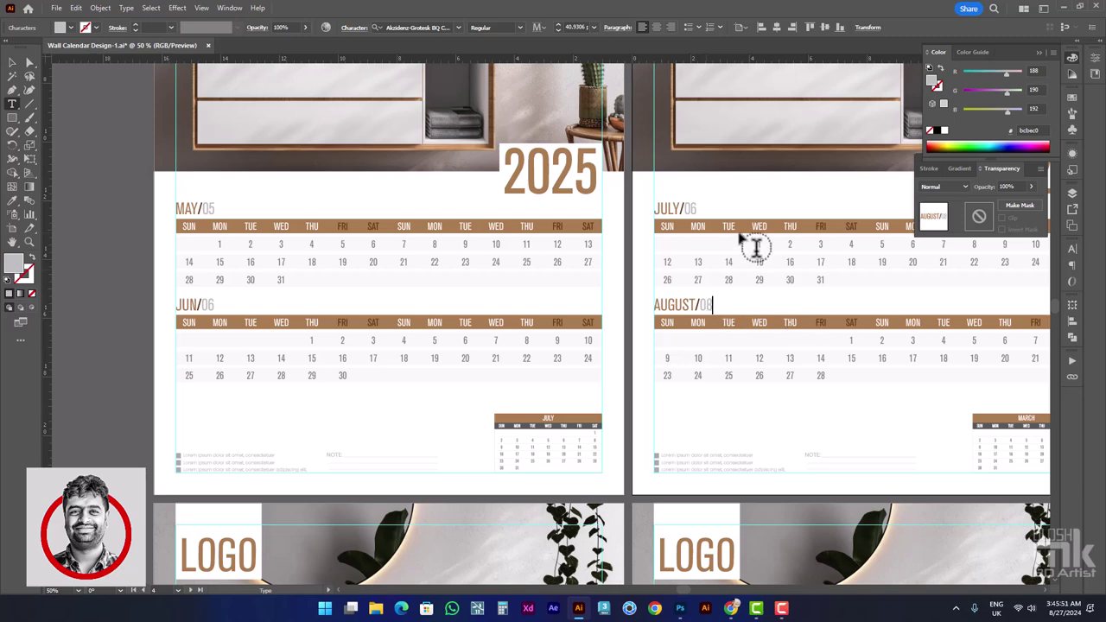
{"action": "left_click_drag", "start_coordinate": [696, 210], "coordinate": [691, 210]}
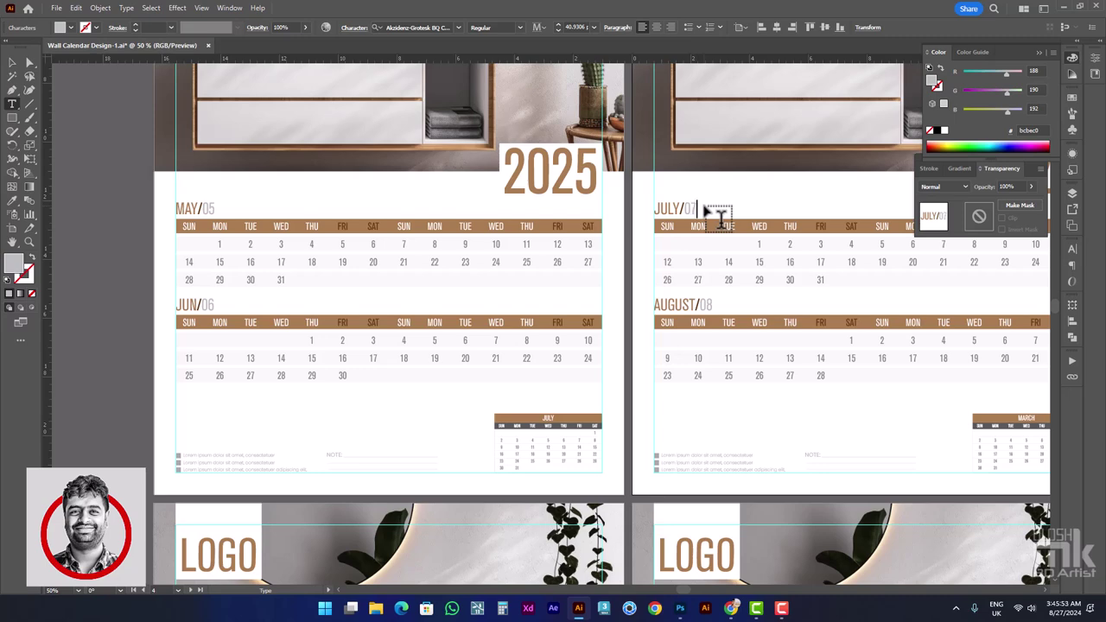
{"action": "key", "text": "Escape"}
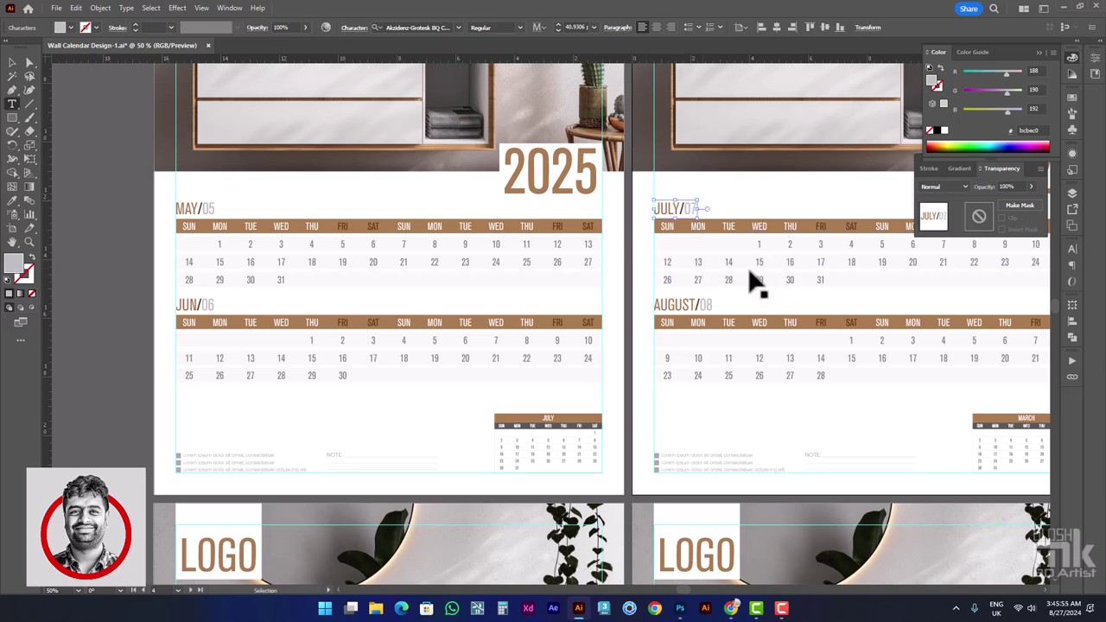
{"action": "scroll", "coordinate": [742, 289], "scroll_direction": "right", "scroll_amount": 1}
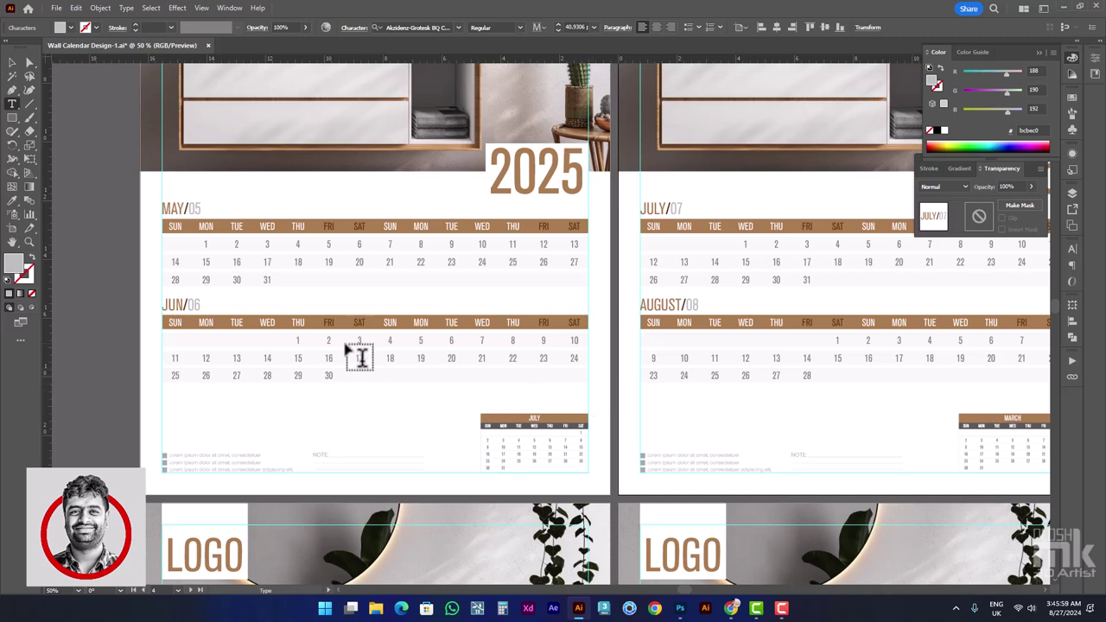
Start July's dates under SAT, add 31 after 30, and shift August's dates one column left
{"action": "left_click", "coordinate": [744, 251]}
{"action": "key", "text": "Tab"}
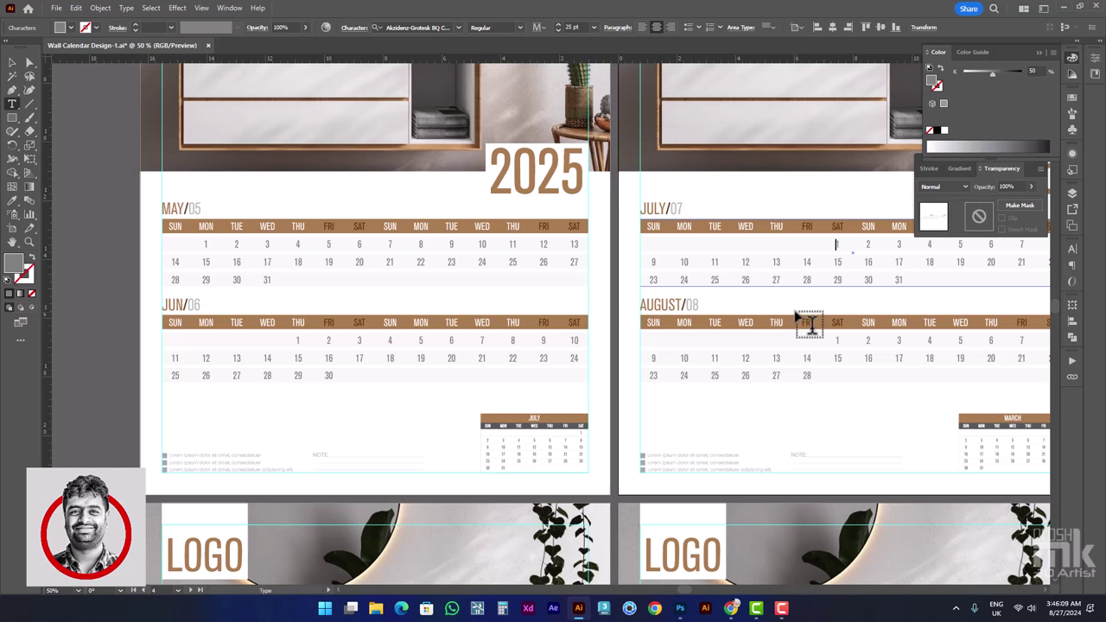
{"action": "key", "text": "Escape"}
{"action": "scroll", "coordinate": [842, 347], "scroll_direction": "right", "scroll_amount": 2}
{"action": "scroll", "coordinate": [851, 346], "scroll_direction": "right", "scroll_amount": 1}
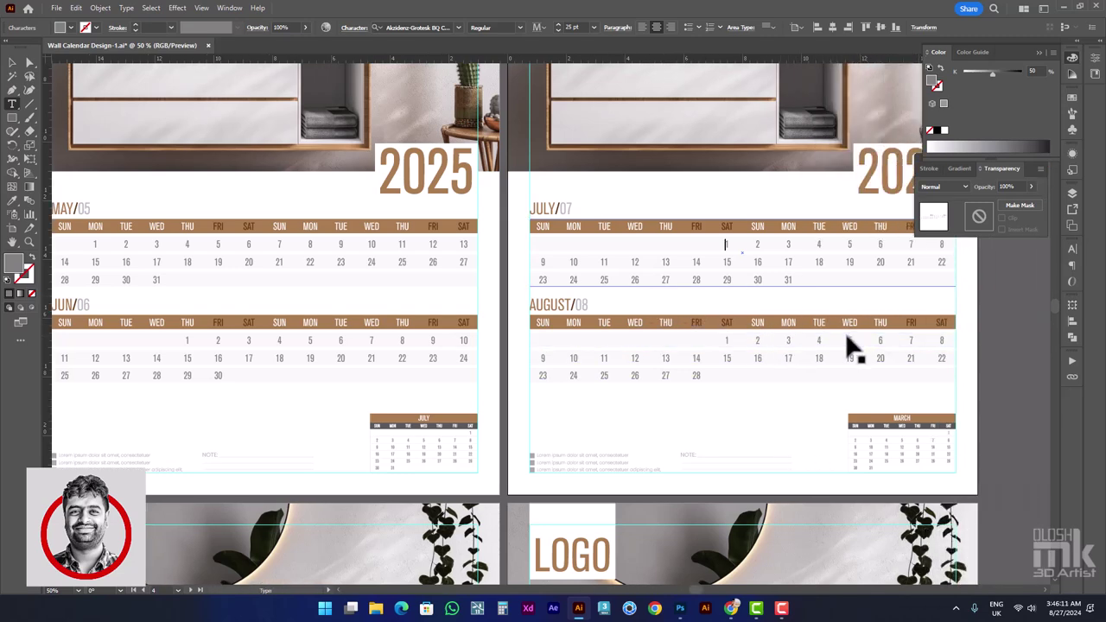
{"action": "key", "text": "t"}
{"action": "left_click", "coordinate": [786, 278]}
{"action": "type", "text": "31"}
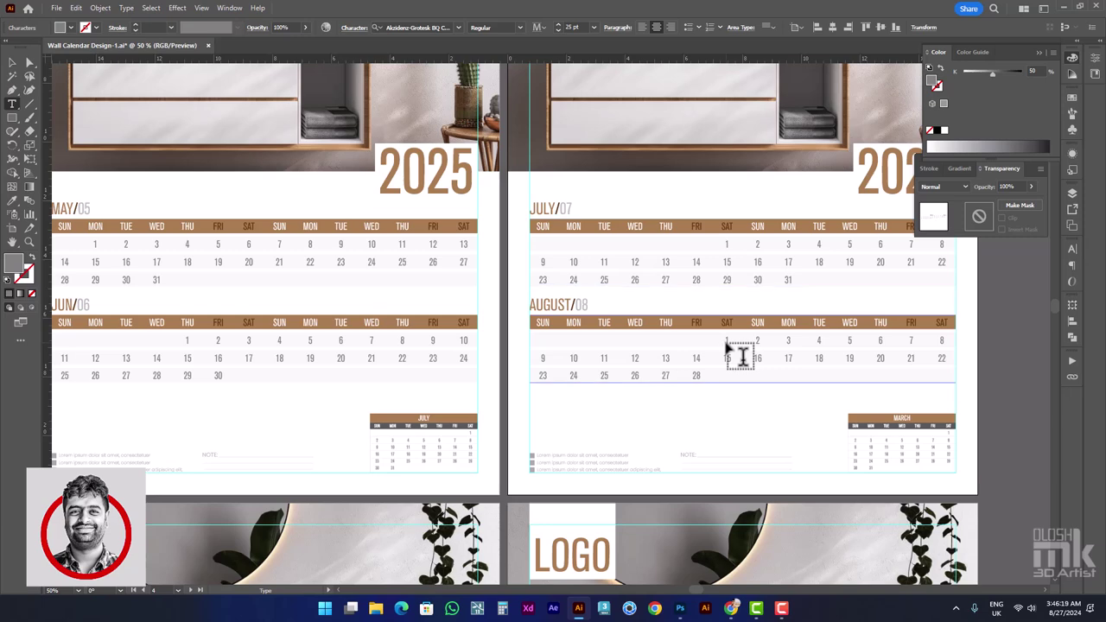
{"action": "key", "text": "BackSpace"}
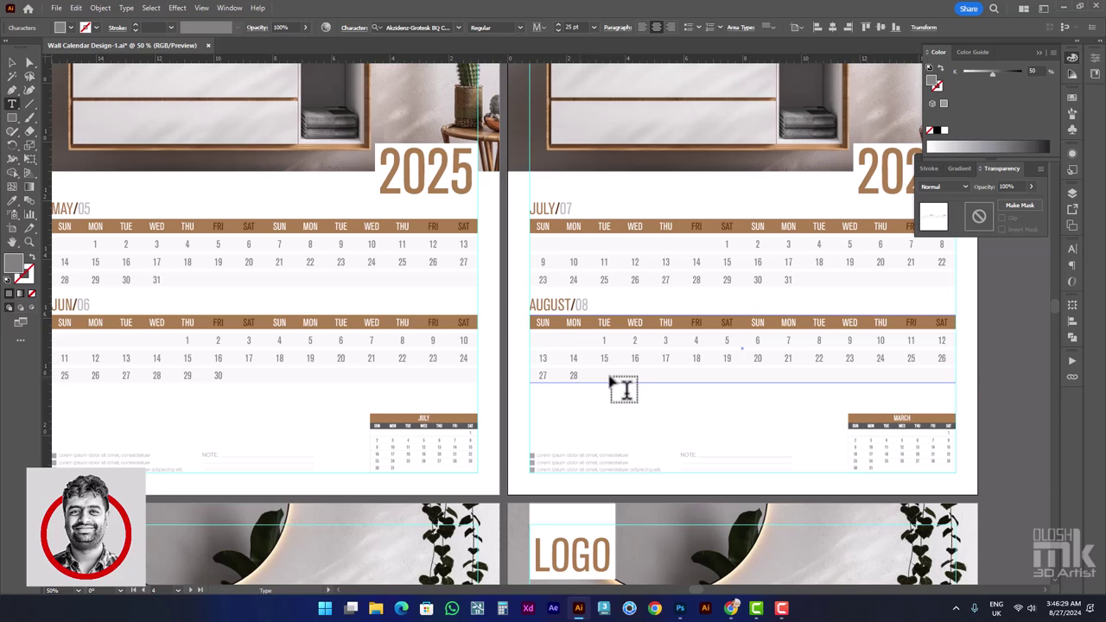
{"action": "key", "text": "ctrl"}
{"action": "left_click_drag", "start_coordinate": [648, 380], "coordinate": [570, 377]}
{"action": "type", "text": "28"}
{"action": "left_click", "coordinate": [1072, 97]}
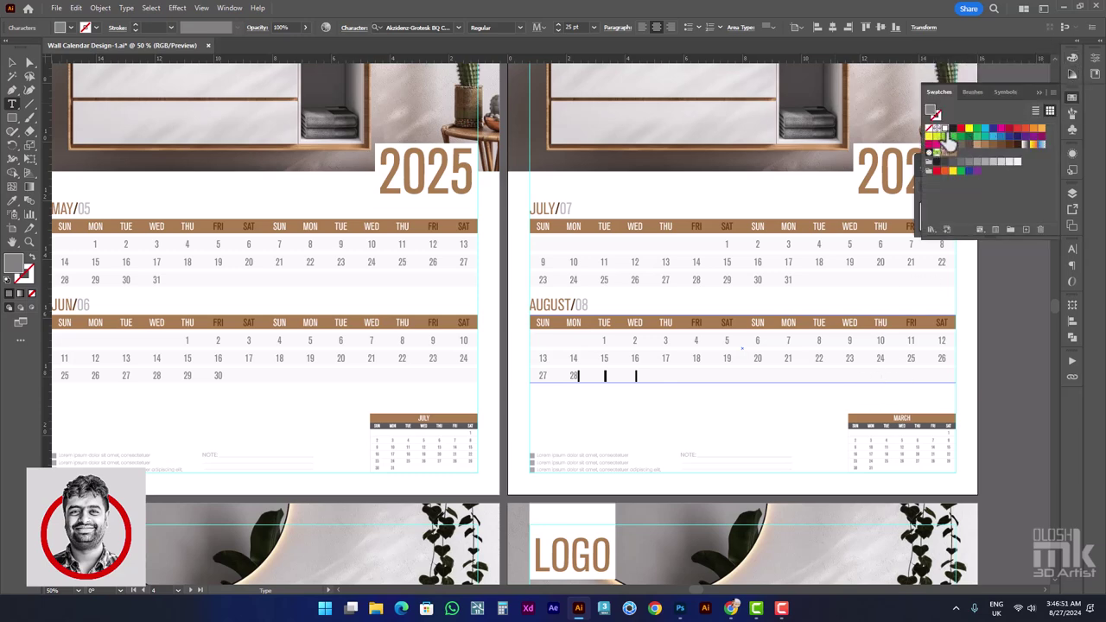
{"action": "left_click", "coordinate": [944, 129]}
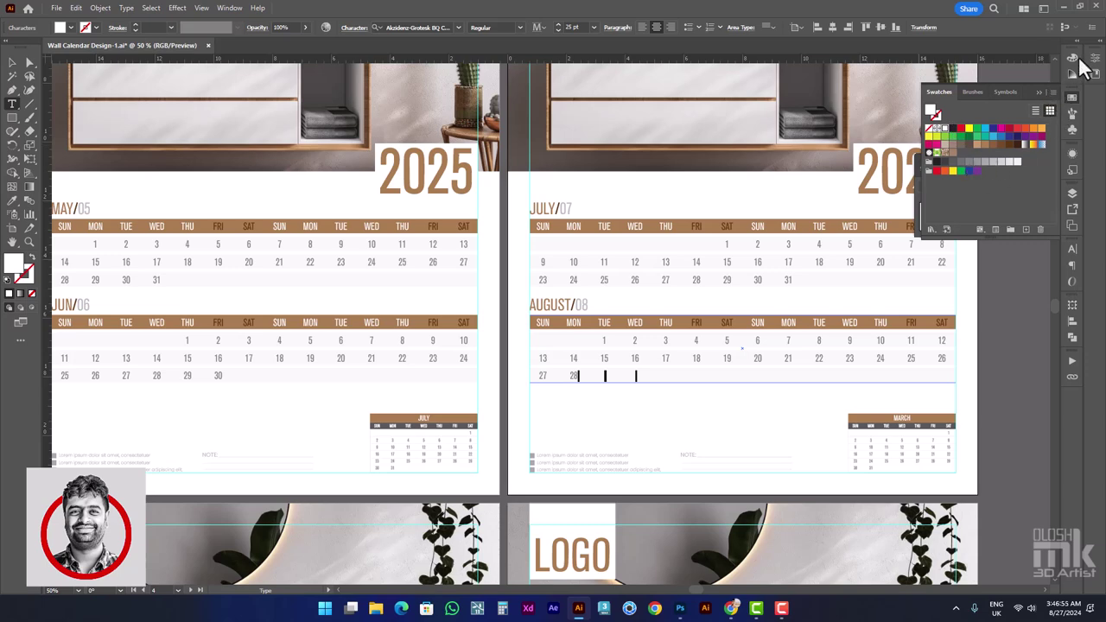
{"action": "left_click", "coordinate": [1072, 58]}
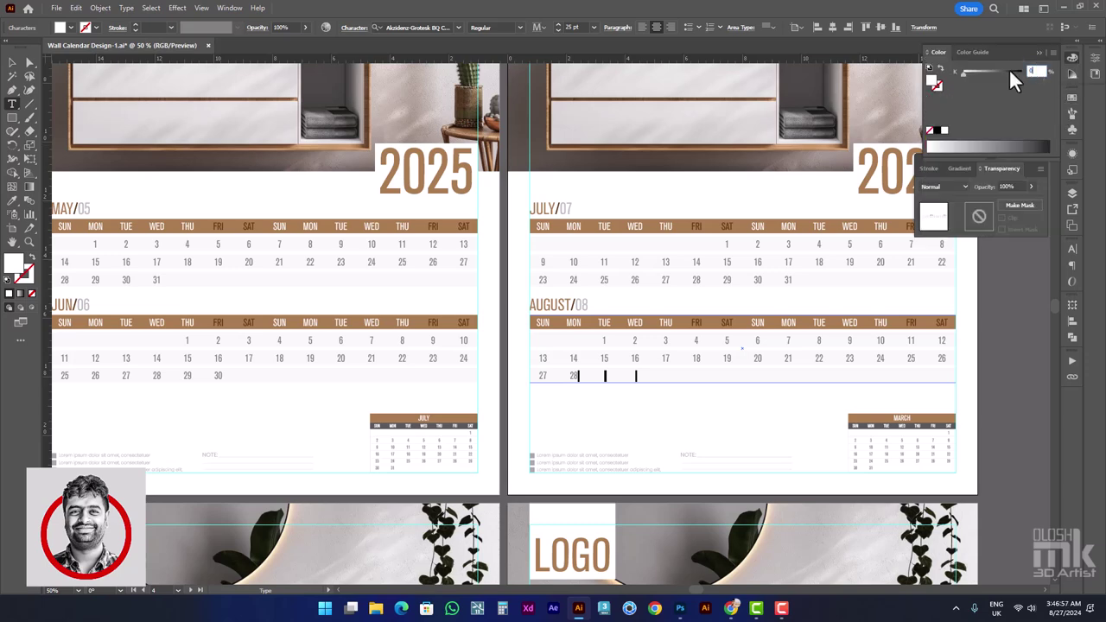
{"action": "left_click", "coordinate": [591, 380]}
{"action": "key", "text": "Tab"}
{"action": "key", "text": "Tab"}
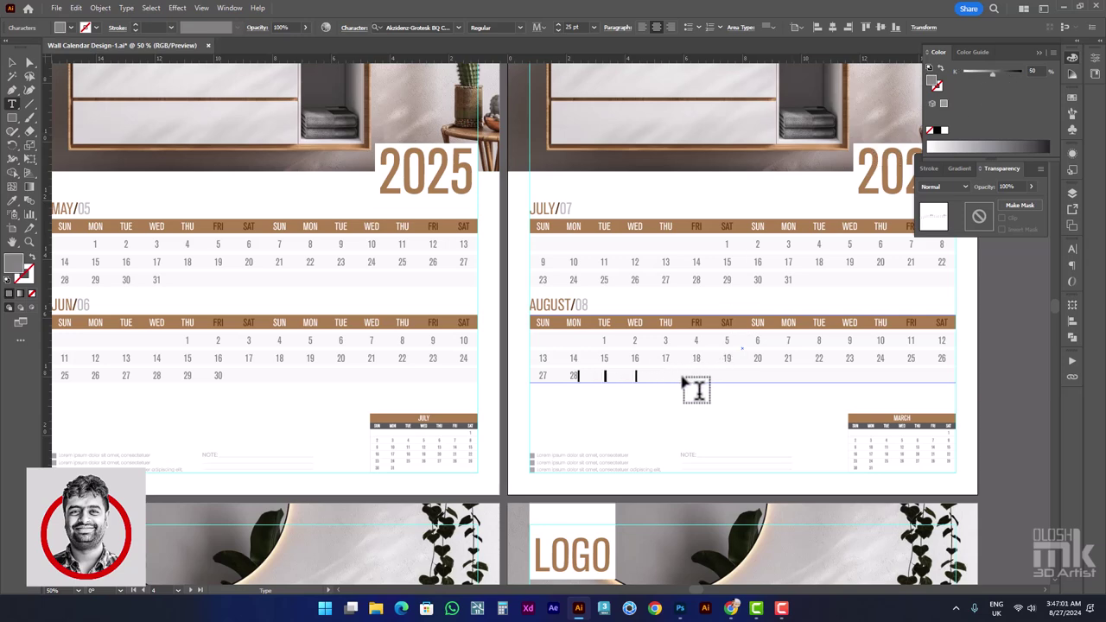
{"action": "key", "text": "BackSpace"}
{"action": "key", "text": "BackSpace"}
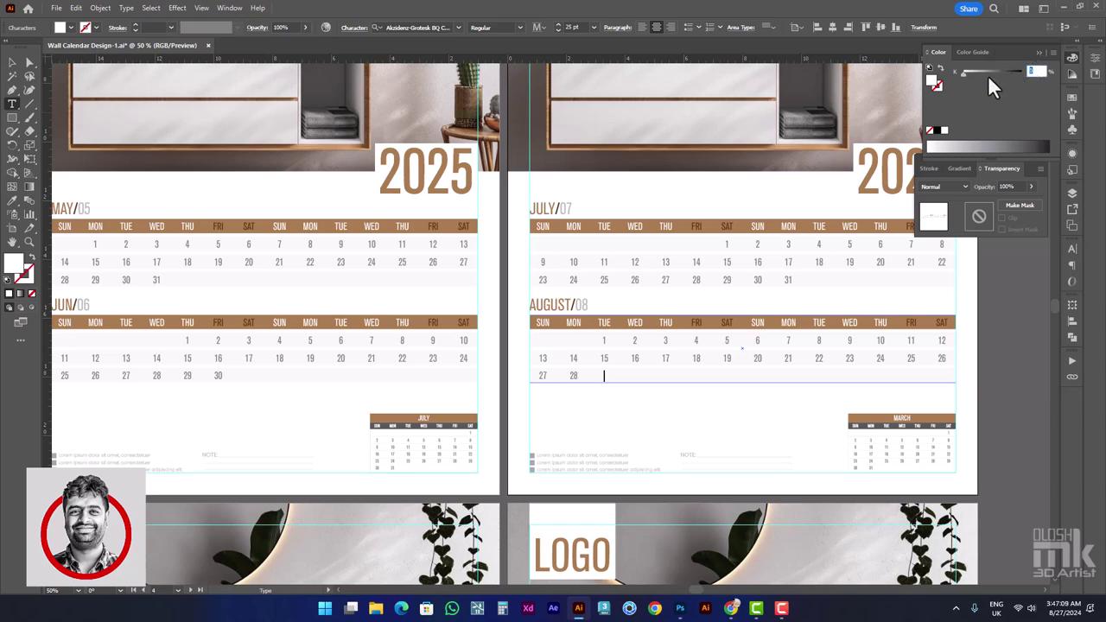
{"action": "type", "text": "0"}
{"action": "key", "text": "Return"}
{"action": "double_click", "coordinate": [17, 268]}
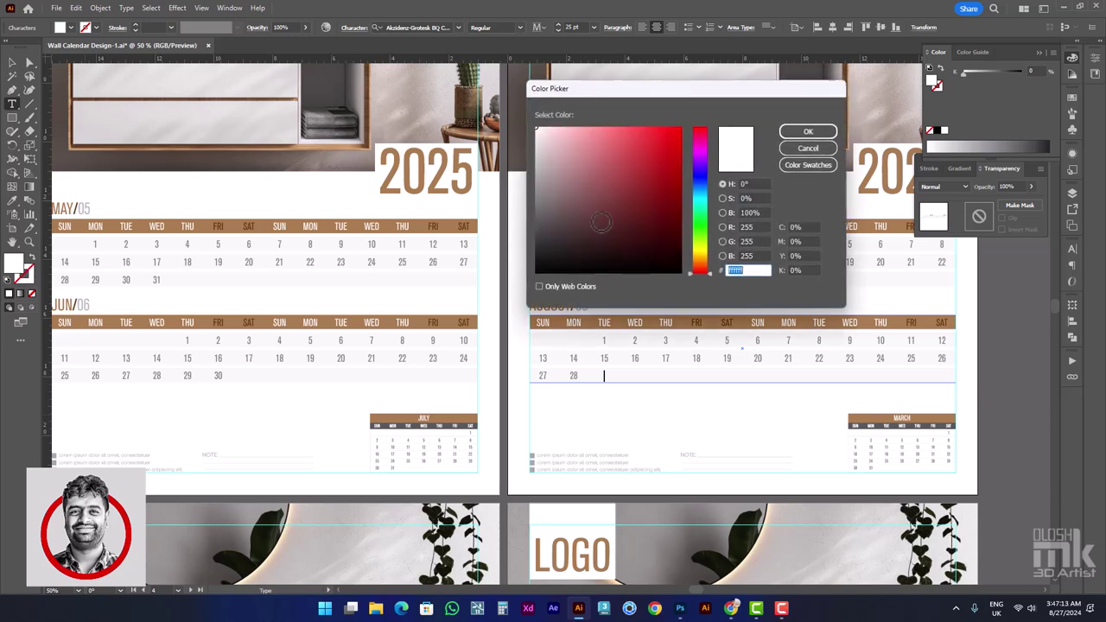
{"action": "left_click_drag", "start_coordinate": [601, 223], "coordinate": [536, 207]}
{"action": "left_click", "coordinate": [789, 135]}
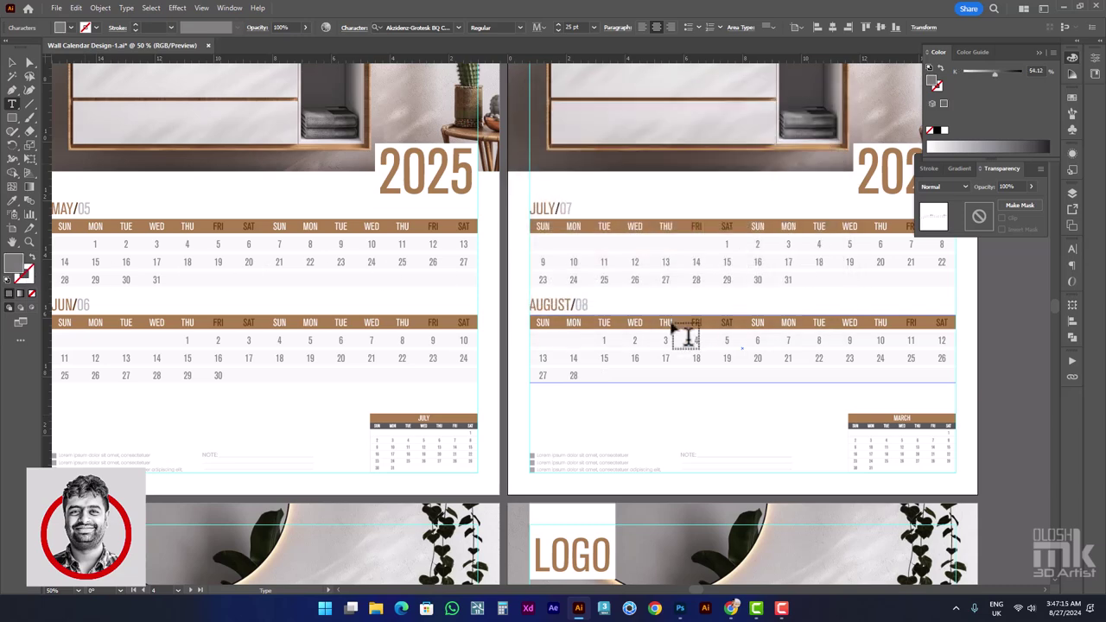
{"action": "left_click", "coordinate": [587, 381]}
{"action": "type", "text": "4"}
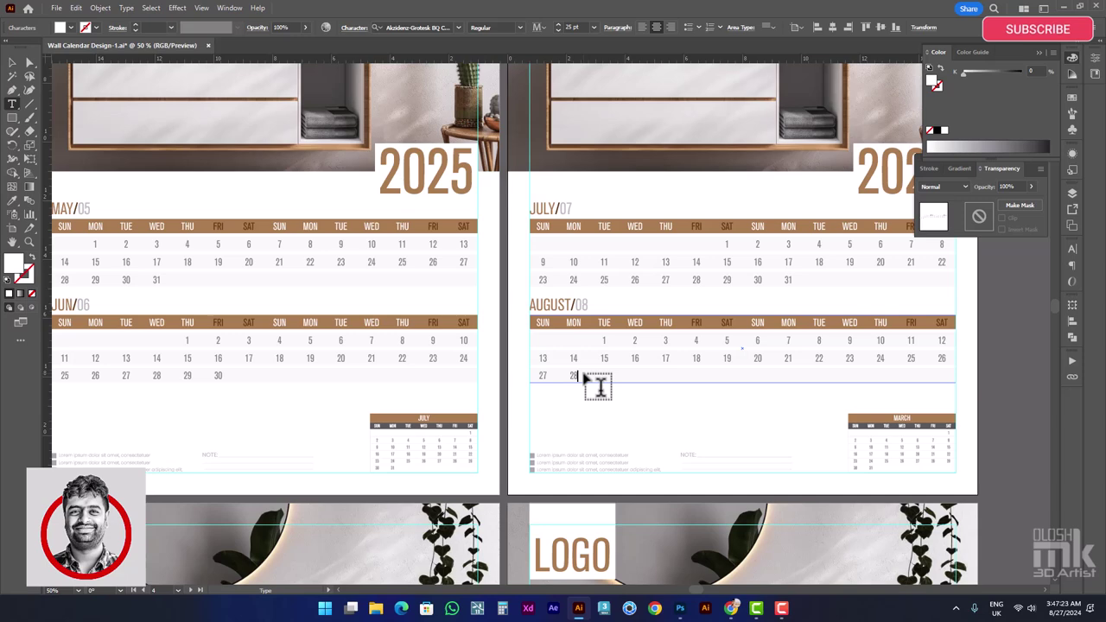
{"action": "left_click", "coordinate": [12, 64]}
{"action": "left_click", "coordinate": [585, 429]}
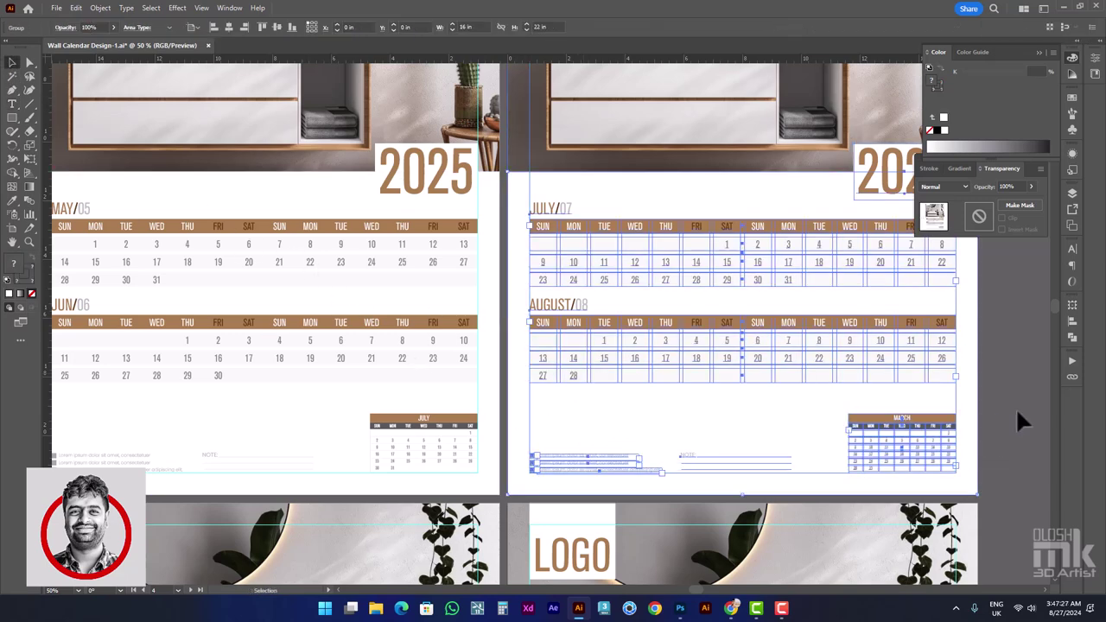
{"action": "key", "text": "ctrl+z"}
{"action": "key", "text": "ctrl+z"}
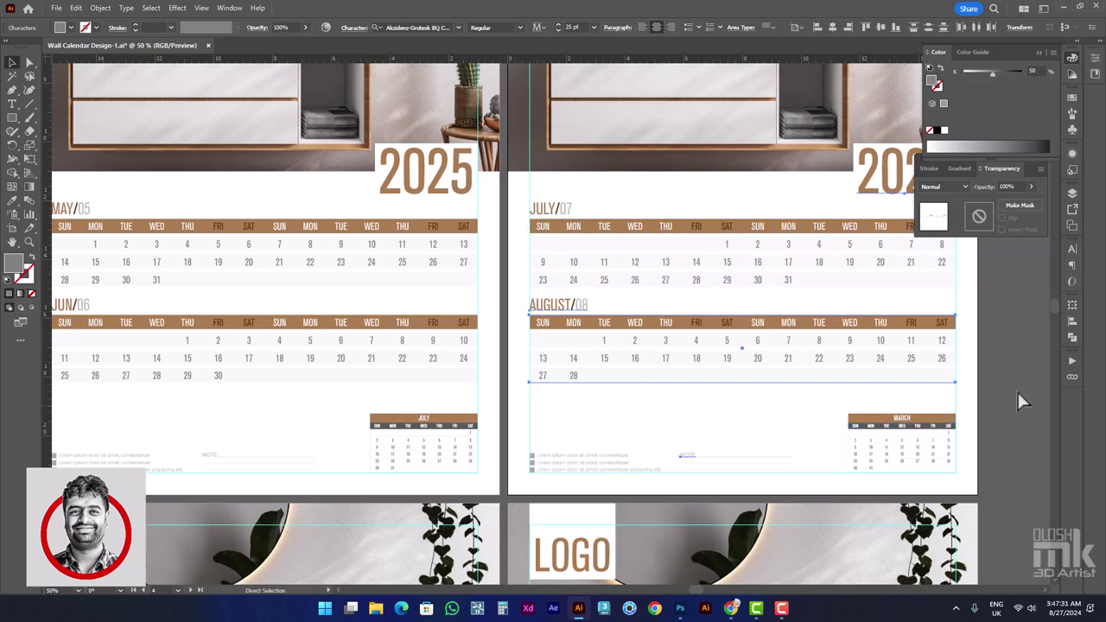
{"action": "key", "text": "ctrl+z"}
{"action": "key", "text": "Escape"}
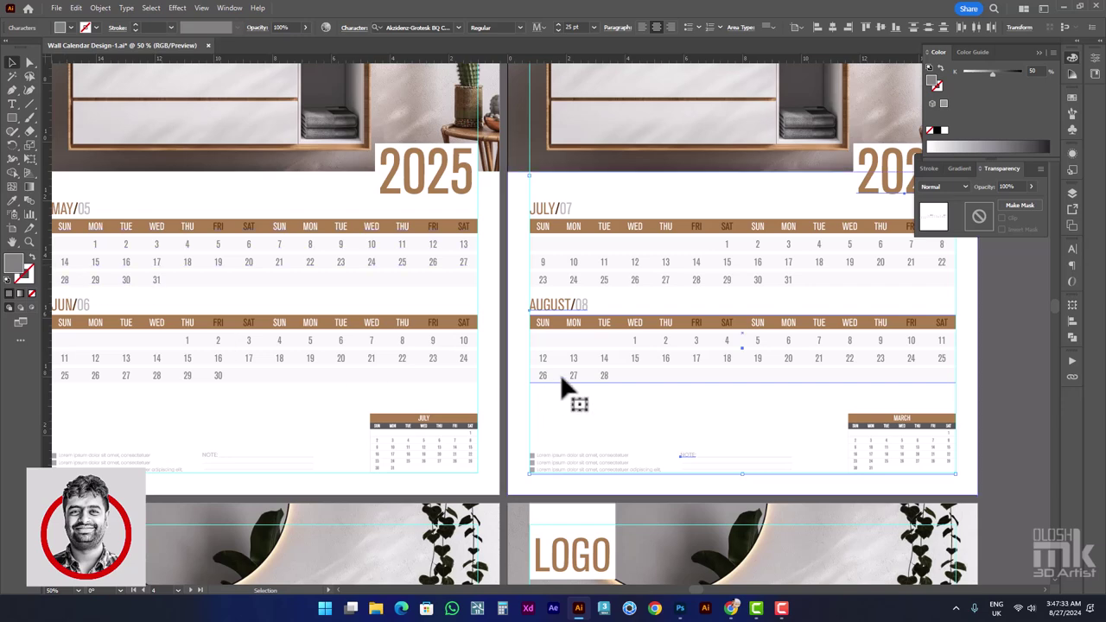
{"action": "left_click", "coordinate": [12, 105]}
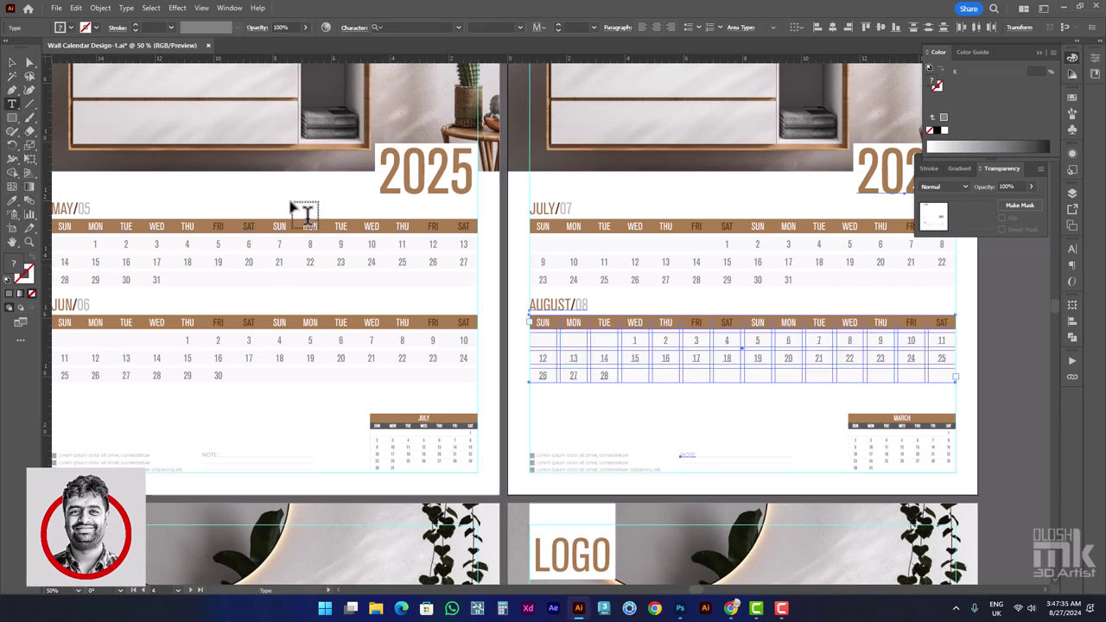
{"action": "left_click", "coordinate": [633, 342]}
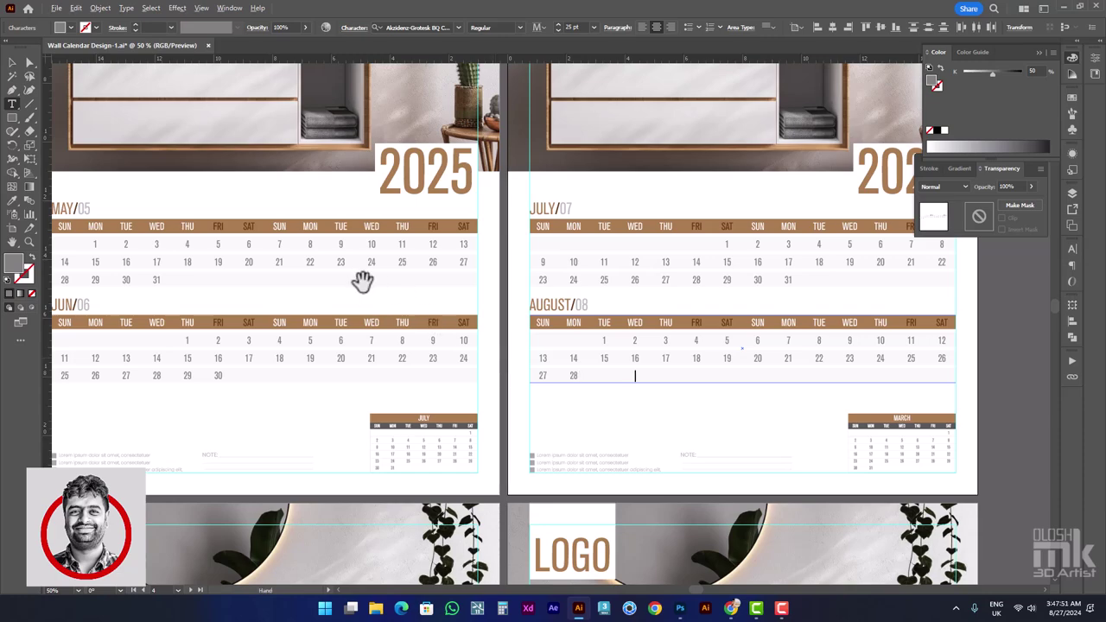
{"action": "scroll", "coordinate": [358, 279], "scroll_direction": "down", "scroll_amount": 3}
{"action": "scroll", "coordinate": [538, 370], "scroll_direction": "up", "scroll_amount": 4}
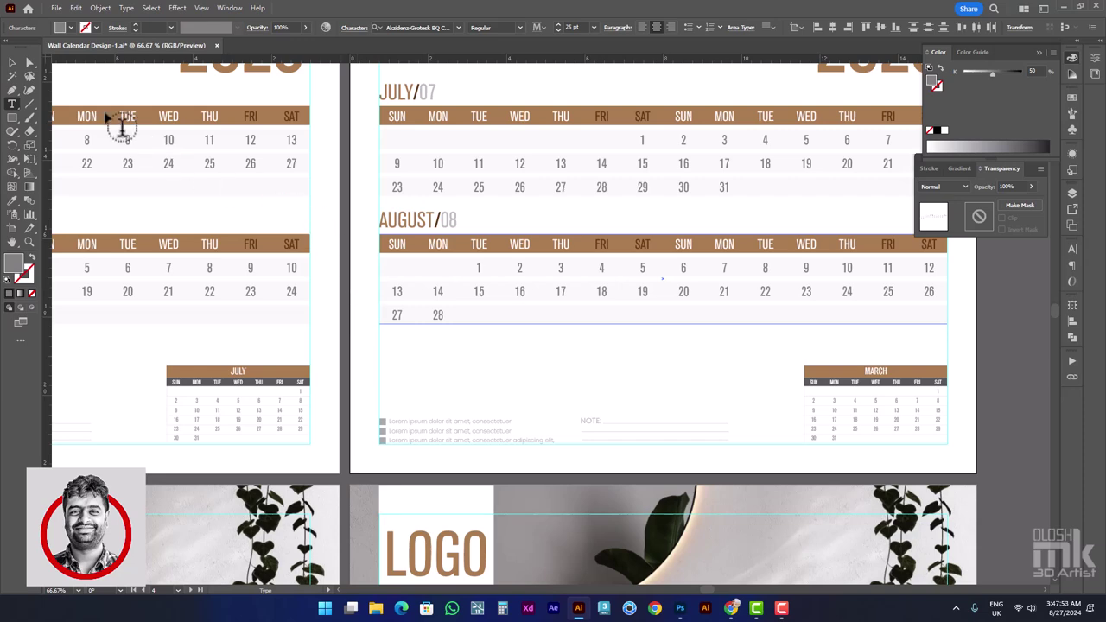
{"action": "left_click", "coordinate": [12, 62]}
{"action": "left_click", "coordinate": [488, 362]}
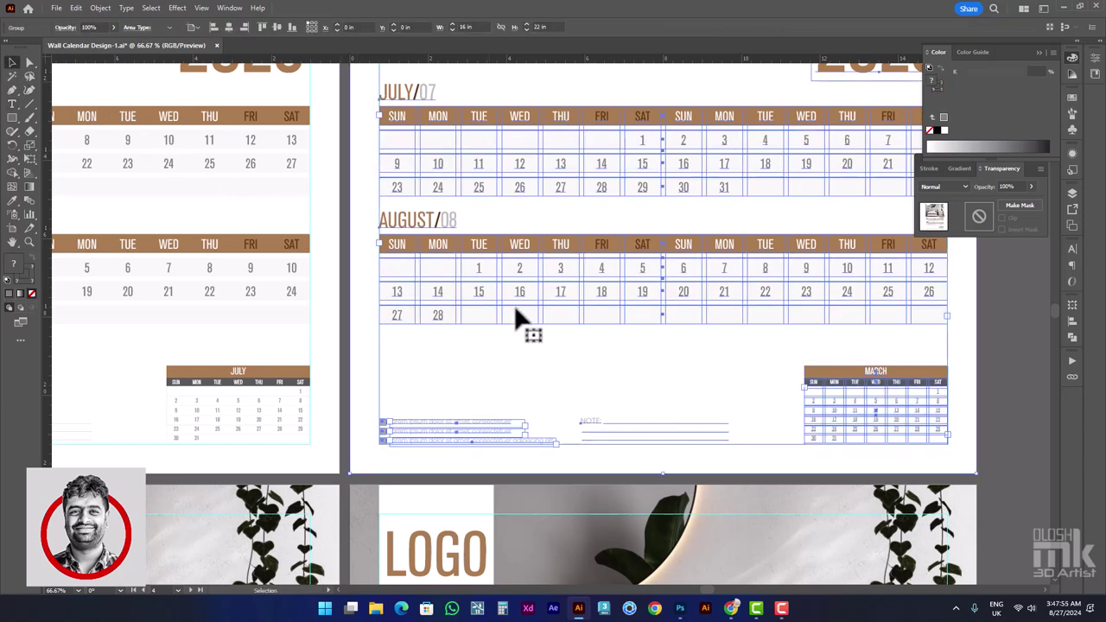
{"action": "scroll", "coordinate": [510, 333], "scroll_direction": "down", "scroll_amount": 1}
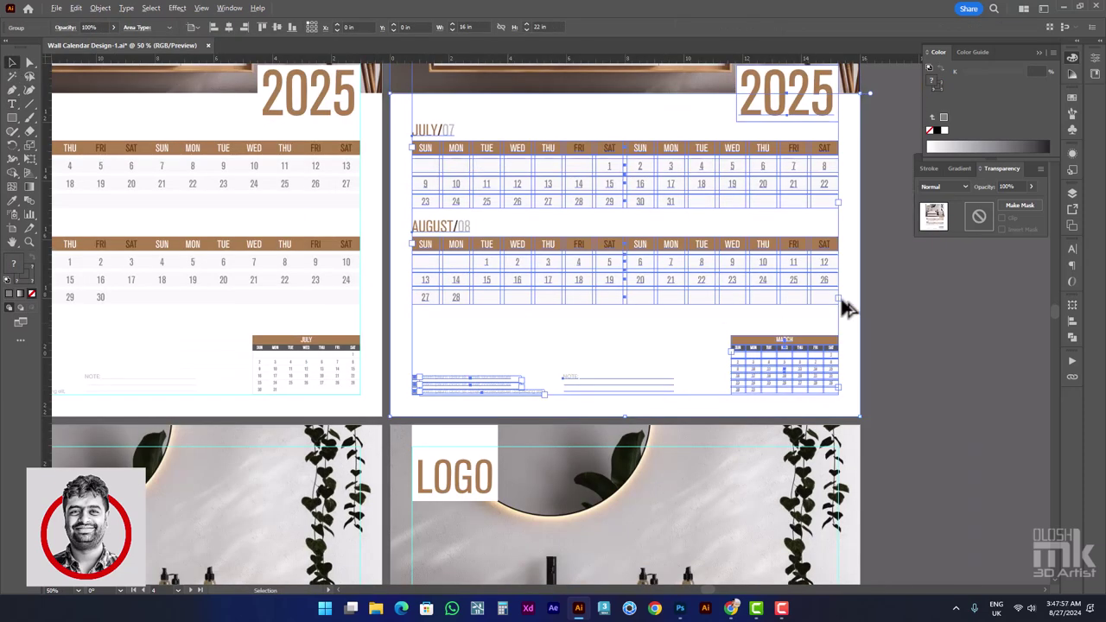
{"action": "left_click", "coordinate": [842, 308]}
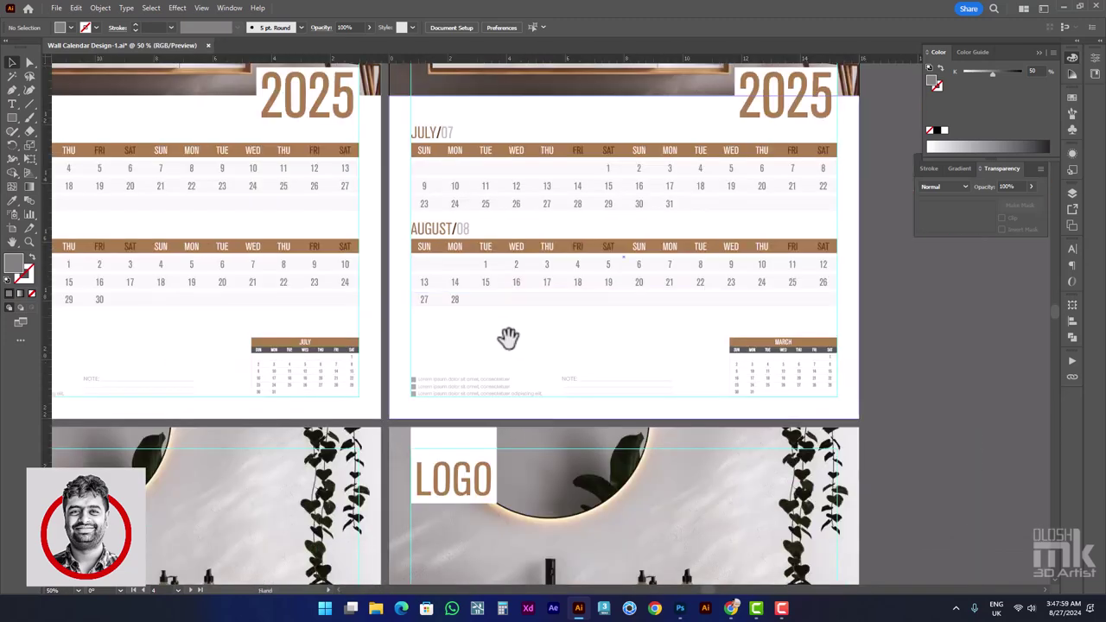
Enter isolation mode on the August calendar group and its date text, then step back out
{"action": "left_click_drag", "start_coordinate": [506, 298], "coordinate": [544, 304]}
{"action": "double_click", "coordinate": [543, 313]}
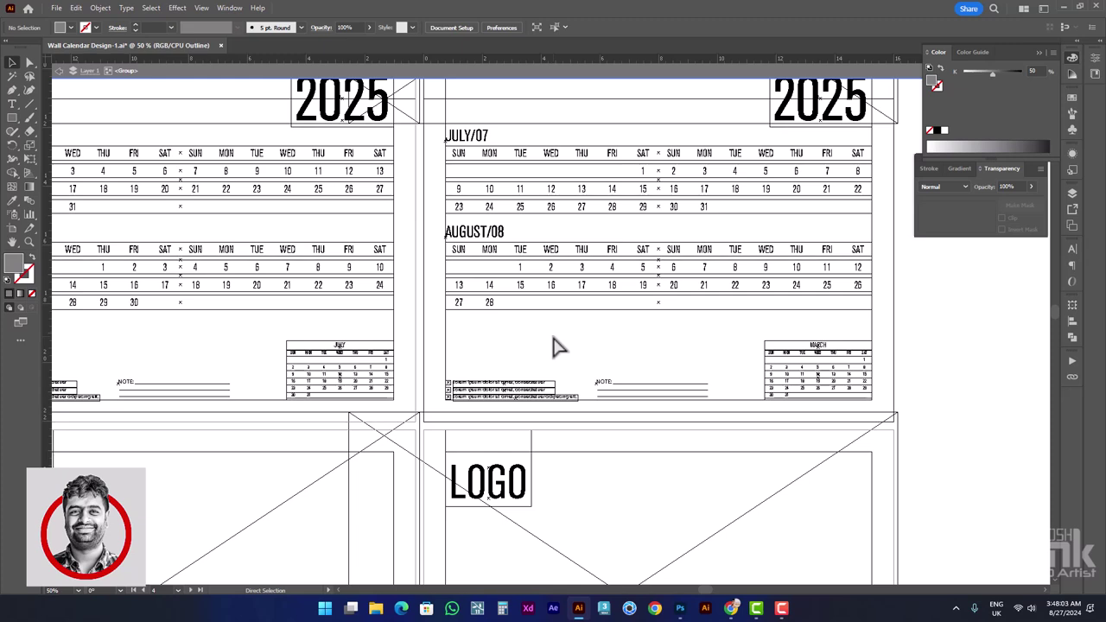
{"action": "key", "text": "ctrl+y"}
{"action": "left_click", "coordinate": [487, 309]}
{"action": "double_click", "coordinate": [486, 309]}
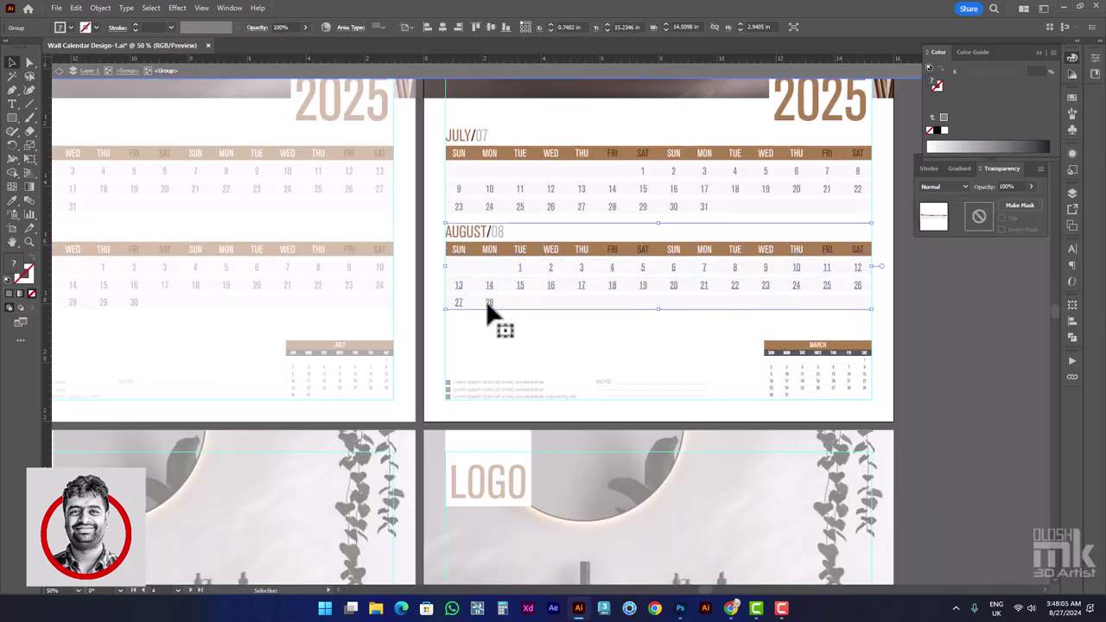
{"action": "left_click", "coordinate": [490, 302]}
{"action": "double_click", "coordinate": [490, 300]}
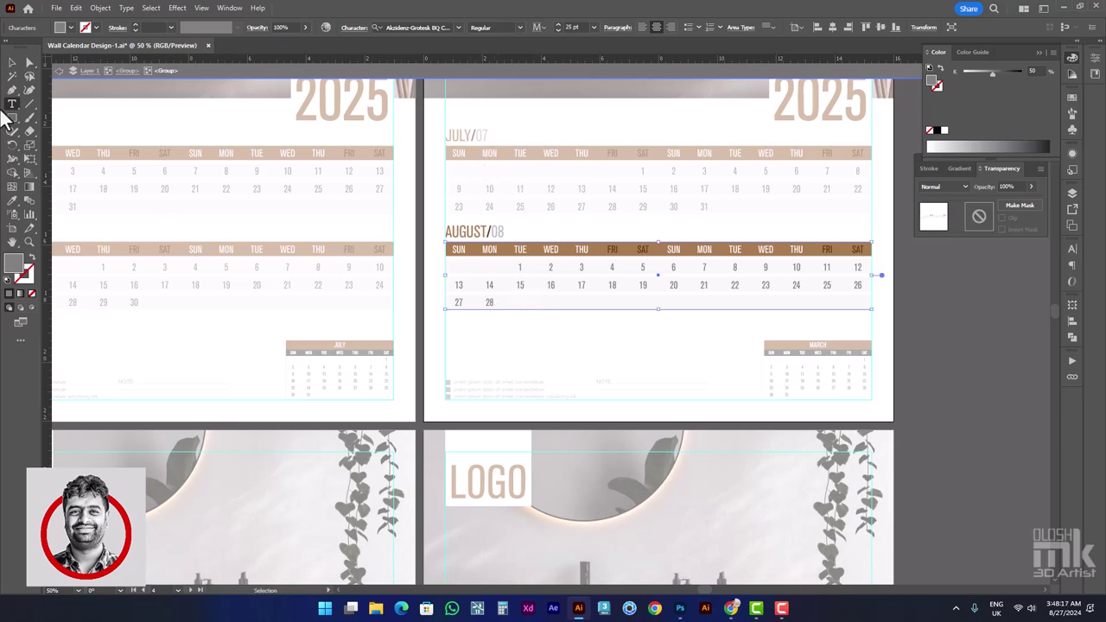
{"action": "left_click", "coordinate": [10, 65]}
{"action": "double_click", "coordinate": [984, 376]}
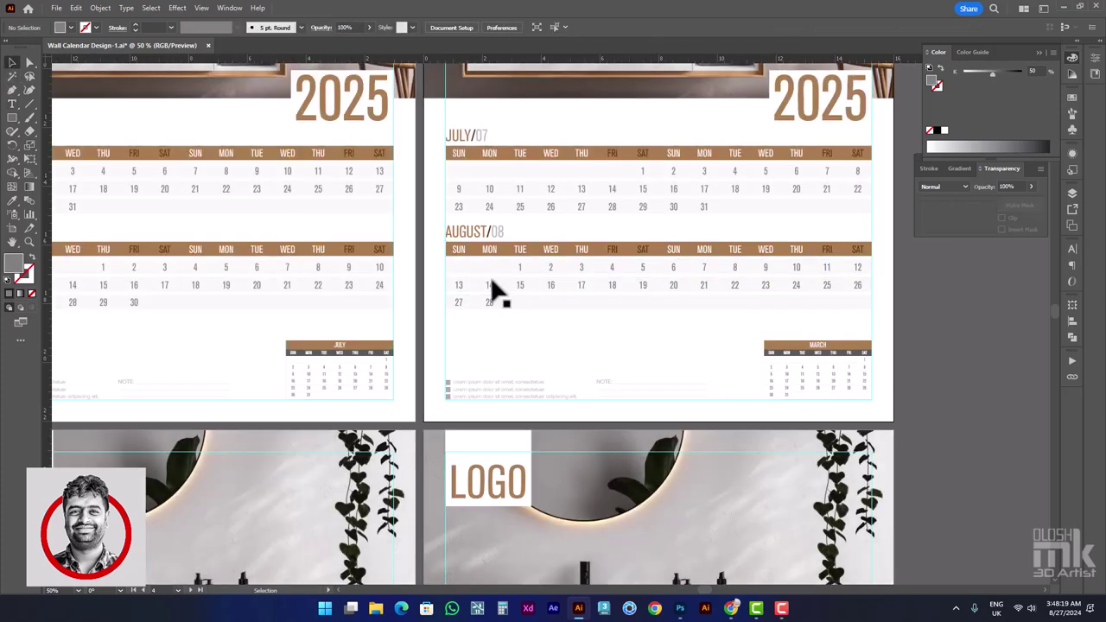
Copy the July block down into August's slot, replacing the old August block, and enter the copy
{"action": "left_click", "coordinate": [488, 258]}
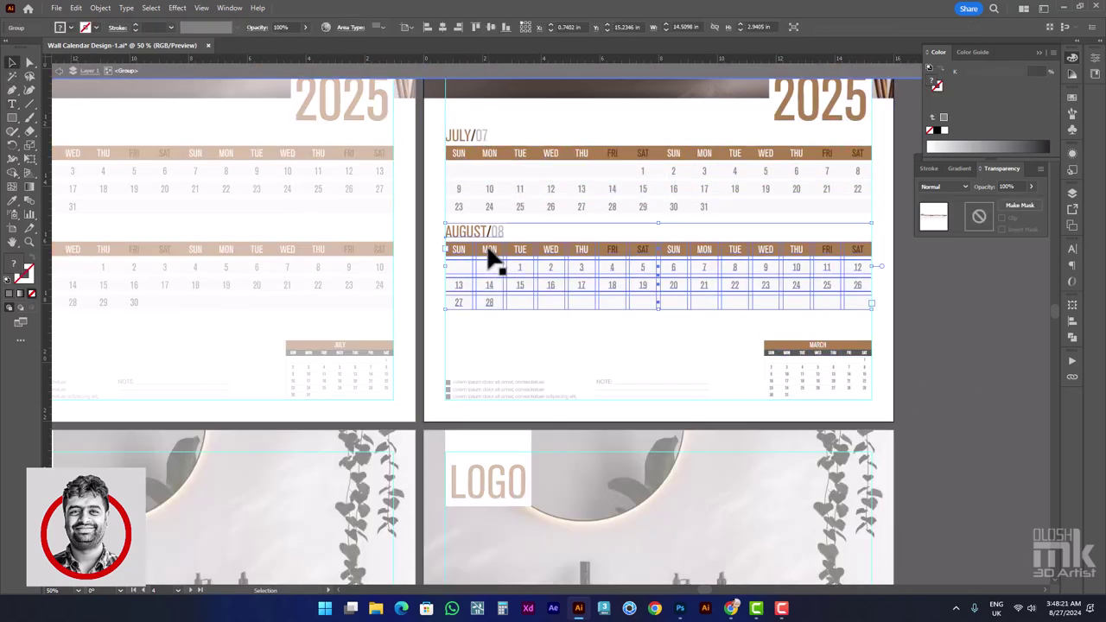
{"action": "left_click", "coordinate": [505, 171]}
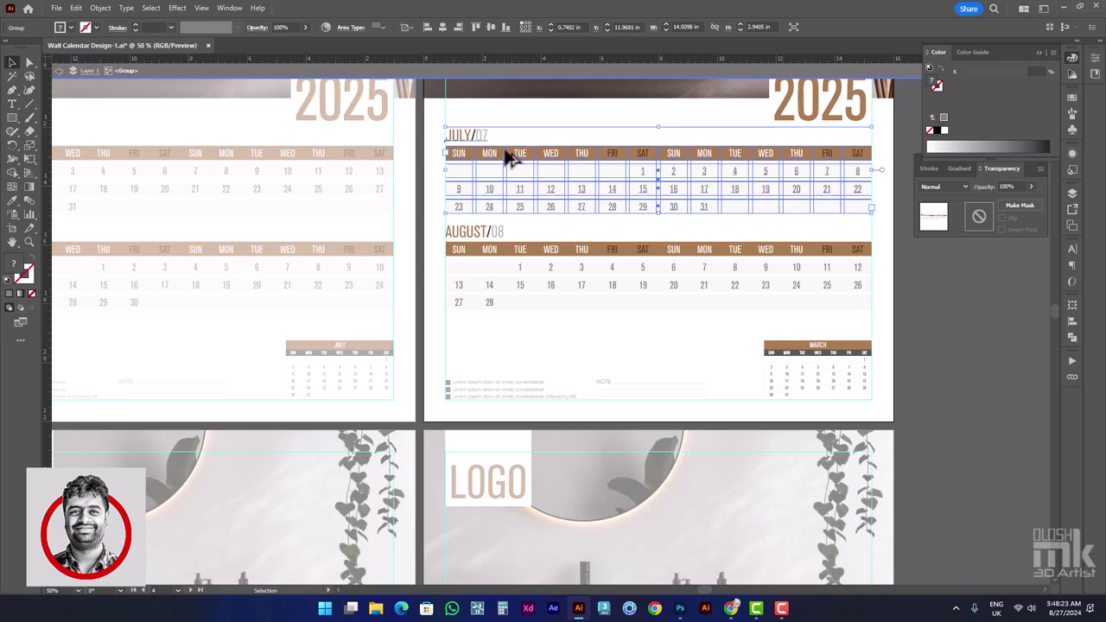
{"action": "left_click_drag", "start_coordinate": [510, 158], "coordinate": [514, 257]}
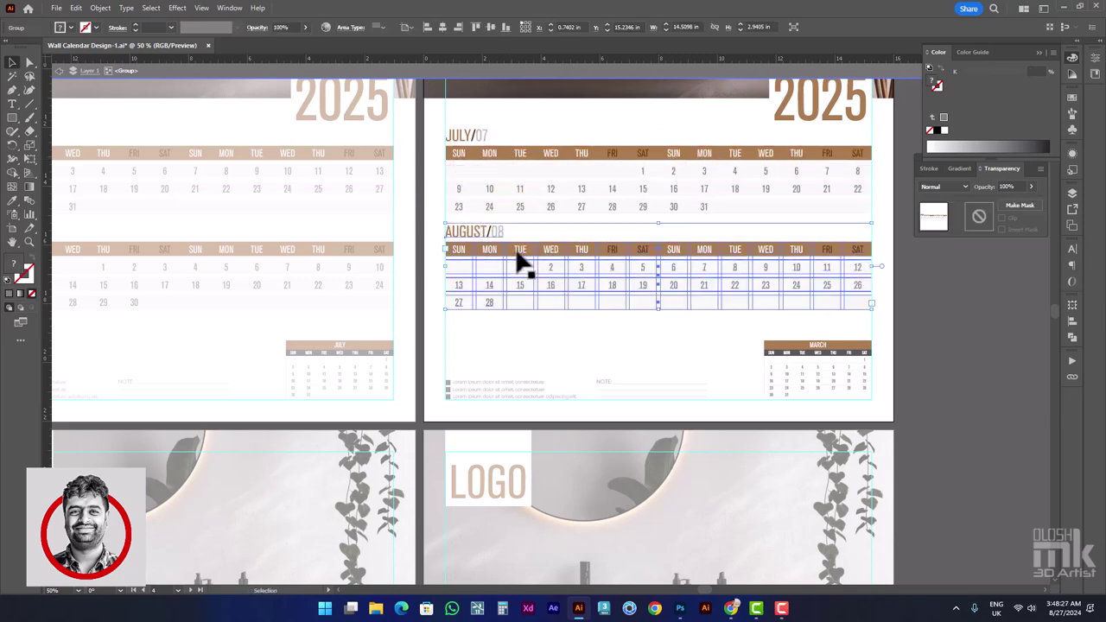
{"action": "key", "text": "Delete"}
{"action": "key", "text": "ctrl+z"}
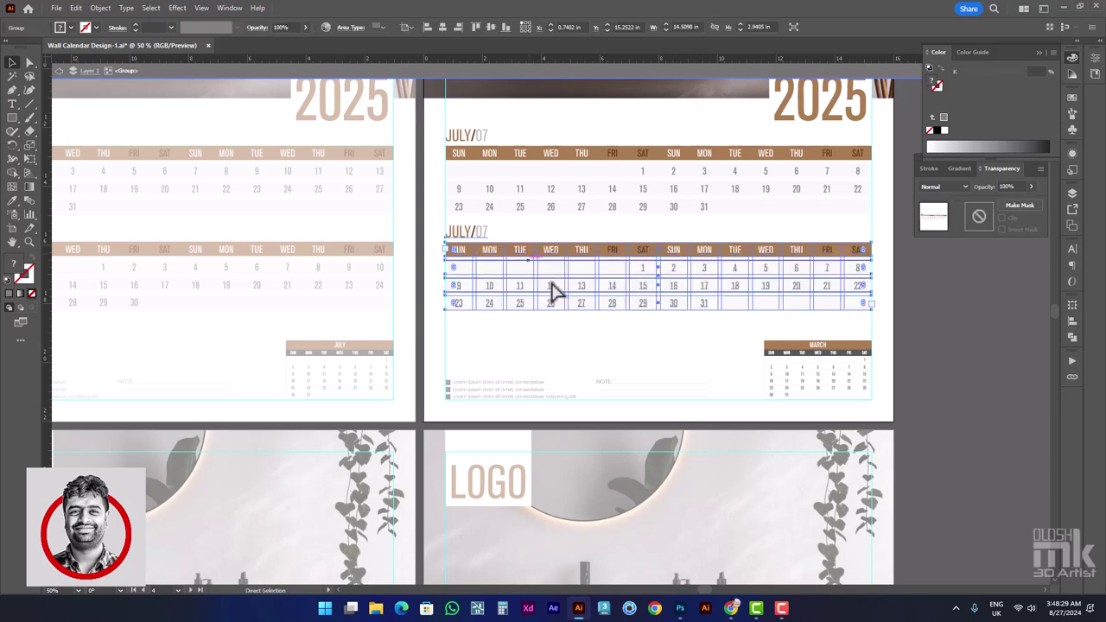
{"action": "left_click", "coordinate": [471, 239]}
{"action": "double_click", "coordinate": [469, 230]}
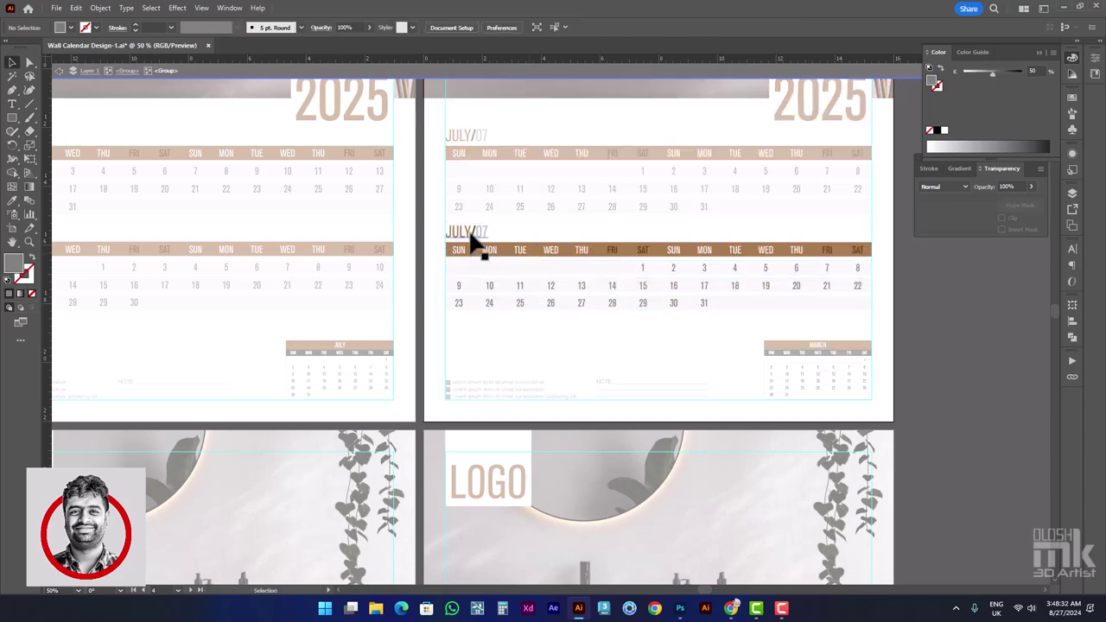
Retype the copied JULY/07 heading as AUGUST/08
{"action": "double_click", "coordinate": [423, 229]}
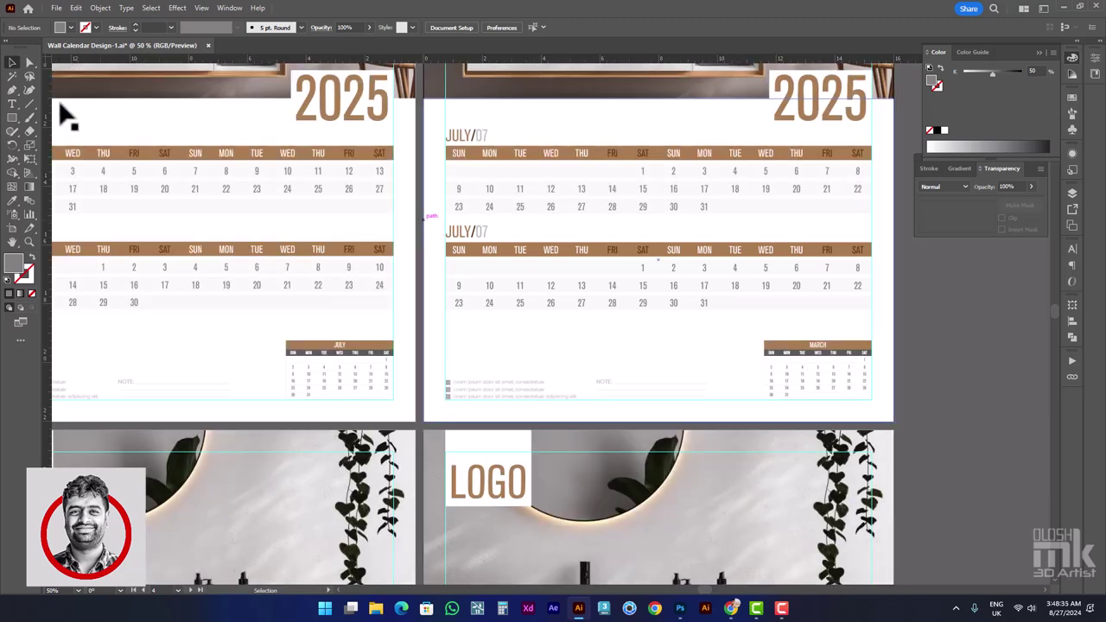
{"action": "left_click", "coordinate": [12, 104]}
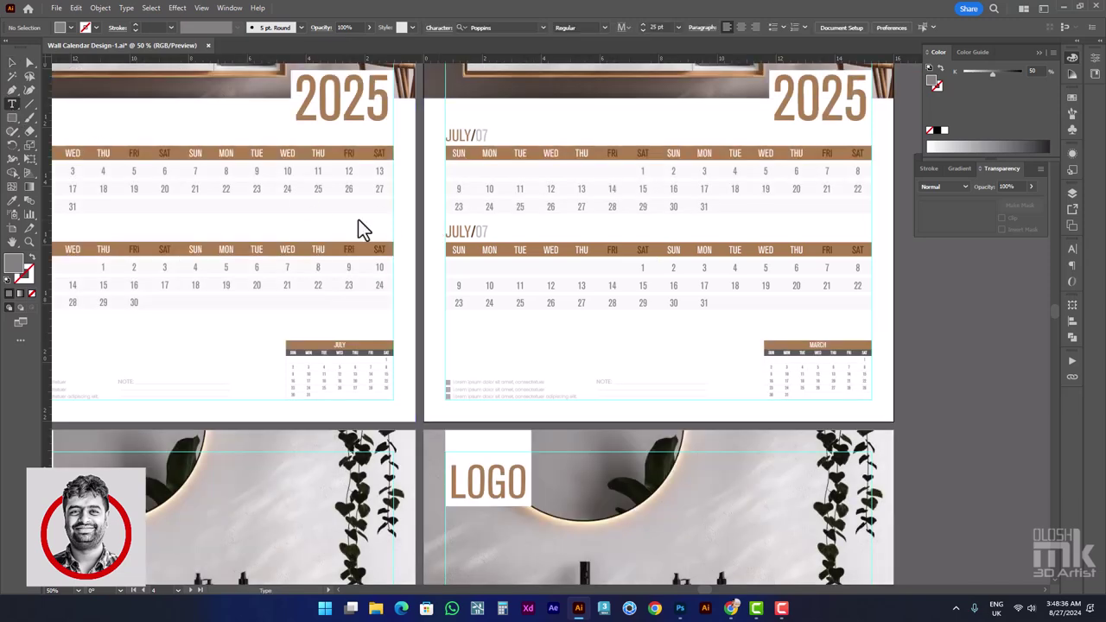
{"action": "double_click", "coordinate": [456, 231]}
{"action": "type", "text": "AUGUST"}
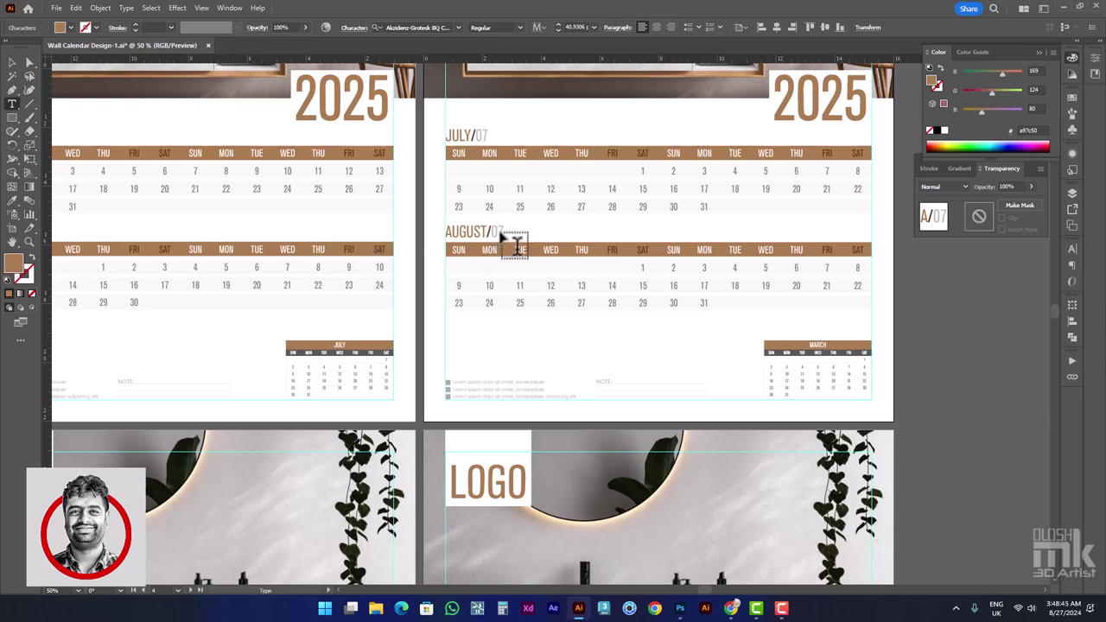
{"action": "left_click_drag", "start_coordinate": [518, 247], "coordinate": [504, 239]}
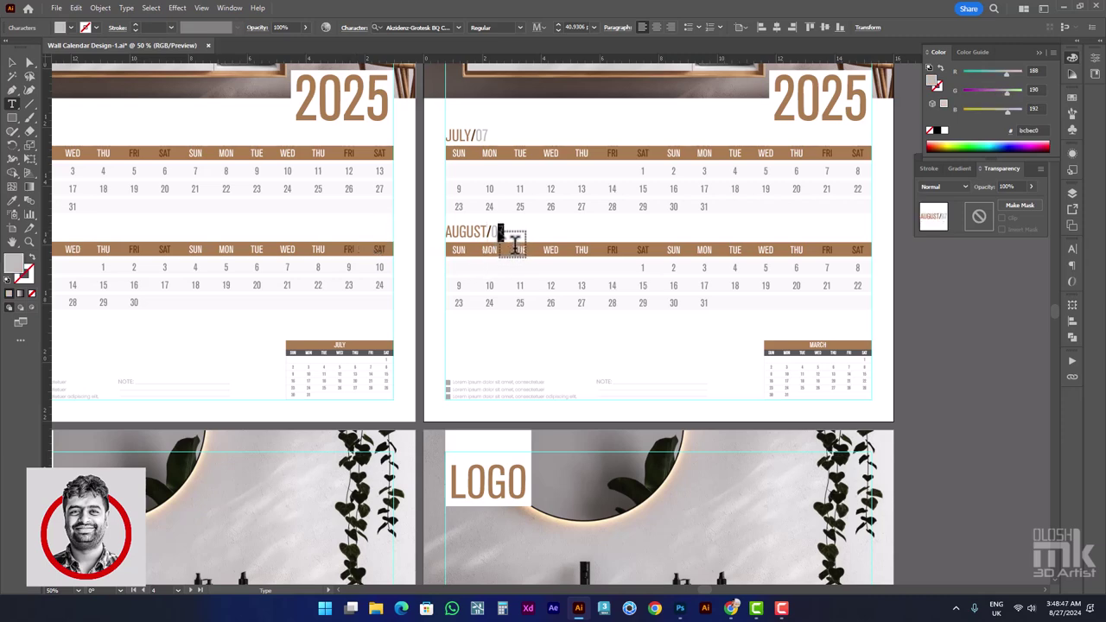
{"action": "type", "text": "8"}
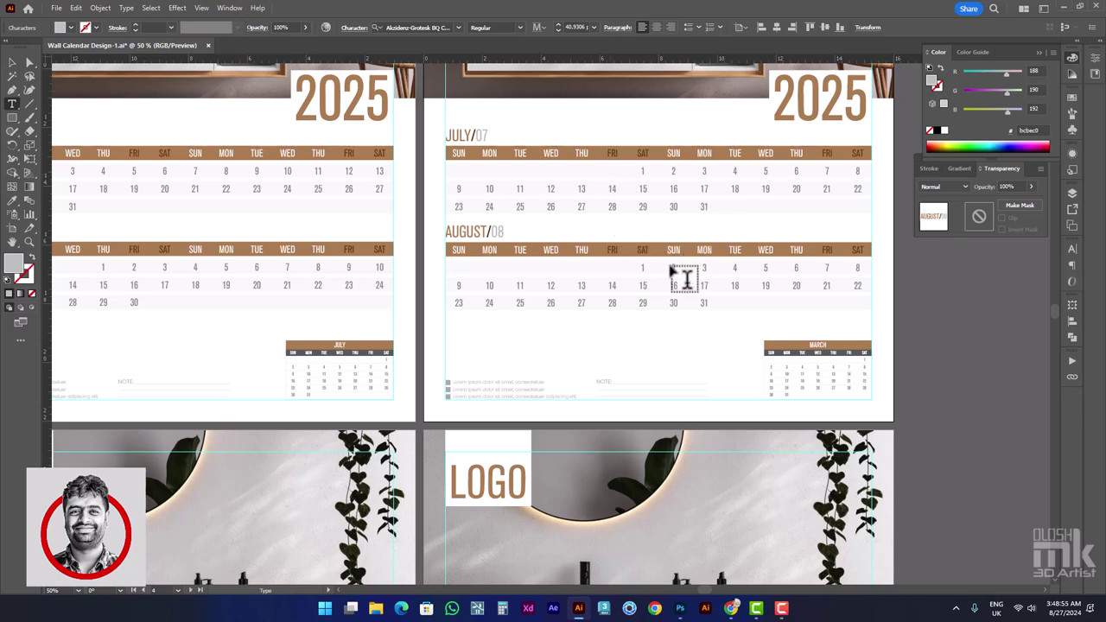
Re-space August's dates so the grid runs 1–31 starting under TUE
{"action": "left_click", "coordinate": [641, 268]}
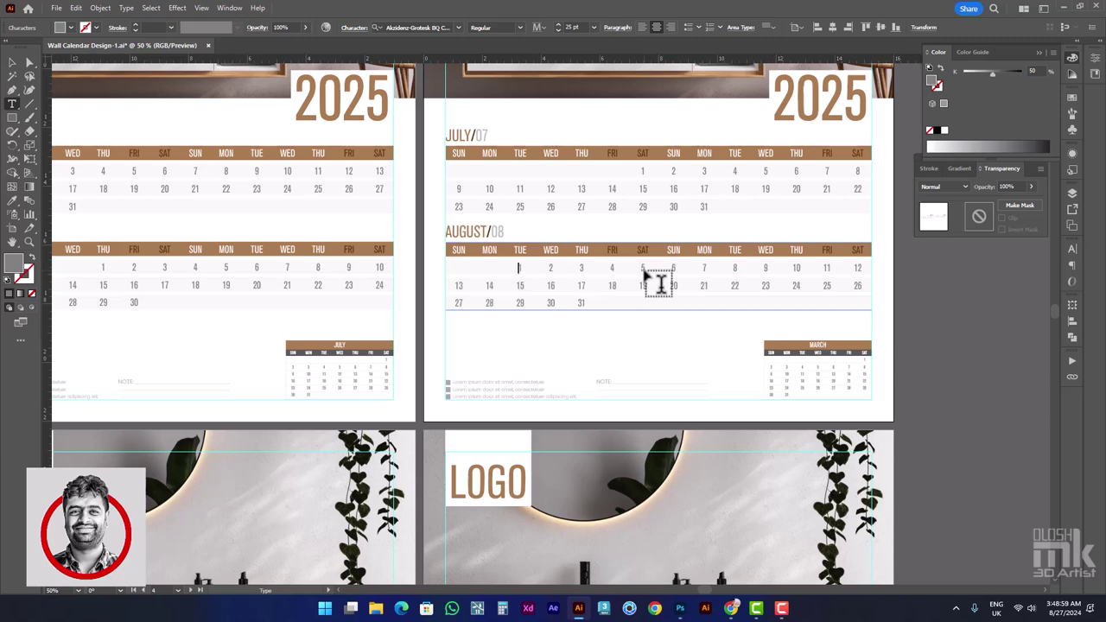
{"action": "scroll", "coordinate": [580, 299], "scroll_direction": "down", "scroll_amount": 1}
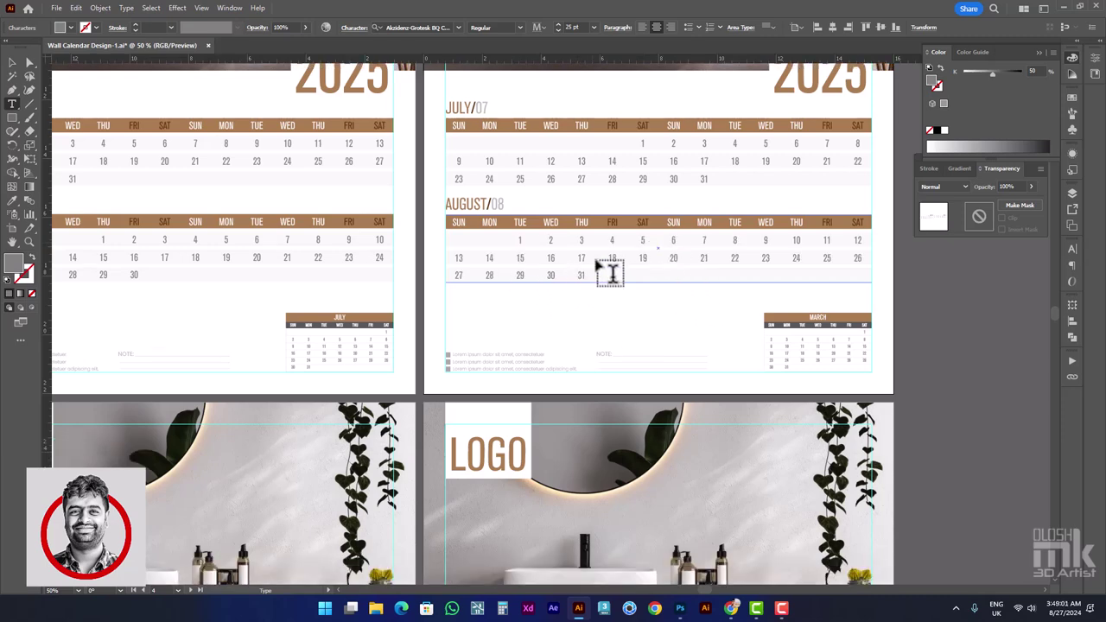
{"action": "scroll", "coordinate": [617, 269], "scroll_direction": "up", "scroll_amount": 1}
{"action": "scroll", "coordinate": [728, 313], "scroll_direction": "up", "scroll_amount": 1}
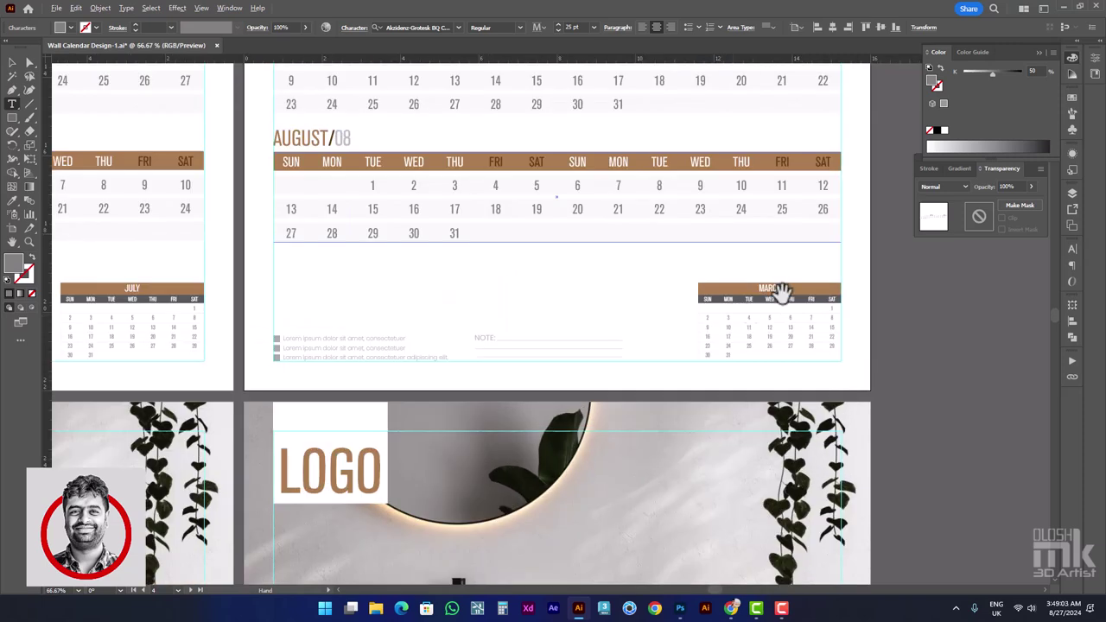
Retitle the mini calendar from MARCH to SEPETEMBER and shift its dates
{"action": "double_click", "coordinate": [760, 287]}
{"action": "type", "text": "SEPTEMBER"}
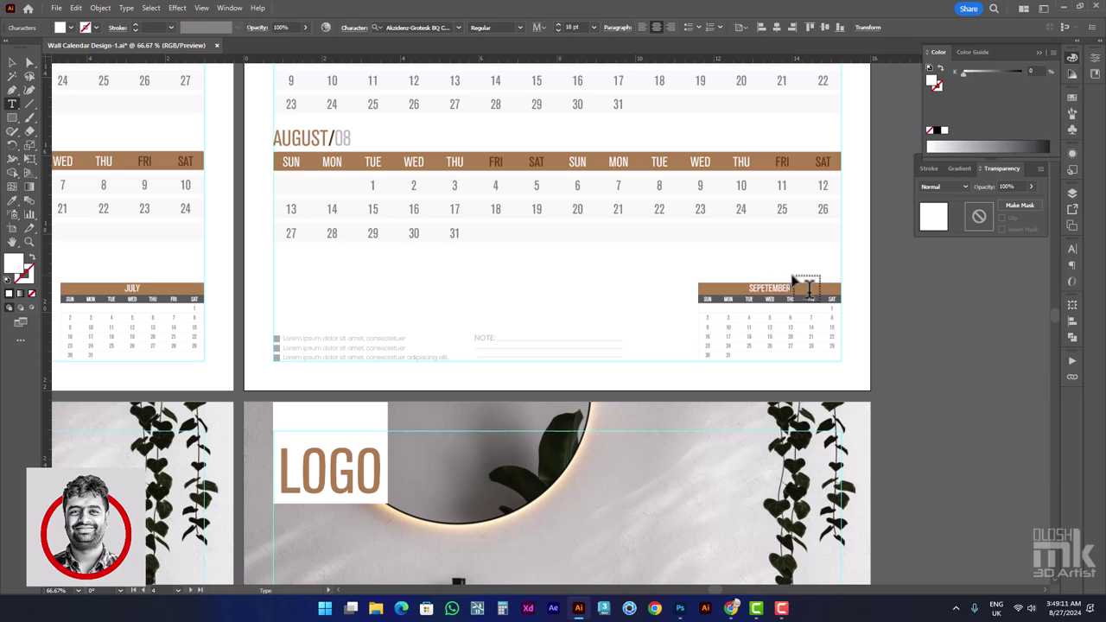
{"action": "left_click", "coordinate": [833, 318]}
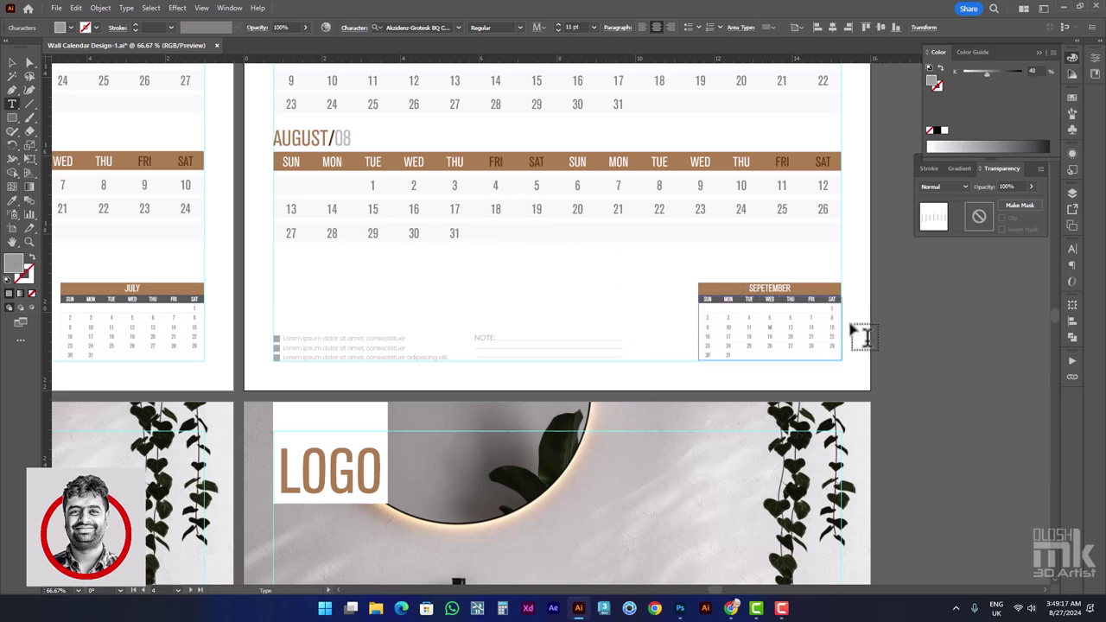
{"action": "scroll", "coordinate": [847, 346], "scroll_direction": "down", "scroll_amount": 1}
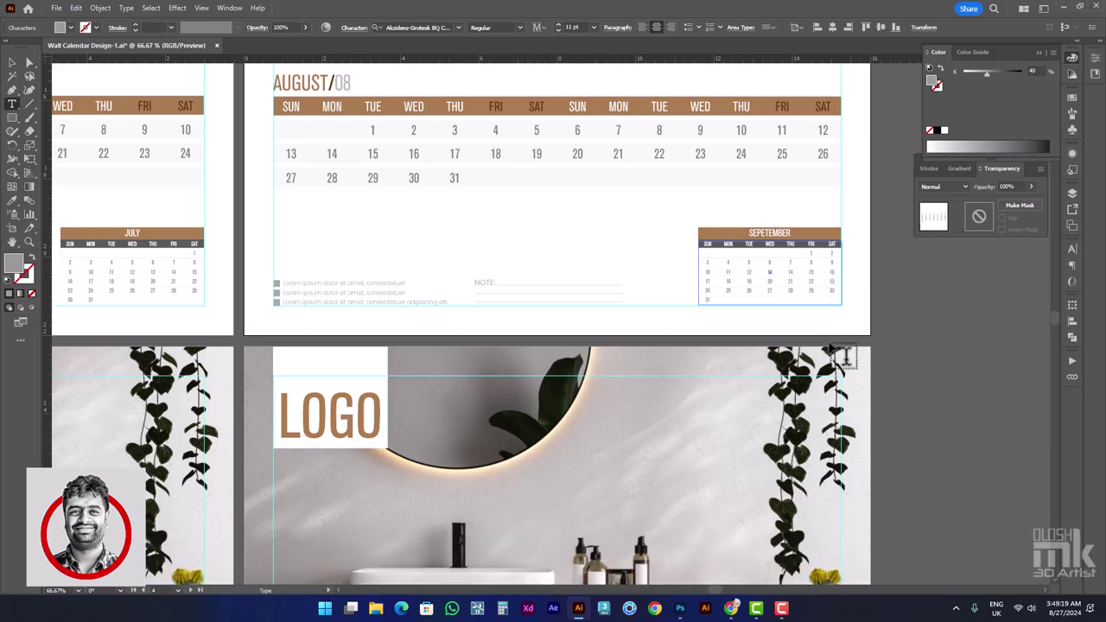
On the next page, retype the JANUARY/01 heading as SEPETEMBER/09
{"action": "scroll", "coordinate": [465, 359], "scroll_direction": "left", "scroll_amount": 1}
{"action": "scroll", "coordinate": [472, 366], "scroll_direction": "down", "scroll_amount": 2}
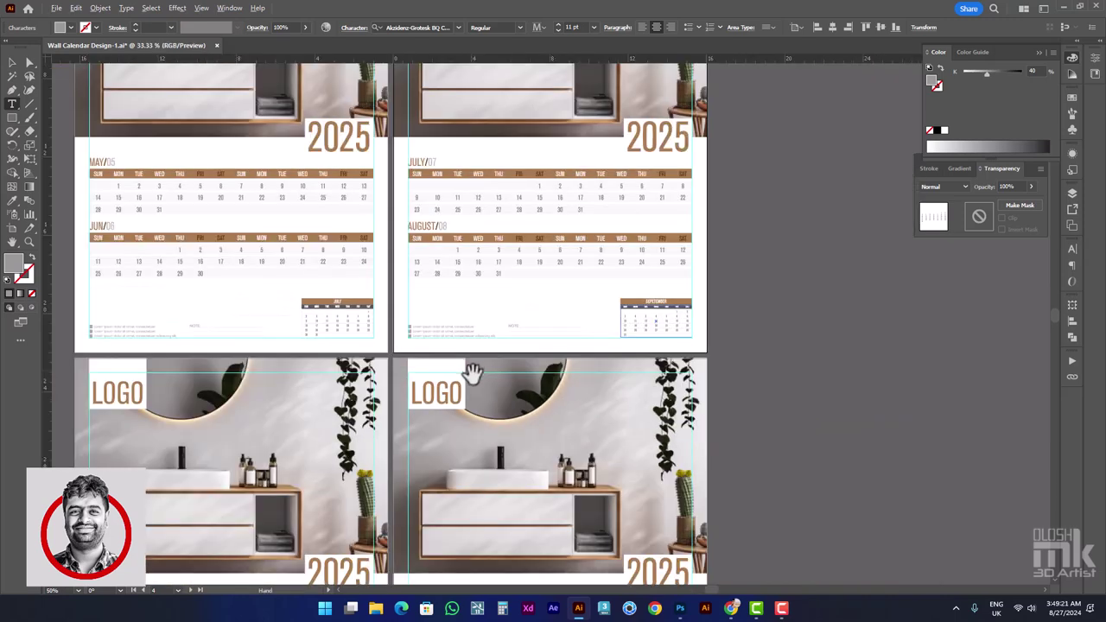
{"action": "scroll", "coordinate": [489, 413], "scroll_direction": "down", "scroll_amount": 1}
{"action": "scroll", "coordinate": [489, 413], "scroll_direction": "down", "scroll_amount": 2}
{"action": "scroll", "coordinate": [487, 444], "scroll_direction": "down", "scroll_amount": 2}
{"action": "scroll", "coordinate": [518, 449], "scroll_direction": "down", "scroll_amount": 1}
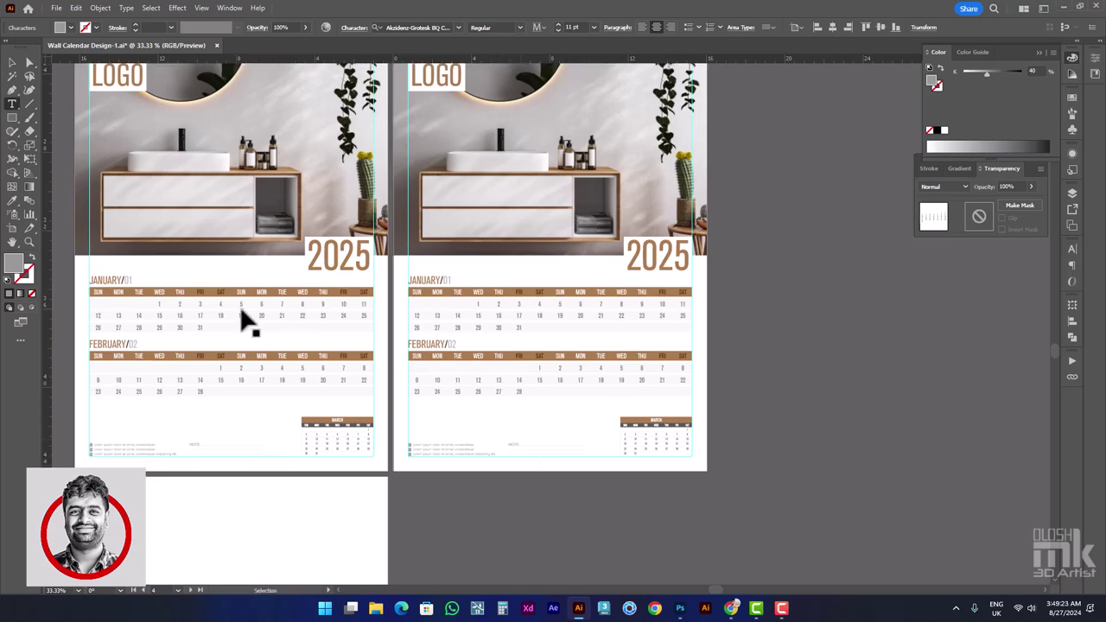
{"action": "scroll", "coordinate": [247, 316], "scroll_direction": "left", "scroll_amount": 2}
{"action": "scroll", "coordinate": [247, 311], "scroll_direction": "left", "scroll_amount": 1}
{"action": "scroll", "coordinate": [338, 279], "scroll_direction": "up", "scroll_amount": 5}
{"action": "scroll", "coordinate": [348, 249], "scroll_direction": "down", "scroll_amount": 3}
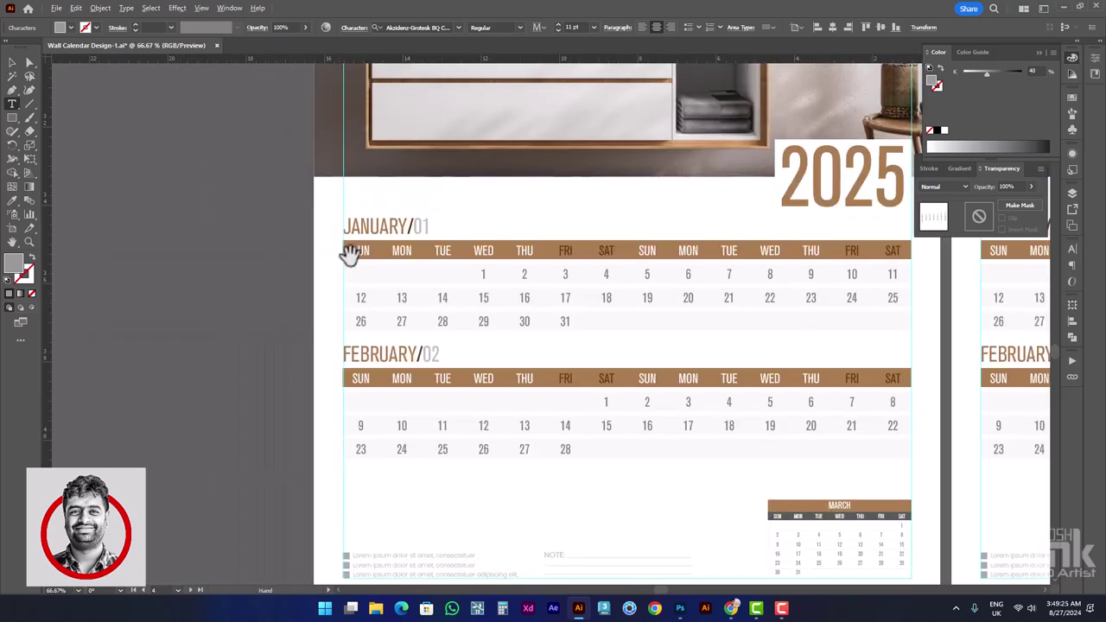
{"action": "left_click_drag", "start_coordinate": [344, 226], "coordinate": [399, 229]}
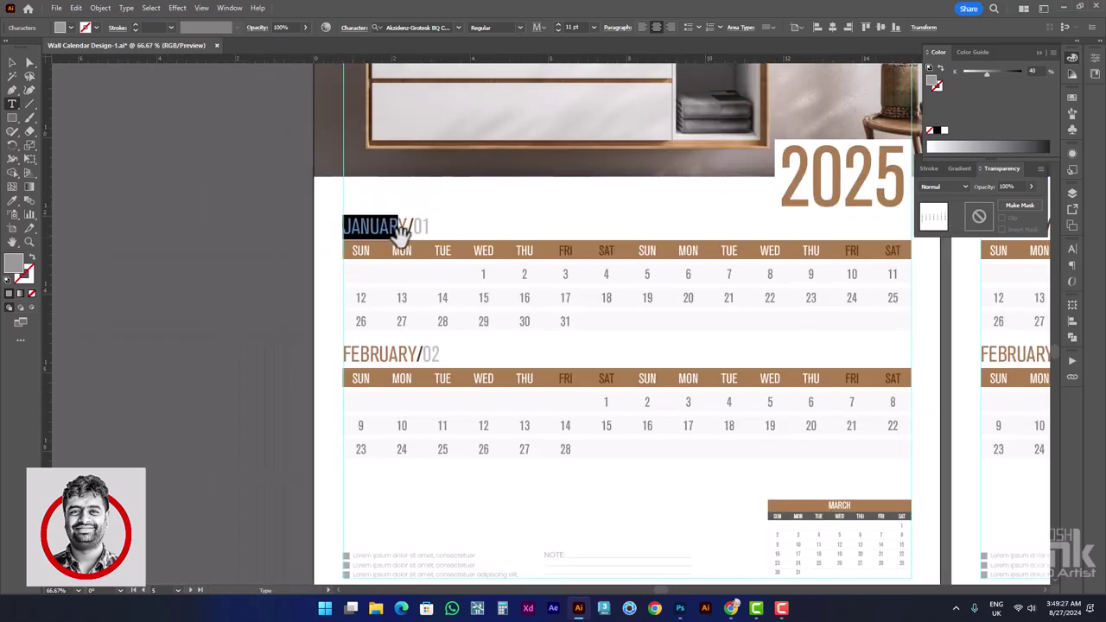
{"action": "type", "text": "SEPETEMBER"}
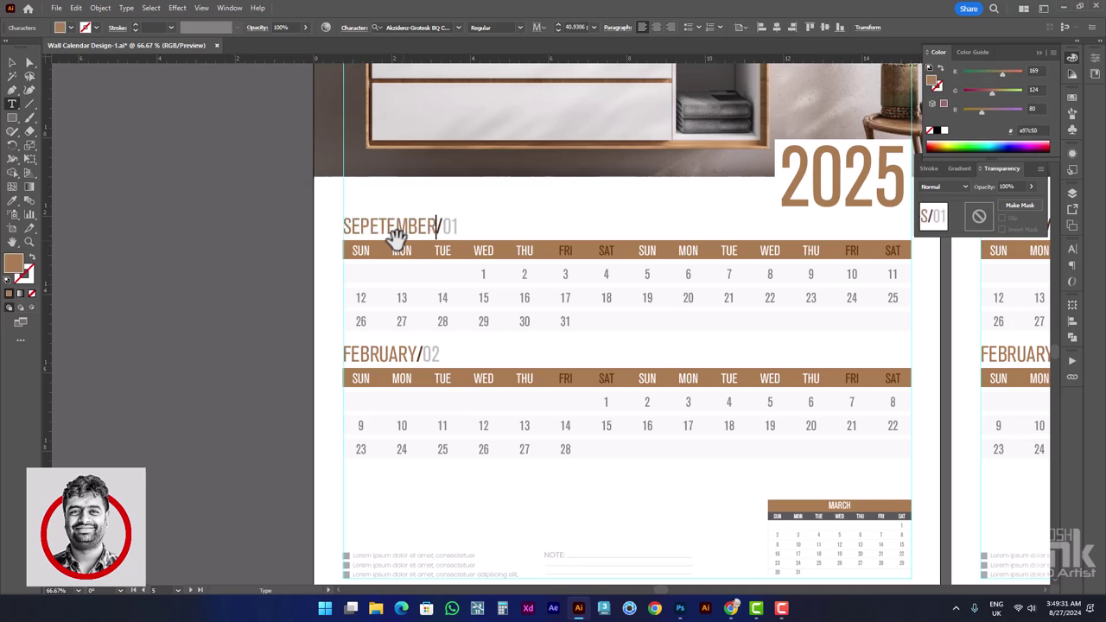
{"action": "mouse_move", "coordinate": [443, 226]}
{"action": "left_mouse_down"}
{"action": "mouse_move", "coordinate": [452, 230]}
{"action": "mouse_move", "coordinate": [413, 216]}
{"action": "left_mouse_up"}
{"action": "type", "text": "9"}
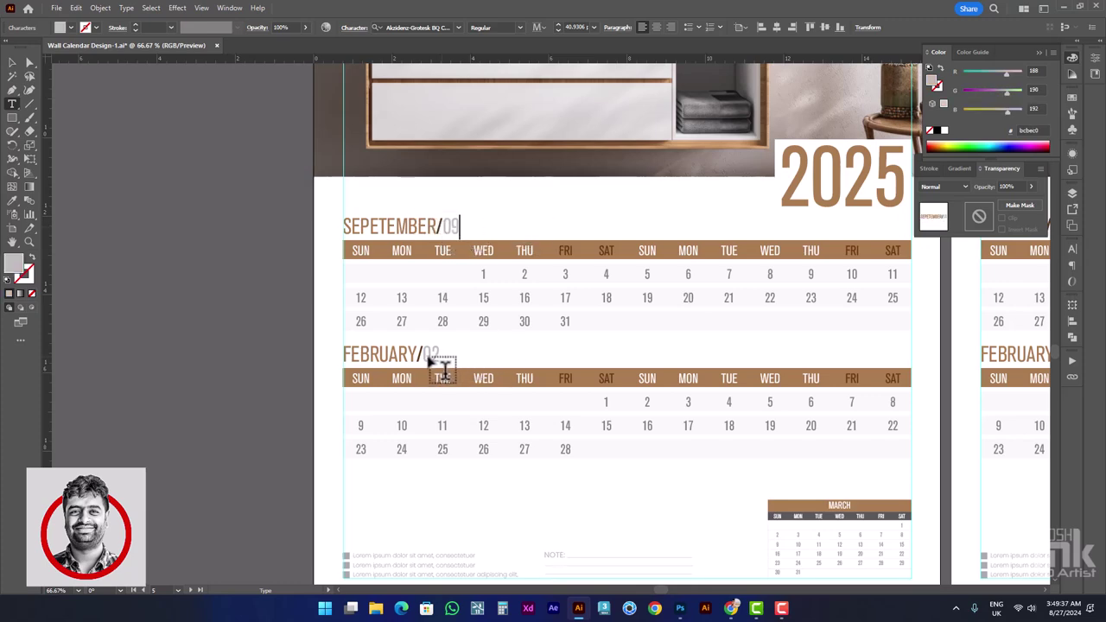
Retype the FEBRUARY/02 heading as OCTOBER/10
{"action": "left_click_drag", "start_coordinate": [441, 361], "coordinate": [422, 357]}
{"action": "left_click_drag", "start_coordinate": [344, 356], "coordinate": [417, 354]}
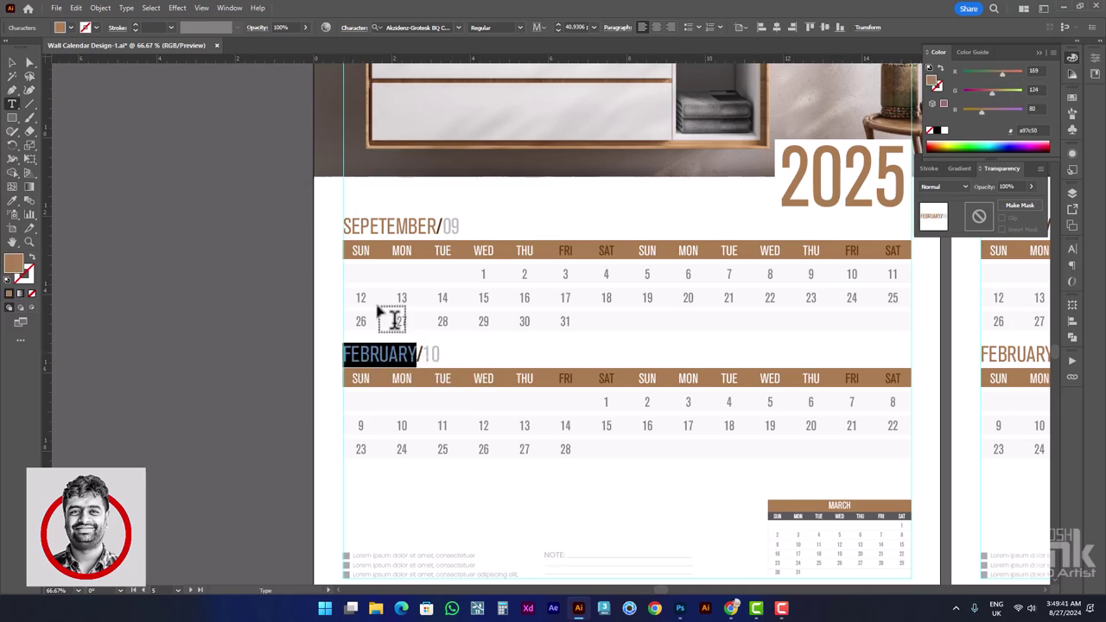
{"action": "type", "text": "OCTOBER"}
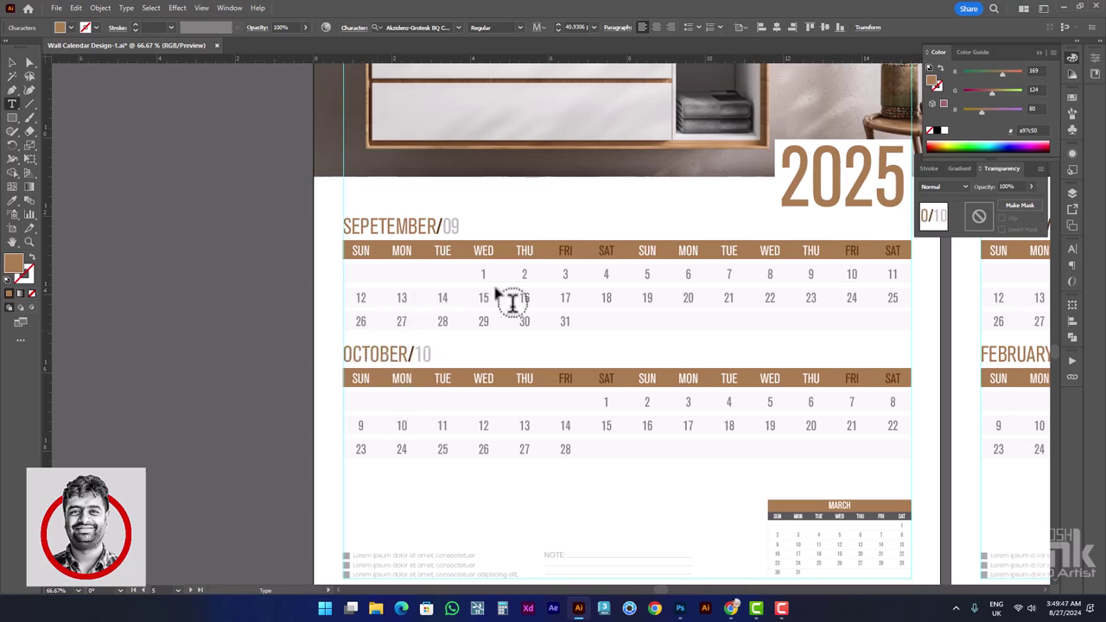
{"action": "scroll", "coordinate": [484, 363], "scroll_direction": "right", "scroll_amount": 3}
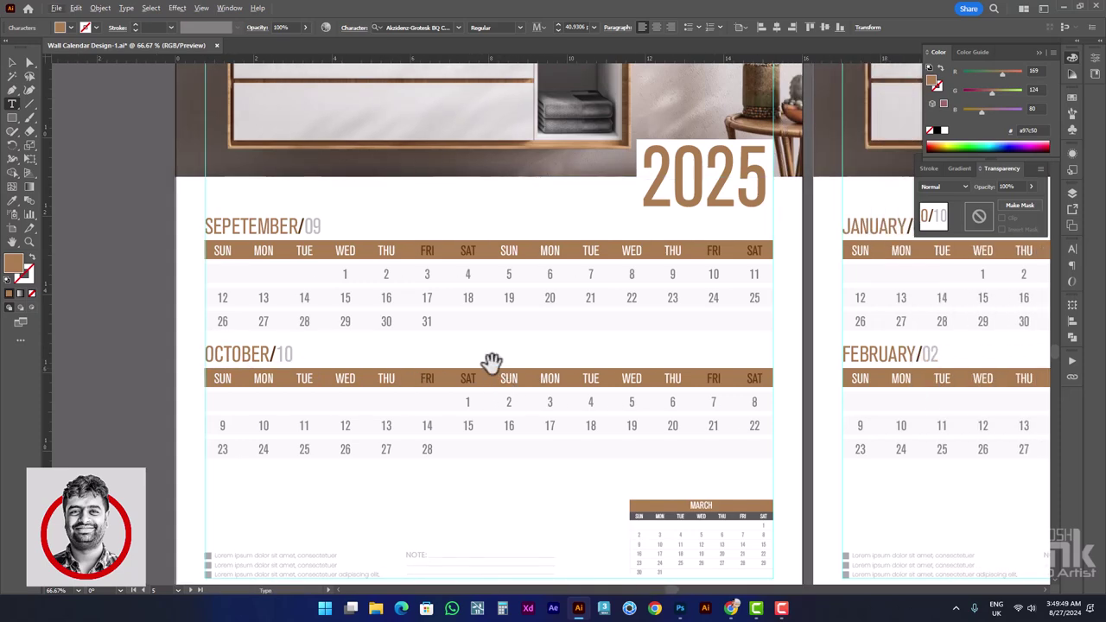
{"action": "scroll", "coordinate": [362, 294], "scroll_direction": "down", "scroll_amount": 2}
{"action": "scroll", "coordinate": [682, 257], "scroll_direction": "up", "scroll_amount": 1}
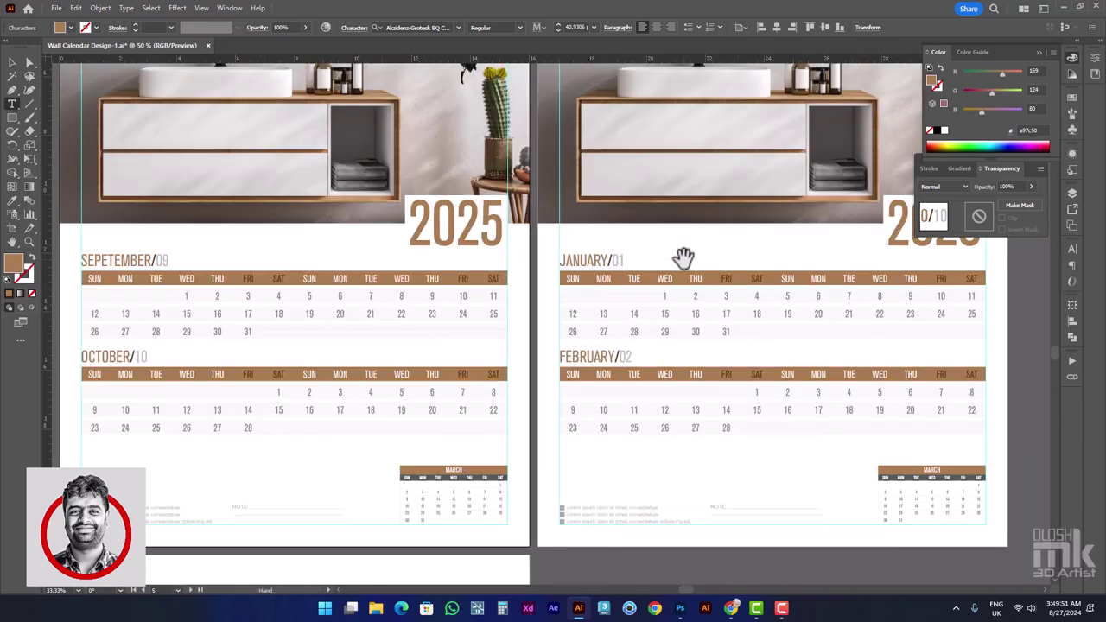
{"action": "scroll", "coordinate": [682, 257], "scroll_direction": "down", "scroll_amount": 1}
{"action": "scroll", "coordinate": [768, 239], "scroll_direction": "down", "scroll_amount": 1}
{"action": "scroll", "coordinate": [830, 87], "scroll_direction": "up", "scroll_amount": 1}
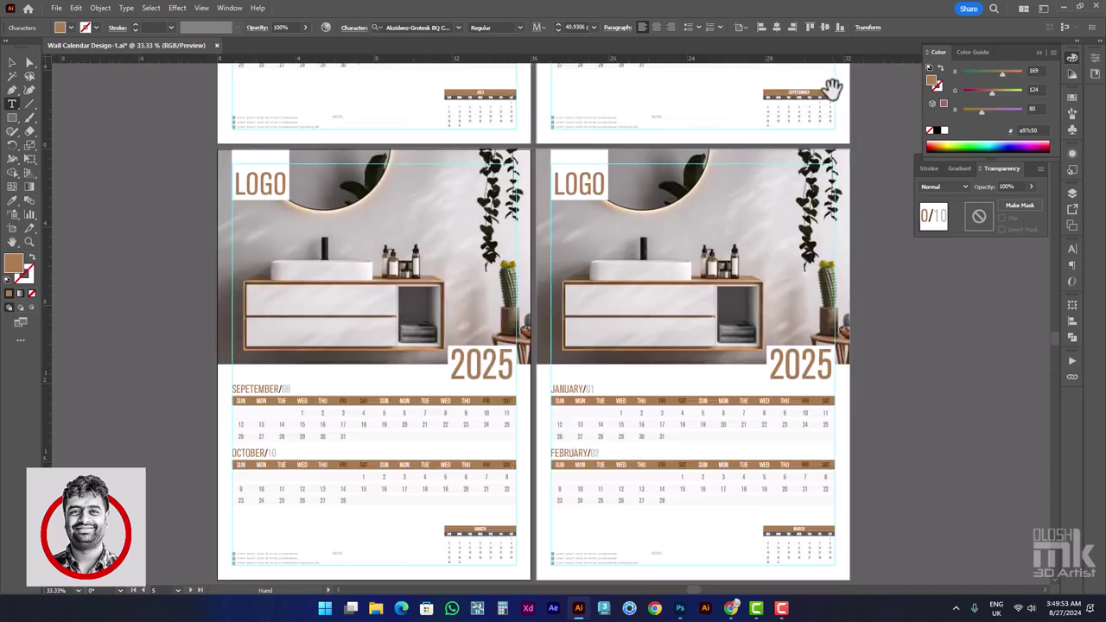
{"action": "scroll", "coordinate": [830, 87], "scroll_direction": "up", "scroll_amount": 3}
{"action": "scroll", "coordinate": [816, 129], "scroll_direction": "up", "scroll_amount": 1}
{"action": "scroll", "coordinate": [786, 268], "scroll_direction": "up", "scroll_amount": 2}
{"action": "scroll", "coordinate": [773, 332], "scroll_direction": "up", "scroll_amount": 1}
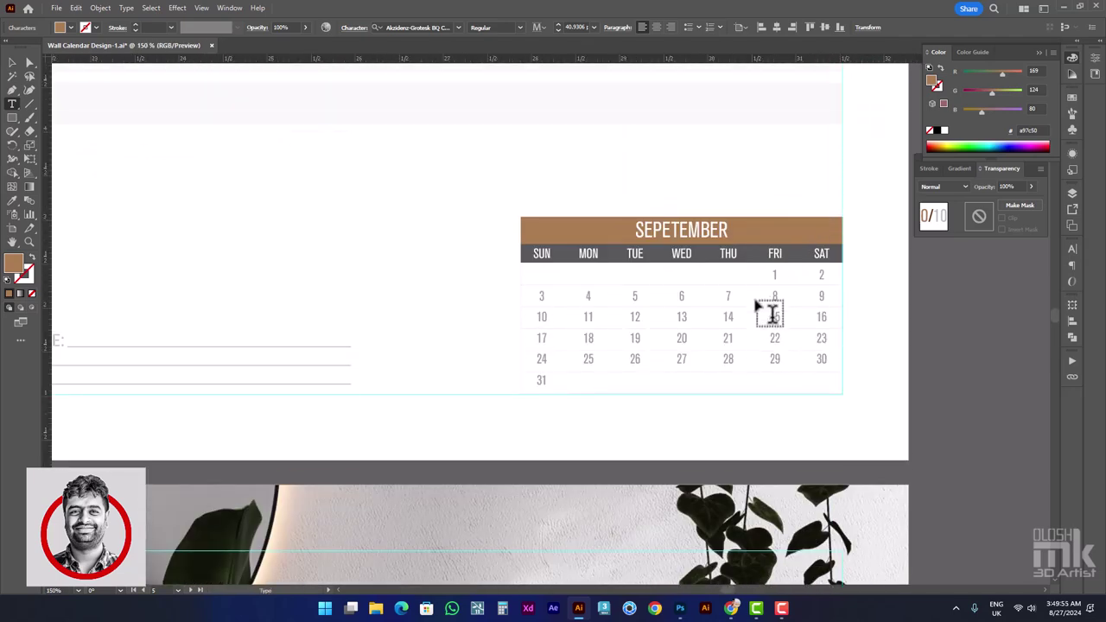
{"action": "scroll", "coordinate": [768, 312], "scroll_direction": "down", "scroll_amount": 2}
{"action": "scroll", "coordinate": [766, 285], "scroll_direction": "down", "scroll_amount": 2}
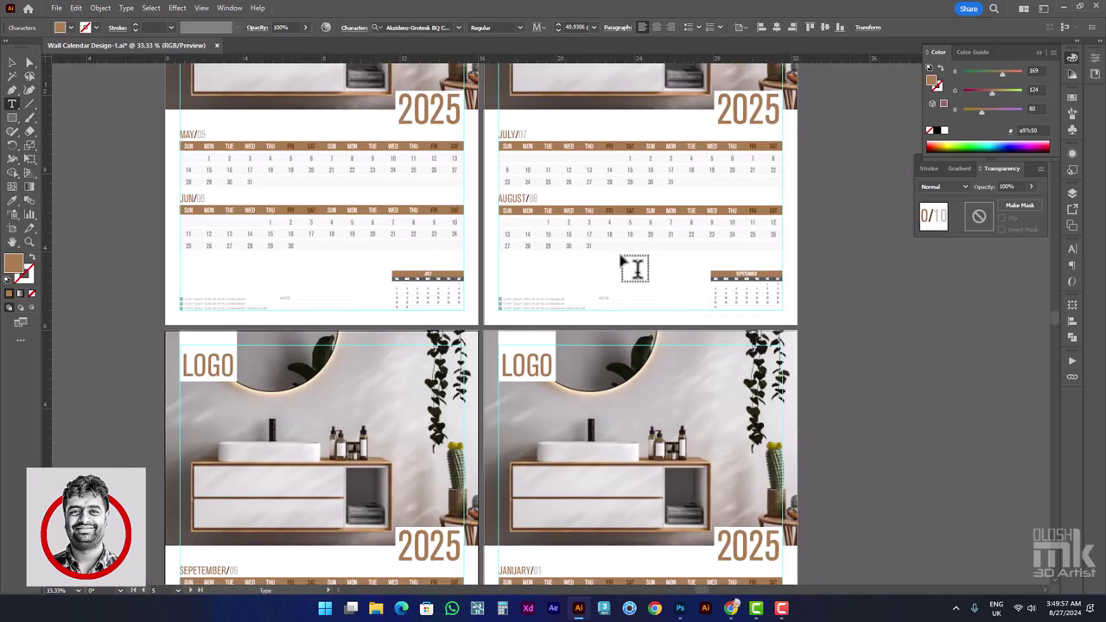
Shift the September dates two columns right and delete the extra 31
{"action": "scroll", "coordinate": [561, 328], "scroll_direction": "down", "scroll_amount": 2}
{"action": "scroll", "coordinate": [382, 464], "scroll_direction": "down", "scroll_amount": 2}
{"action": "scroll", "coordinate": [259, 415], "scroll_direction": "down", "scroll_amount": 1}
{"action": "scroll", "coordinate": [215, 383], "scroll_direction": "up", "scroll_amount": 1}
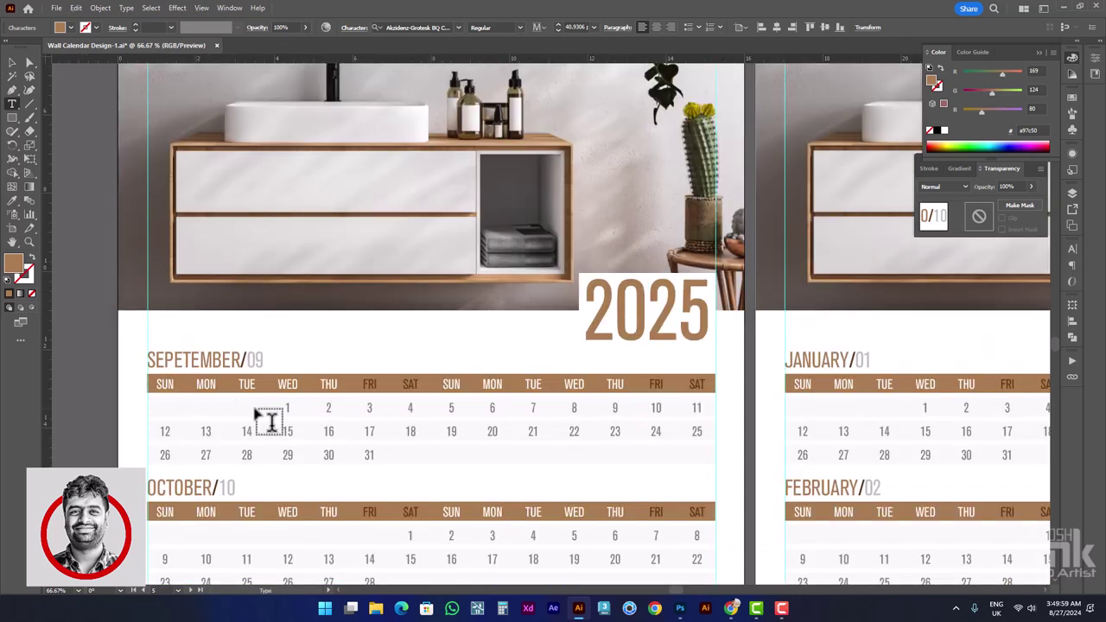
{"action": "left_click", "coordinate": [294, 417]}
{"action": "key", "text": "Tab"}
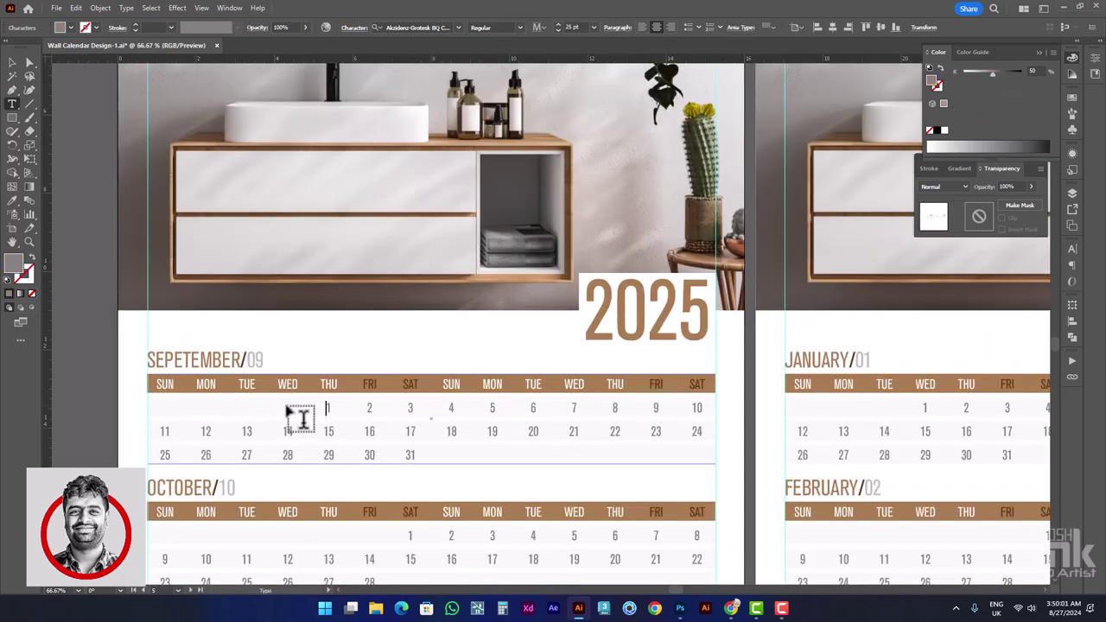
{"action": "key", "text": "Tab"}
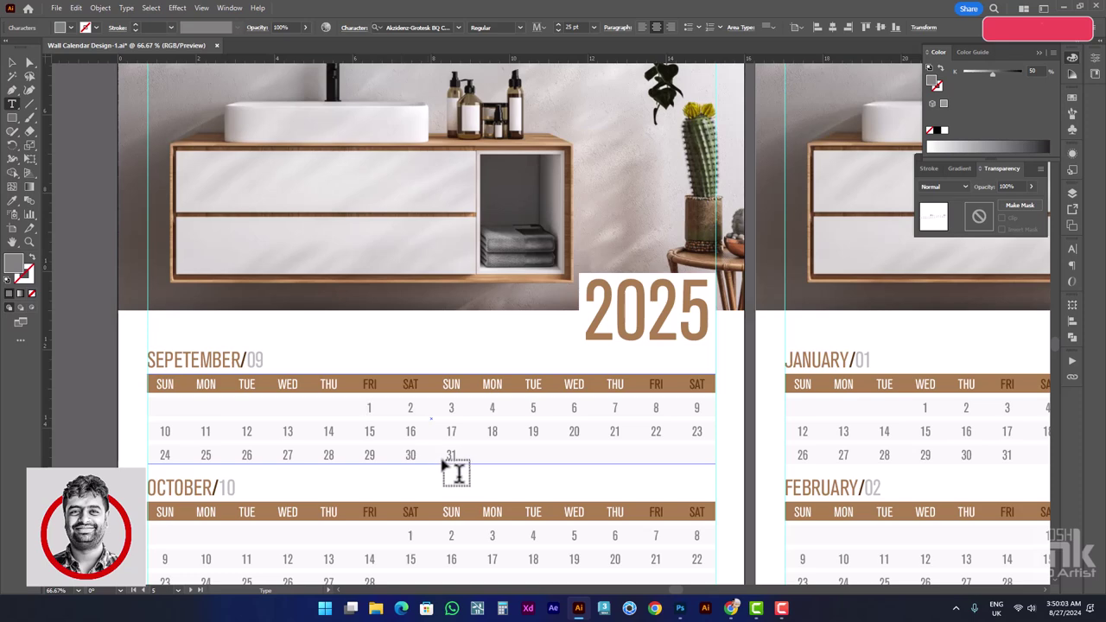
{"action": "double_click", "coordinate": [451, 458]}
{"action": "key", "text": "BackSpace"}
{"action": "scroll", "coordinate": [466, 464], "scroll_direction": "down", "scroll_amount": 2}
{"action": "scroll", "coordinate": [464, 435], "scroll_direction": "down", "scroll_amount": 1}
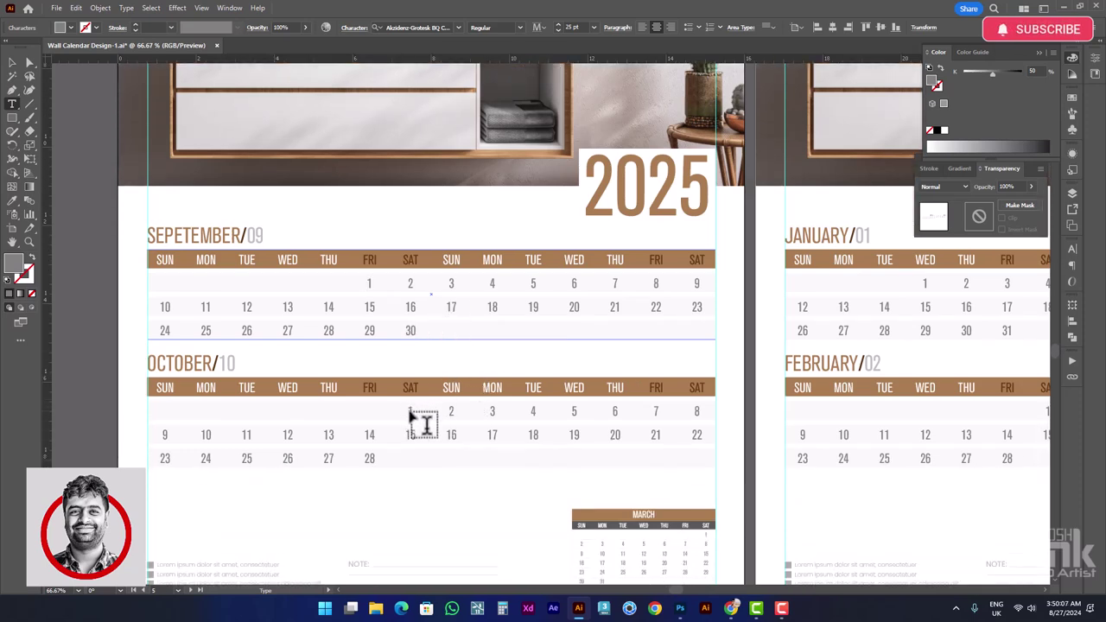
Move October's 1 under SUN so its last row ends 29, 30, 31, then stop editing
{"action": "left_click", "coordinate": [423, 422]}
{"action": "key", "text": "BackSpace"}
{"action": "key", "text": "BackSpace"}
{"action": "key", "text": "BackSpace"}
{"action": "key", "text": "BackSpace"}
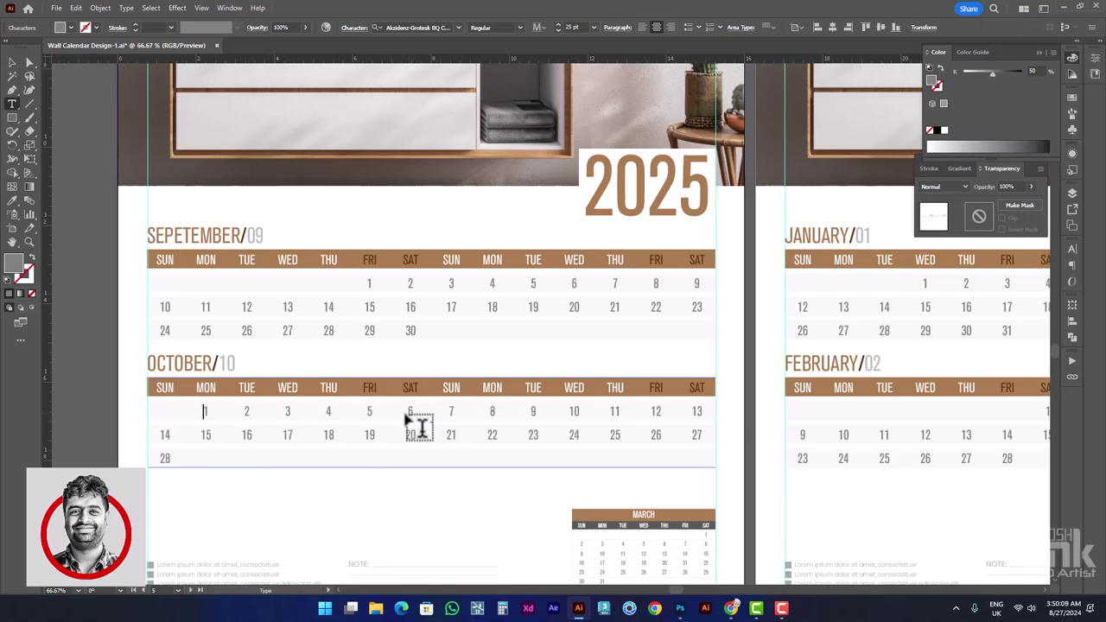
{"action": "key", "text": "BackSpace"}
{"action": "key", "text": "Down"}
{"action": "key", "text": "Down"}
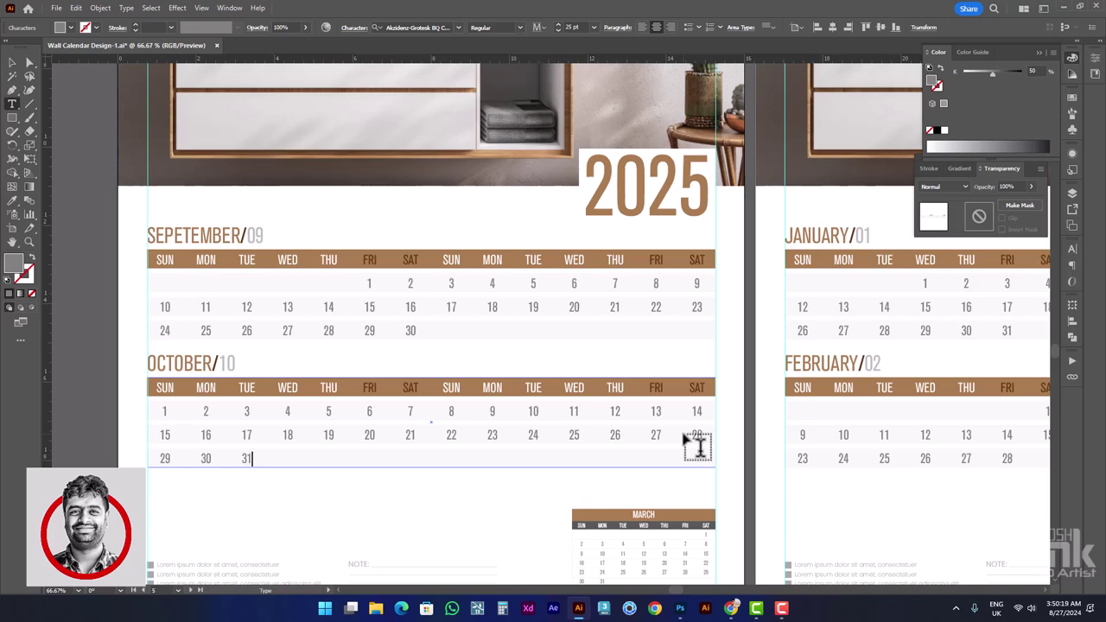
{"action": "scroll", "coordinate": [260, 404], "scroll_direction": "right", "scroll_amount": 2}
{"action": "scroll", "coordinate": [260, 404], "scroll_direction": "right", "scroll_amount": 1}
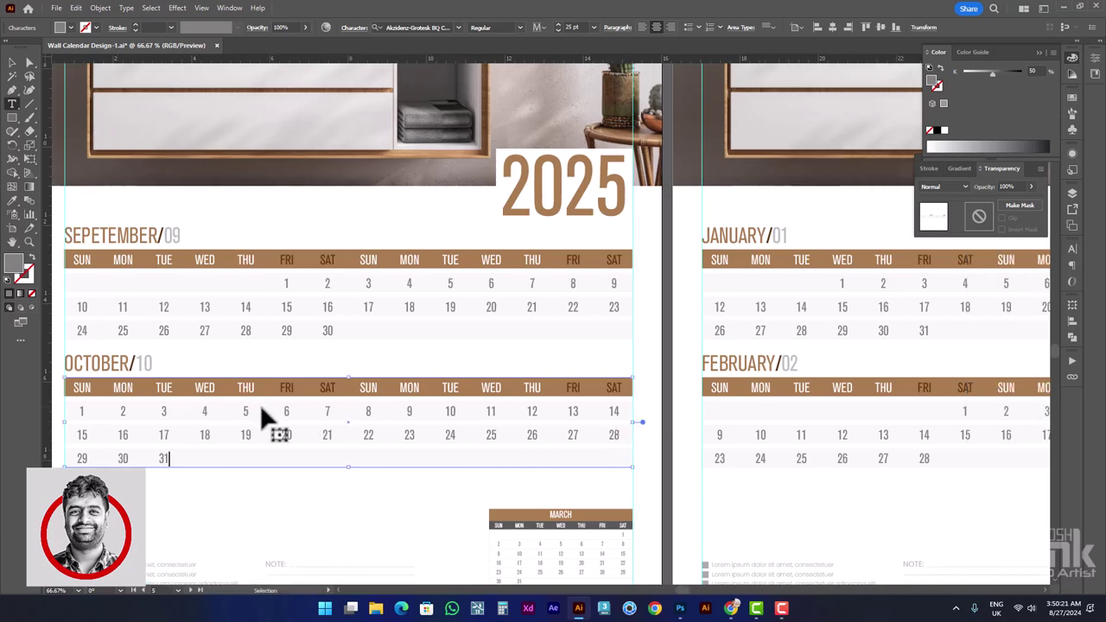
{"action": "key", "text": "Escape"}
Retitle the heading NOVEMBER, remove the surplus 31, and shift the February dates under FRI
{"action": "double_click", "coordinate": [780, 236]}
{"action": "type", "text": "1"}
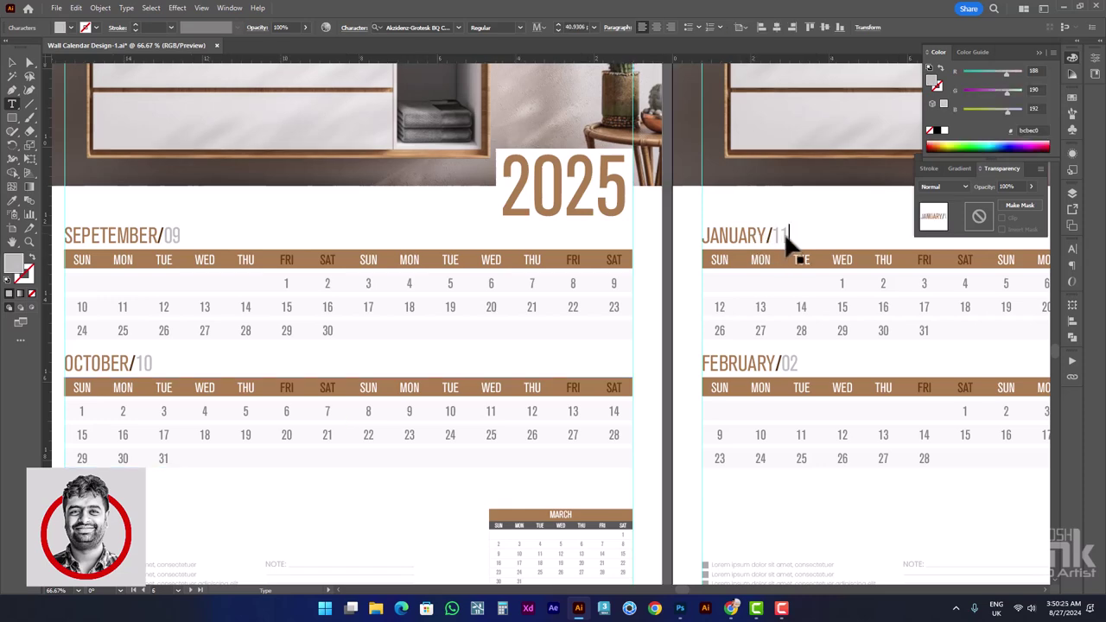
{"action": "left_click_drag", "start_coordinate": [703, 236], "coordinate": [767, 237]}
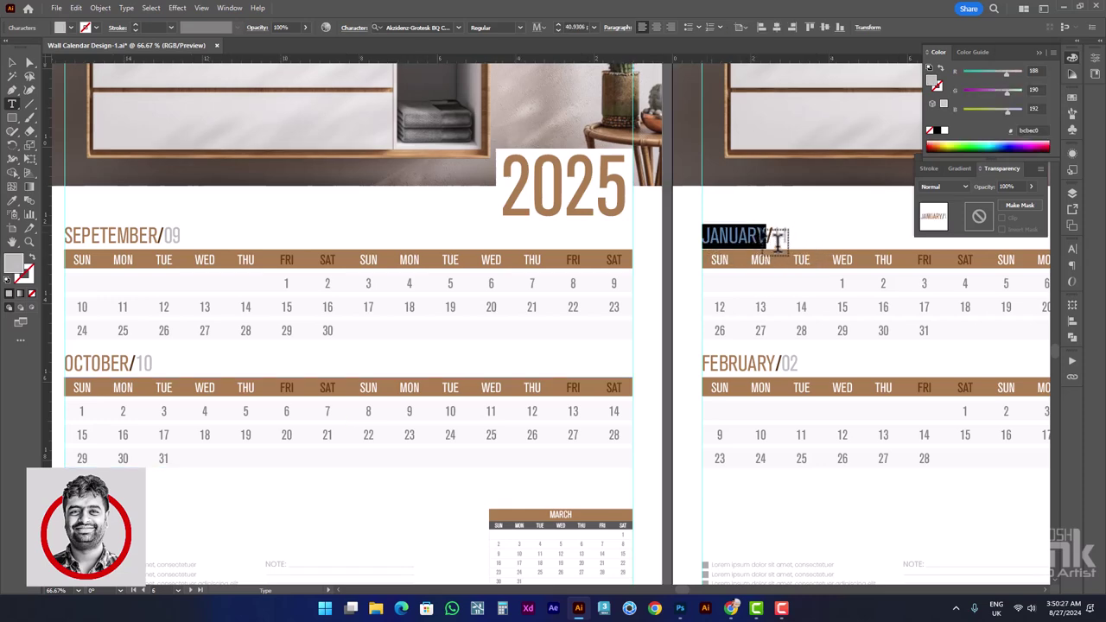
{"action": "type", "text": "NOVEMBER/11"}
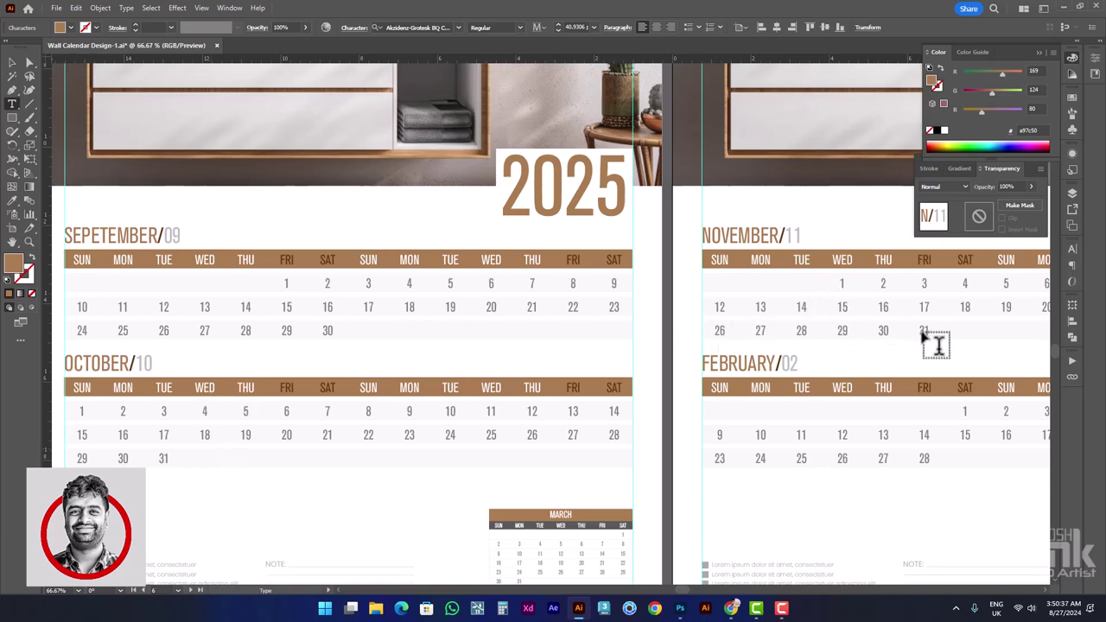
{"action": "mouse_move", "coordinate": [918, 331]}
{"action": "left_mouse_down"}
{"action": "mouse_move", "coordinate": [929, 331]}
{"action": "mouse_move", "coordinate": [912, 337]}
{"action": "left_mouse_up"}
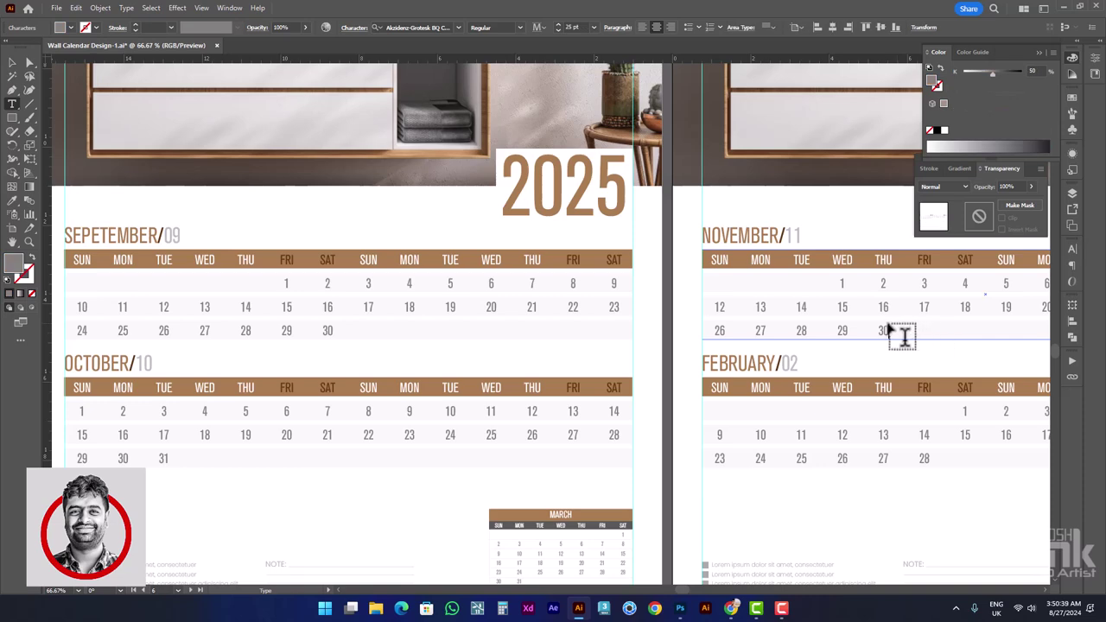
{"action": "left_click", "coordinate": [960, 413]}
{"action": "key", "text": "BackSpace"}
{"action": "left_click", "coordinate": [886, 463]}
{"action": "type", "text": "29 30 31"}
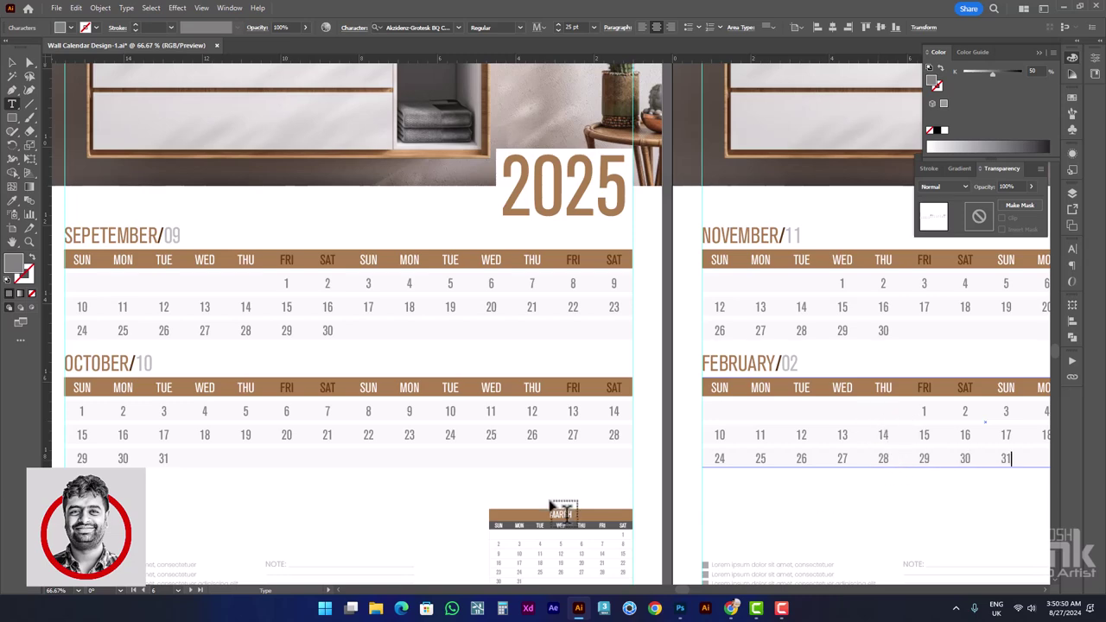
Retitle the first page's small MARCH calendar to NOVEMBER and update its dates
{"action": "scroll", "coordinate": [561, 509], "scroll_direction": "down", "scroll_amount": 1}
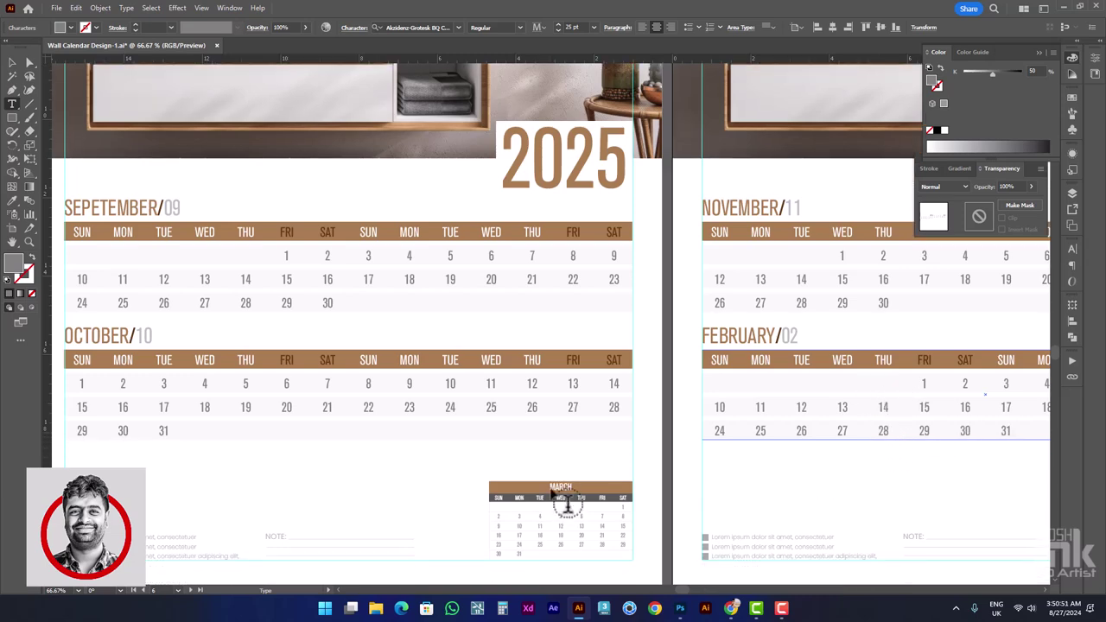
{"action": "left_click_drag", "start_coordinate": [551, 489], "coordinate": [599, 491]}
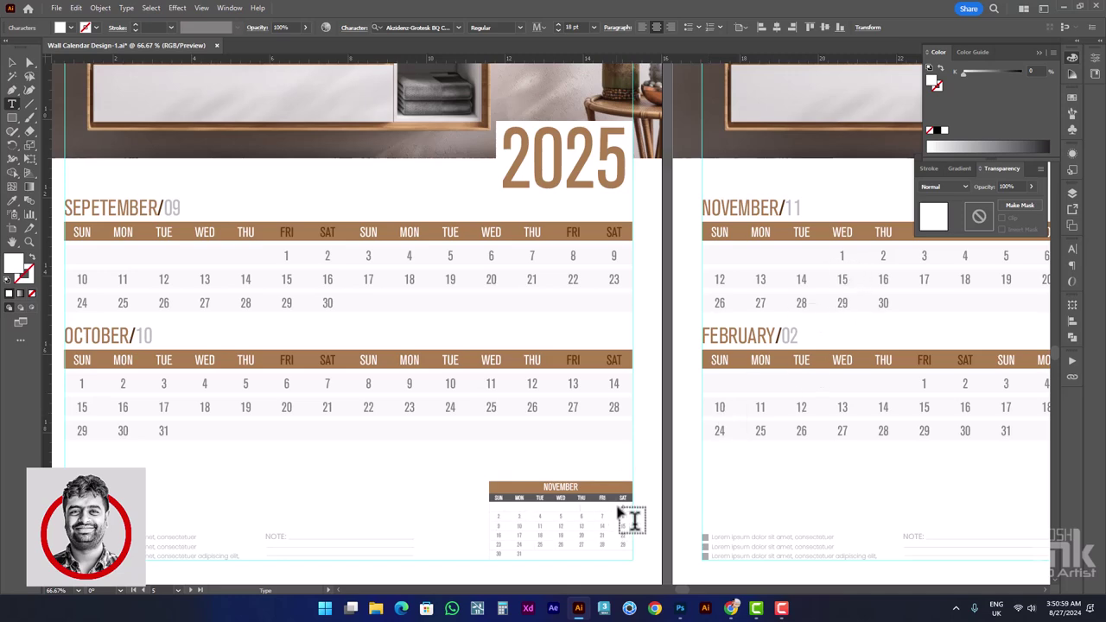
{"action": "left_click", "coordinate": [566, 481]}
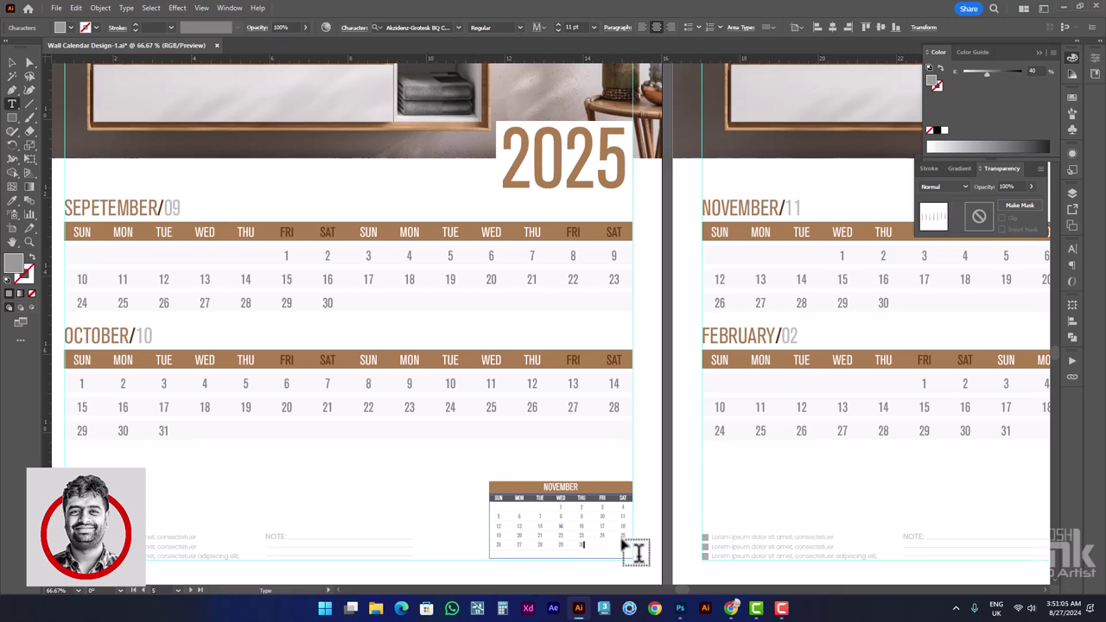
{"action": "scroll", "coordinate": [579, 446], "scroll_direction": "right", "scroll_amount": 2}
{"action": "key", "text": "ctrl+minus"}
{"action": "key", "text": "ctrl+minus"}
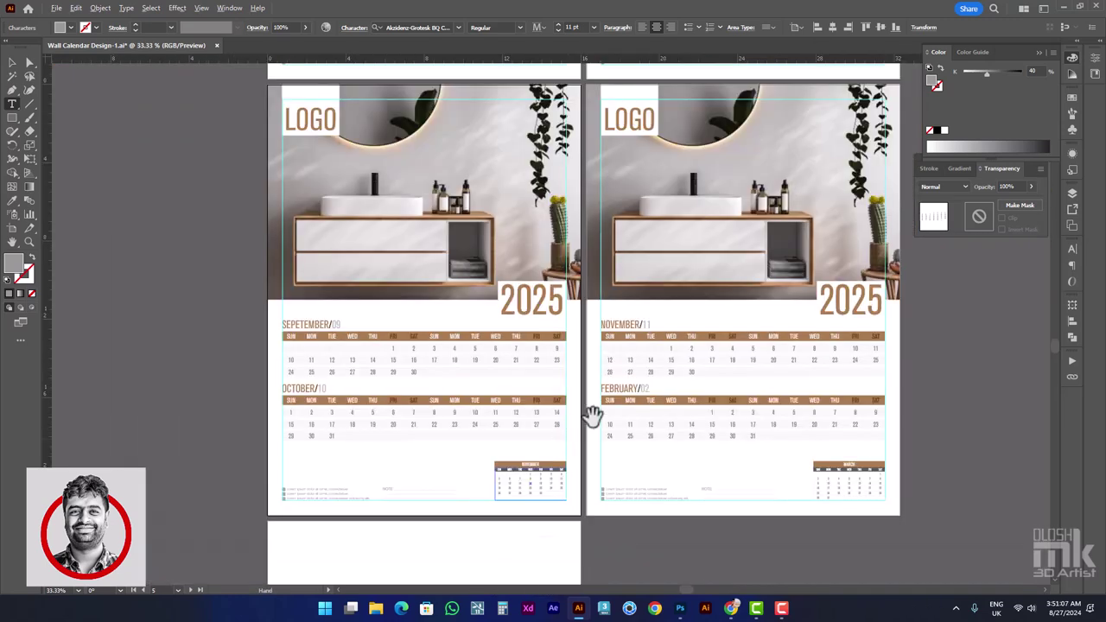
{"action": "scroll", "coordinate": [808, 391], "scroll_direction": "up", "scroll_amount": 2}
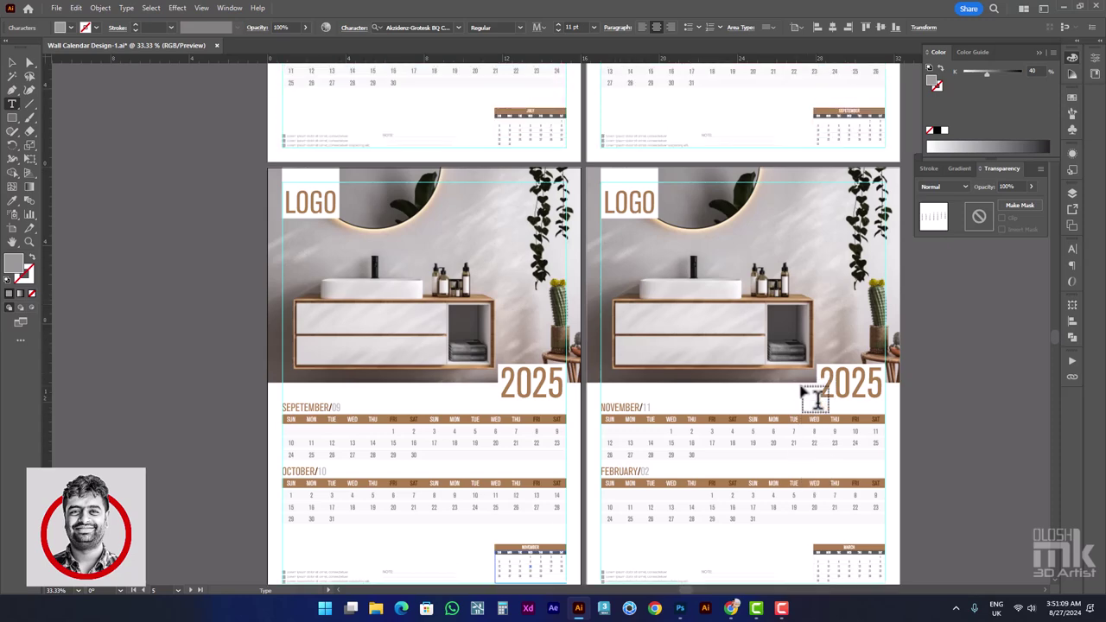
{"action": "scroll", "coordinate": [878, 138], "scroll_direction": "up", "scroll_amount": 2}
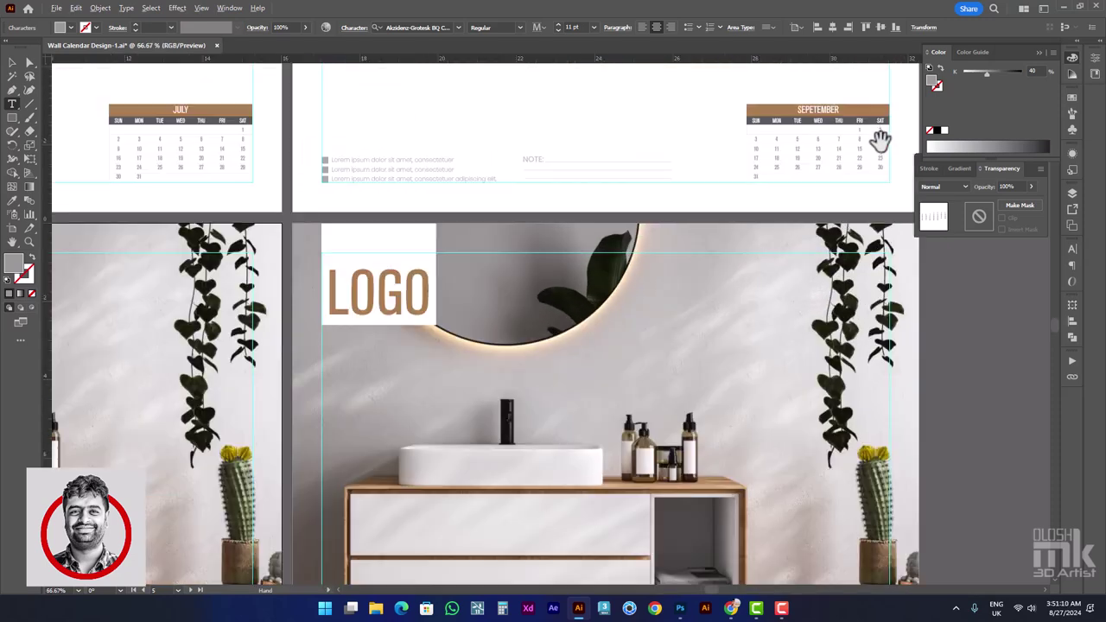
{"action": "double_click", "coordinate": [756, 176]}
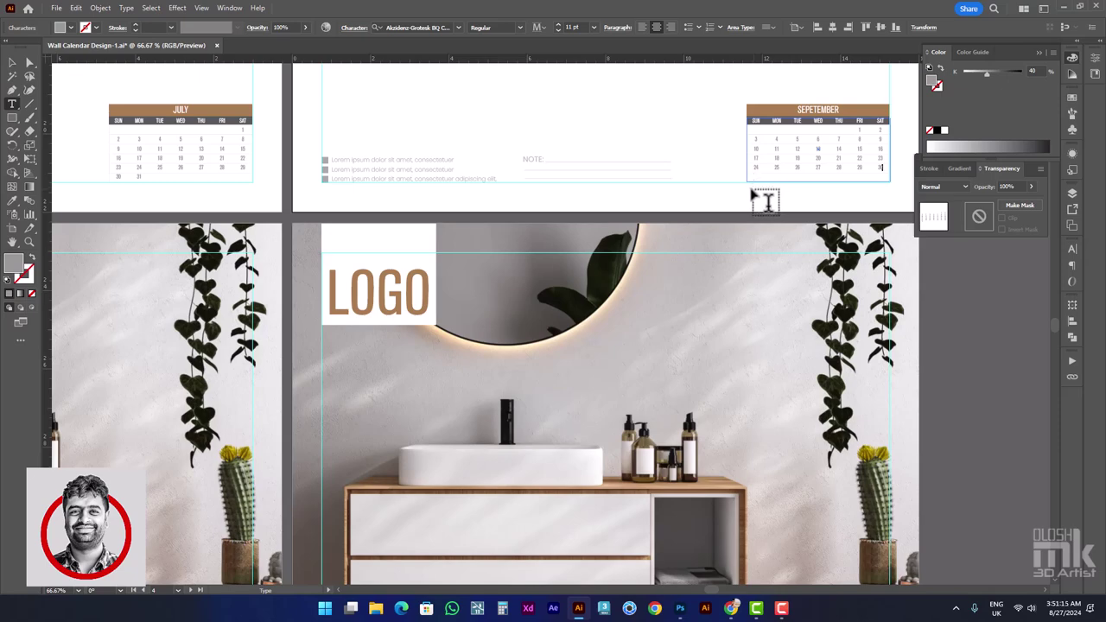
{"action": "key", "text": "Escape"}
Retitle the second page's small calendar to JANUARY with dates 1–31 starting on WED
{"action": "left_click_drag", "start_coordinate": [481, 390], "coordinate": [585, 86]}
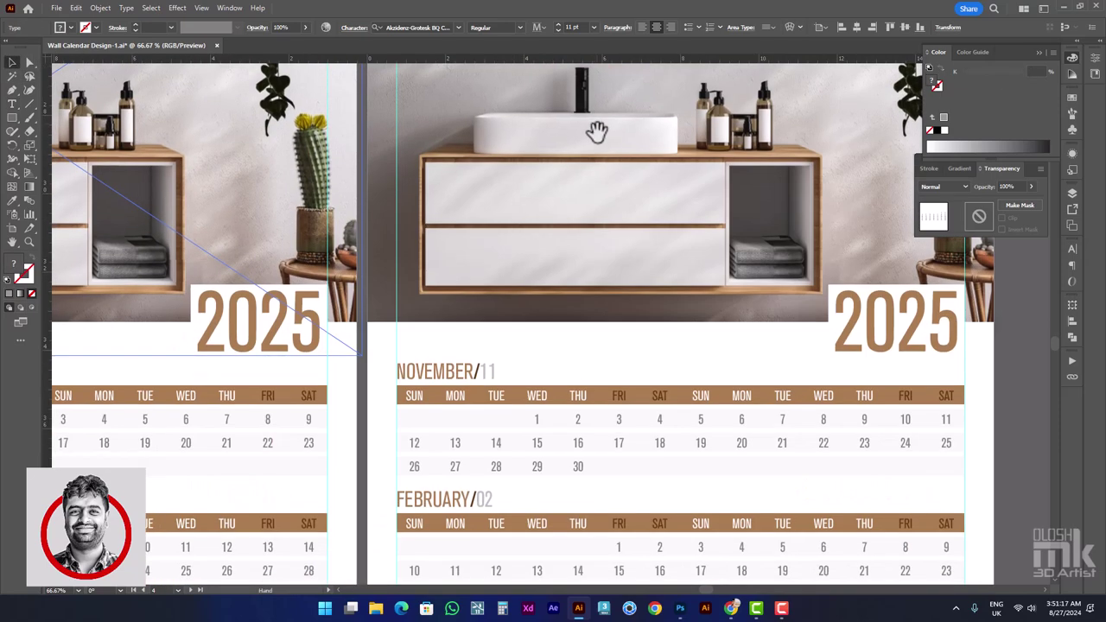
{"action": "left_click_drag", "start_coordinate": [591, 363], "coordinate": [596, 153]}
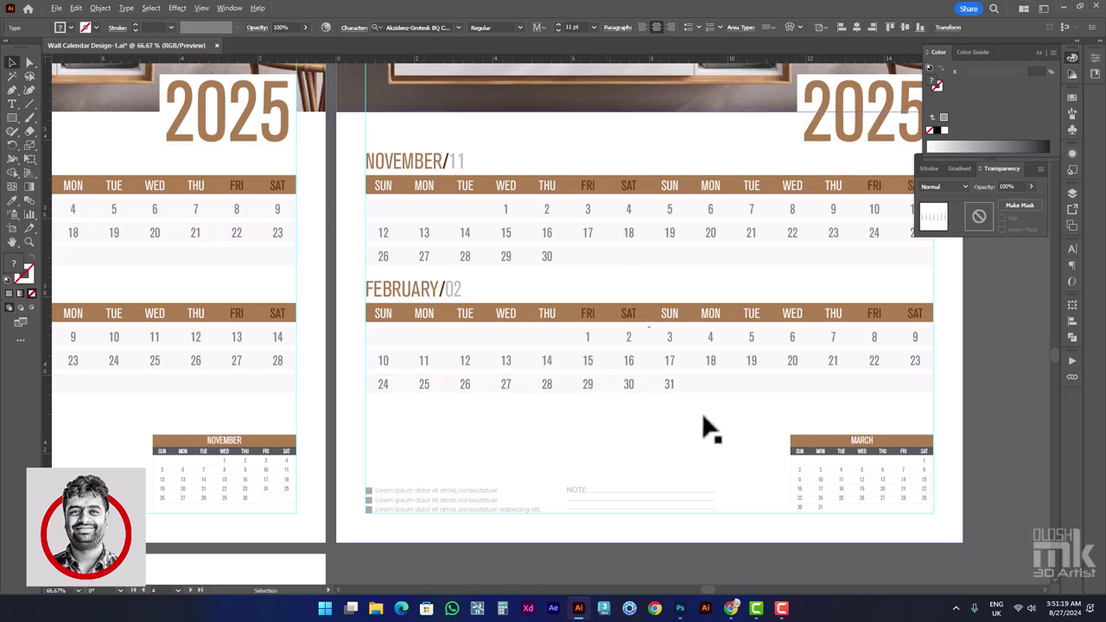
{"action": "left_click", "coordinate": [12, 103]}
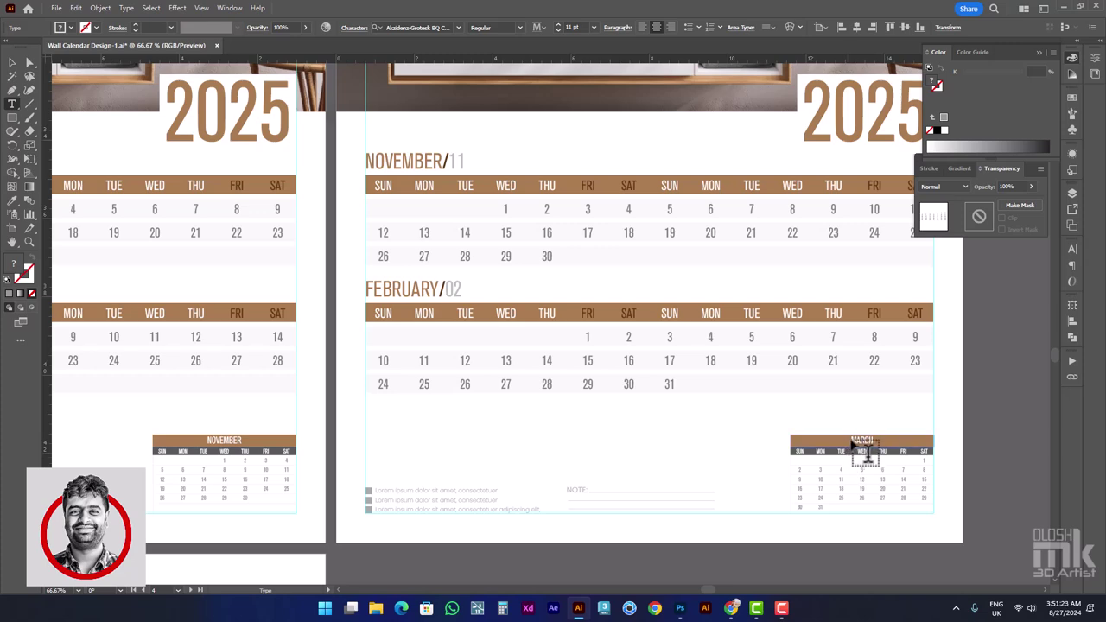
{"action": "left_click_drag", "start_coordinate": [852, 440], "coordinate": [907, 436]}
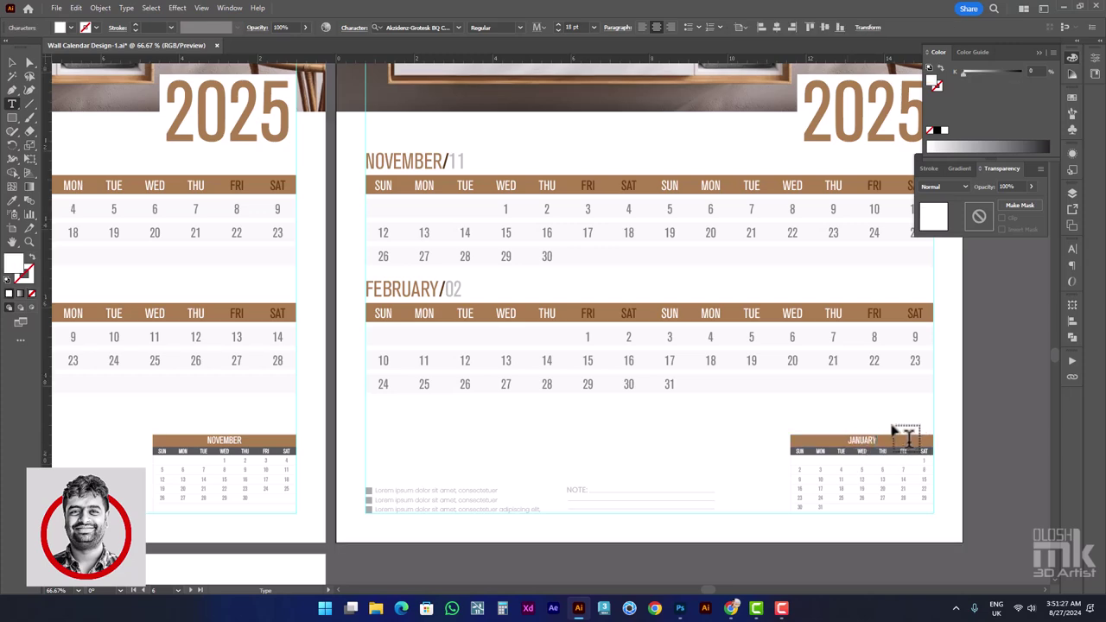
{"action": "left_click", "coordinate": [927, 469]}
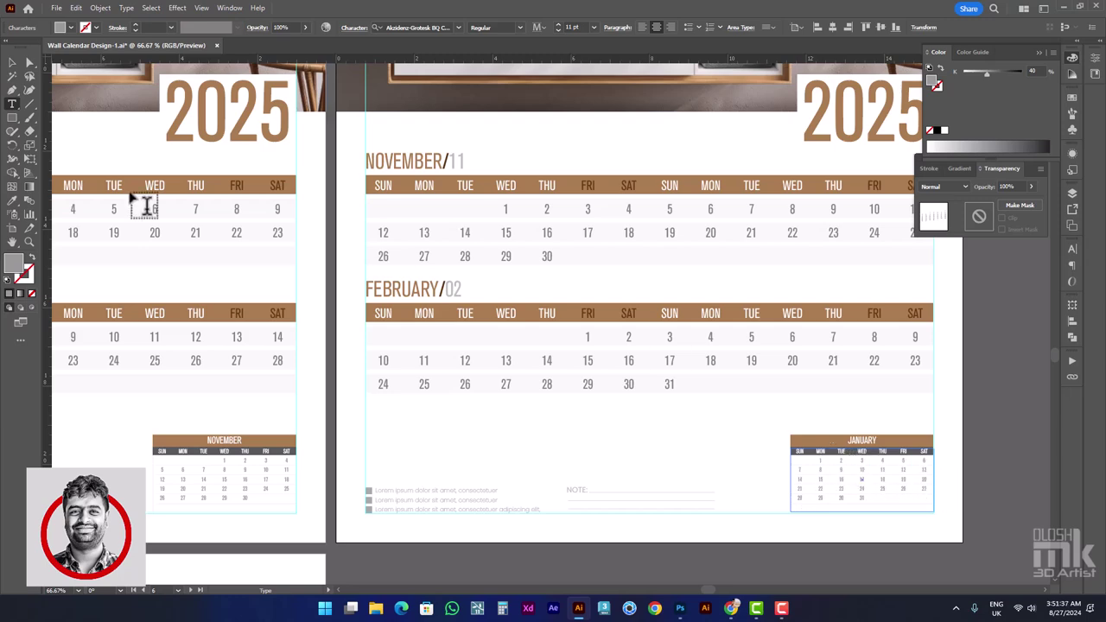
{"action": "left_click", "coordinate": [12, 62]}
Deselect the small calendar and scroll across the calendar pages
{"action": "left_click", "coordinate": [570, 555]}
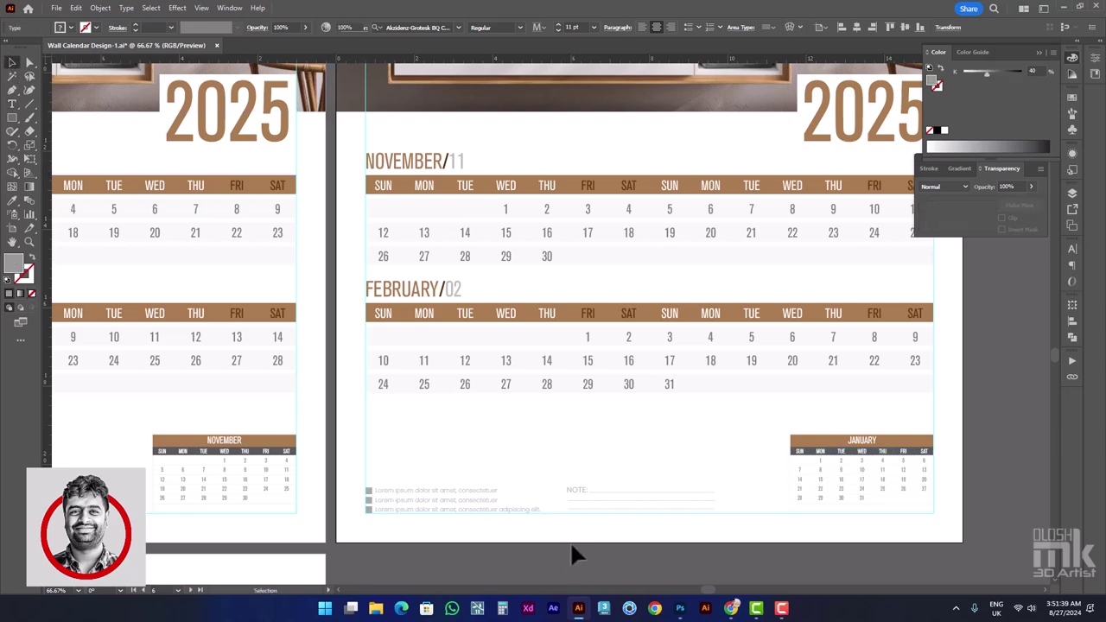
{"action": "scroll", "coordinate": [559, 390], "scroll_direction": "down", "scroll_amount": 1}
{"action": "scroll", "coordinate": [563, 395], "scroll_direction": "down", "scroll_amount": 1}
{"action": "scroll", "coordinate": [605, 372], "scroll_direction": "up", "scroll_amount": 1}
{"action": "scroll", "coordinate": [639, 345], "scroll_direction": "up", "scroll_amount": 1}
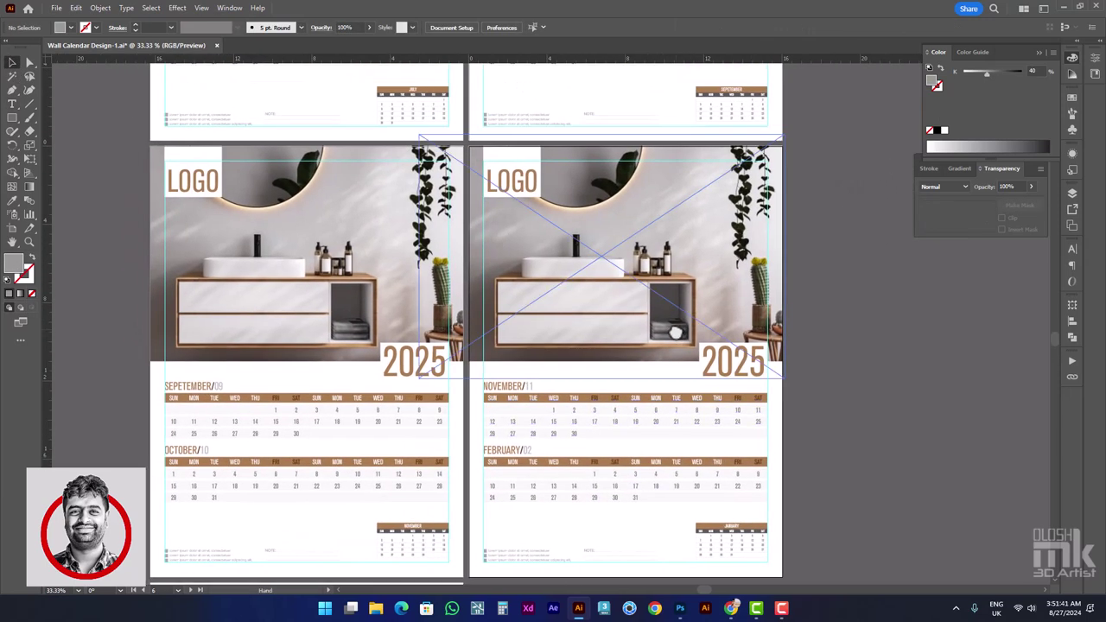
{"action": "scroll", "coordinate": [661, 333], "scroll_direction": "down", "scroll_amount": 2}
{"action": "scroll", "coordinate": [686, 320], "scroll_direction": "up", "scroll_amount": 2}
{"action": "scroll", "coordinate": [696, 309], "scroll_direction": "up", "scroll_amount": 1}
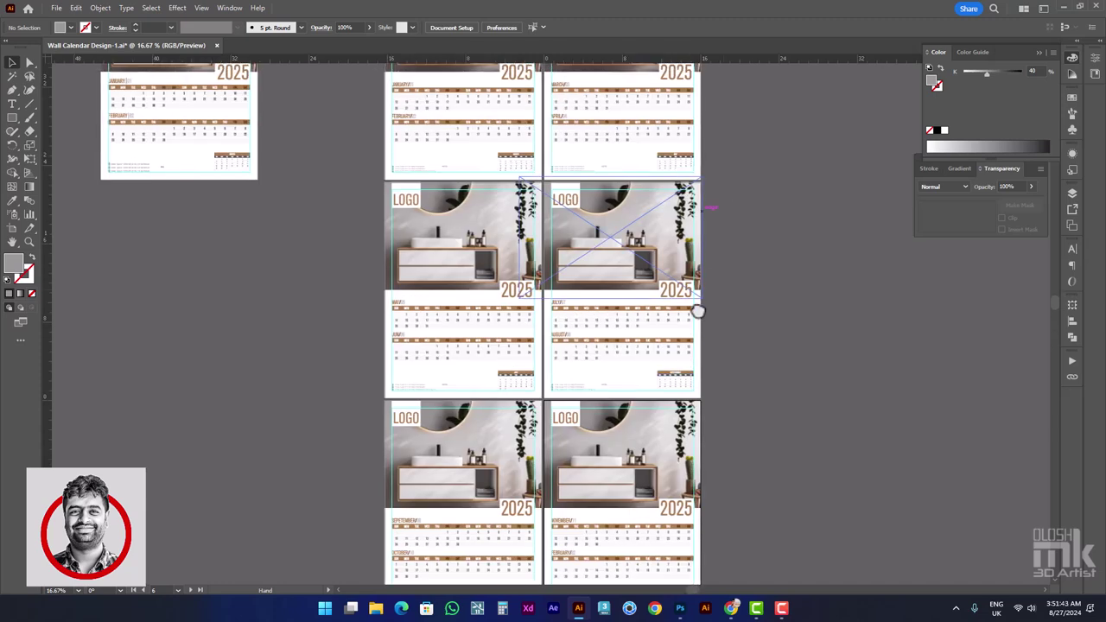
{"action": "scroll", "coordinate": [698, 355], "scroll_direction": "up", "scroll_amount": 3}
Select the March page's bathroom image and show the Links panel listing the vanity renders
{"action": "key", "text": "a"}
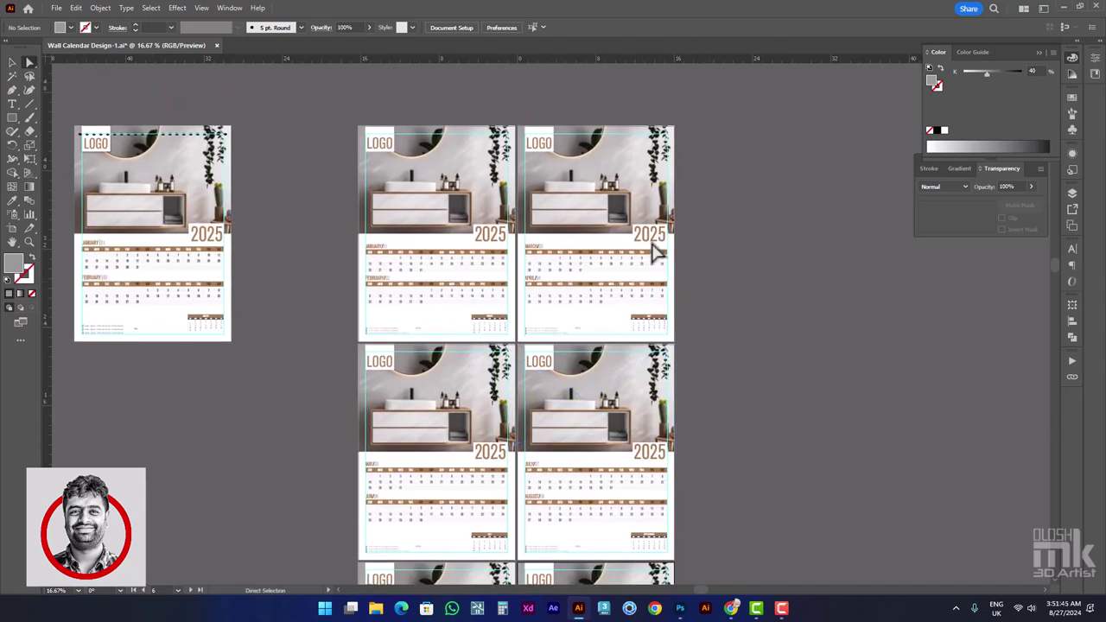
{"action": "left_click", "coordinate": [598, 199]}
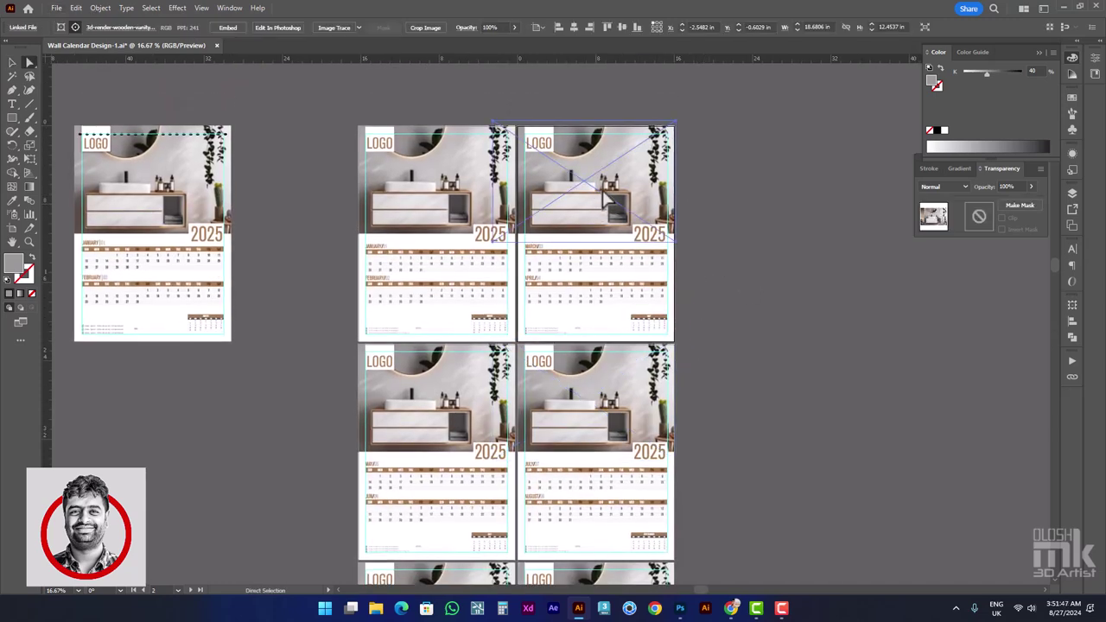
{"action": "left_click", "coordinate": [13, 62]}
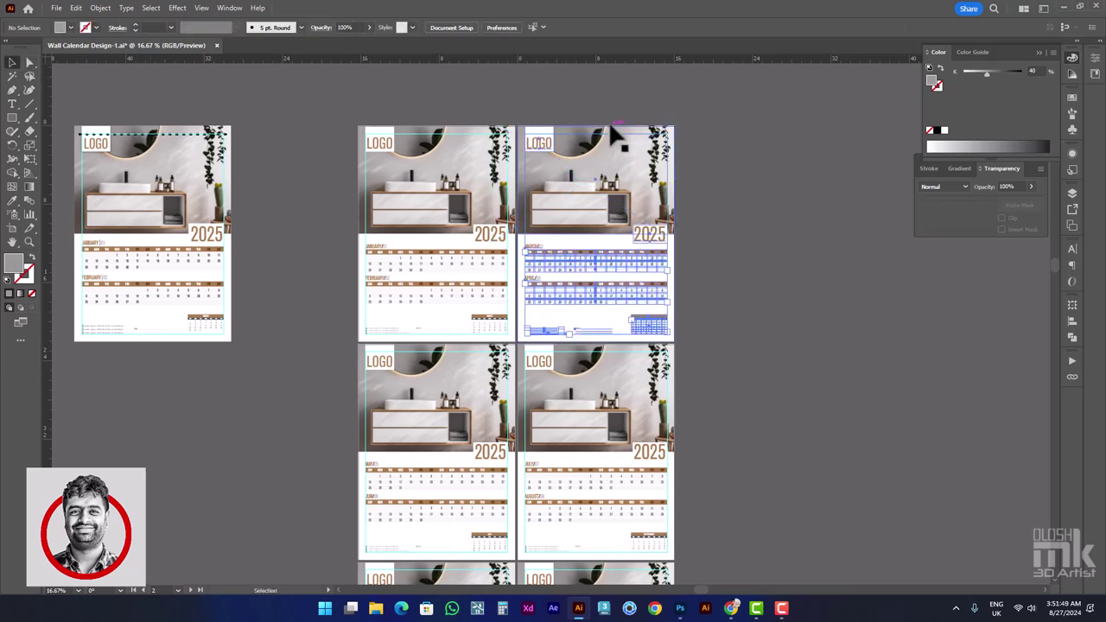
{"action": "left_click", "coordinate": [91, 74]}
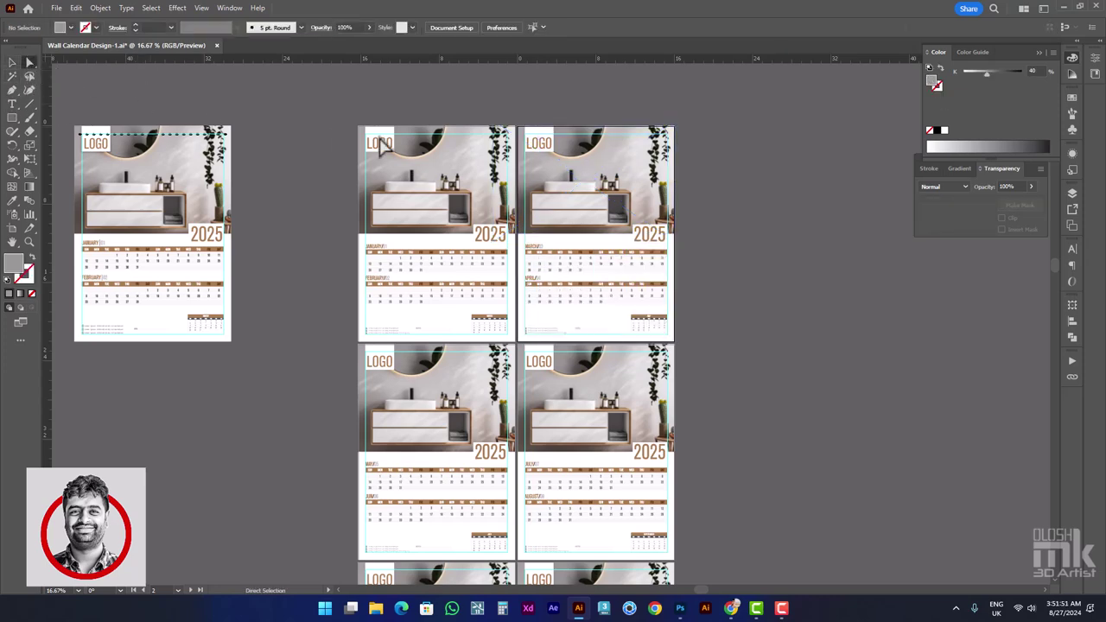
{"action": "left_click", "coordinate": [596, 181]}
{"action": "left_click_drag", "start_coordinate": [781, 184], "coordinate": [757, 186]}
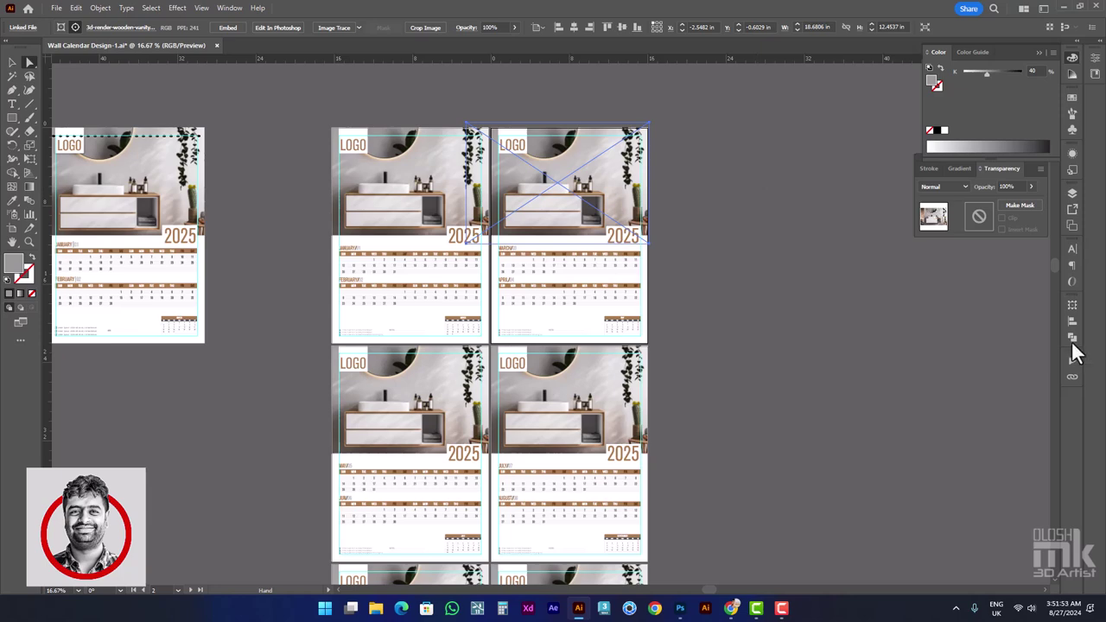
{"action": "left_click", "coordinate": [1074, 378]}
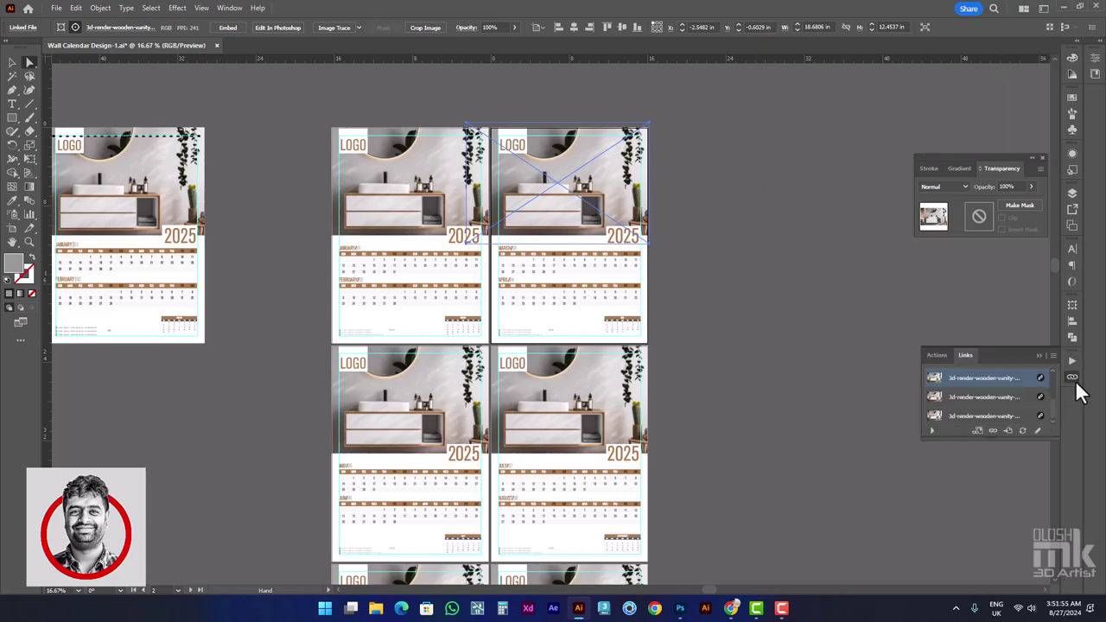
{"action": "left_click", "coordinate": [228, 9]}
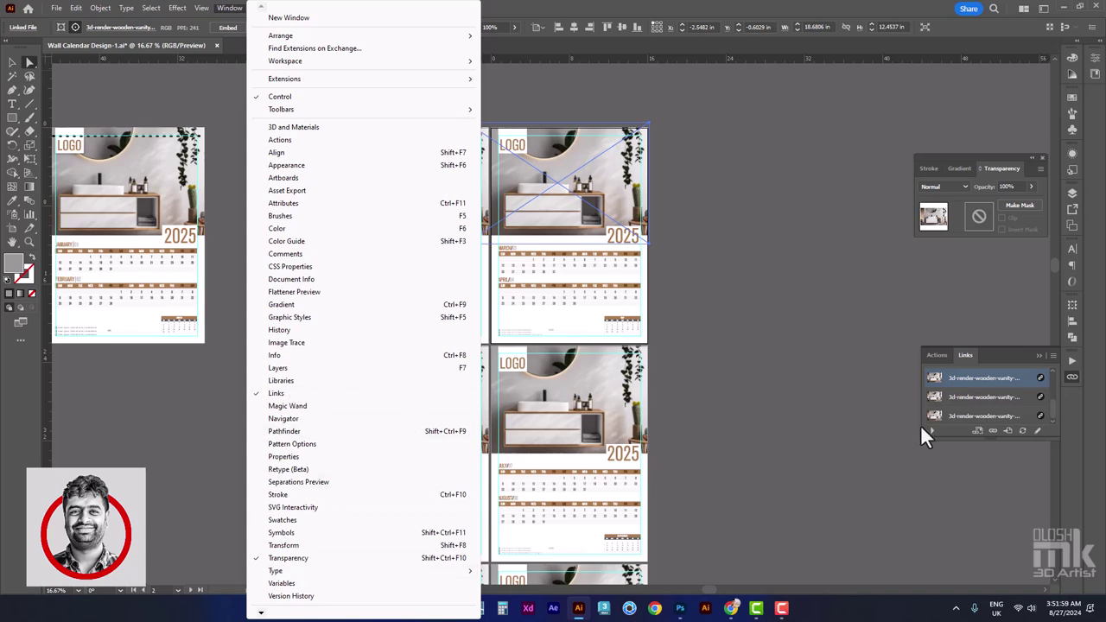
Replace the March photo with the luxury bathroom, and the May photo with the round-mirror bathroom, rescaled
{"action": "left_click", "coordinate": [1006, 377]}
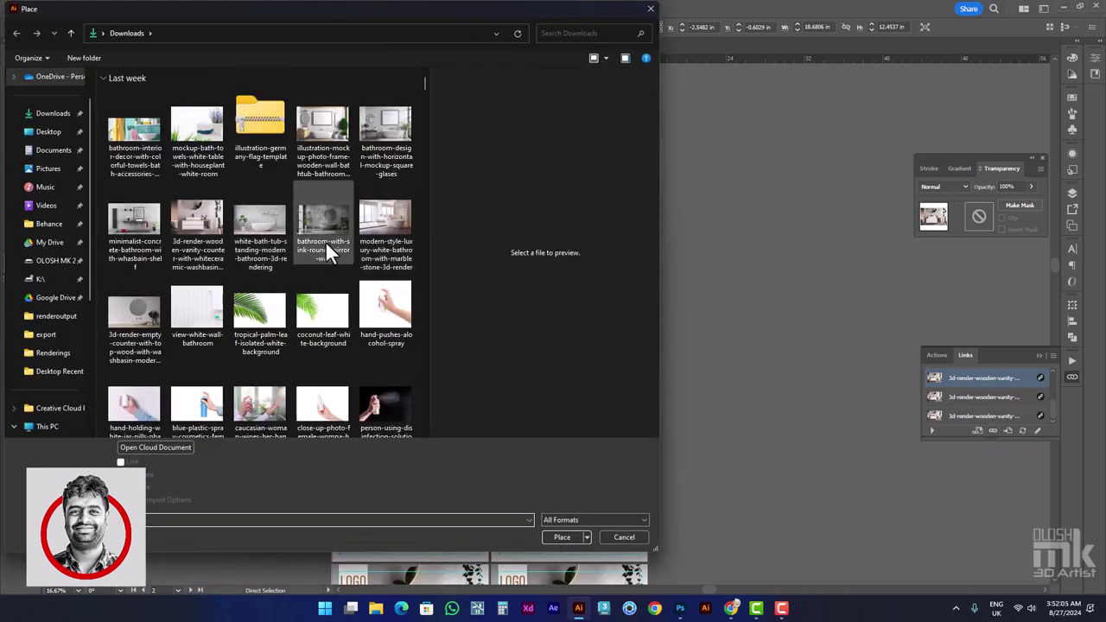
{"action": "double_click", "coordinate": [376, 223]}
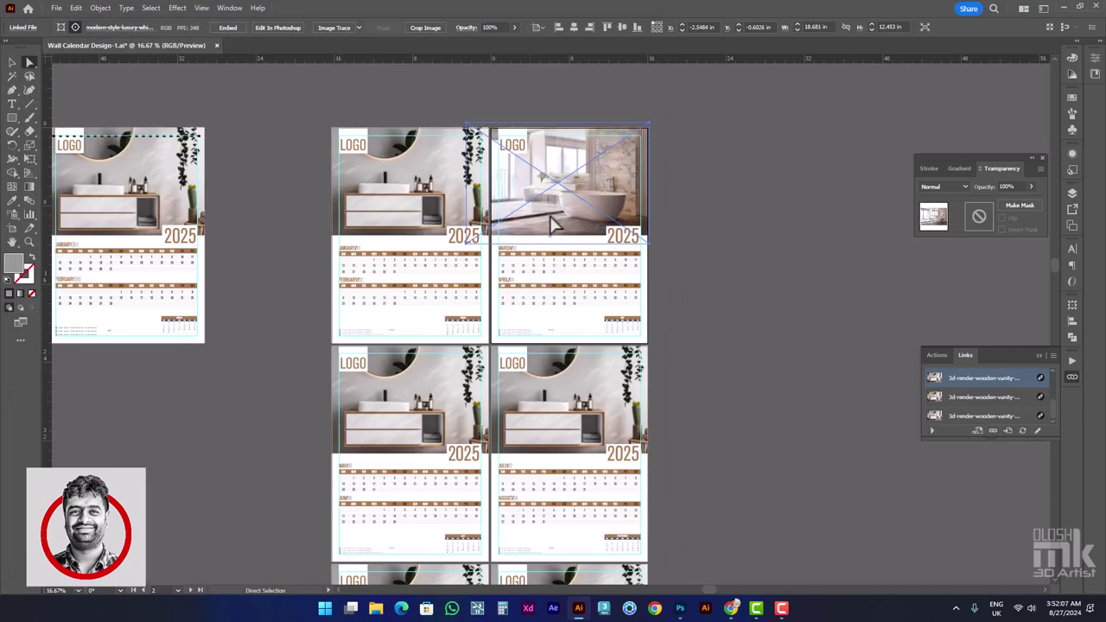
{"action": "left_click", "coordinate": [442, 398]}
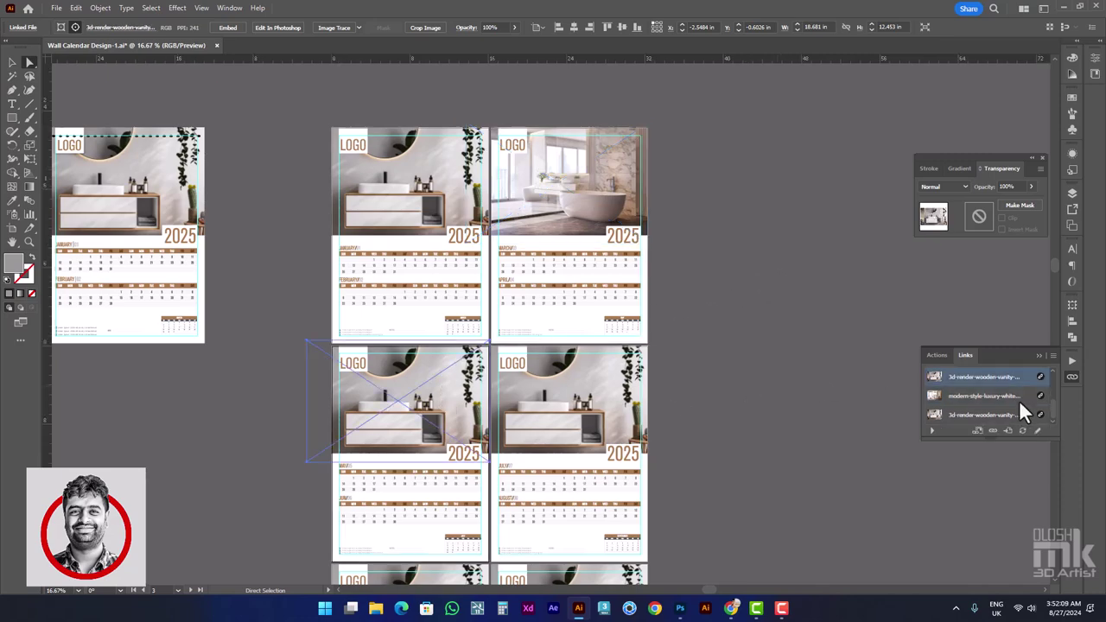
{"action": "key", "text": "ctrl+shift+p"}
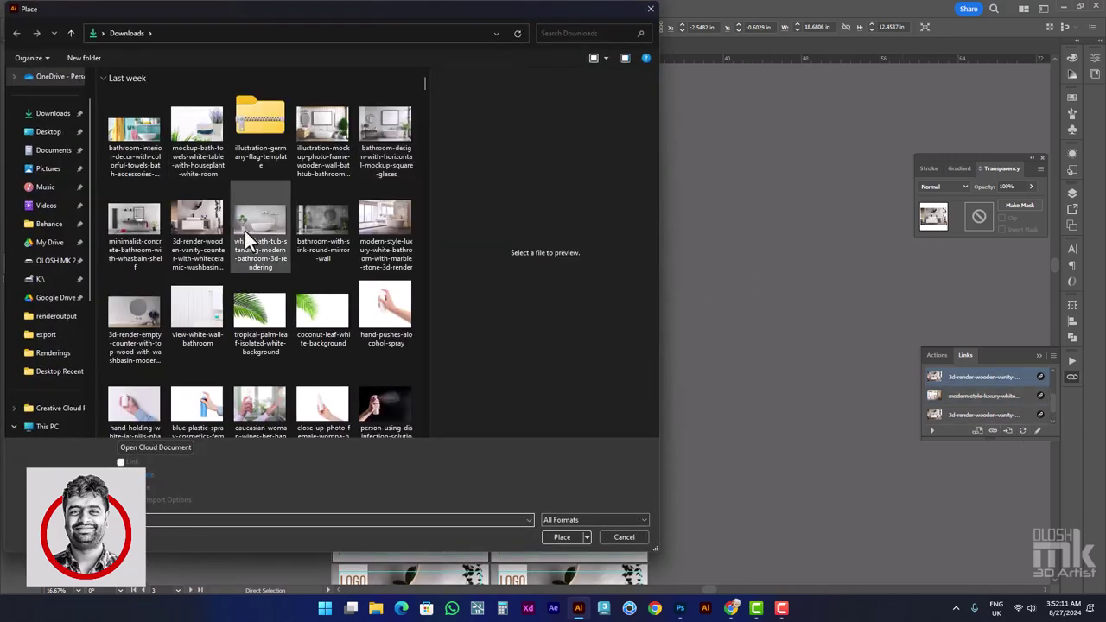
{"action": "double_click", "coordinate": [305, 234]}
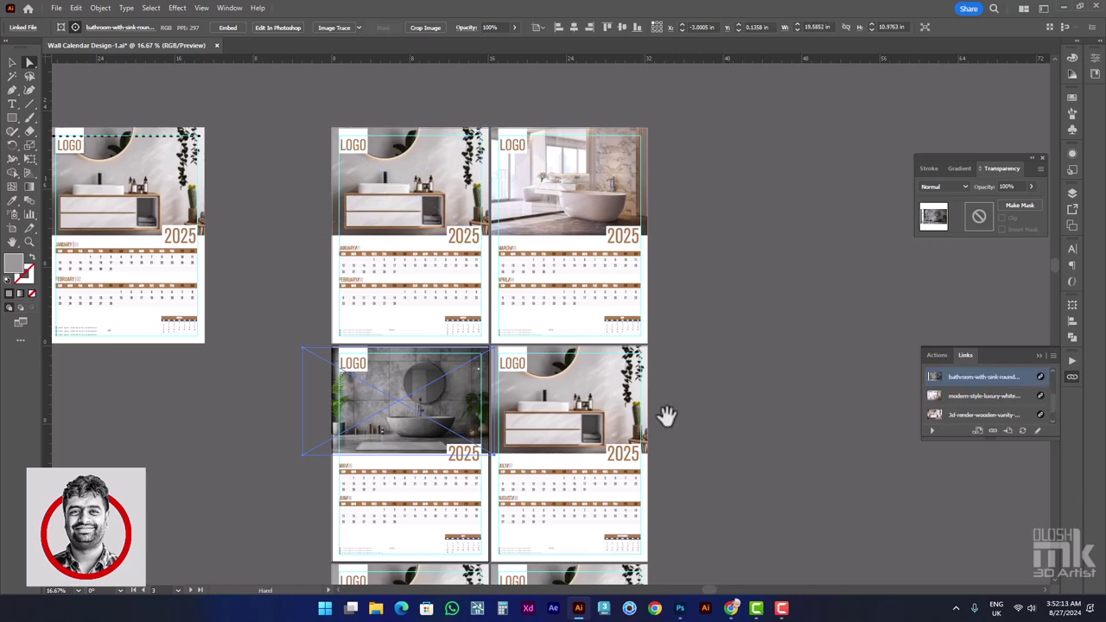
{"action": "scroll", "coordinate": [666, 414], "scroll_direction": "down", "scroll_amount": 2}
{"action": "left_click_drag", "start_coordinate": [412, 337], "coordinate": [417, 333]}
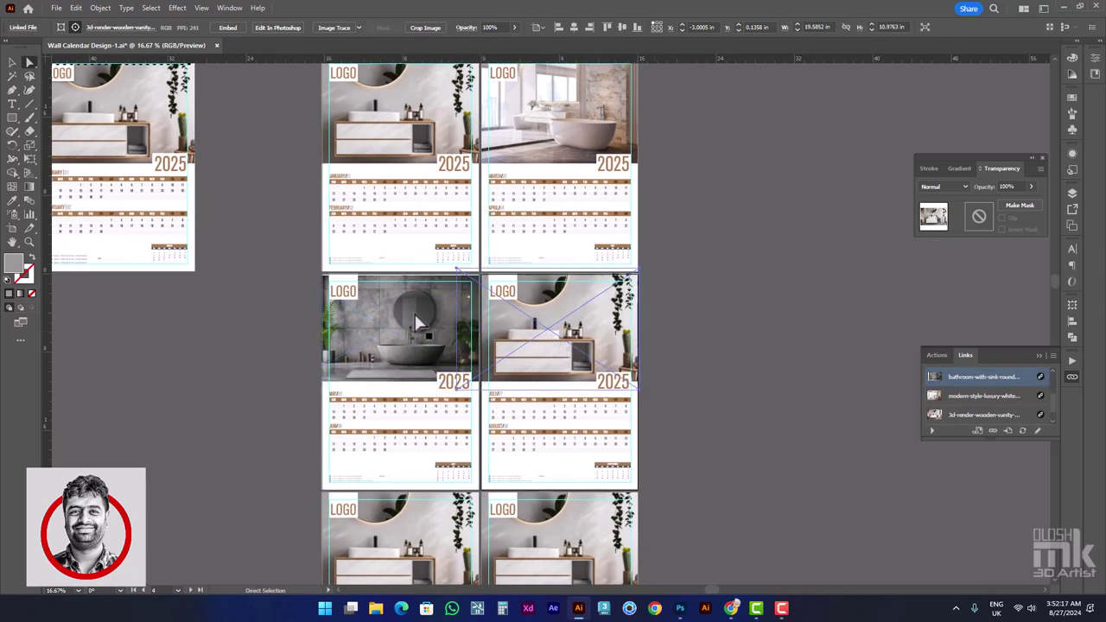
{"action": "scroll", "coordinate": [408, 291], "scroll_direction": "up", "scroll_amount": 2}
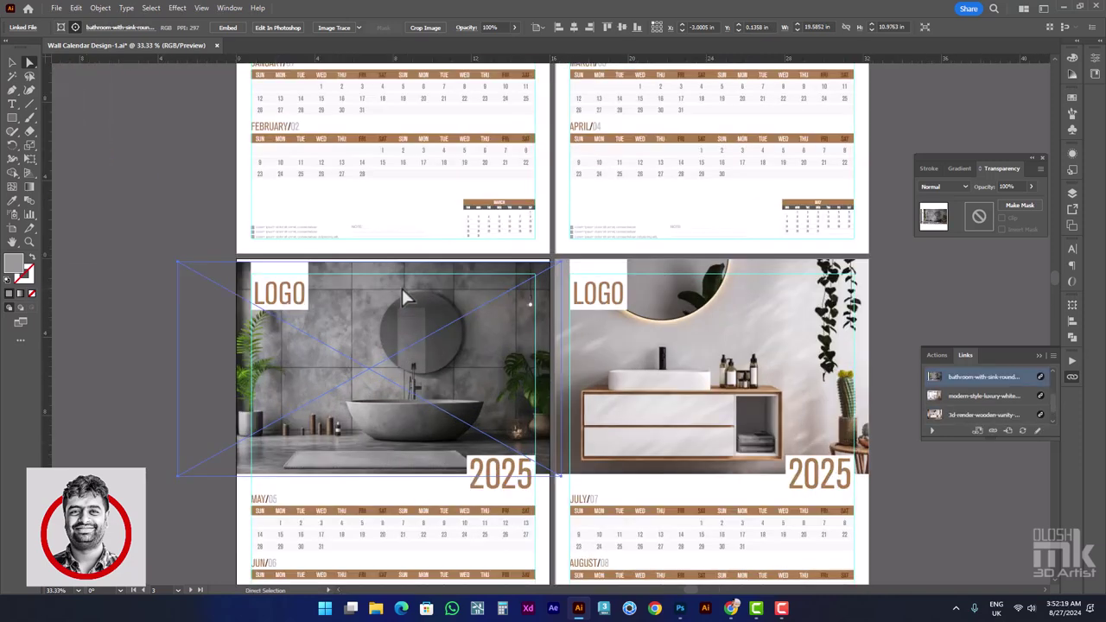
{"action": "key", "text": "v"}
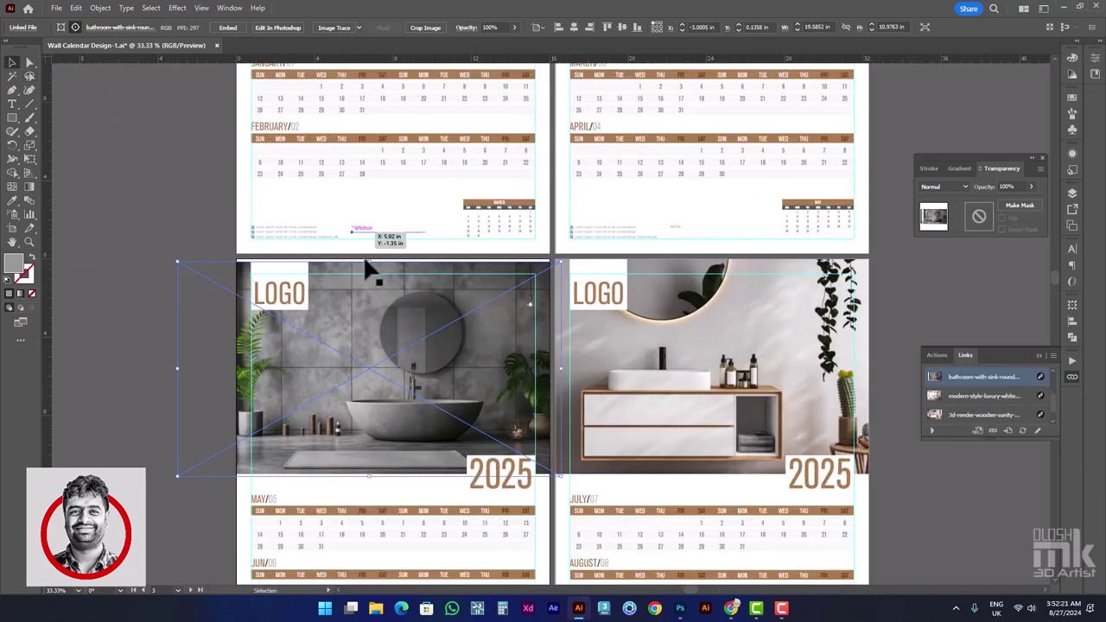
{"action": "left_click_drag", "start_coordinate": [369, 261], "coordinate": [361, 251]}
{"action": "key", "text": "a"}
Replace the July photo with the minimalist concrete bathroom and September's with the white bathtub
{"action": "left_click", "coordinate": [752, 367]}
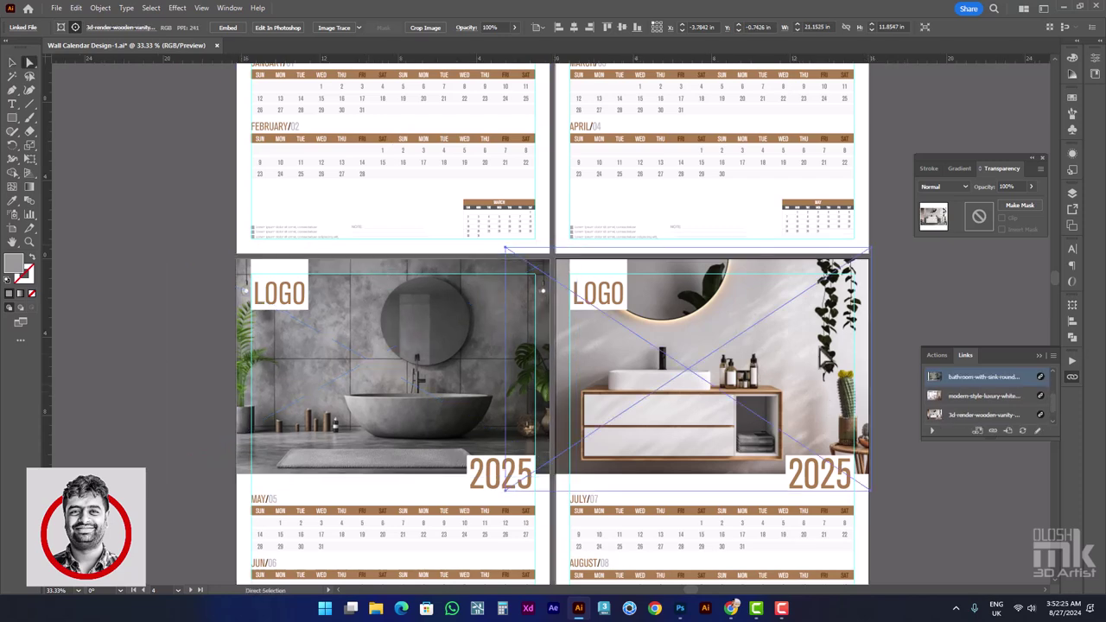
{"action": "left_click_drag", "start_coordinate": [915, 331], "coordinate": [866, 316]}
{"action": "left_click", "coordinate": [993, 429]}
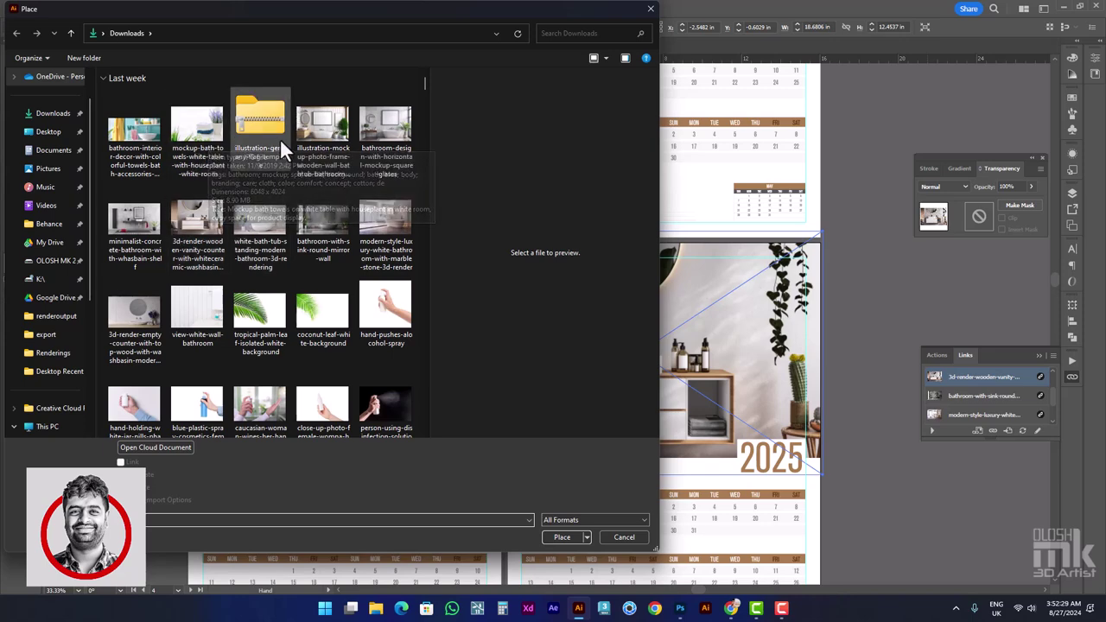
{"action": "double_click", "coordinate": [128, 222]}
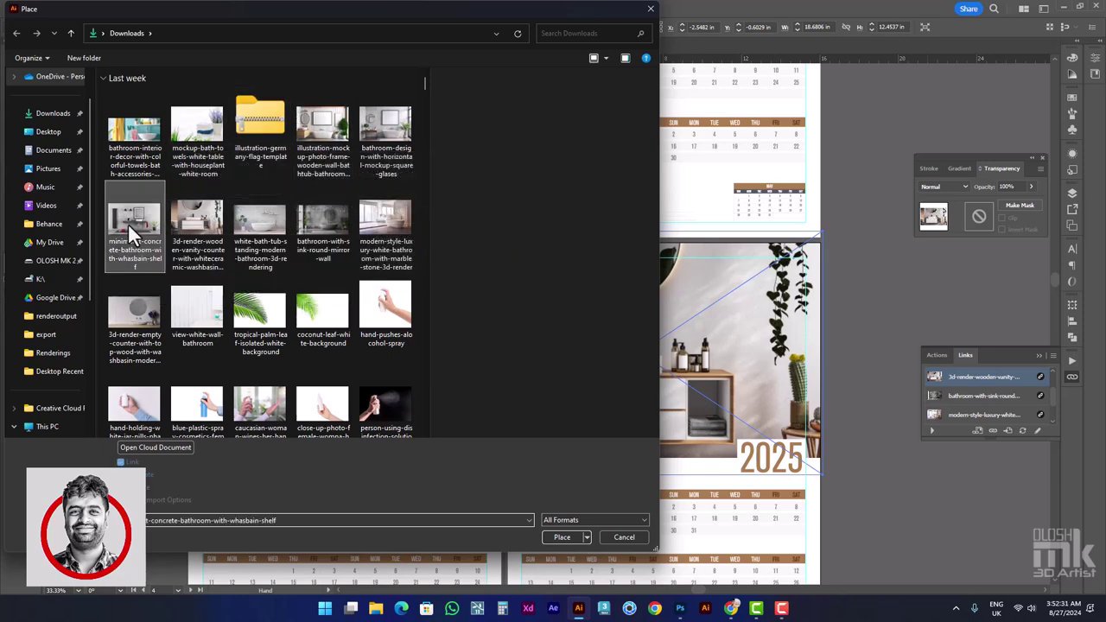
{"action": "left_click_drag", "start_coordinate": [455, 320], "coordinate": [464, 145]}
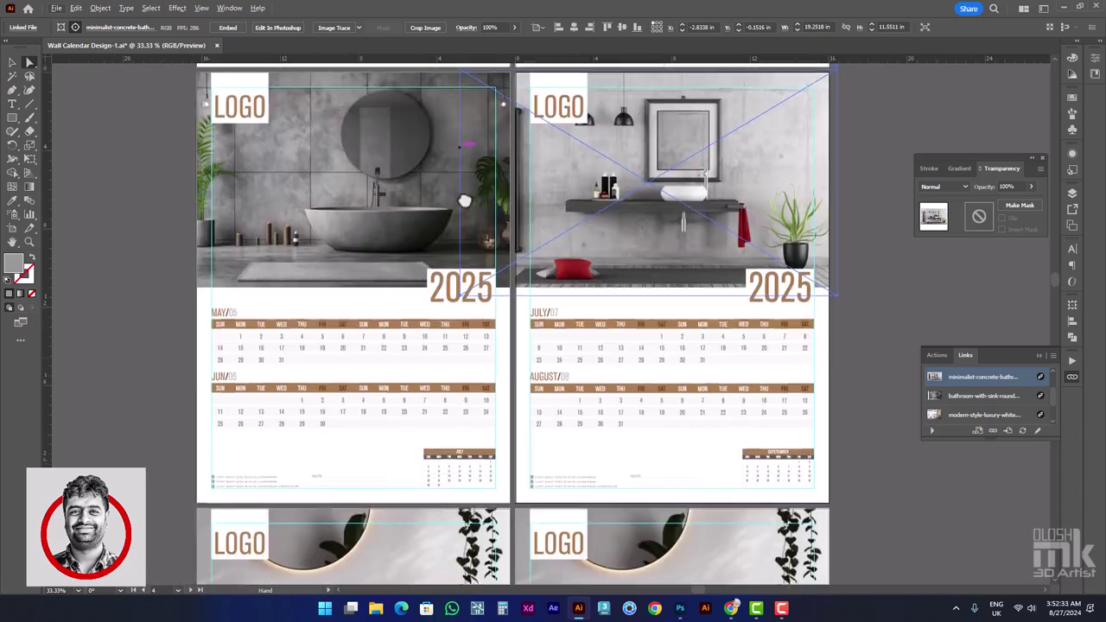
{"action": "left_click", "coordinate": [338, 523]}
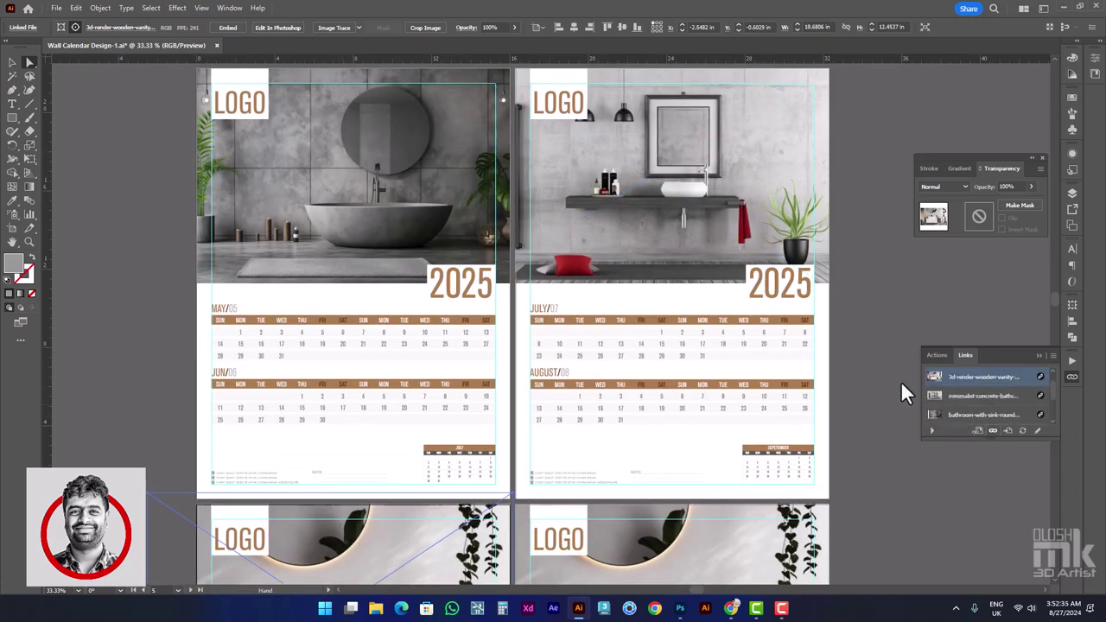
{"action": "left_click", "coordinate": [993, 430]}
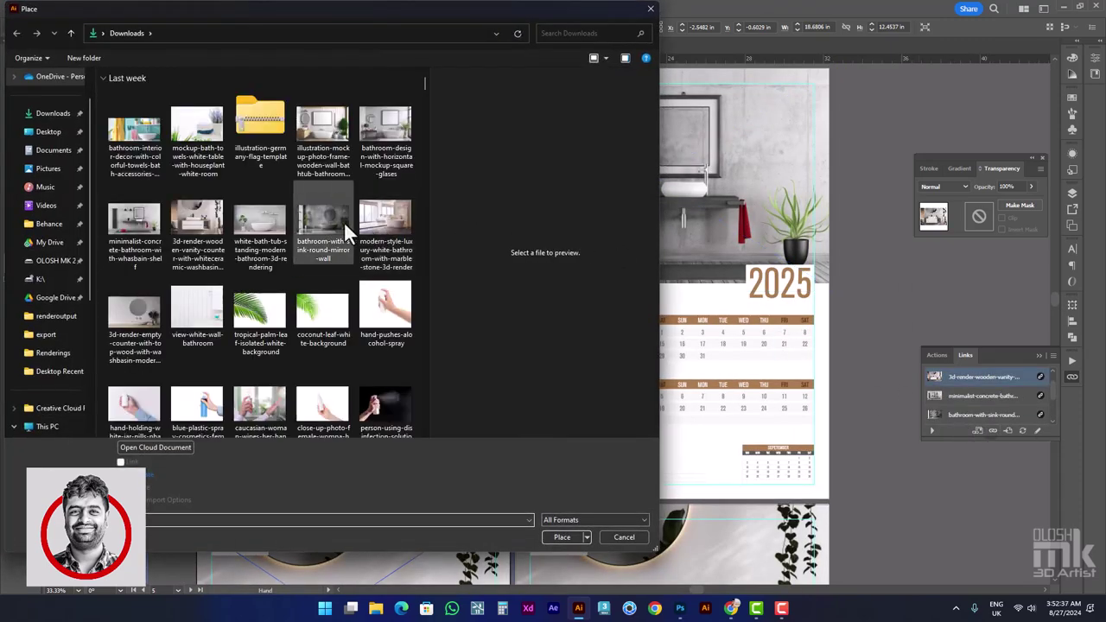
{"action": "double_click", "coordinate": [259, 223]}
Replace the November vanity photo with the illustration mockup bathroom image
{"action": "left_click_drag", "start_coordinate": [513, 412], "coordinate": [479, 153]}
{"action": "left_click", "coordinate": [622, 285]}
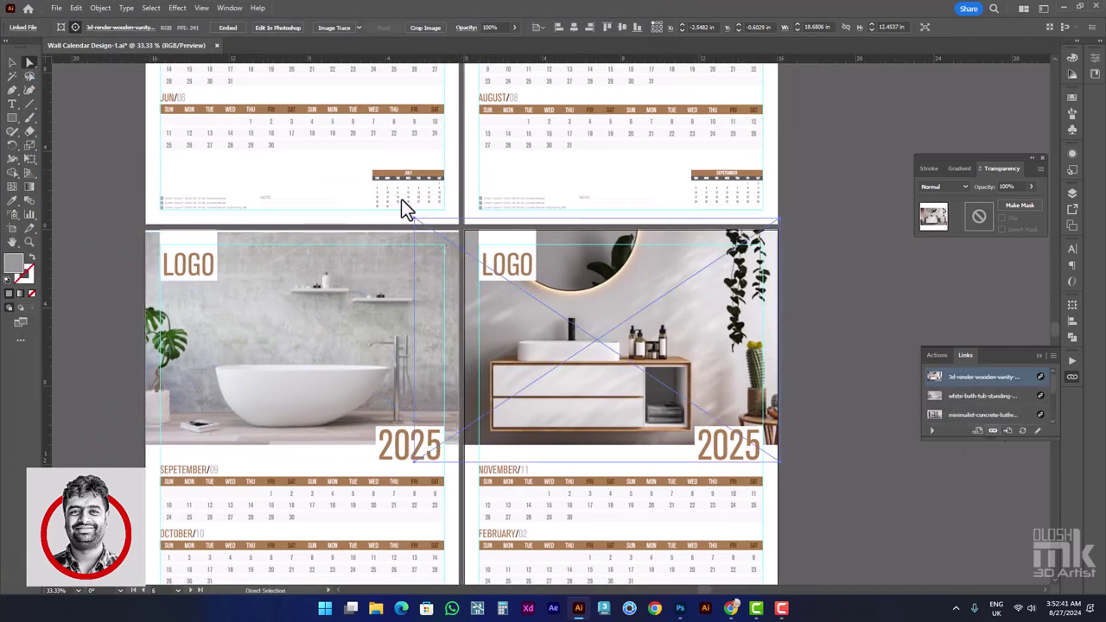
{"action": "key", "text": "shift+ctrl+p"}
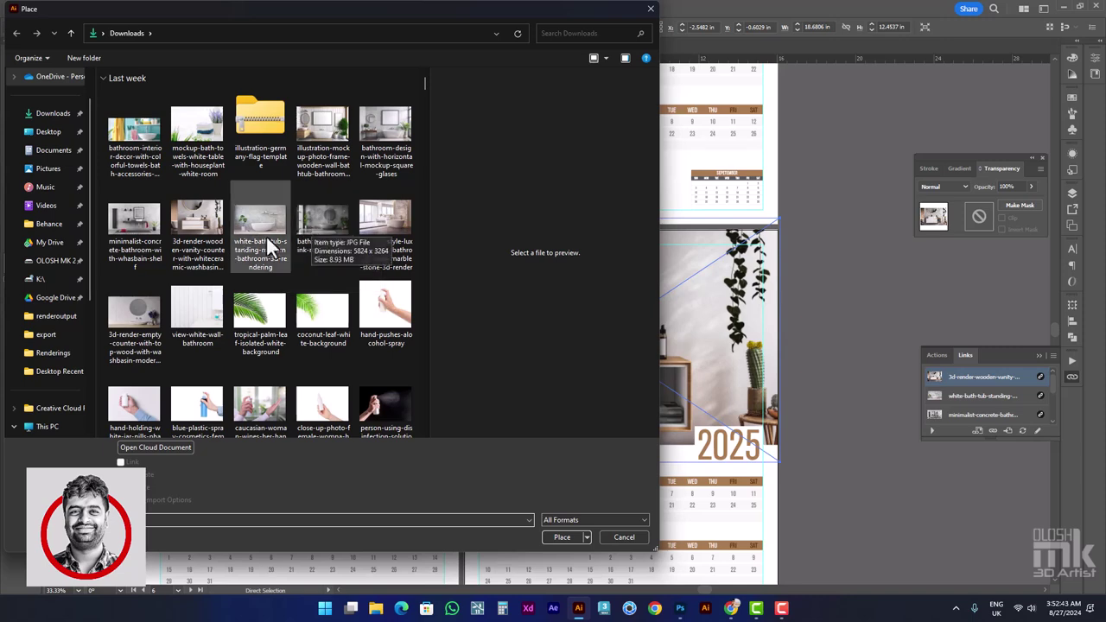
{"action": "left_click", "coordinate": [136, 313]}
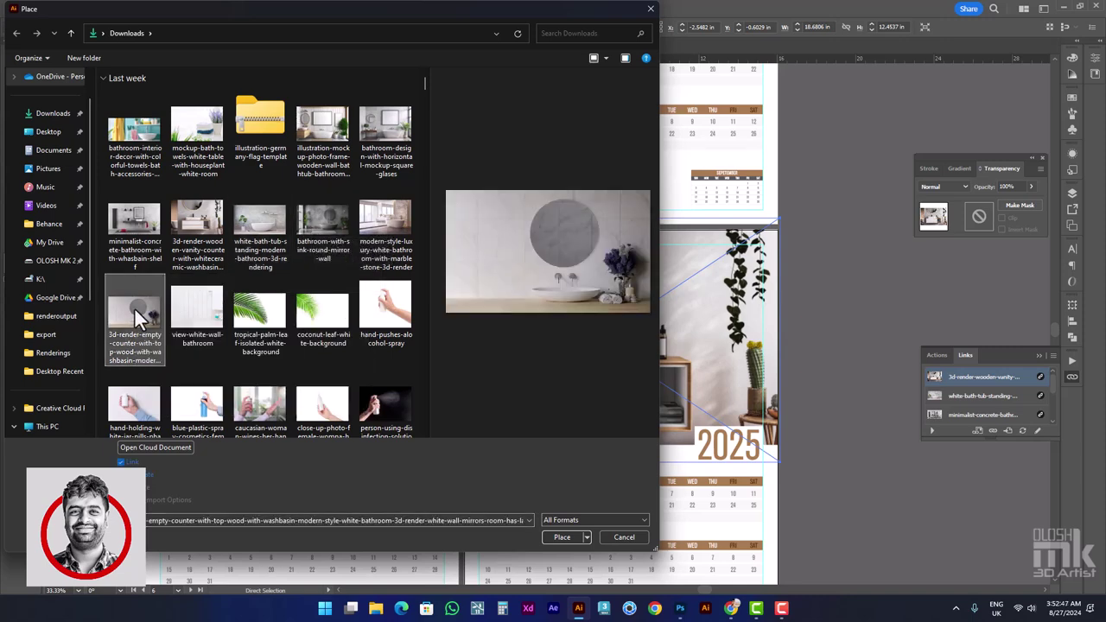
{"action": "left_click", "coordinate": [136, 221]}
{"action": "double_click", "coordinate": [316, 139]}
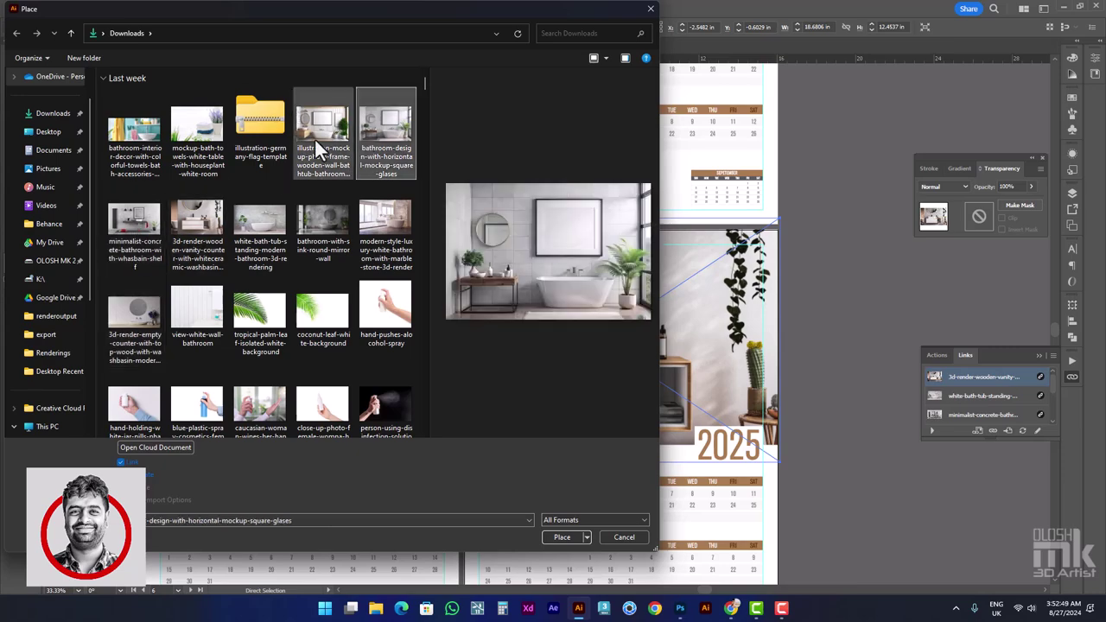
Enlarge the September bathtub photo so it fills its frame
{"action": "scroll", "coordinate": [413, 250], "scroll_direction": "down", "scroll_amount": 1}
{"action": "scroll", "coordinate": [592, 320], "scroll_direction": "up", "scroll_amount": 3}
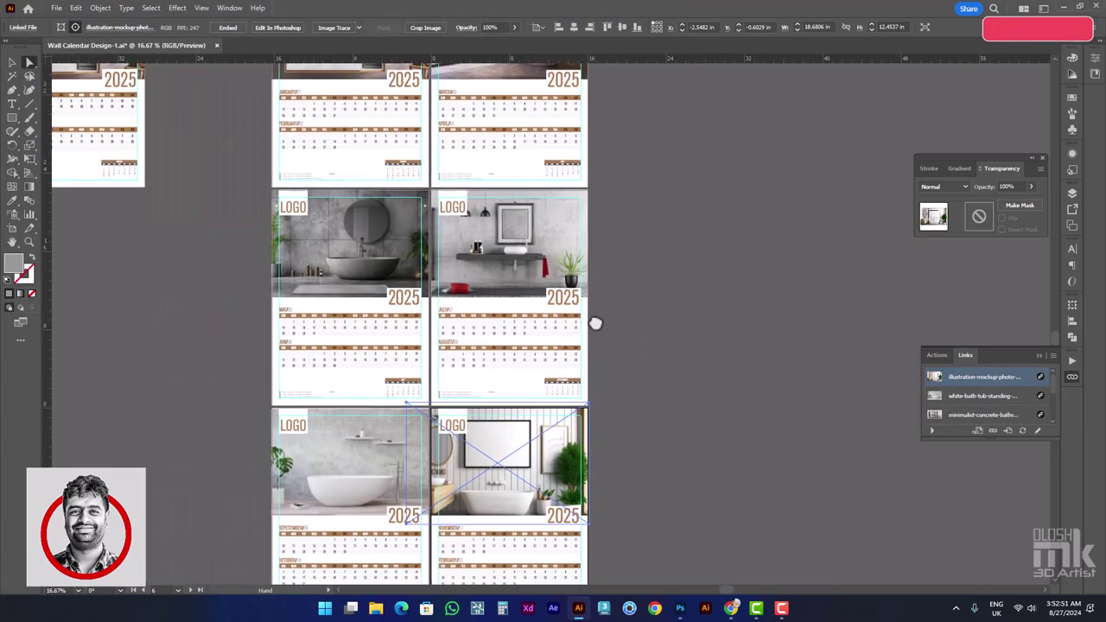
{"action": "scroll", "coordinate": [593, 316], "scroll_direction": "down", "scroll_amount": 1}
{"action": "scroll", "coordinate": [605, 285], "scroll_direction": "up", "scroll_amount": 1}
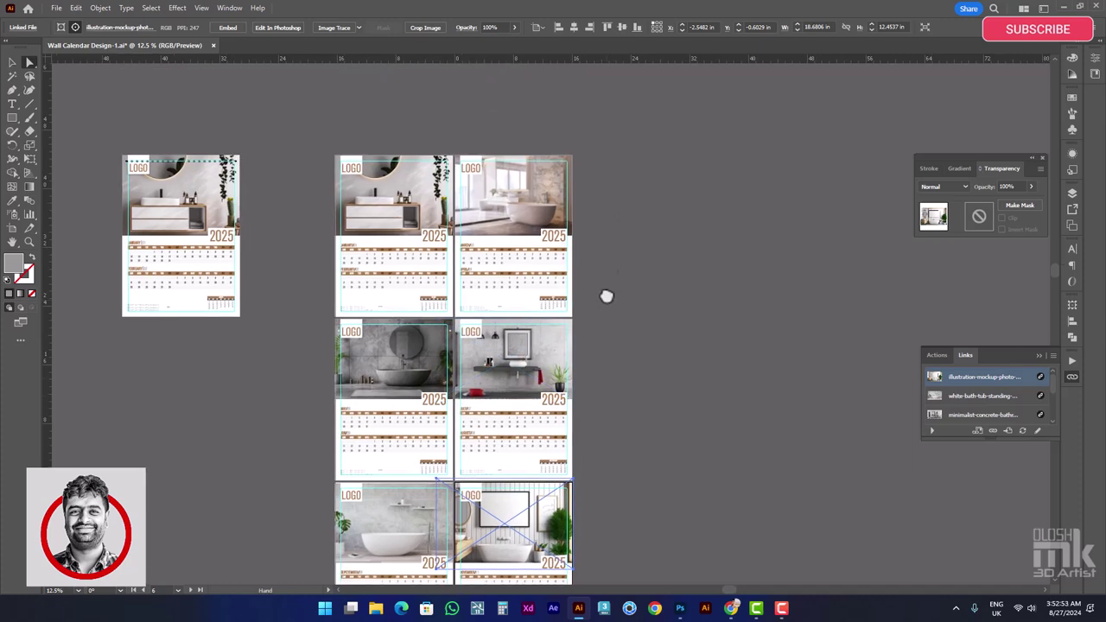
{"action": "scroll", "coordinate": [629, 205], "scroll_direction": "down", "scroll_amount": 2}
{"action": "scroll", "coordinate": [449, 508], "scroll_direction": "up", "scroll_amount": 1}
{"action": "left_click", "coordinate": [421, 400]}
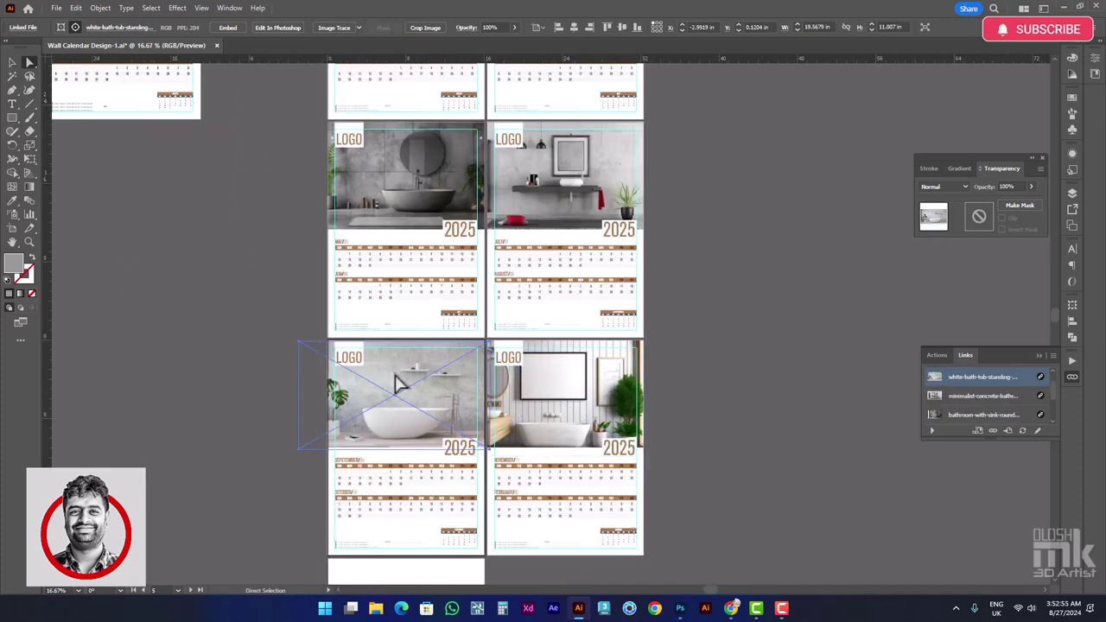
{"action": "scroll", "coordinate": [396, 388], "scroll_direction": "up", "scroll_amount": 1}
{"action": "left_click", "coordinate": [13, 63]}
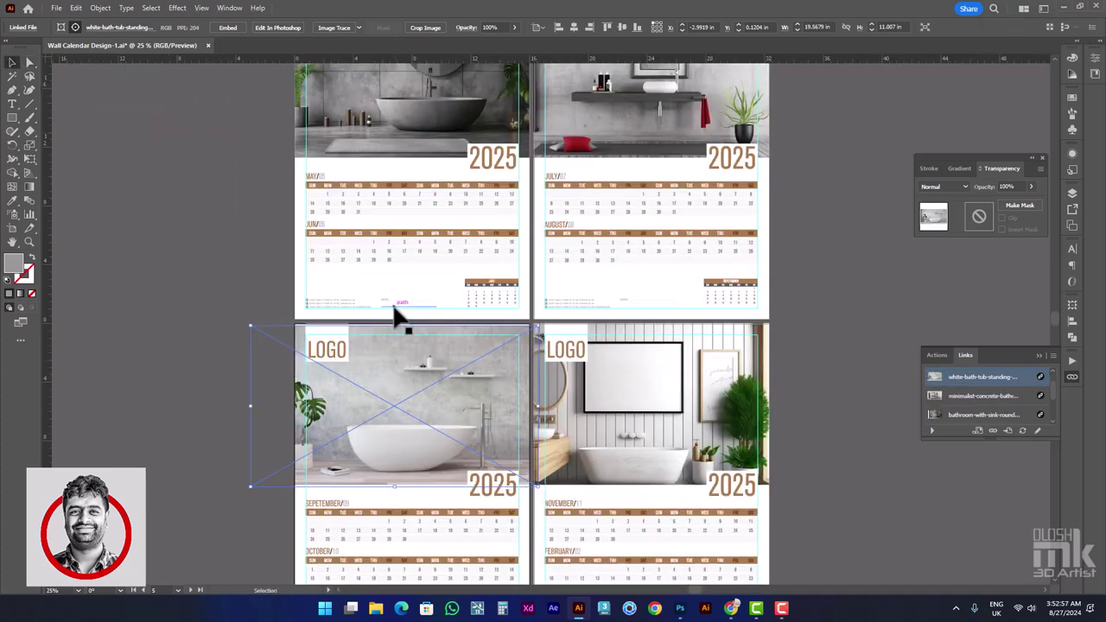
{"action": "left_click_drag", "start_coordinate": [394, 327], "coordinate": [397, 312]}
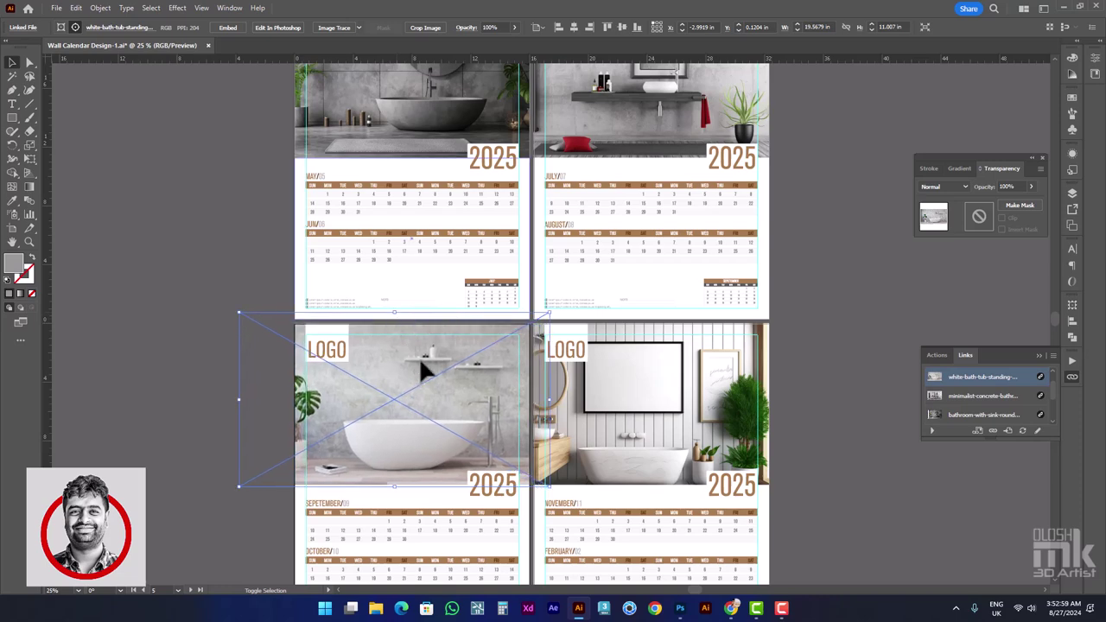
{"action": "left_click", "coordinate": [832, 431]}
{"action": "scroll", "coordinate": [786, 388], "scroll_direction": "down", "scroll_amount": 1}
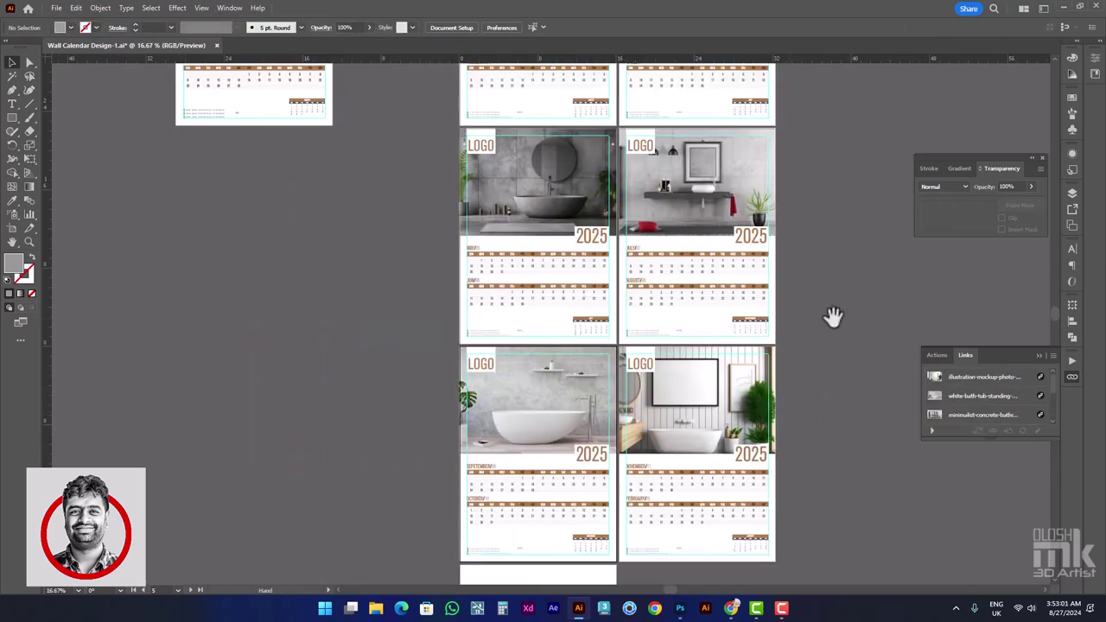
{"action": "scroll", "coordinate": [803, 332], "scroll_direction": "down", "scroll_amount": 1}
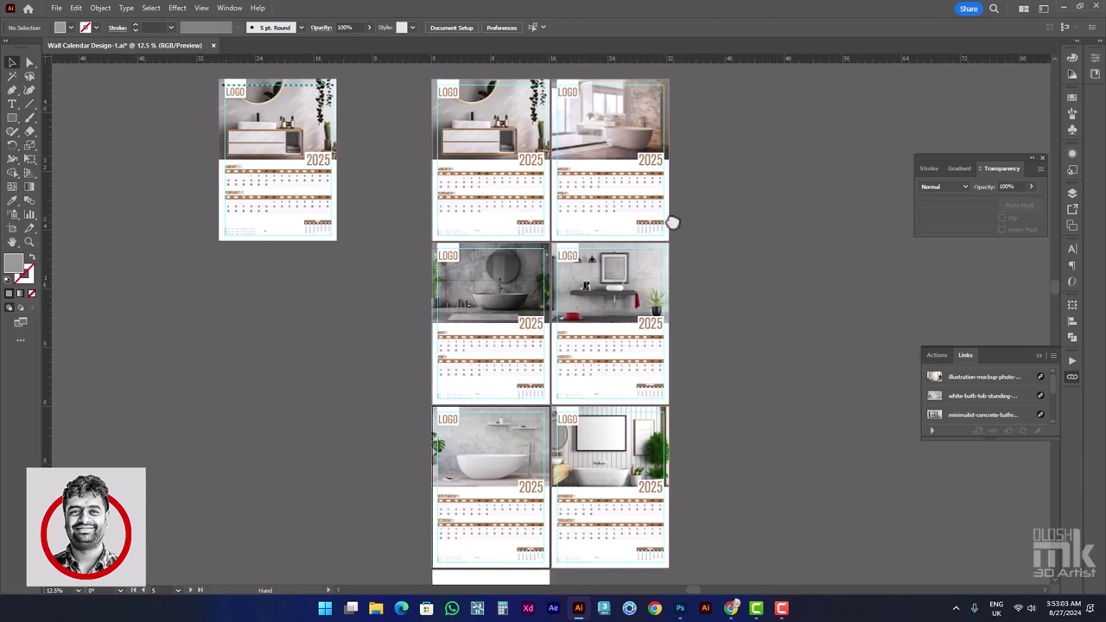
{"action": "scroll", "coordinate": [539, 134], "scroll_direction": "up", "scroll_amount": 1}
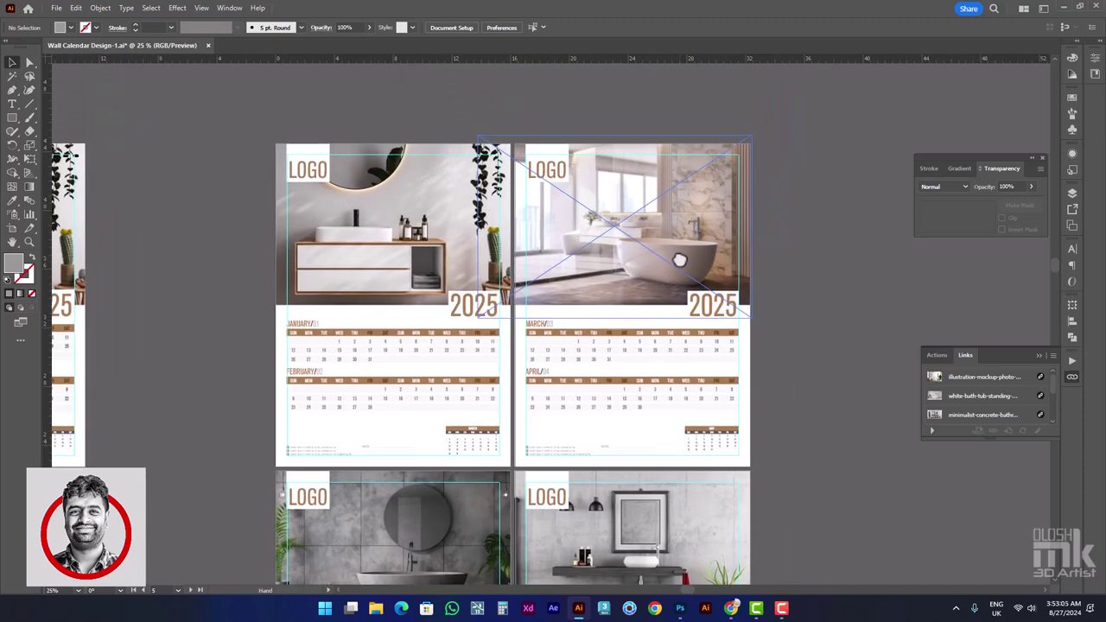
{"action": "scroll", "coordinate": [818, 228], "scroll_direction": "left", "scroll_amount": 2}
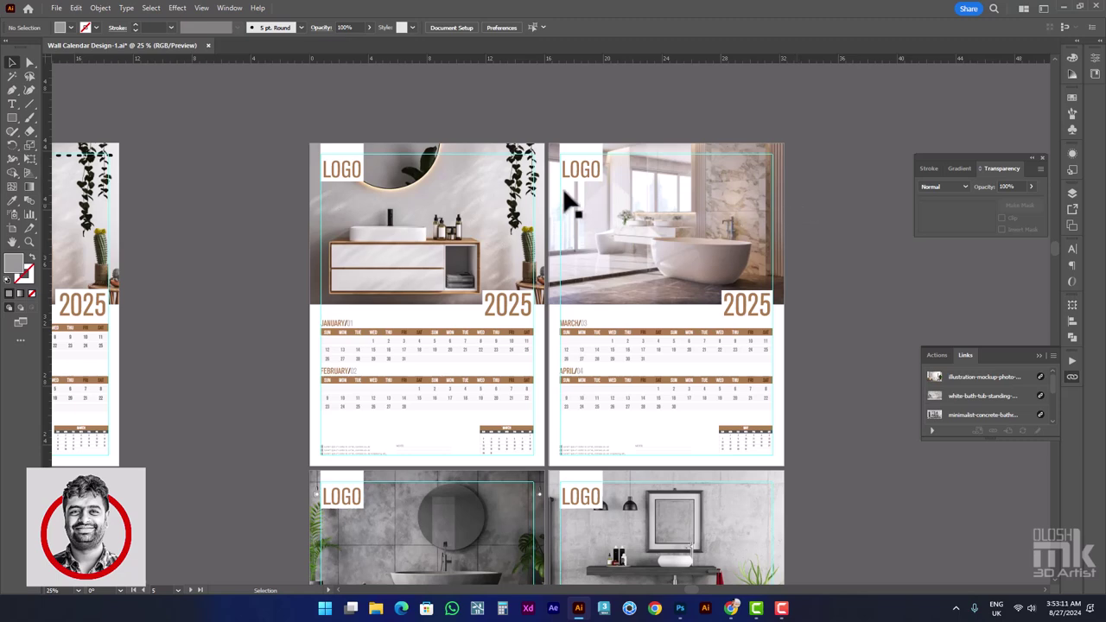
{"action": "scroll", "coordinate": [742, 282], "scroll_direction": "right", "scroll_amount": 3}
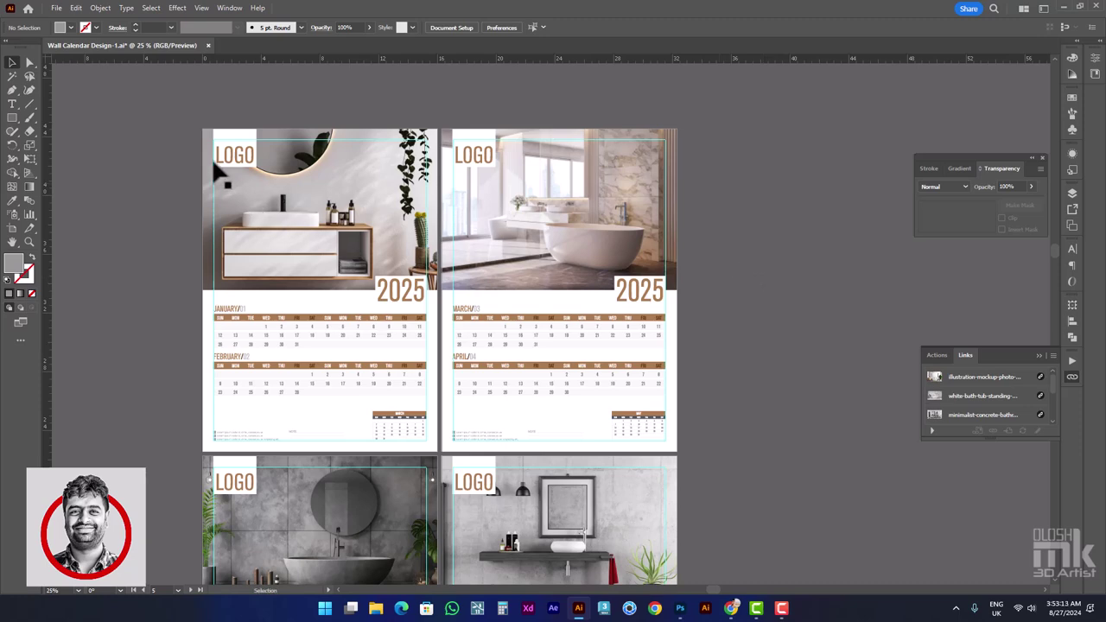
Paste a copy of the January calendar page into empty canvas and begin a large square around it
{"action": "left_click", "coordinate": [430, 444]}
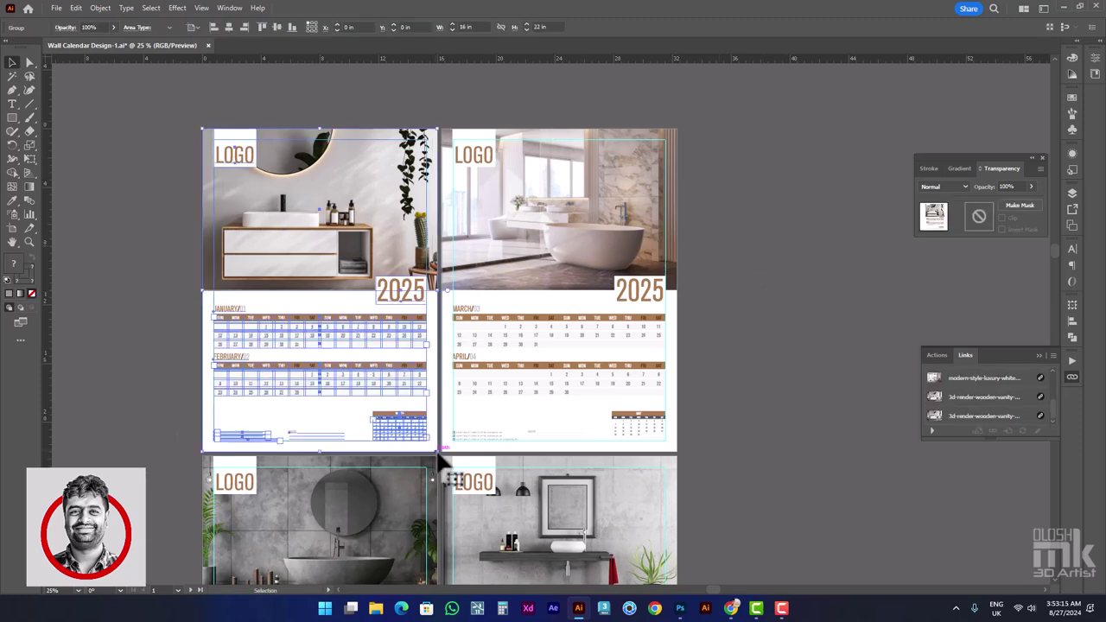
{"action": "key", "text": "v"}
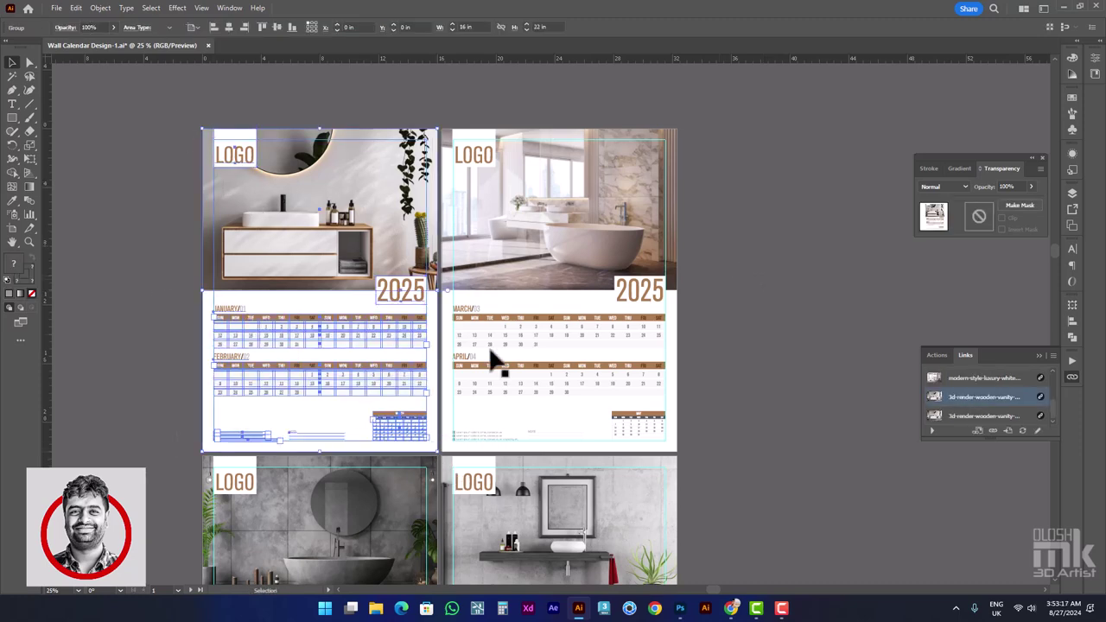
{"action": "scroll", "coordinate": [605, 346], "scroll_direction": "right", "scroll_amount": 4}
{"action": "scroll", "coordinate": [561, 343], "scroll_direction": "right", "scroll_amount": 7}
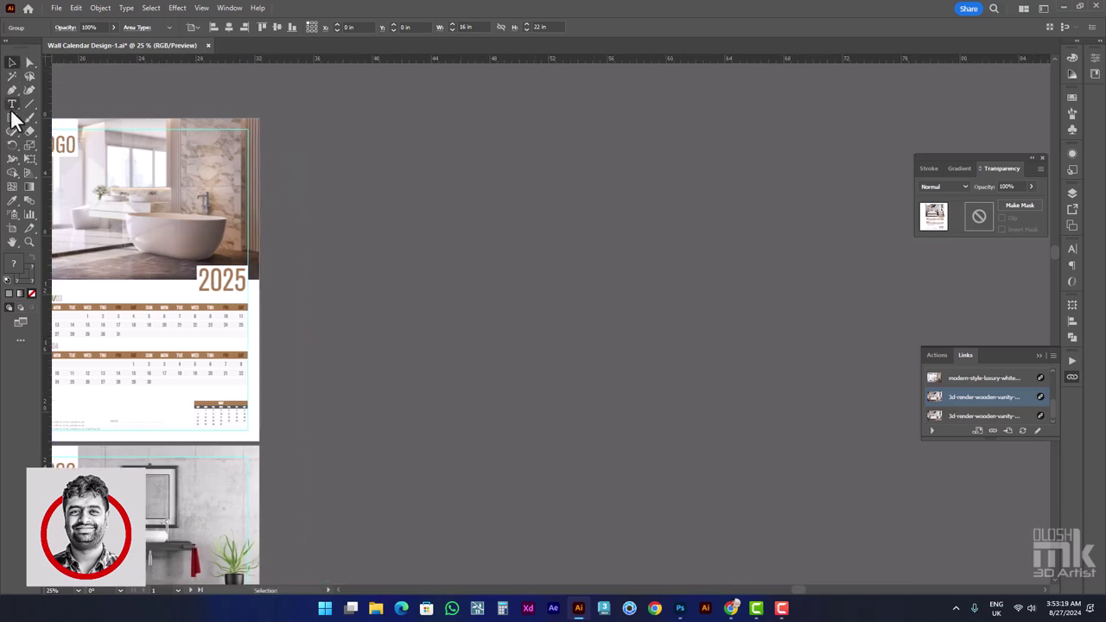
{"action": "left_click", "coordinate": [12, 117]}
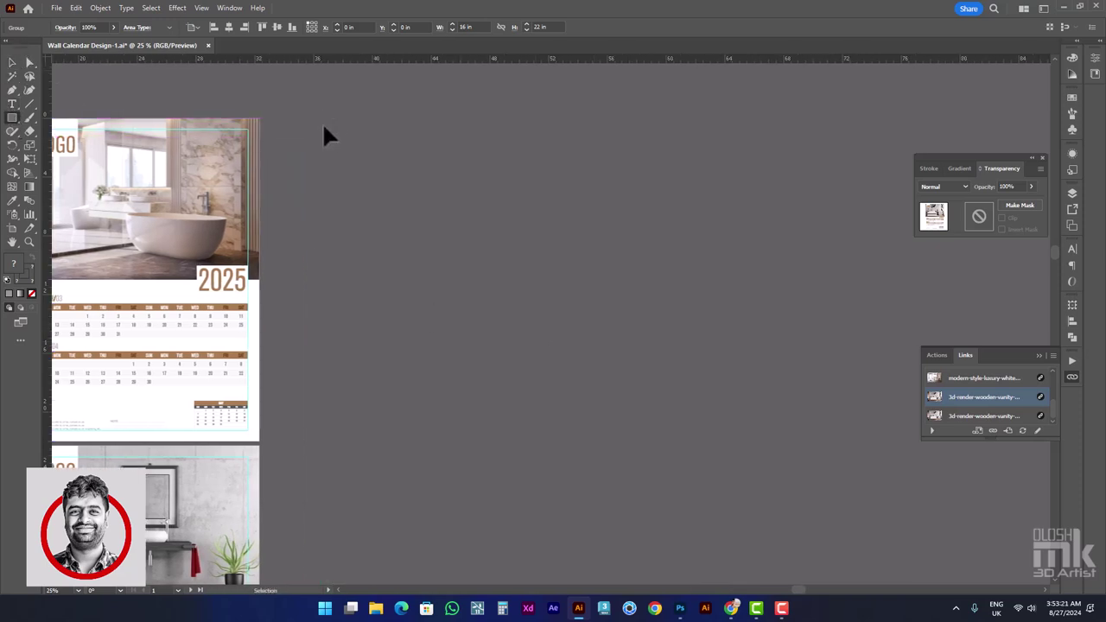
{"action": "left_click", "coordinate": [12, 62]}
{"action": "key", "text": "ctrl+v"}
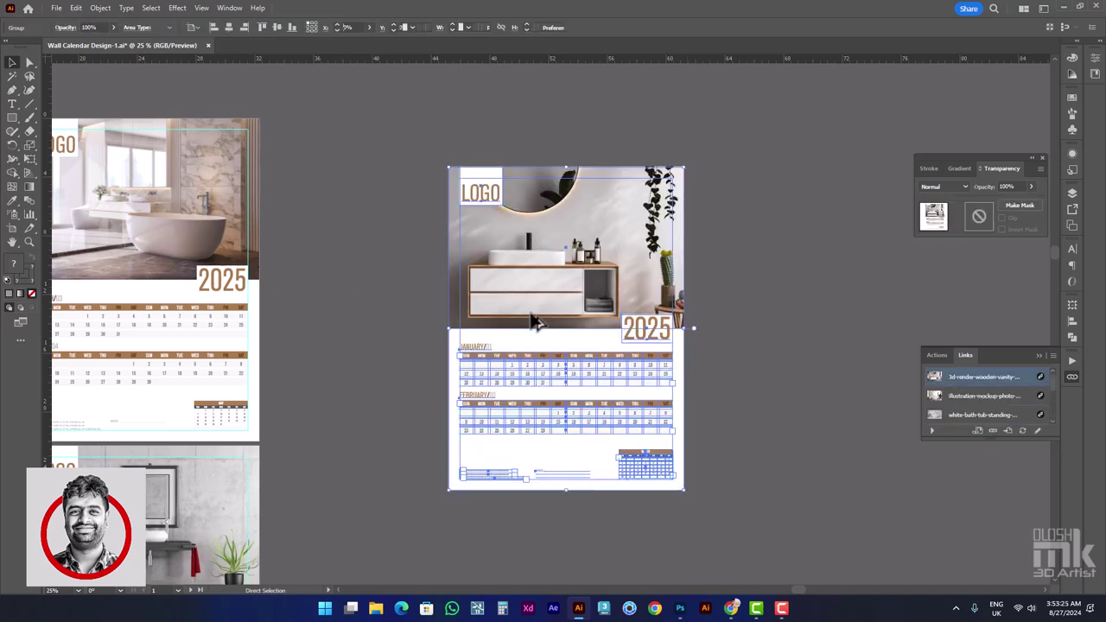
{"action": "left_click_drag", "start_coordinate": [566, 282], "coordinate": [683, 238]}
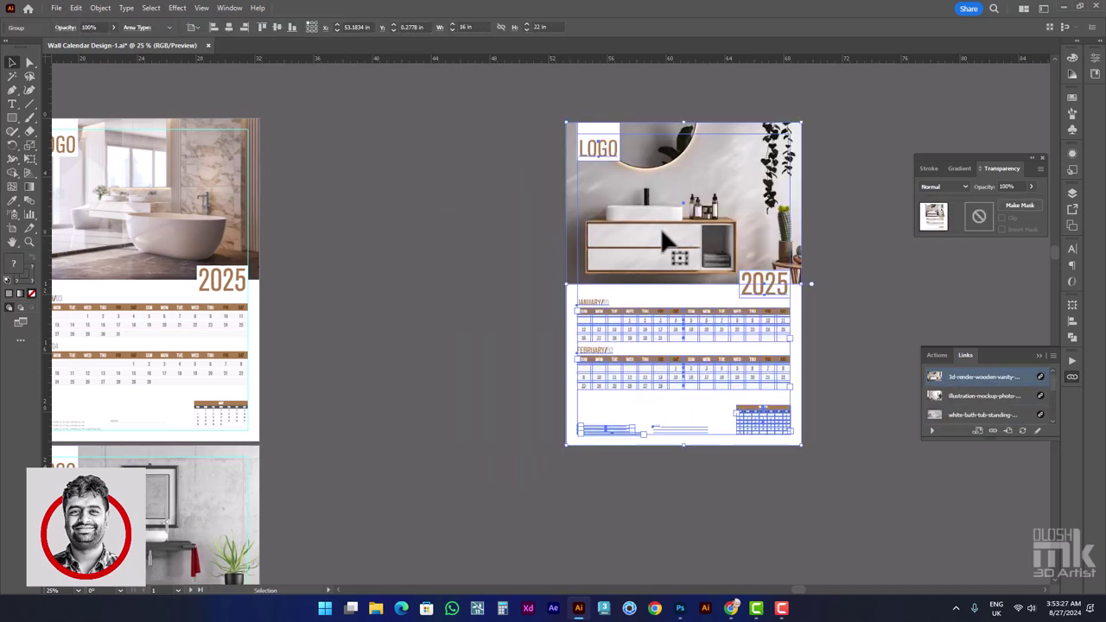
{"action": "left_click_drag", "start_coordinate": [348, 173], "coordinate": [214, 168]}
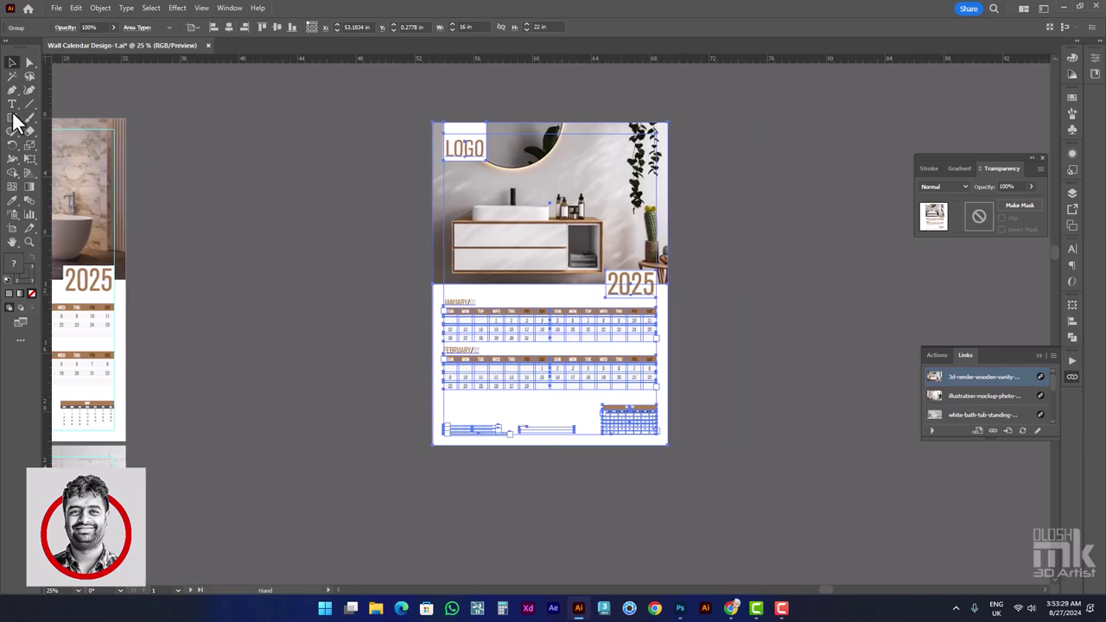
{"action": "left_click", "coordinate": [13, 118]}
{"action": "left_click_drag", "start_coordinate": [298, 75], "coordinate": [804, 508]}
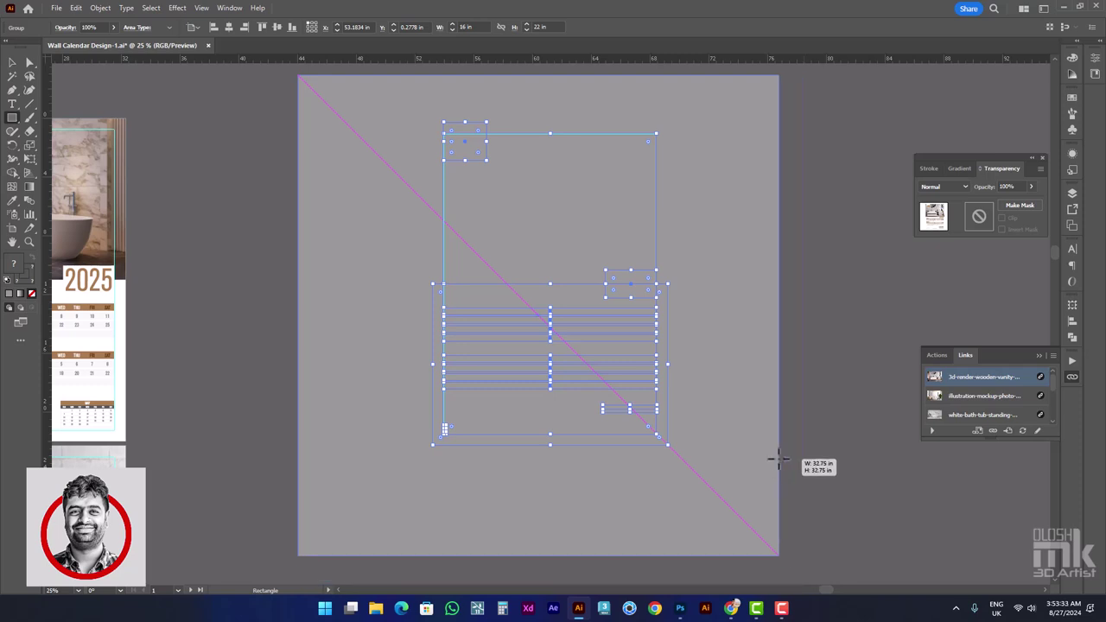
Finish the square around the page, fill it white, and send it to the back
{"action": "left_click_drag", "start_coordinate": [804, 510], "coordinate": [774, 457]}
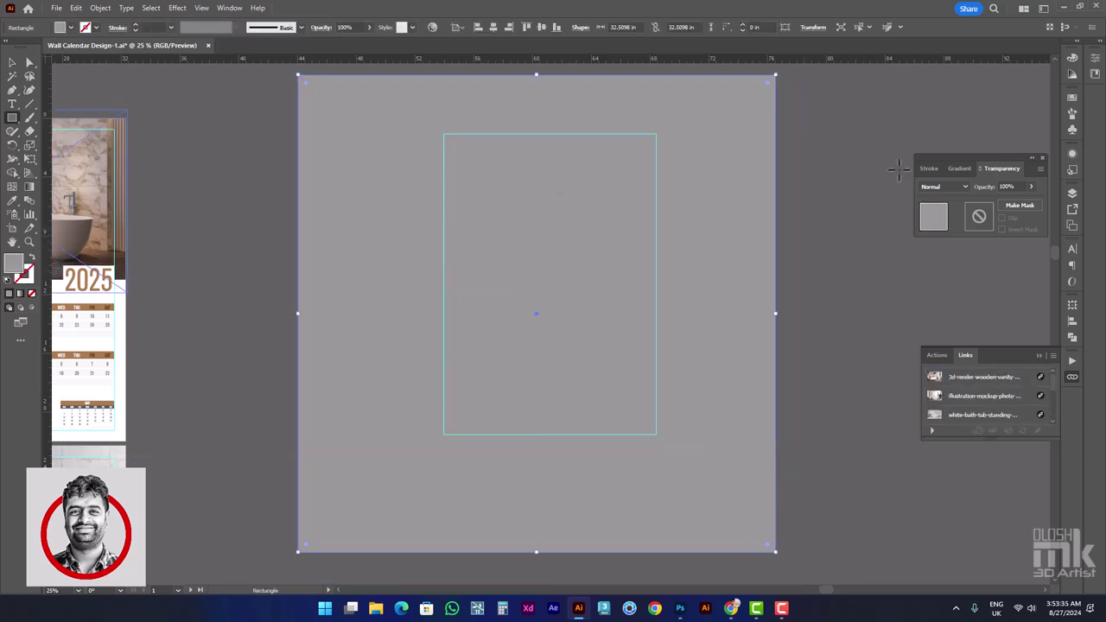
{"action": "left_click", "coordinate": [1071, 76]}
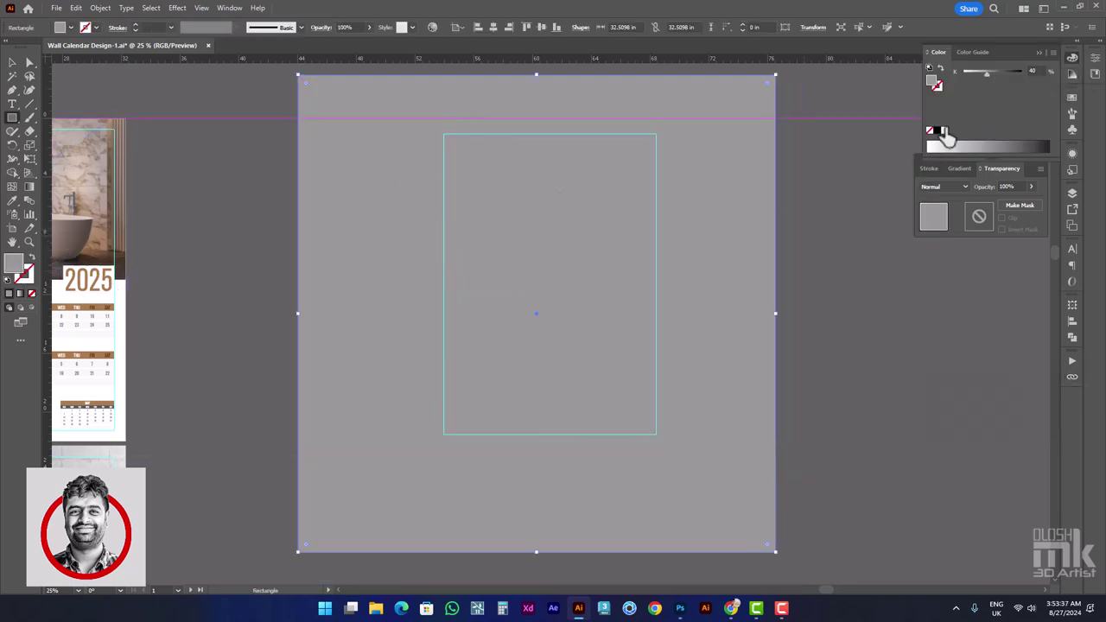
{"action": "left_click", "coordinate": [943, 130]}
{"action": "left_click", "coordinate": [12, 62]}
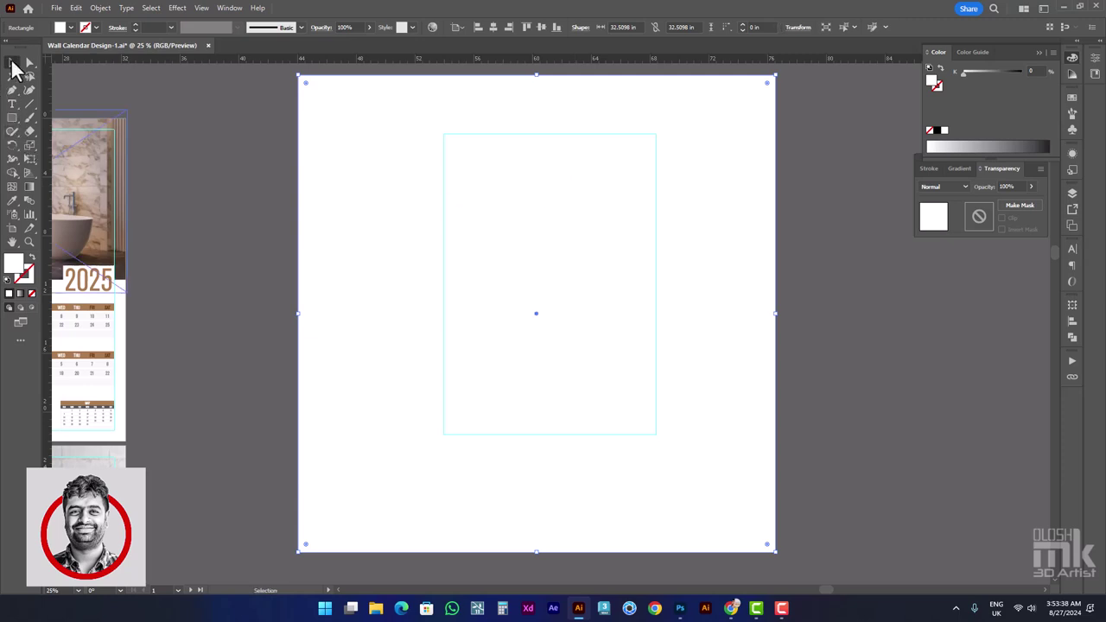
{"action": "right_click", "coordinate": [426, 156]}
{"action": "left_click", "coordinate": [631, 478]}
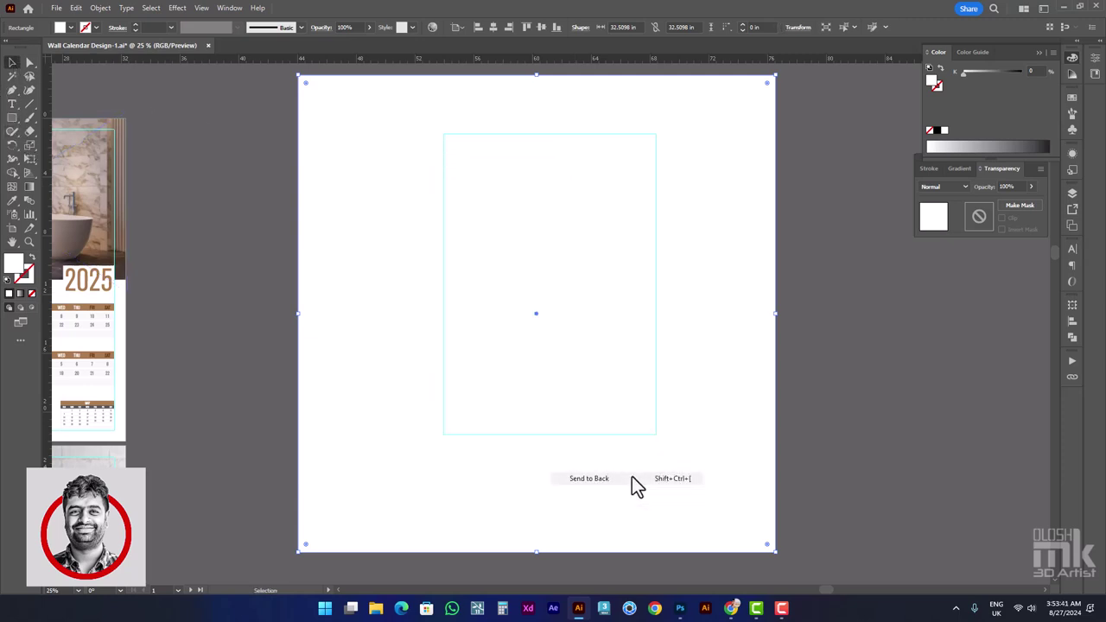
Centre the calendar page horizontally and vertically on the white square
{"action": "scroll", "coordinate": [699, 264], "scroll_direction": "up", "scroll_amount": 2}
{"action": "left_click", "coordinate": [615, 343]}
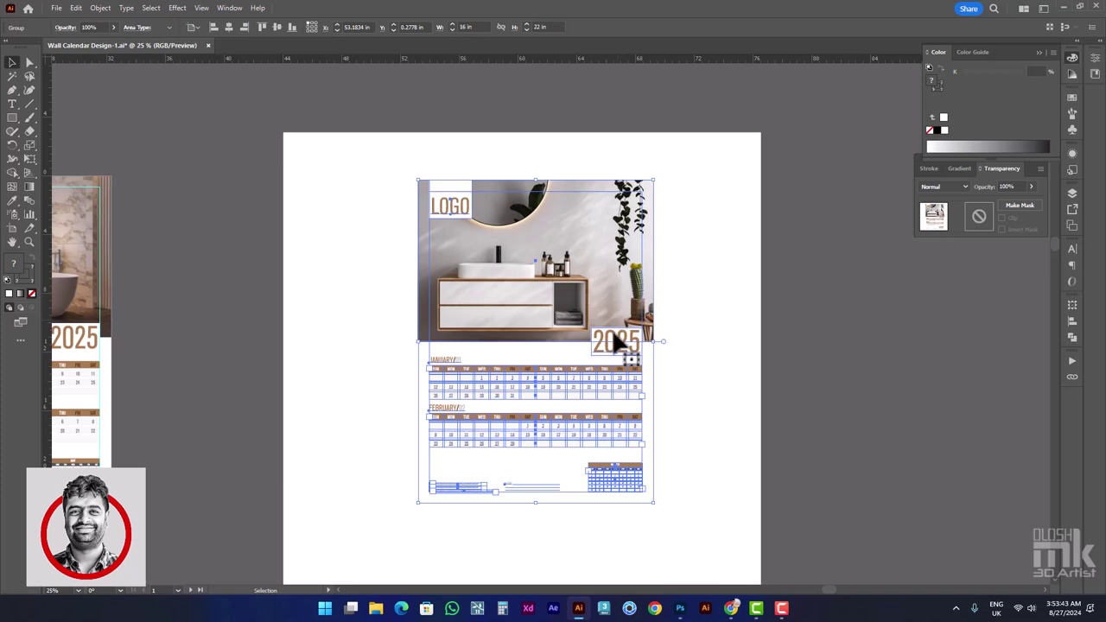
{"action": "left_click_drag", "start_coordinate": [615, 343], "coordinate": [608, 363]}
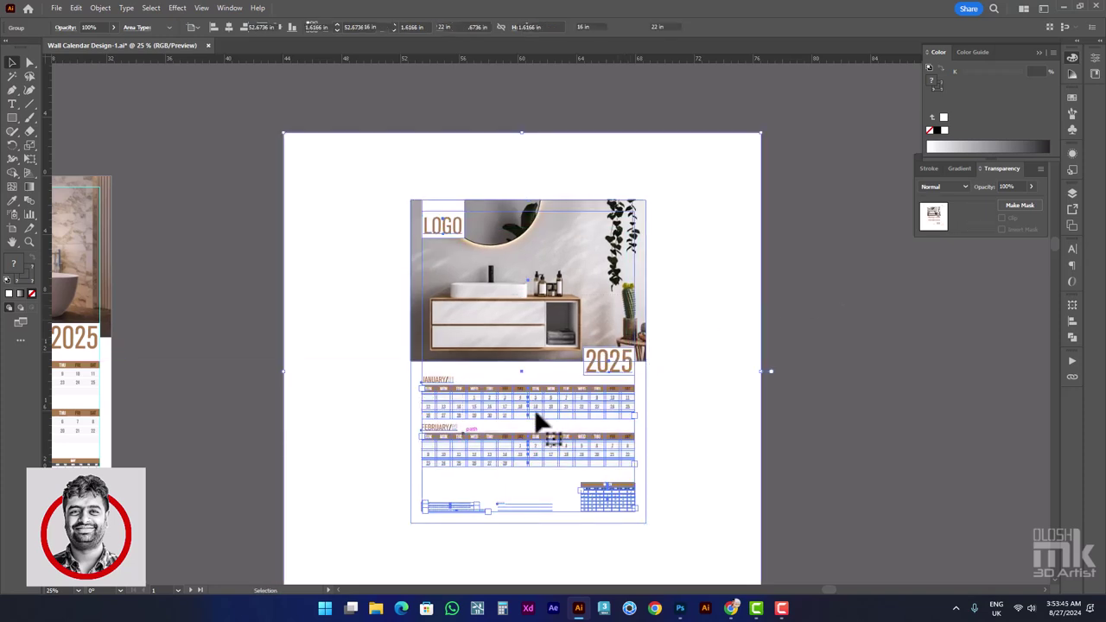
{"action": "left_click", "coordinate": [685, 360], "text": "shift"}
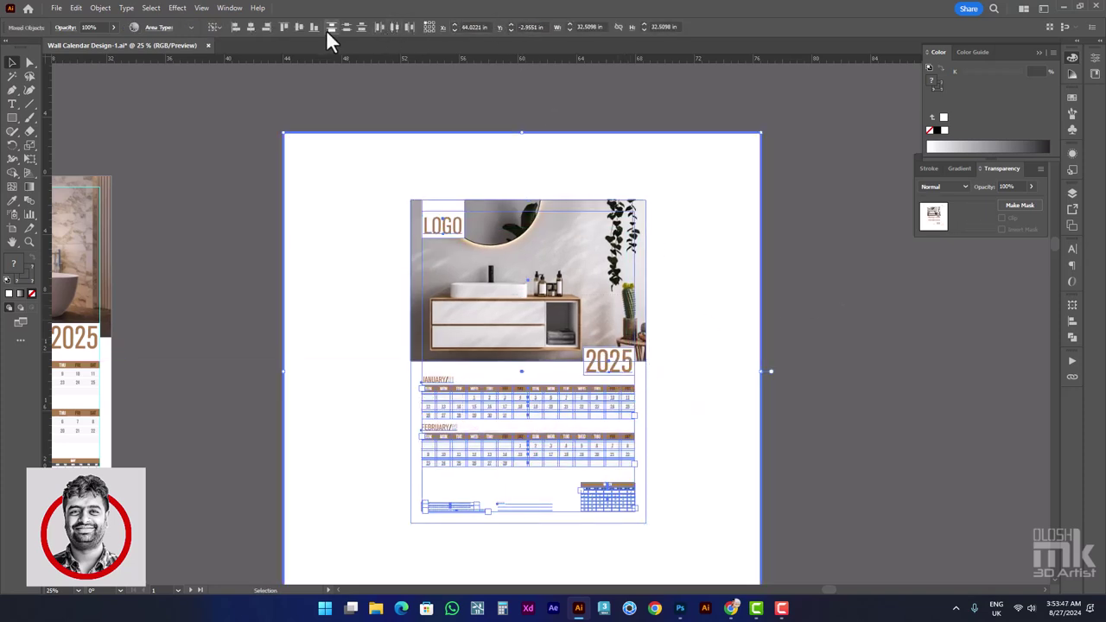
{"action": "left_click", "coordinate": [291, 27]}
{"action": "left_click", "coordinate": [254, 28]}
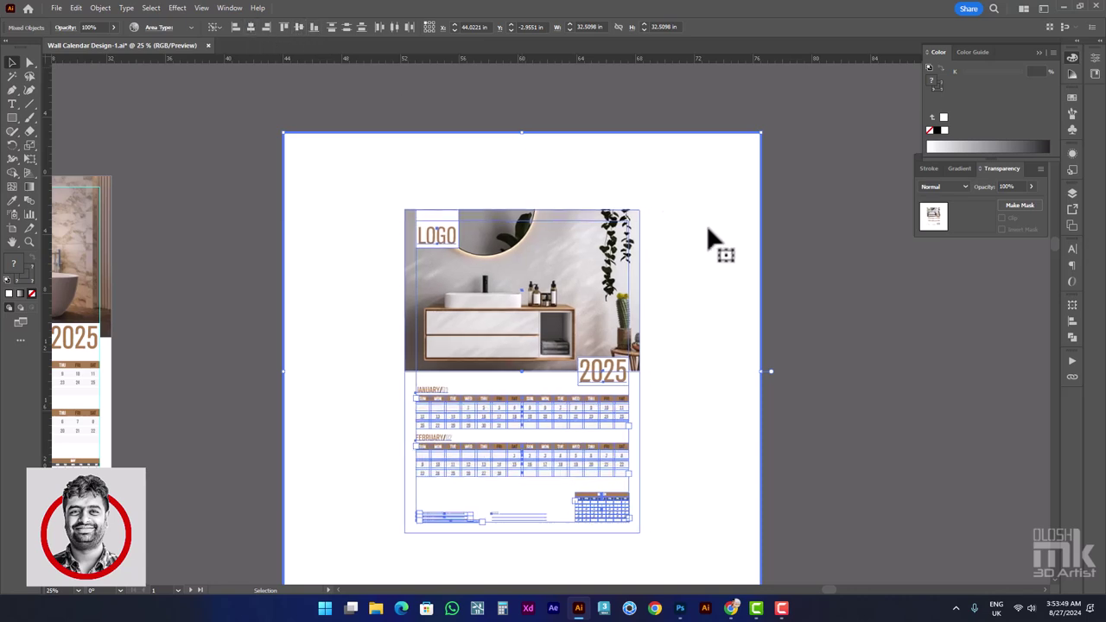
{"action": "left_click", "coordinate": [546, 281]}
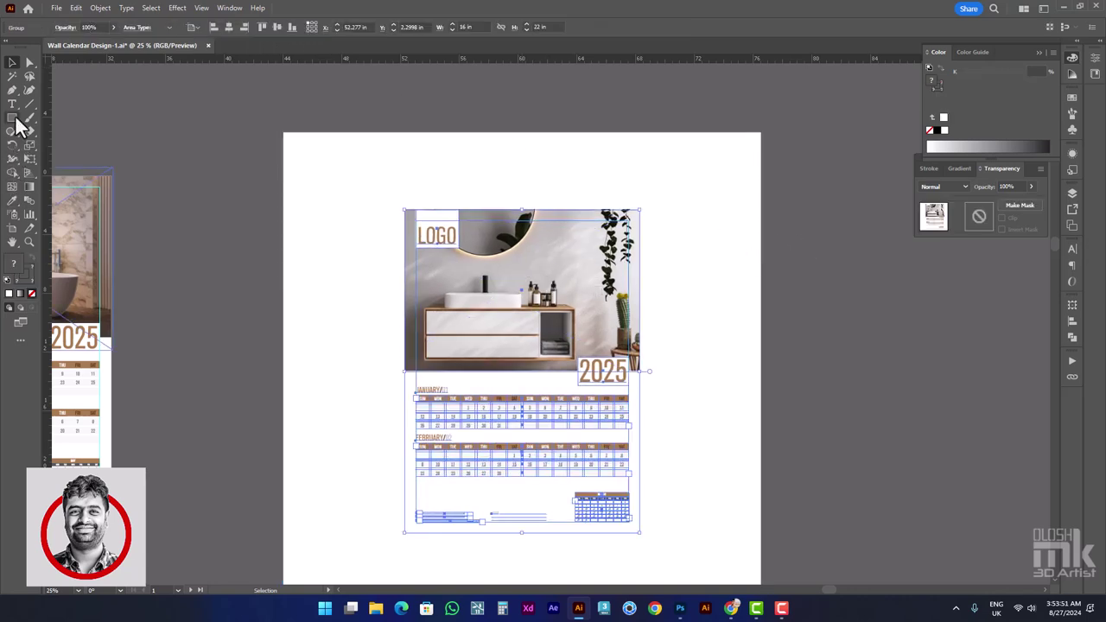
{"action": "left_click", "coordinate": [13, 118]}
{"action": "left_click", "coordinate": [352, 197]}
{"action": "type", "text": "16"}
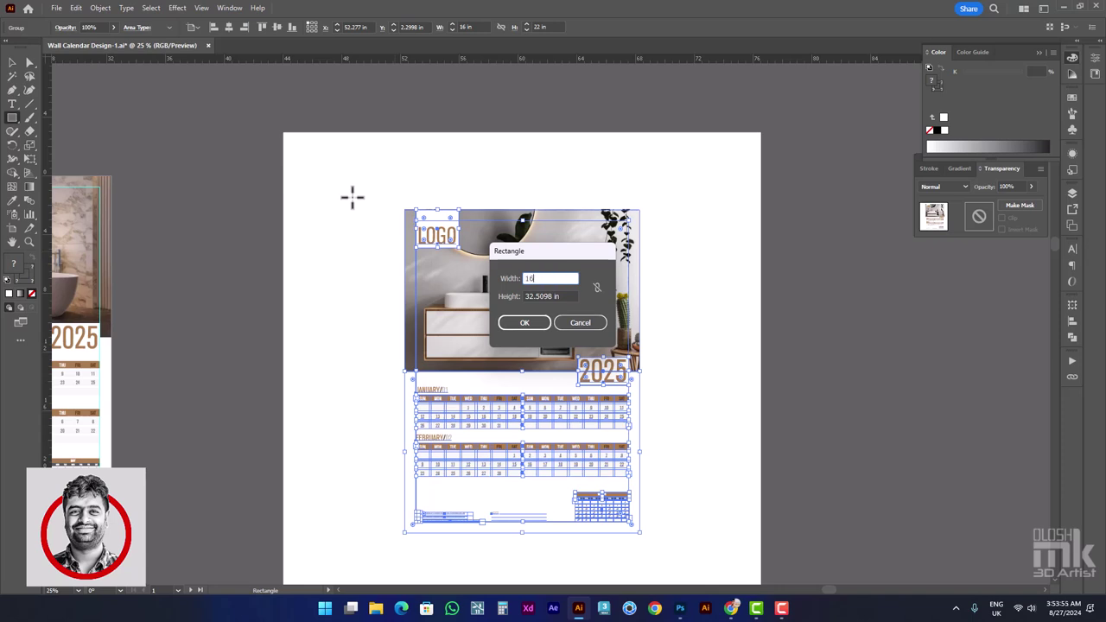
Create a 16 × 22 in rectangle and centre it on the white backdrop
{"action": "key", "text": "Tab"}
{"action": "key", "text": "Return"}
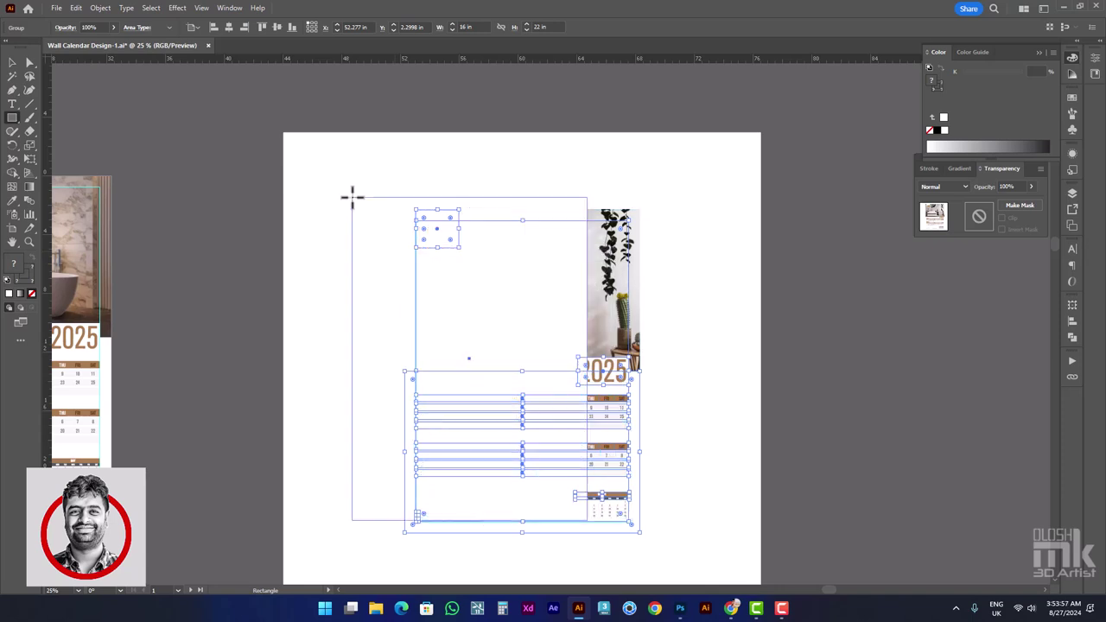
{"action": "left_click", "coordinate": [10, 65]}
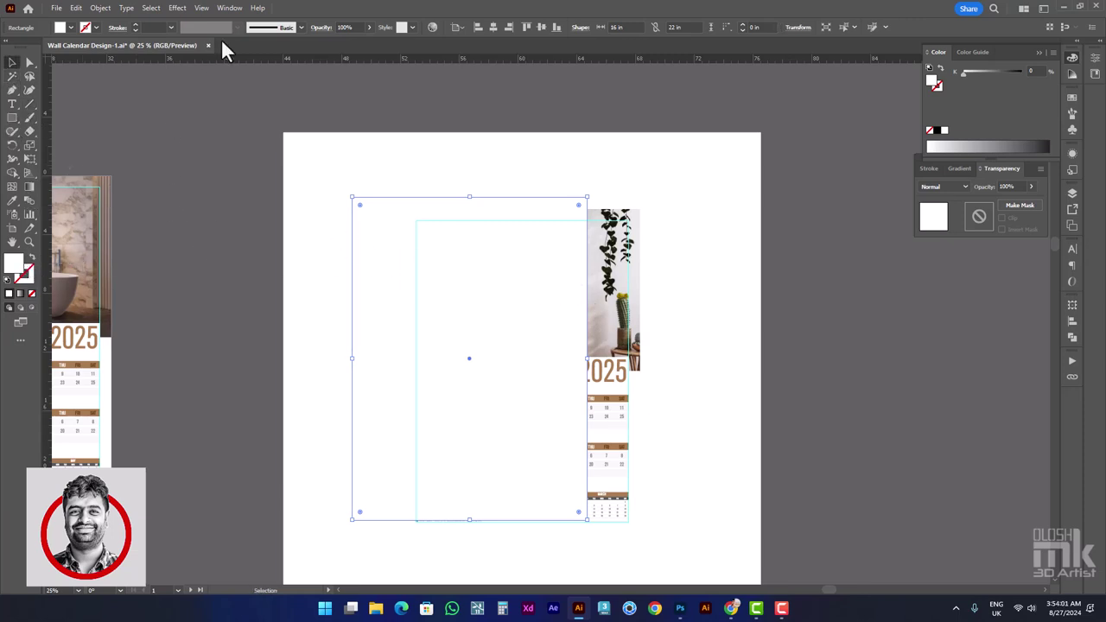
{"action": "left_click", "coordinate": [570, 144]}
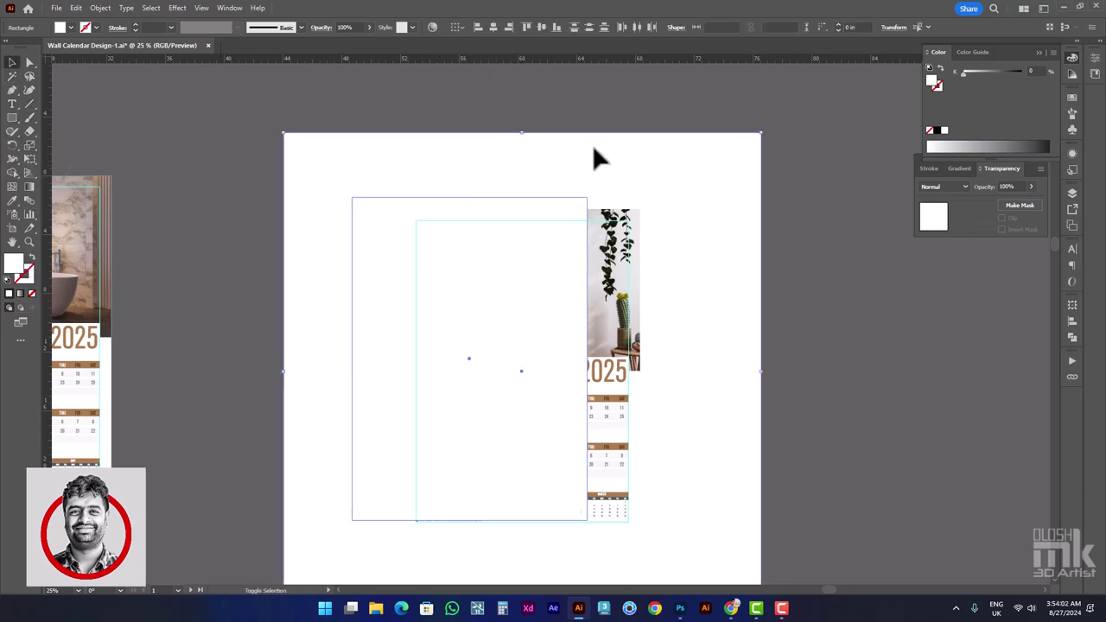
{"action": "left_click", "coordinate": [542, 27]}
{"action": "left_click", "coordinate": [494, 27]}
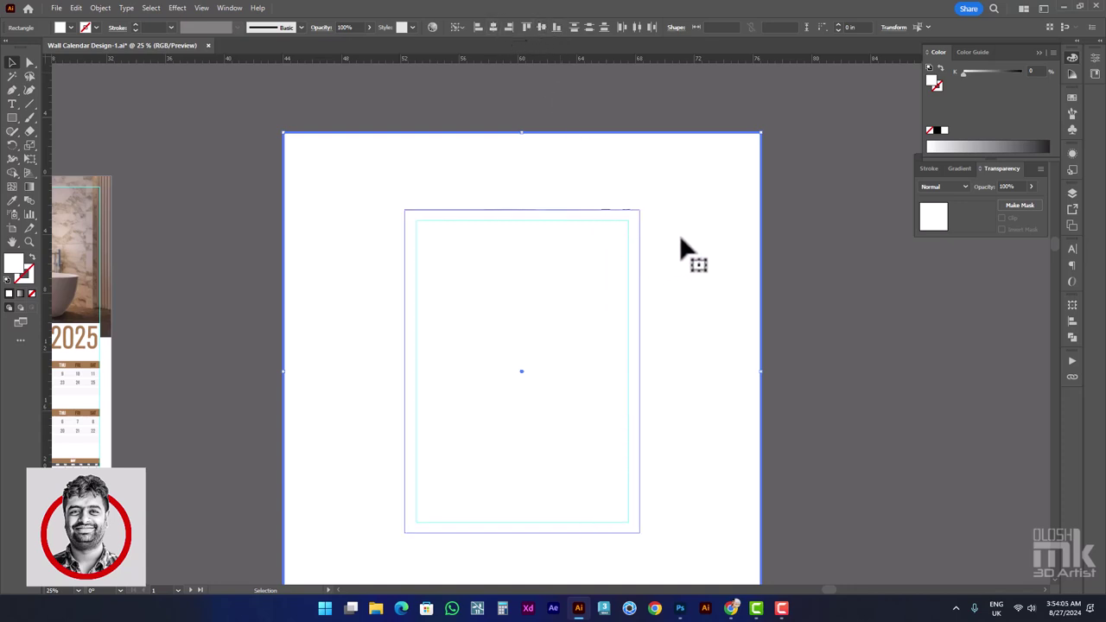
Move the rectangle behind the calendar page and swap its fill to a stroke
{"action": "left_click", "coordinate": [793, 225]}
{"action": "left_click", "coordinate": [637, 217]}
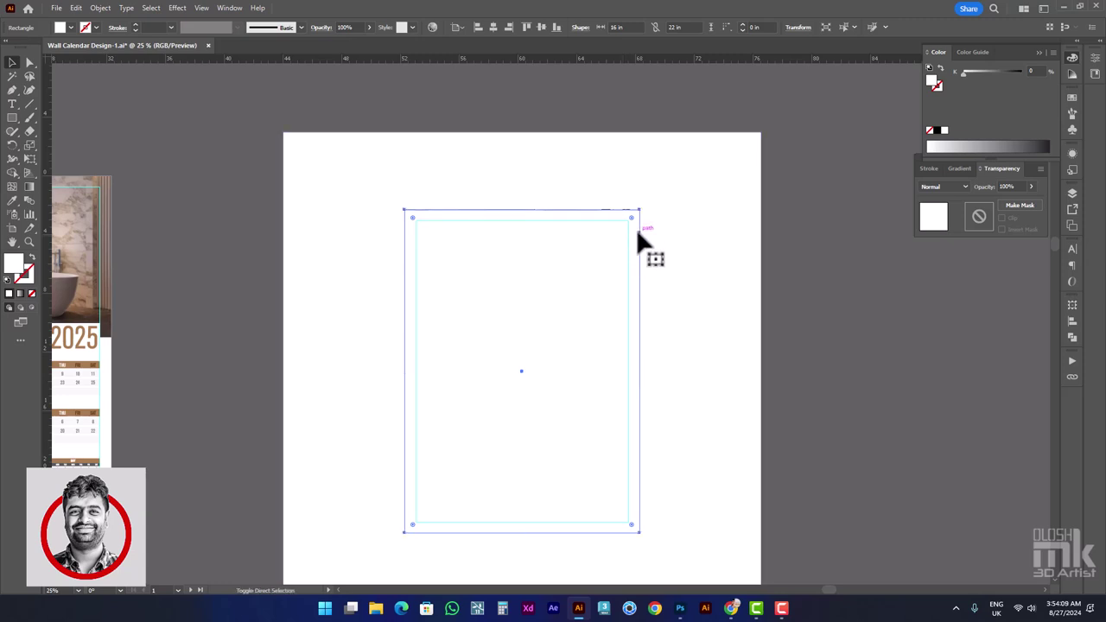
{"action": "key", "text": "ctrl+f"}
{"action": "left_click", "coordinate": [701, 216]}
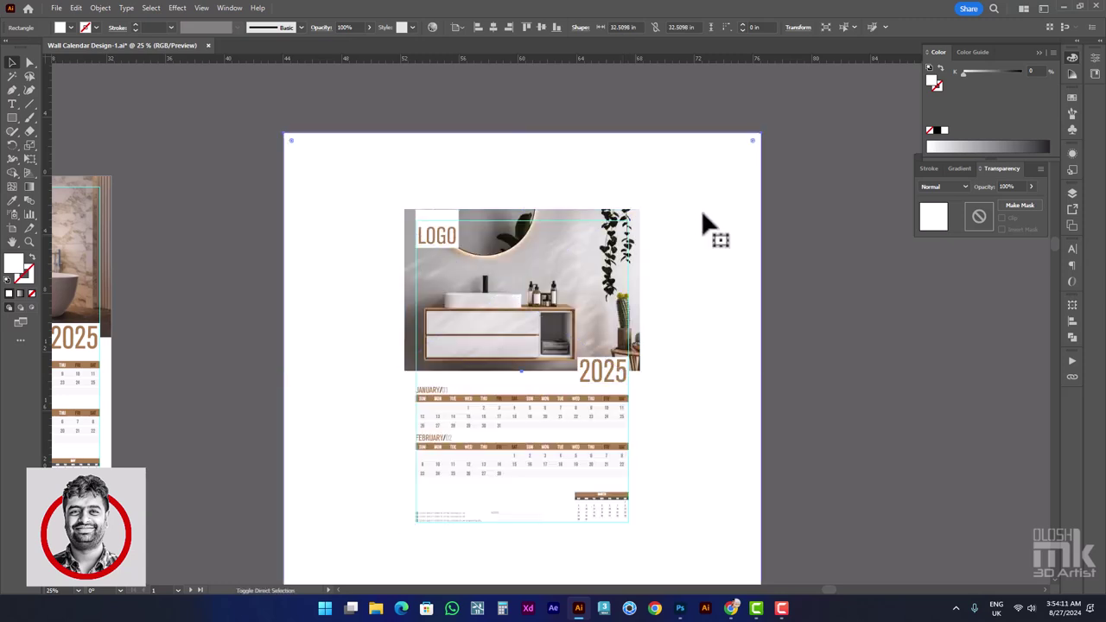
{"action": "left_click", "coordinate": [451, 291]}
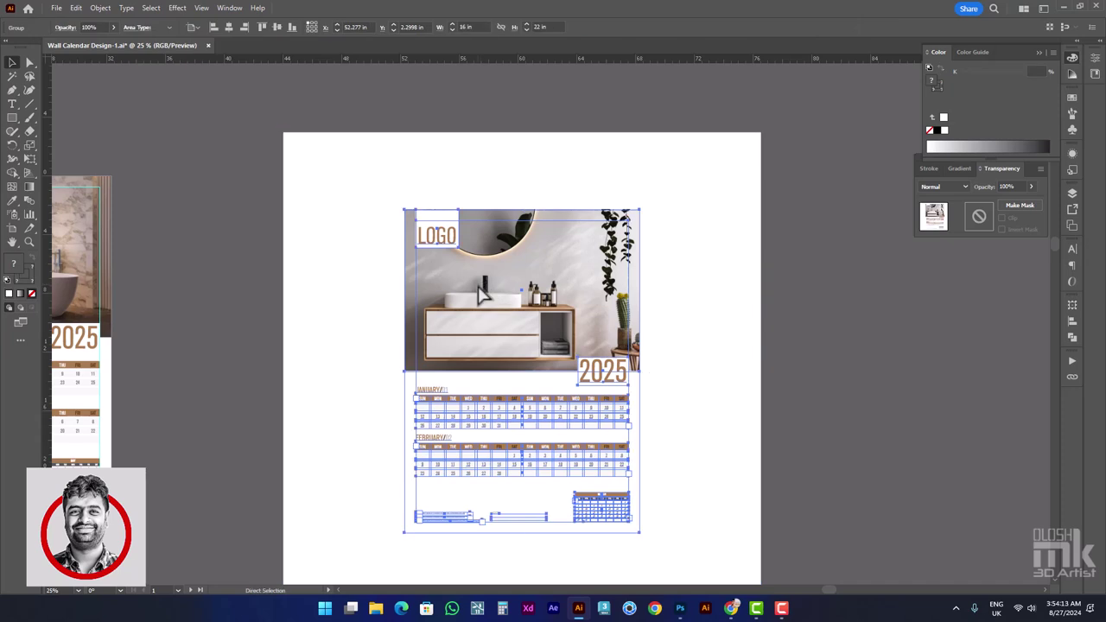
{"action": "left_click", "coordinate": [483, 294]}
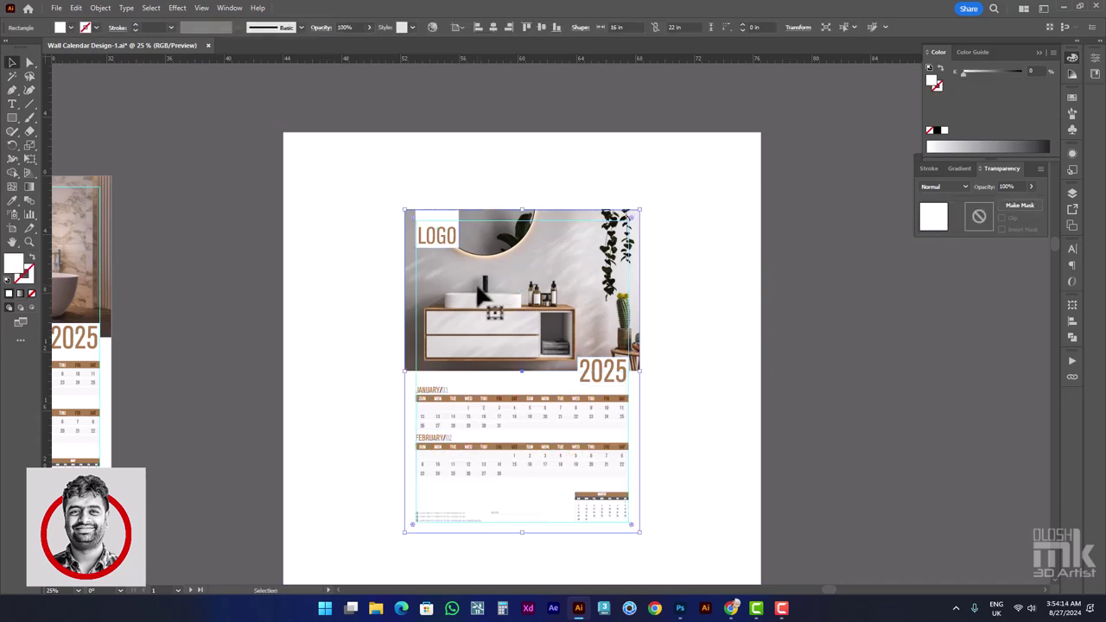
{"action": "left_click", "coordinate": [30, 259]}
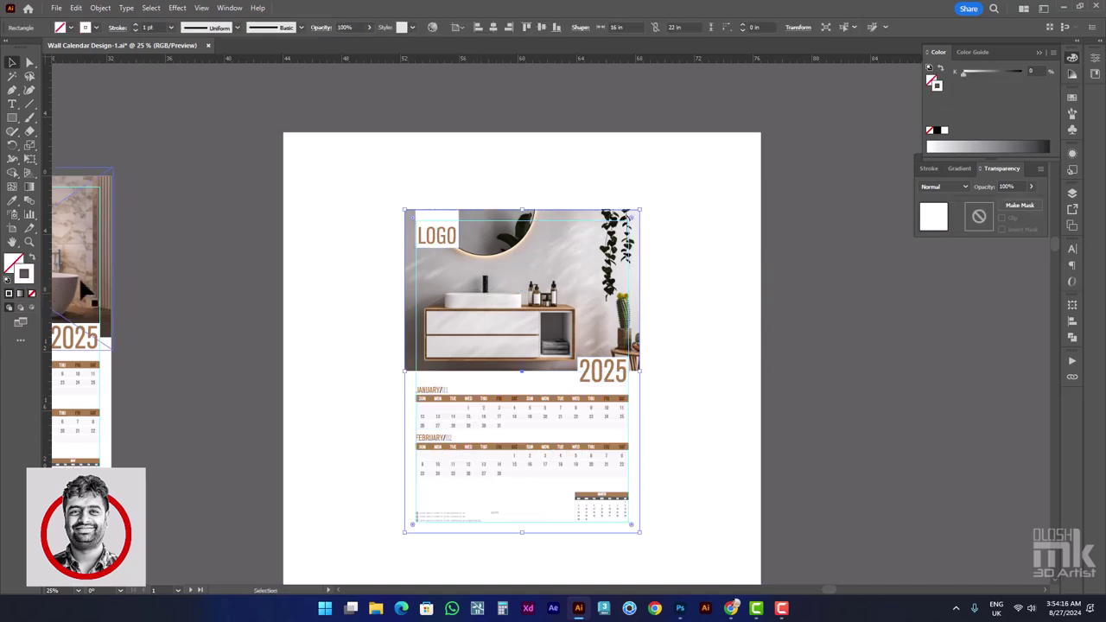
Give the frame a black stroke of 20 pt and show its Appearance settings
{"action": "left_click", "coordinate": [171, 28]}
{"action": "left_click", "coordinate": [190, 230]}
{"action": "left_click_drag", "start_coordinate": [997, 73], "coordinate": [1028, 73]}
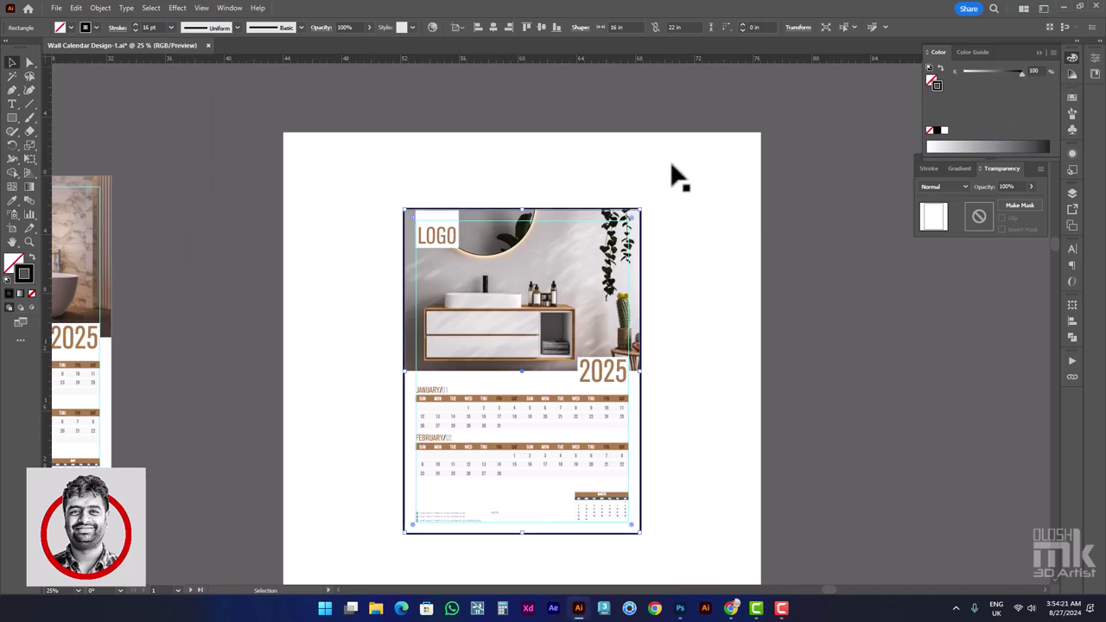
{"action": "scroll", "coordinate": [432, 221], "scroll_direction": "up", "scroll_amount": 2}
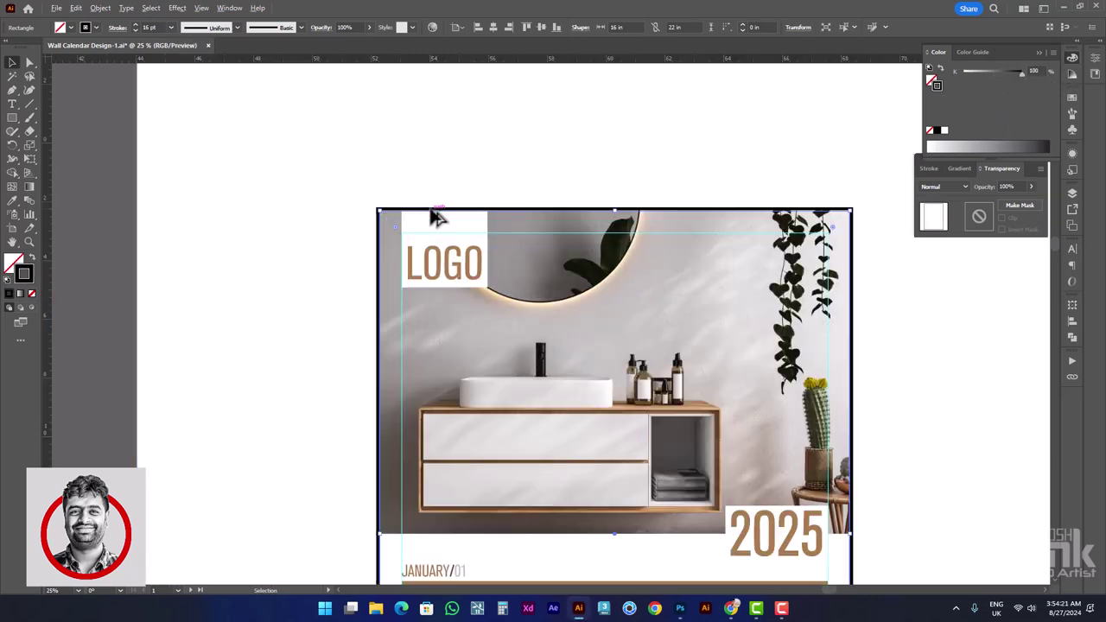
{"action": "left_click", "coordinate": [121, 10]}
{"action": "left_click", "coordinate": [342, 16]}
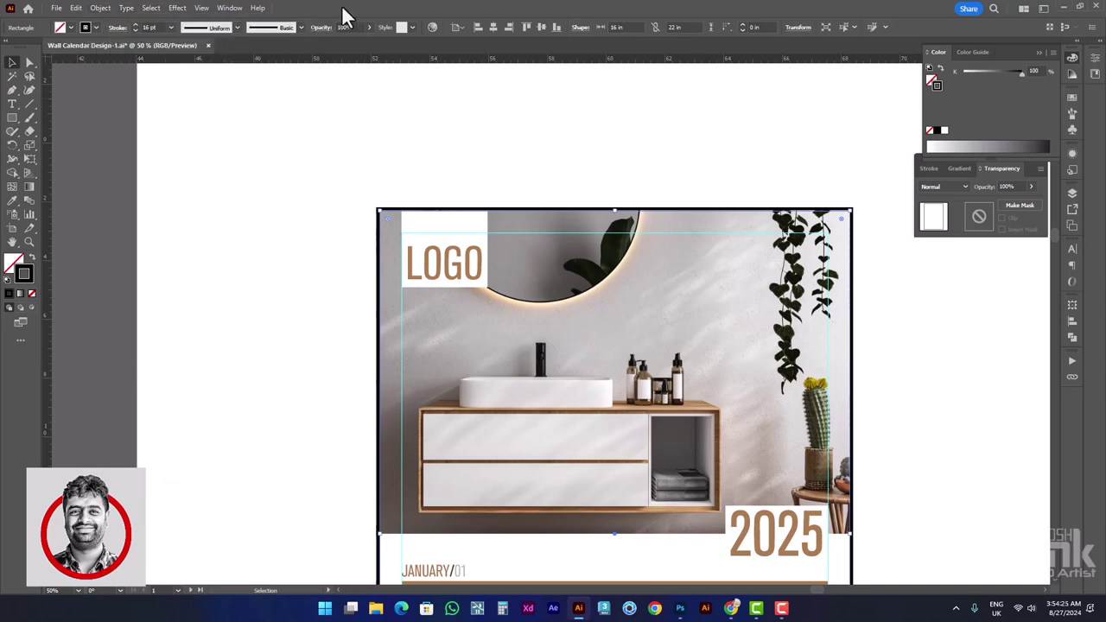
{"action": "left_click", "coordinate": [170, 26]}
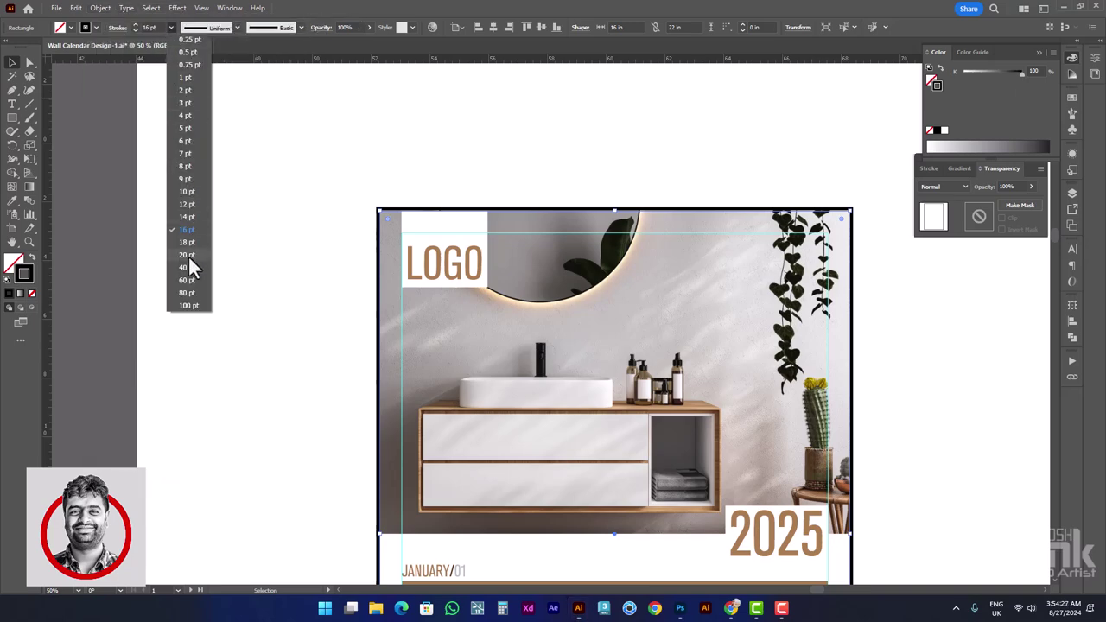
{"action": "left_click", "coordinate": [188, 255]}
{"action": "scroll", "coordinate": [246, 259], "scroll_direction": "down", "scroll_amount": 2}
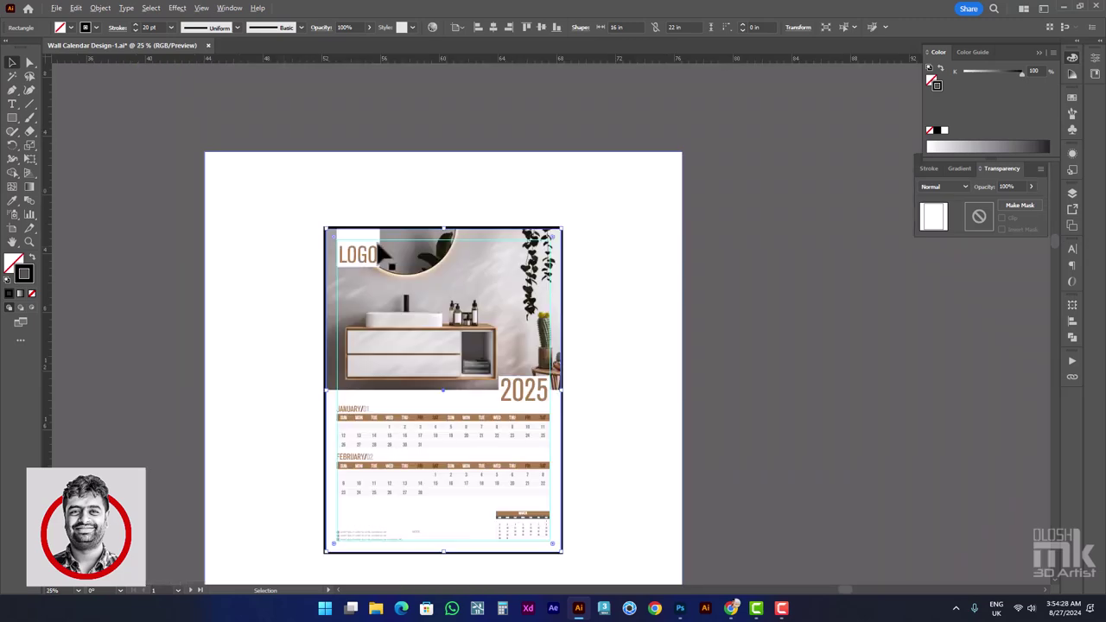
{"action": "left_click", "coordinate": [1073, 167]}
Apply a Gaussian Blur of about 10.8 pixels to the frame's stroke
{"action": "left_click", "coordinate": [1026, 184]}
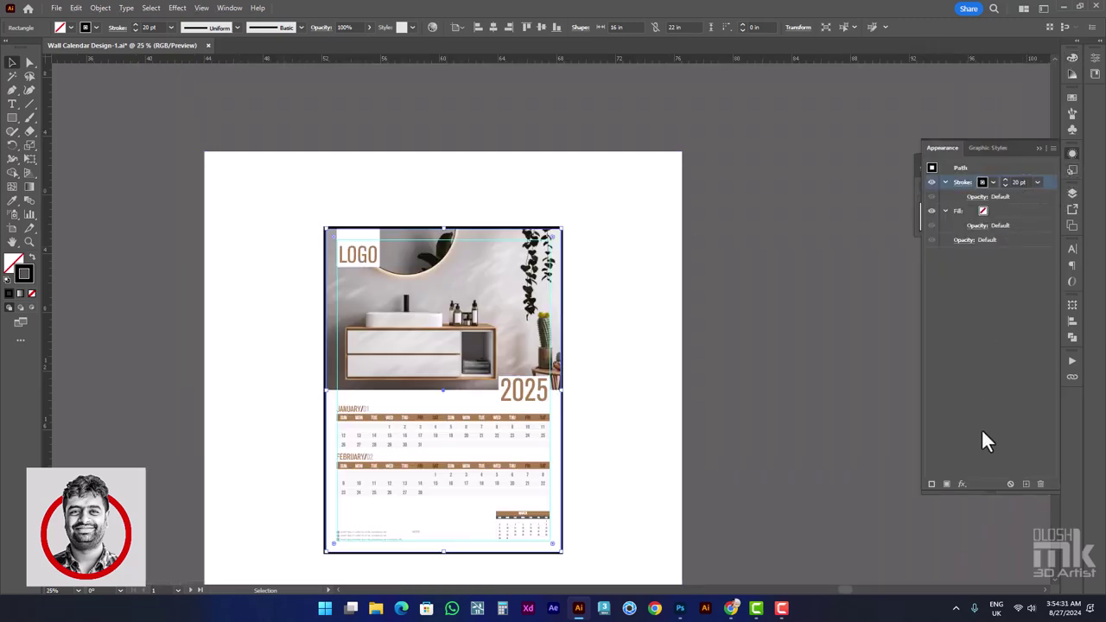
{"action": "left_click", "coordinate": [960, 484]}
{"action": "mouse_move", "coordinate": [983, 381]}
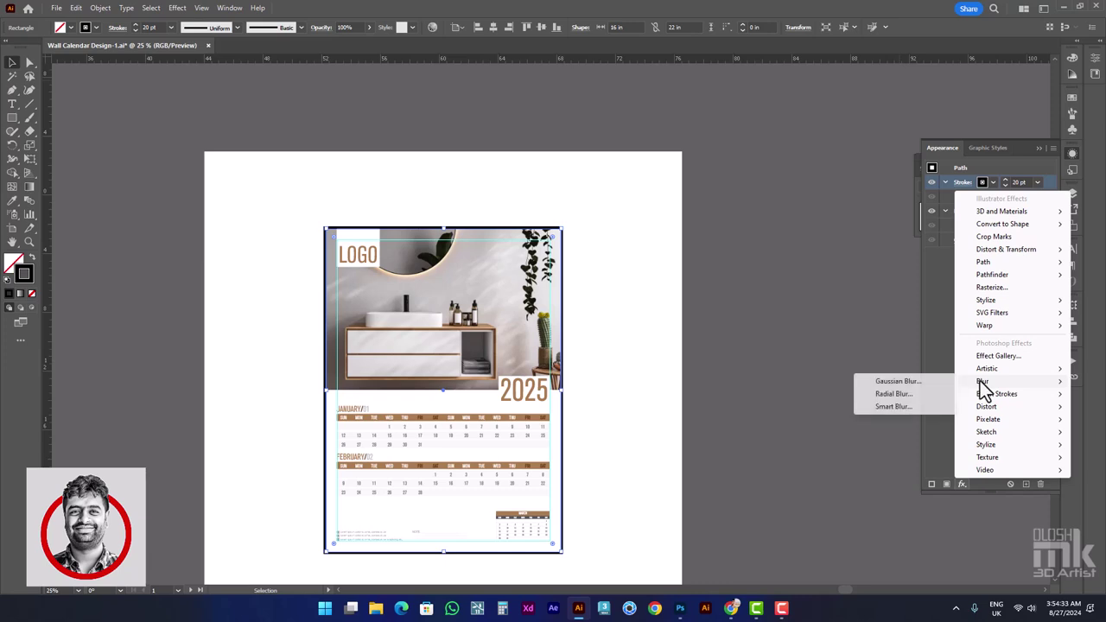
{"action": "left_click", "coordinate": [912, 381]}
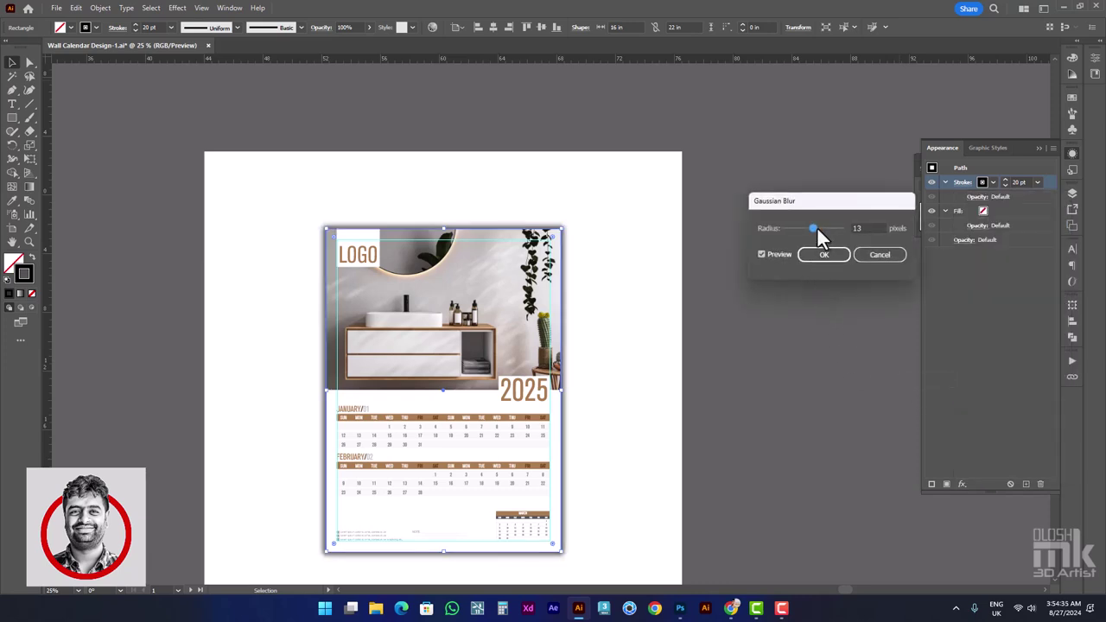
{"action": "left_click_drag", "start_coordinate": [816, 228], "coordinate": [811, 227]}
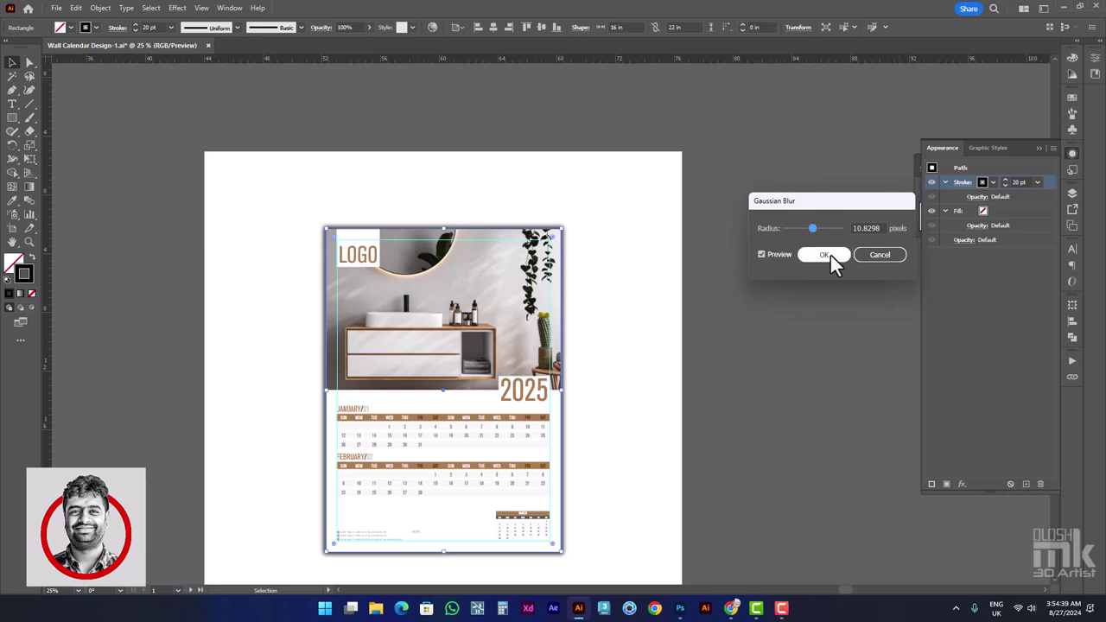
{"action": "left_click", "coordinate": [827, 255]}
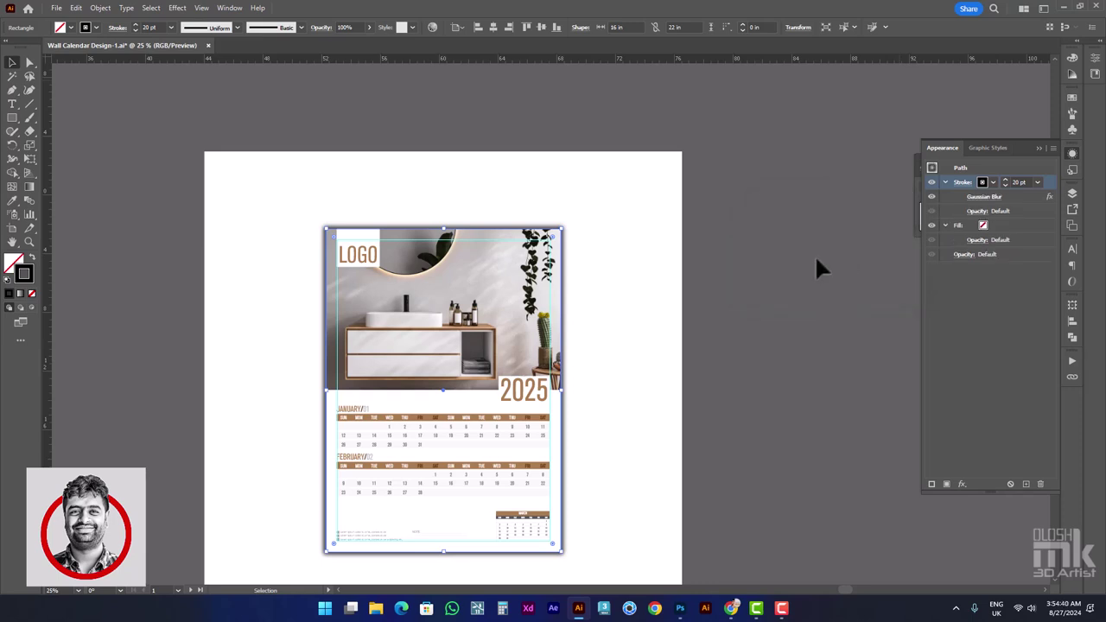
Recolour the blurred stroke light grey and deselect the frame
{"action": "left_click", "coordinate": [993, 184]}
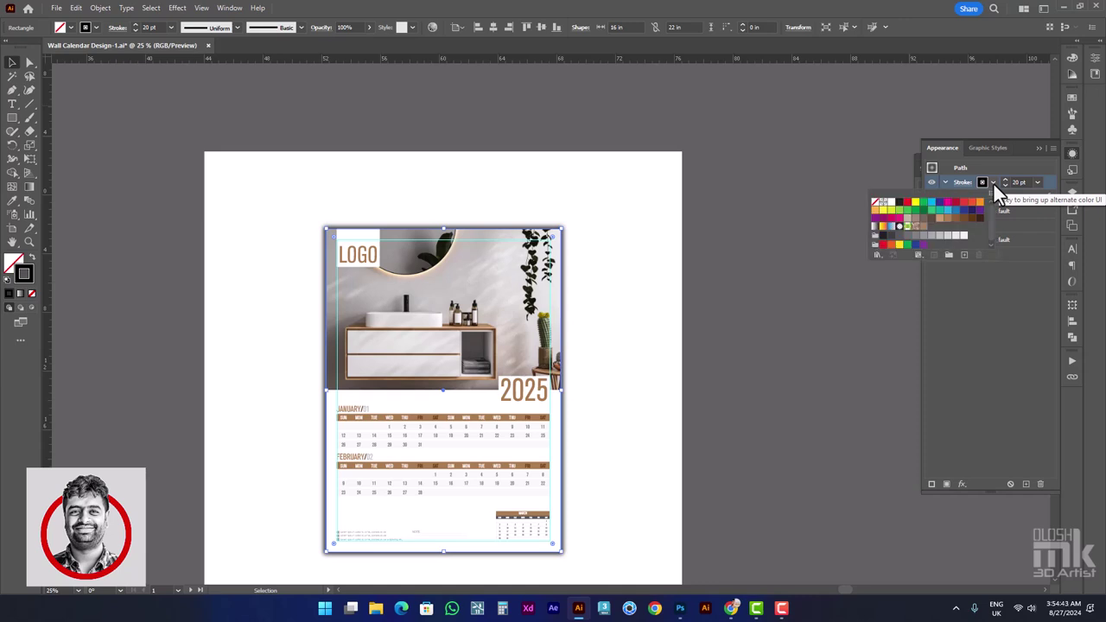
{"action": "left_click", "coordinate": [921, 235]}
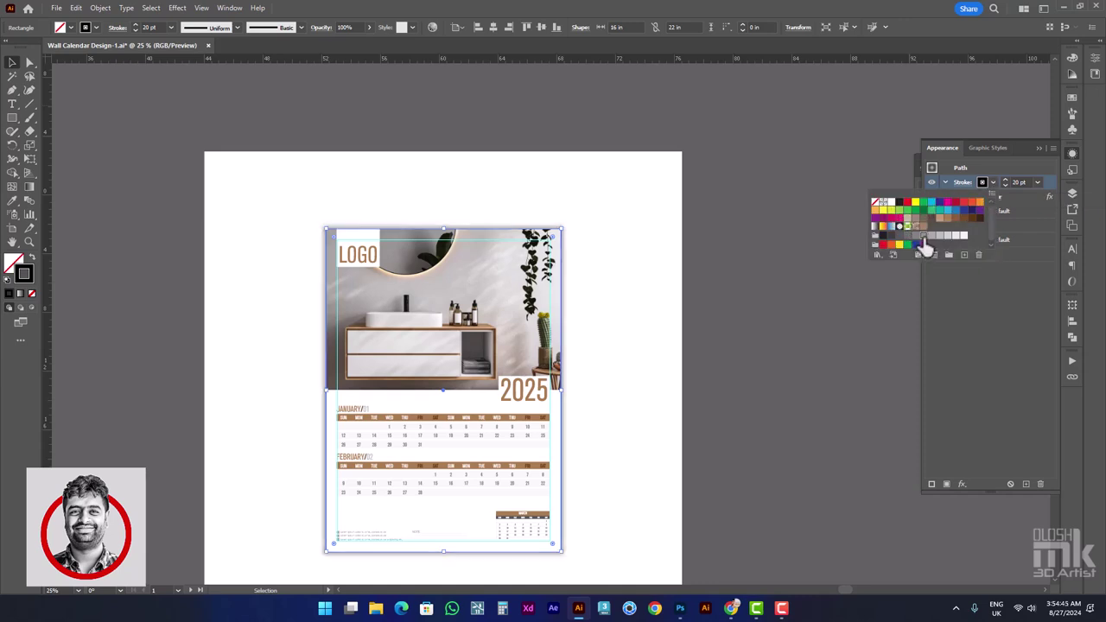
{"action": "left_click", "coordinate": [940, 235]}
{"action": "left_click", "coordinate": [674, 307]}
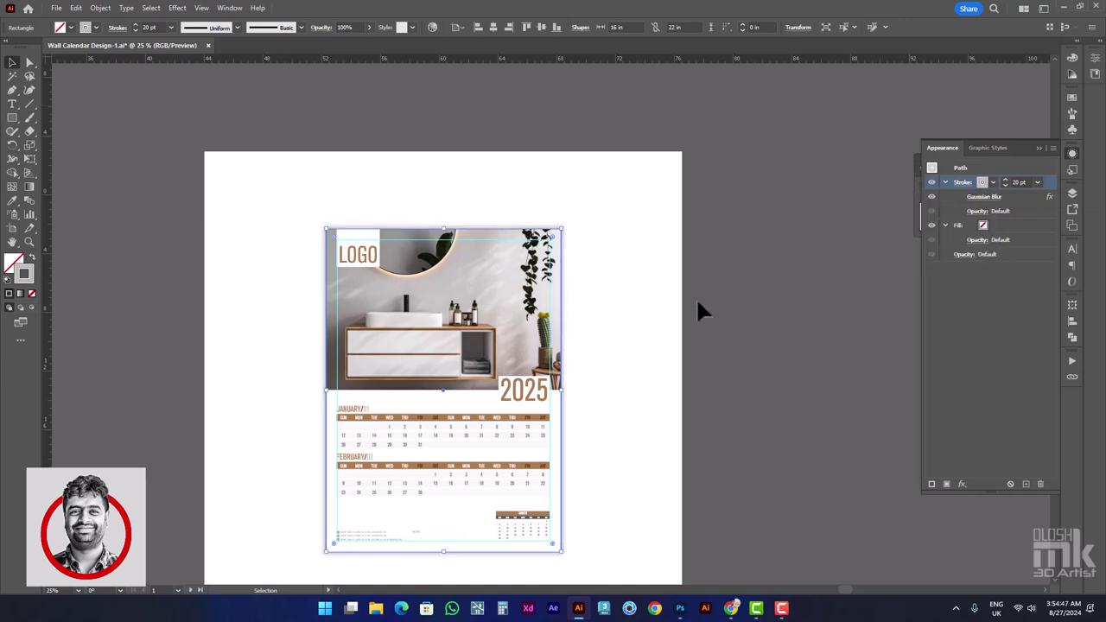
Zoom in and out around the calendar to inspect the blurred grey shadow
{"action": "scroll", "coordinate": [618, 372], "scroll_direction": "up", "scroll_amount": 1}
{"action": "scroll", "coordinate": [605, 384], "scroll_direction": "down", "scroll_amount": 2}
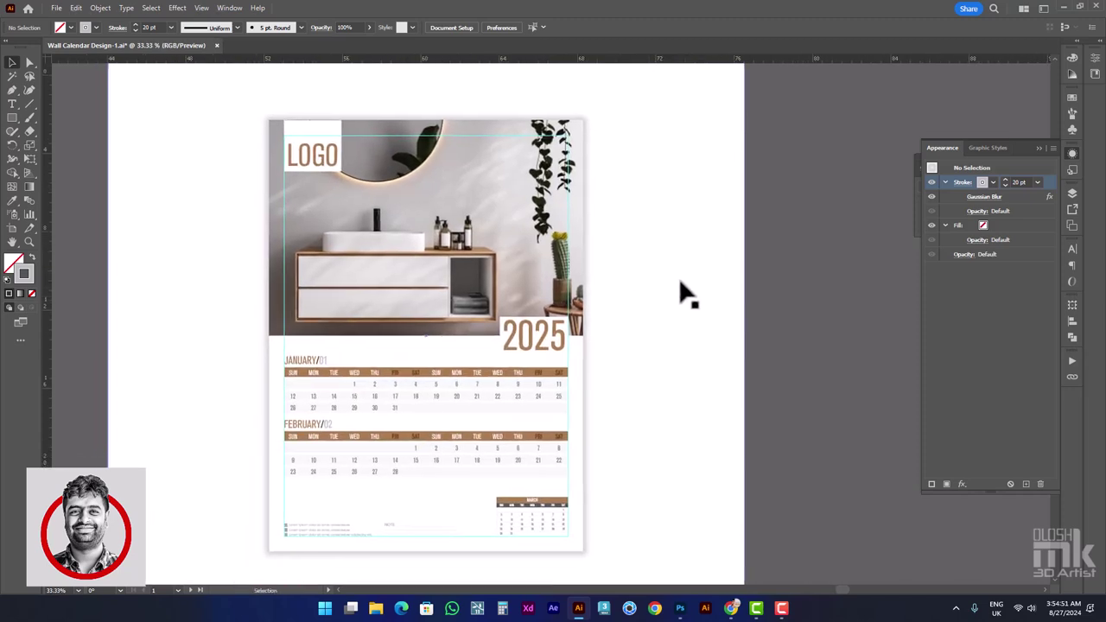
{"action": "left_click_drag", "start_coordinate": [681, 294], "coordinate": [717, 265]}
{"action": "scroll", "coordinate": [299, 107], "scroll_direction": "up", "scroll_amount": 3}
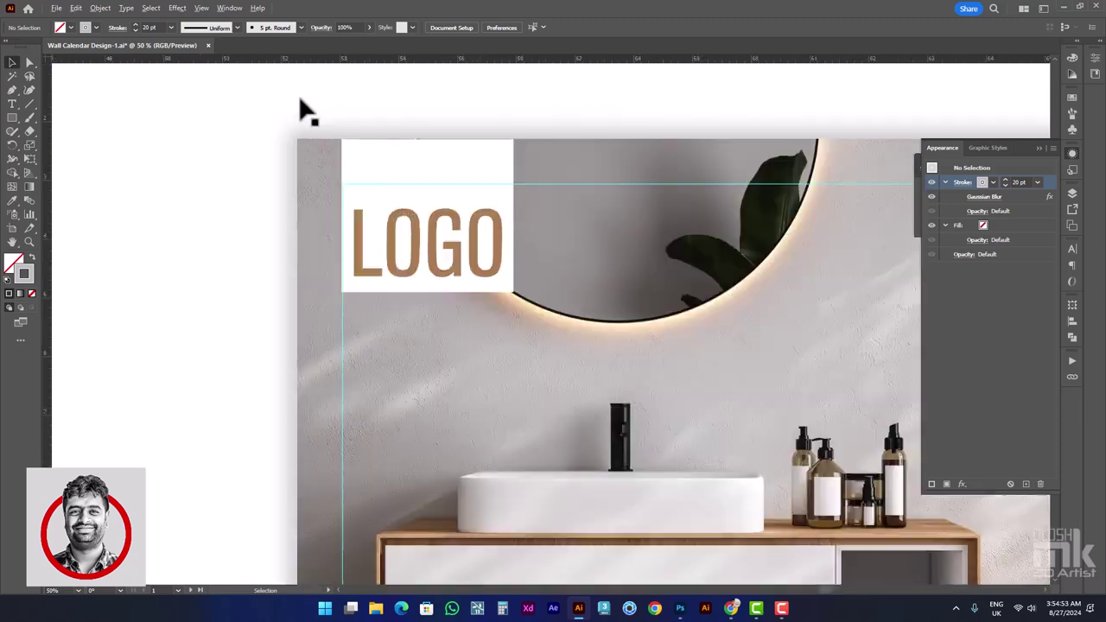
{"action": "scroll", "coordinate": [395, 130], "scroll_direction": "up", "scroll_amount": 3}
{"action": "scroll", "coordinate": [388, 181], "scroll_direction": "down", "scroll_amount": 3}
{"action": "scroll", "coordinate": [389, 181], "scroll_direction": "down", "scroll_amount": 3}
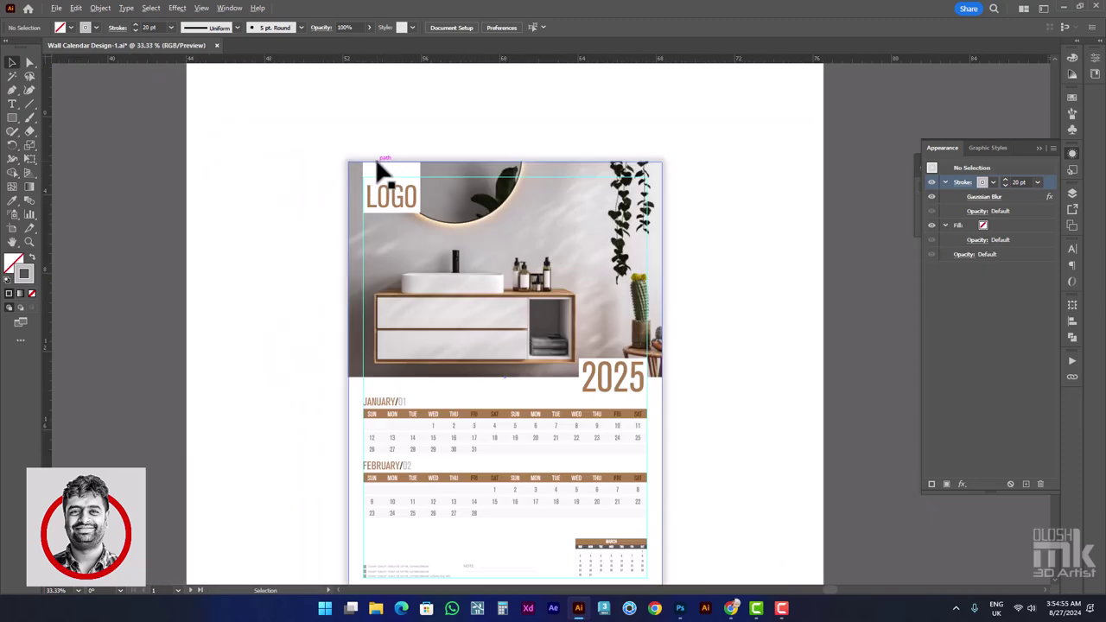
{"action": "scroll", "coordinate": [320, 259], "scroll_direction": "down", "scroll_amount": 2}
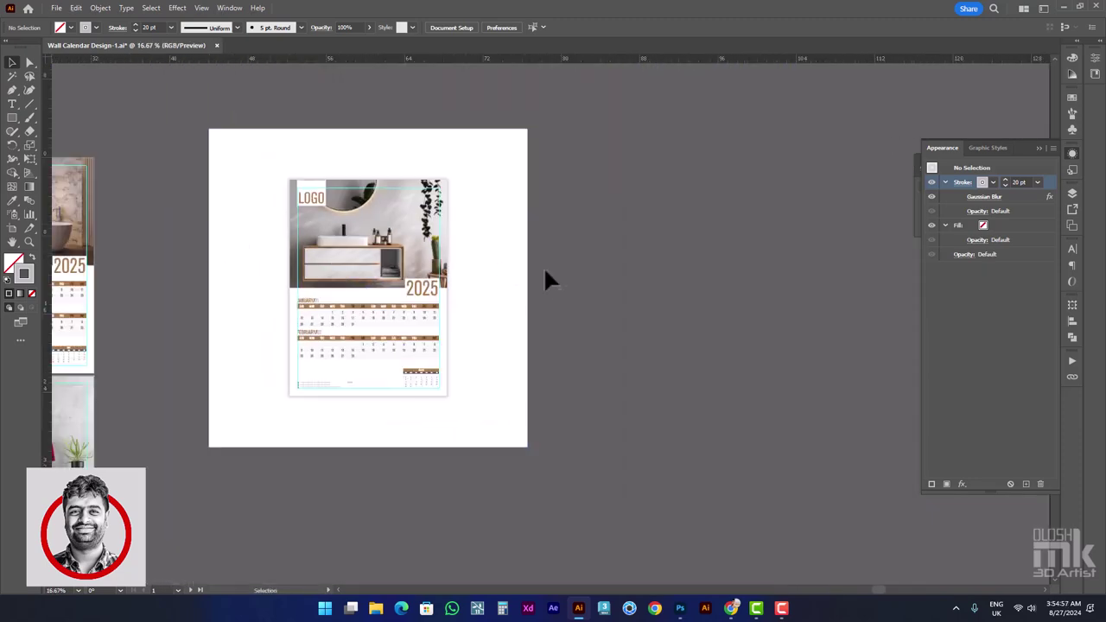
Select the white square backdrop artboard, Artboard 11, with the Artboard tool
{"action": "left_click", "coordinate": [12, 230]}
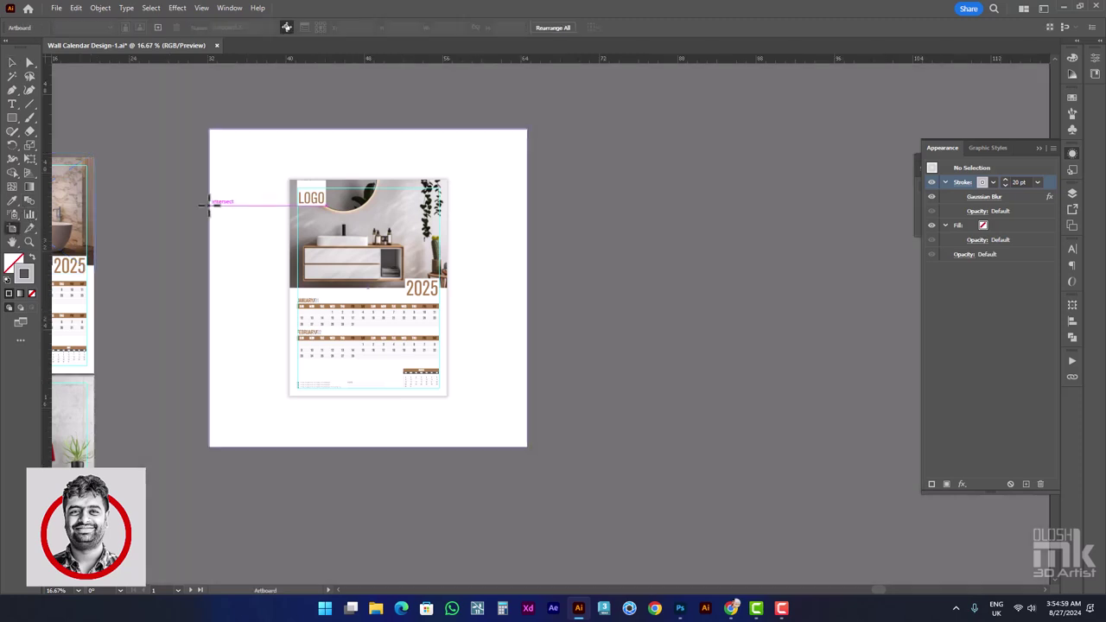
{"action": "left_click", "coordinate": [217, 207]}
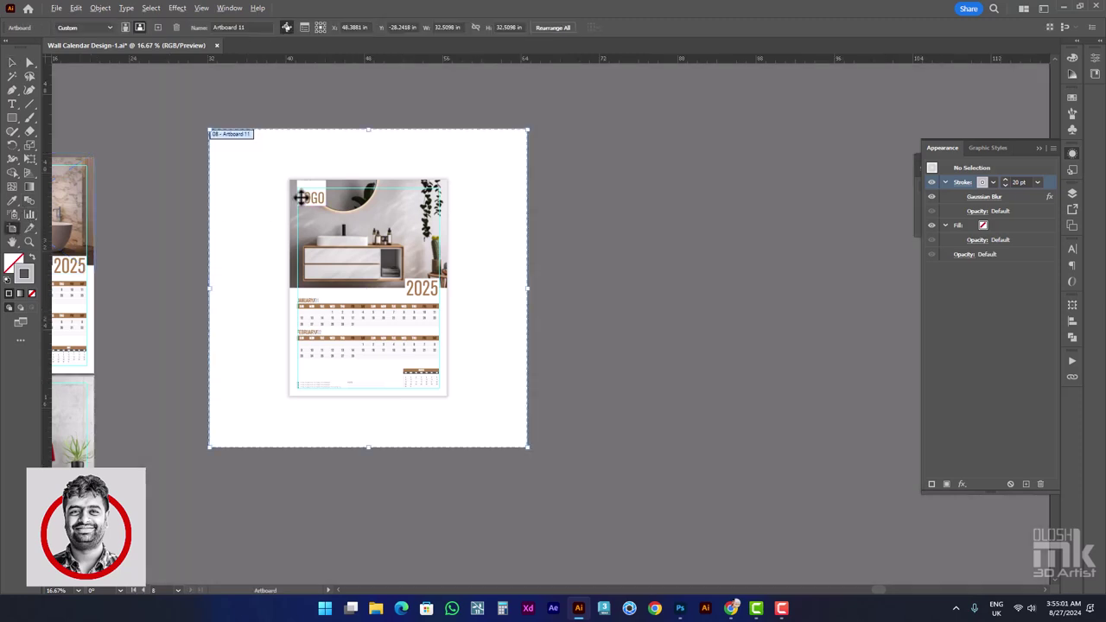
{"action": "scroll", "coordinate": [301, 197], "scroll_direction": "up", "scroll_amount": 1}
{"action": "left_click_drag", "start_coordinate": [489, 175], "coordinate": [538, 122]}
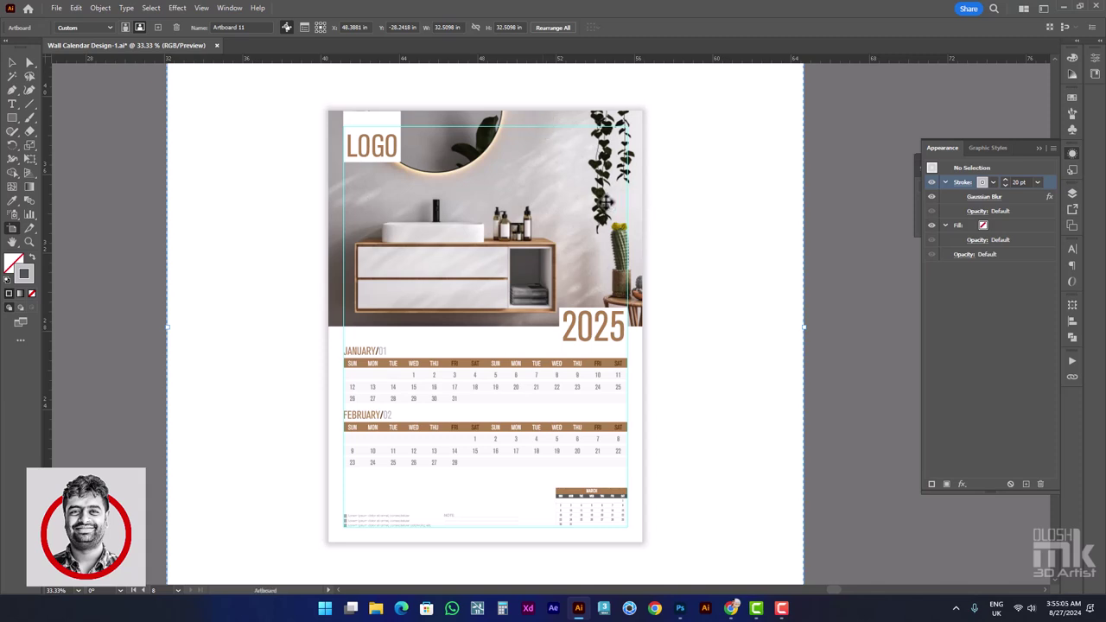
Open Save for Web with Ctrl+Alt+Shift+S and fit the preview to the whole page
{"action": "key", "text": "ctrl+alt+shift+s"}
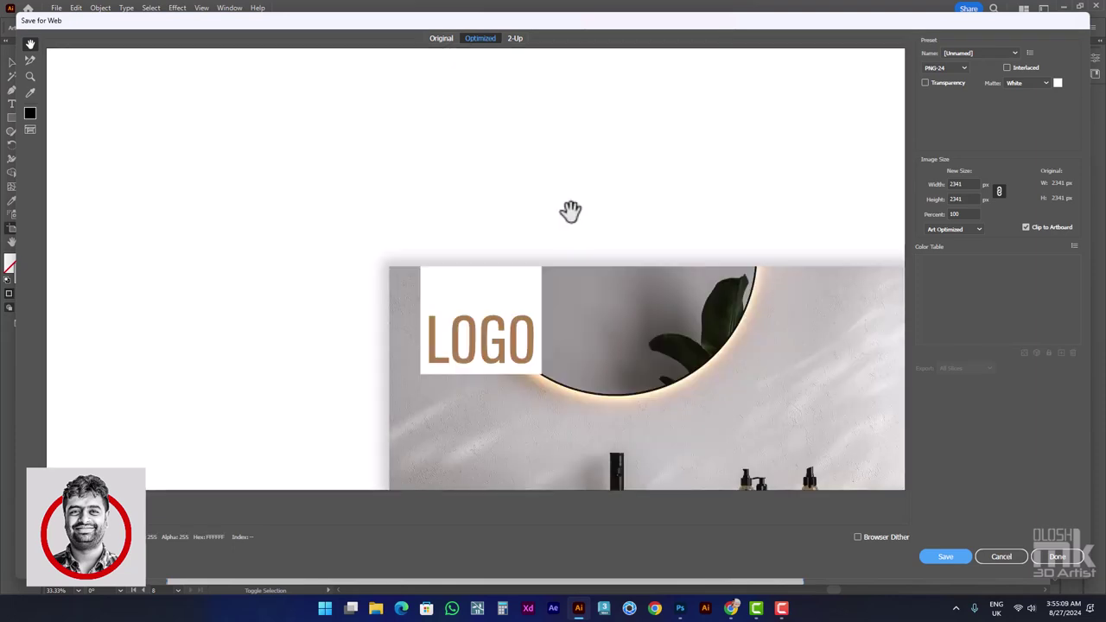
{"action": "left_click", "coordinate": [553, 244], "text": "alt"}
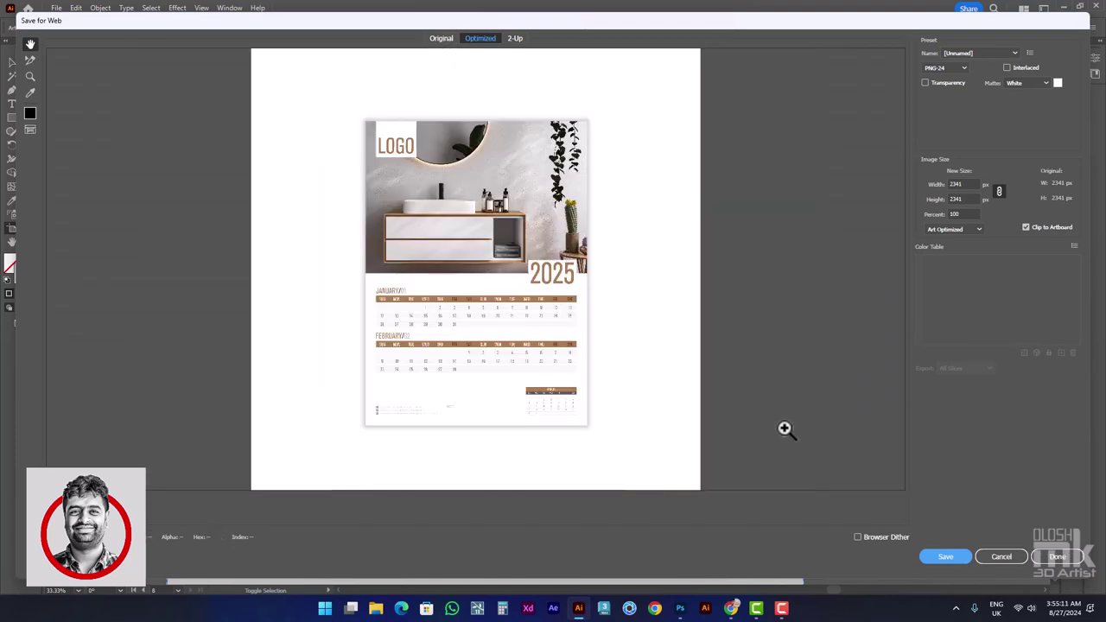
{"action": "left_click", "coordinate": [943, 557]}
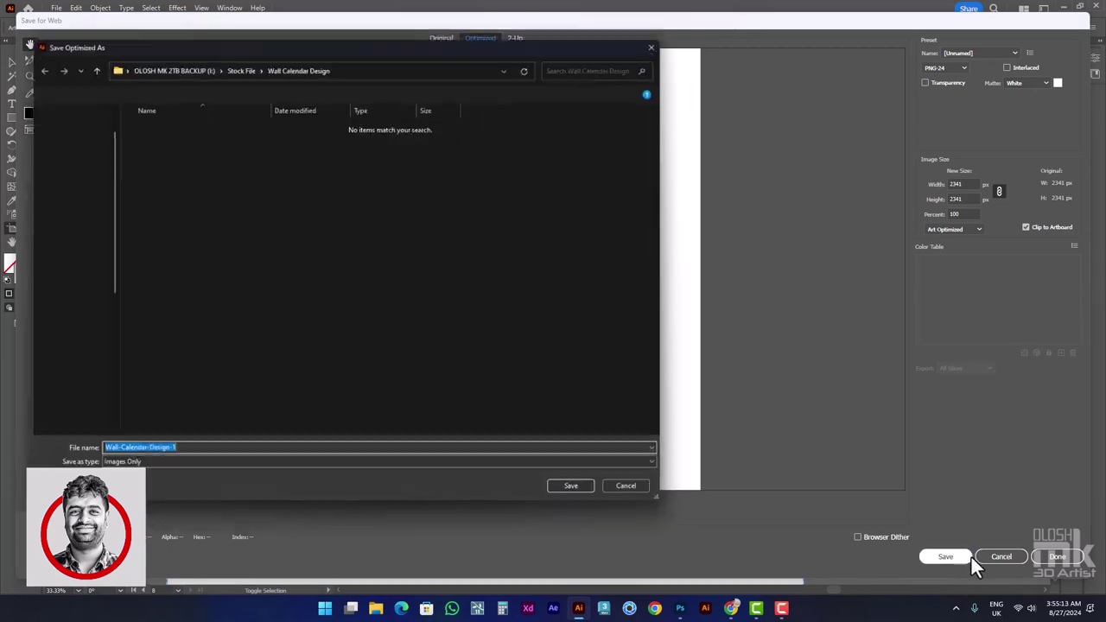
{"action": "left_click", "coordinate": [637, 496]}
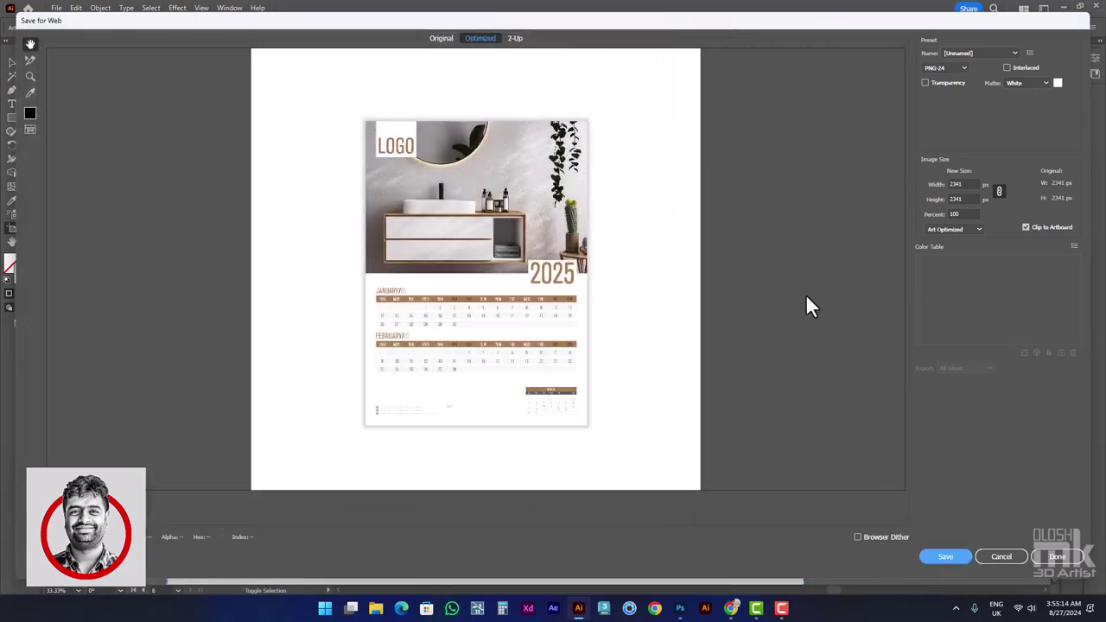
Set the export to JPEG at 1500 × 1500 px and save it
{"action": "left_click", "coordinate": [958, 66]}
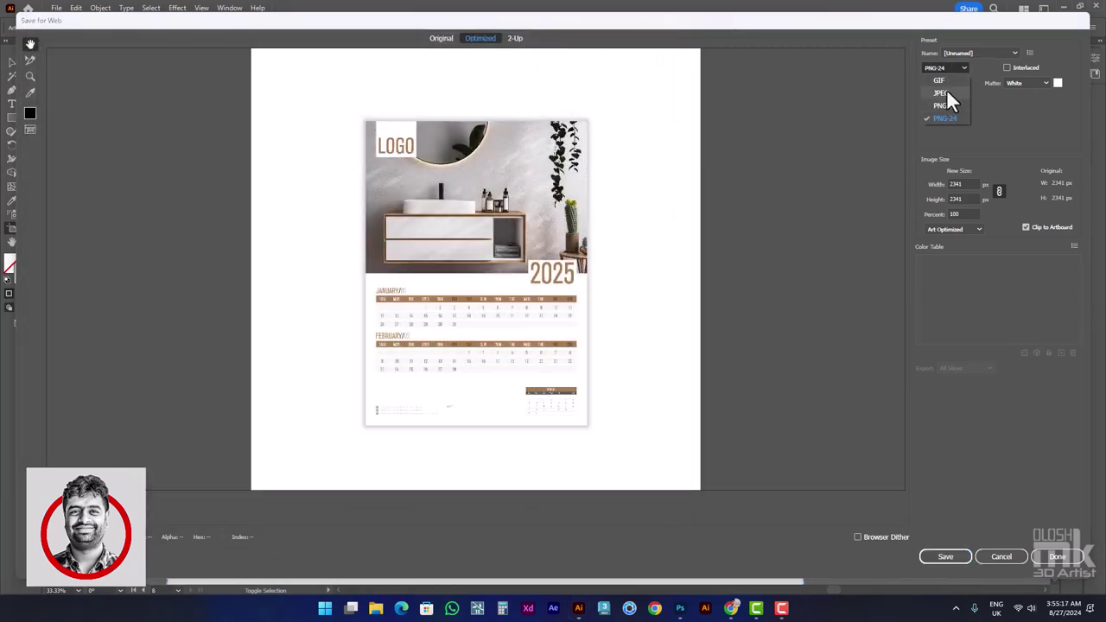
{"action": "left_click", "coordinate": [947, 90]}
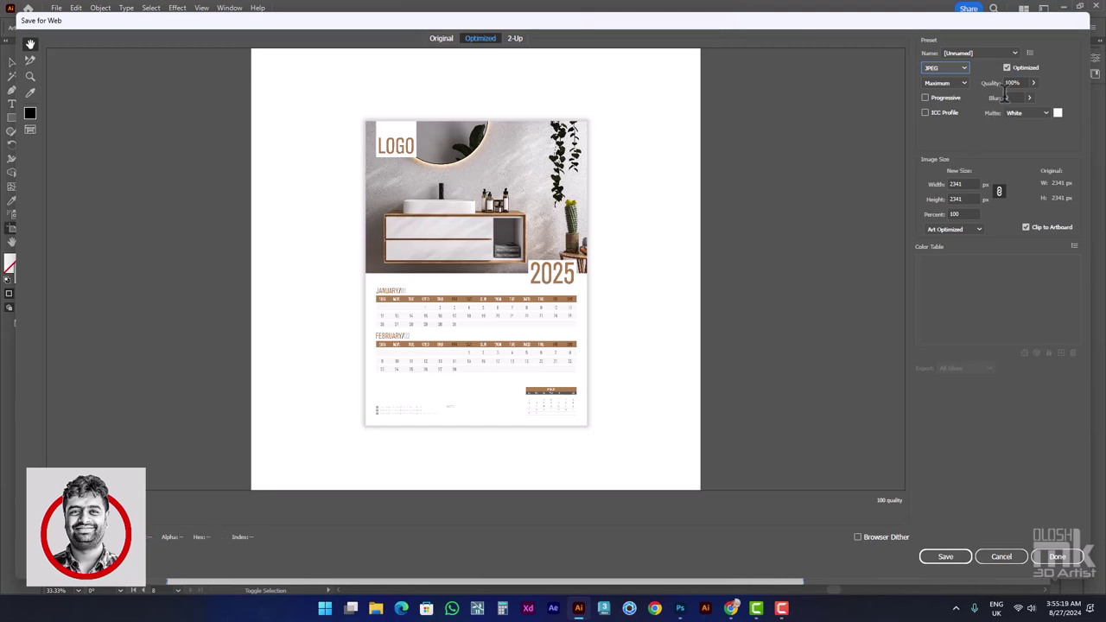
{"action": "double_click", "coordinate": [957, 184]}
{"action": "type", "text": "150"}
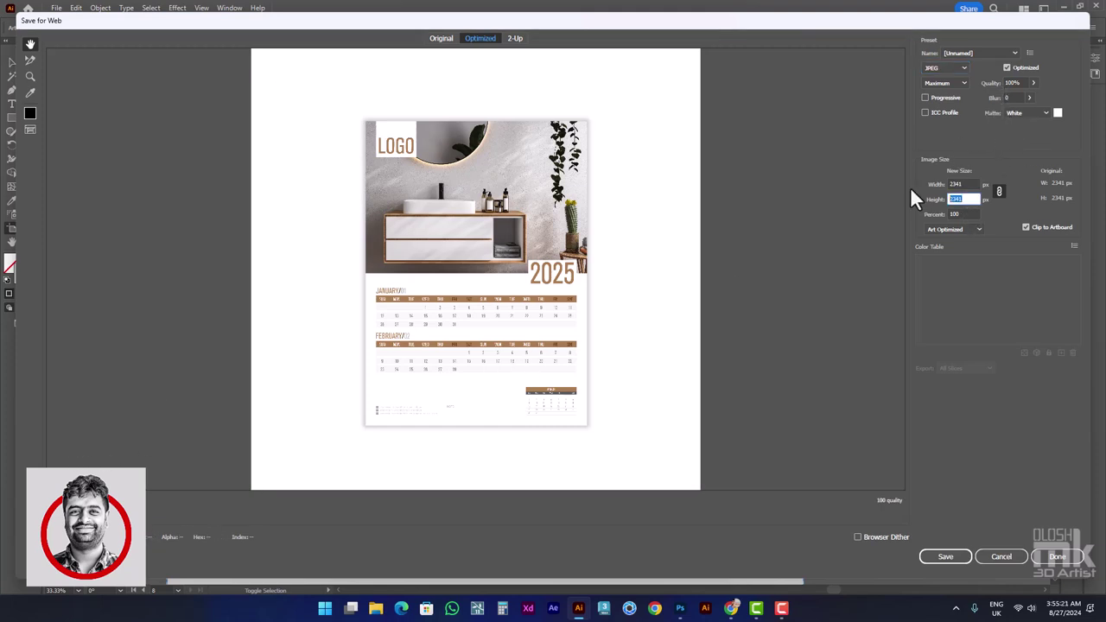
{"action": "key", "text": "Tab"}
{"action": "double_click", "coordinate": [958, 184]}
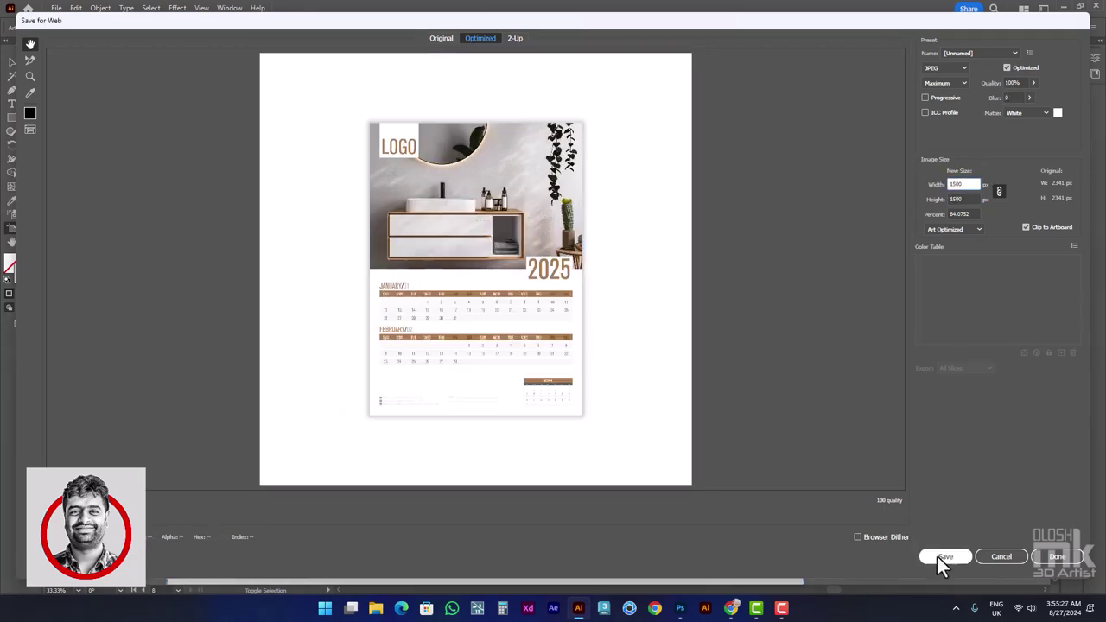
{"action": "left_click", "coordinate": [942, 556]}
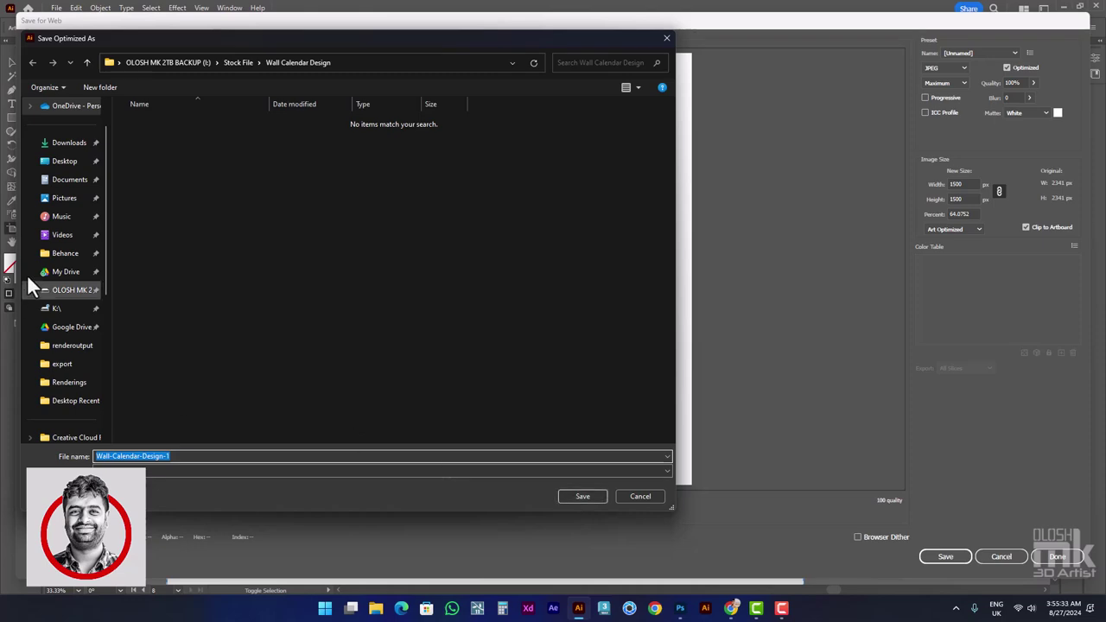
Save the JPEG as Wall-Calendar-Design-1 on the Desktop
{"action": "left_click", "coordinate": [64, 161]}
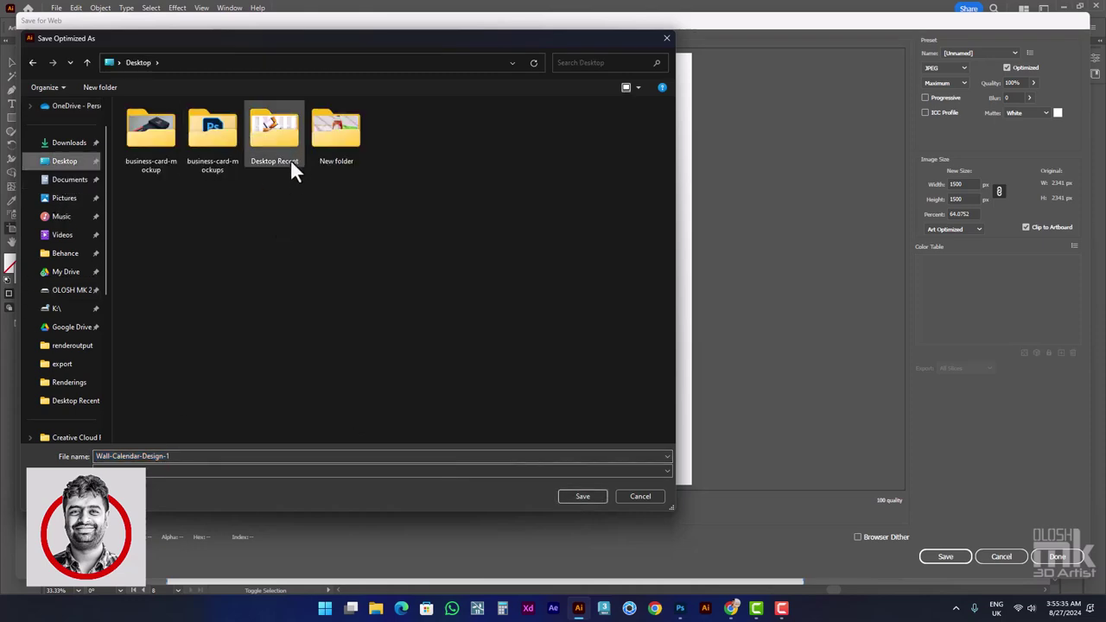
{"action": "left_click", "coordinate": [574, 496]}
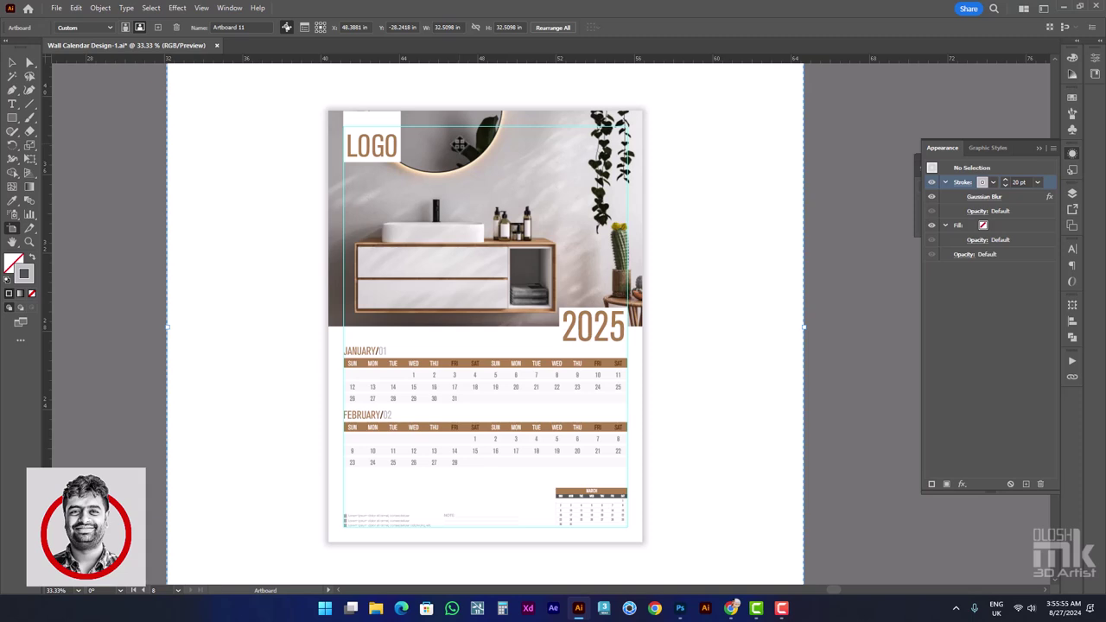
Switch to the Selection tool, leaving artboard editing on the finished mockup
{"action": "left_click", "coordinate": [12, 63]}
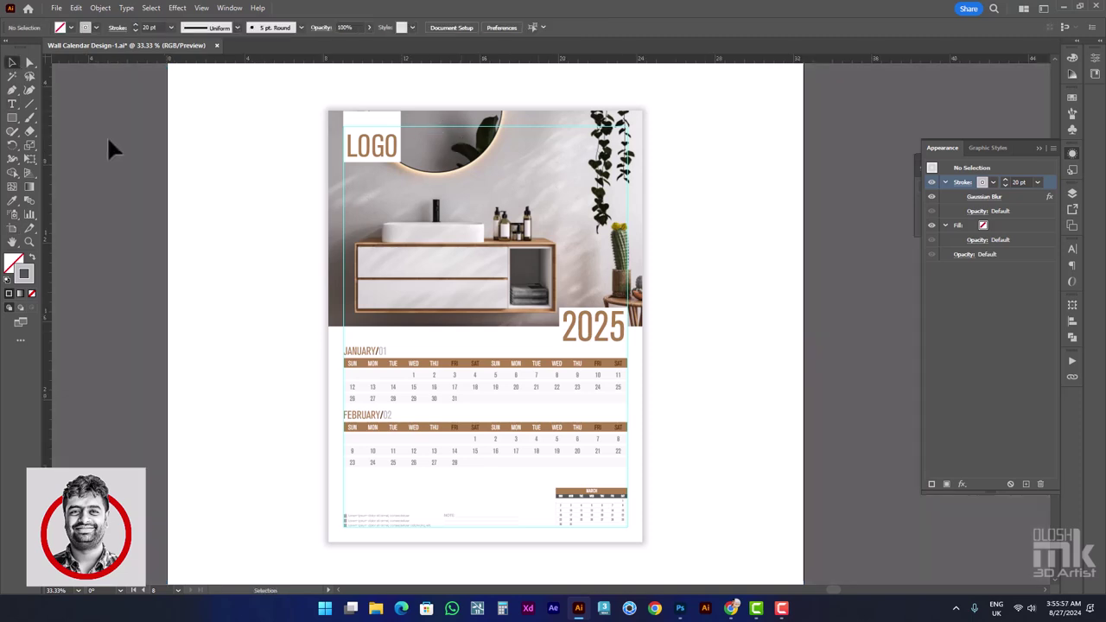
{"action": "scroll", "coordinate": [726, 216], "scroll_direction": "down", "scroll_amount": 1}
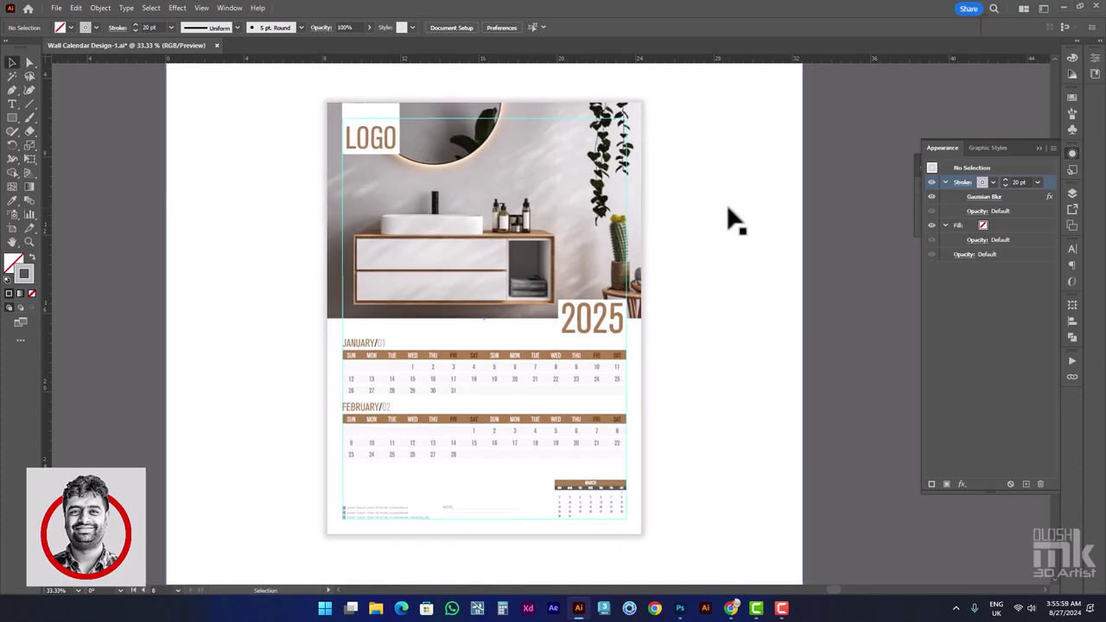